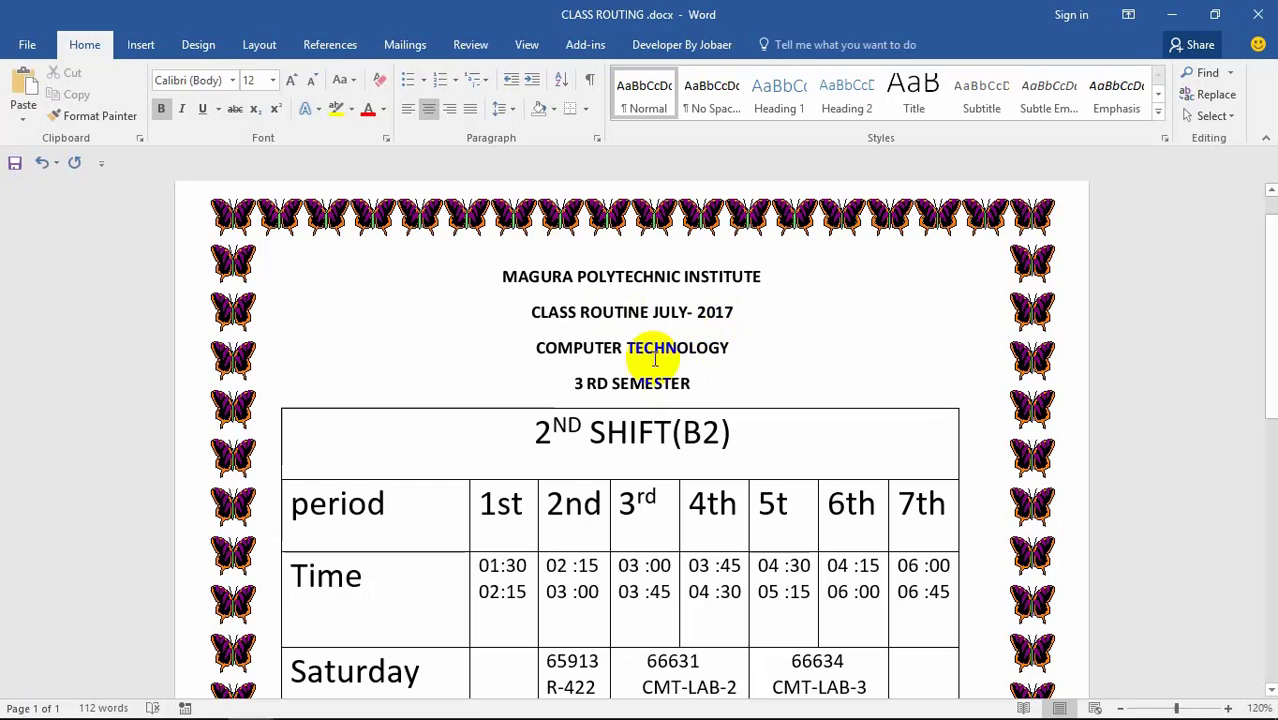
Step: Redo the 0 pt paragraph spacing on the routine's title lines and review the page layout settings
key("ctrl+y")
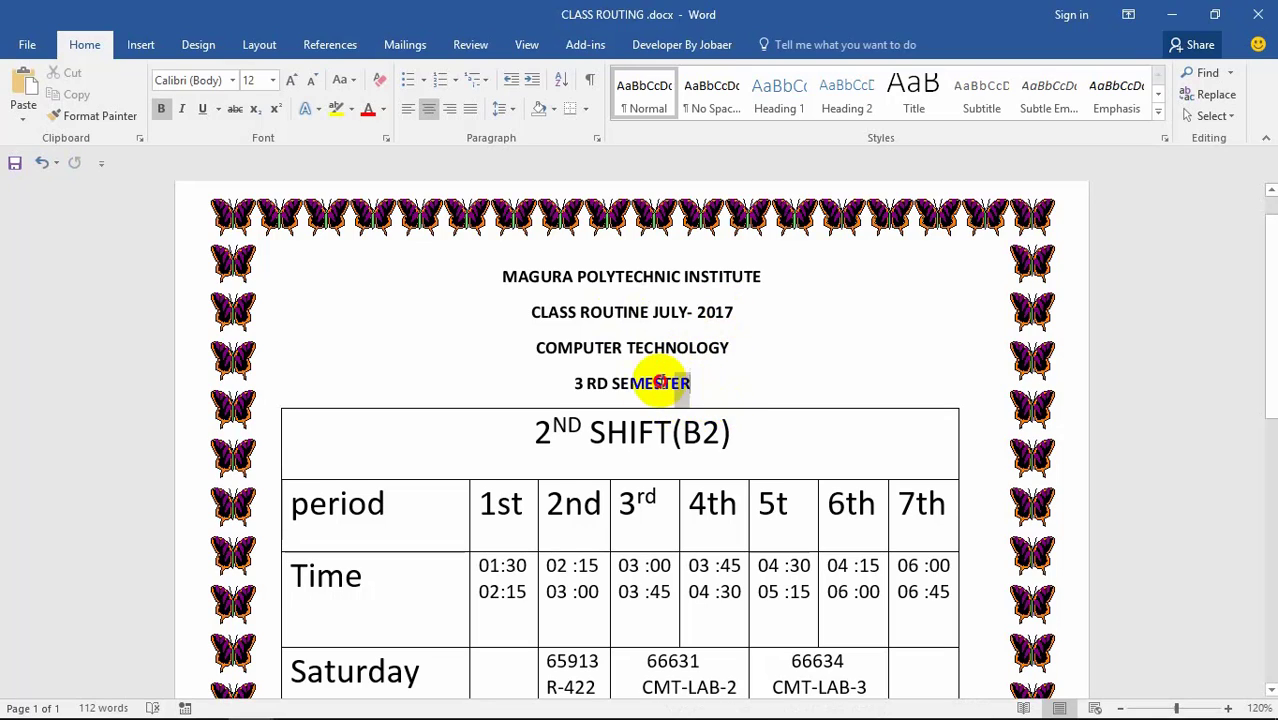
left_click_drag(660, 383, 508, 354)
left_click(722, 390)
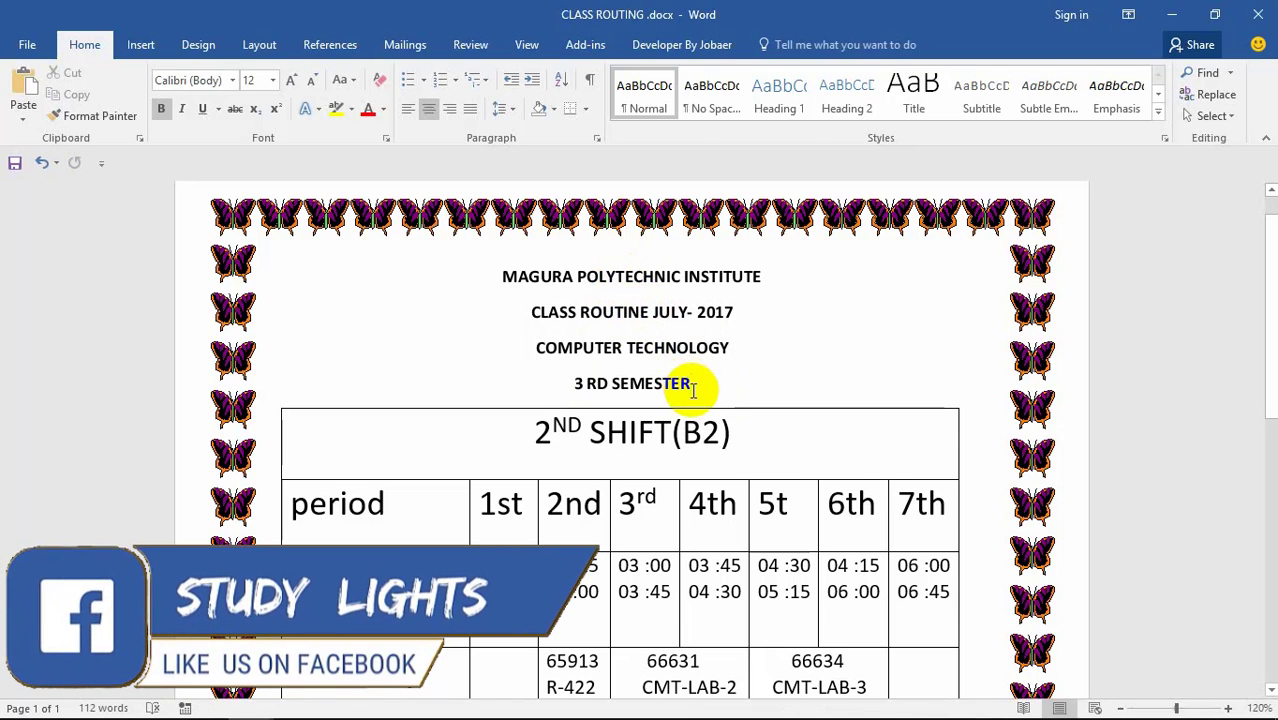
key("alt+p")
scroll(730, 515, "down", 6)
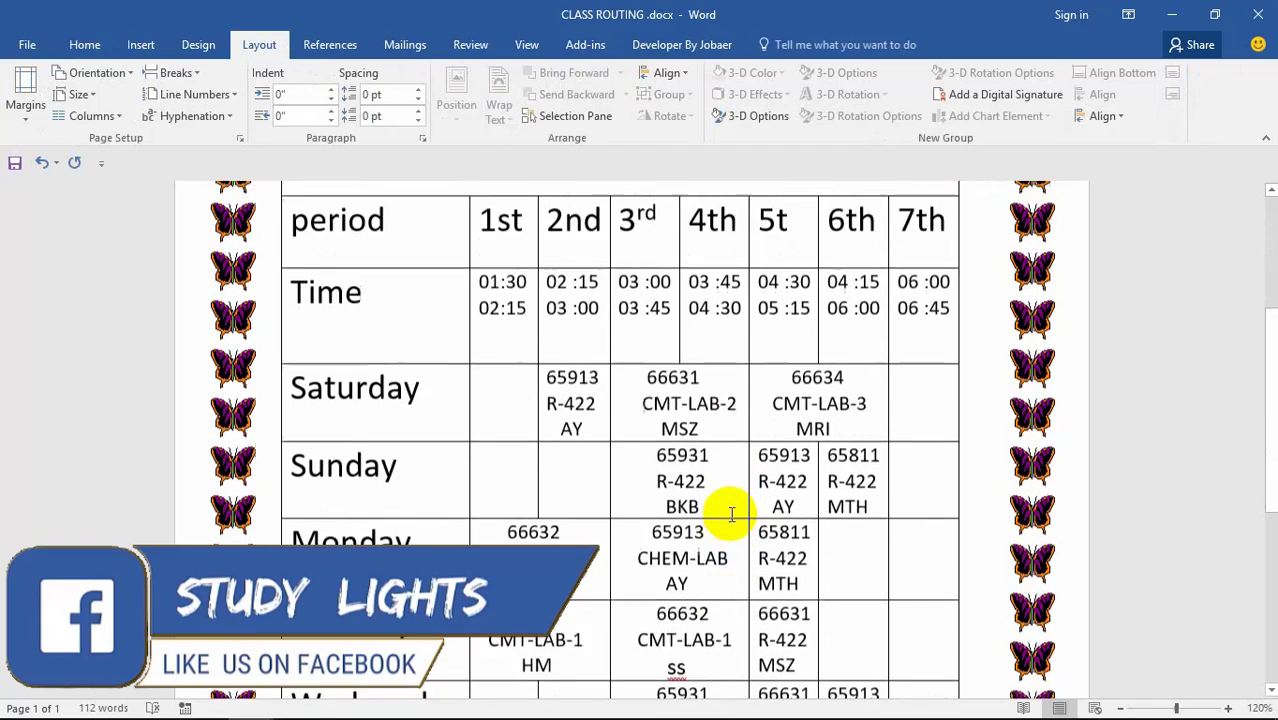
scroll(730, 515, "up", 6)
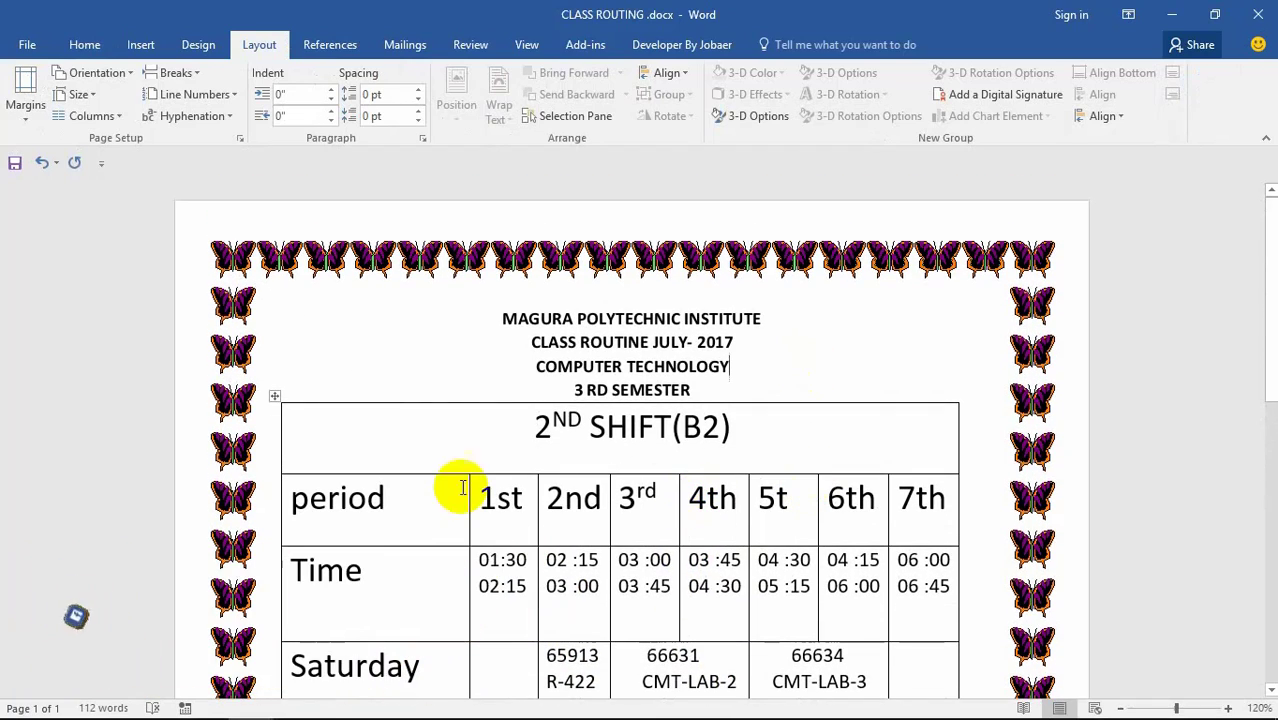
Step: Check the SHIFT(B2) heading, then minimize the class routine document to the desktop
left_click_drag(590, 428, 618, 430)
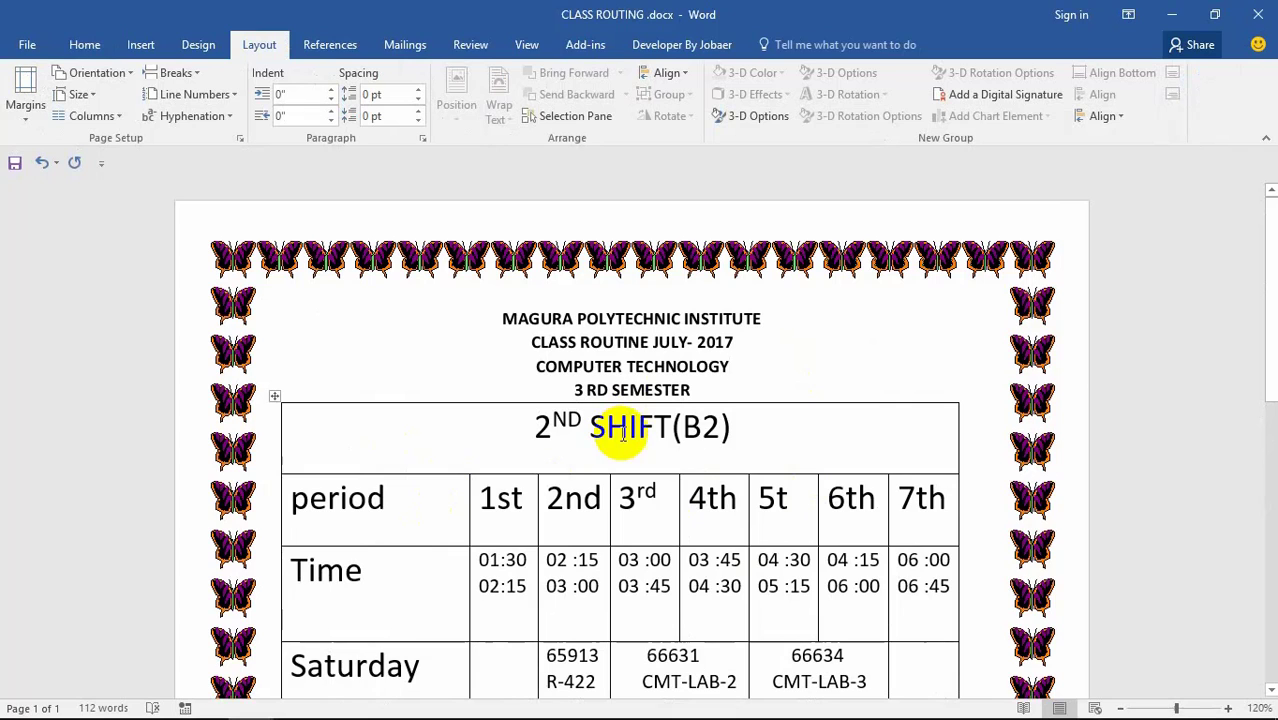
left_click(770, 360)
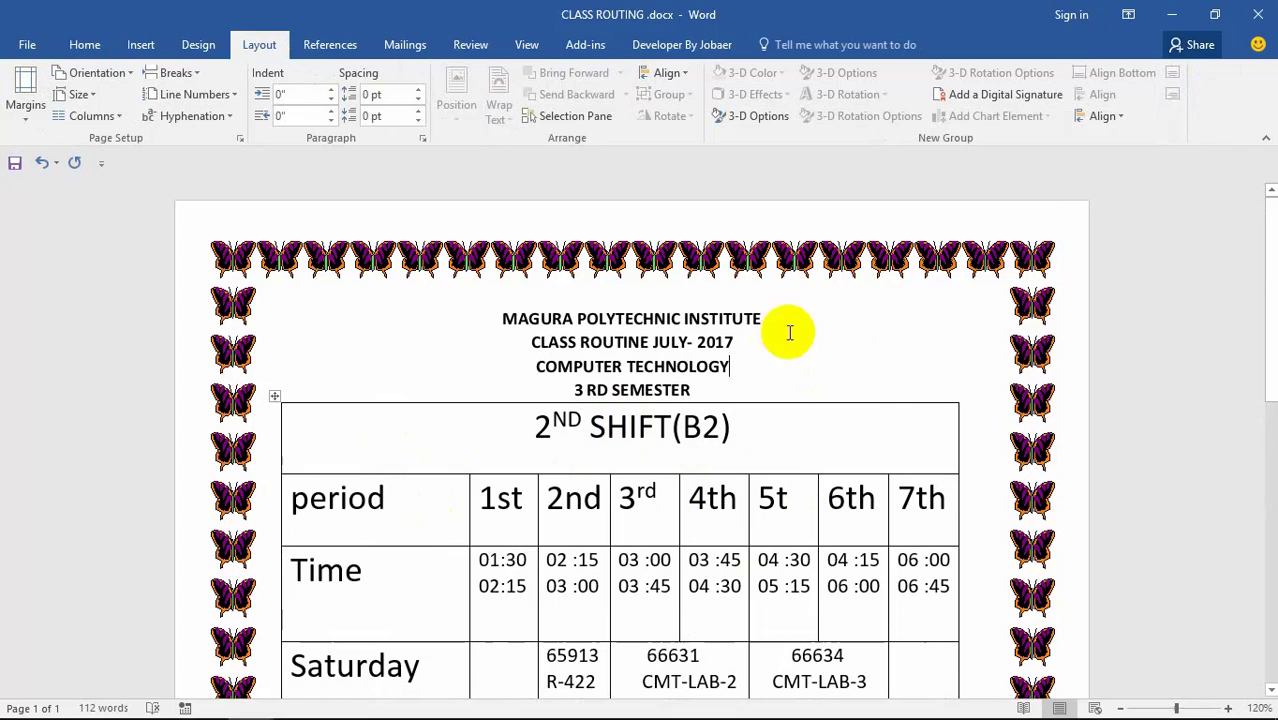
left_click(1173, 28)
Step: Refresh the desktop twice
right_click(490, 268)
left_click(540, 327)
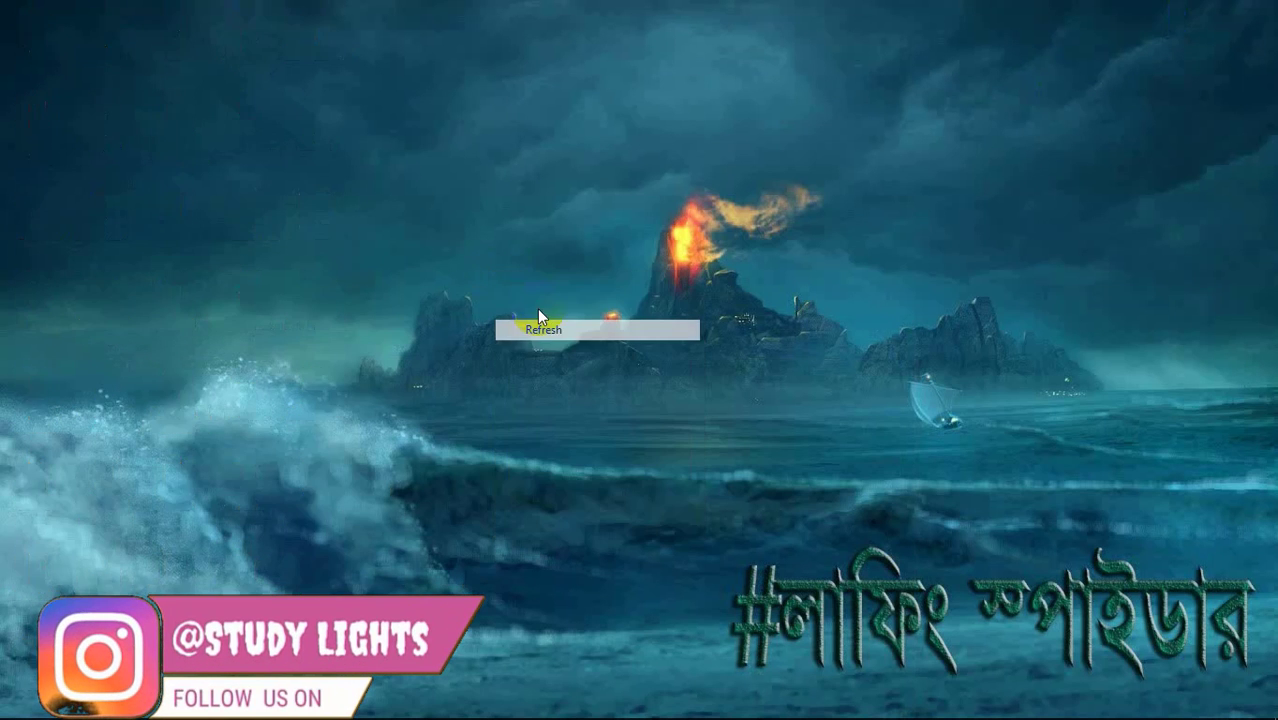
right_click(496, 240)
left_click(542, 292)
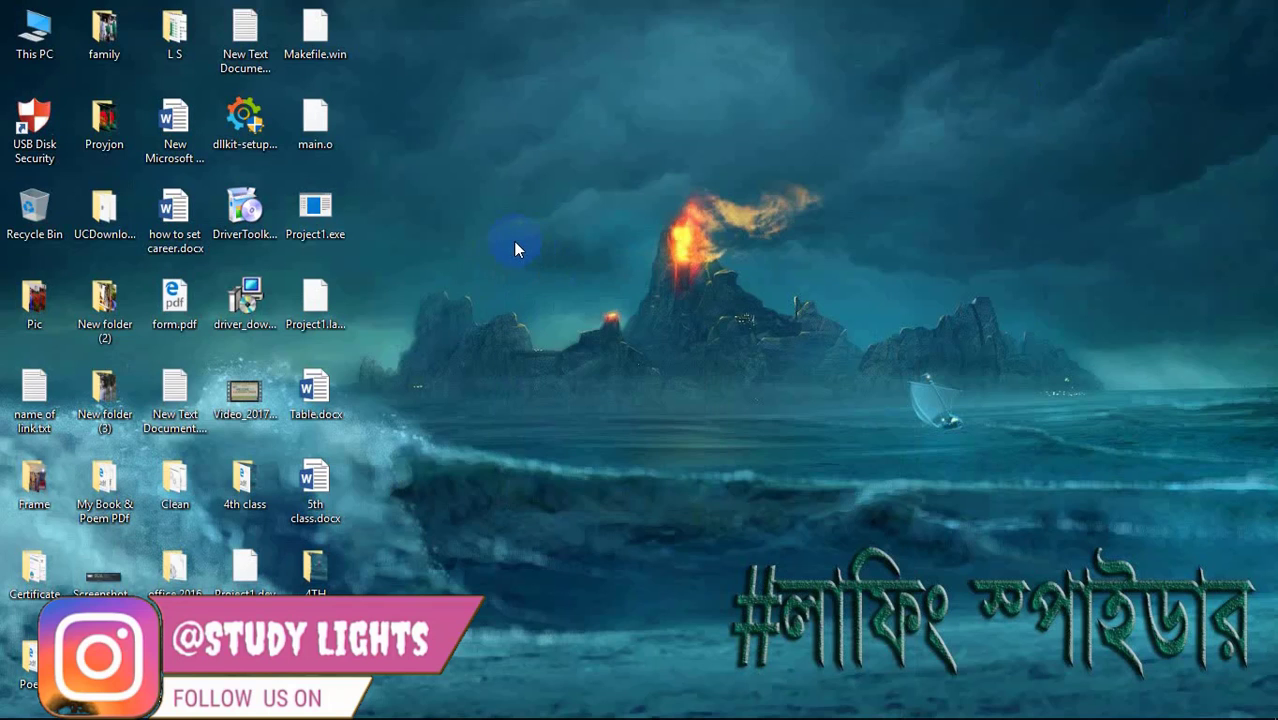
Step: Create a new Word document on the desktop named '6th class' and select it
right_click(468, 174)
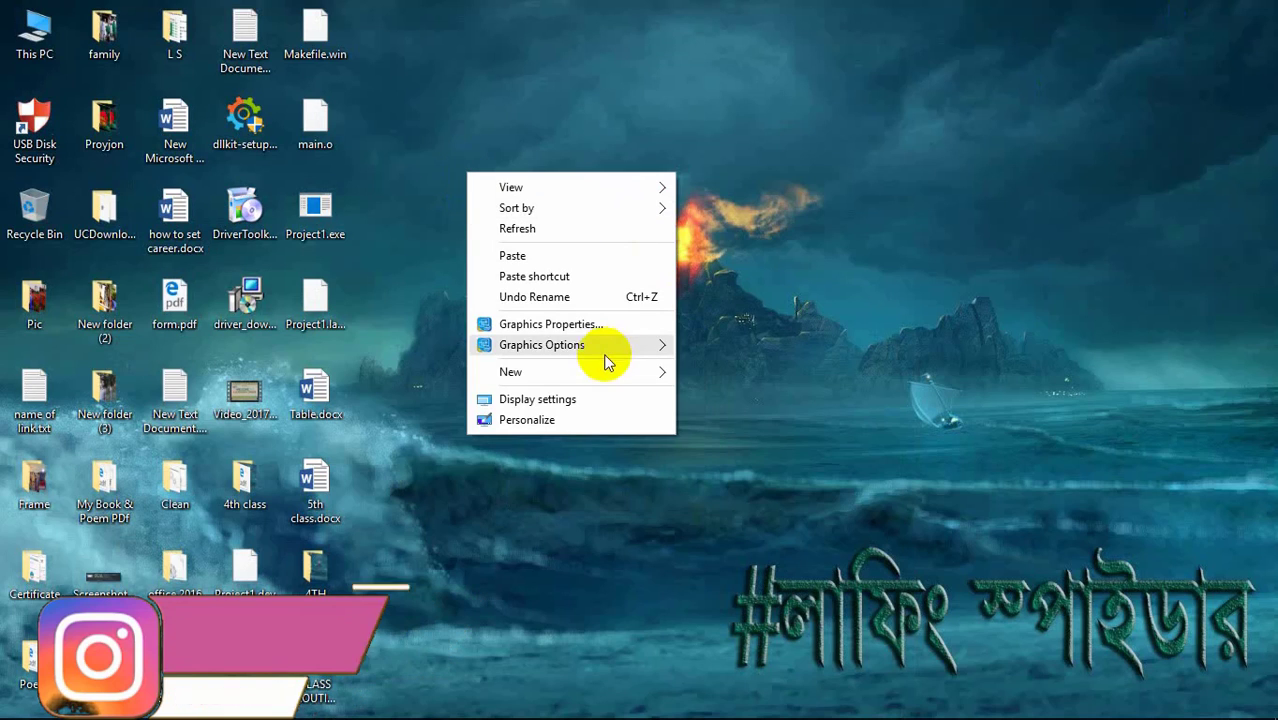
mouse_move(660, 372)
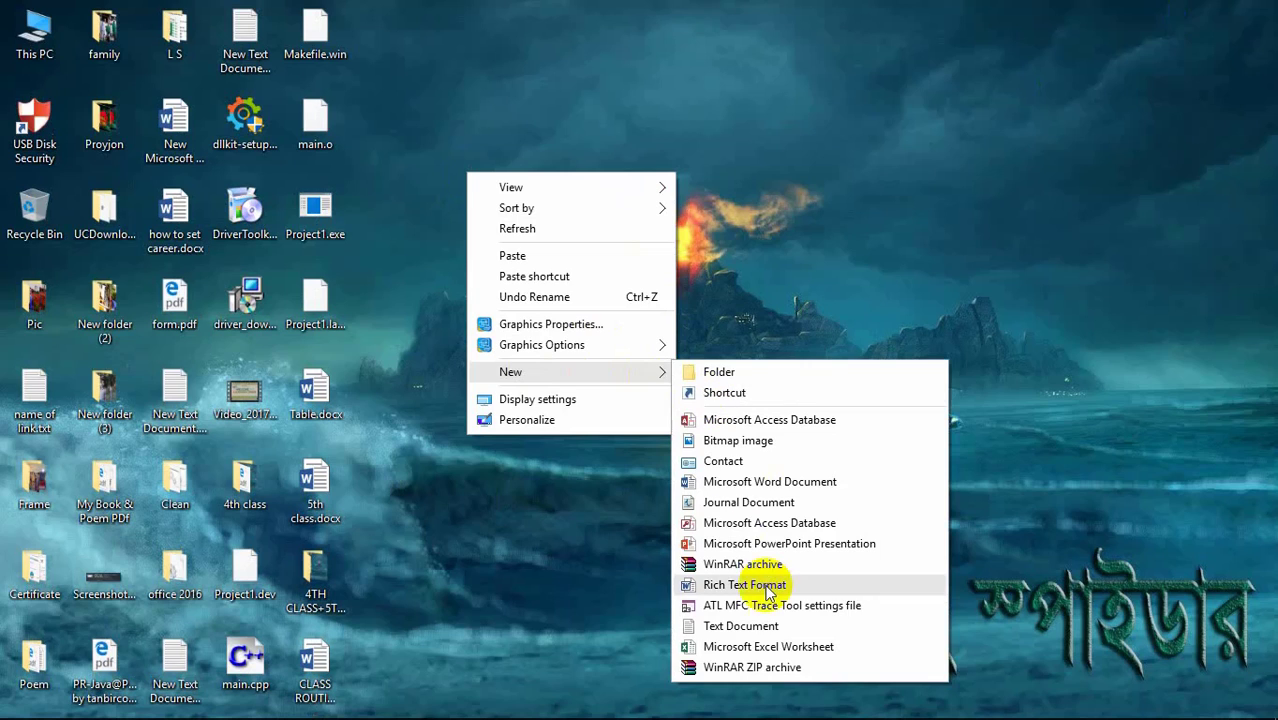
left_click(795, 481)
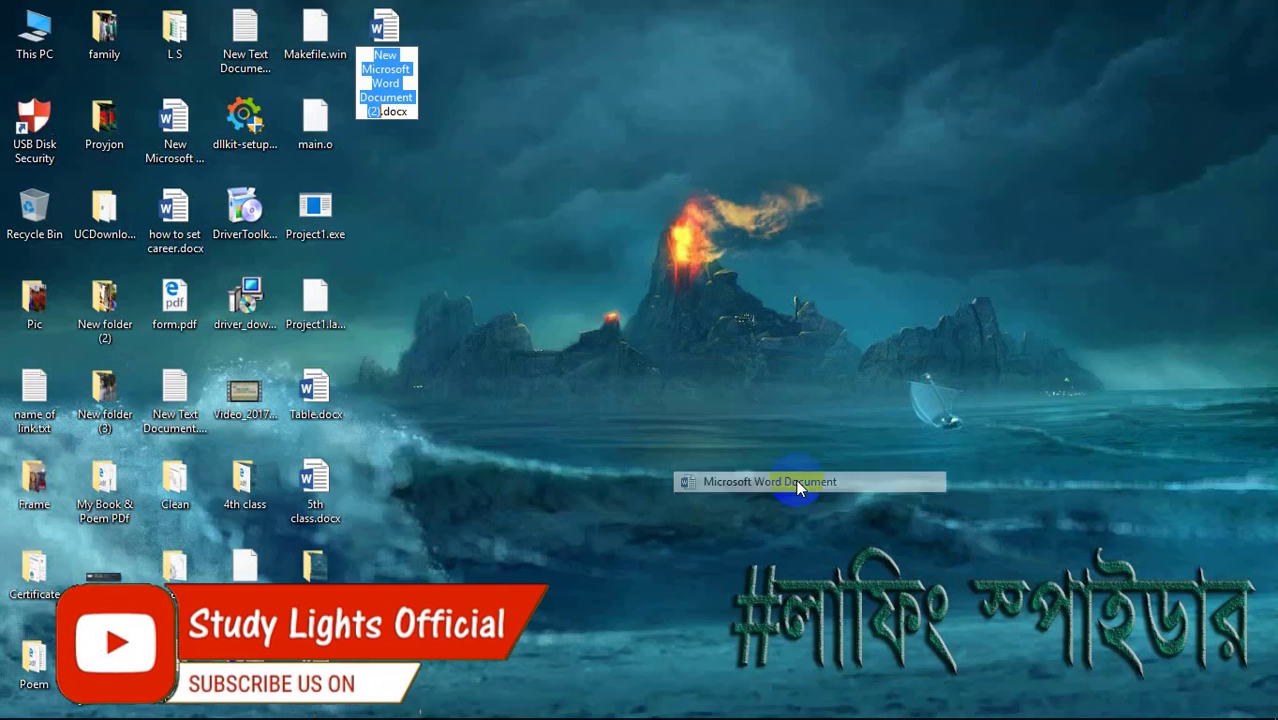
type("6")
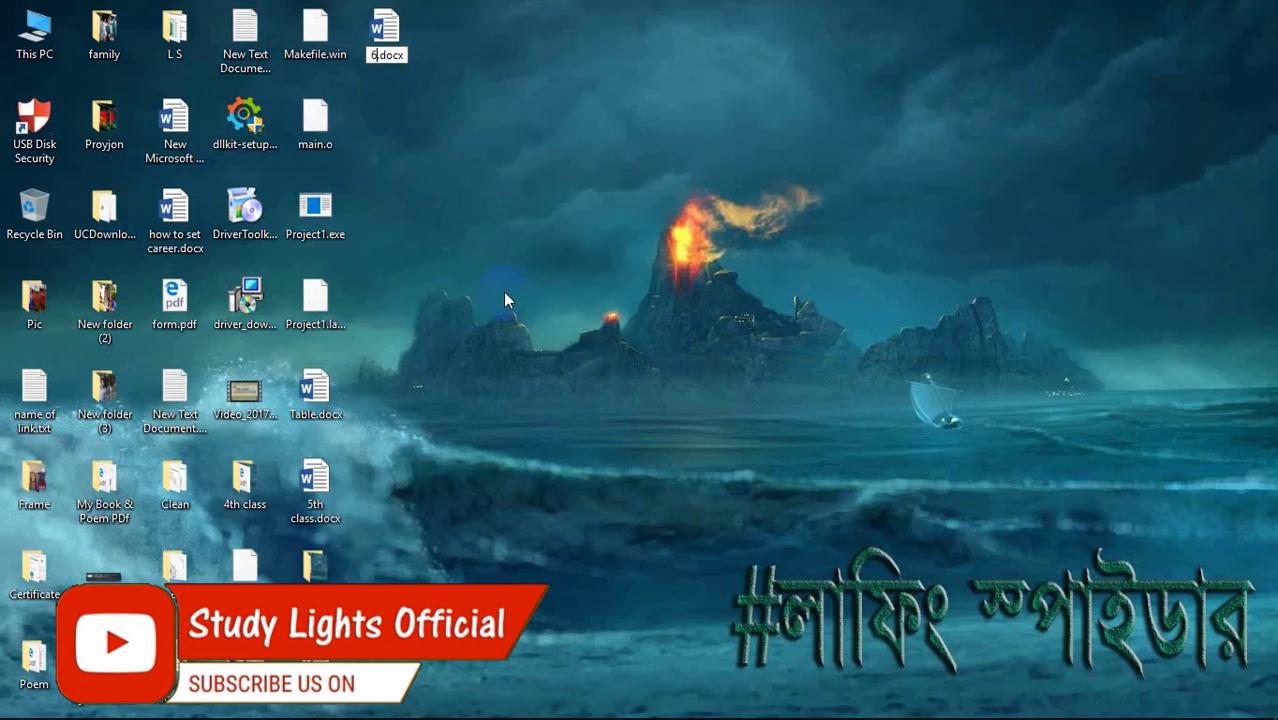
type("th ")
type("clas")
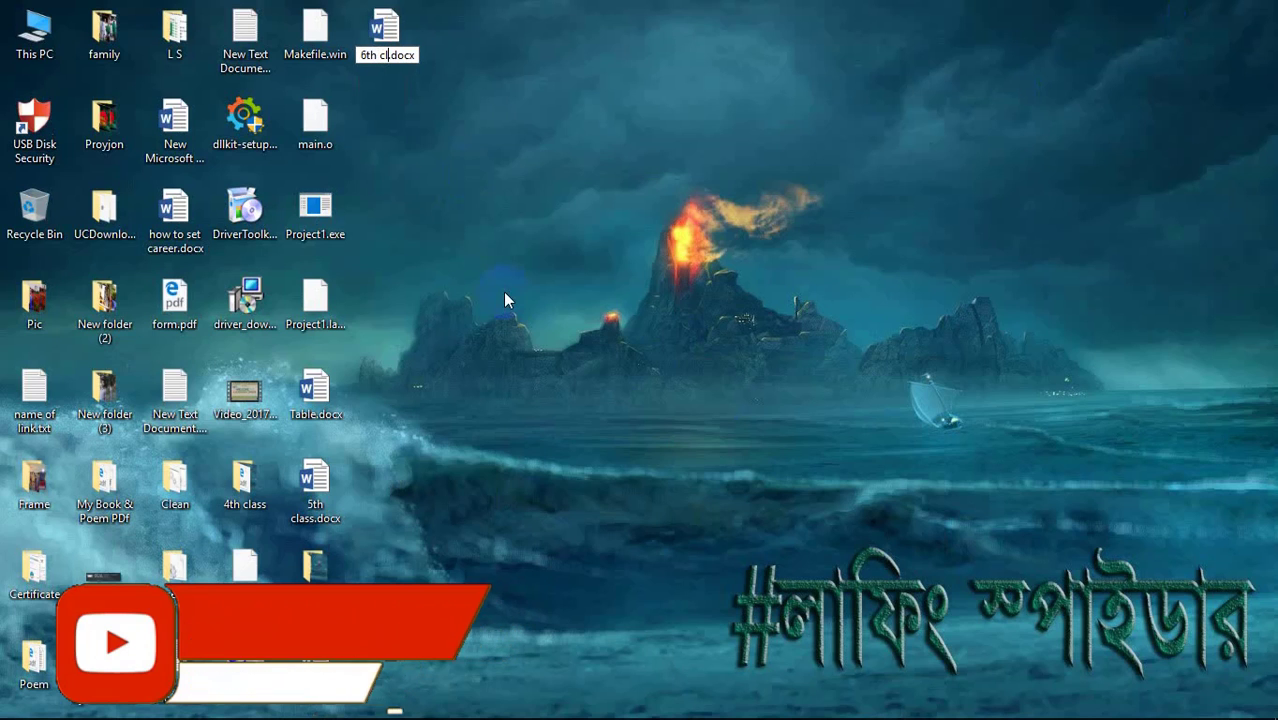
type("s")
key("Return")
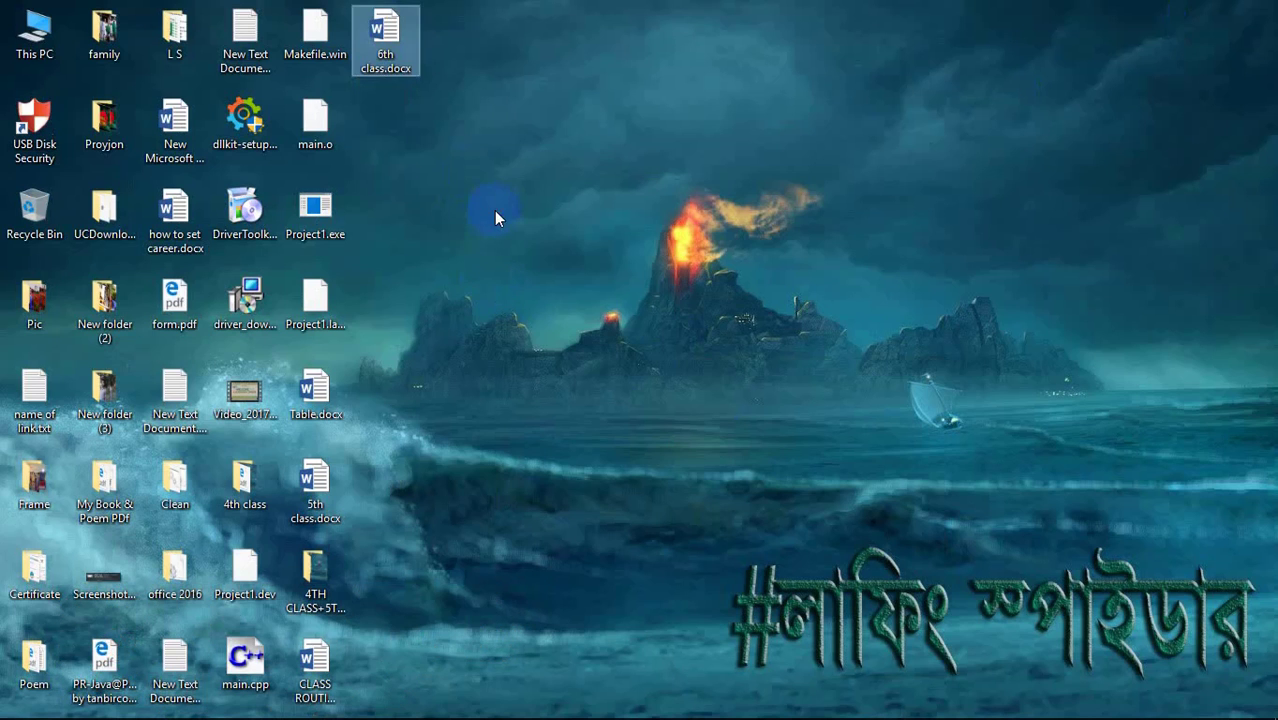
left_click(386, 37)
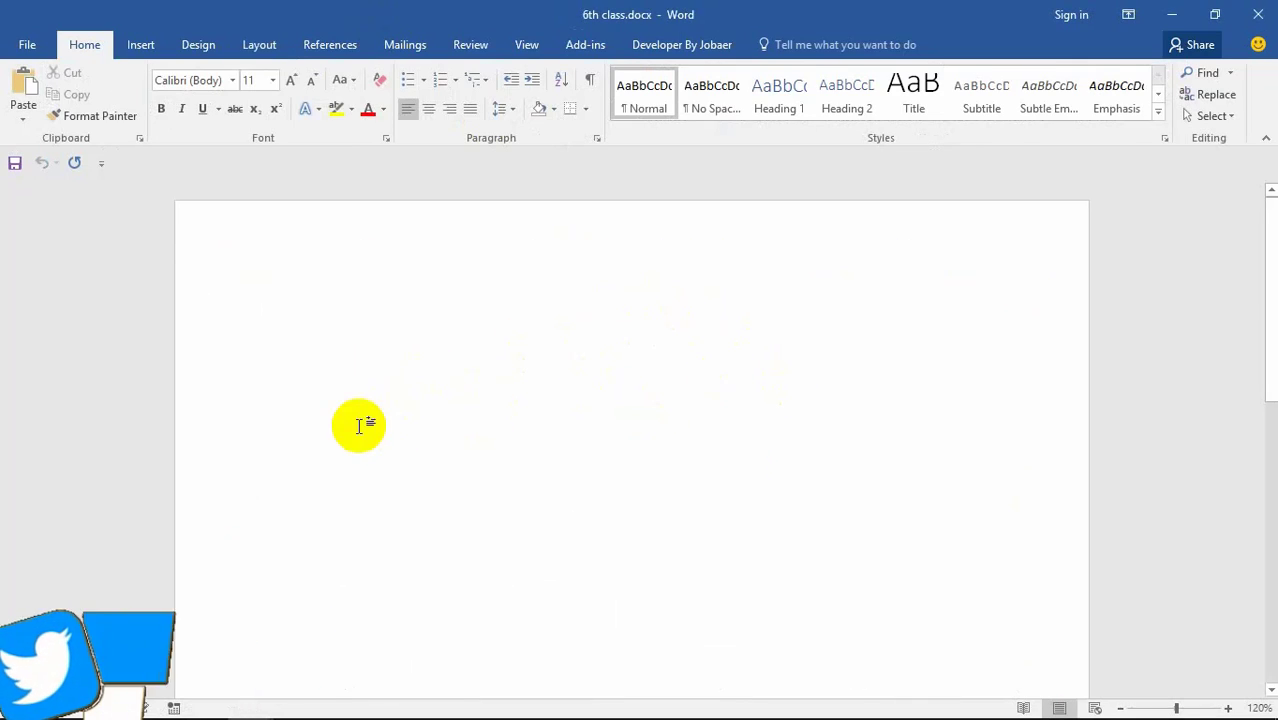
Step: Scroll through the blank 6th class document and bring up the Insert options
scroll(479, 494, "down", 5)
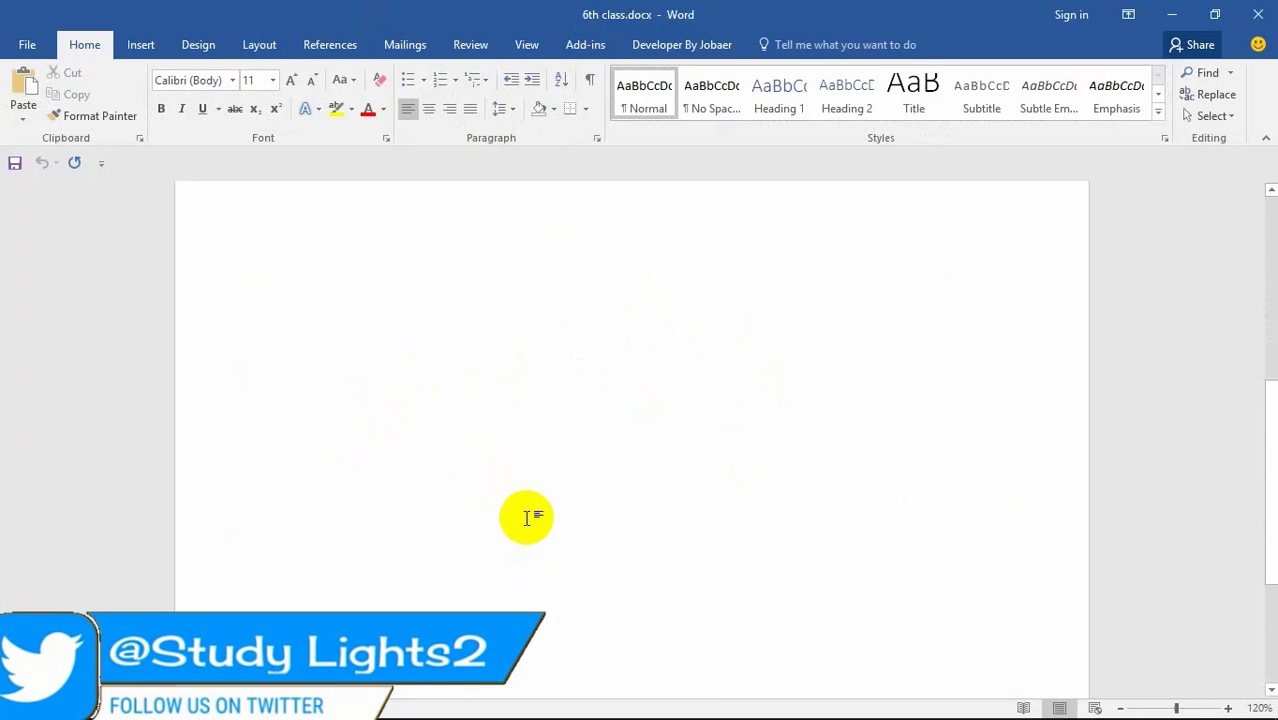
scroll(529, 455, "up", 3)
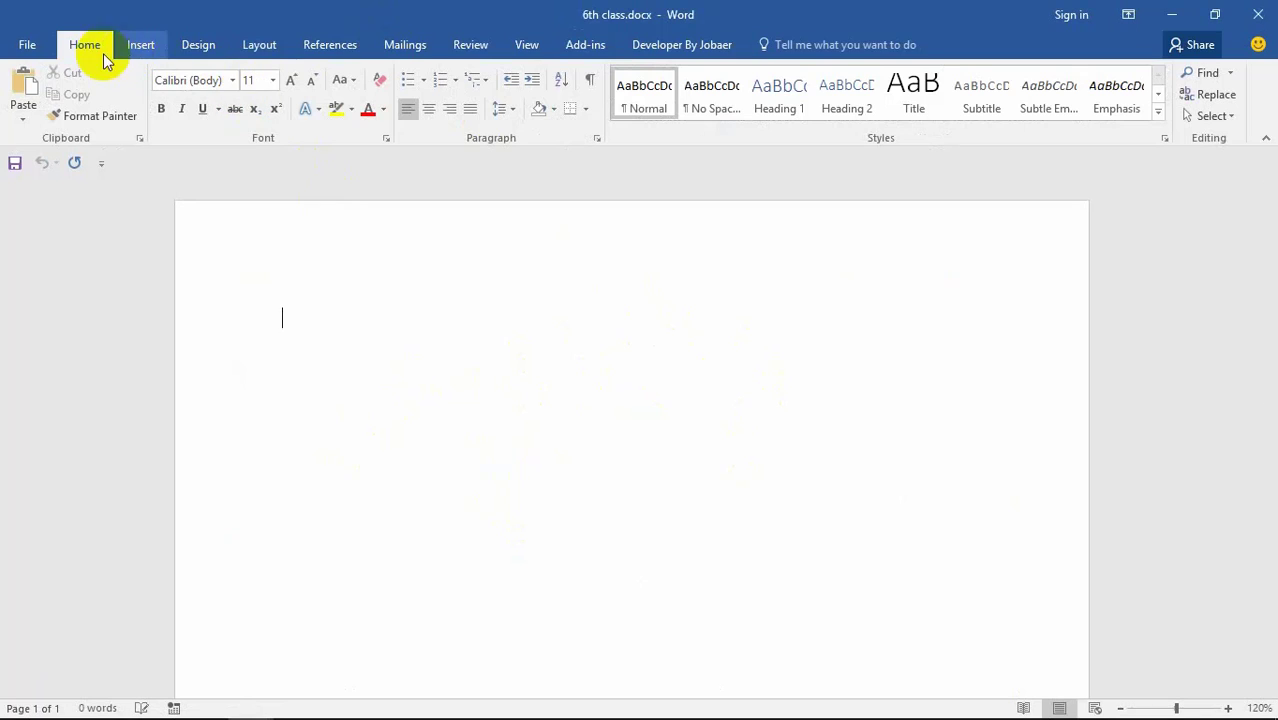
left_click(135, 46)
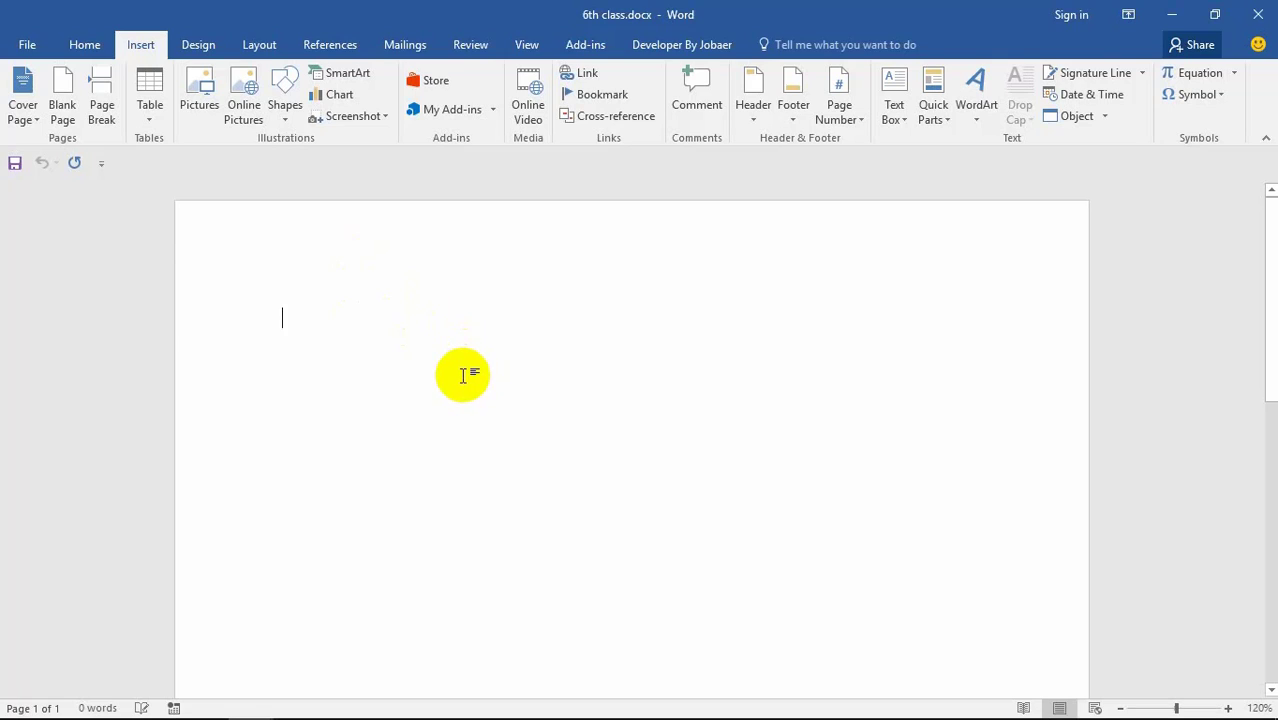
Step: Type 'Laughing Spider' and format it in the Tyranny font at size 48
type("LAugh")
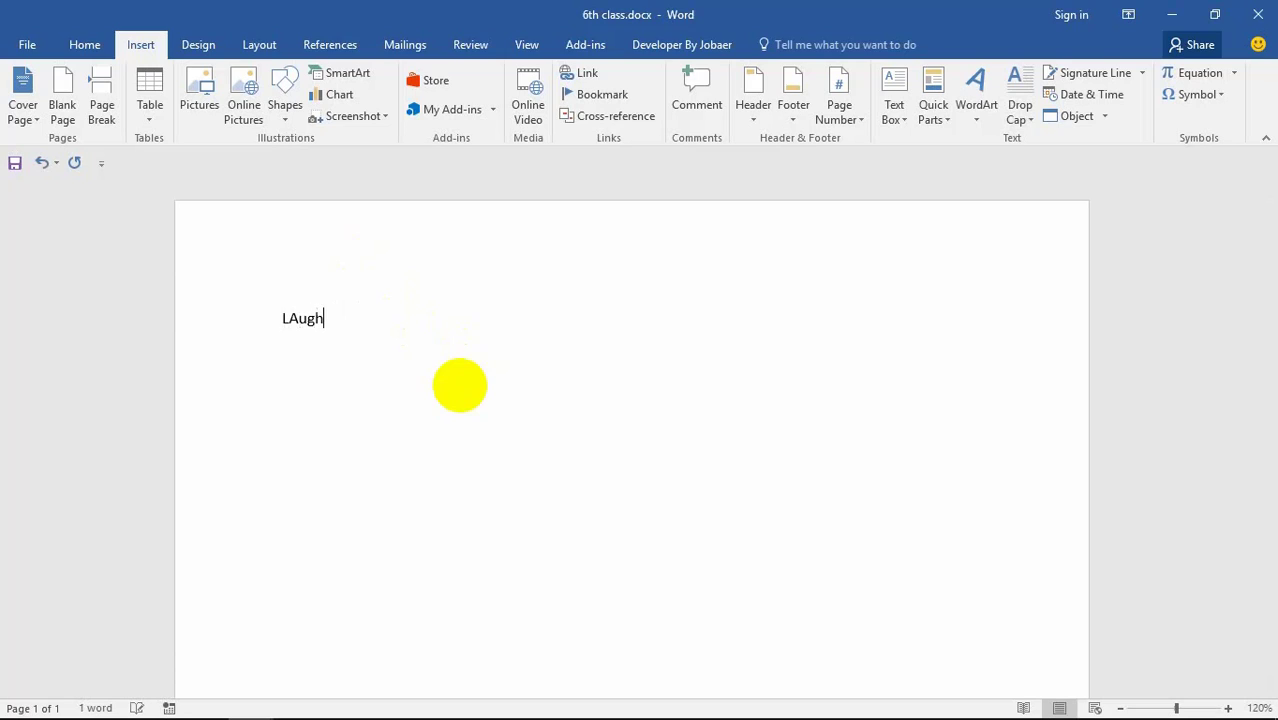
type("aughing Spider")
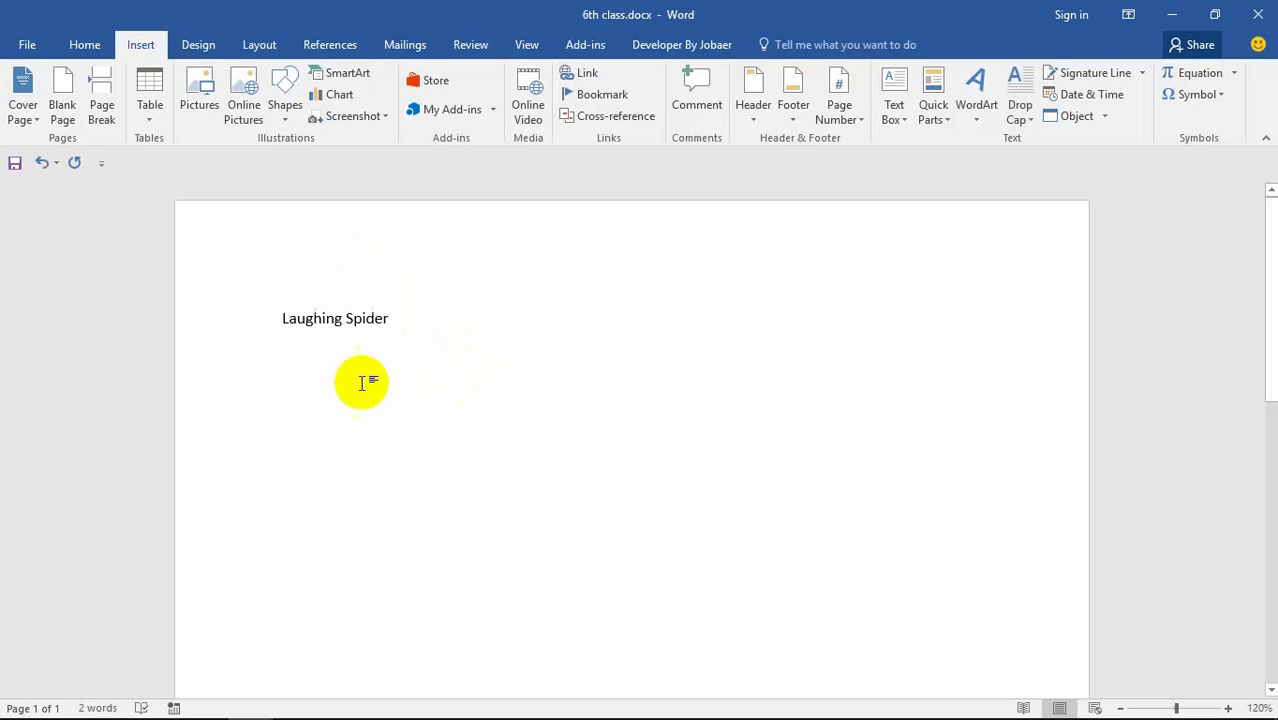
left_click_drag(436, 321, 222, 317)
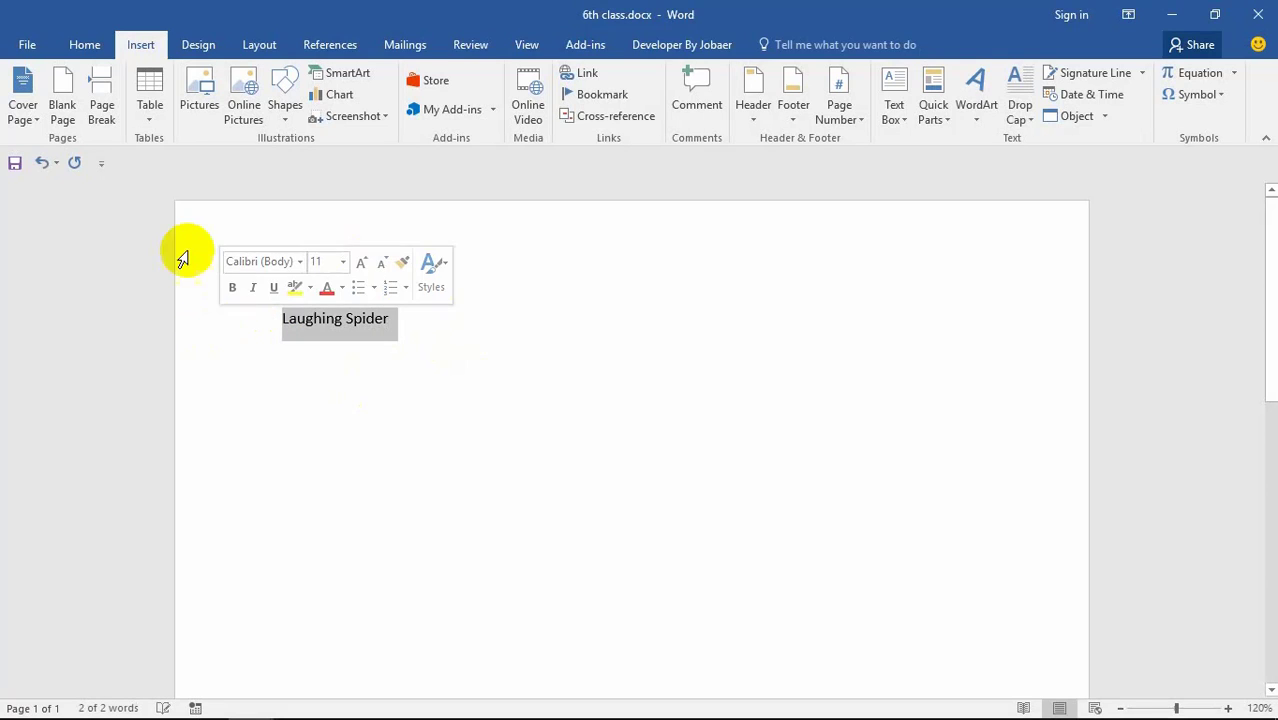
left_click(88, 46)
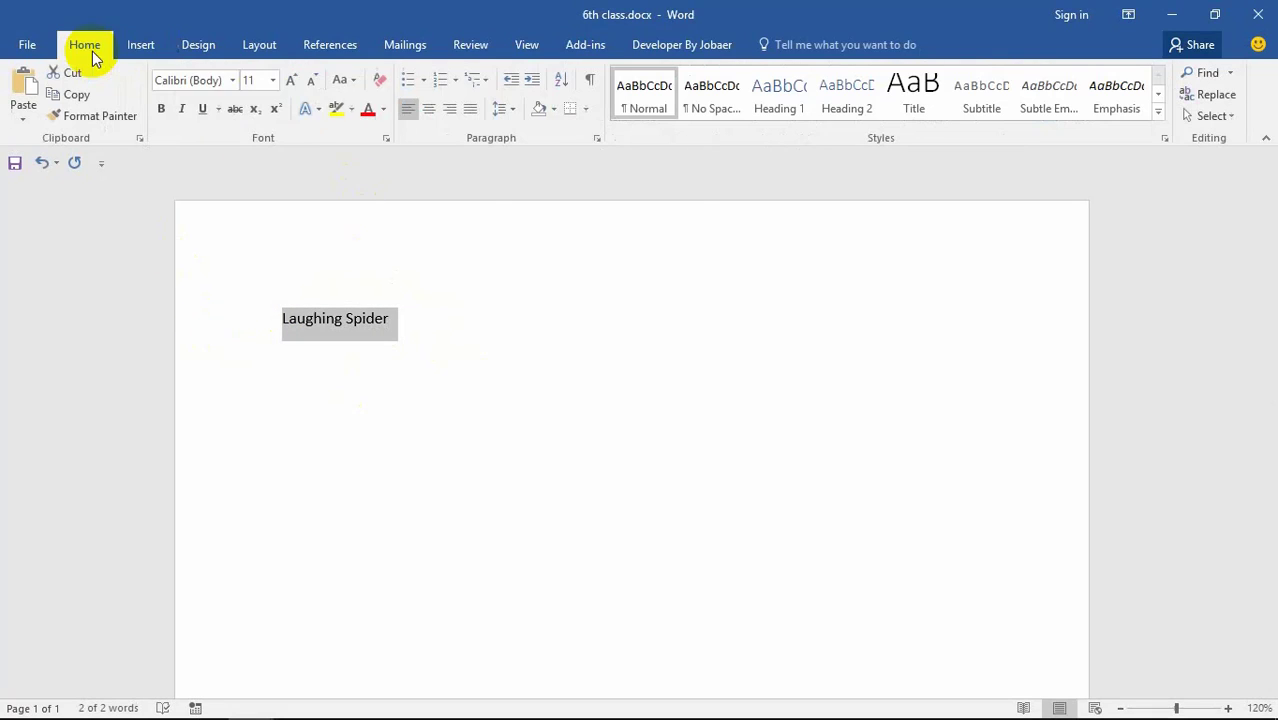
left_click(273, 81)
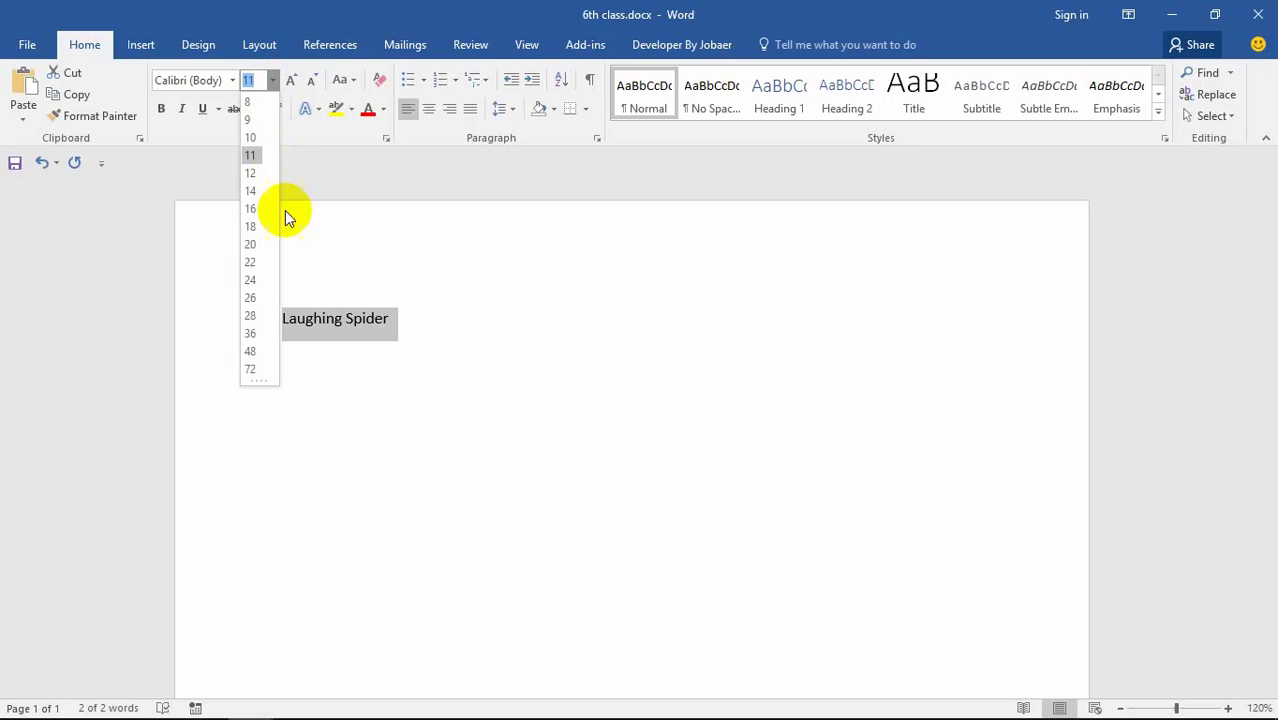
left_click(250, 297)
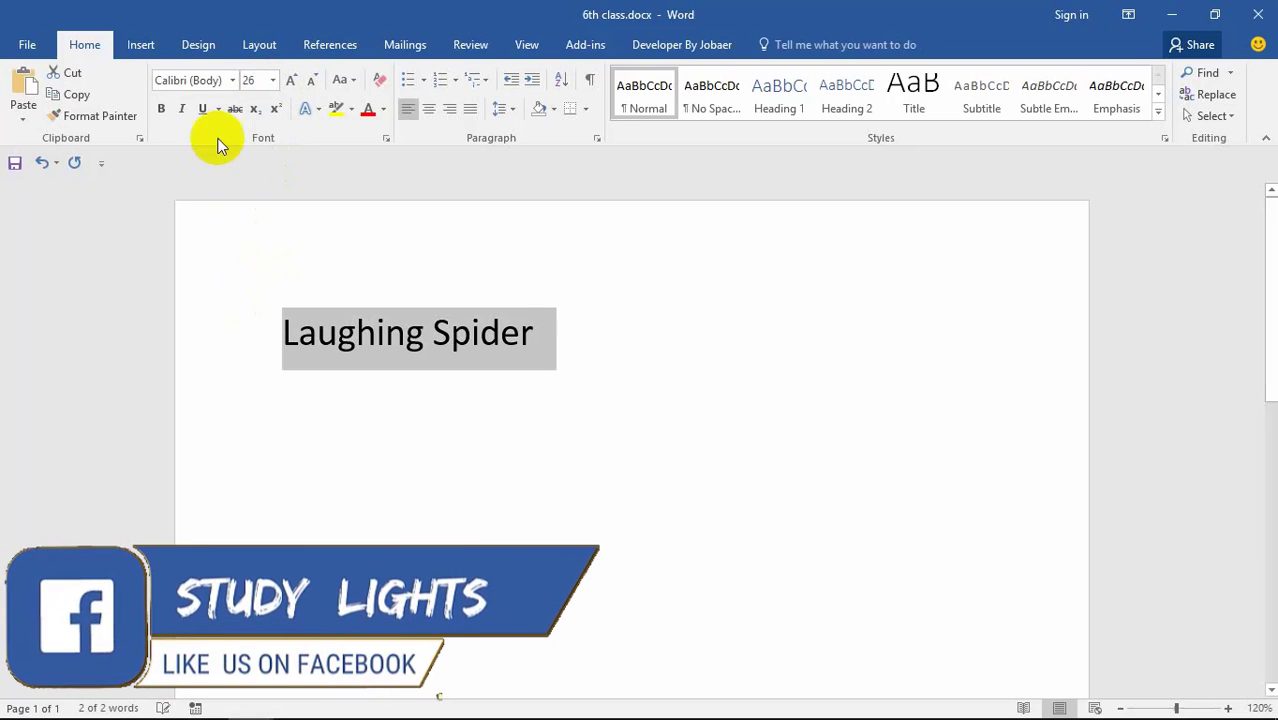
left_click(272, 81)
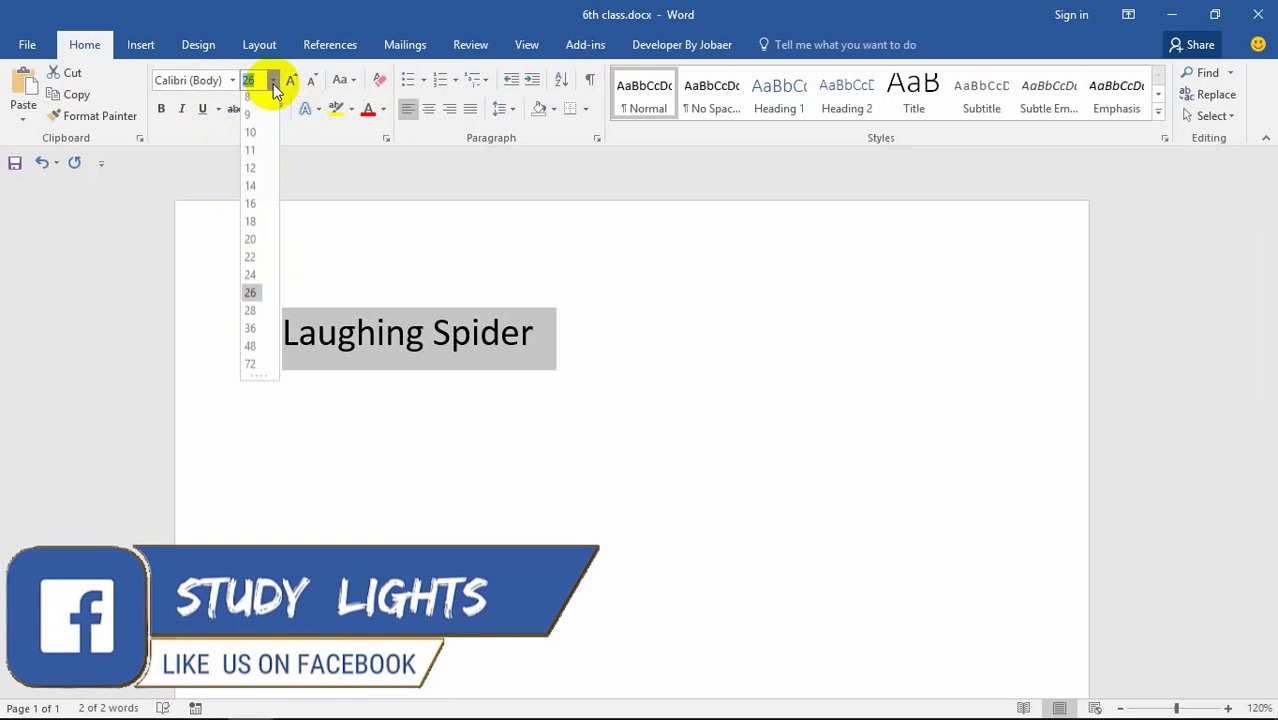
left_click(250, 351)
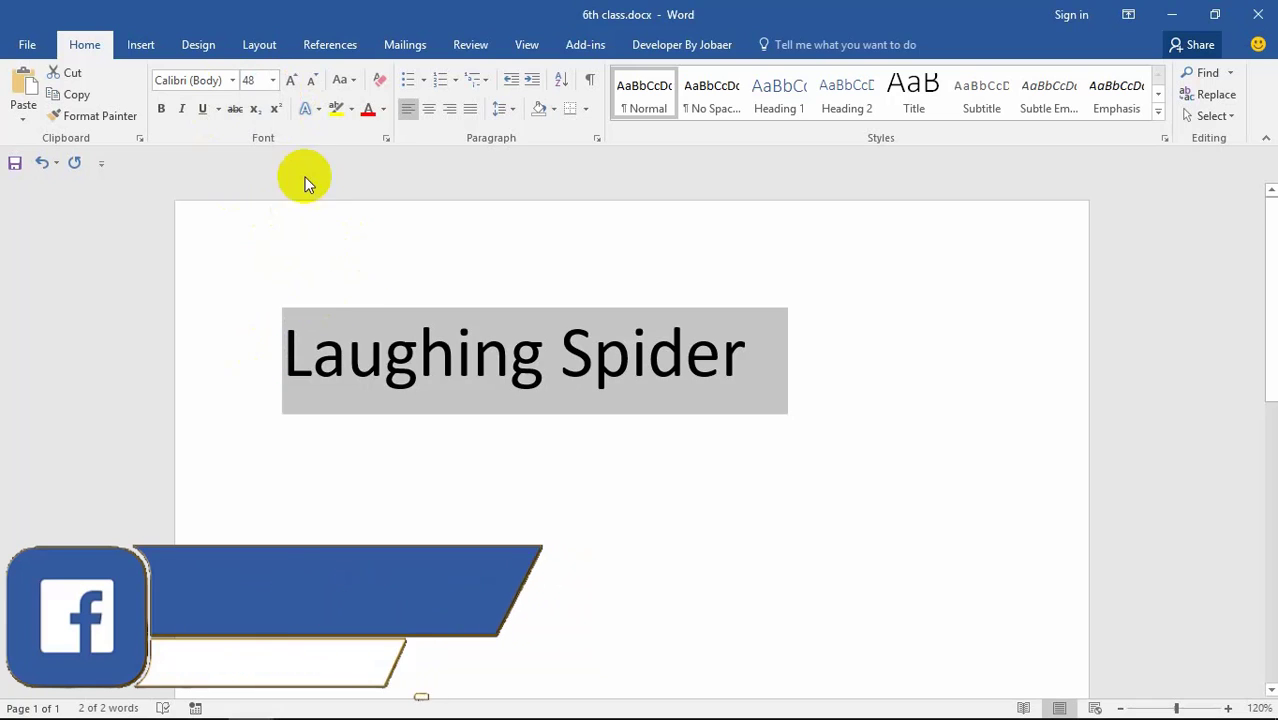
left_click(230, 80)
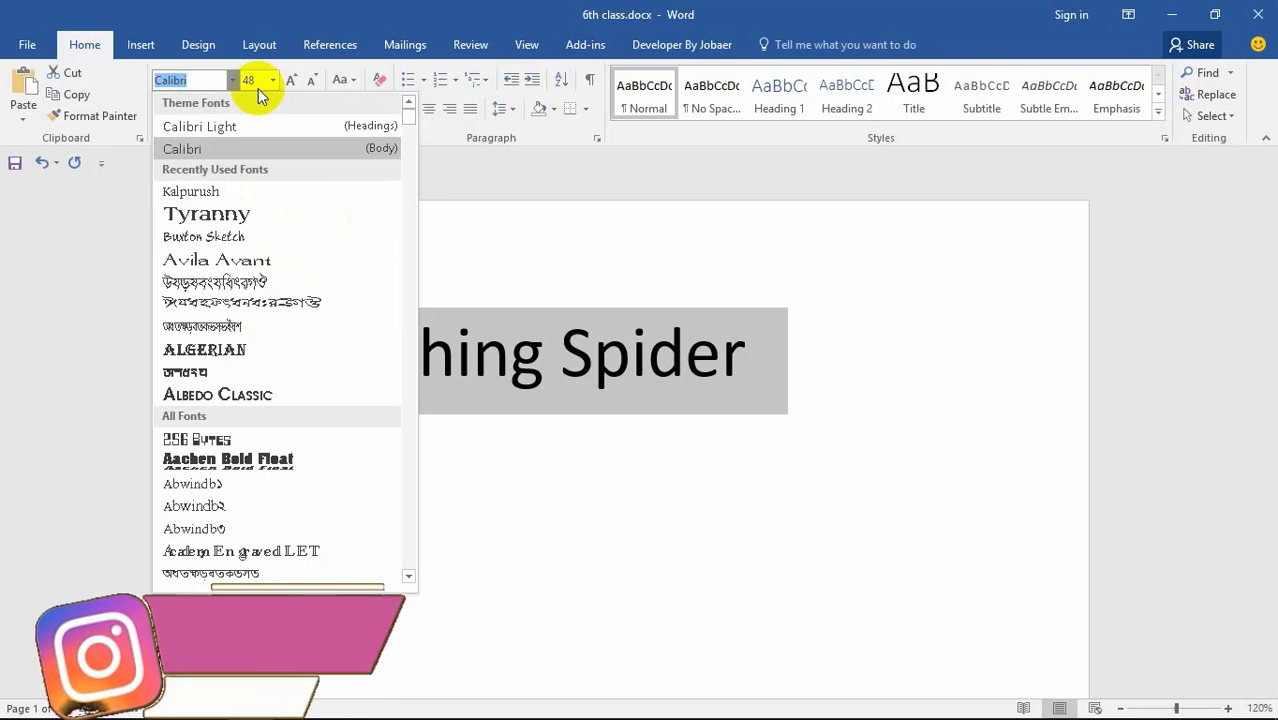
left_click(248, 224)
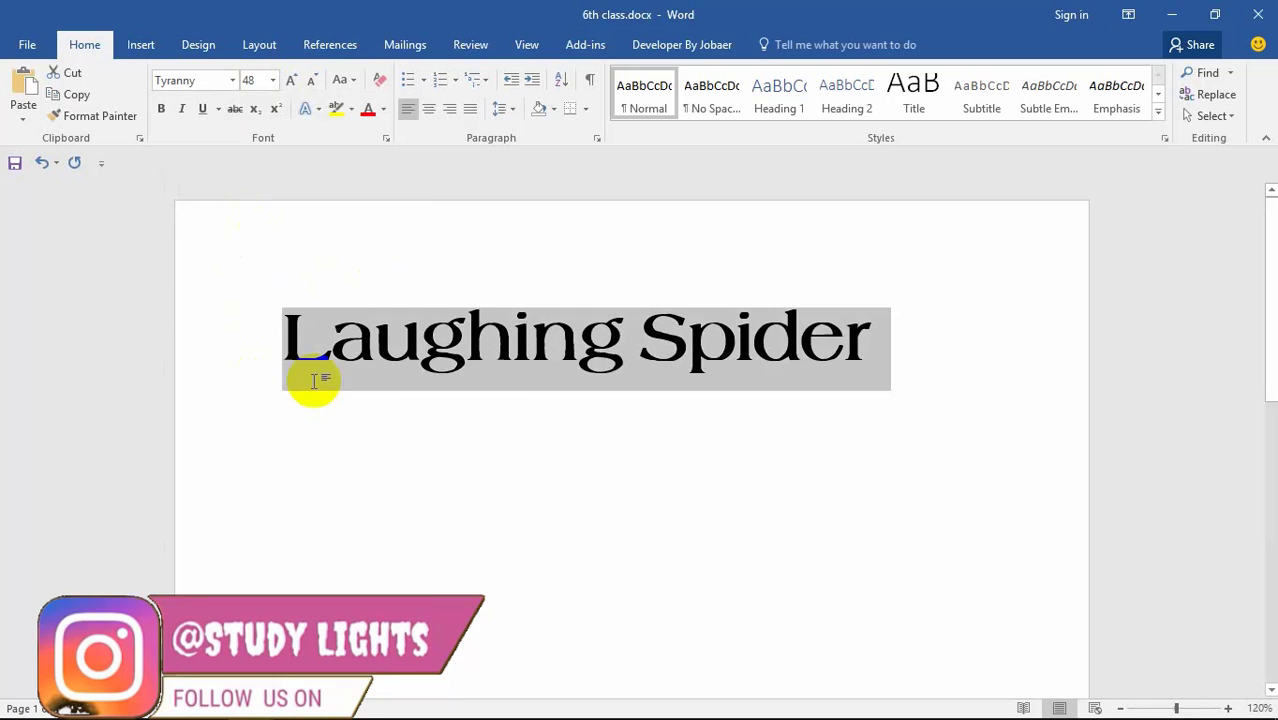
left_click(552, 421)
left_click(933, 354)
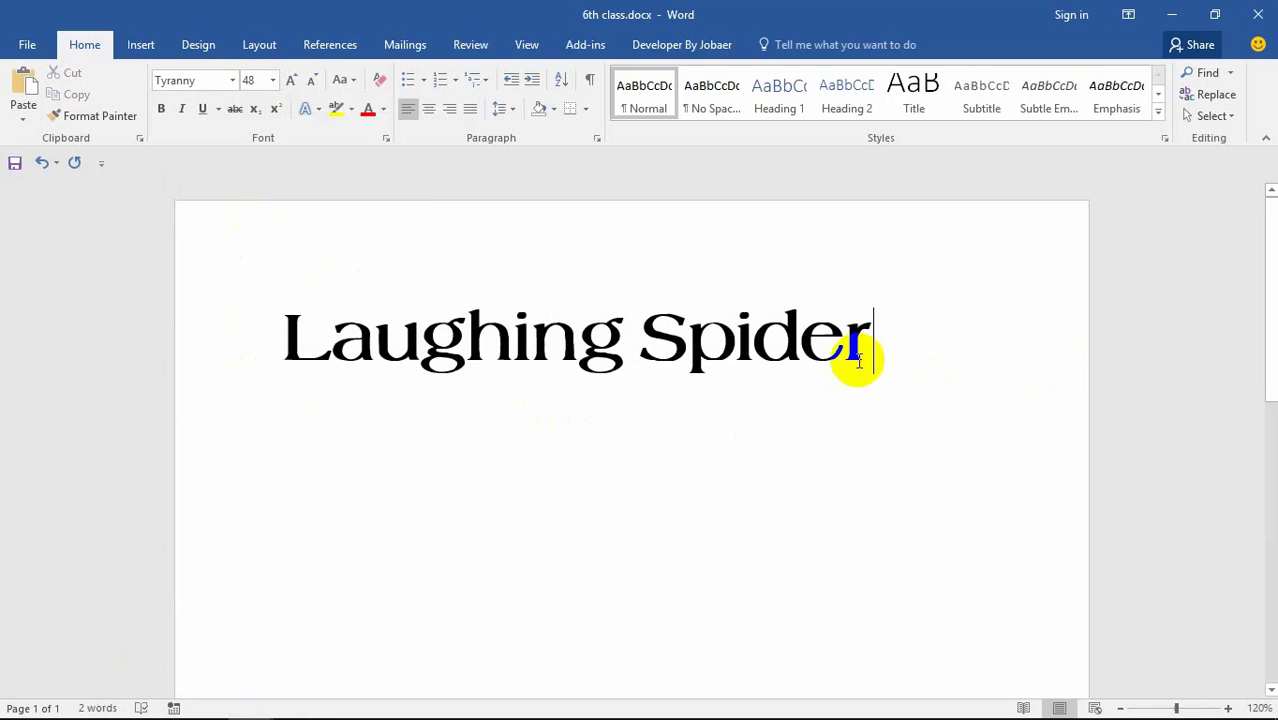
left_click(748, 368)
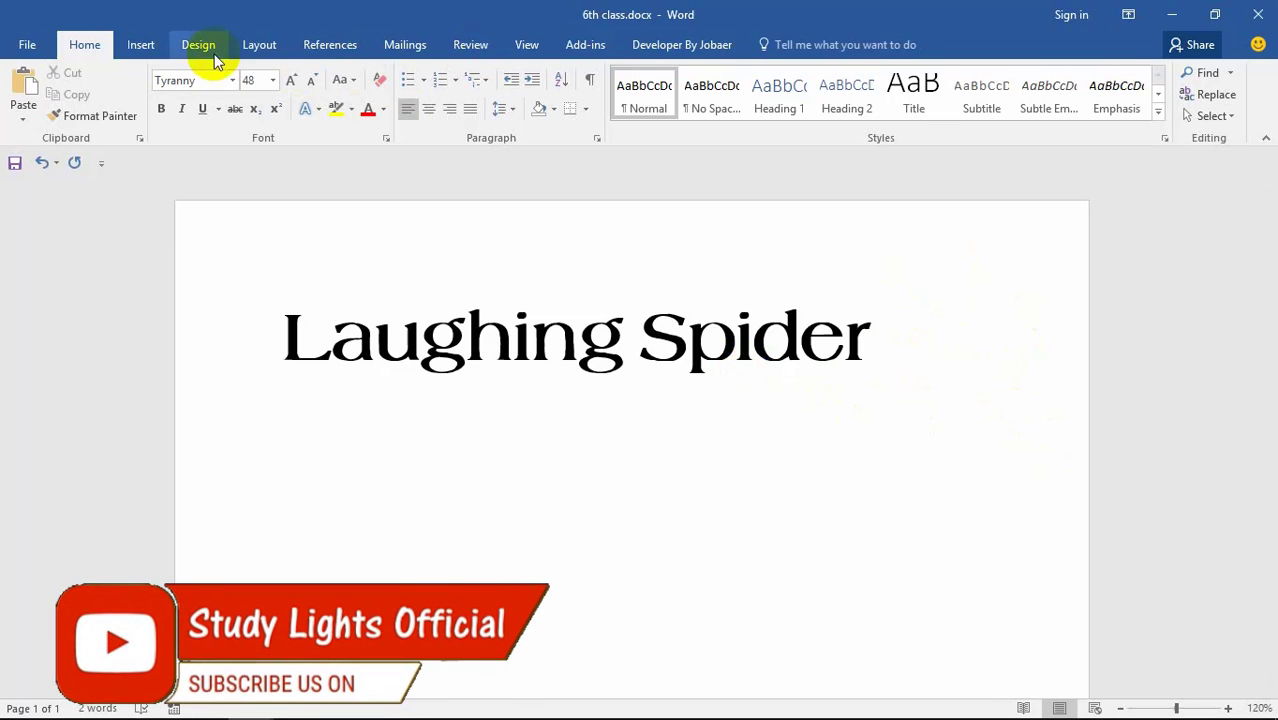
Step: Add a picture bullet on a new line below the Laughing Spider title
left_click(141, 45)
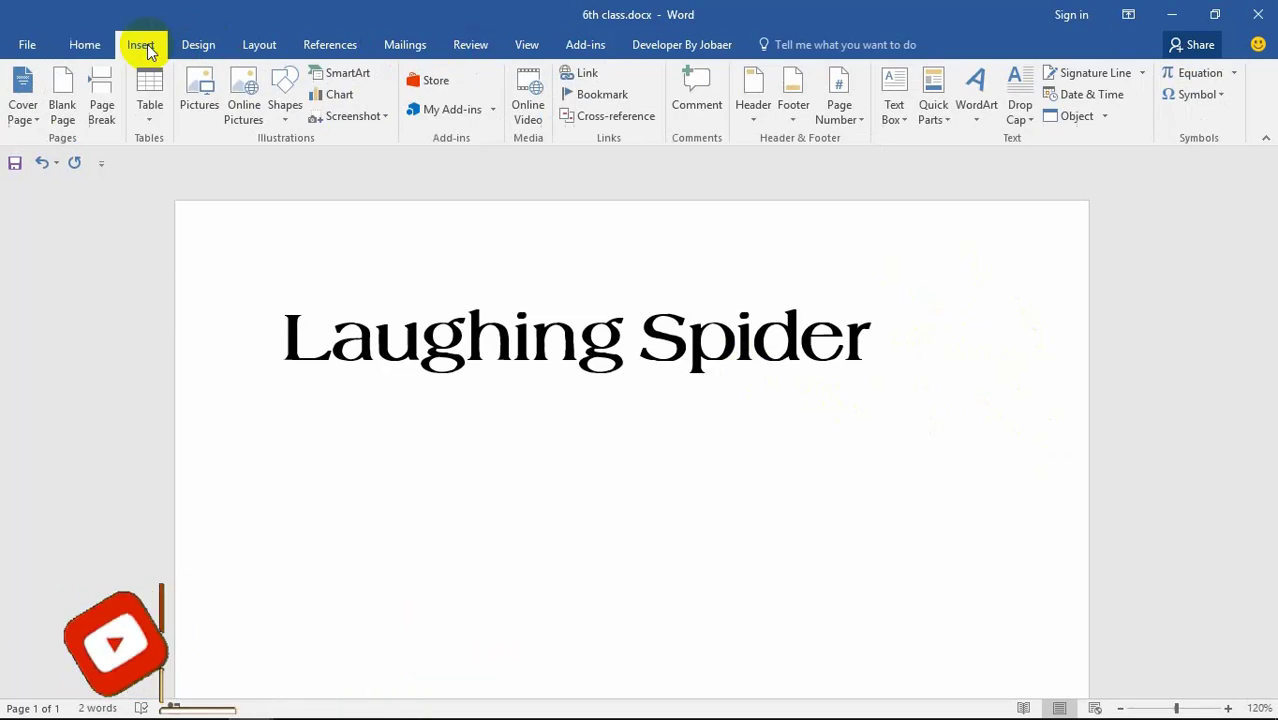
left_click(203, 110)
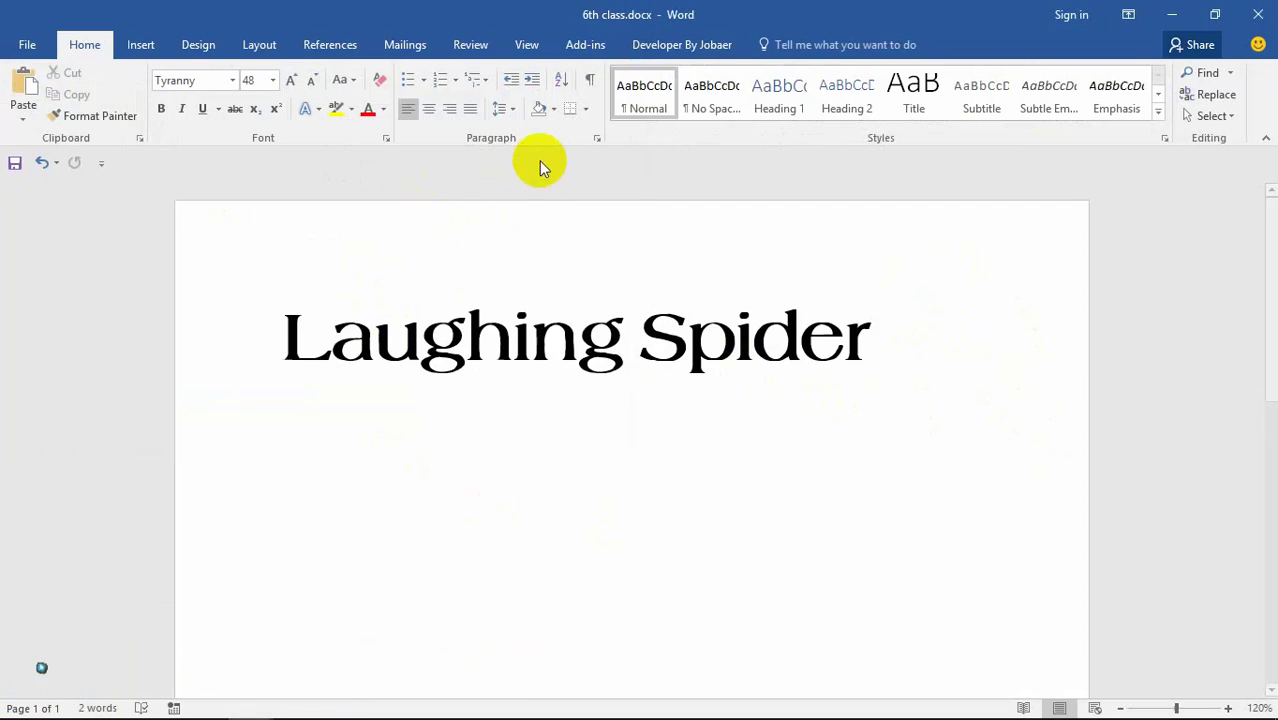
left_click(426, 82)
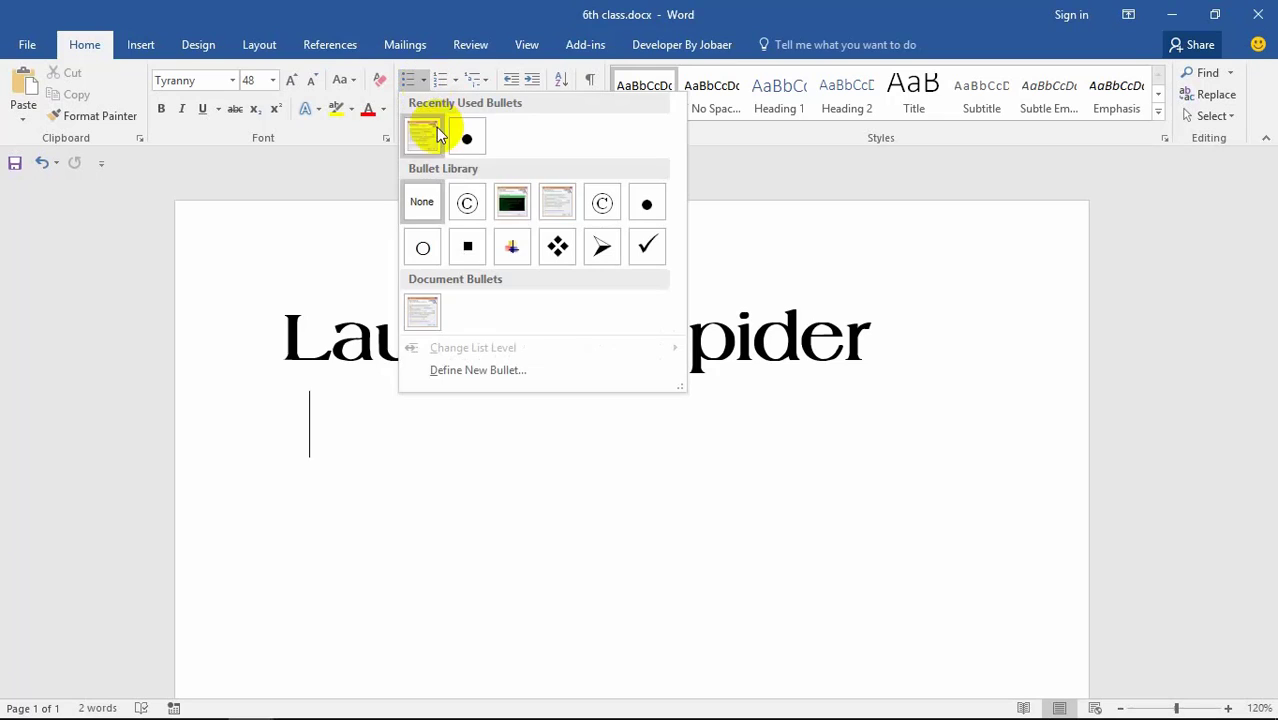
left_click(551, 210)
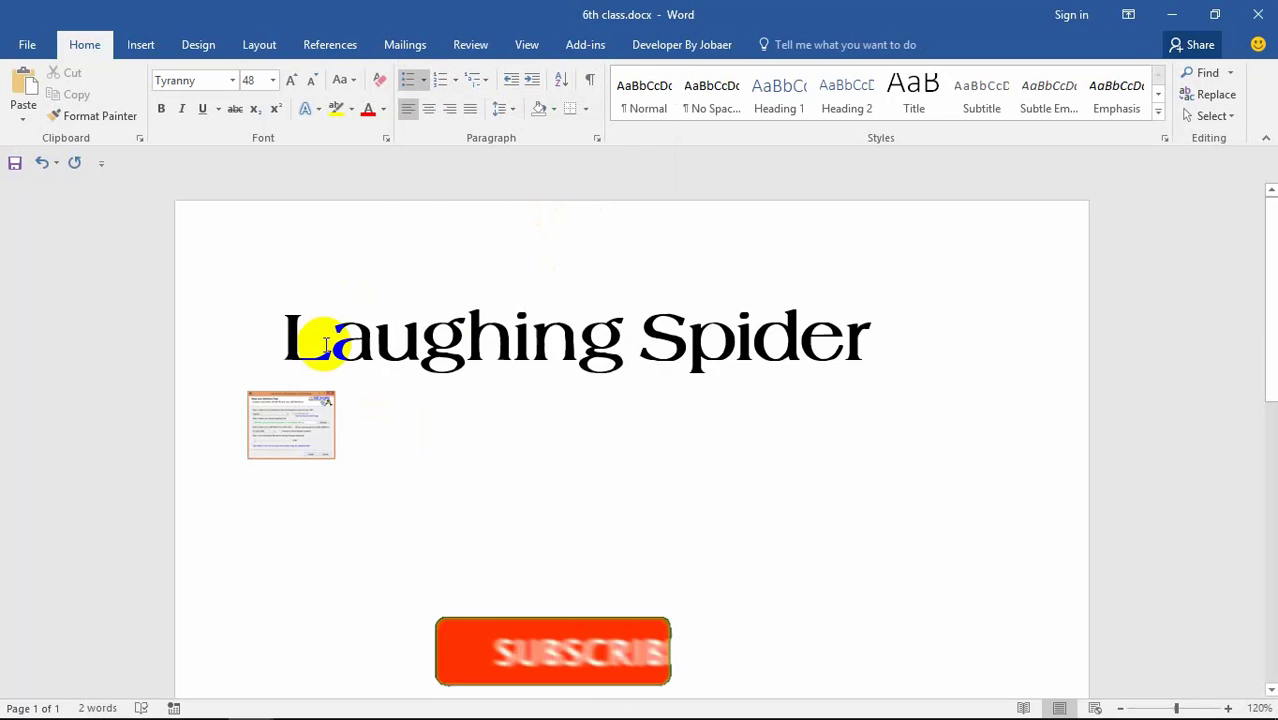
left_click(235, 386)
left_click(274, 451)
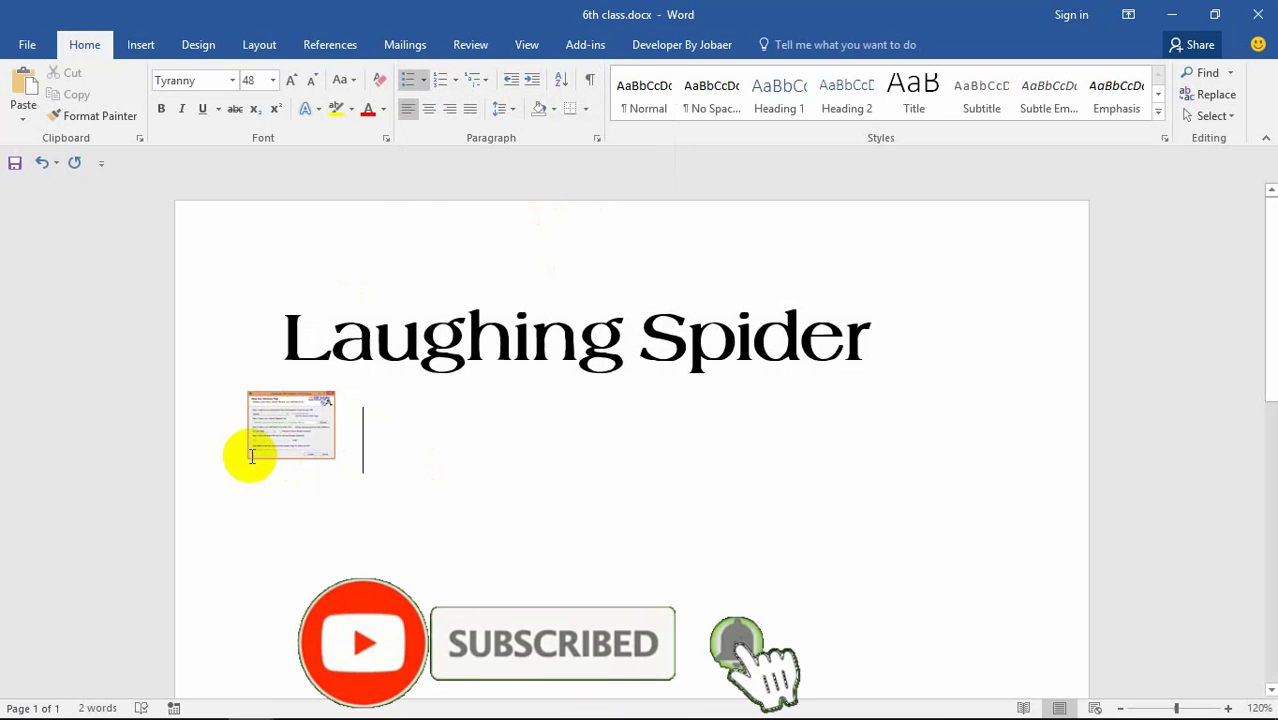
Step: Resize the picture bullet to 11, then 72, and return to the title's end
left_click(251, 435)
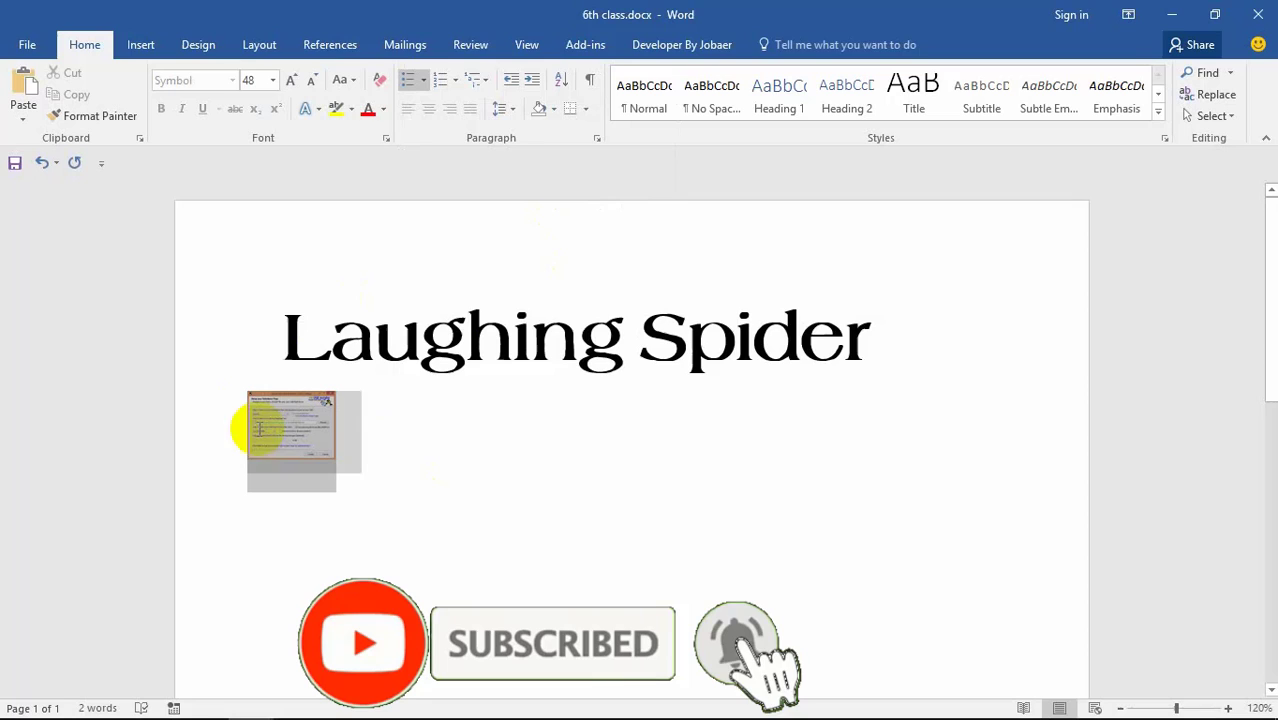
left_click(273, 84)
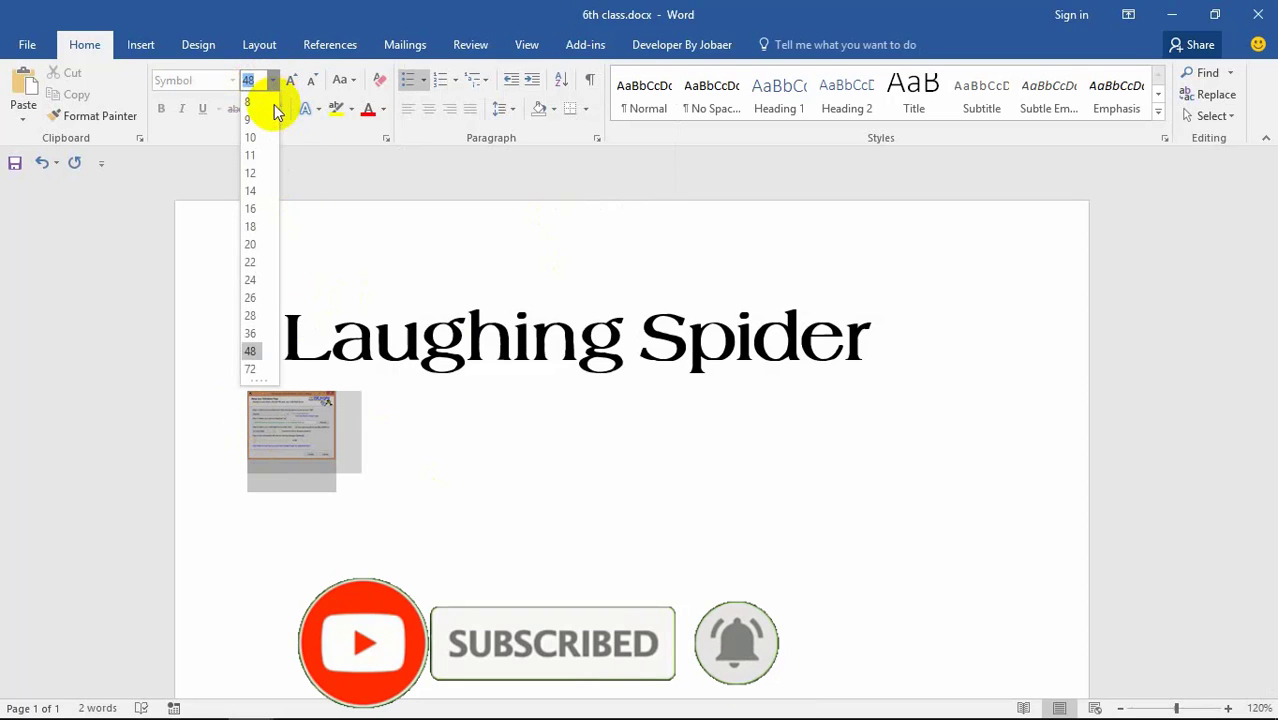
left_click(257, 163)
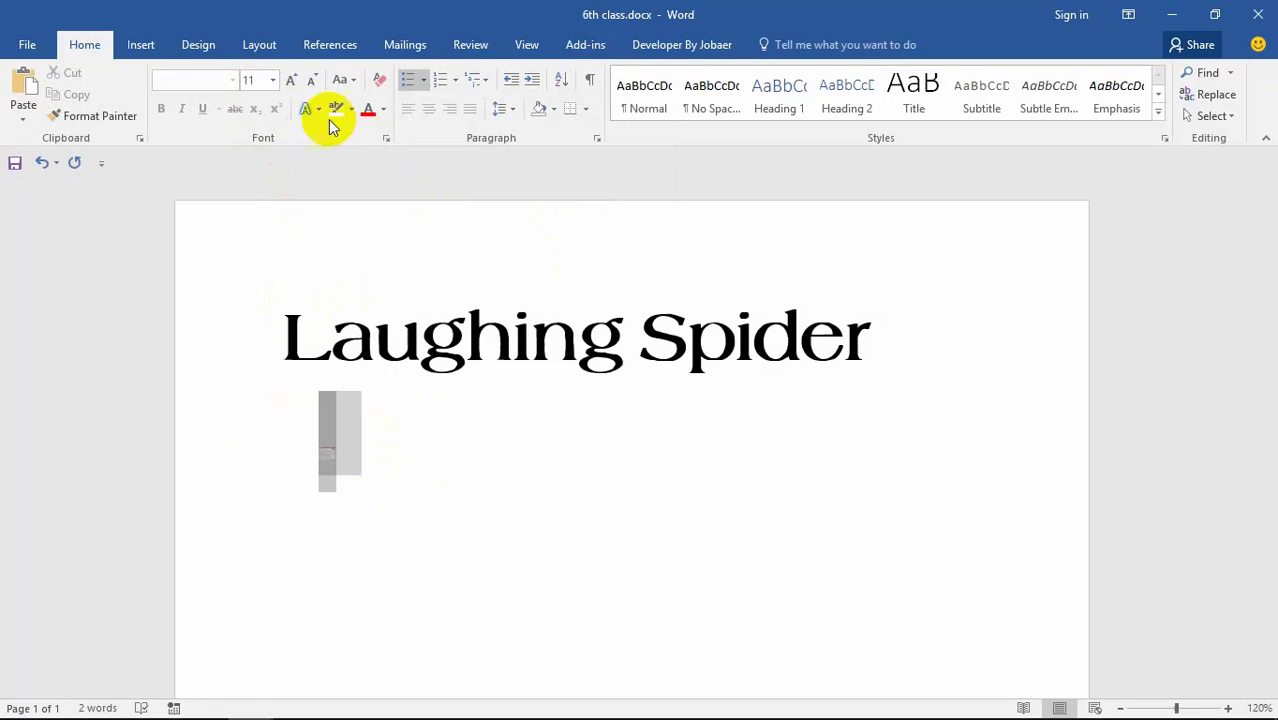
left_click(272, 80)
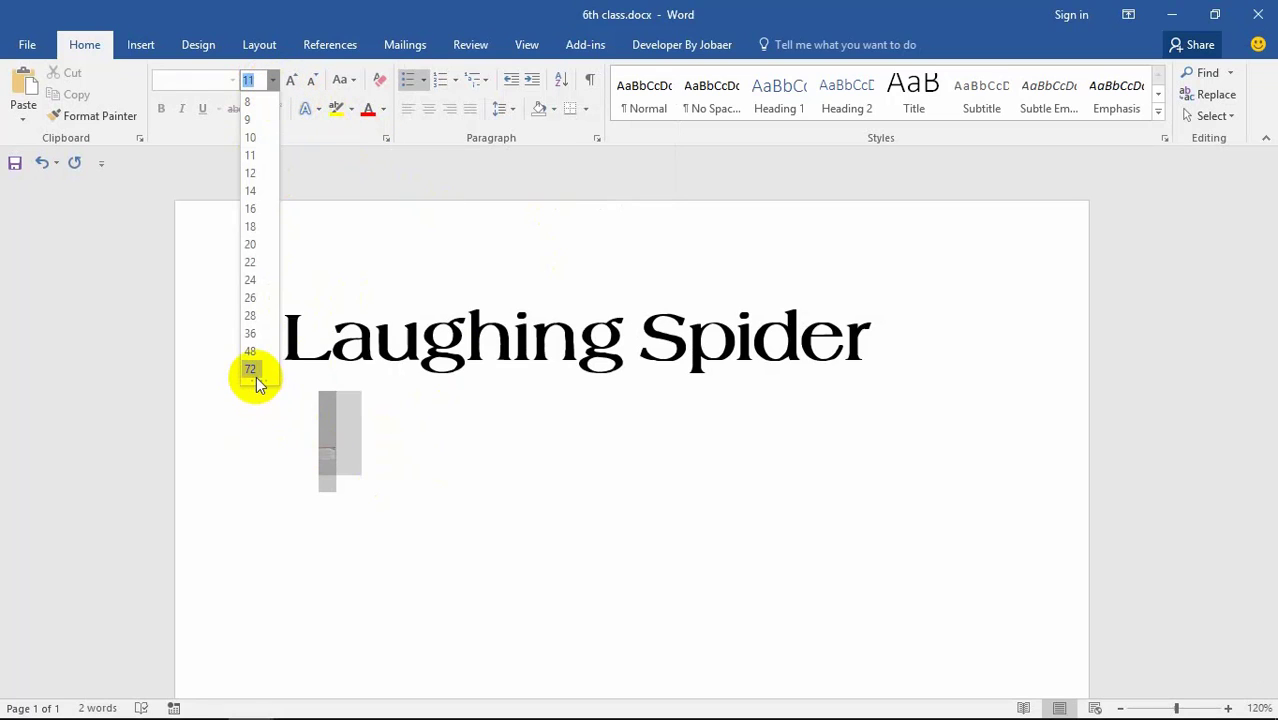
left_click(256, 374)
left_click(870, 339)
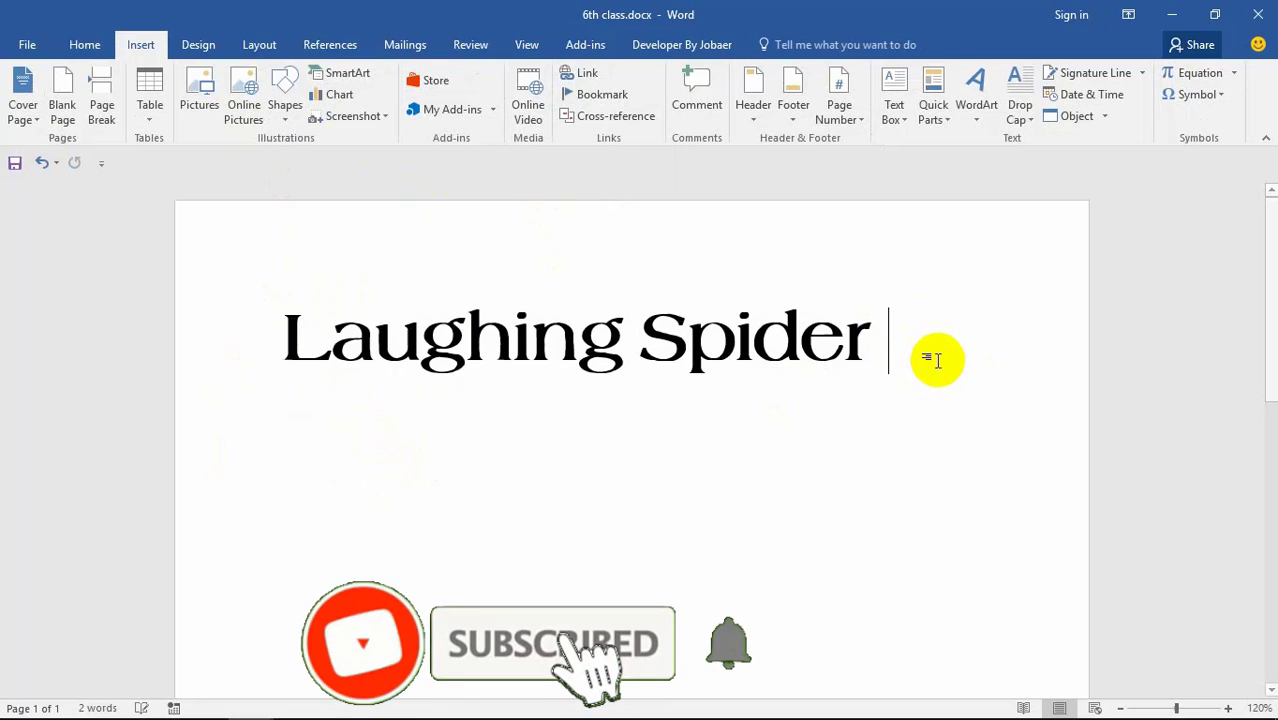
Step: Insert the Laughing Spider logo image from Desktop > L S below the title
left_click(197, 104)
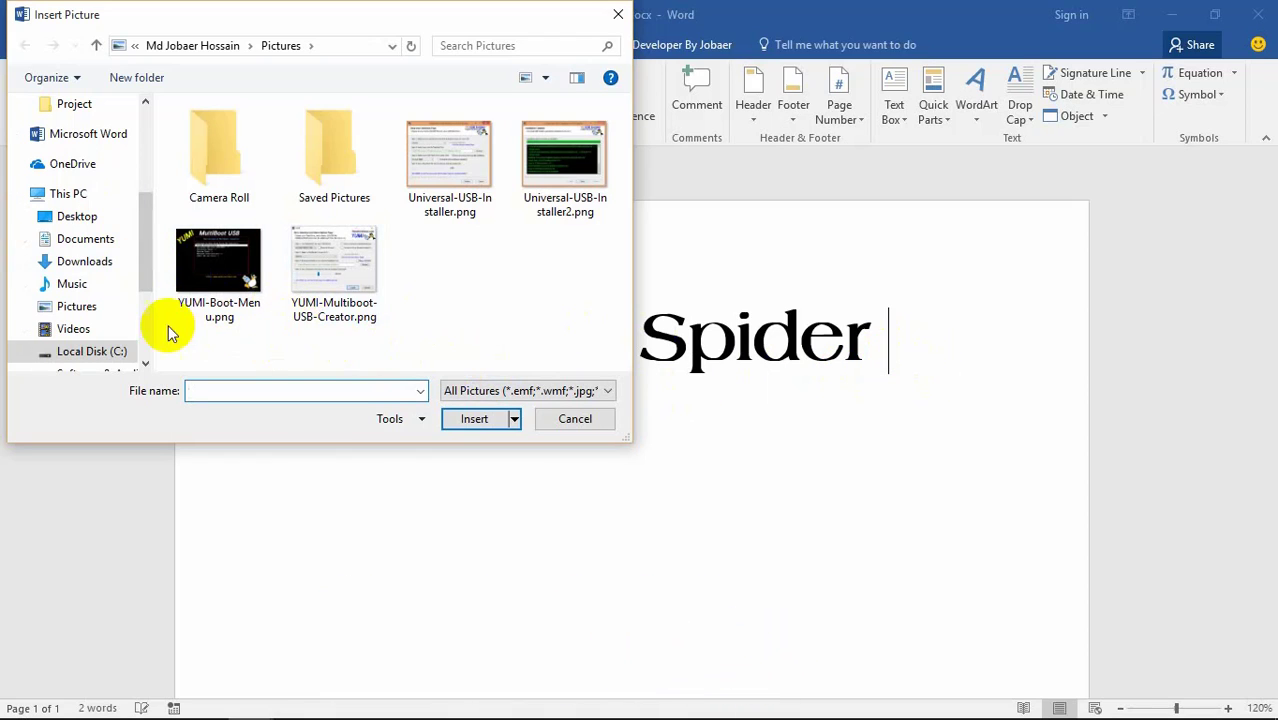
left_click(84, 193)
left_click(79, 218)
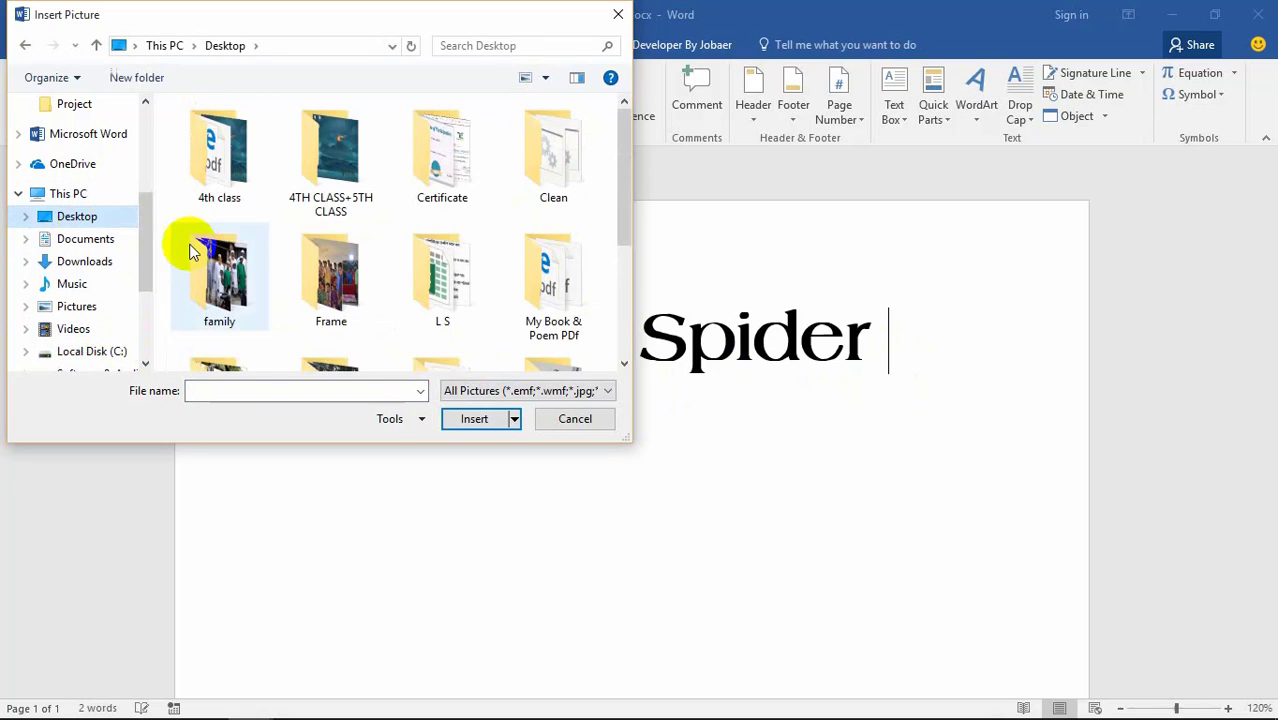
scroll(277, 256, "down", 1)
double_click(452, 205)
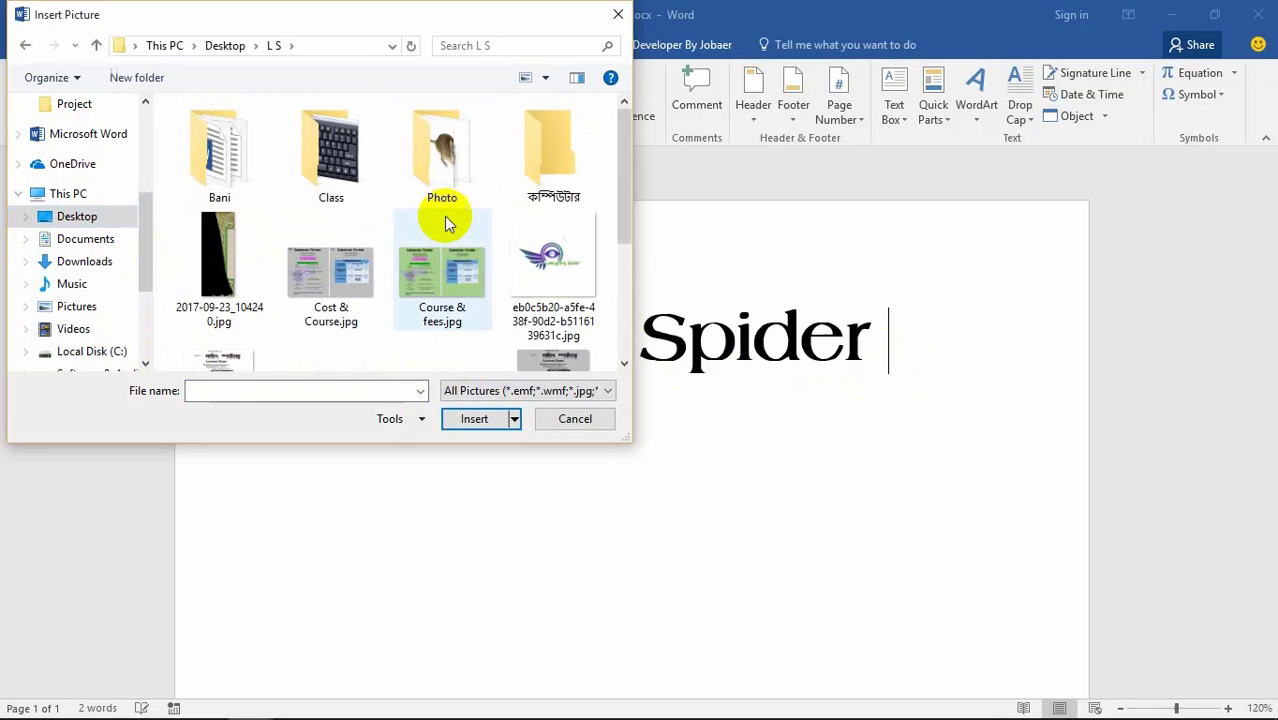
left_click(518, 276)
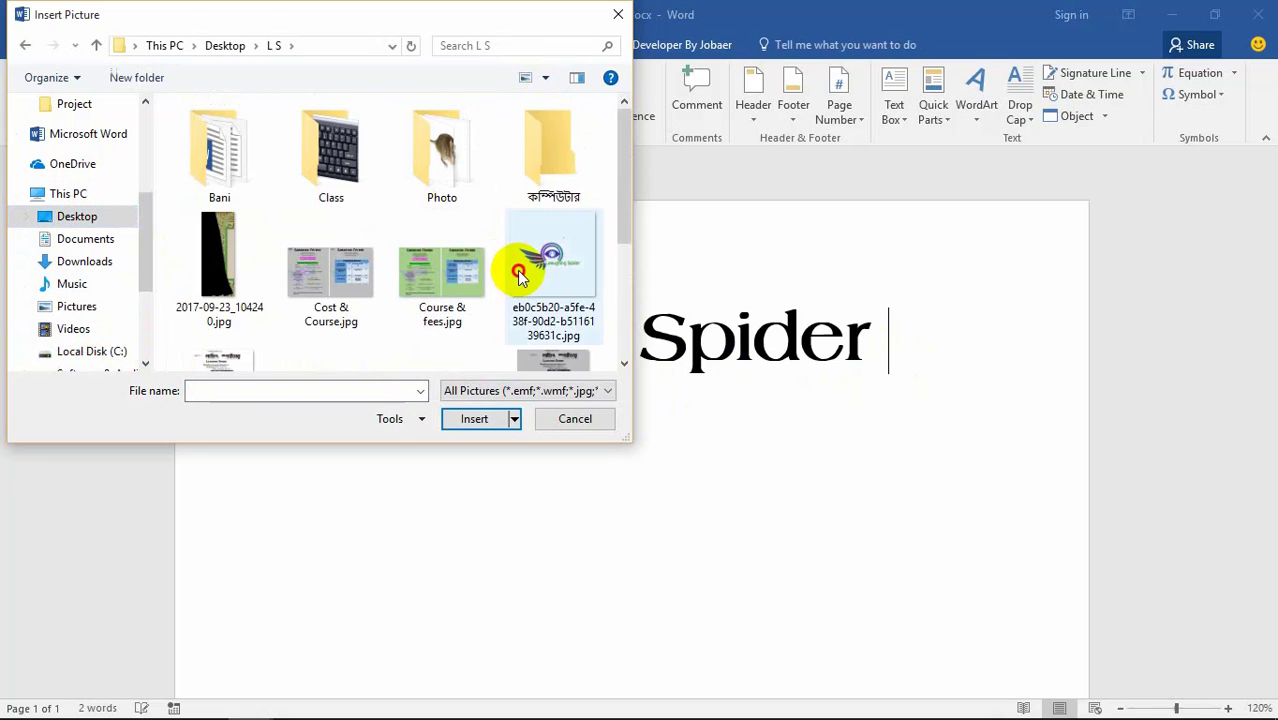
left_click(485, 419)
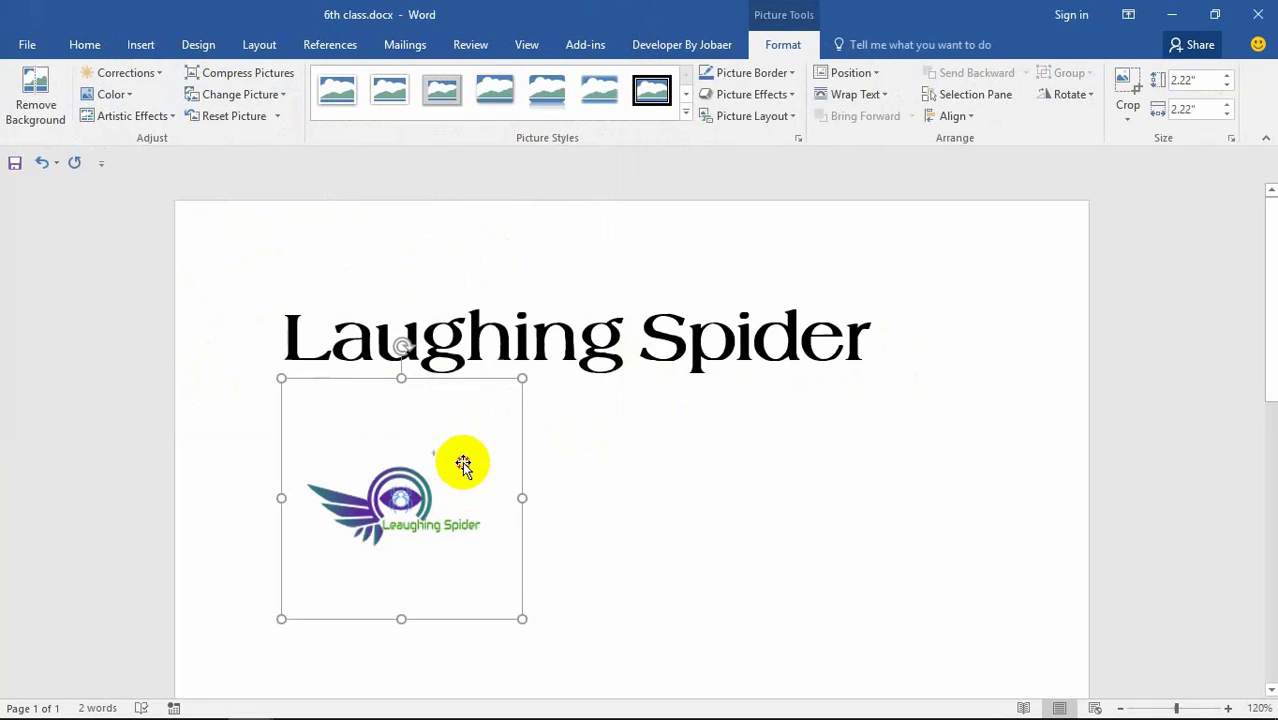
left_click(575, 463)
left_click(456, 483)
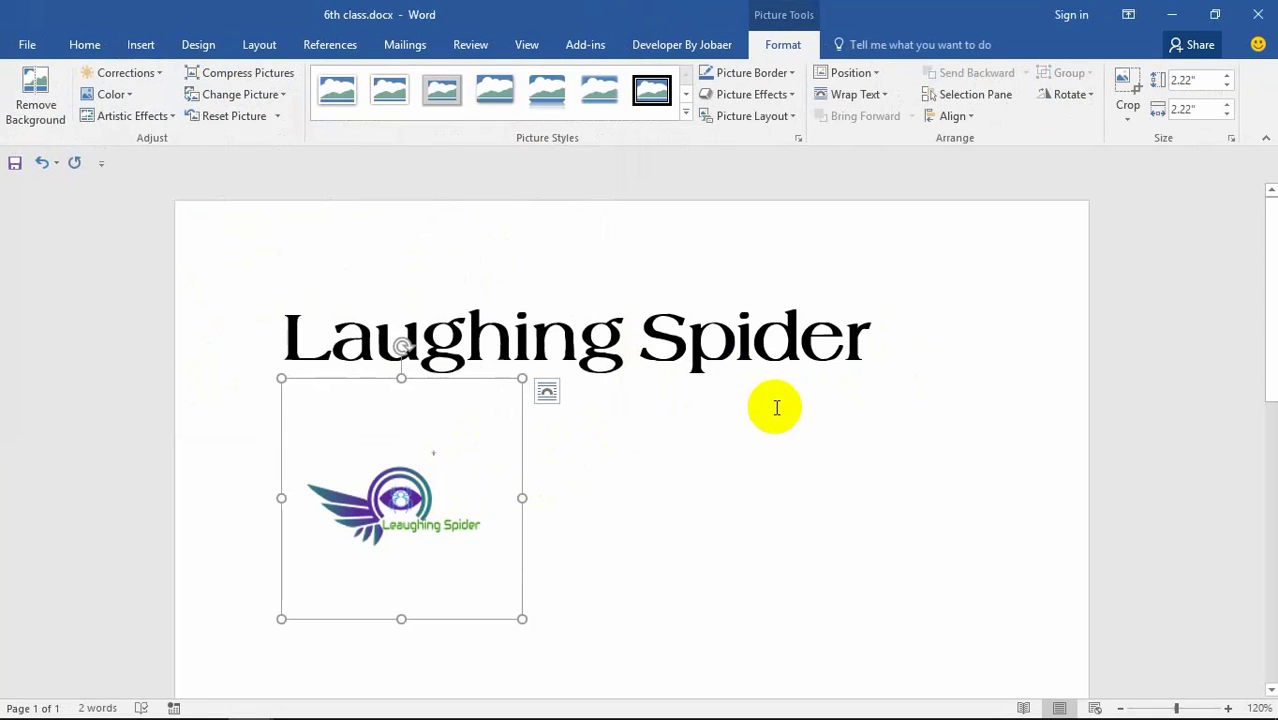
left_click(913, 345)
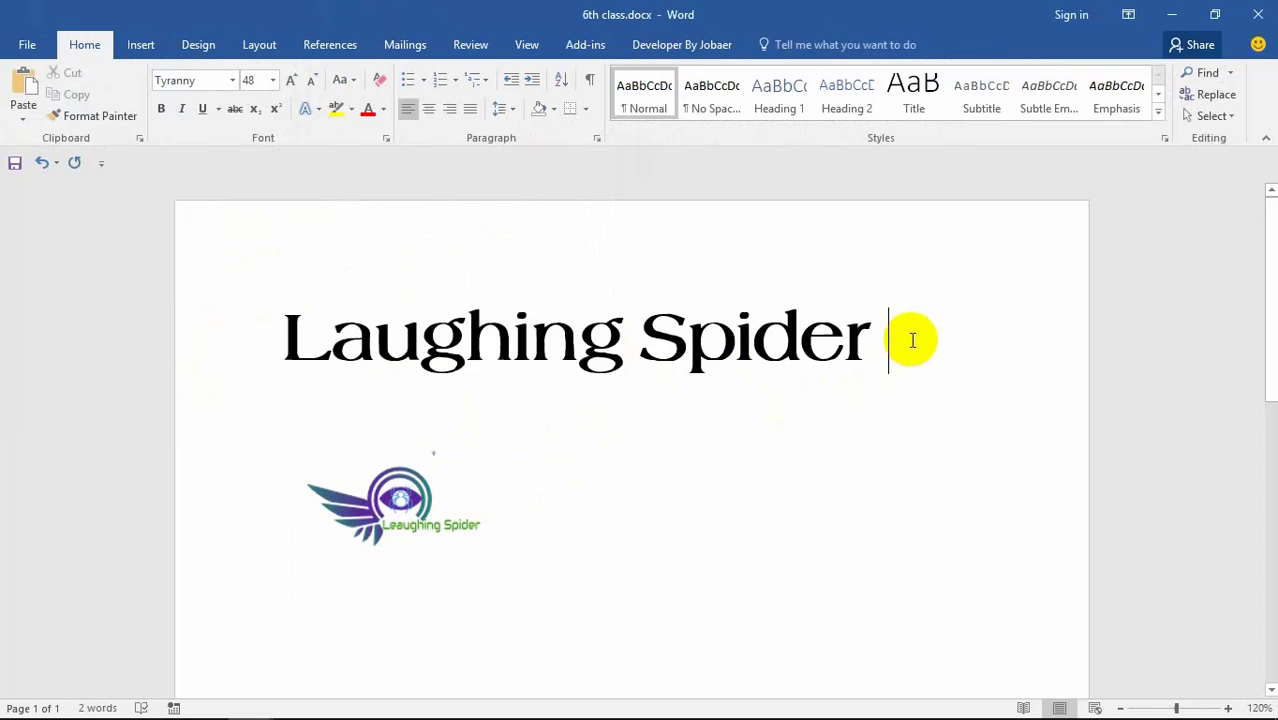
left_click(370, 520)
Step: Drag the logo's corner handle to shrink it to 1.66" square
left_click(325, 410)
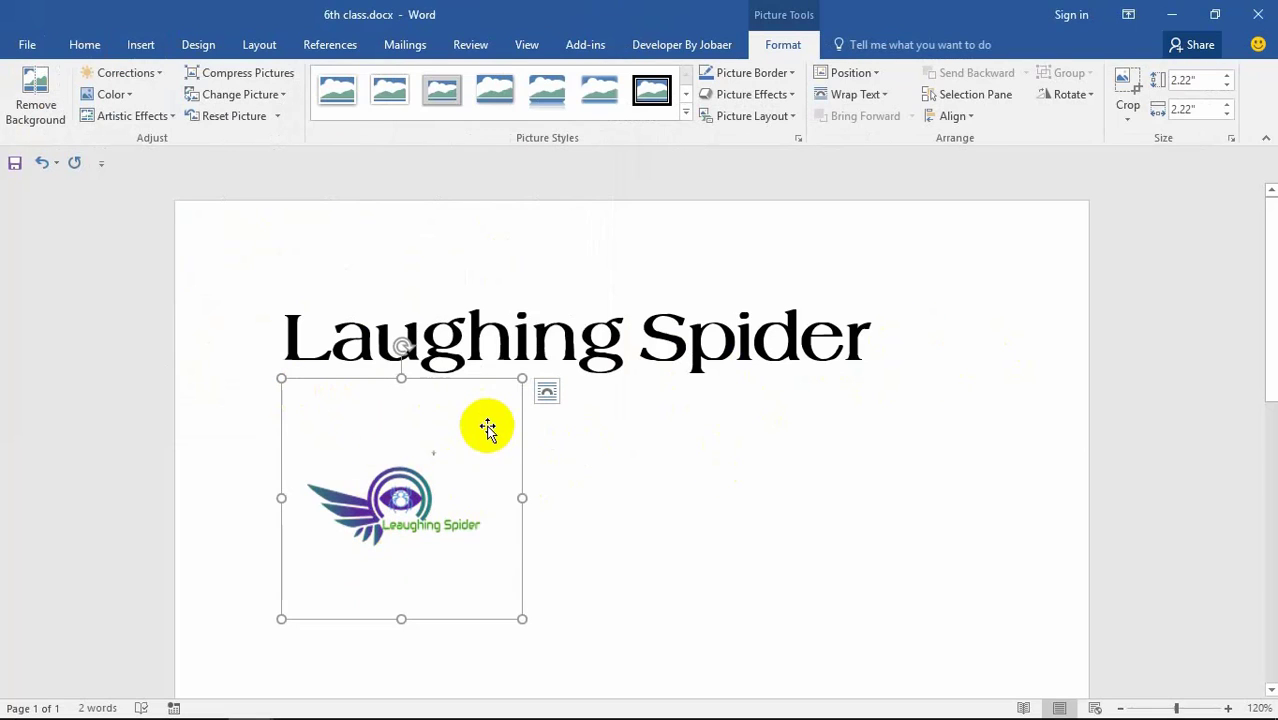
left_click_drag(281, 377, 344, 438)
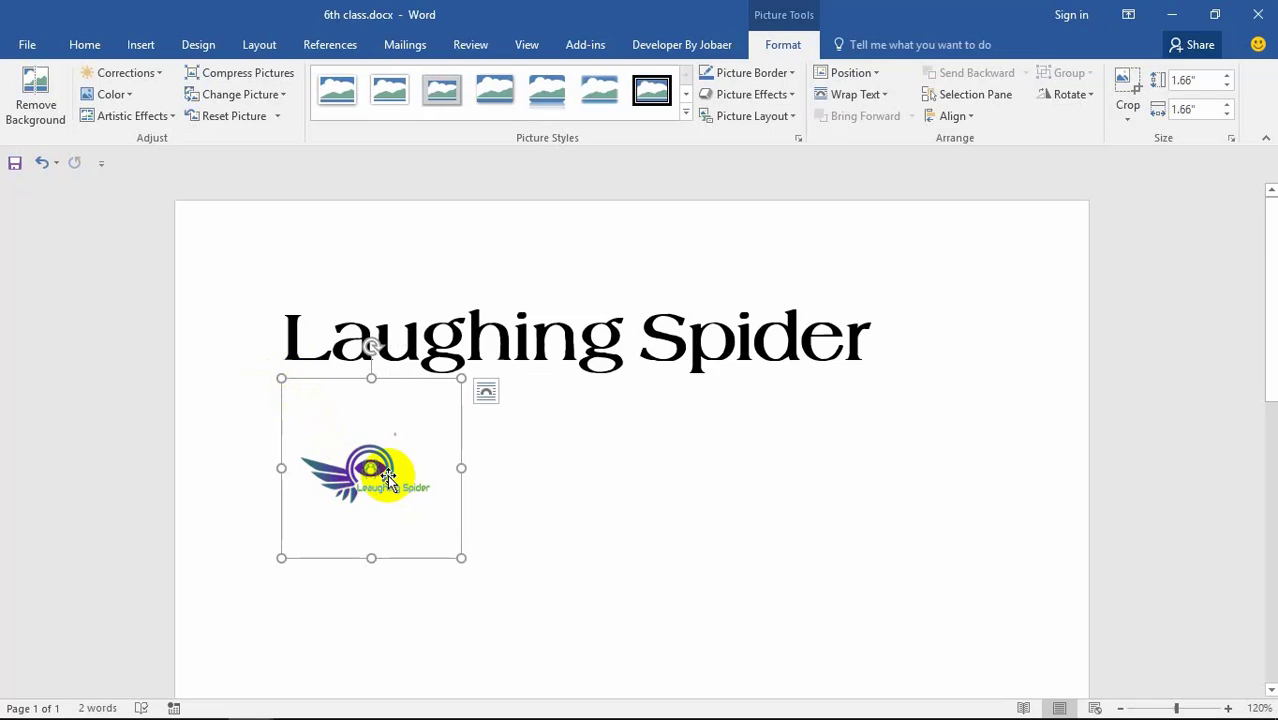
left_click(533, 451)
left_click(366, 466)
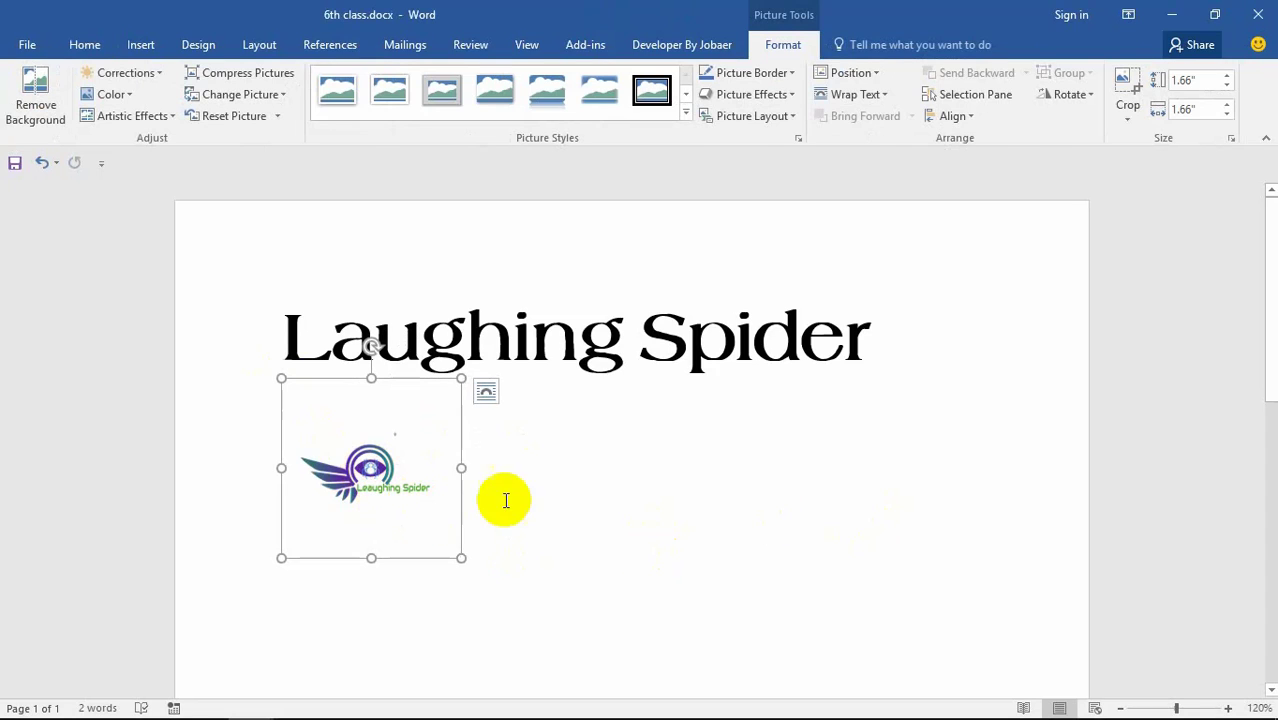
left_click(628, 338)
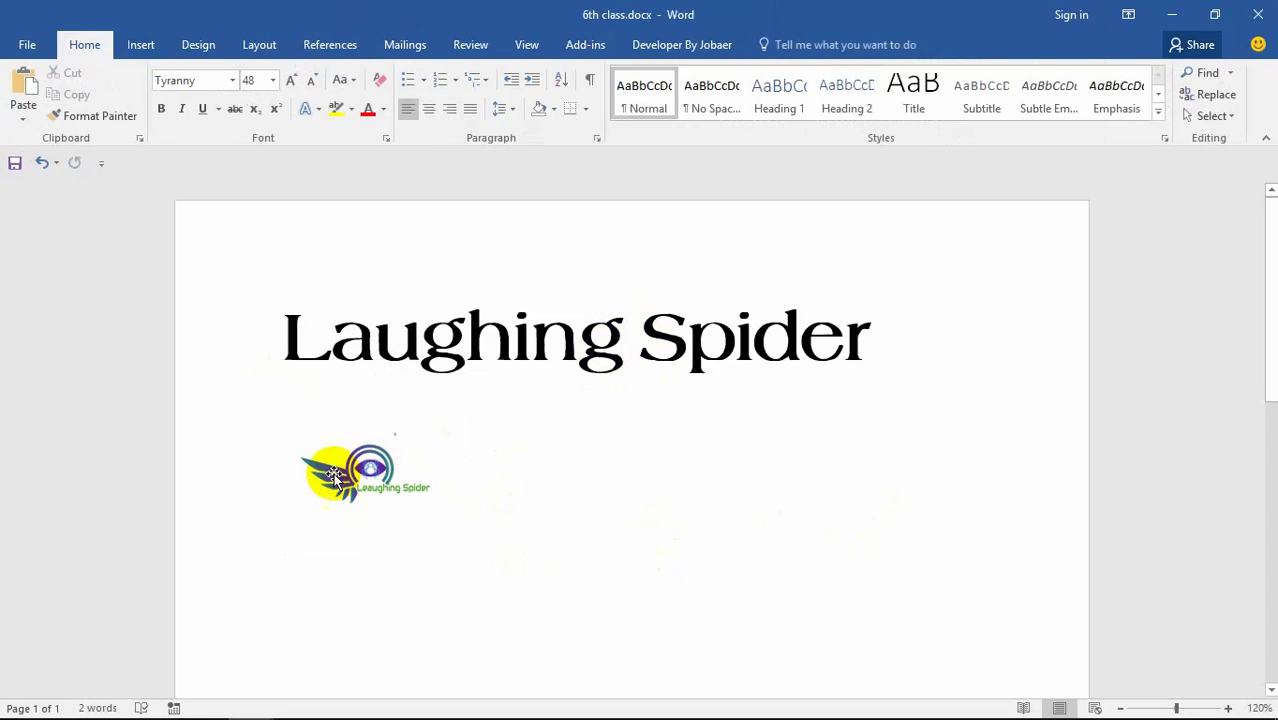
left_click(368, 462)
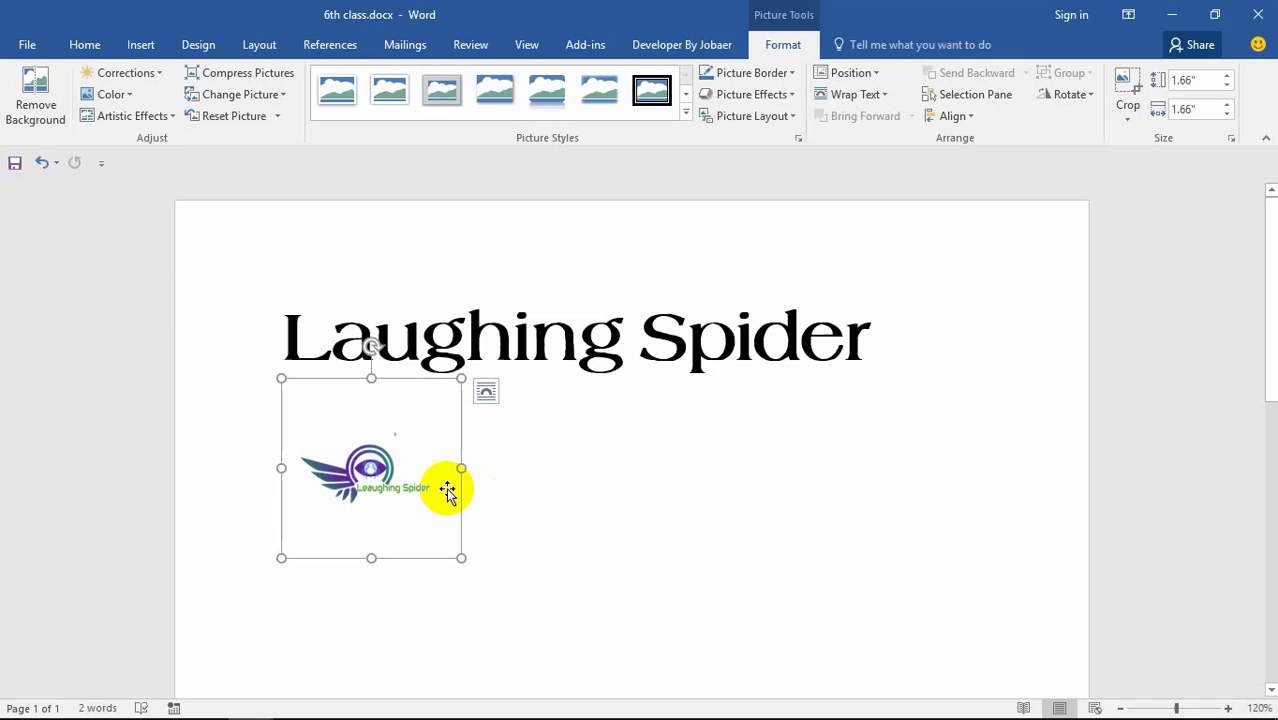
Step: Remove the logo's background, marking areas to remove, and keep the changes
left_click(49, 115)
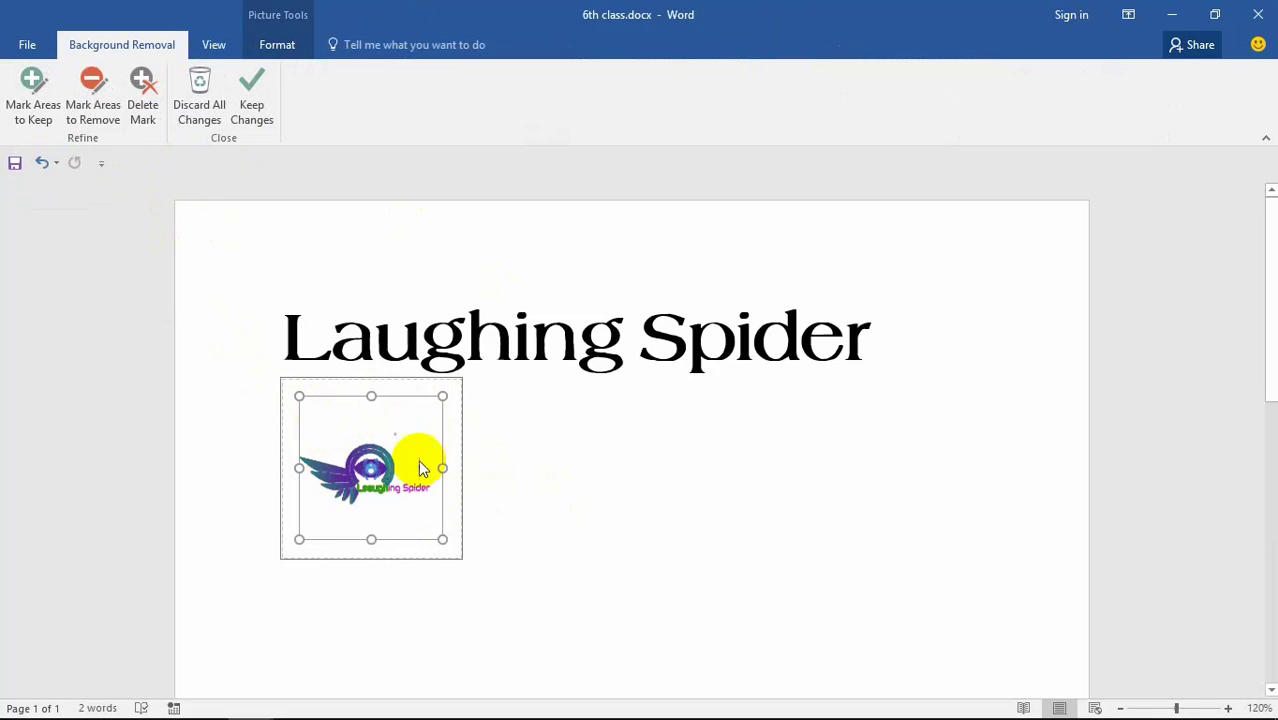
left_click(143, 117)
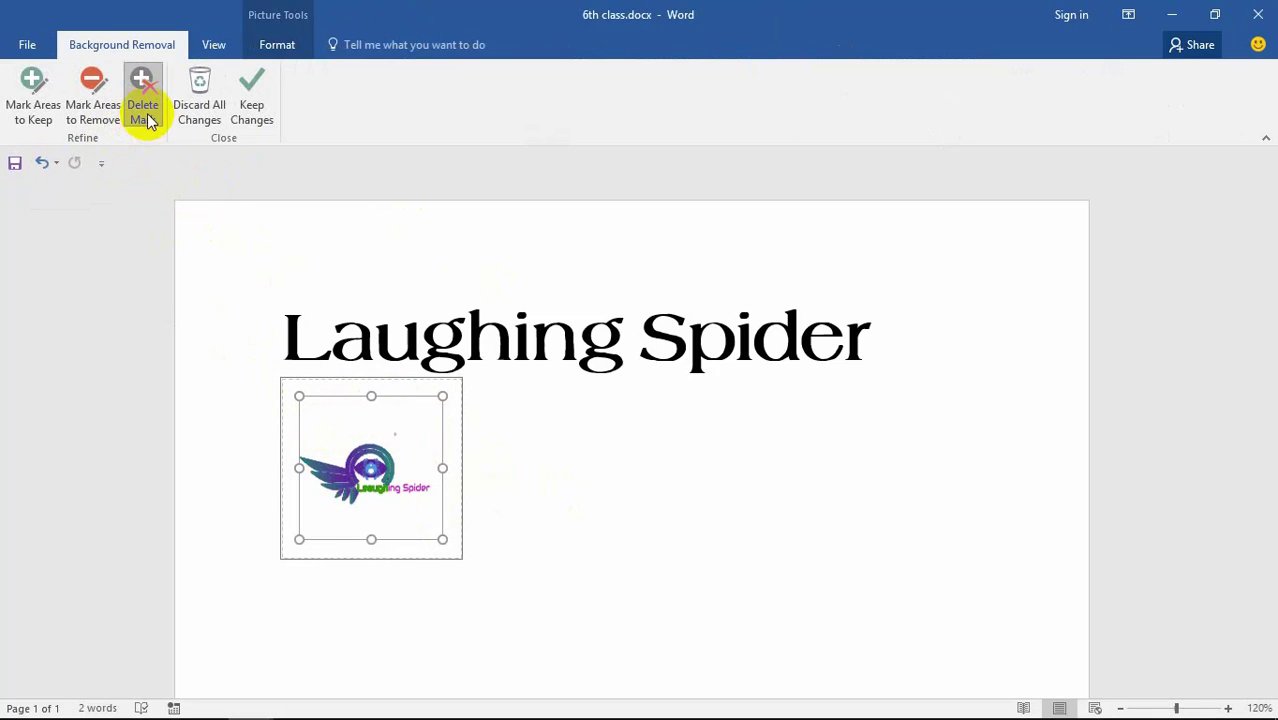
left_click(251, 95)
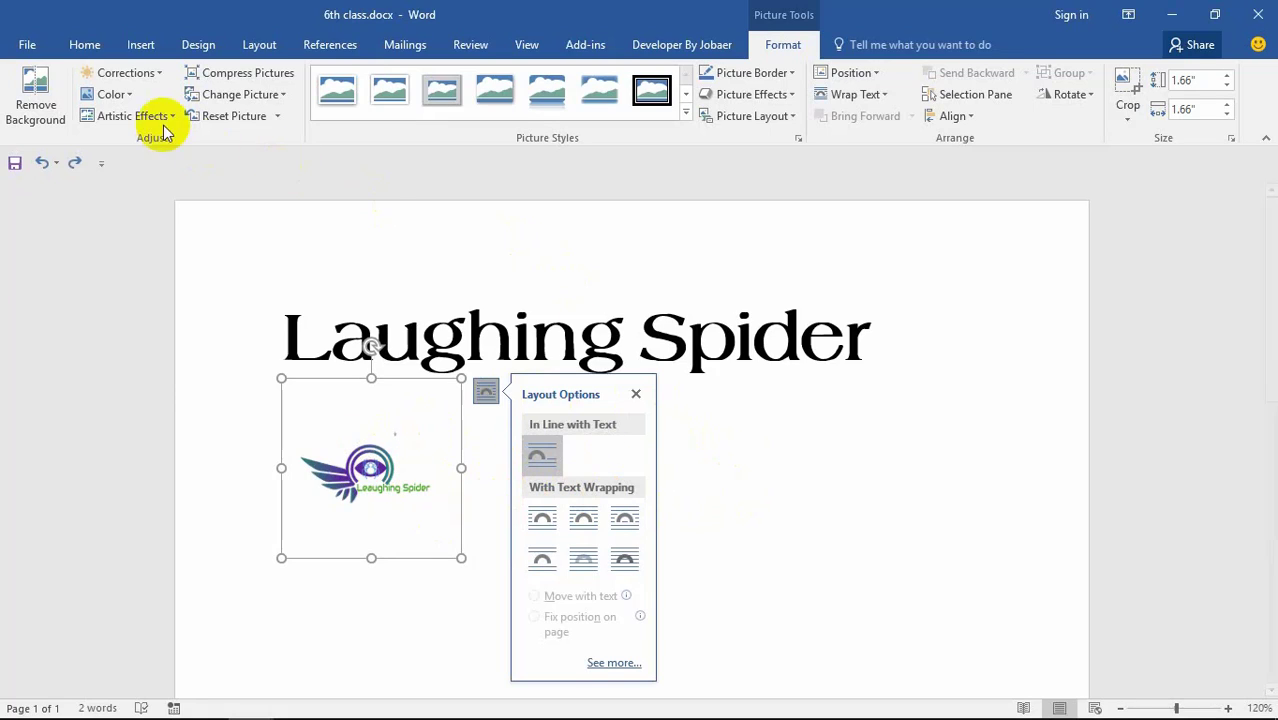
Step: Try brightness corrections on the logo, ending at -40% brightness and contrast
left_click(144, 80)
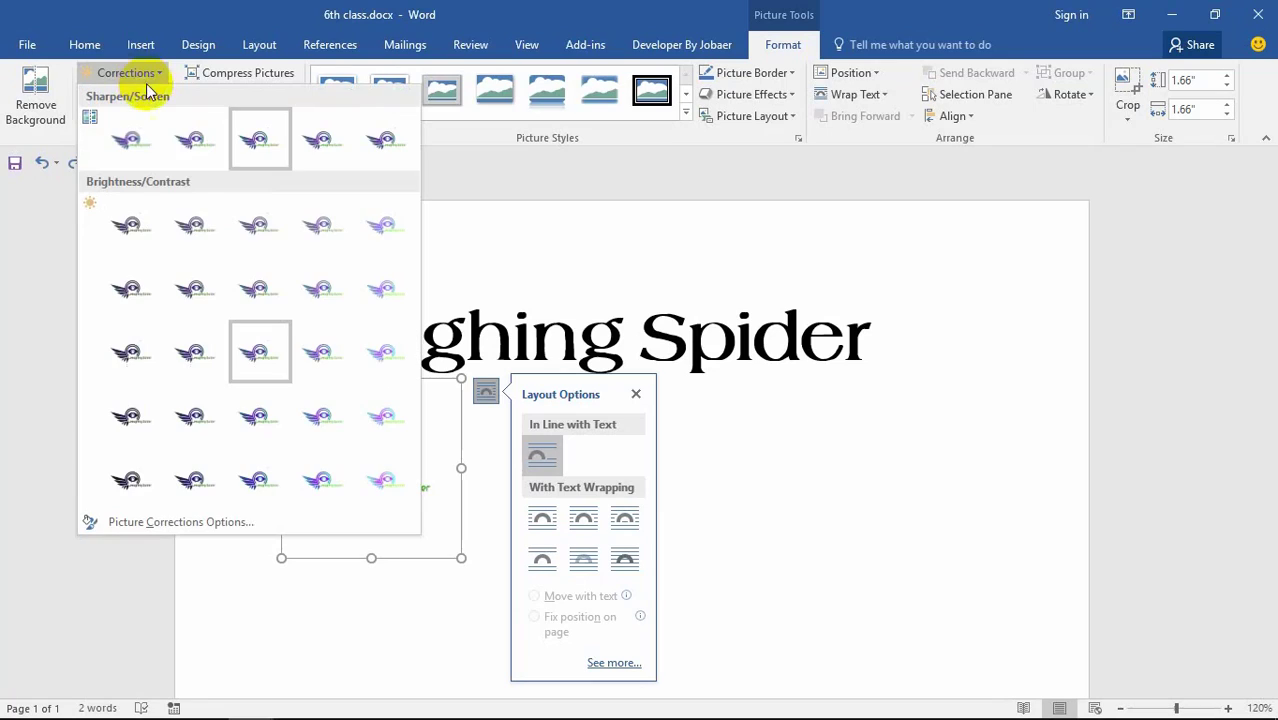
left_click(381, 288)
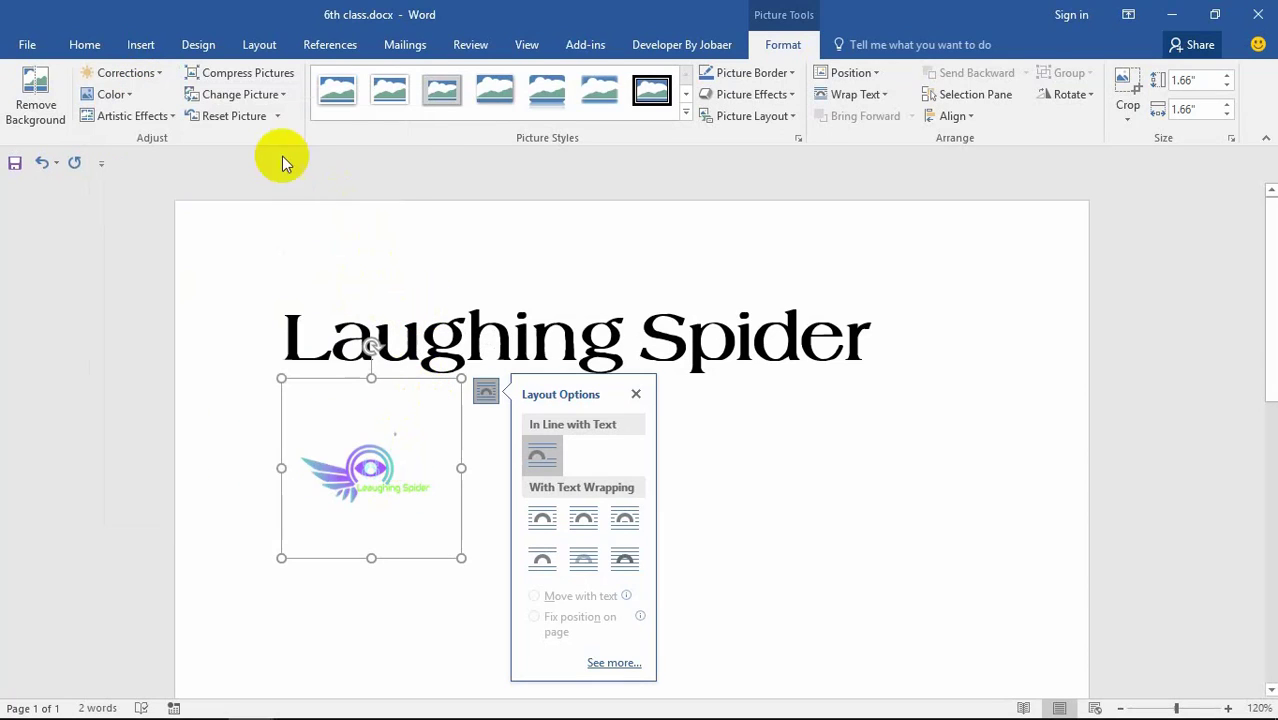
left_click(153, 78)
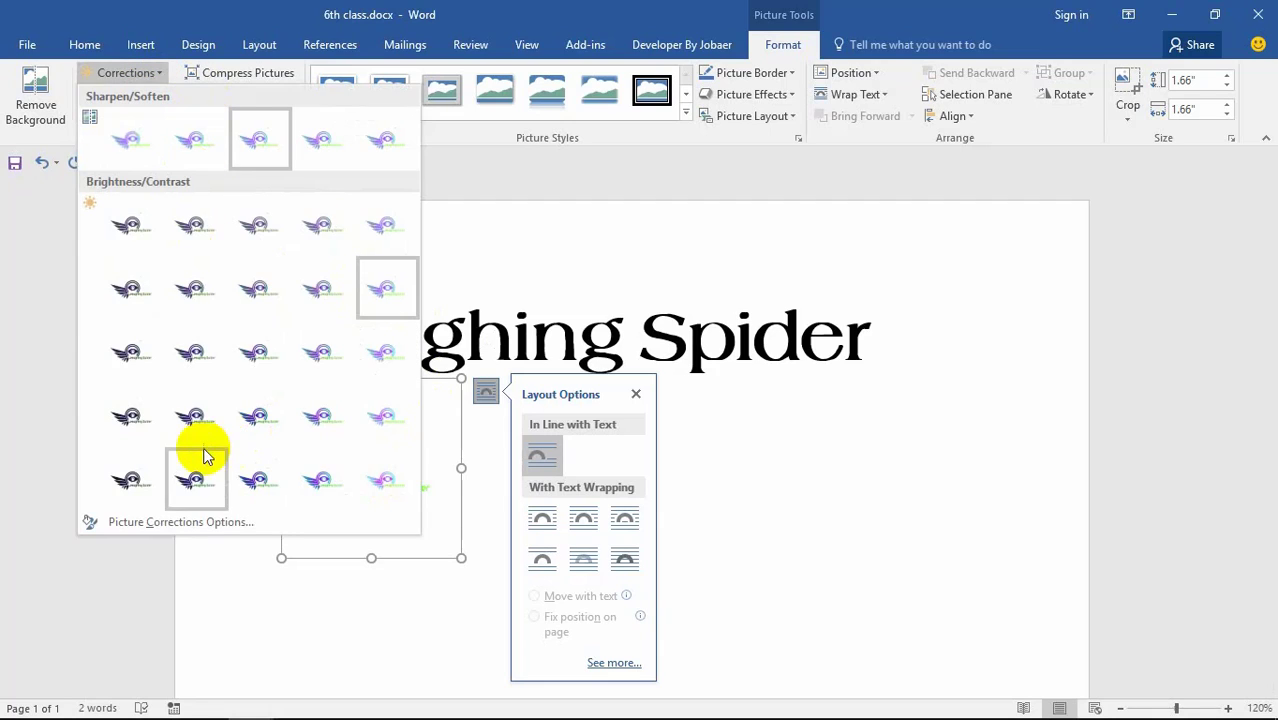
left_click(145, 486)
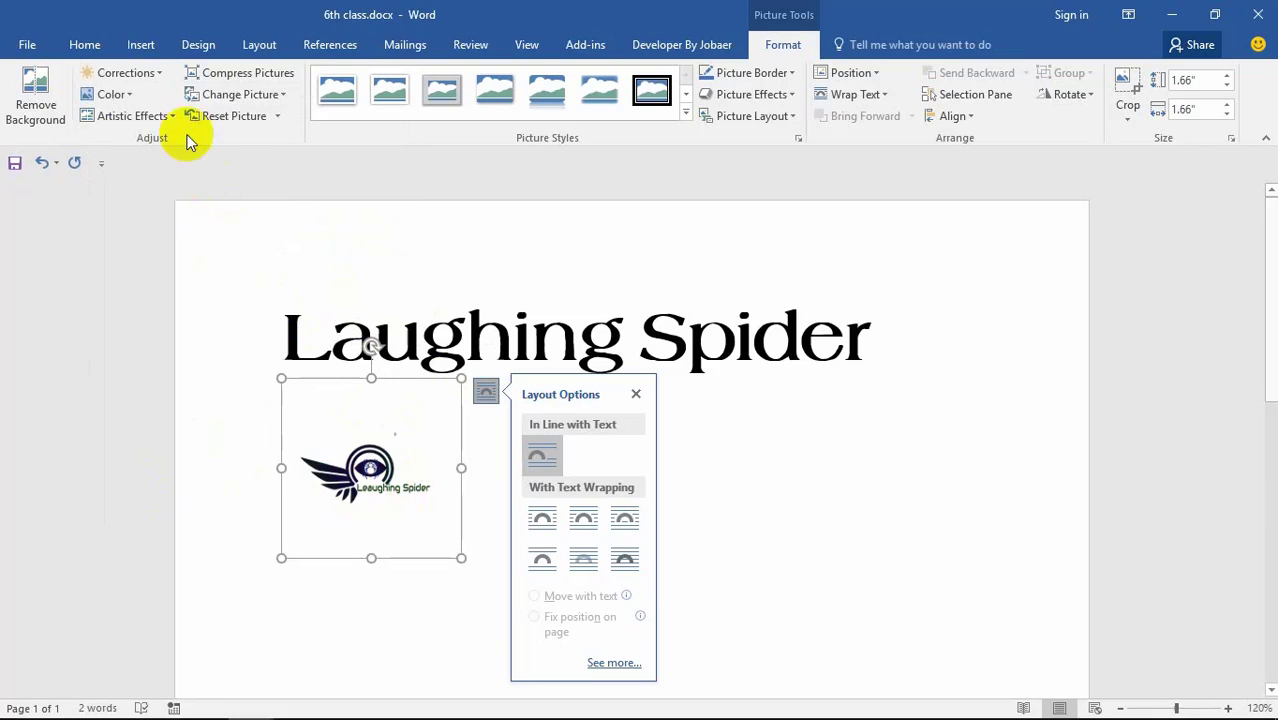
left_click(158, 75)
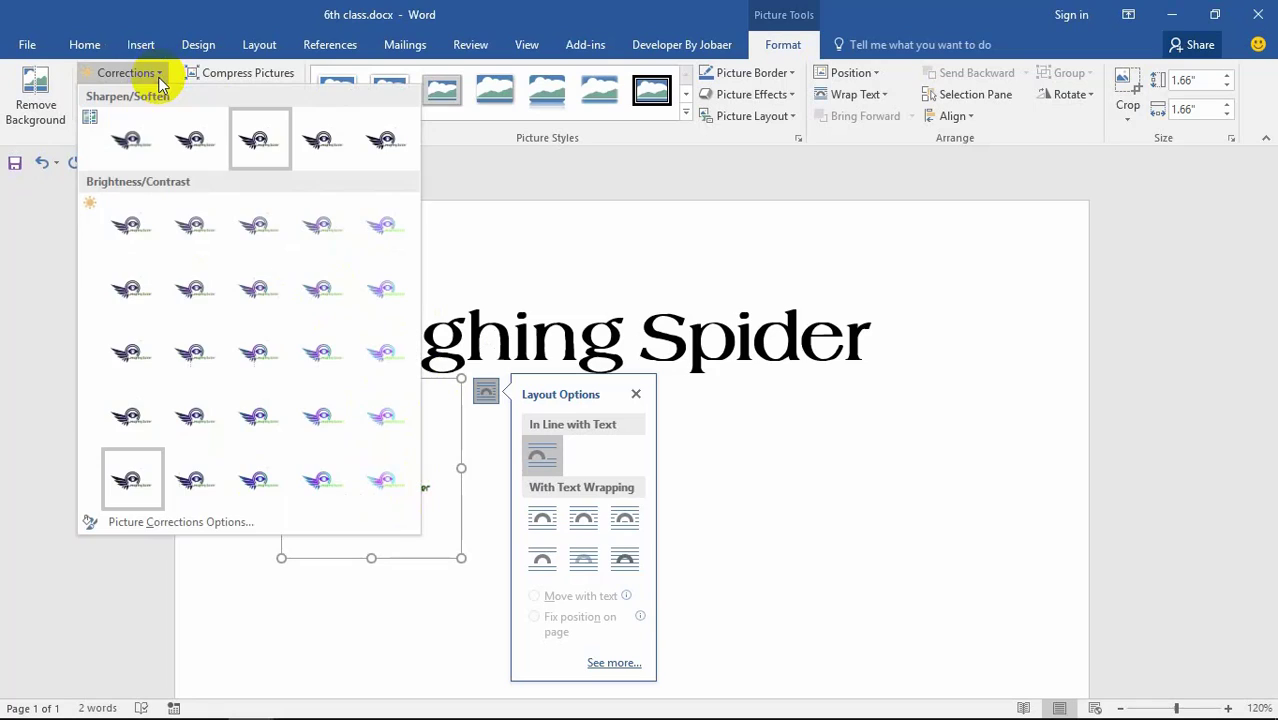
left_click(140, 232)
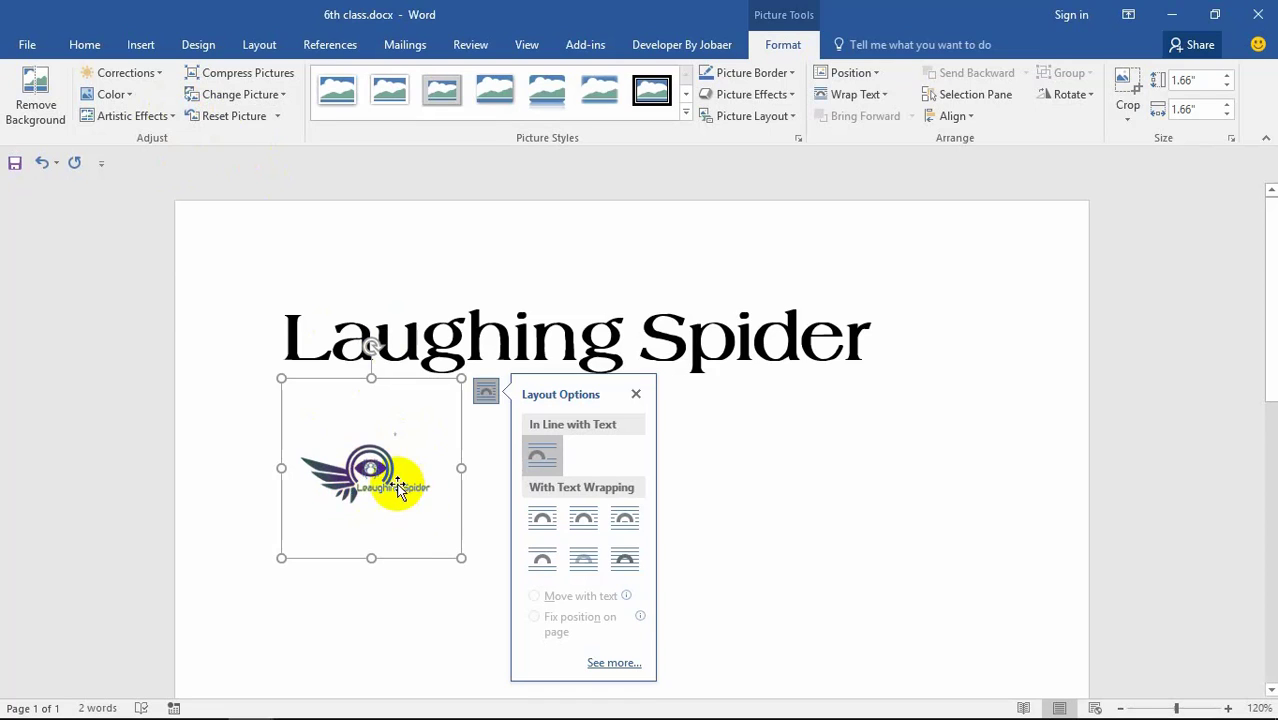
Step: Recolour the logo Blue, Accent color 1 Light and open the Artistic Effects options
left_click(130, 97)
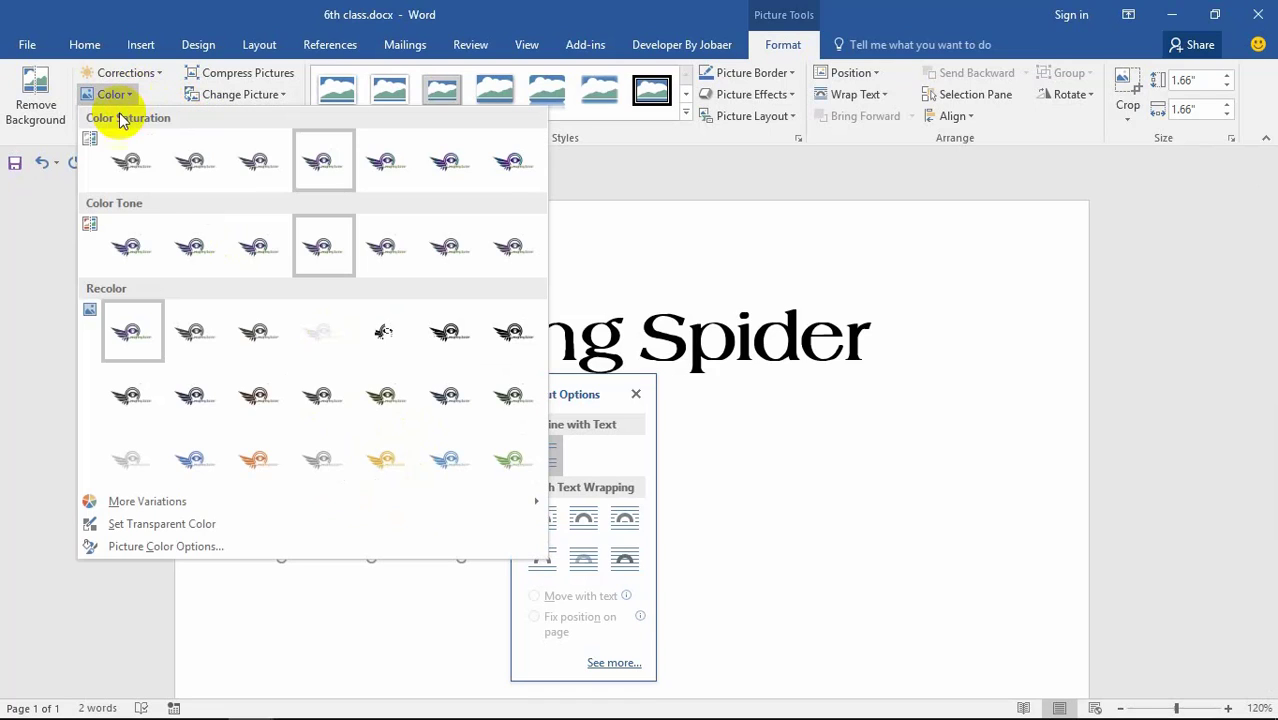
left_click(272, 462)
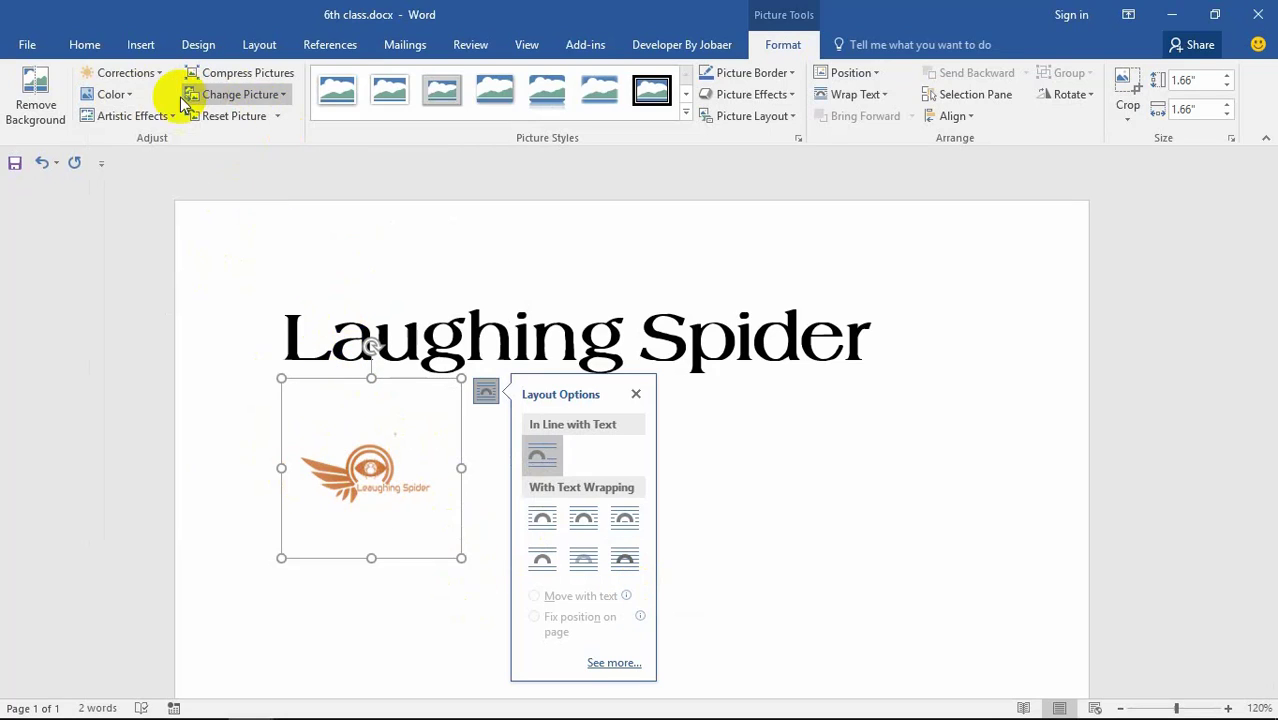
left_click(127, 97)
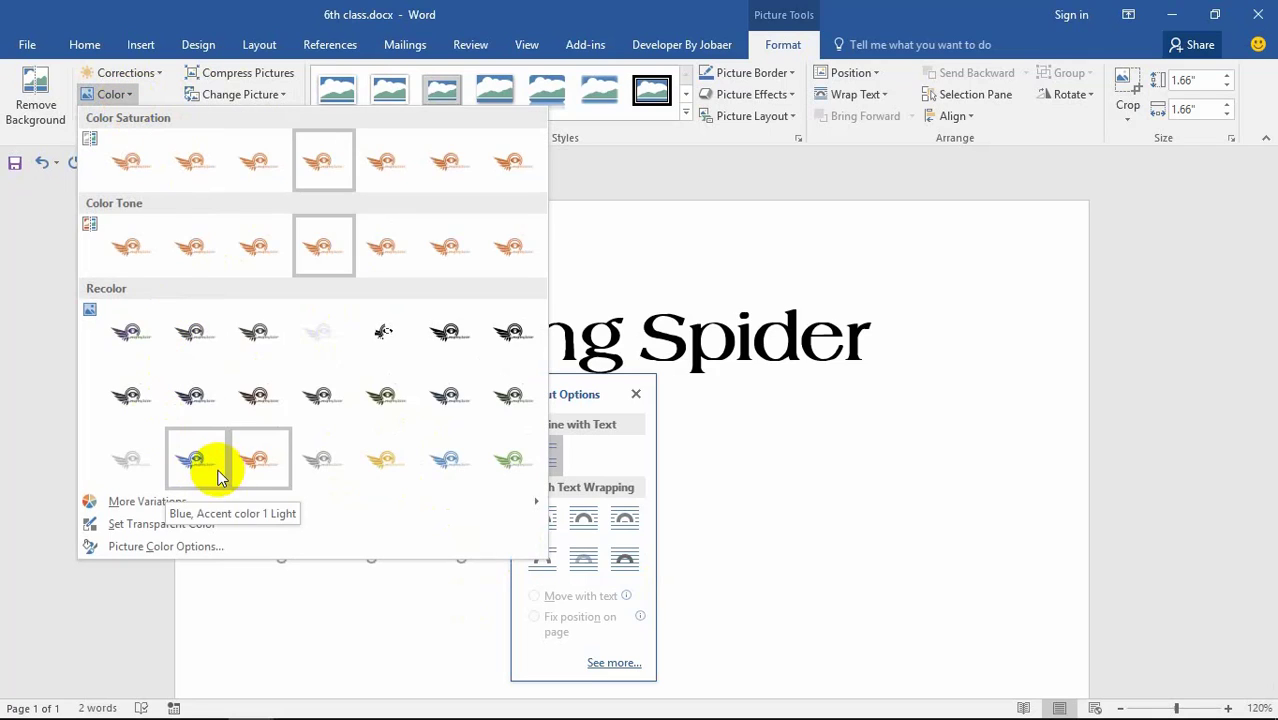
left_click(210, 470)
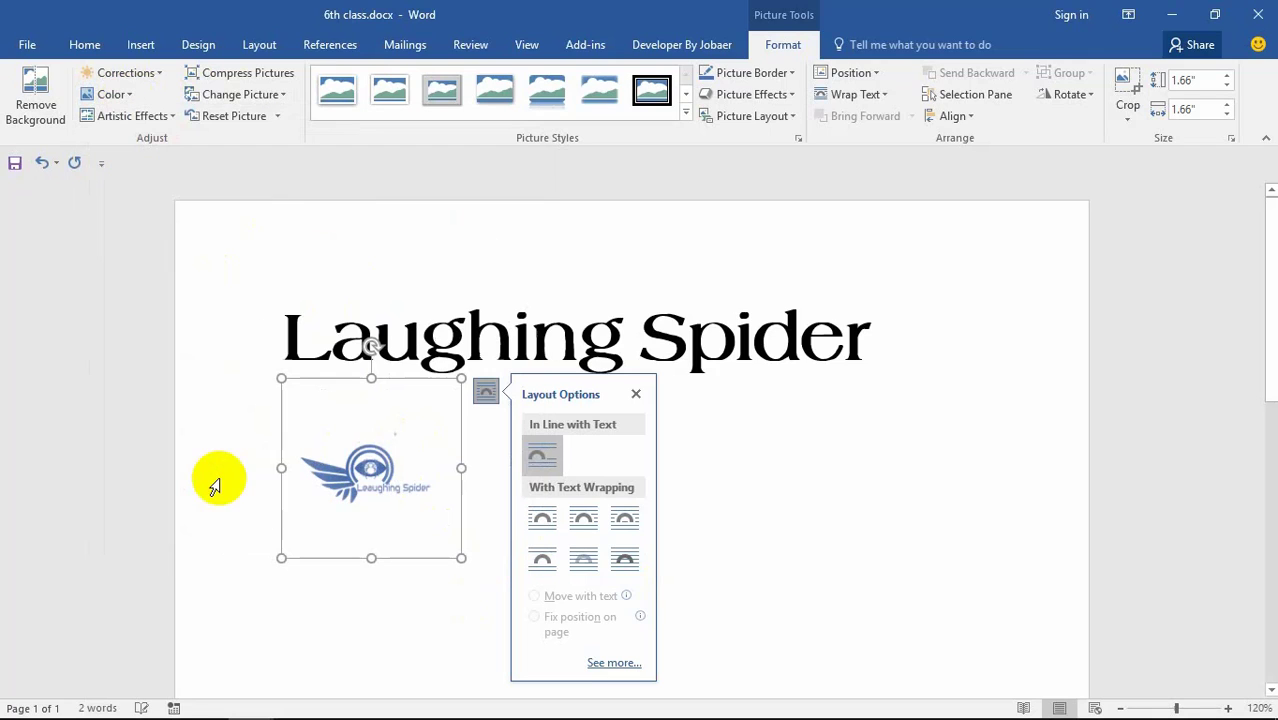
left_click(131, 115)
left_click(192, 460)
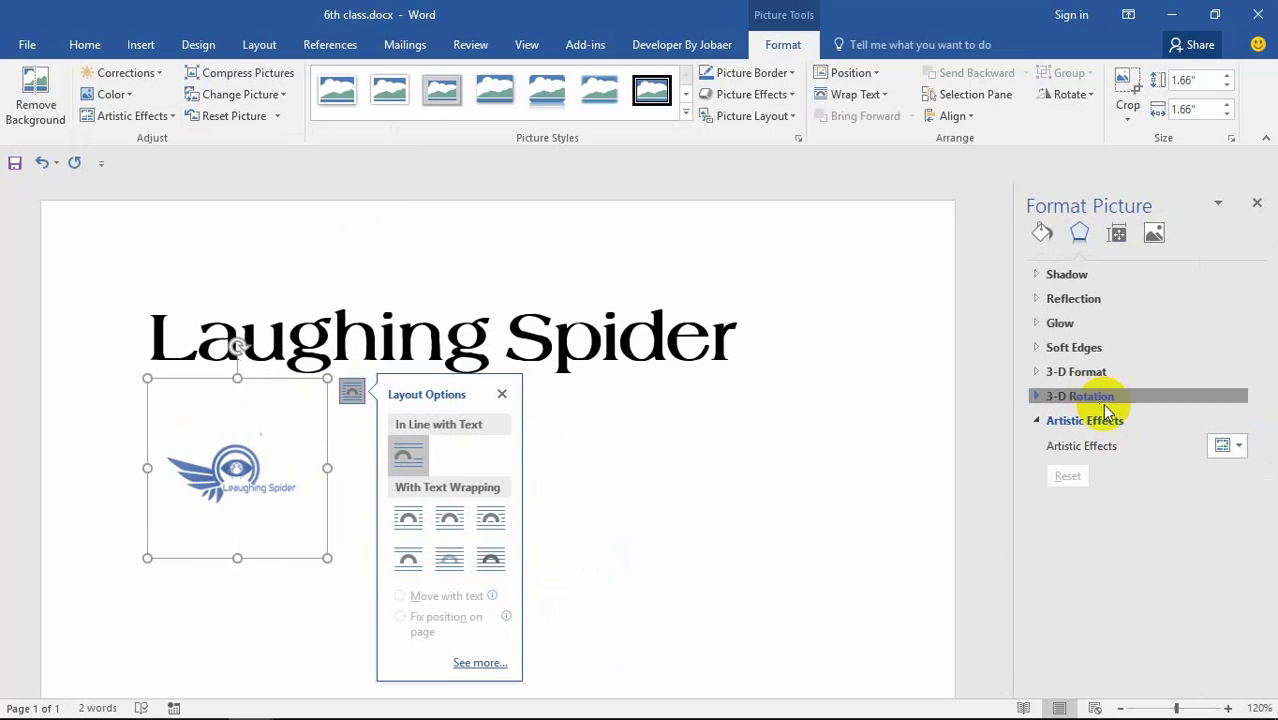
Step: Set the logo's 3-D rotation, trying Isometric: Right Up, ending at X 0°, Y 35°
left_click(1098, 399)
left_click(1178, 462)
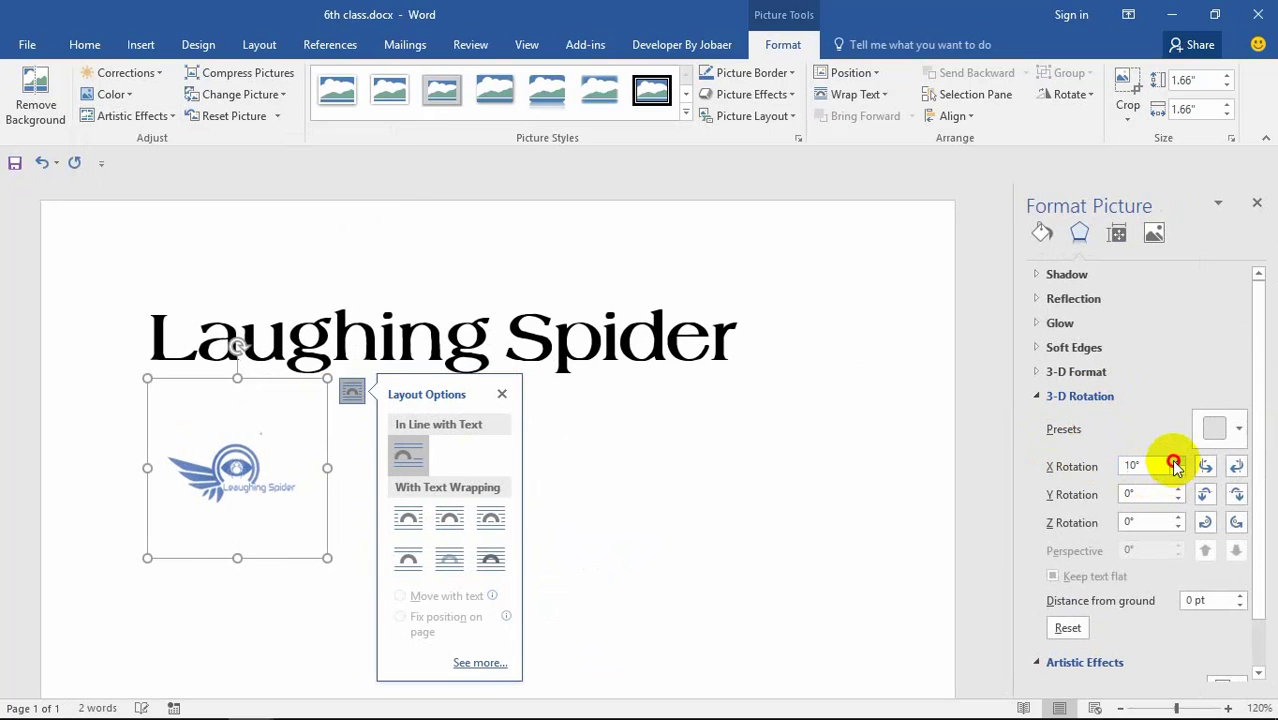
left_click(1178, 490)
left_click(1178, 490)
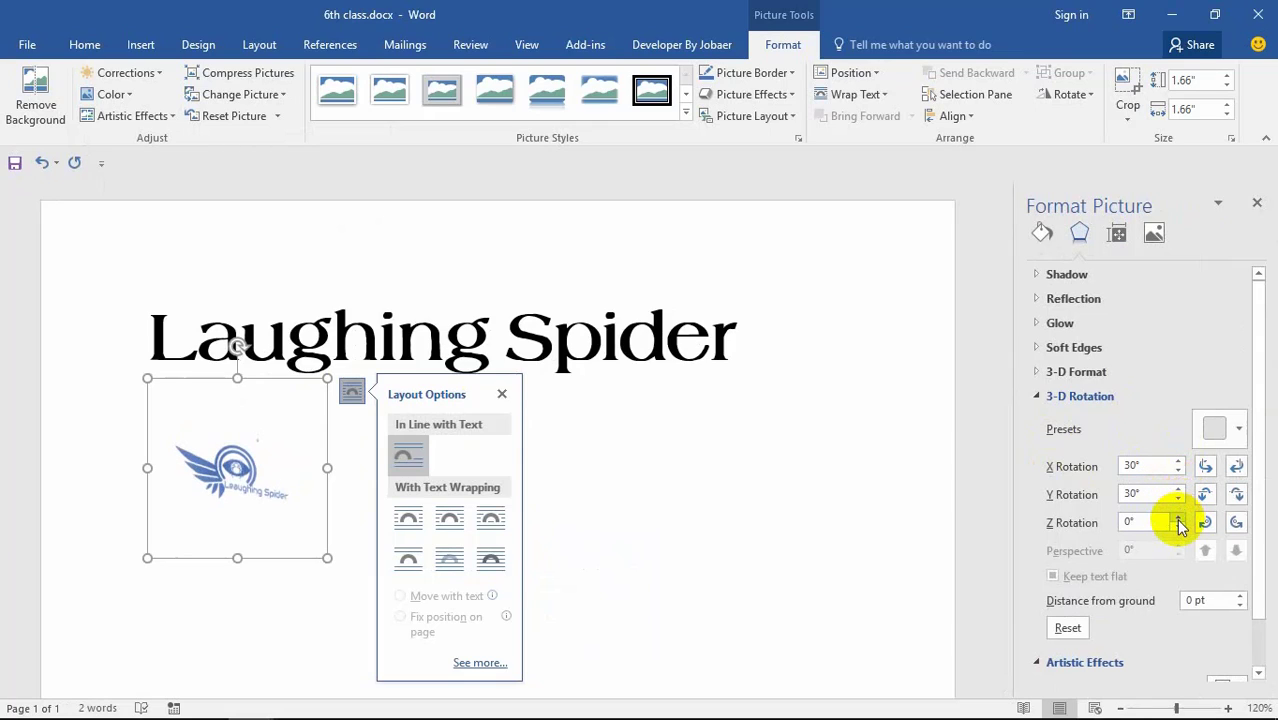
left_click(1178, 522)
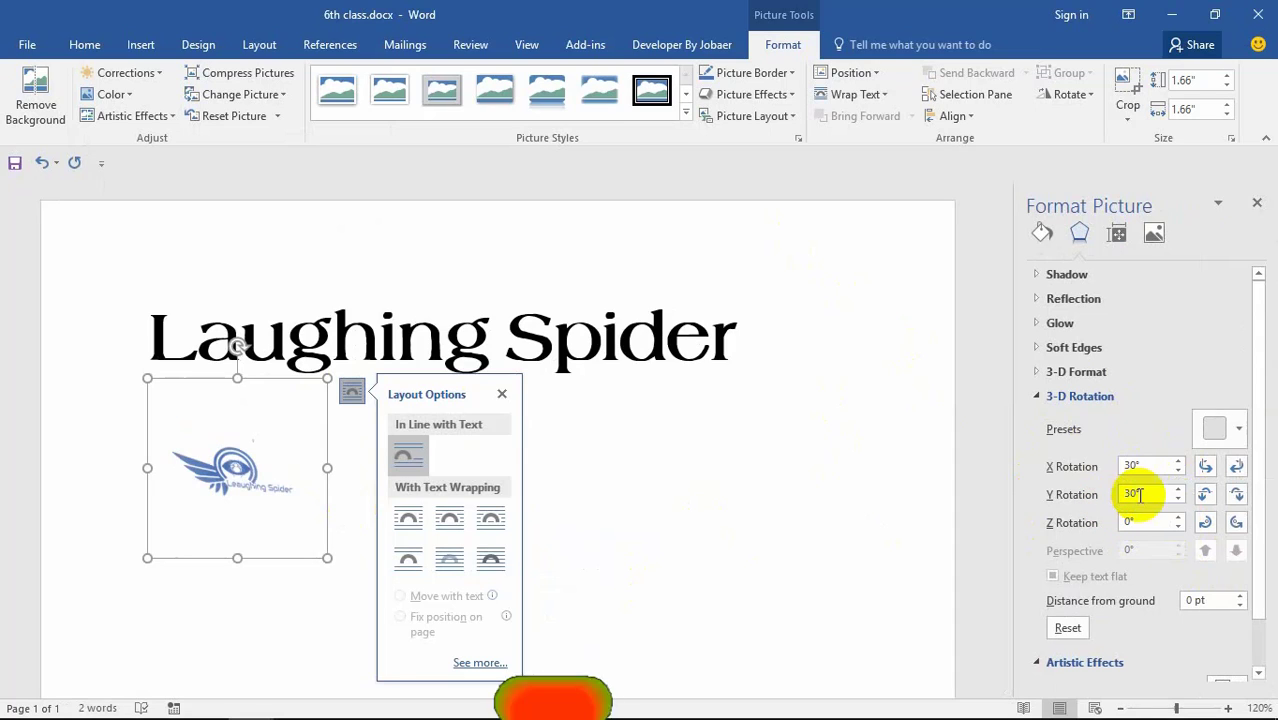
left_click(1236, 429)
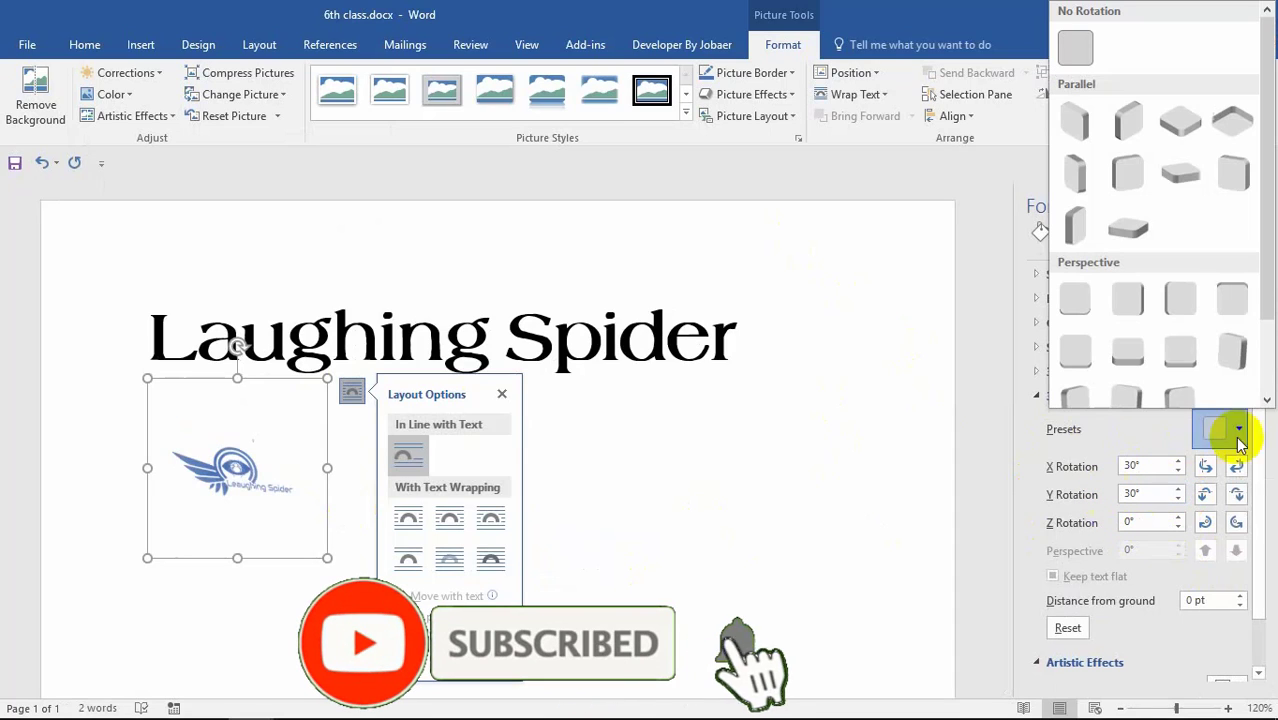
left_click(1108, 125)
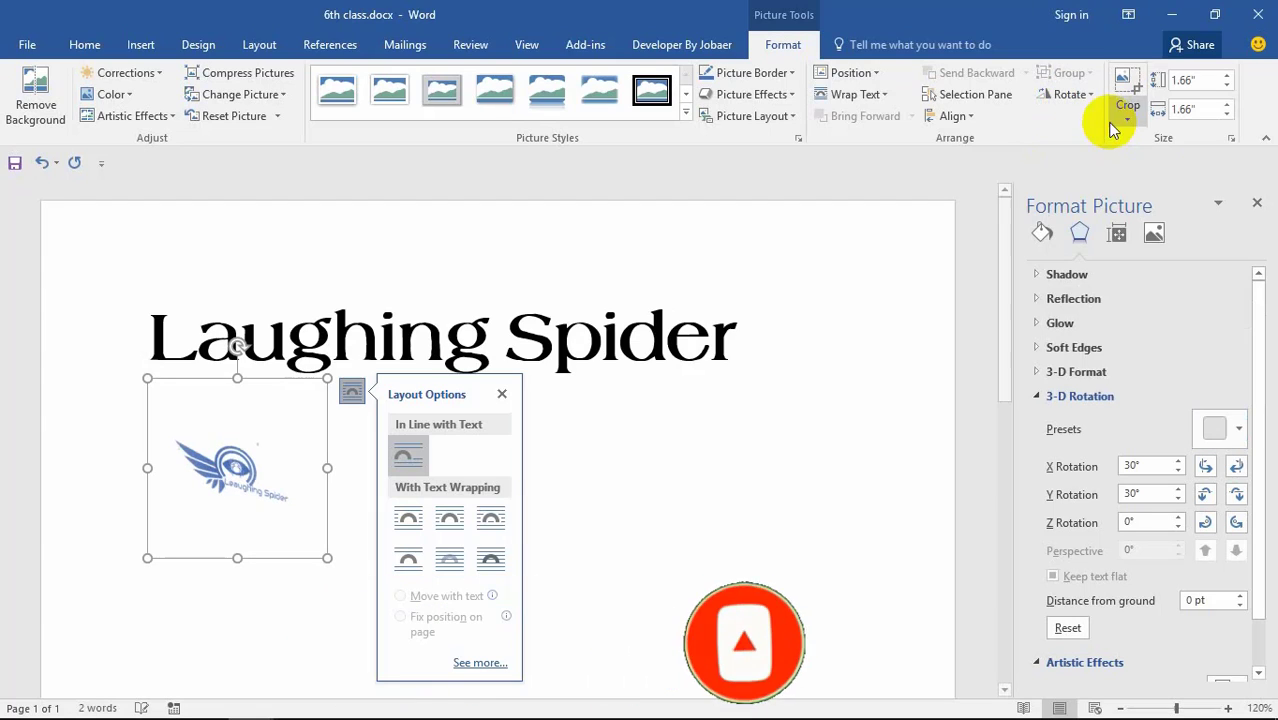
left_click(1178, 462)
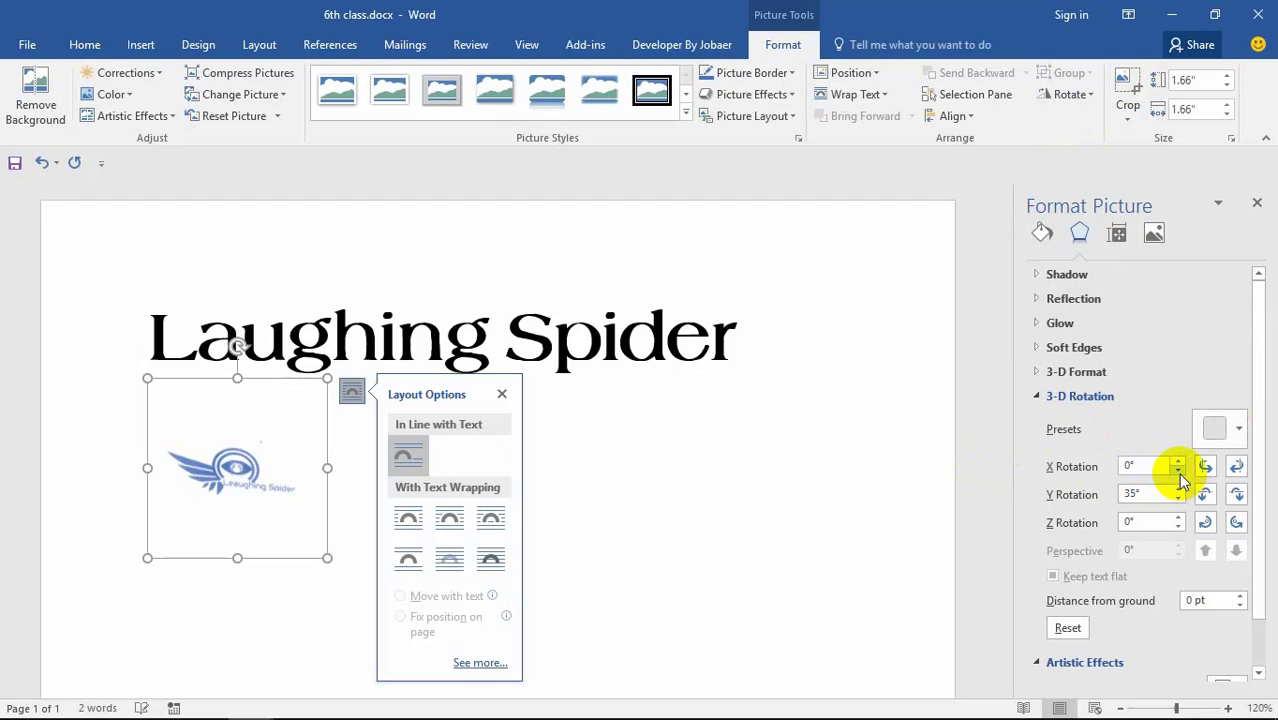
left_click(1257, 203)
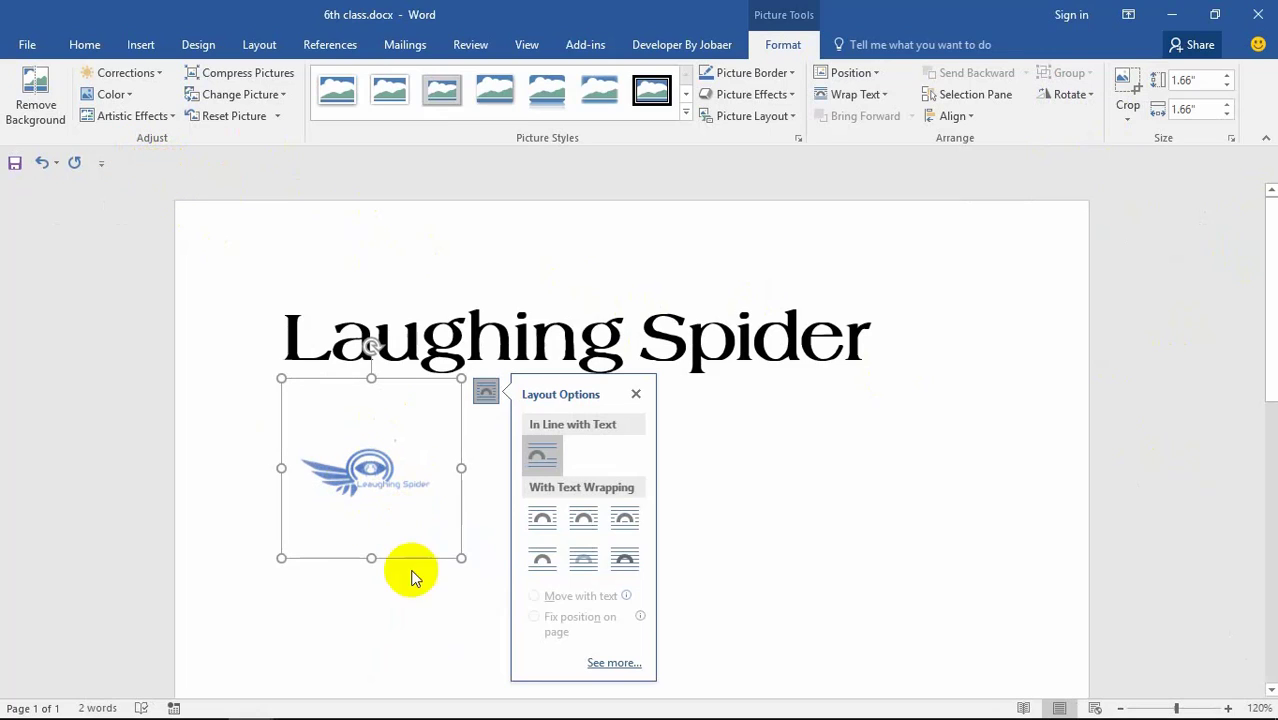
Step: Add a 132 pt glow at 70% transparency to the logo picture
left_click(150, 117)
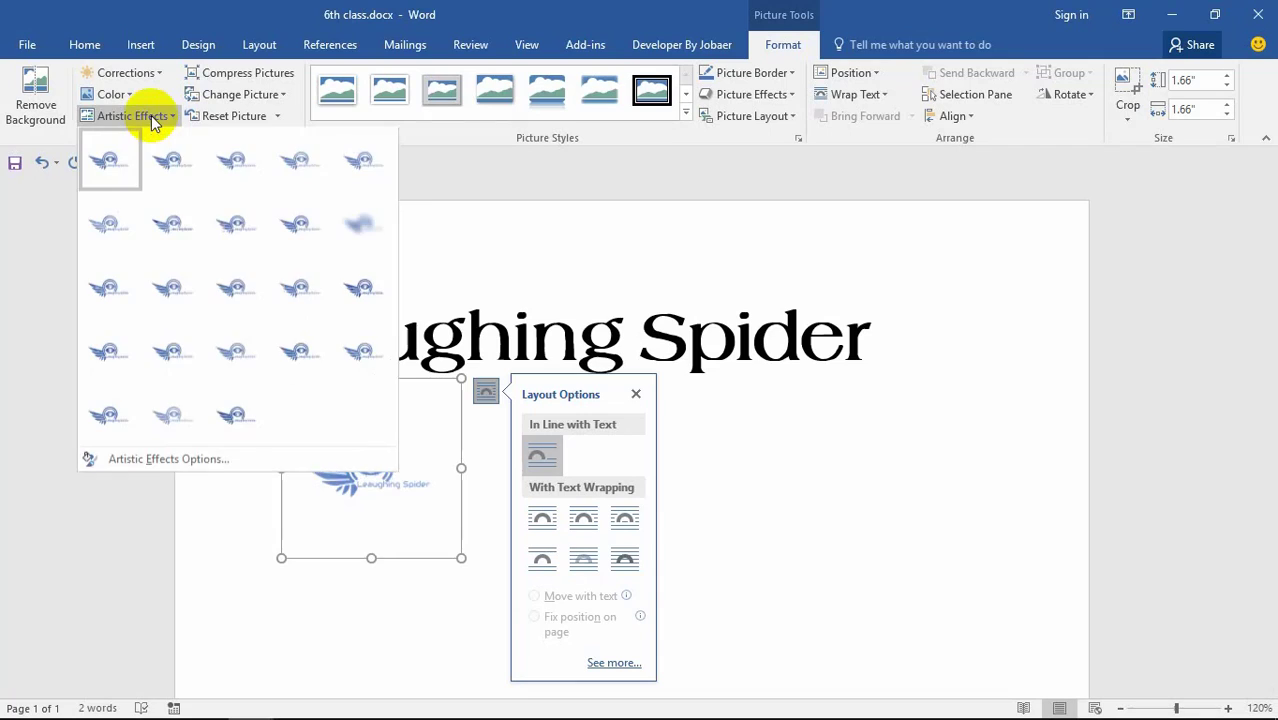
left_click(167, 459)
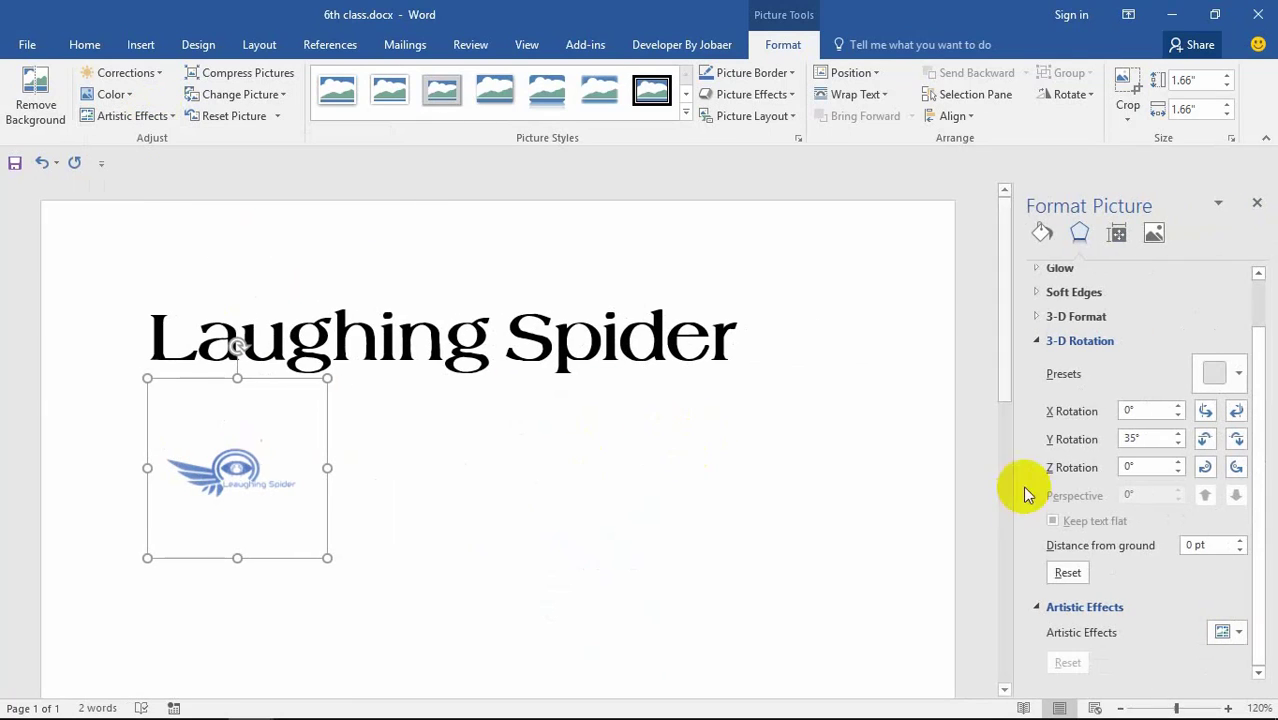
left_click(1082, 268)
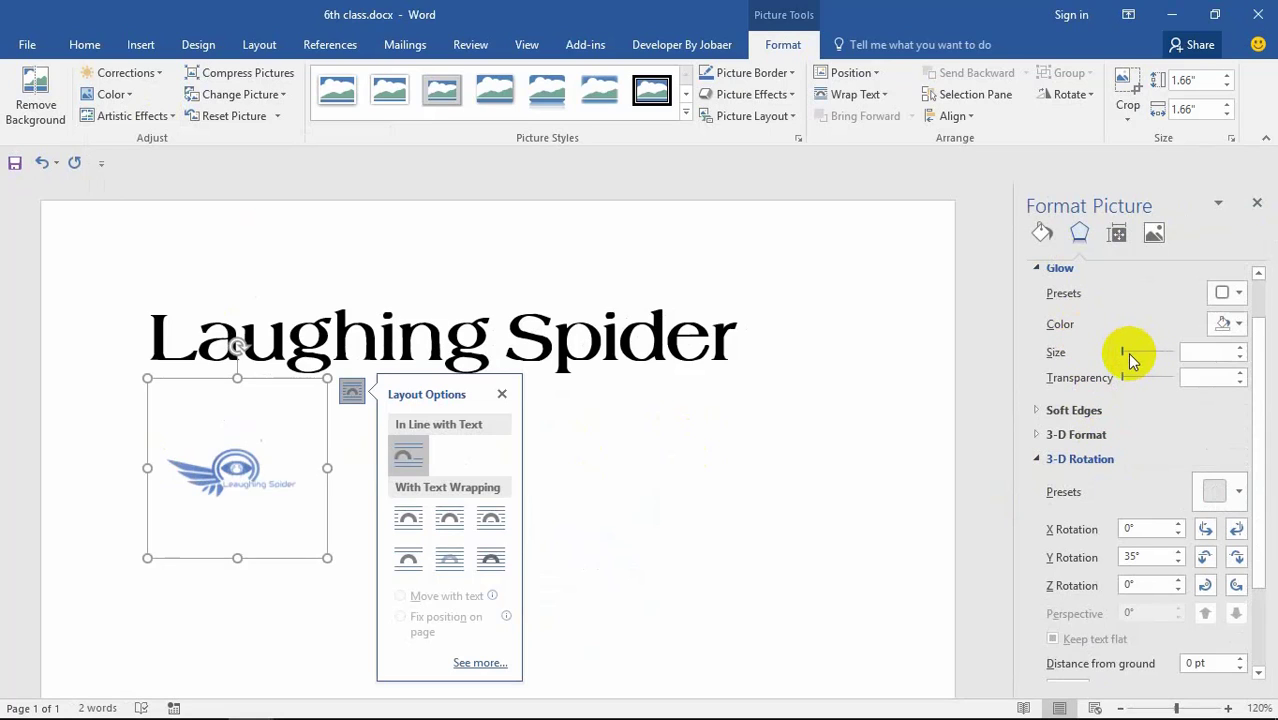
left_click_drag(1128, 353, 1167, 352)
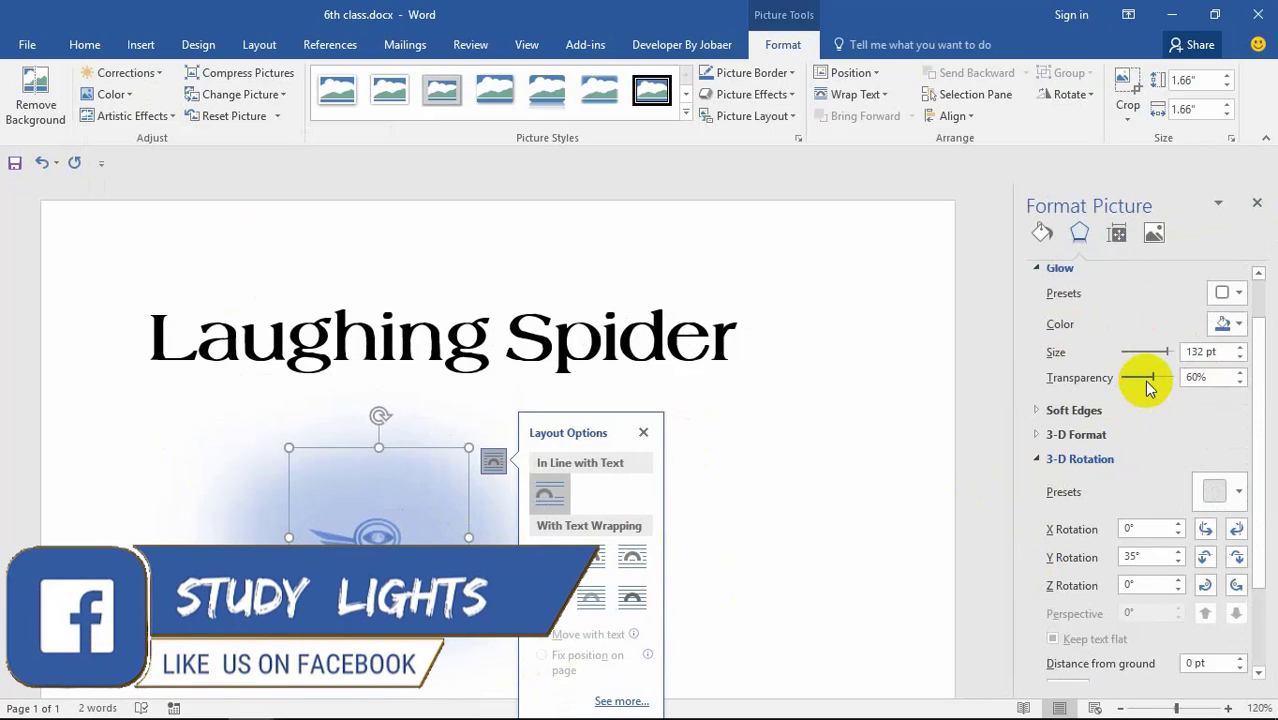
mouse_move(1157, 385)
left_mouse_down()
mouse_move(1221, 380)
mouse_move(1128, 387)
mouse_move(1160, 390)
left_mouse_up()
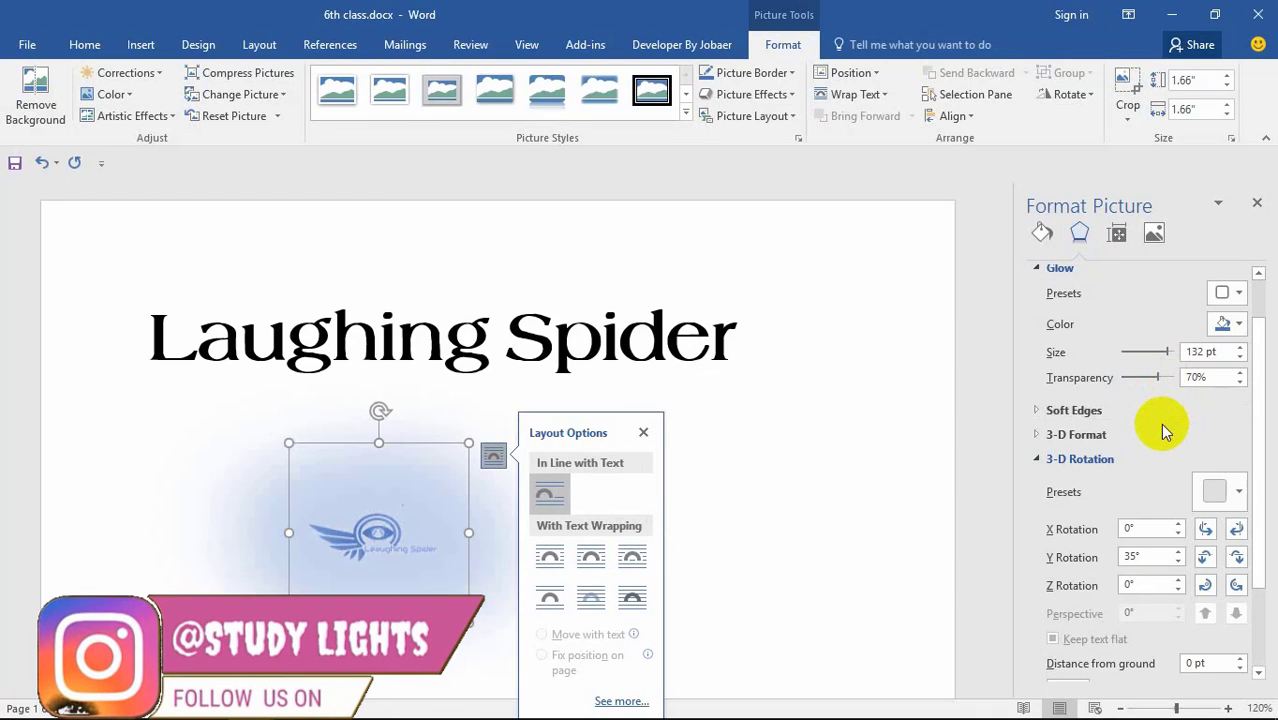
left_click(1092, 408)
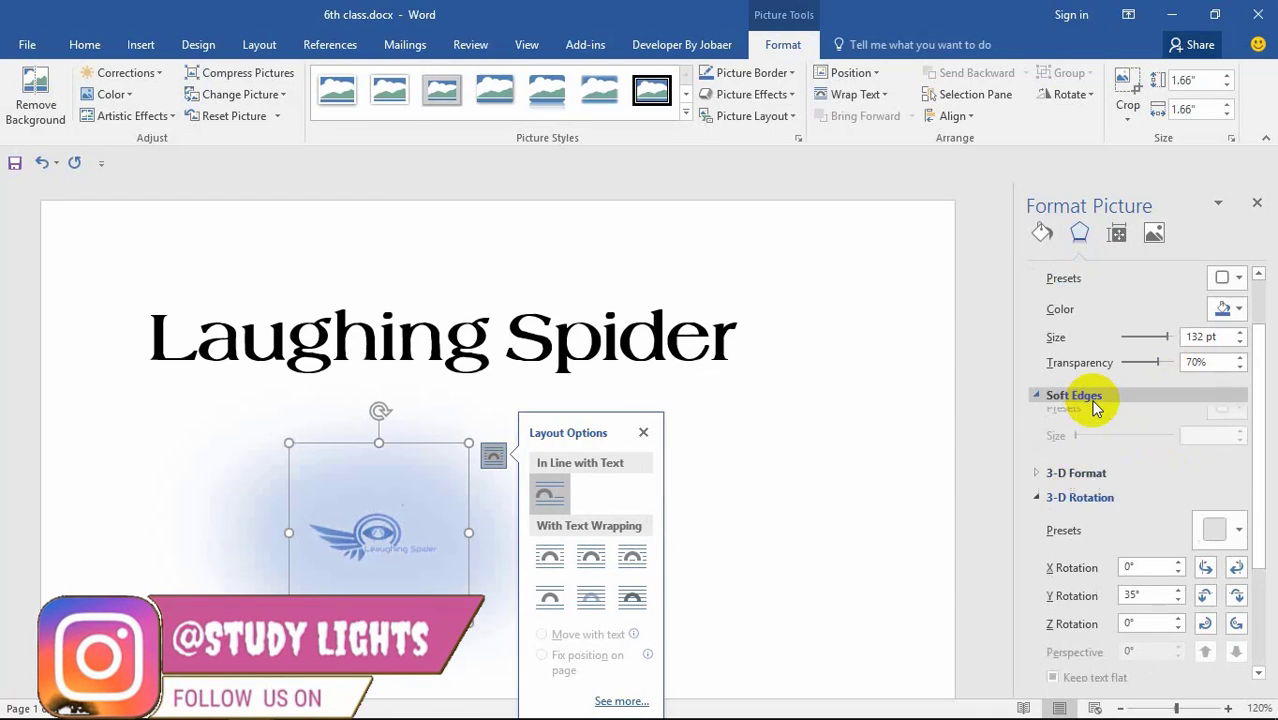
left_click(1112, 420)
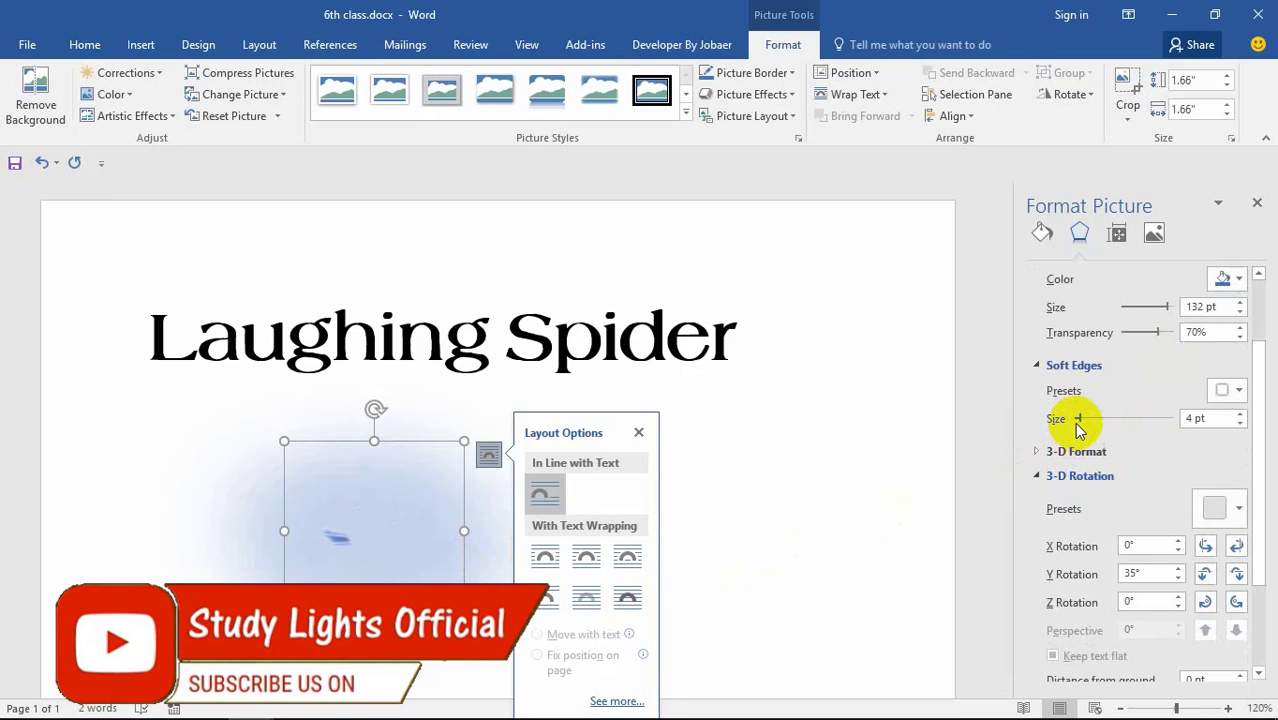
left_click_drag(1077, 420, 1050, 414)
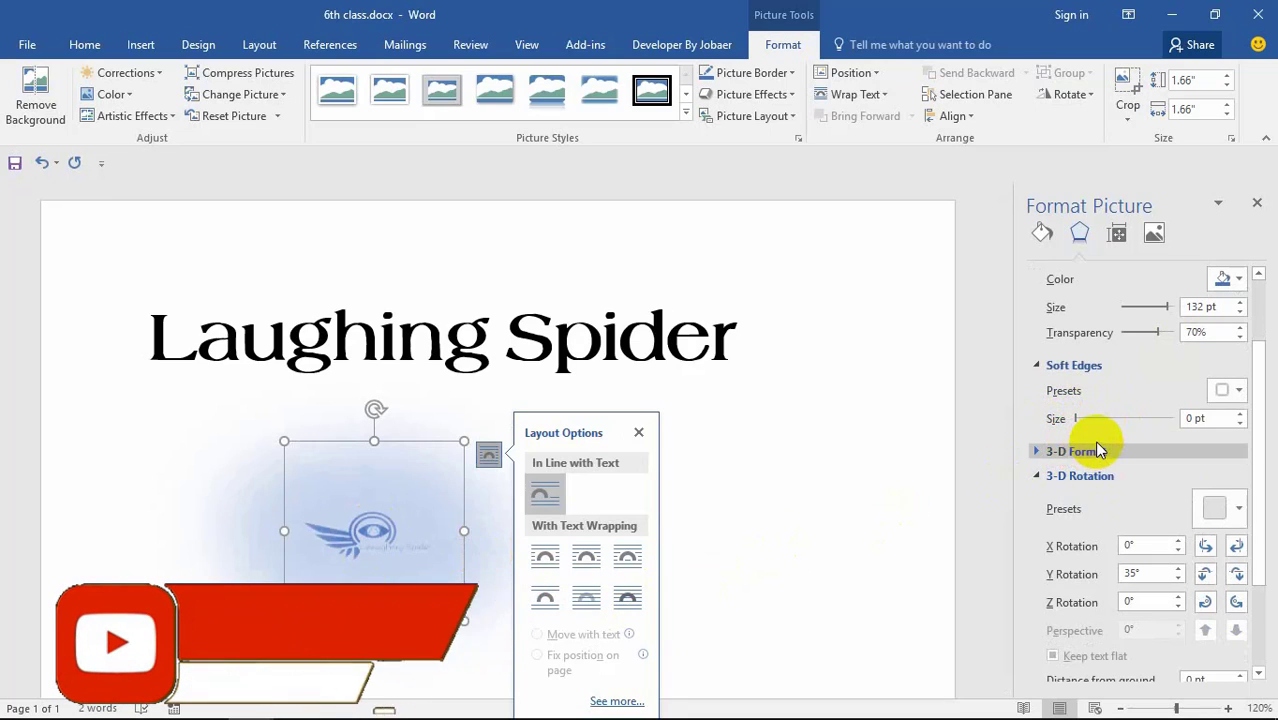
left_click(1230, 390)
left_click(1090, 437)
scroll(1090, 435, "down", 2)
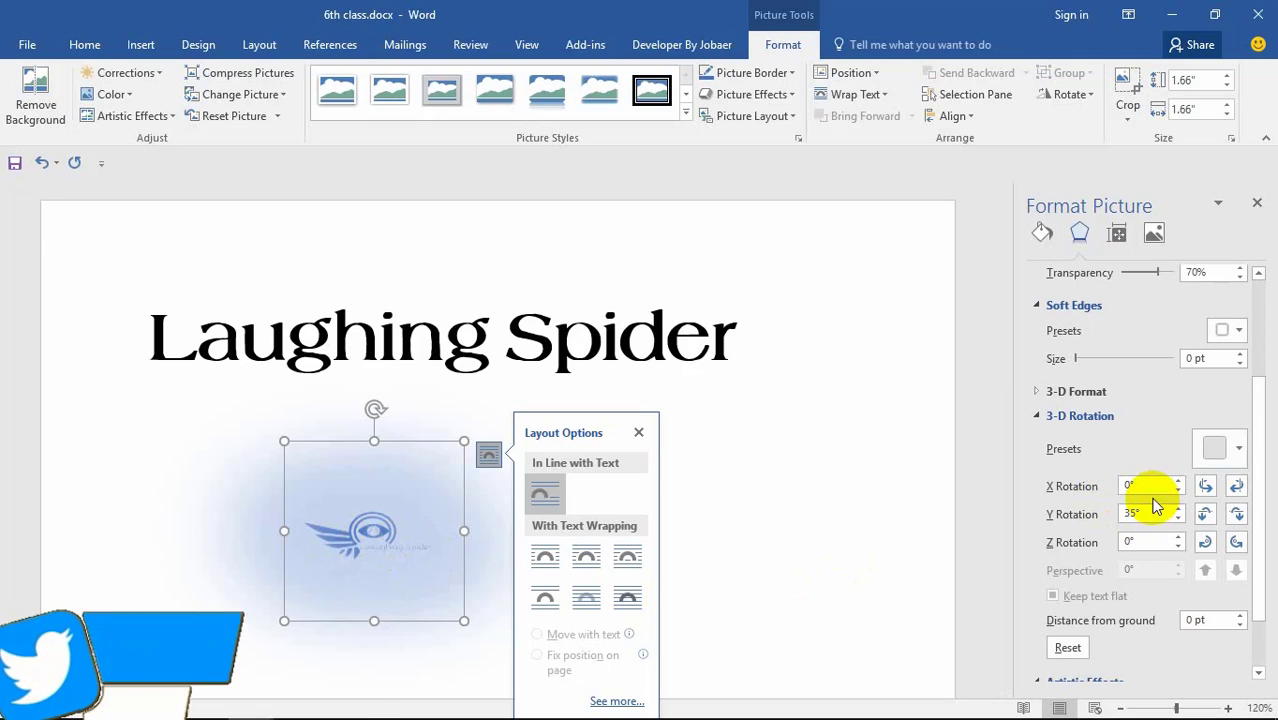
Step: Apply a perspective 3-D rotation preset and raise the logo's Y rotation to 300°
left_click(1239, 450)
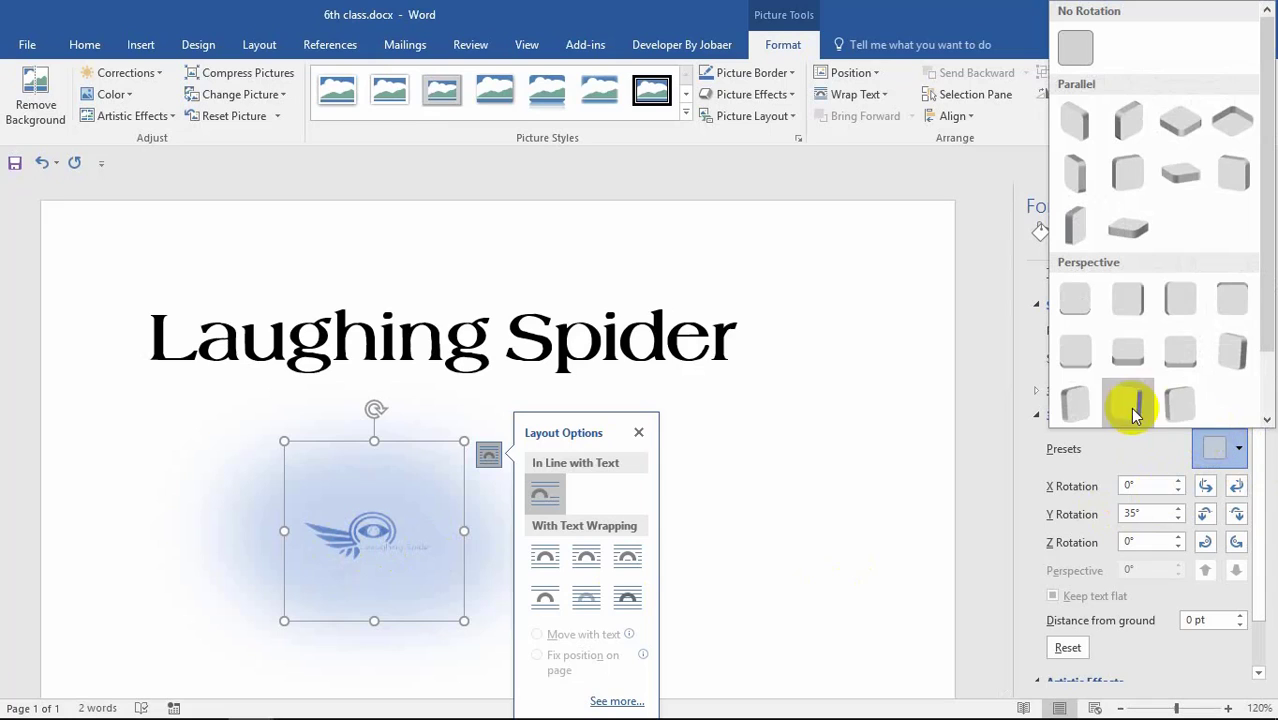
left_click(1131, 357)
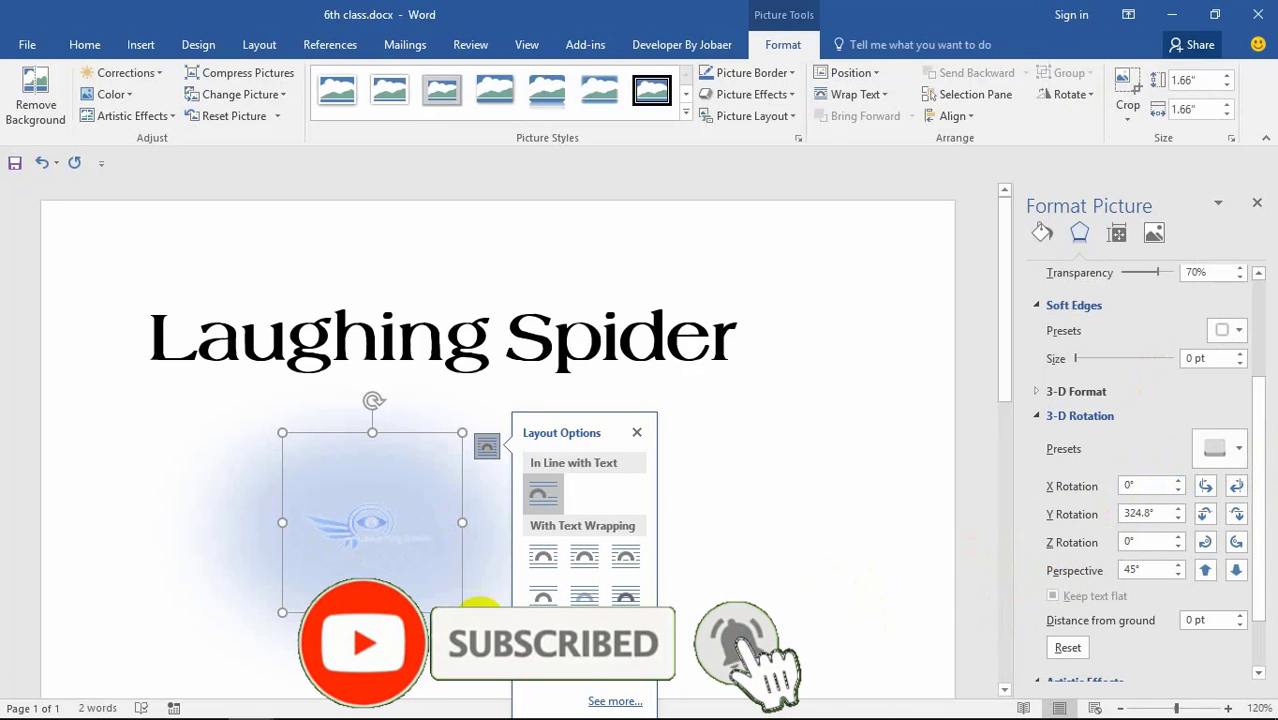
scroll(445, 570, "up", 7, "ctrl")
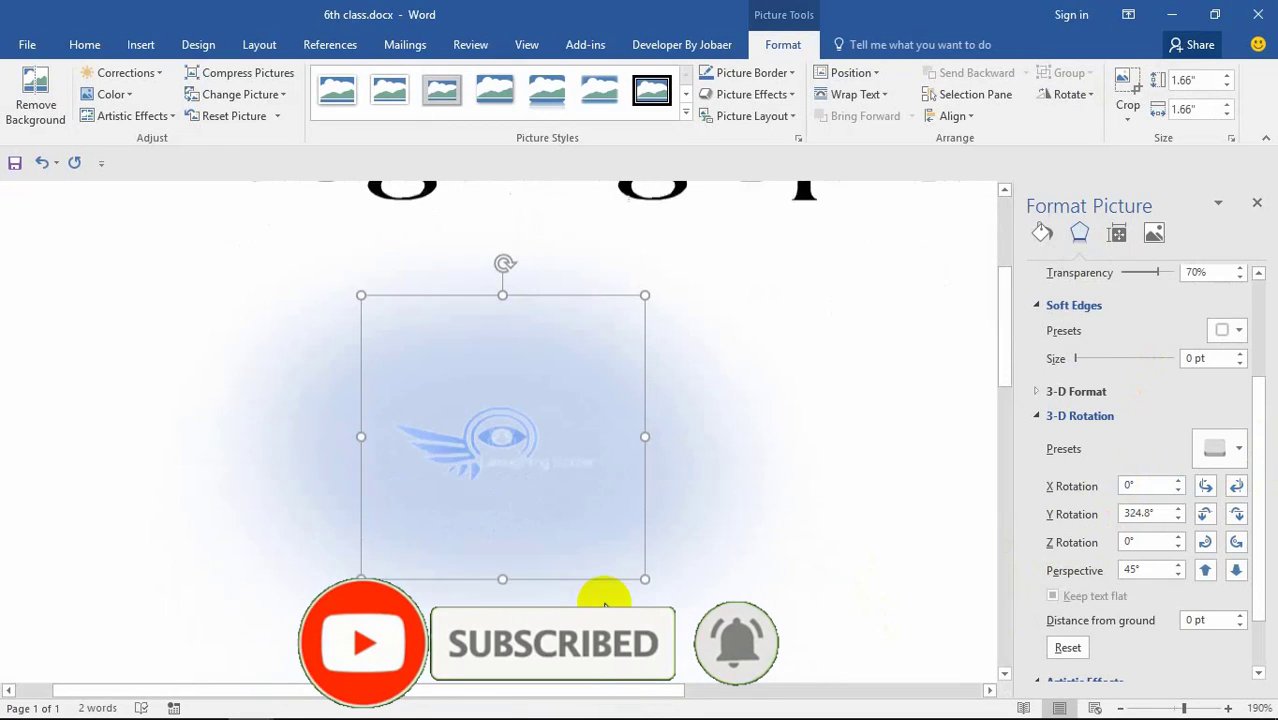
scroll(605, 605, "down", 1)
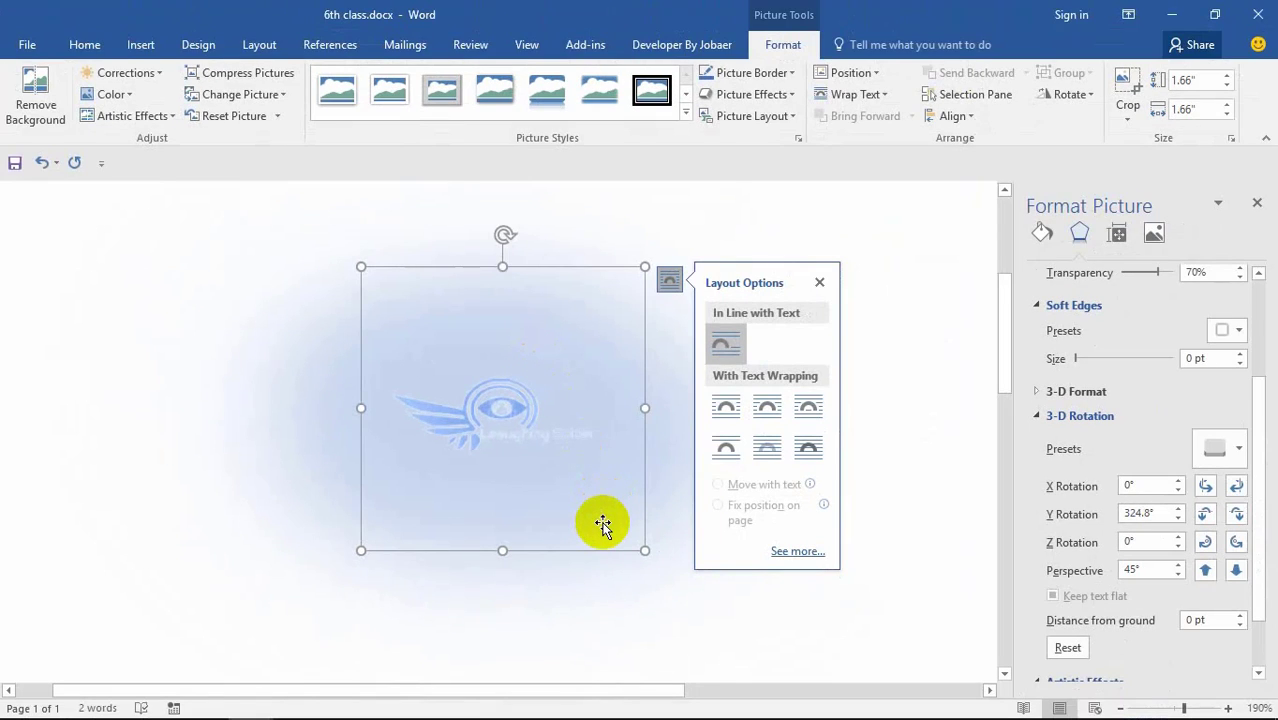
scroll(610, 518, "down", 8, "ctrl")
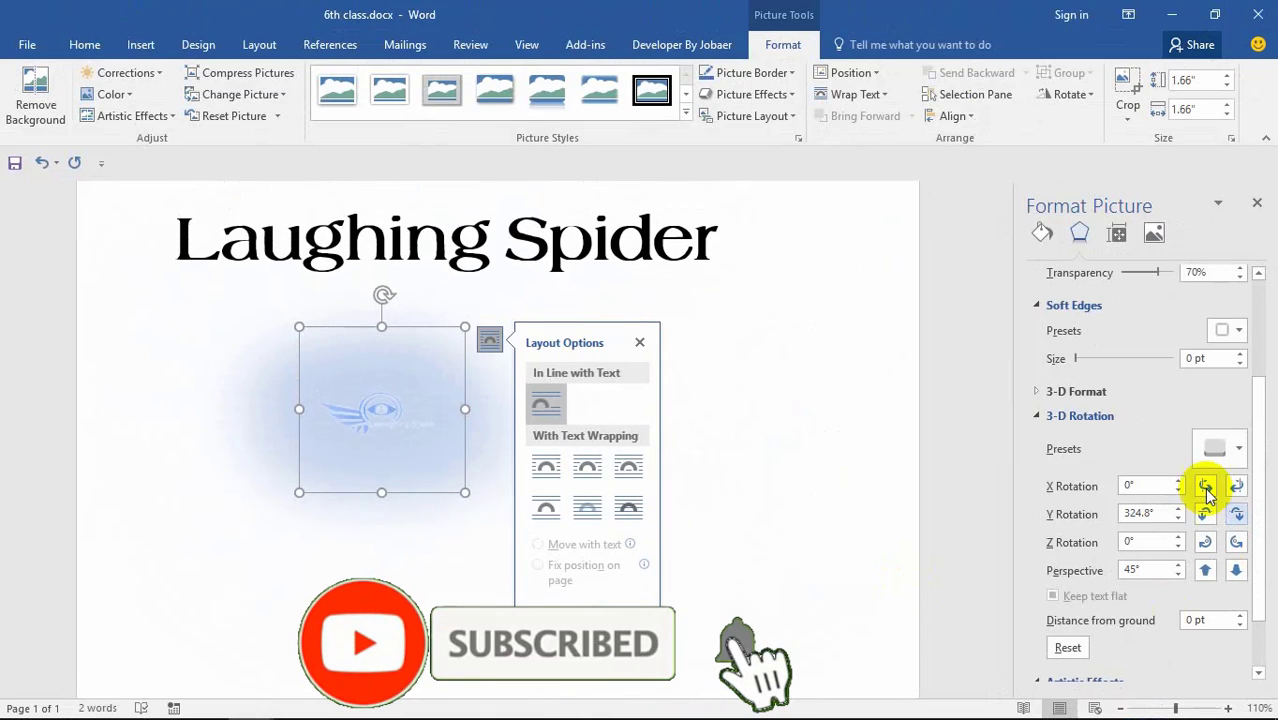
left_click(1180, 519)
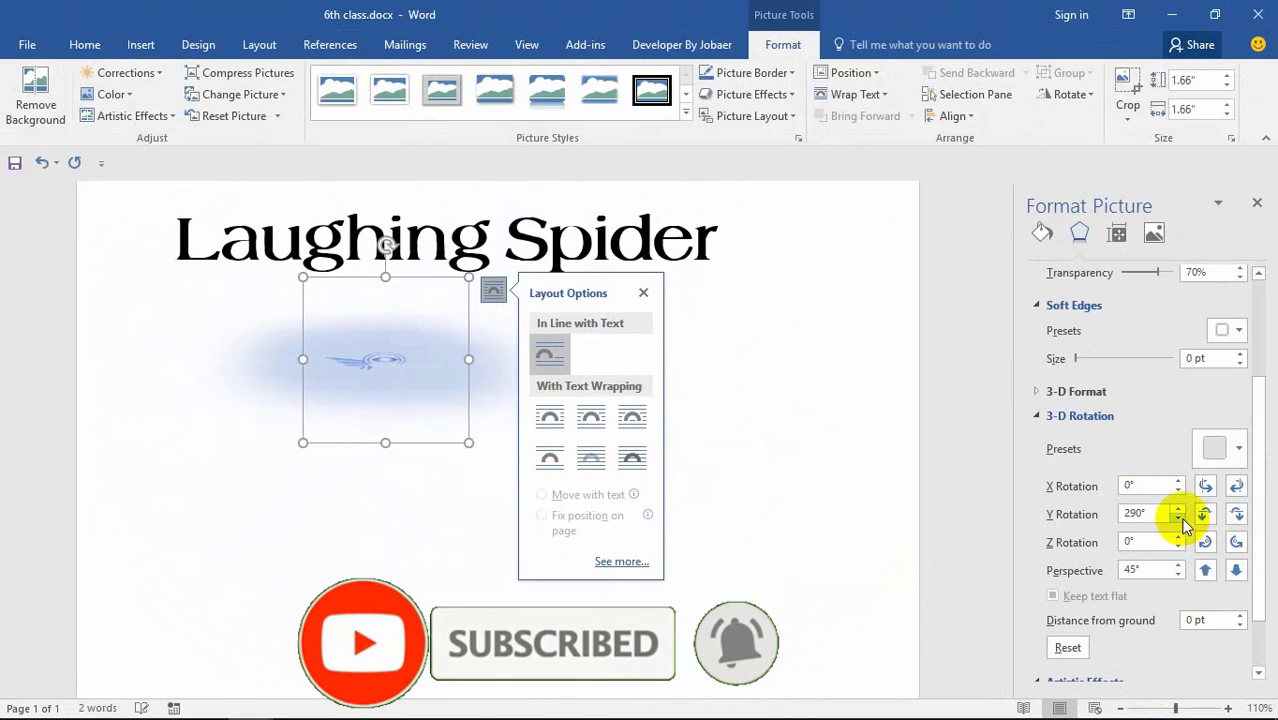
left_click(1179, 508)
left_click(1179, 508)
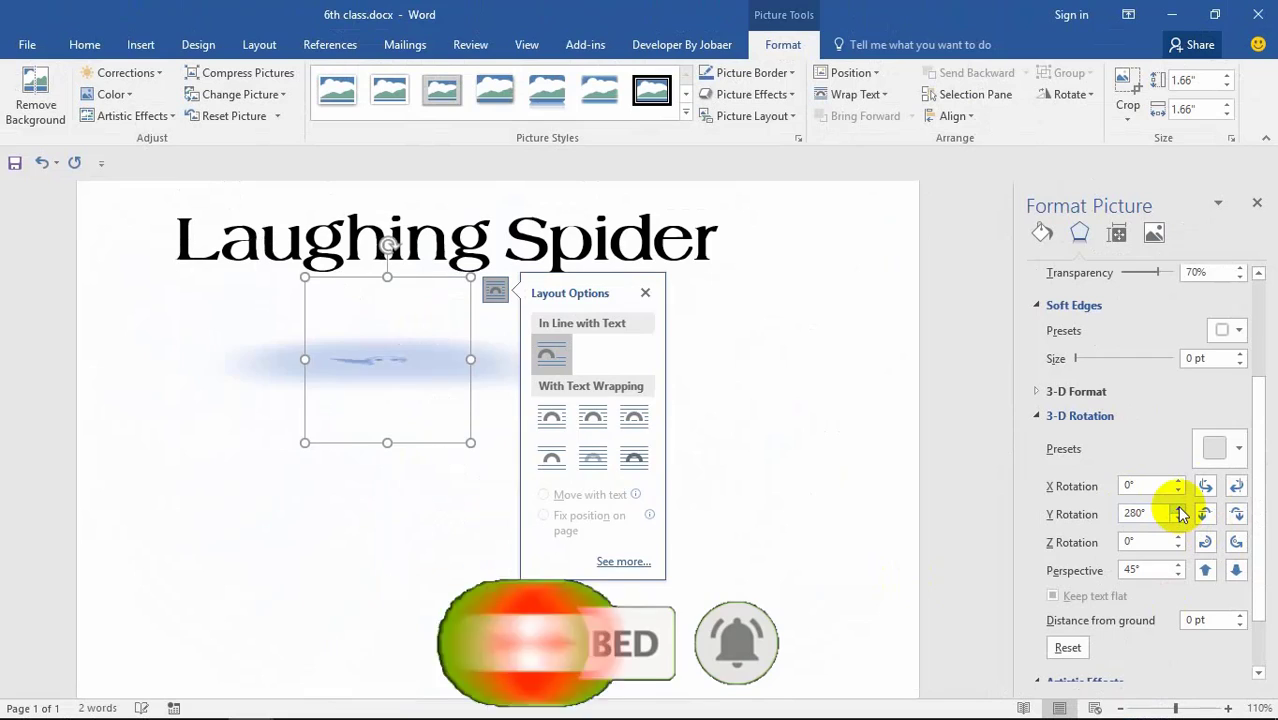
left_click(1179, 508)
left_click(1179, 508)
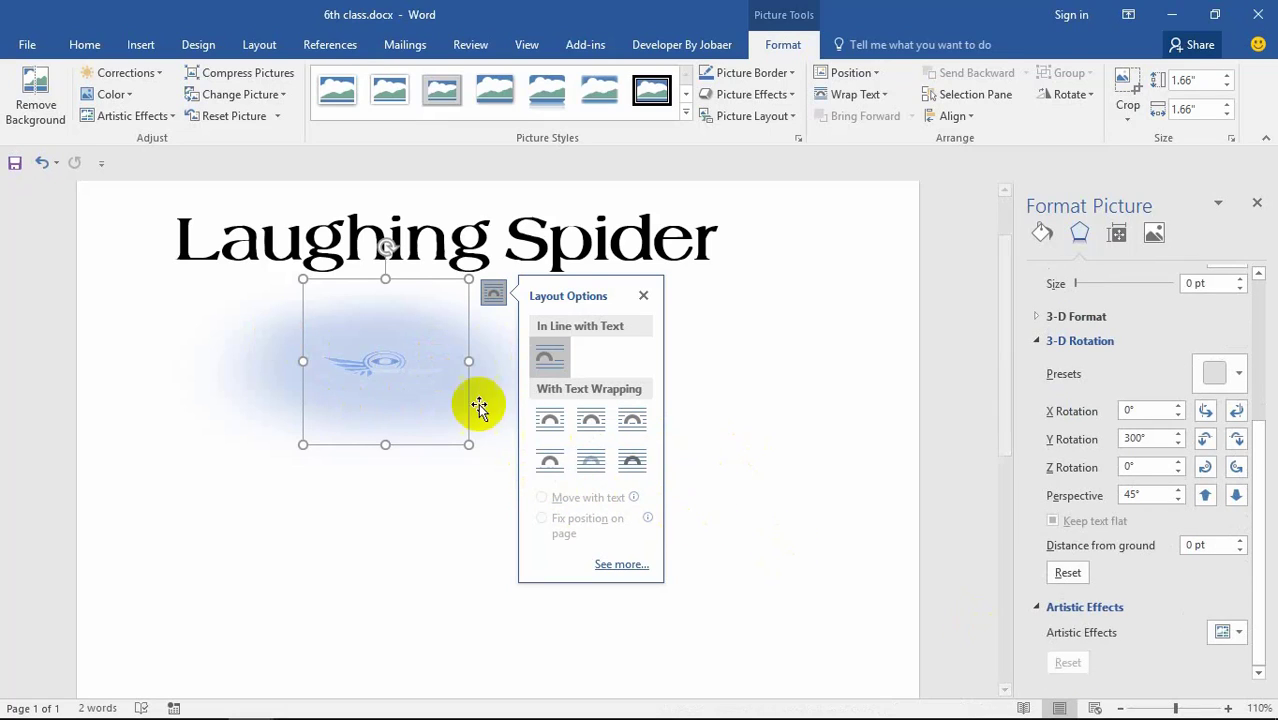
Step: Reset the logo's 3-D rotation to flat and set glow transparency to 100%
left_click(1042, 606)
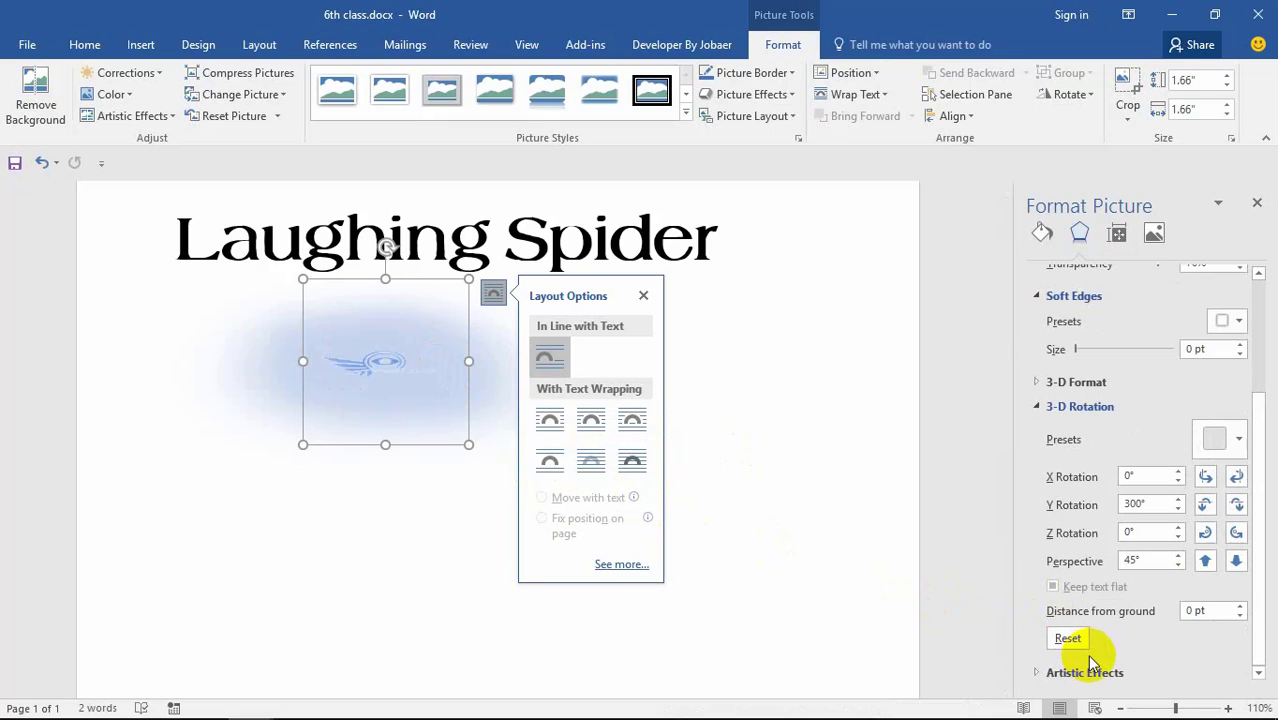
left_click(1067, 639)
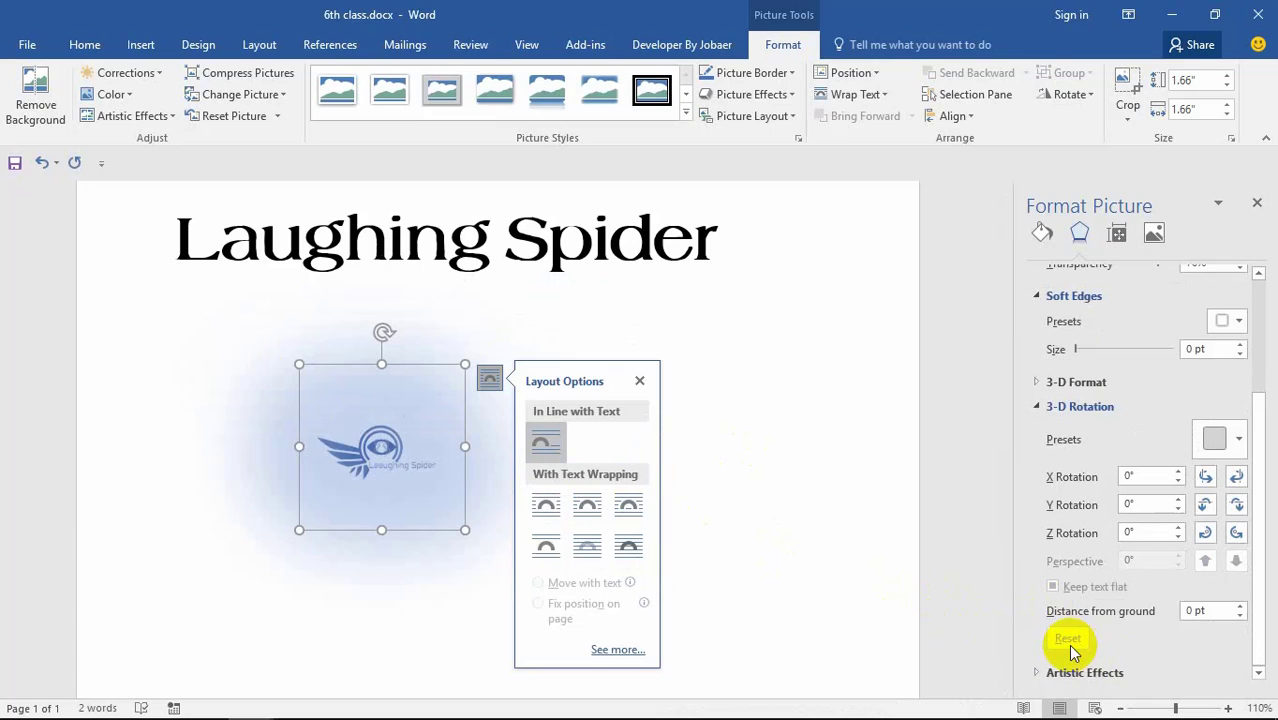
scroll(1075, 590, "up", 2)
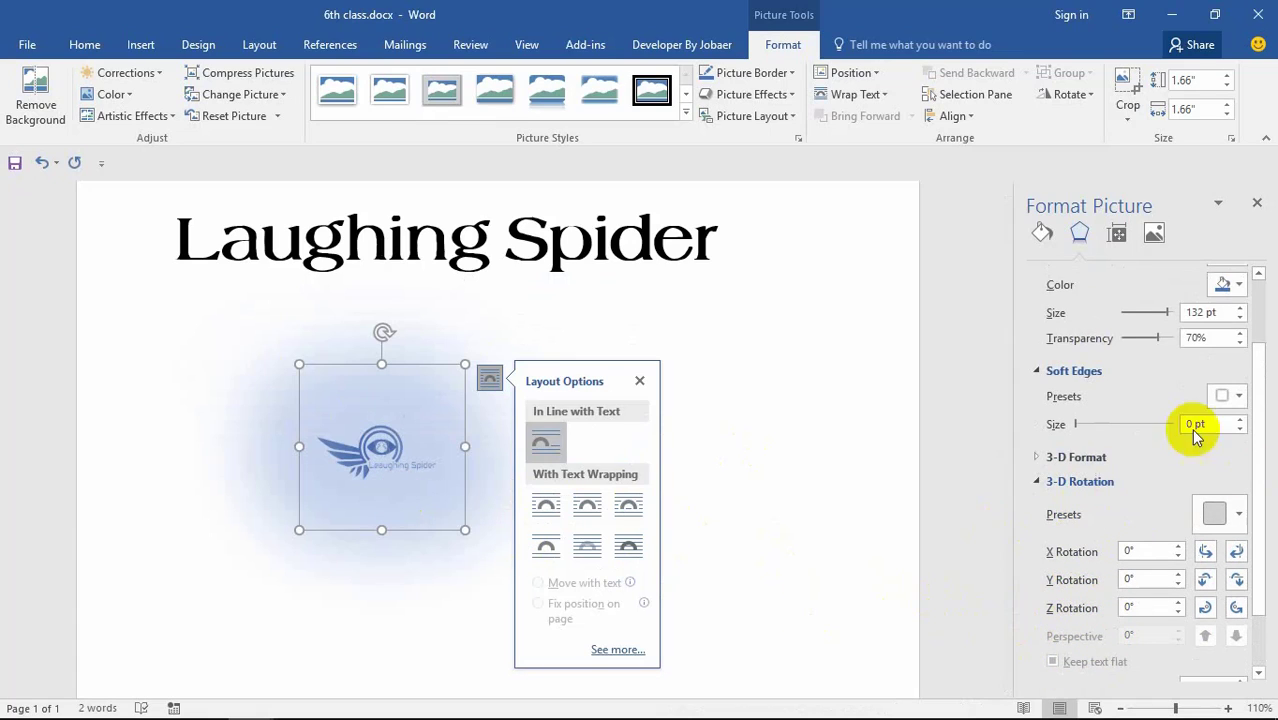
scroll(1180, 425, "up", 1)
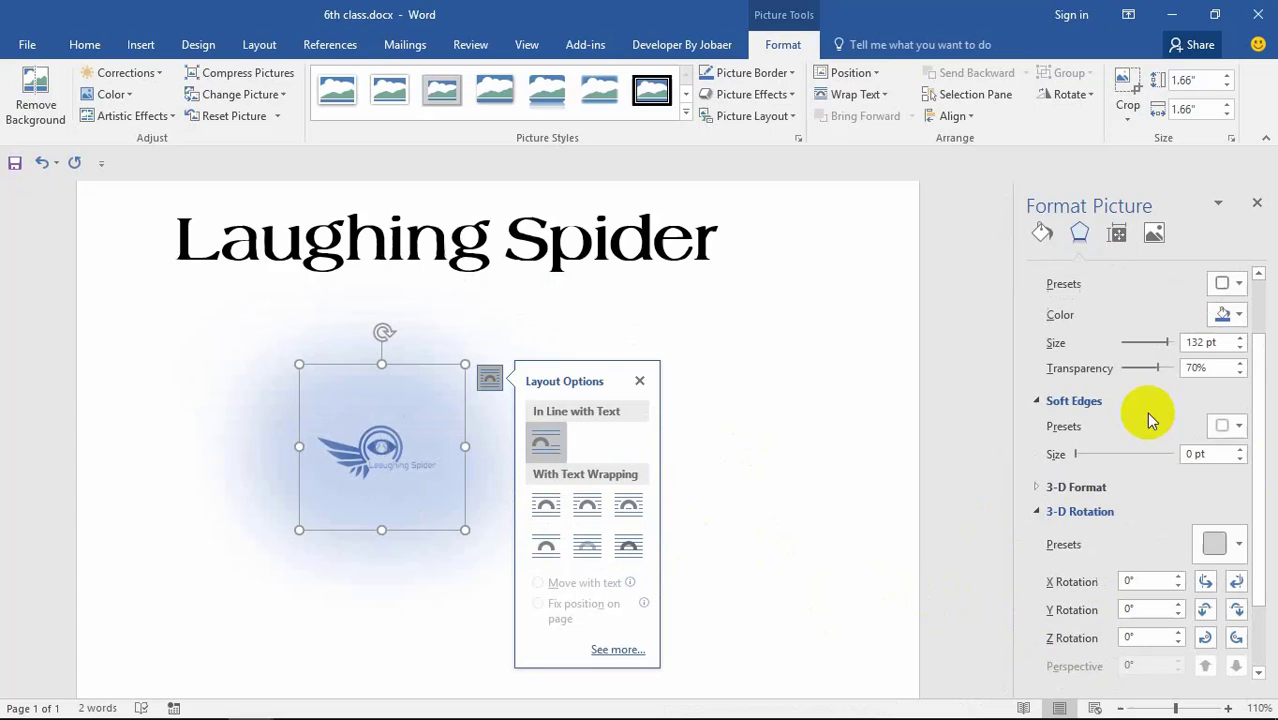
left_click(1086, 405)
scroll(1050, 425, "down", 1)
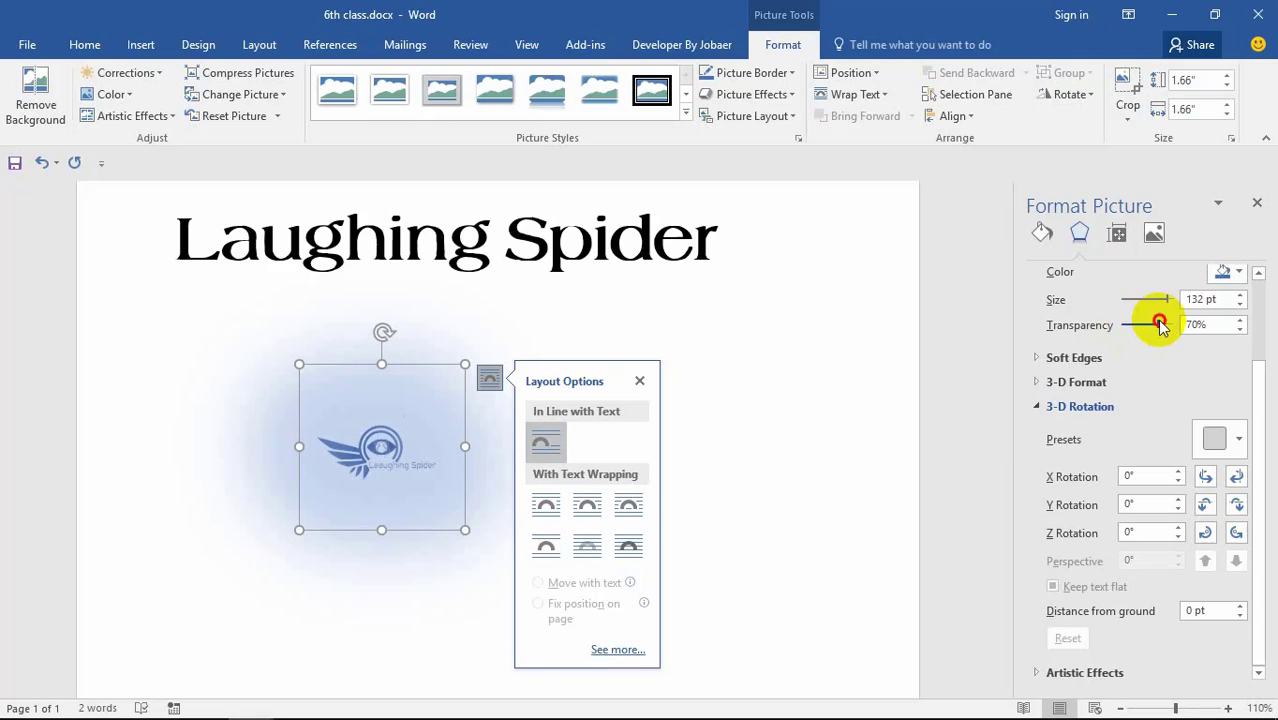
left_click_drag(1159, 325, 1050, 297)
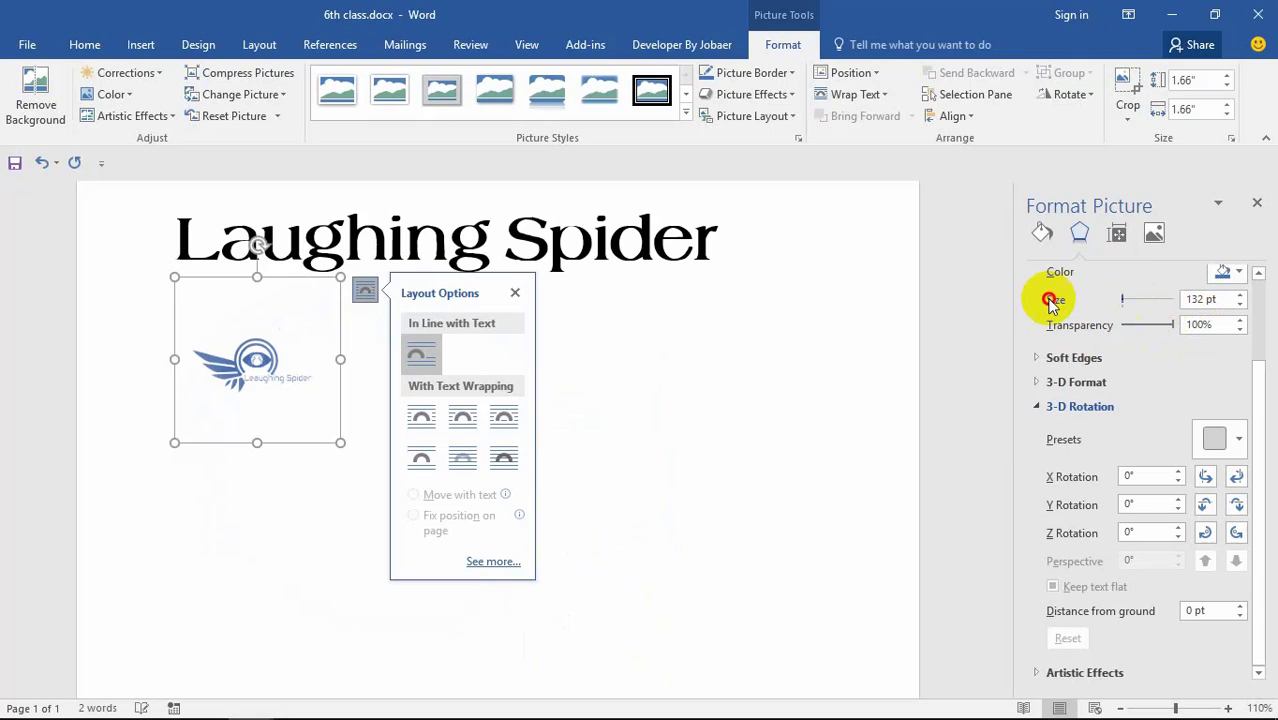
Step: Apply a grey preset gradient text fill to the empty line below the logo
left_click(321, 487)
scroll(410, 428, "up", 1)
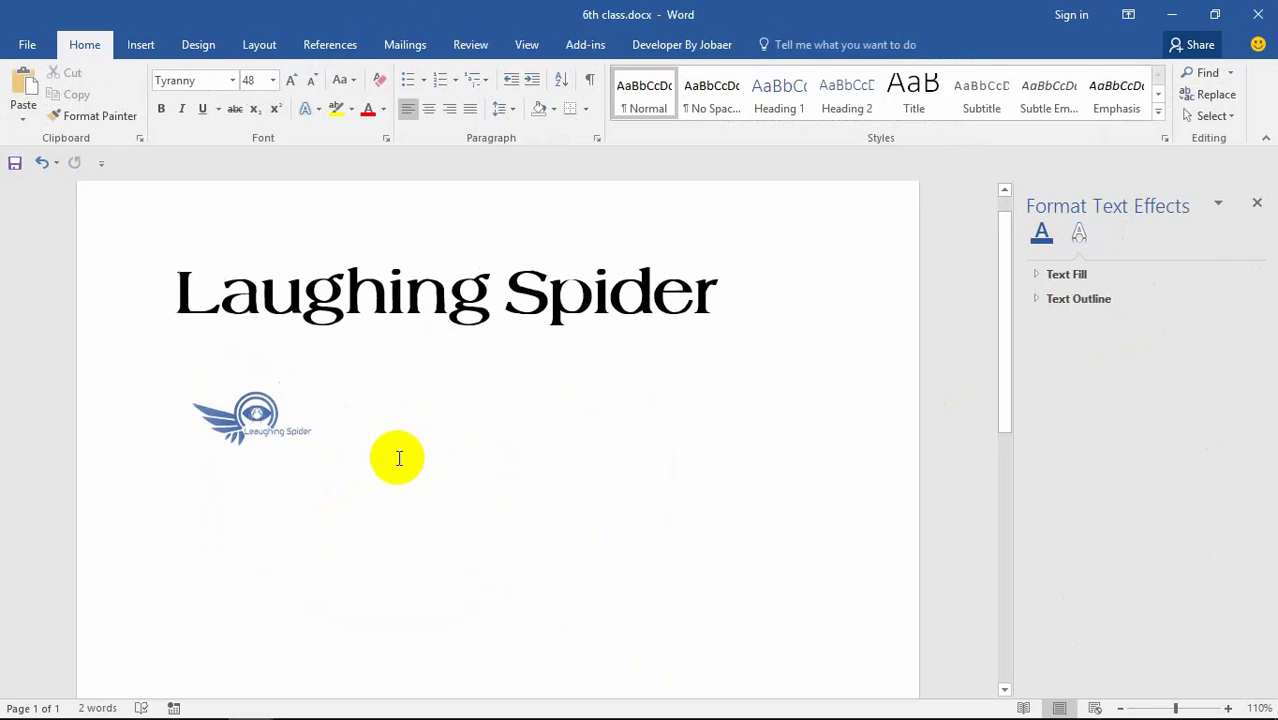
scroll(398, 458, "up", 1)
left_click(273, 471)
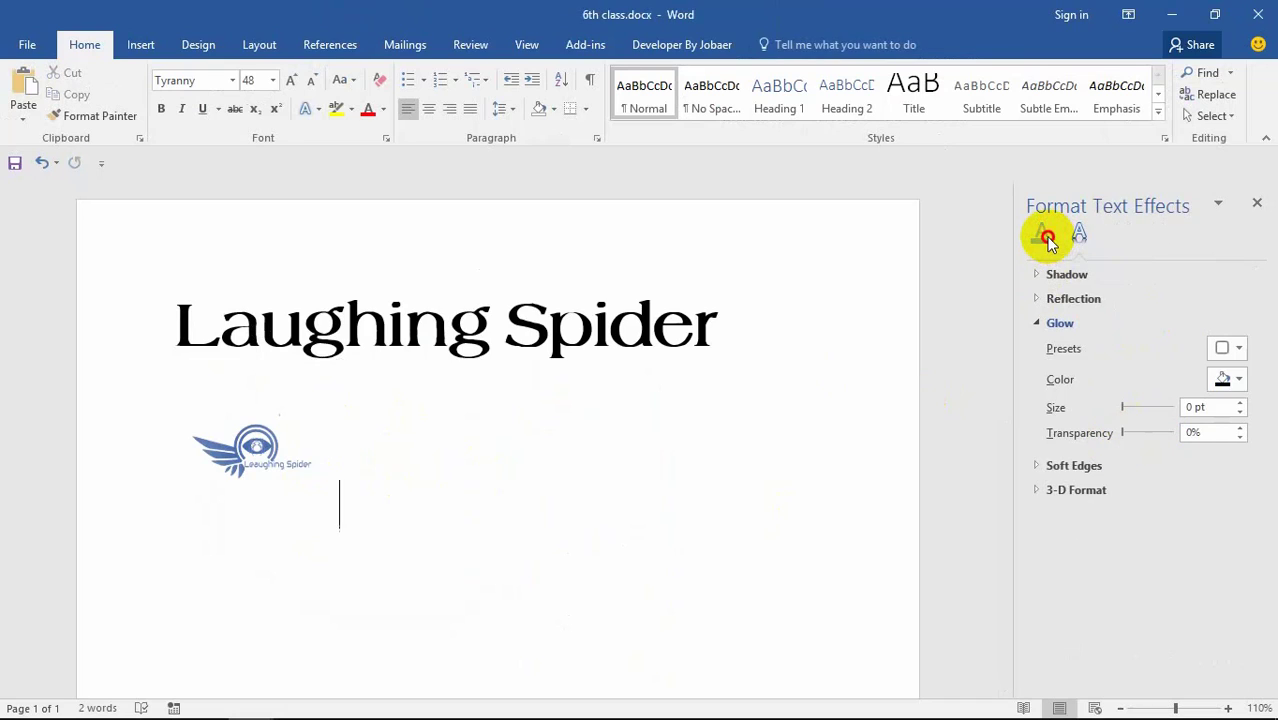
left_click(1044, 236)
left_click(1086, 275)
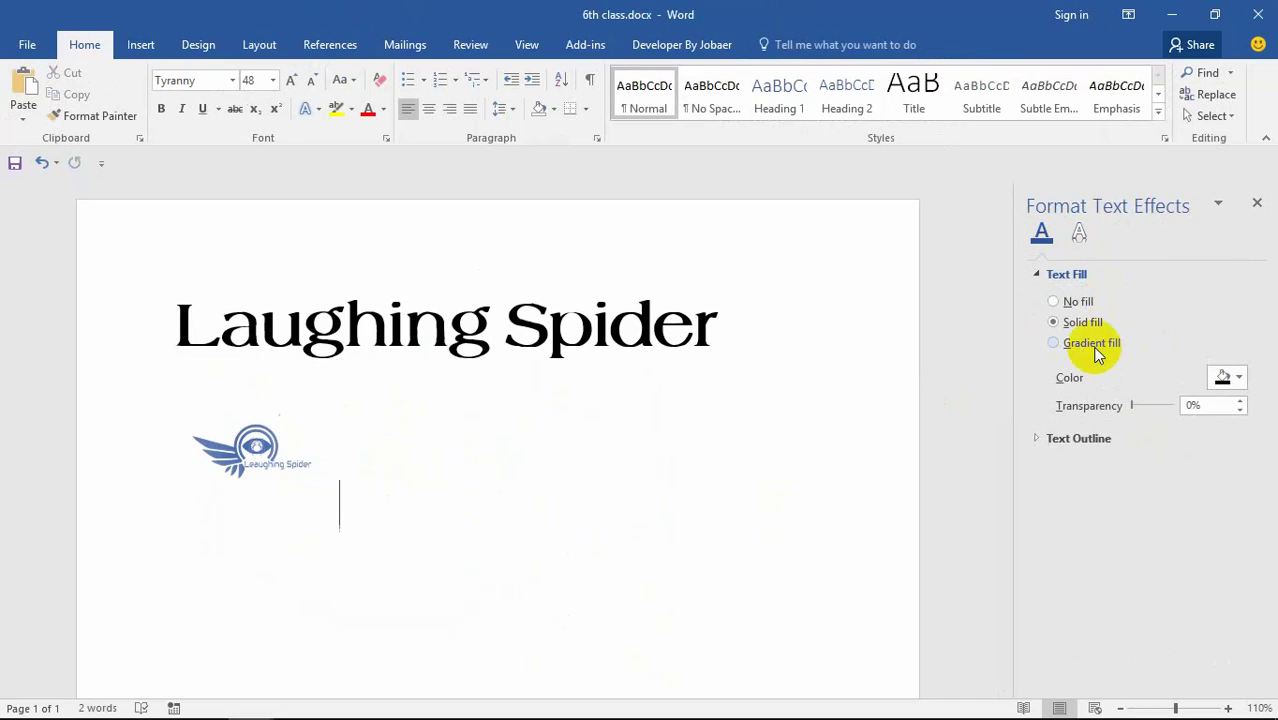
left_click(1086, 343)
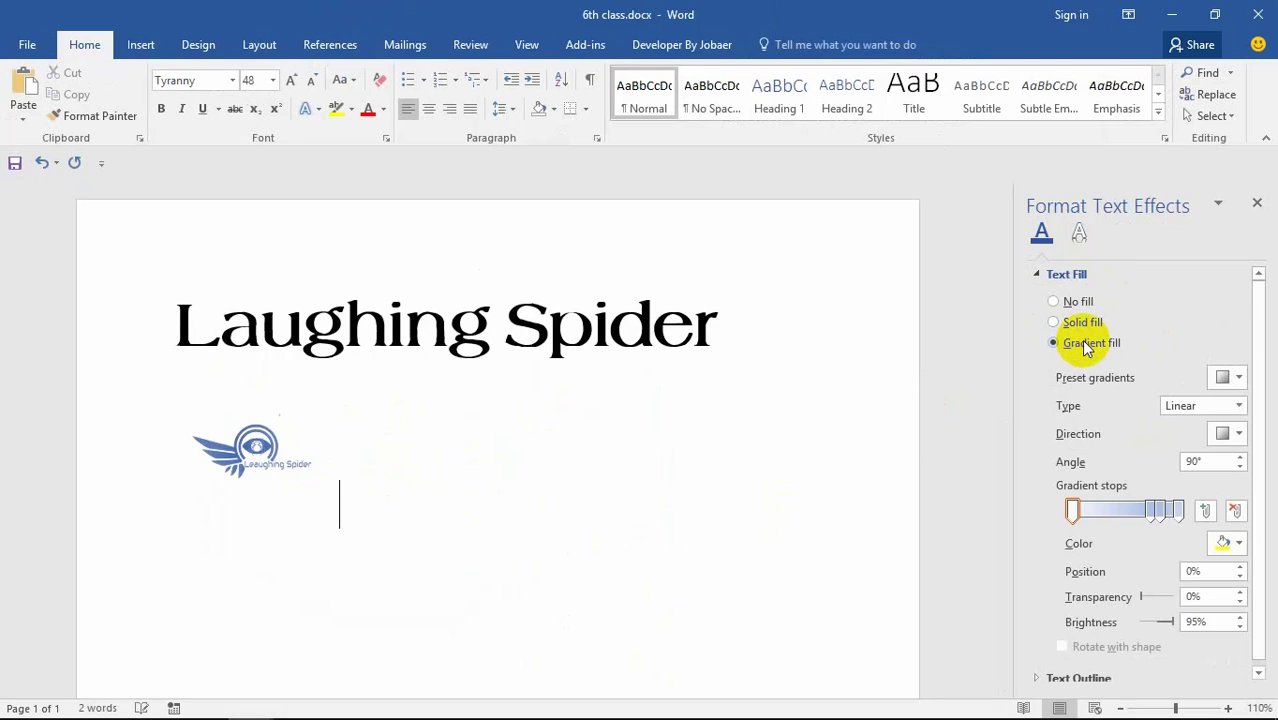
left_click(1229, 380)
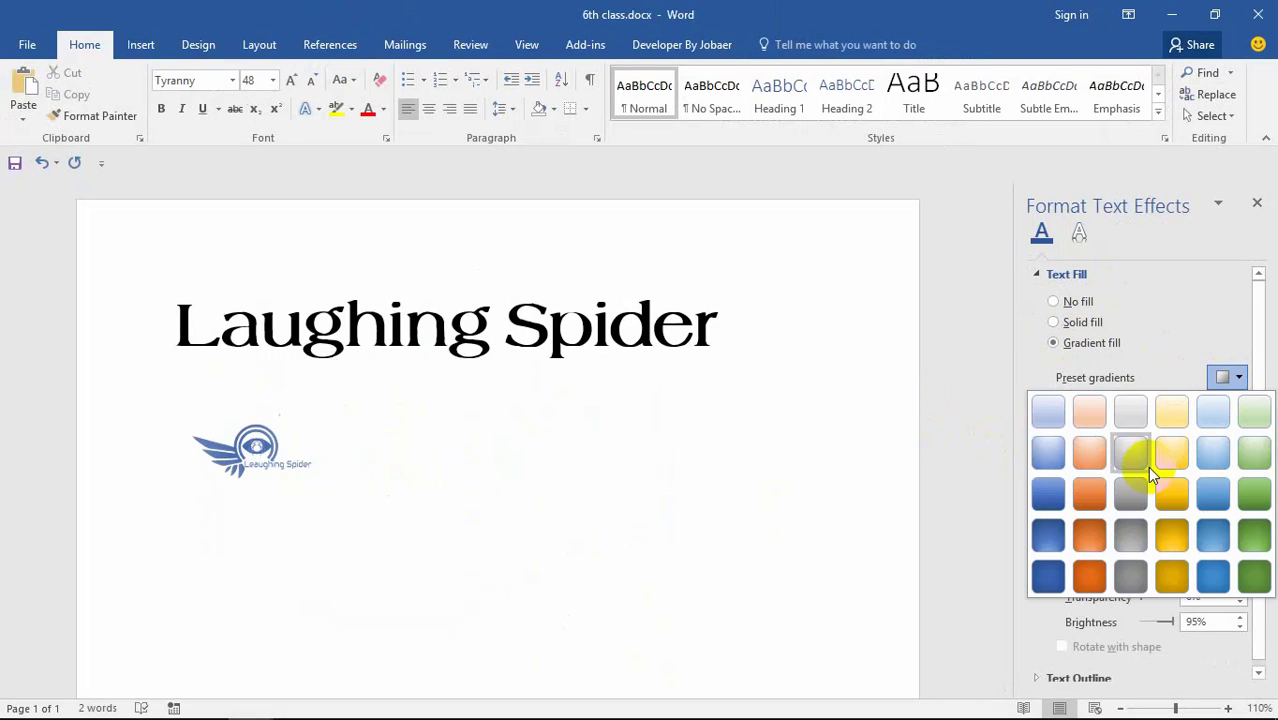
left_click(1132, 498)
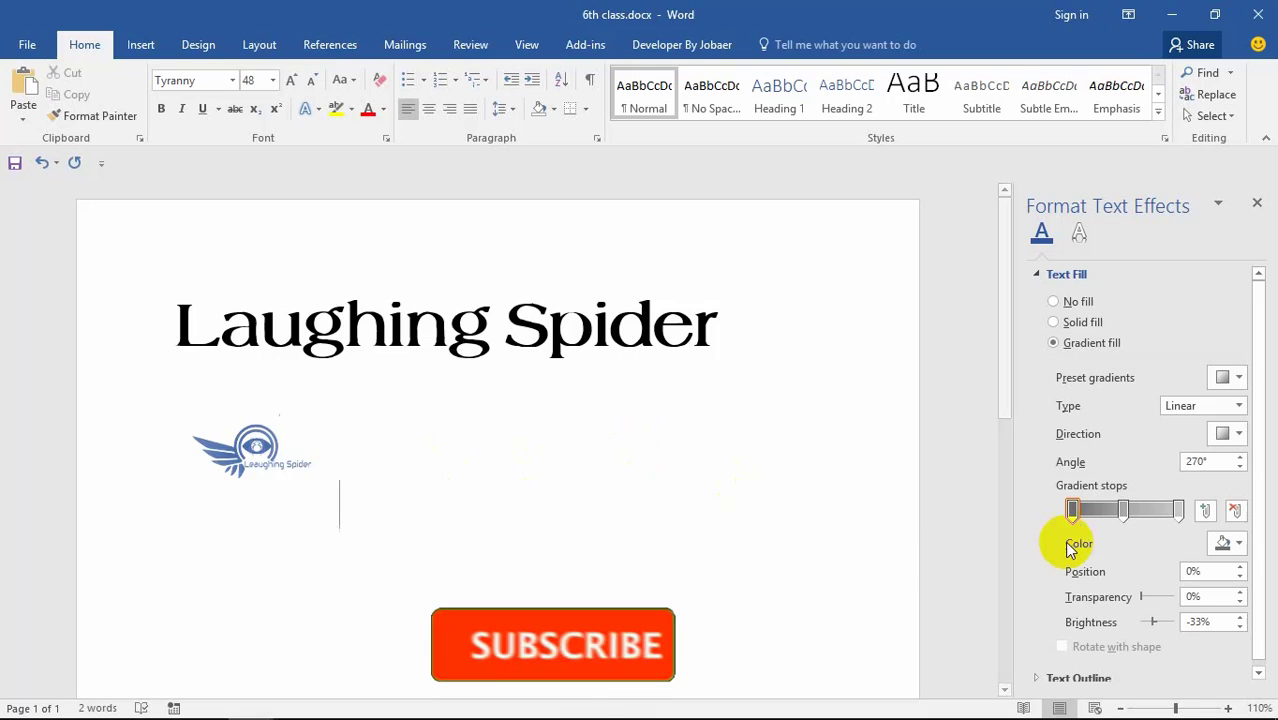
left_click(330, 466)
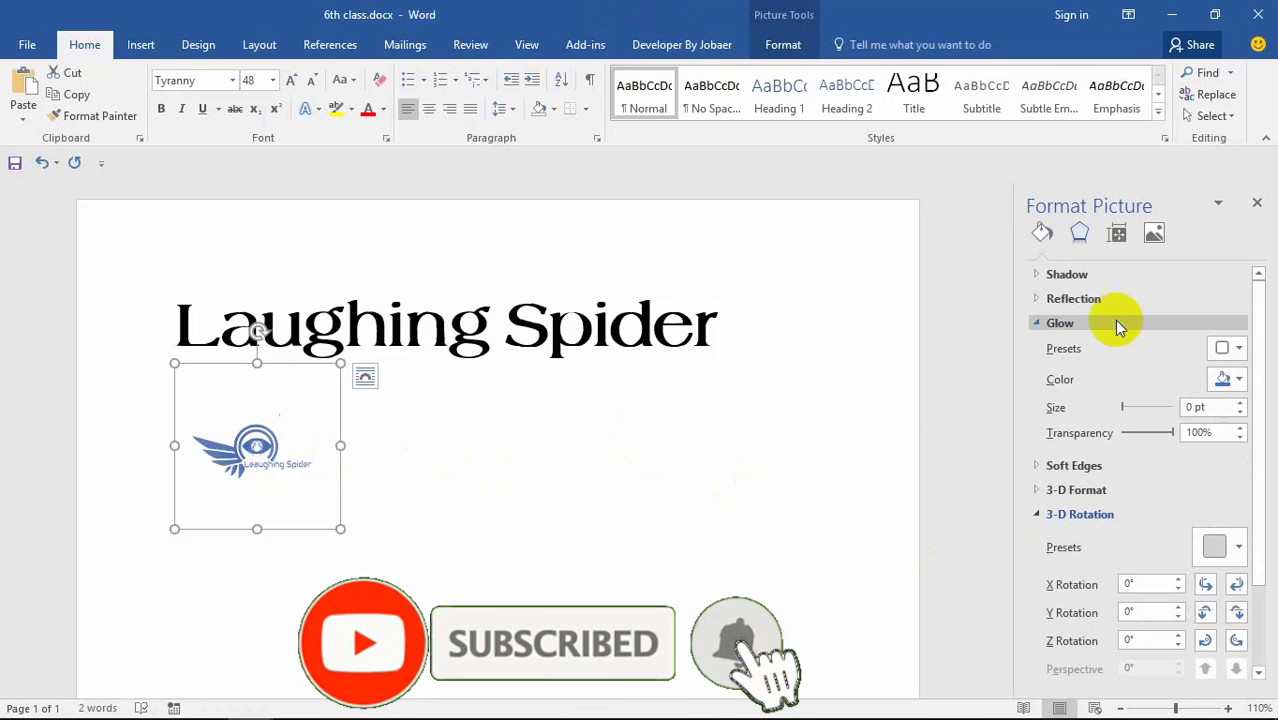
Step: Give the logo a solid black fill after trying dark blue, then trial a 59%-transparent grey gradient
left_click(1042, 232)
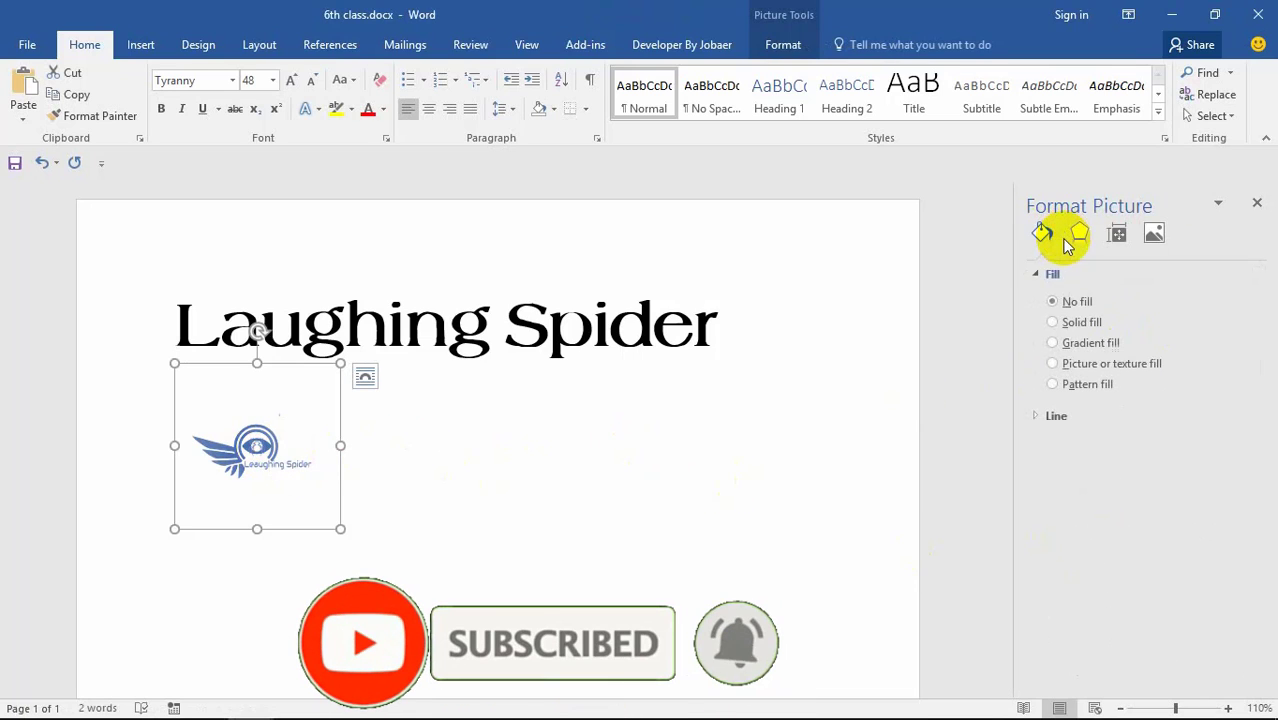
left_click(1080, 330)
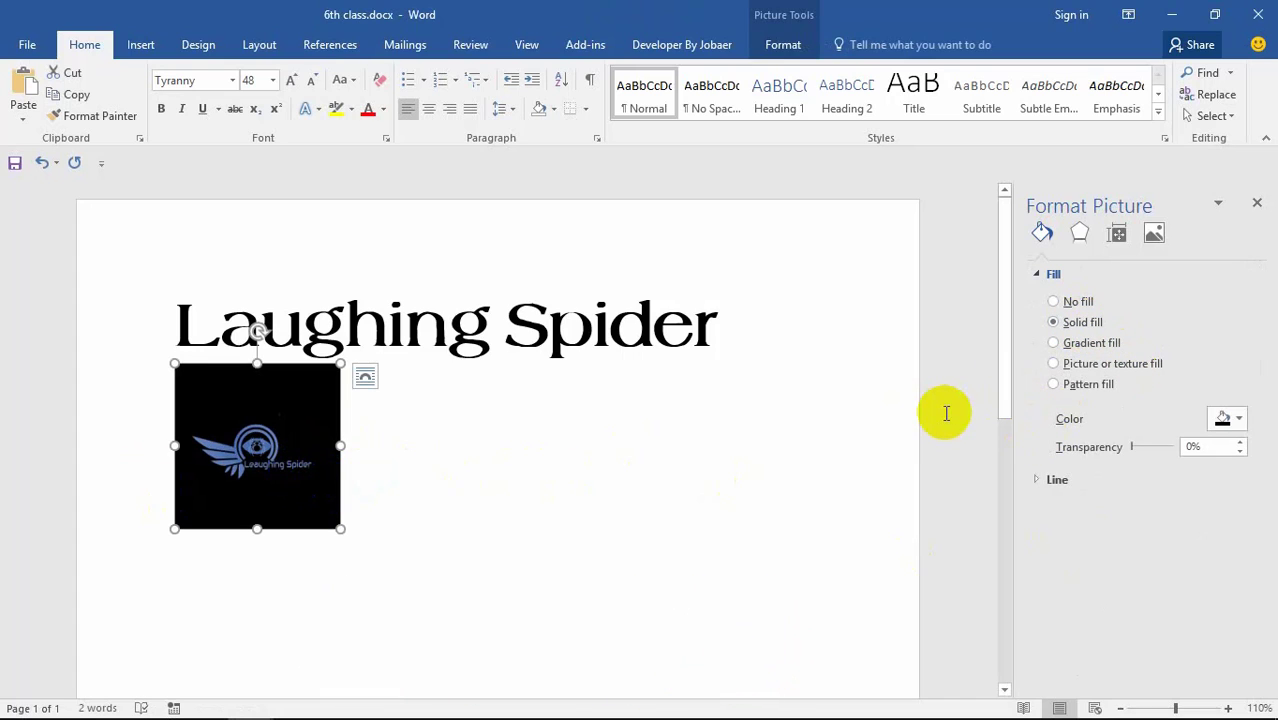
left_click(1218, 418)
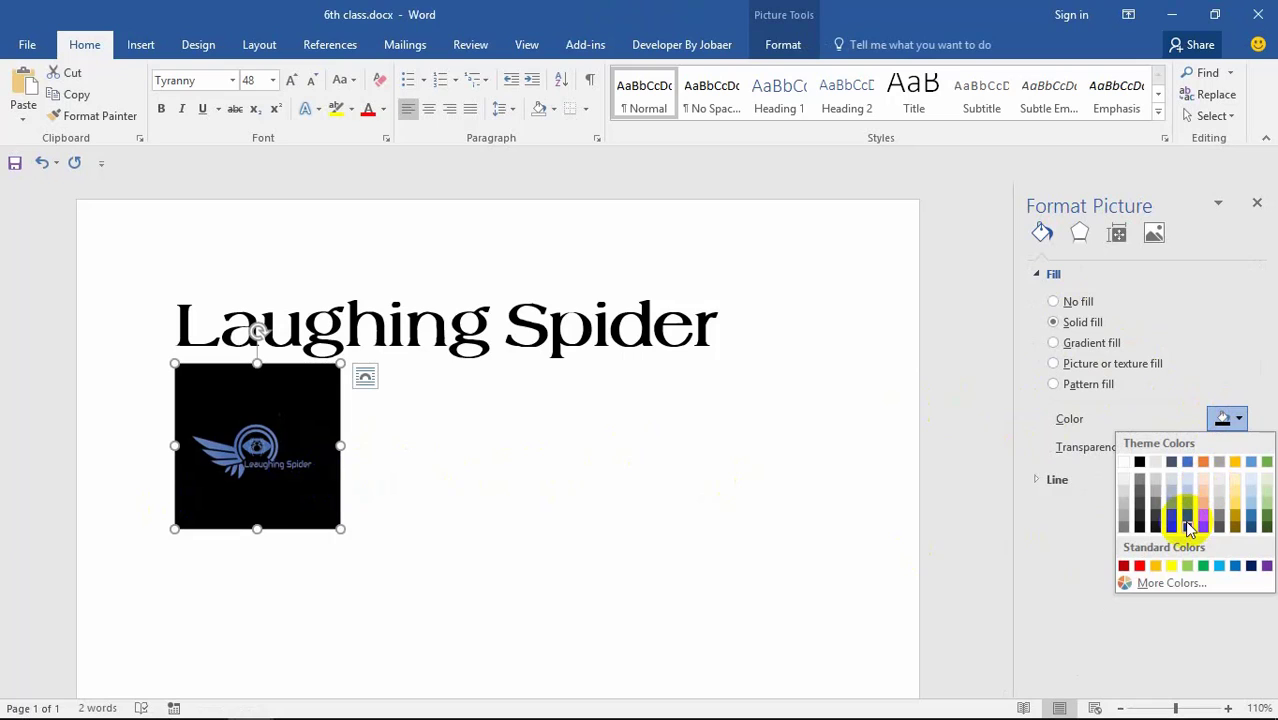
left_click(1189, 528)
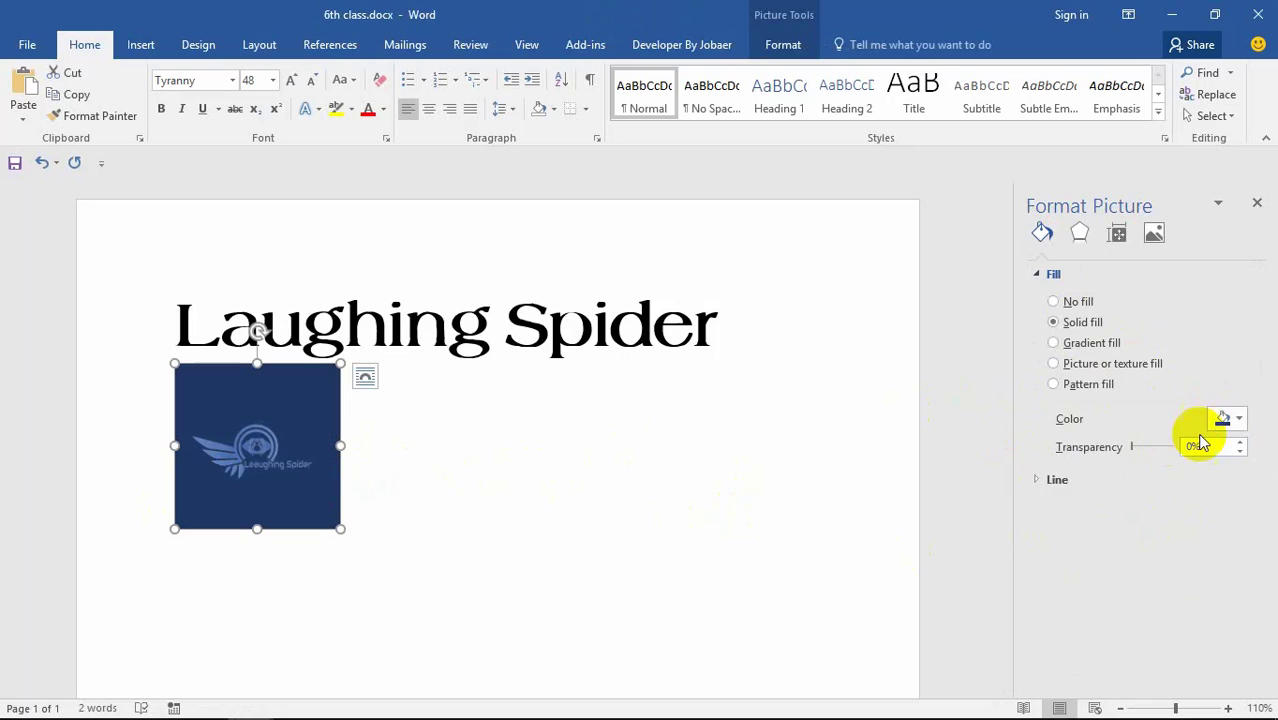
left_click(1240, 420)
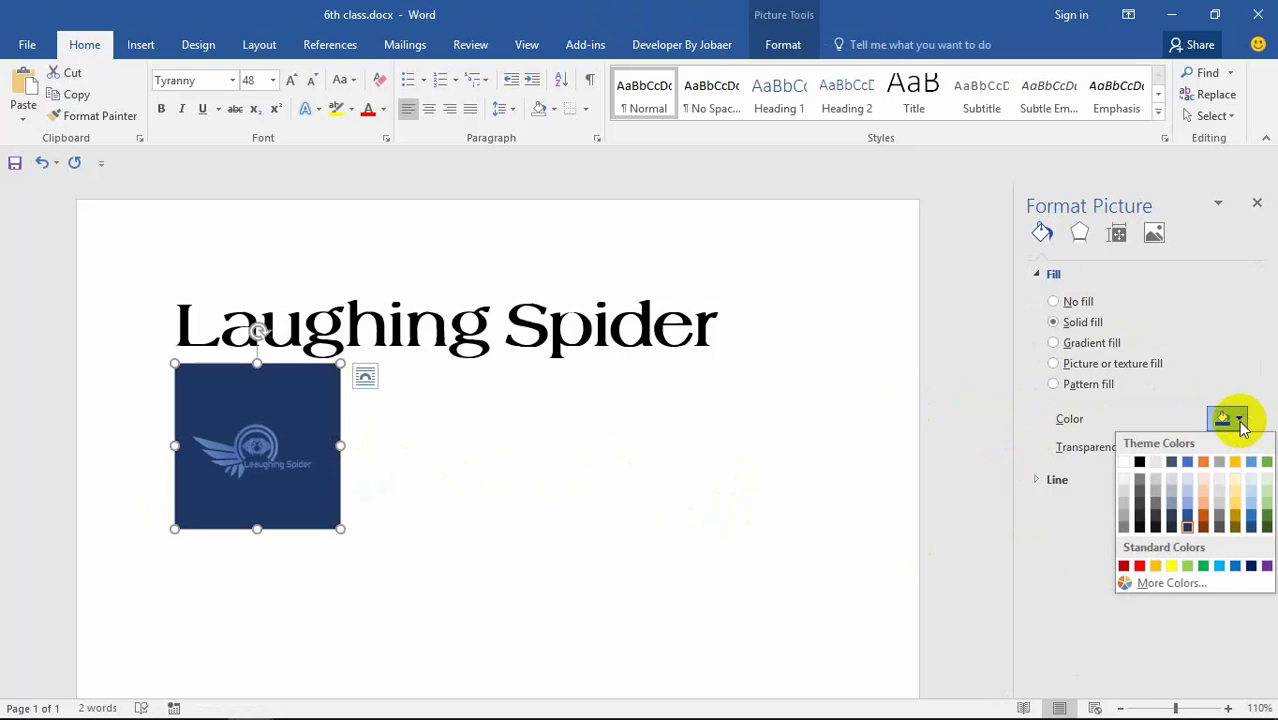
left_click(1142, 462)
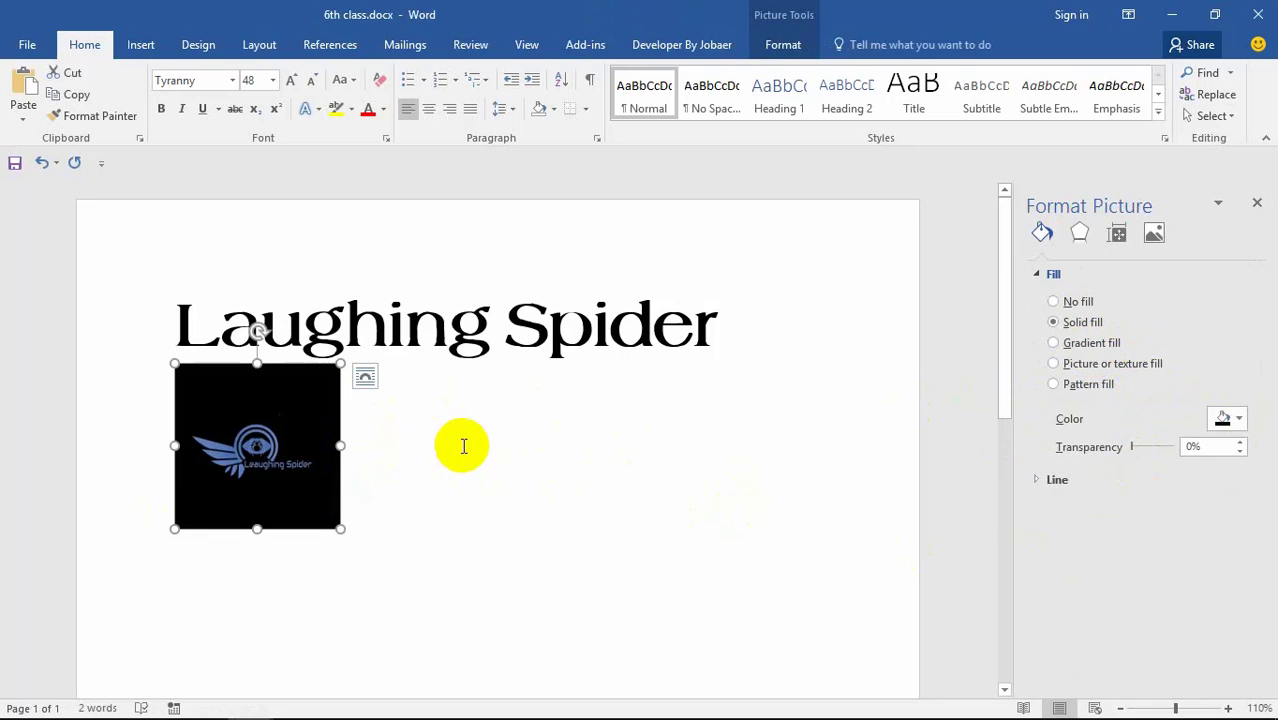
left_click(1080, 342)
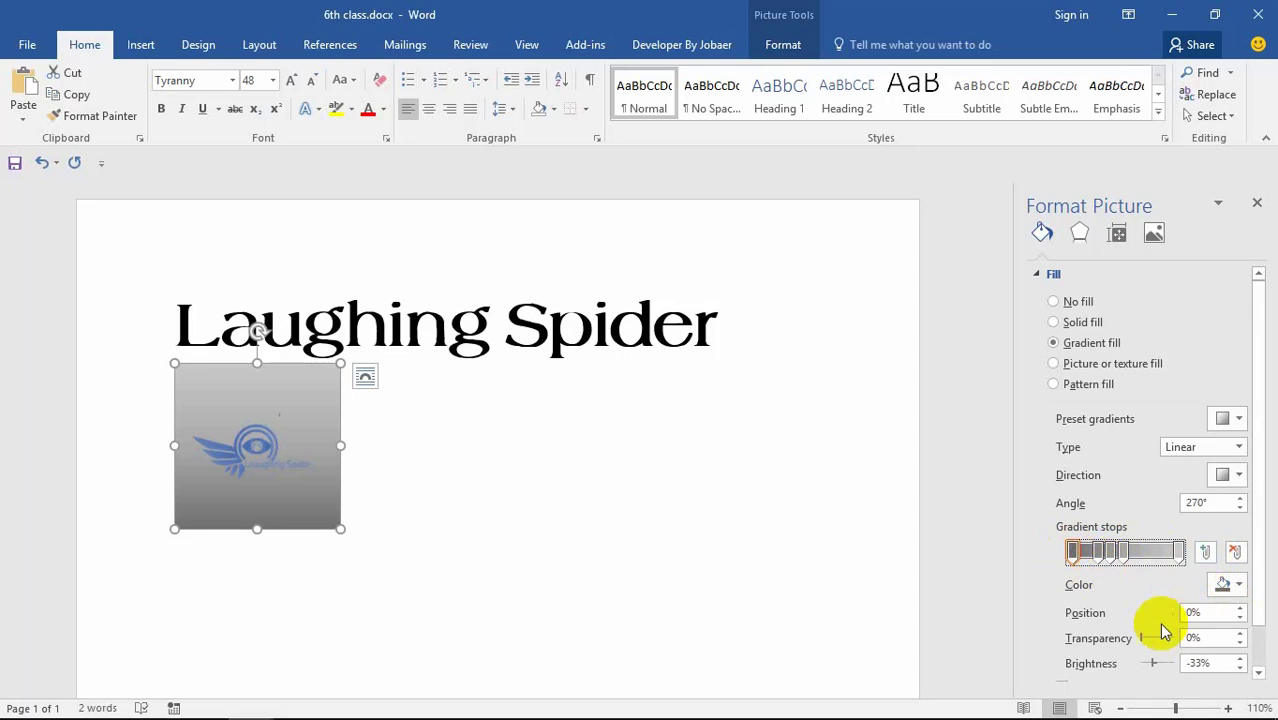
left_click_drag(1146, 645, 1166, 665)
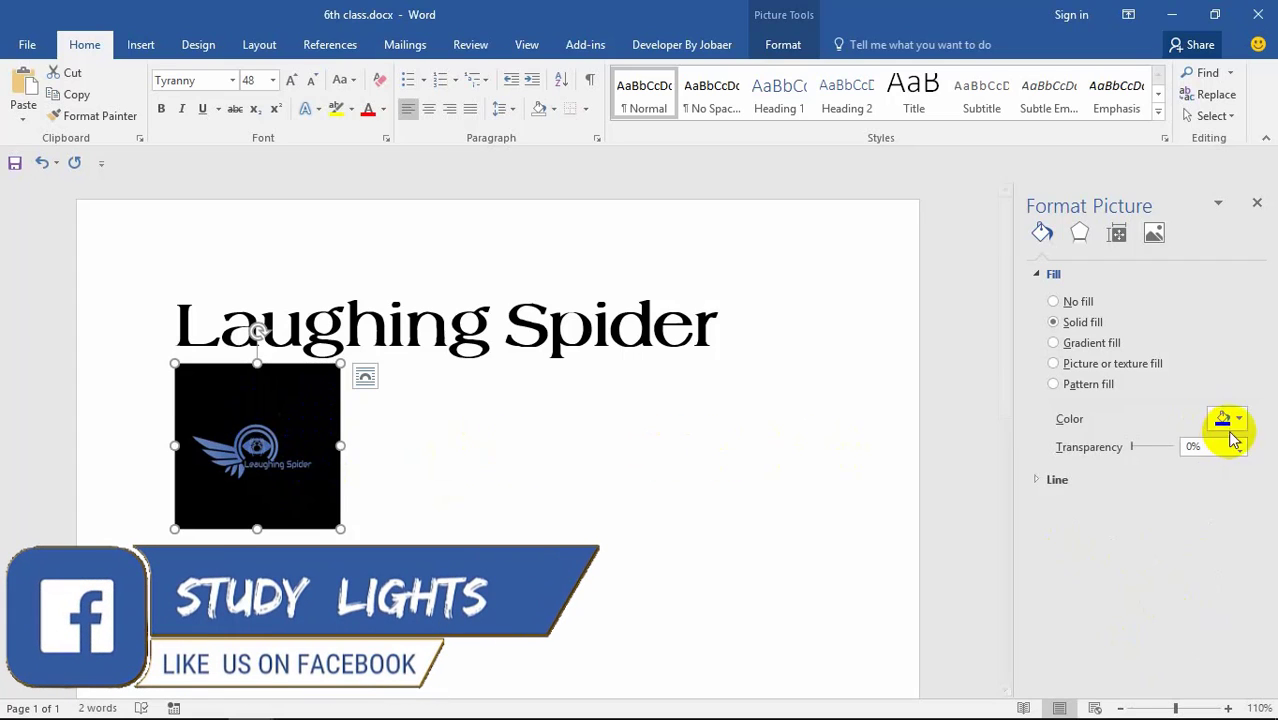
Step: Switch the logo's fill to a pattern, trying the darkest dot pattern
left_click(1090, 385)
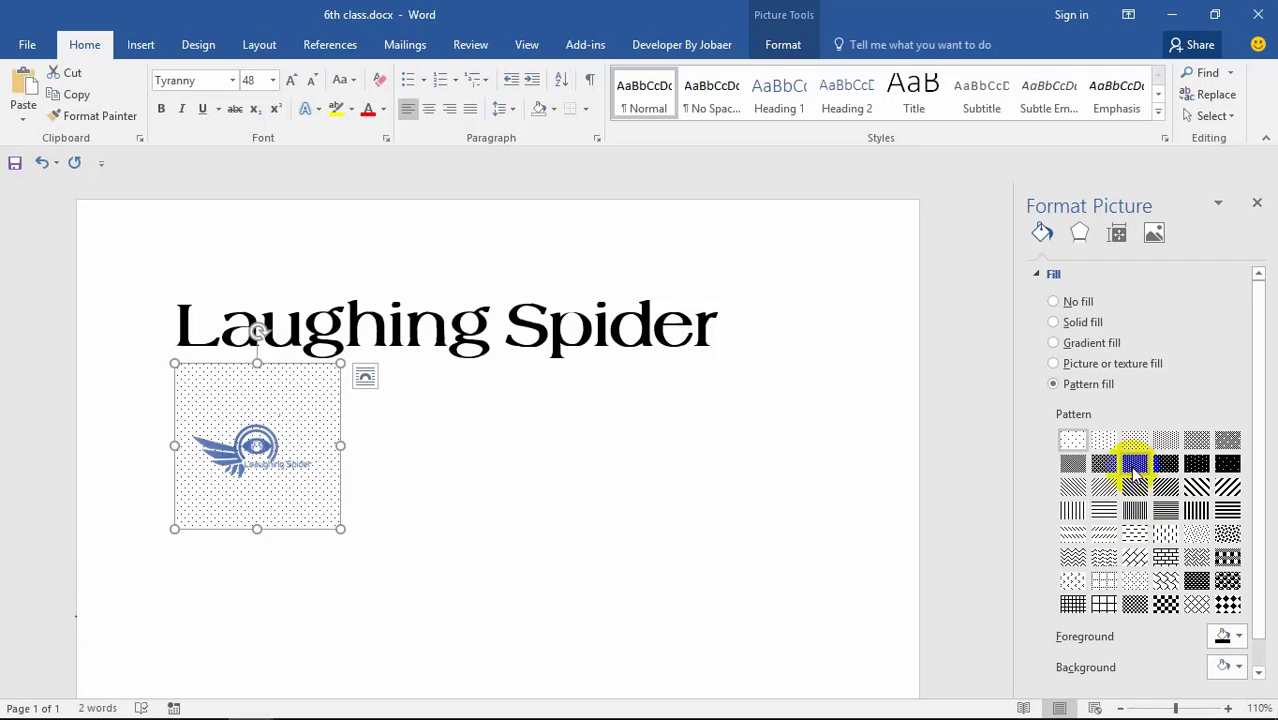
left_click(1133, 466)
left_click(1229, 465)
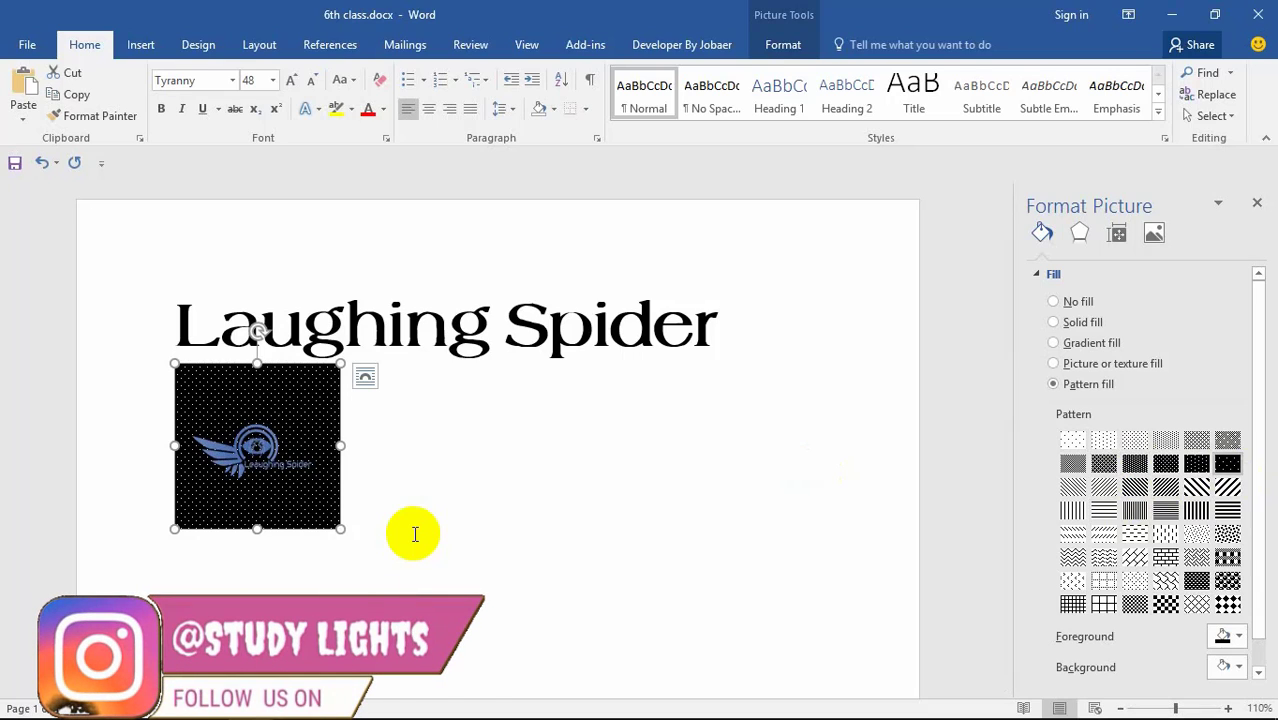
left_click(275, 408)
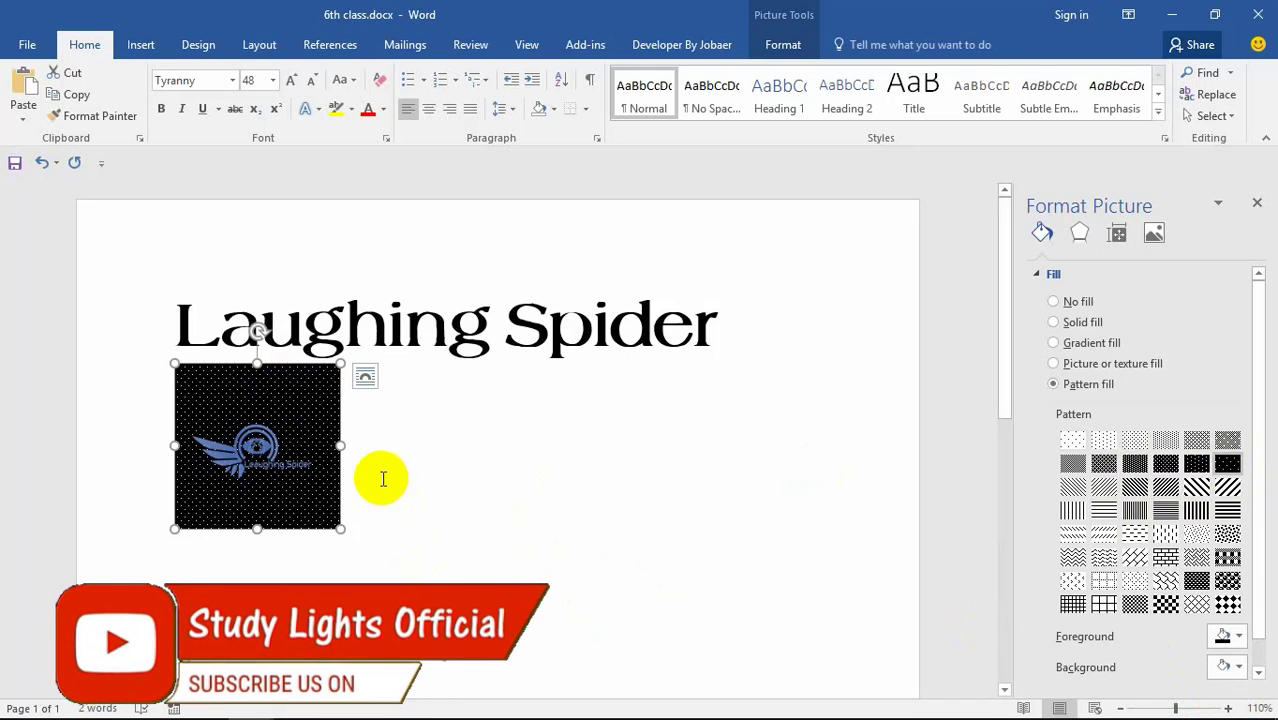
left_click(313, 444)
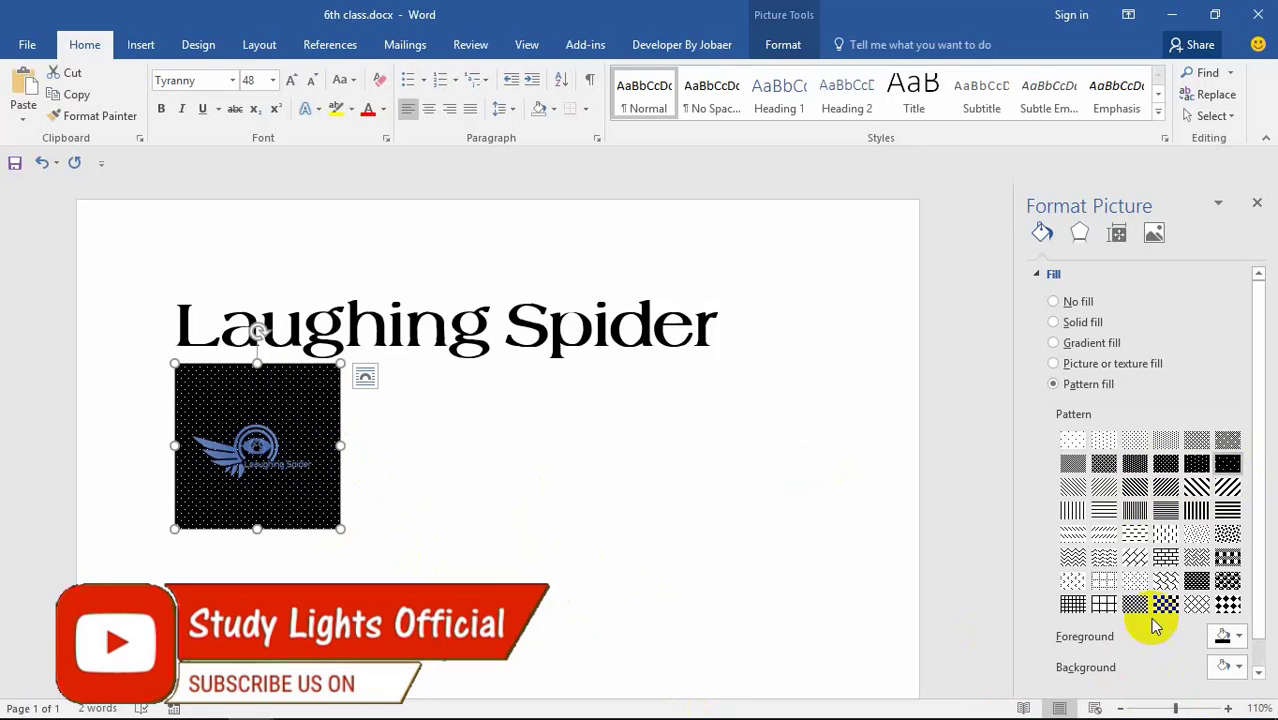
left_click(289, 419)
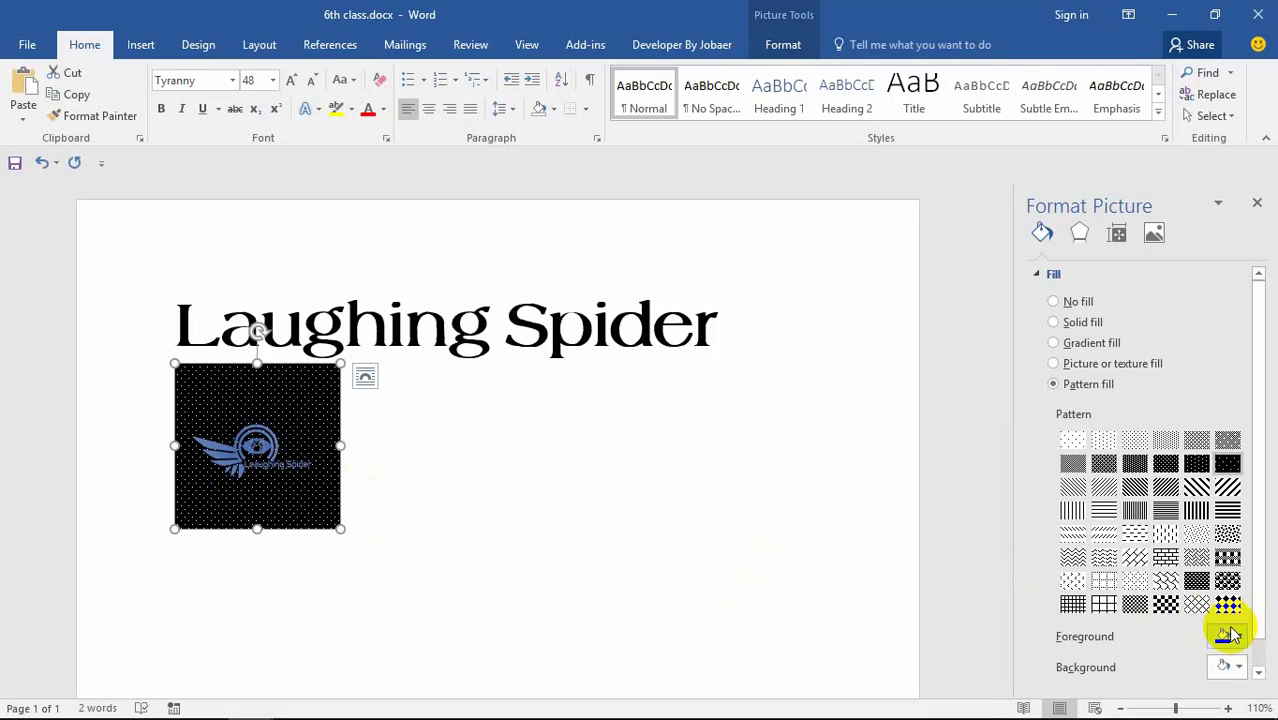
Step: Set the pattern background to green and foreground to white, and choose a wave pattern
left_click(1230, 666)
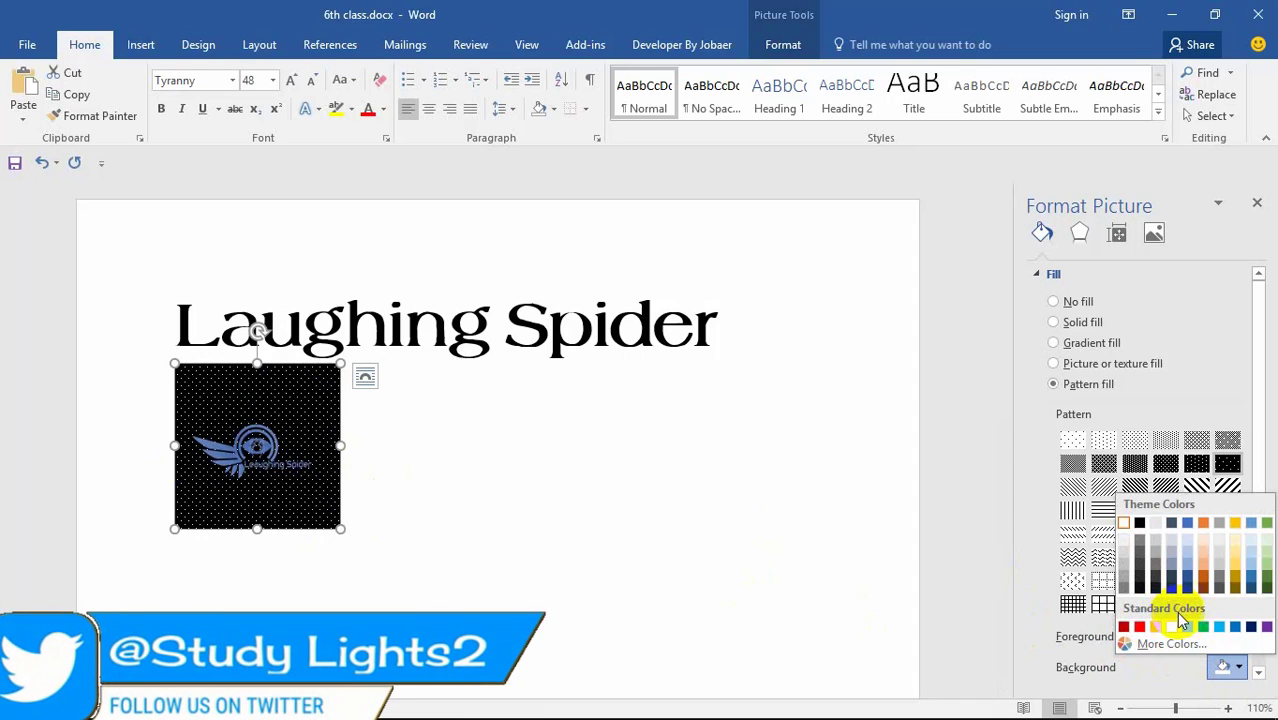
left_click(1203, 626)
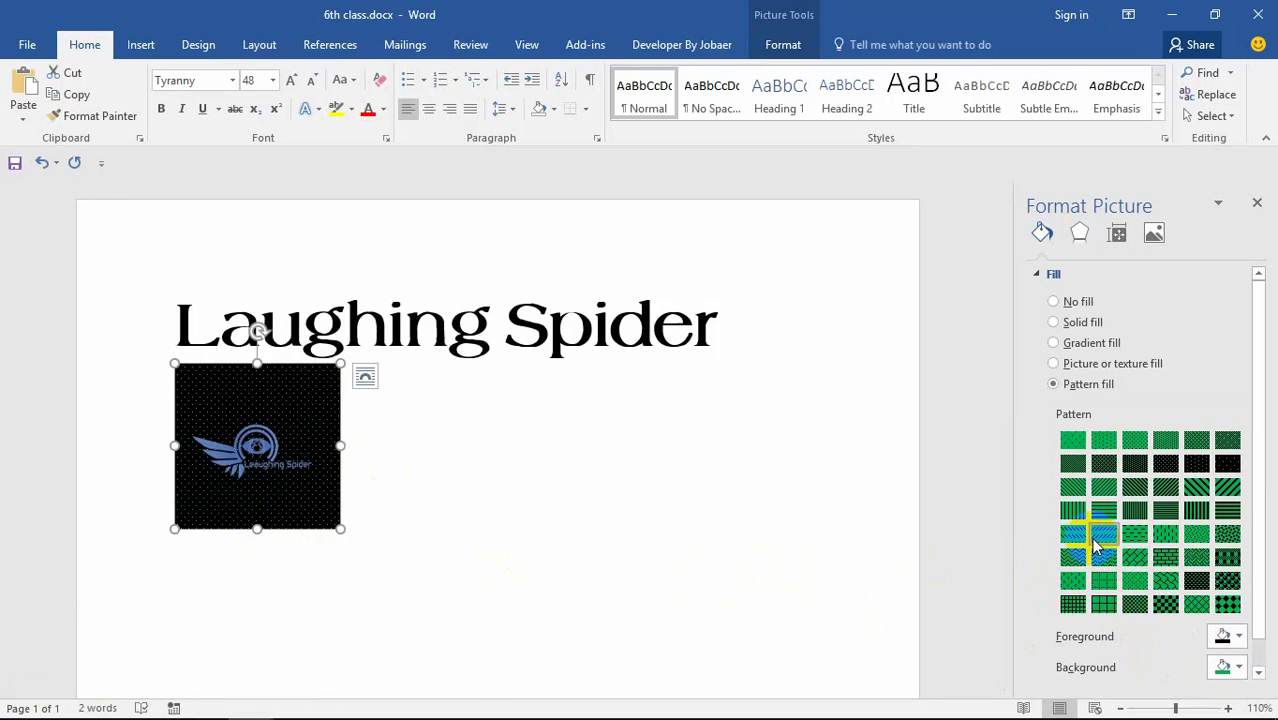
left_click(1097, 540)
left_click(1203, 578)
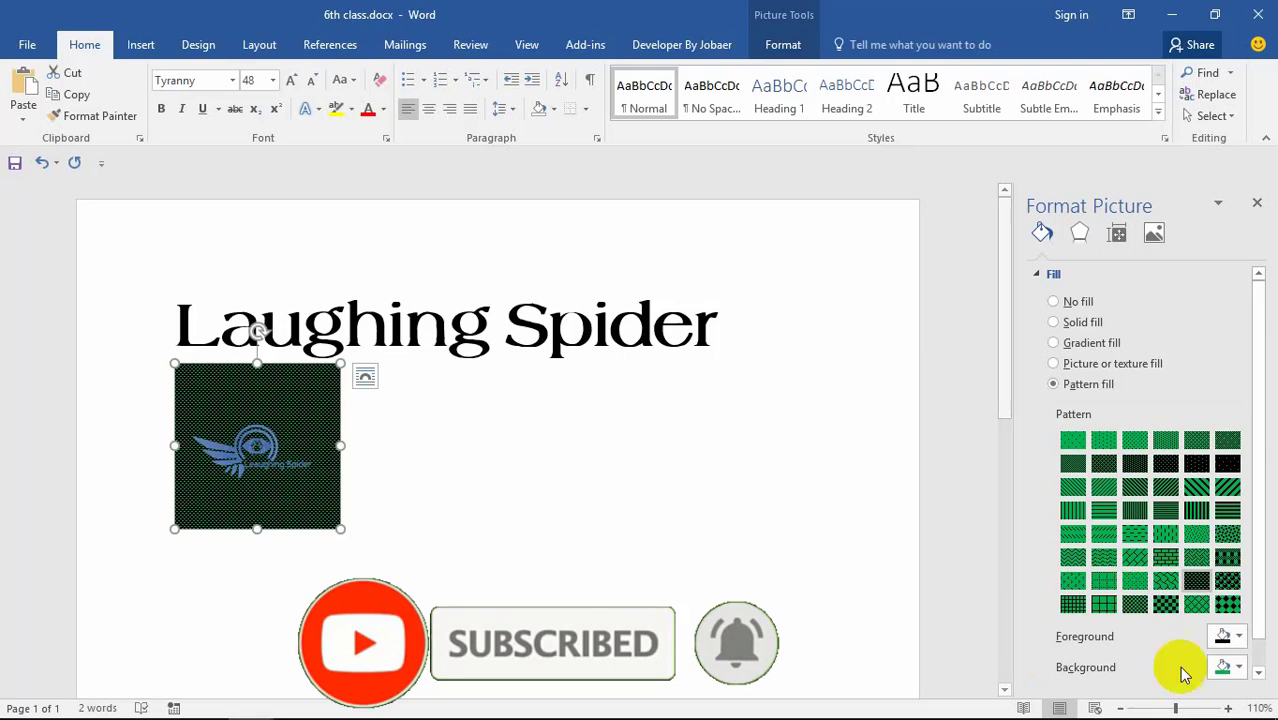
left_click(1230, 636)
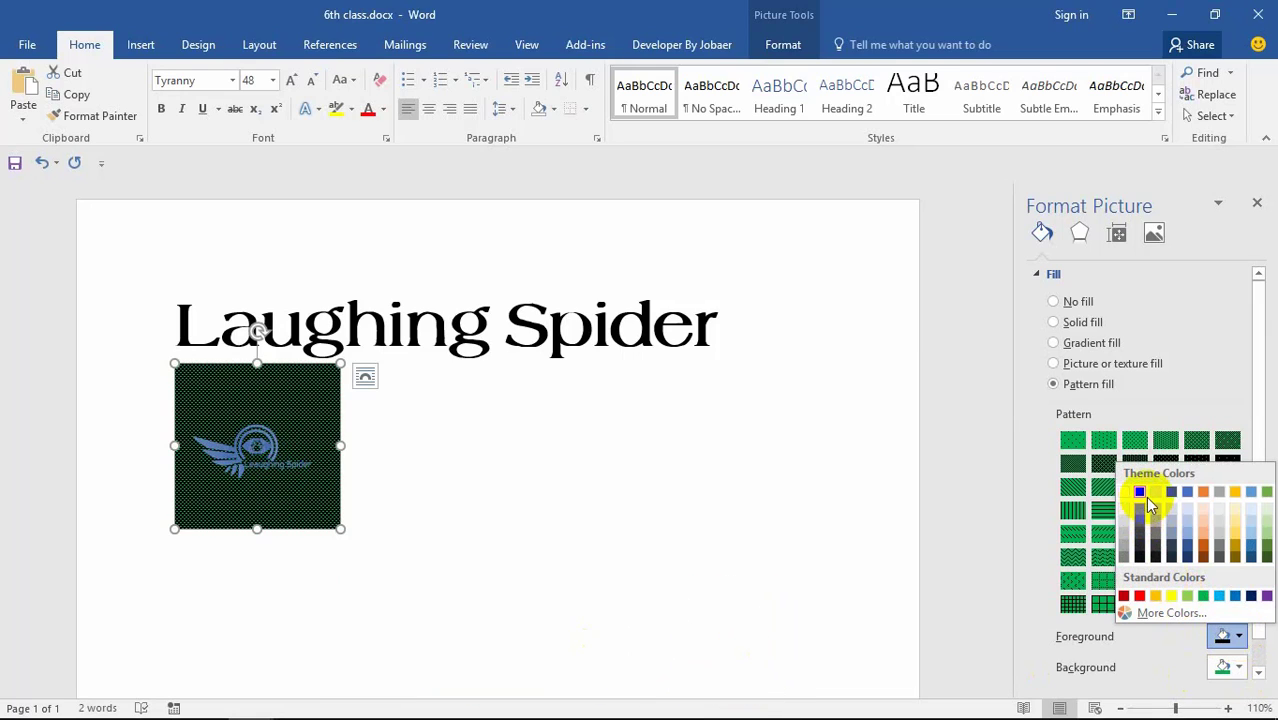
left_click(1125, 492)
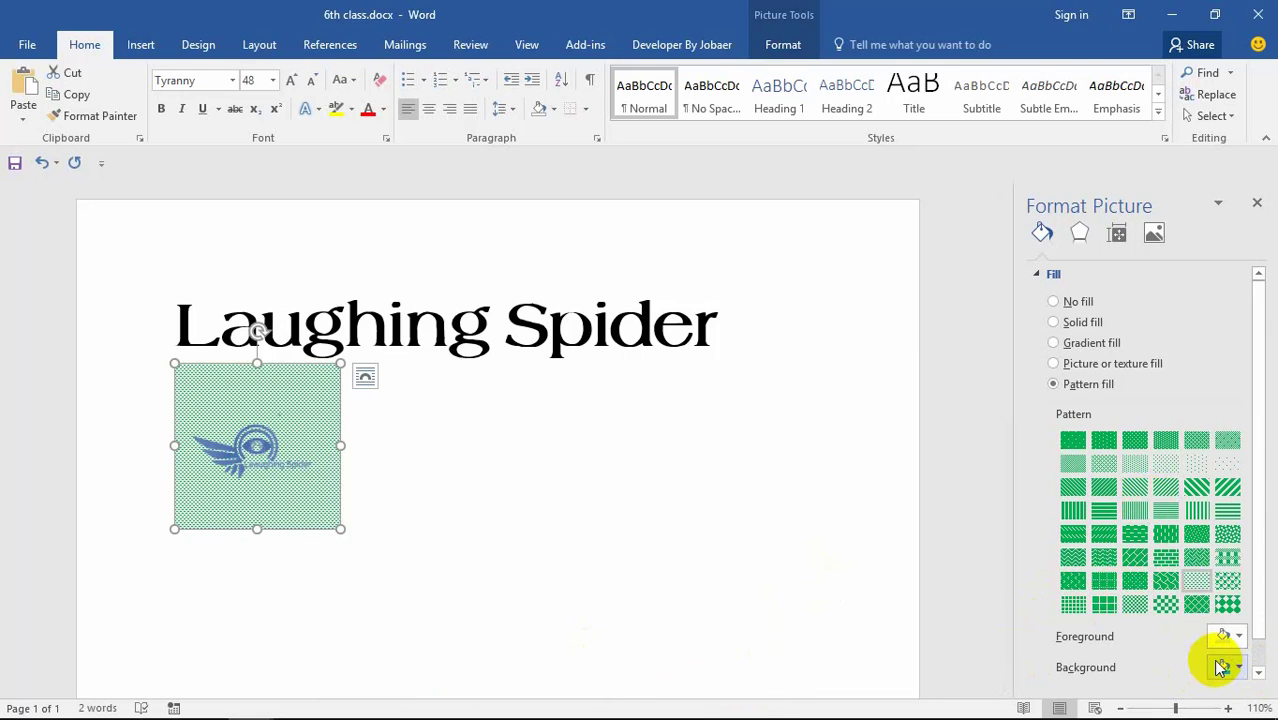
left_click(1195, 591)
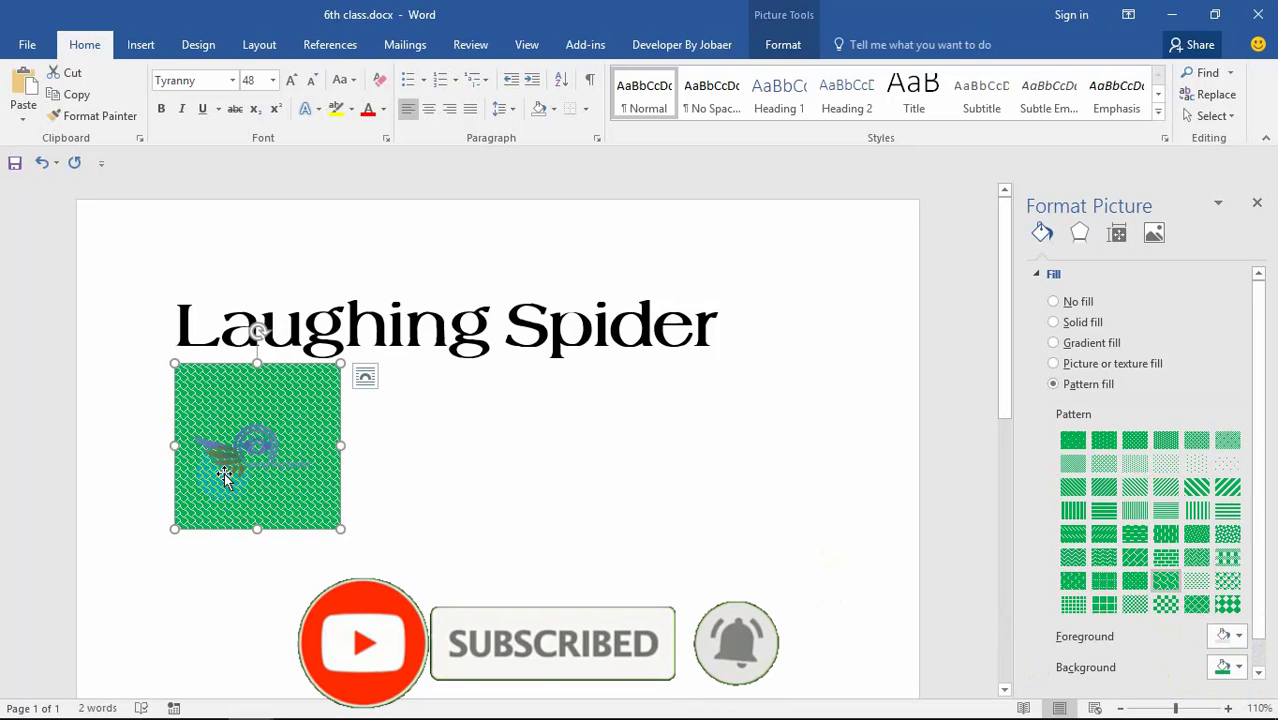
Step: Reselect the green-patterned logo picture and delete it
left_click(1079, 233)
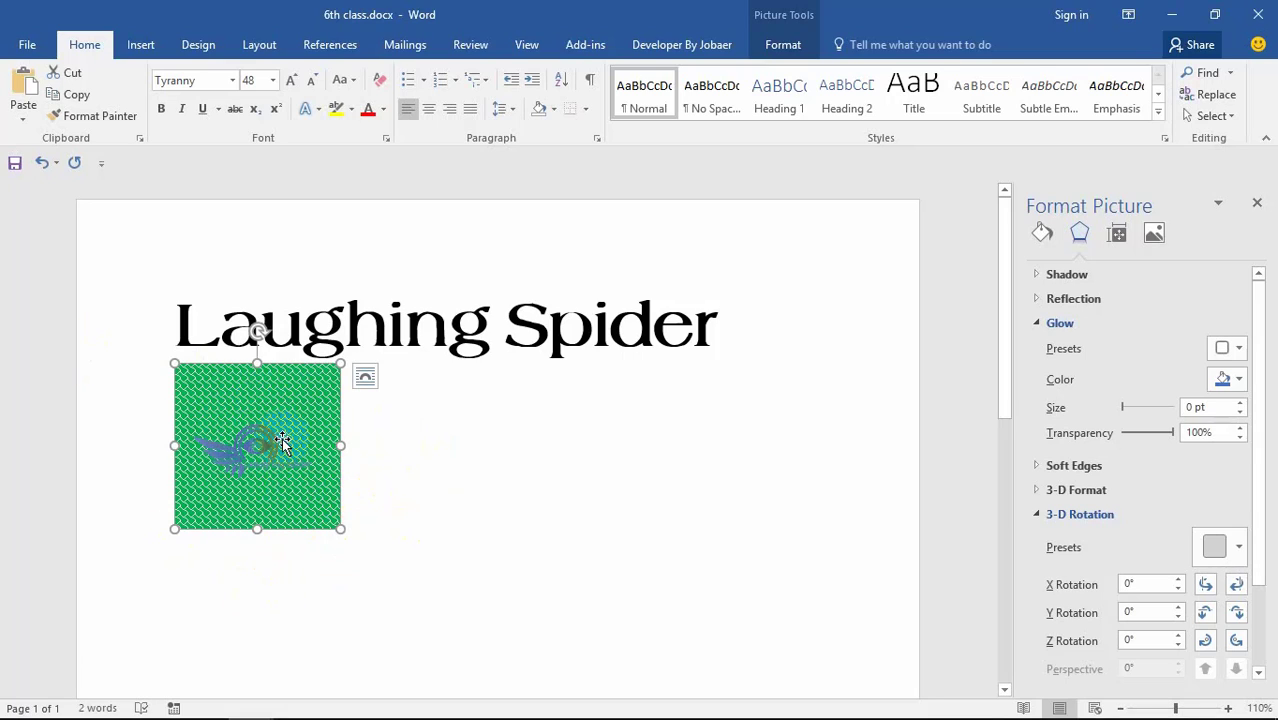
left_click(408, 263)
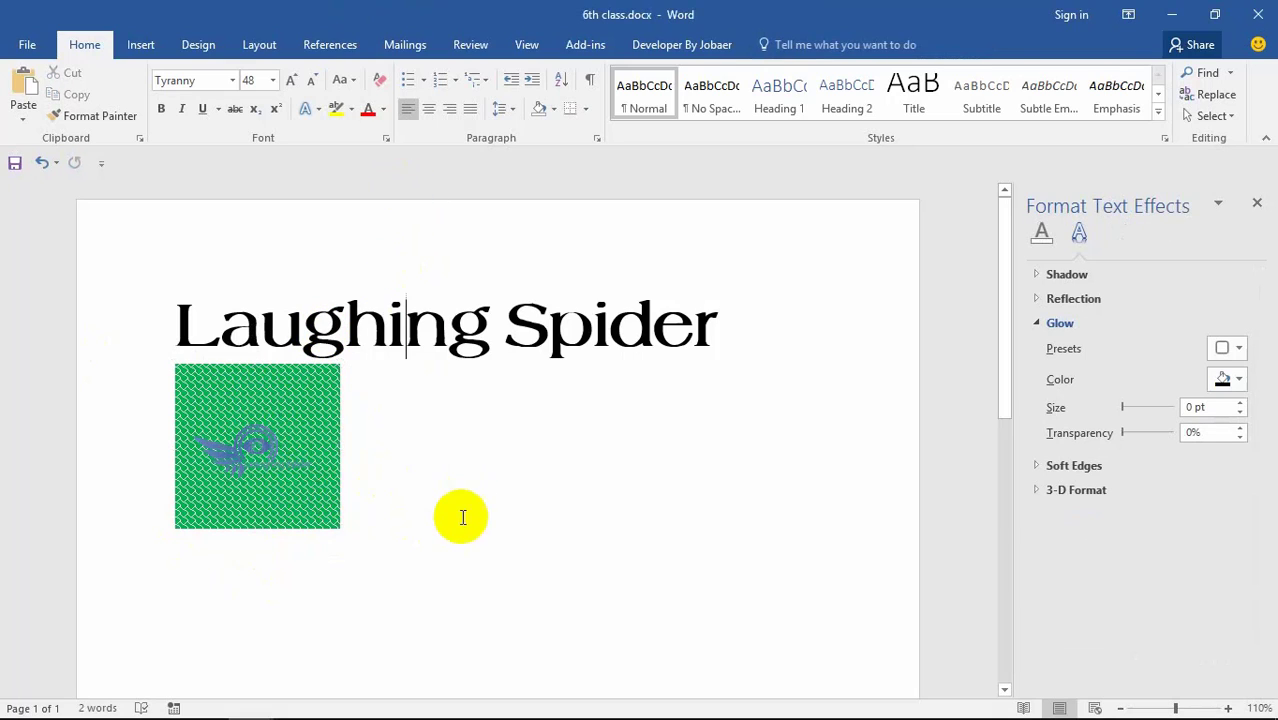
left_click(275, 410)
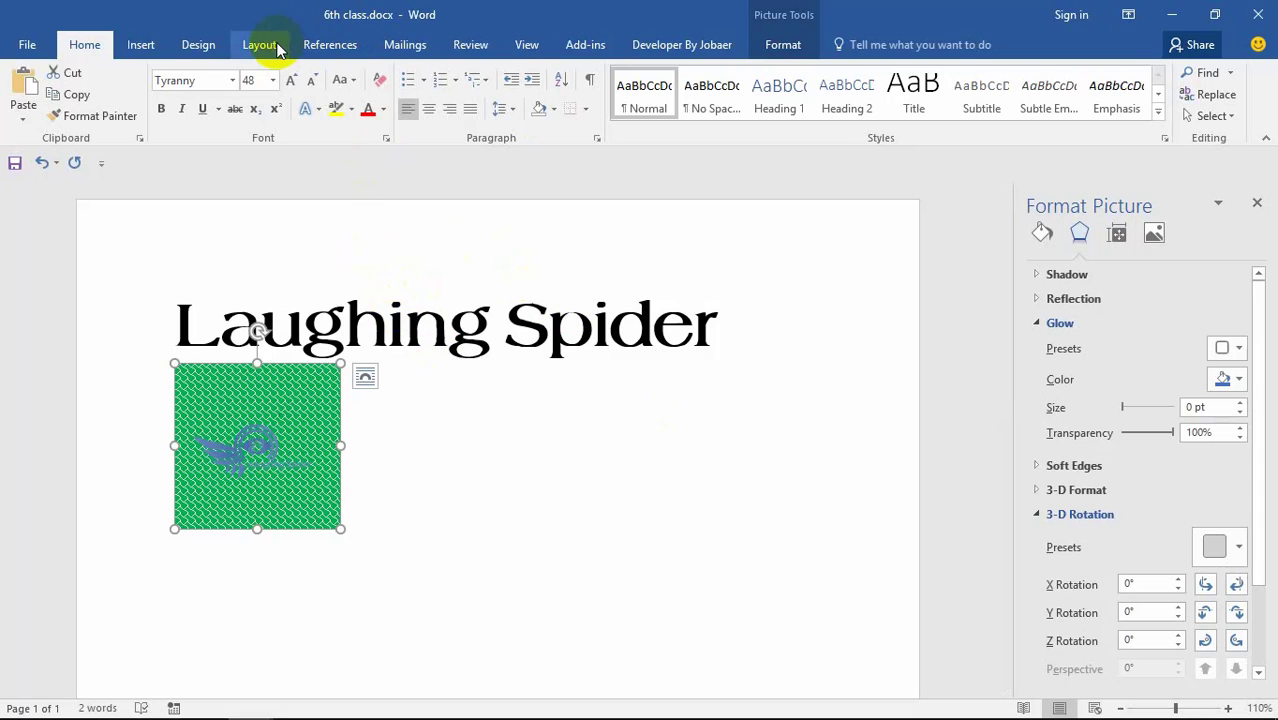
key("Delete")
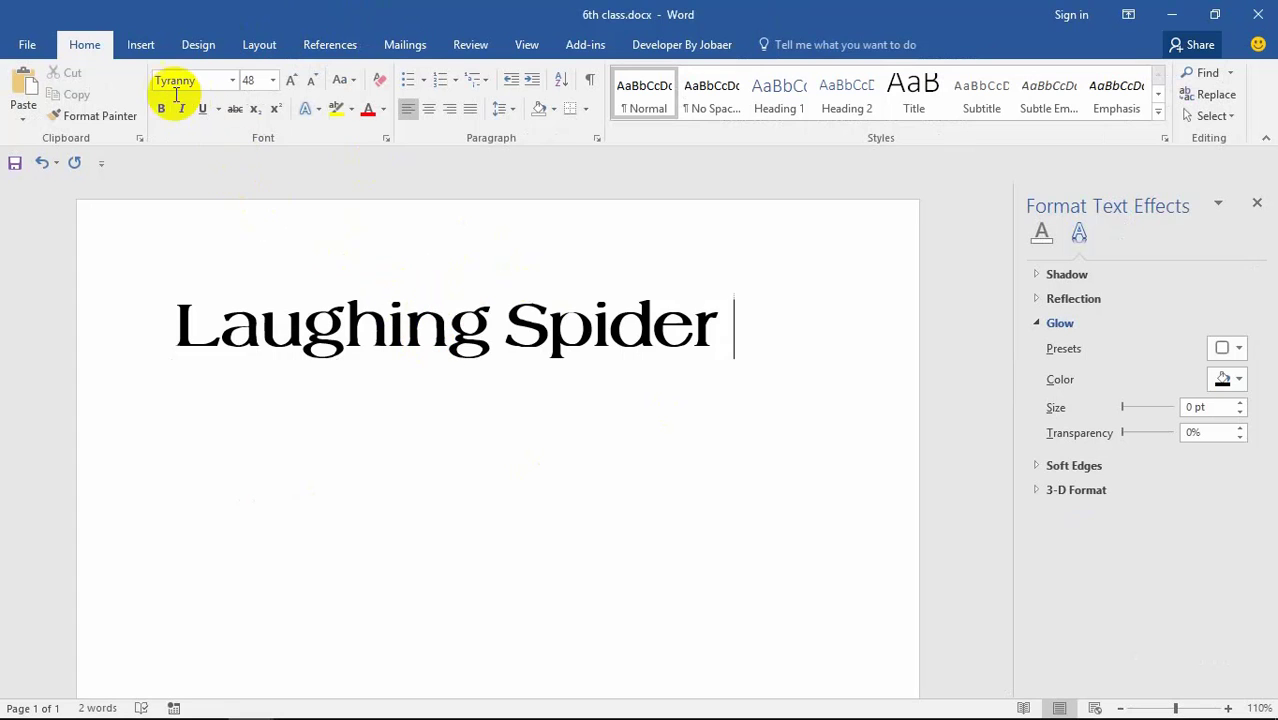
Step: Insert the Laughing Spider logo image from the computer below the title
left_click(141, 45)
left_click(151, 95)
left_click(196, 95)
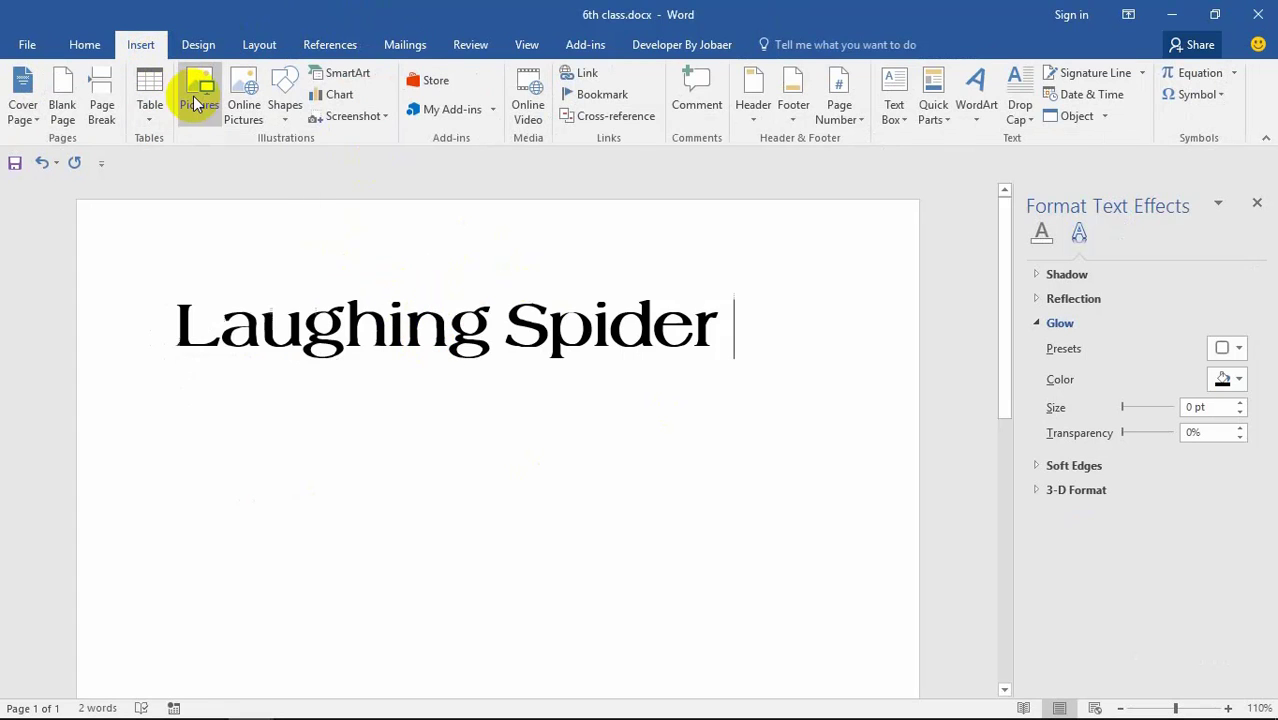
left_click(197, 95)
left_click(553, 268)
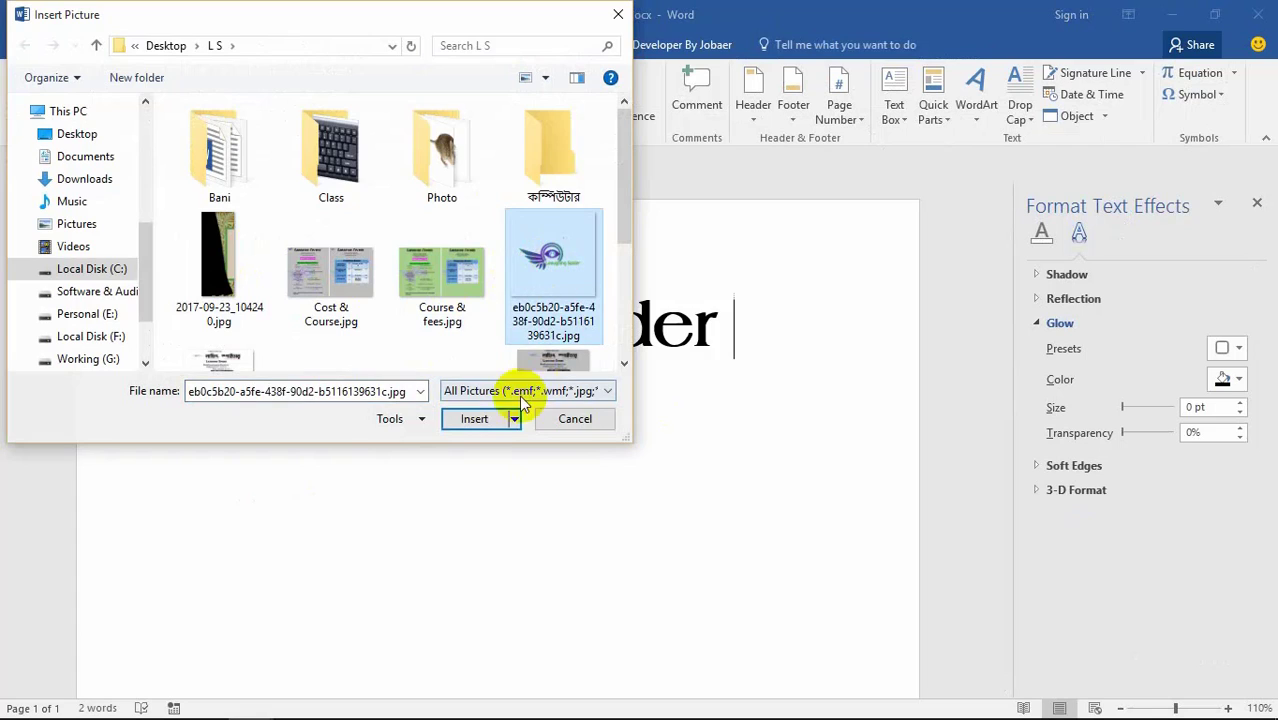
left_click(494, 419)
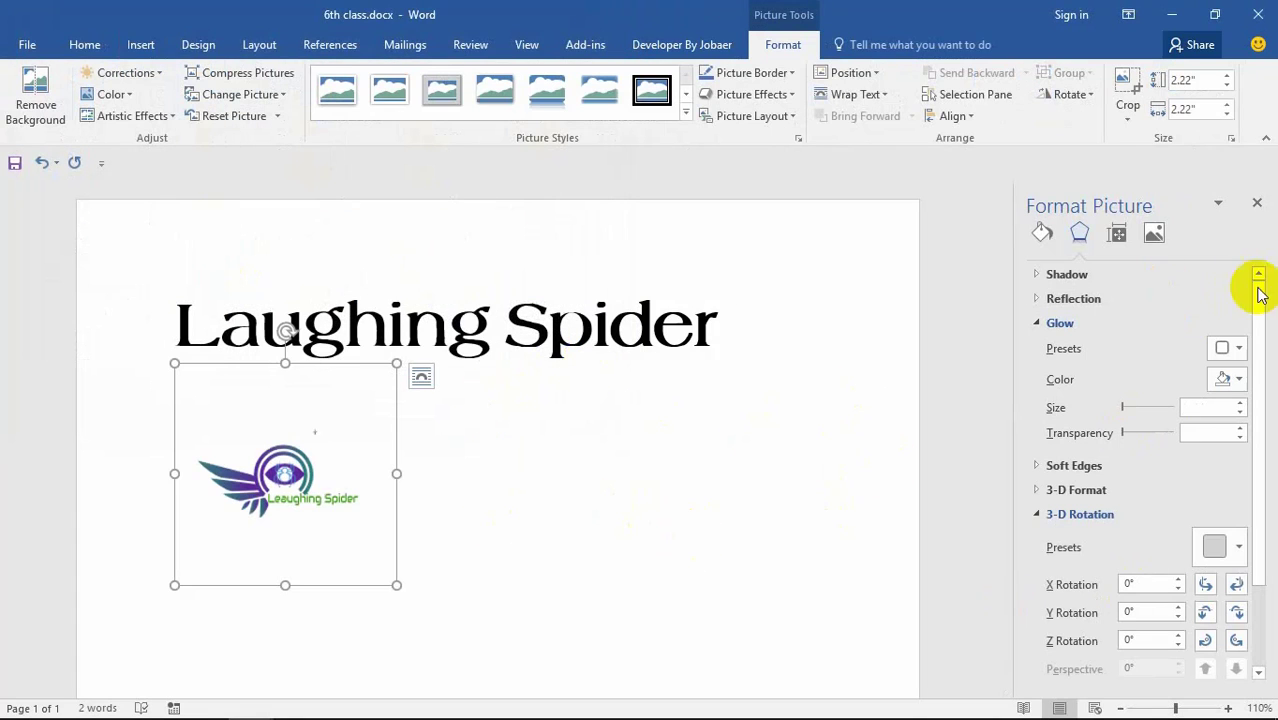
Step: Open the Artistic Effects Options settings for the new logo
left_click(1257, 203)
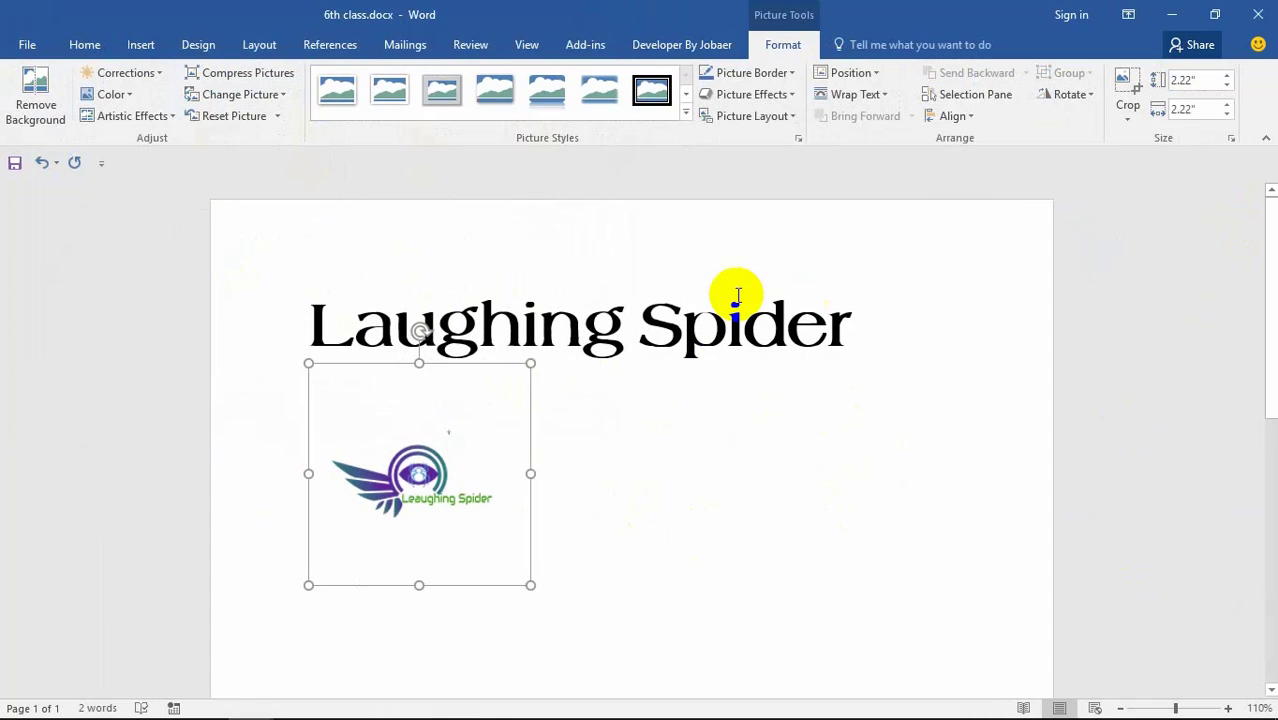
left_click(132, 116)
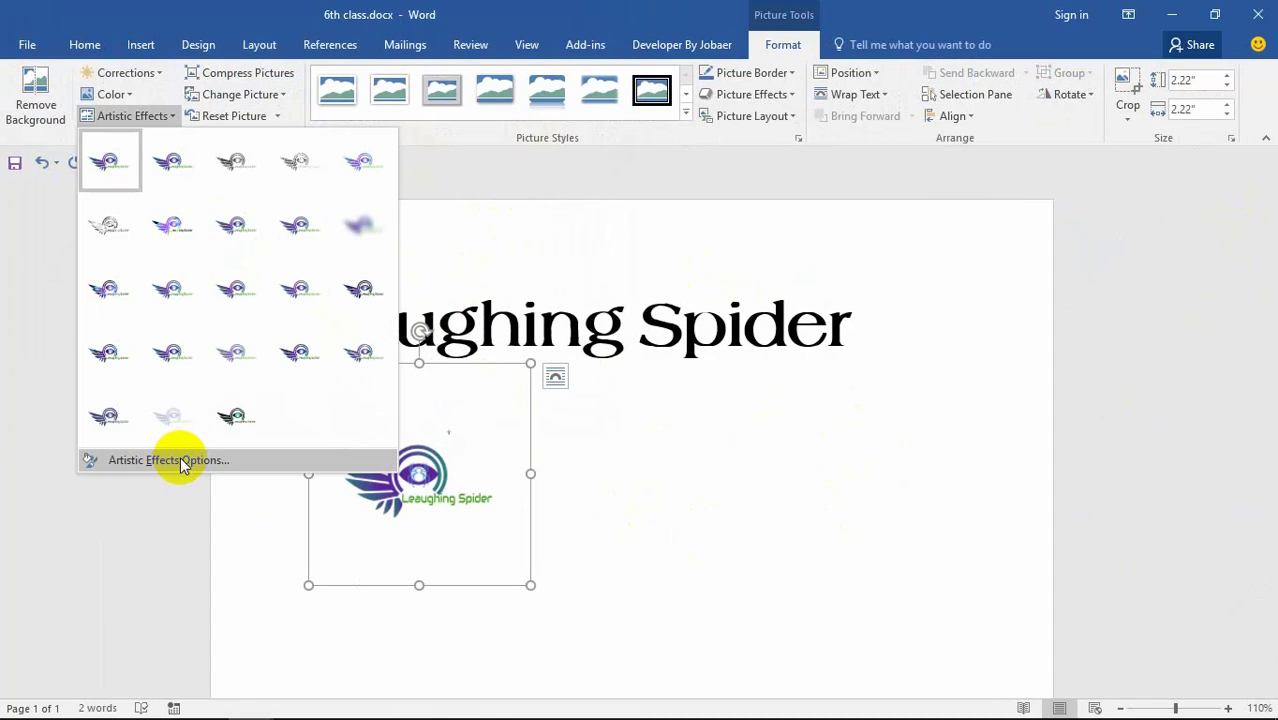
left_click(168, 460)
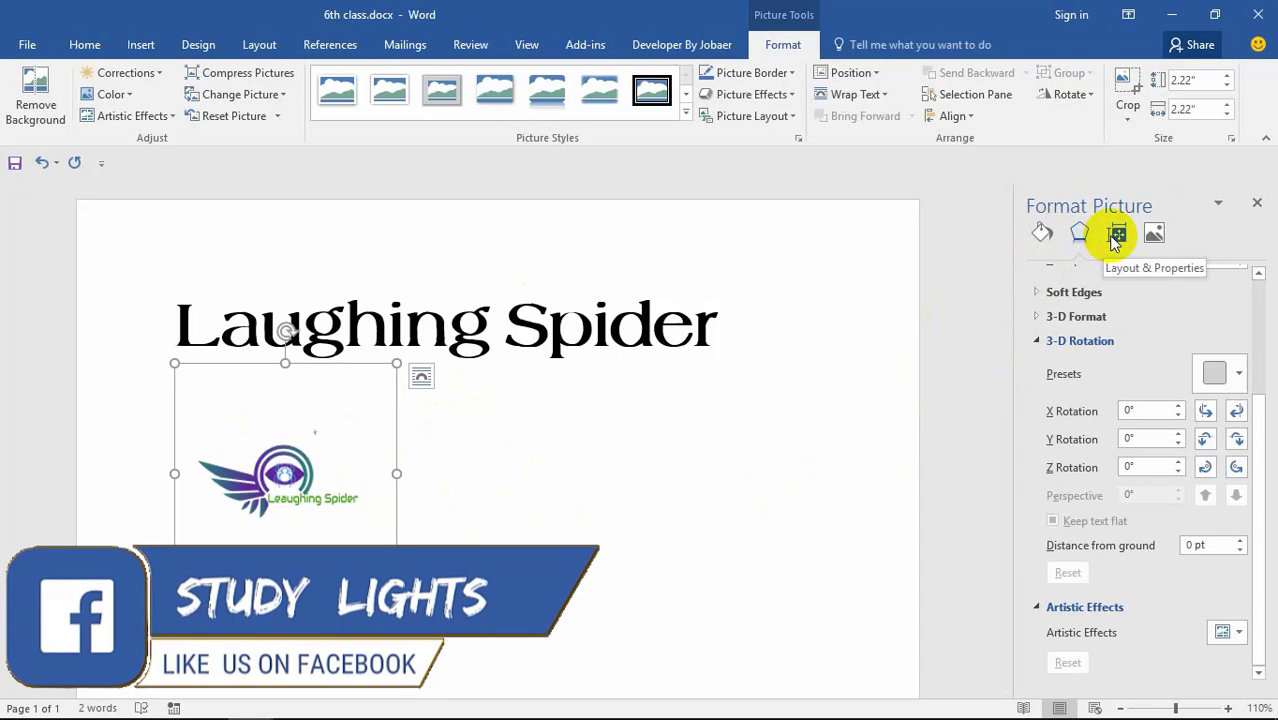
left_click(1045, 238)
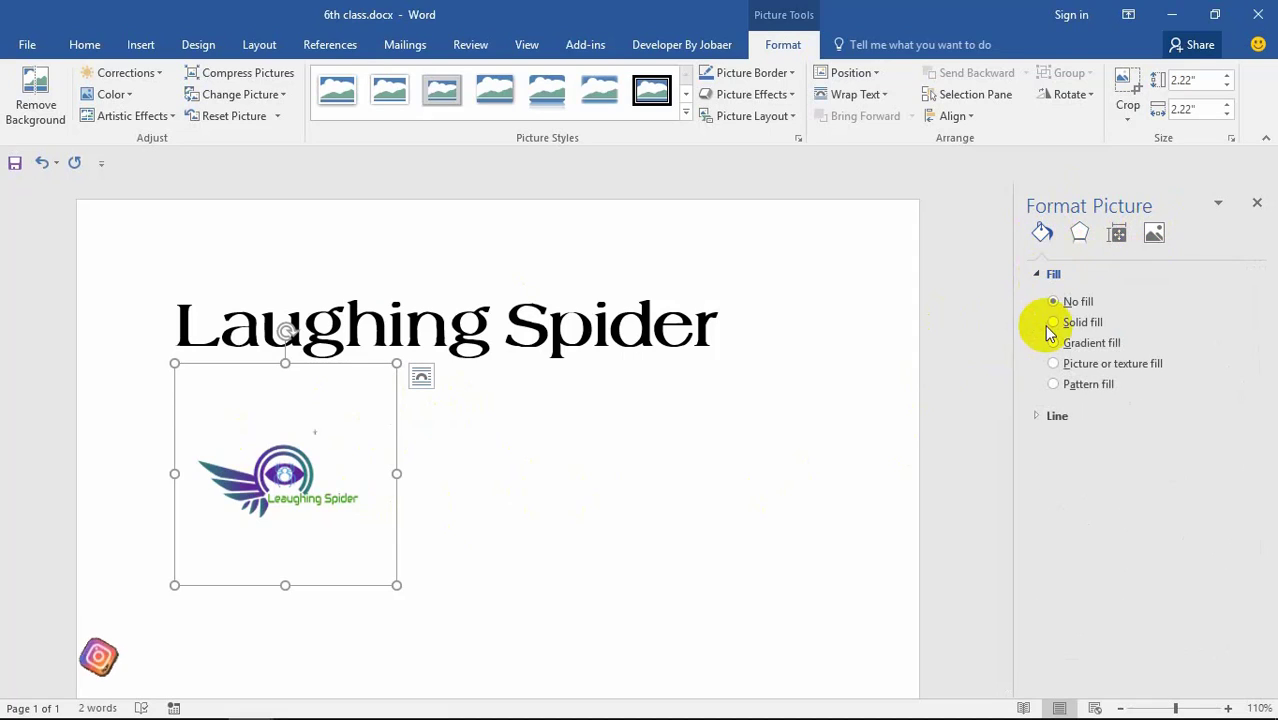
left_click(1082, 322)
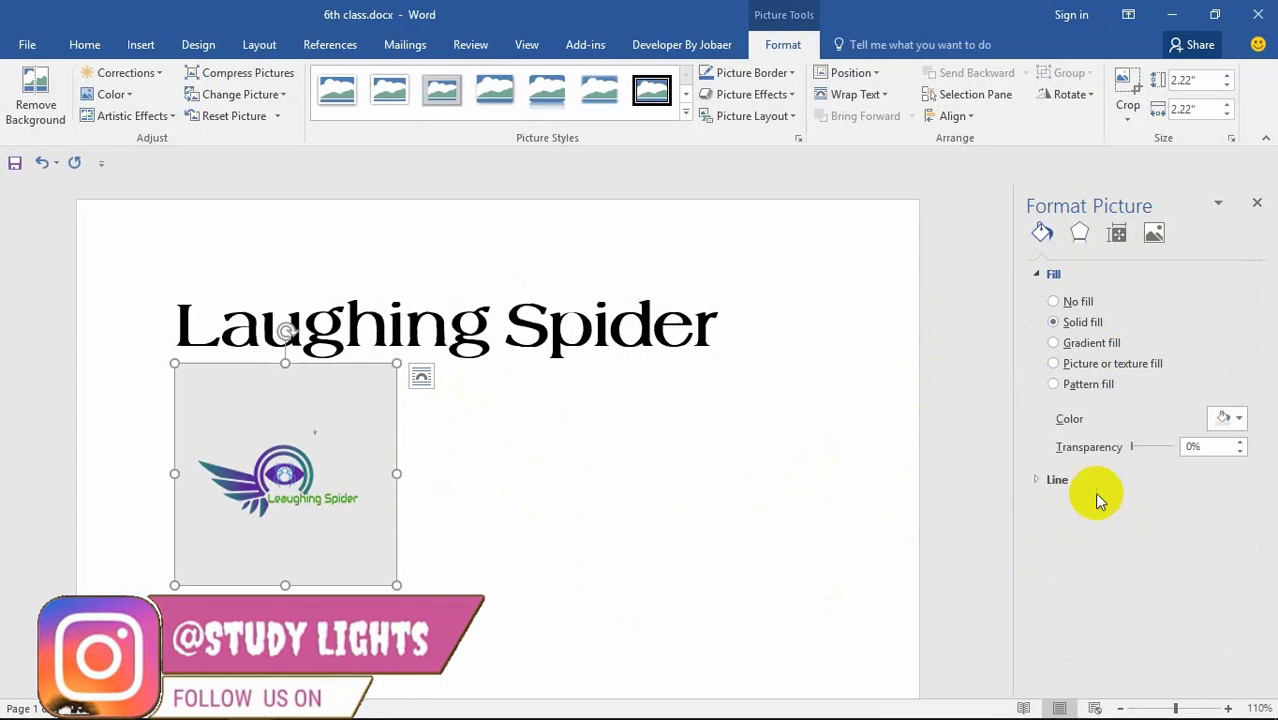
left_click(1050, 482)
left_click(1078, 526)
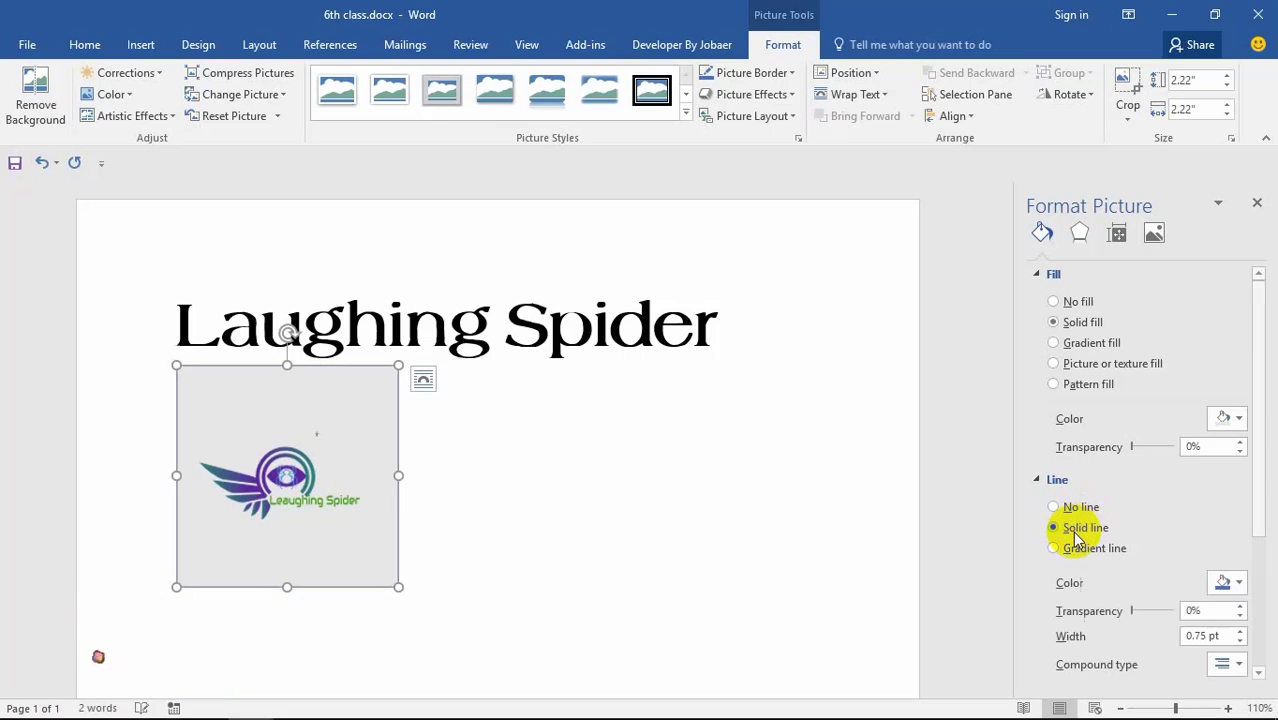
left_click(630, 480)
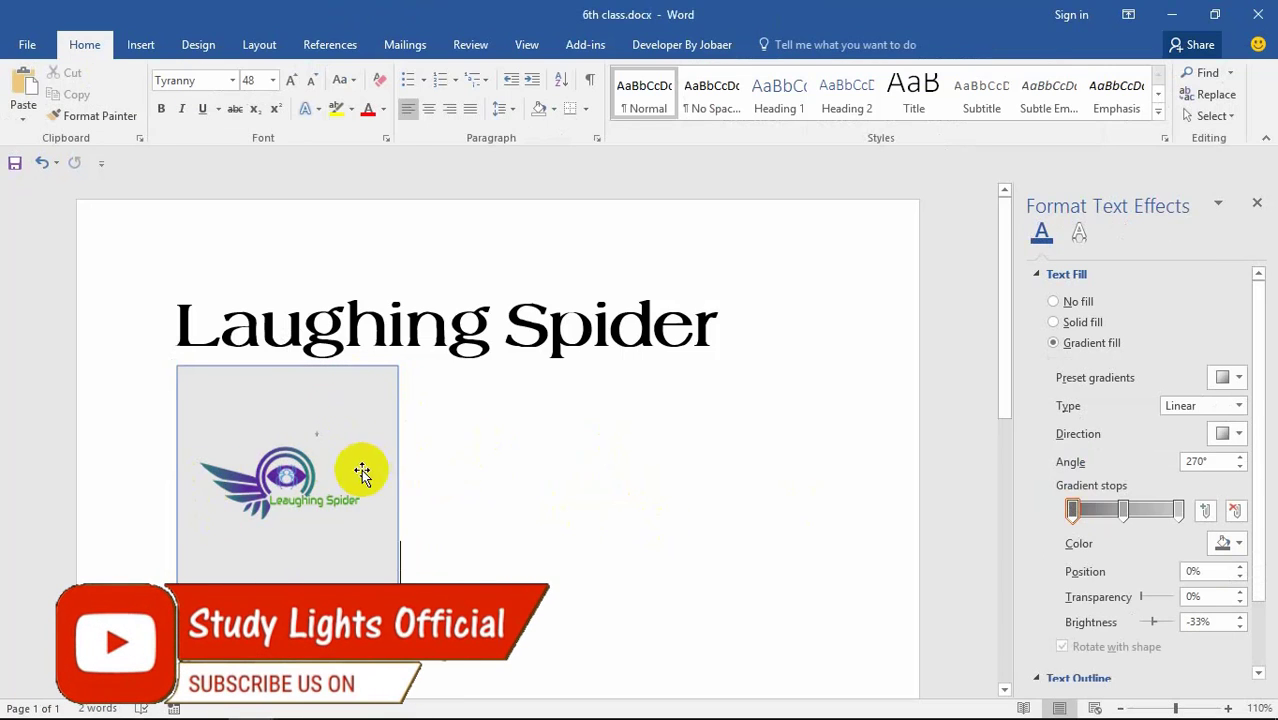
left_click(308, 465)
scroll(1061, 322, "down", 2)
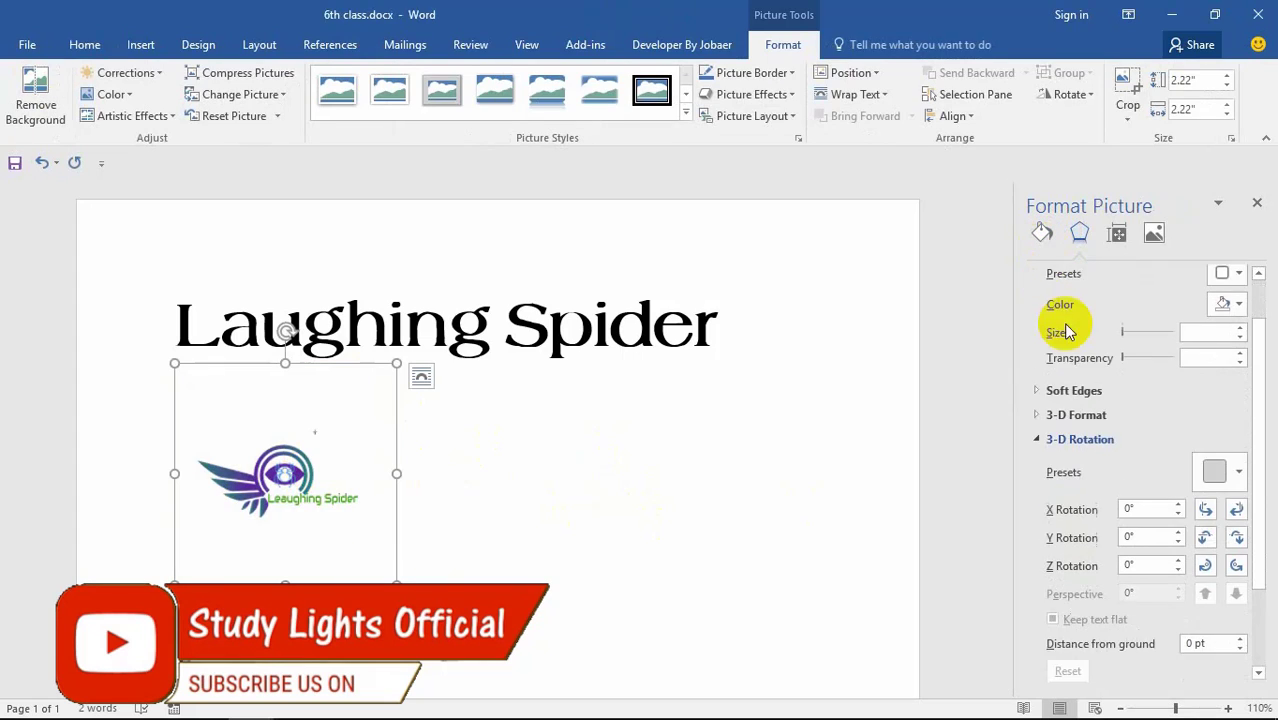
scroll(1073, 294, "up", 1)
scroll(1108, 430, "down", 3)
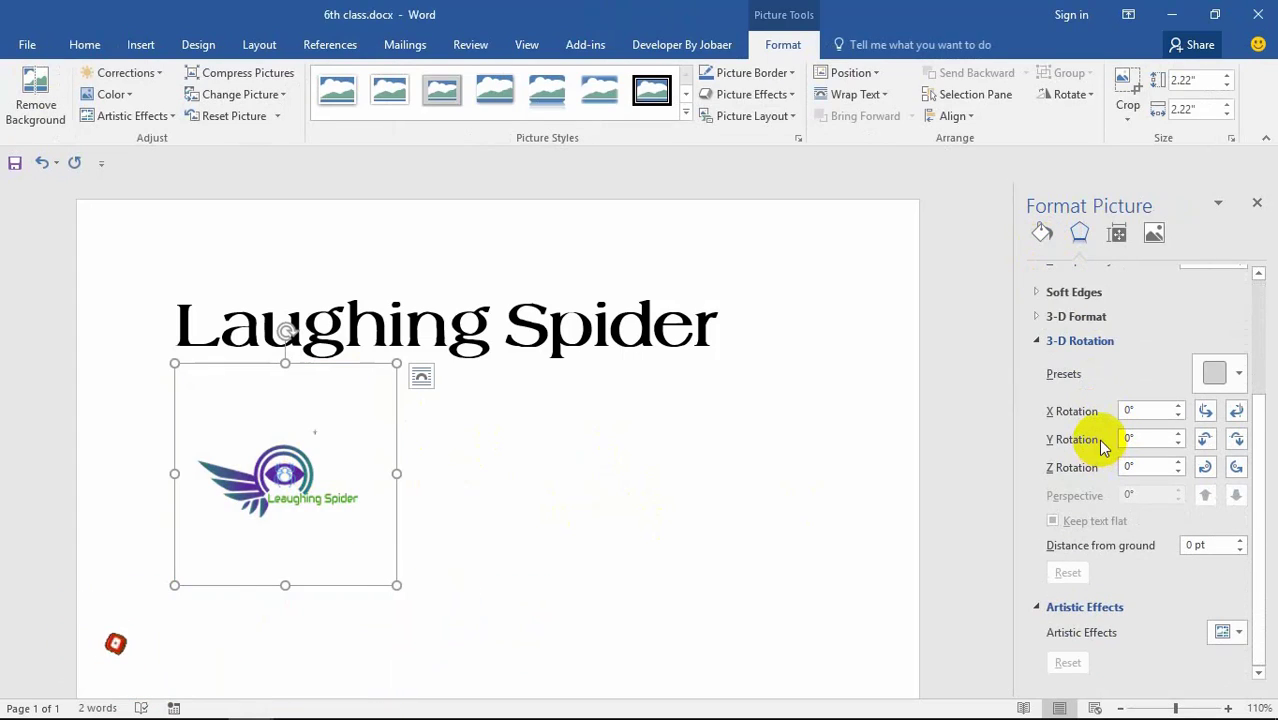
scroll(1104, 430, "up", 1)
scroll(1100, 425, "up", 3)
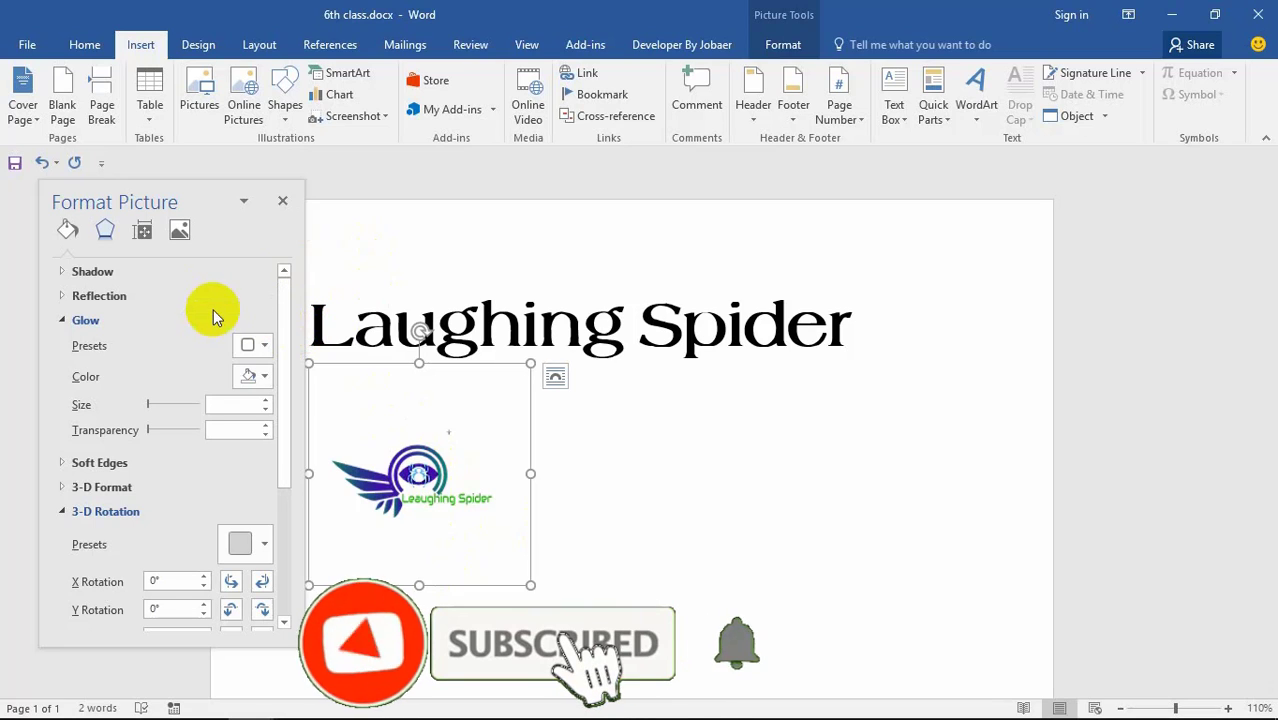
Step: Lower the logo's brightness and contrast to 35%, then reset them to 0%
left_click(184, 236)
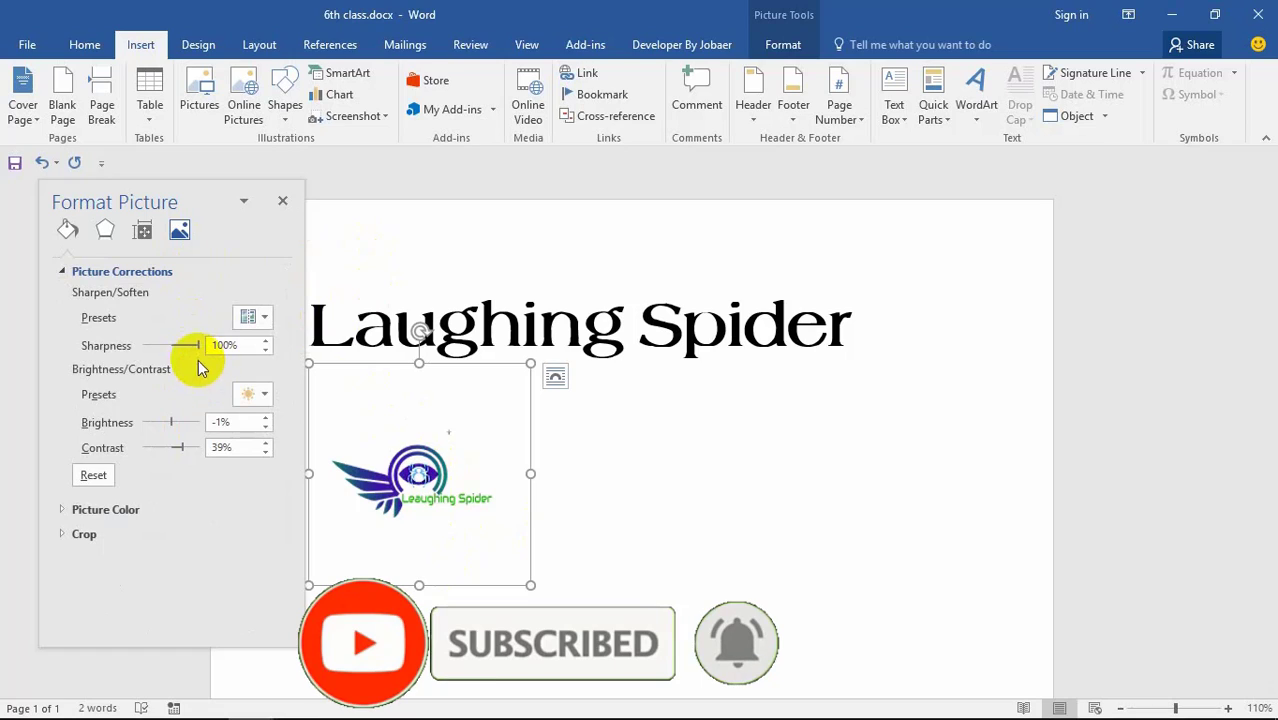
mouse_move(165, 423)
left_mouse_down()
mouse_move(188, 428)
mouse_move(143, 428)
left_mouse_up()
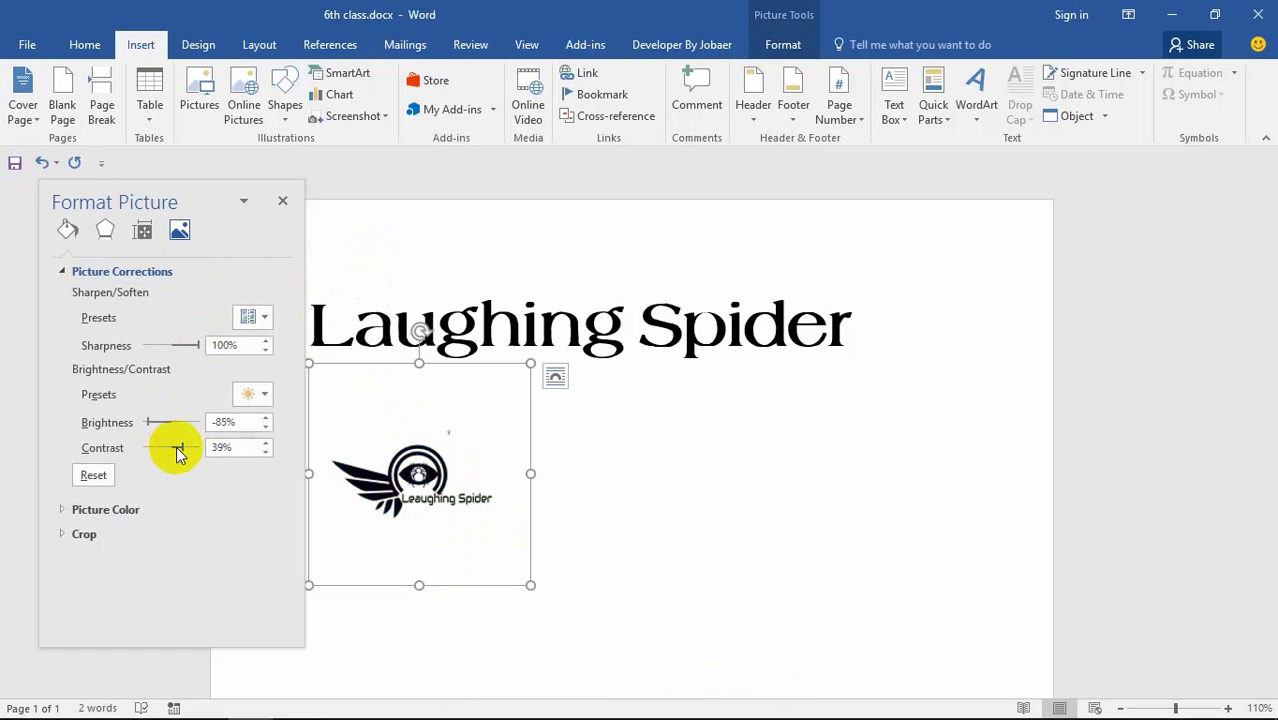
left_click(139, 441)
left_click(172, 448)
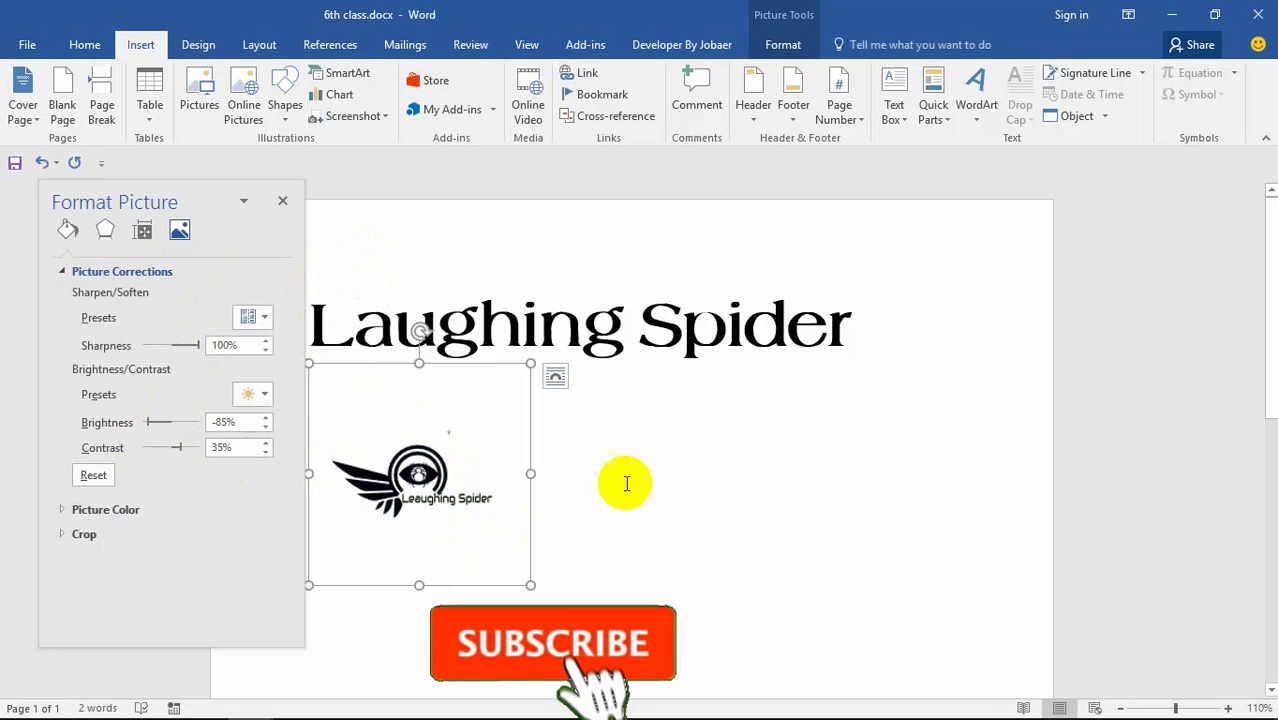
left_click(93, 478)
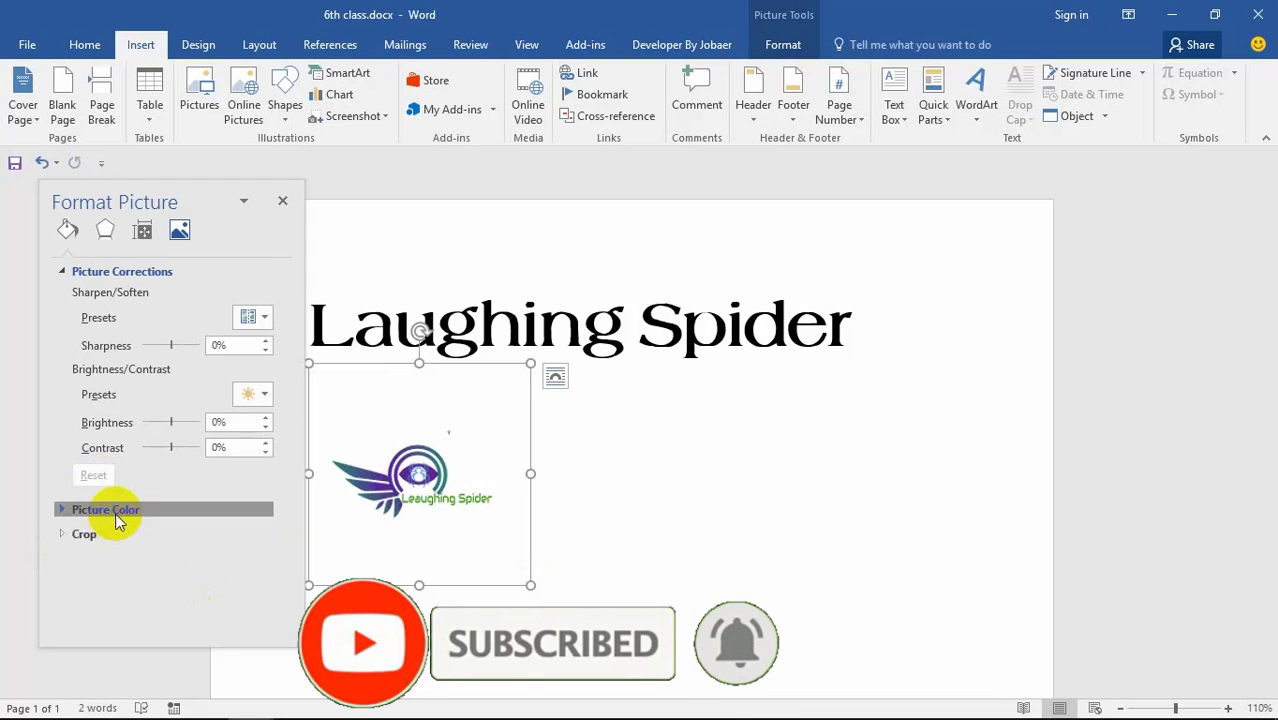
Step: Drain the logo's colour saturation, then delete the picture
left_click(118, 511)
scroll(215, 537, "down", 1)
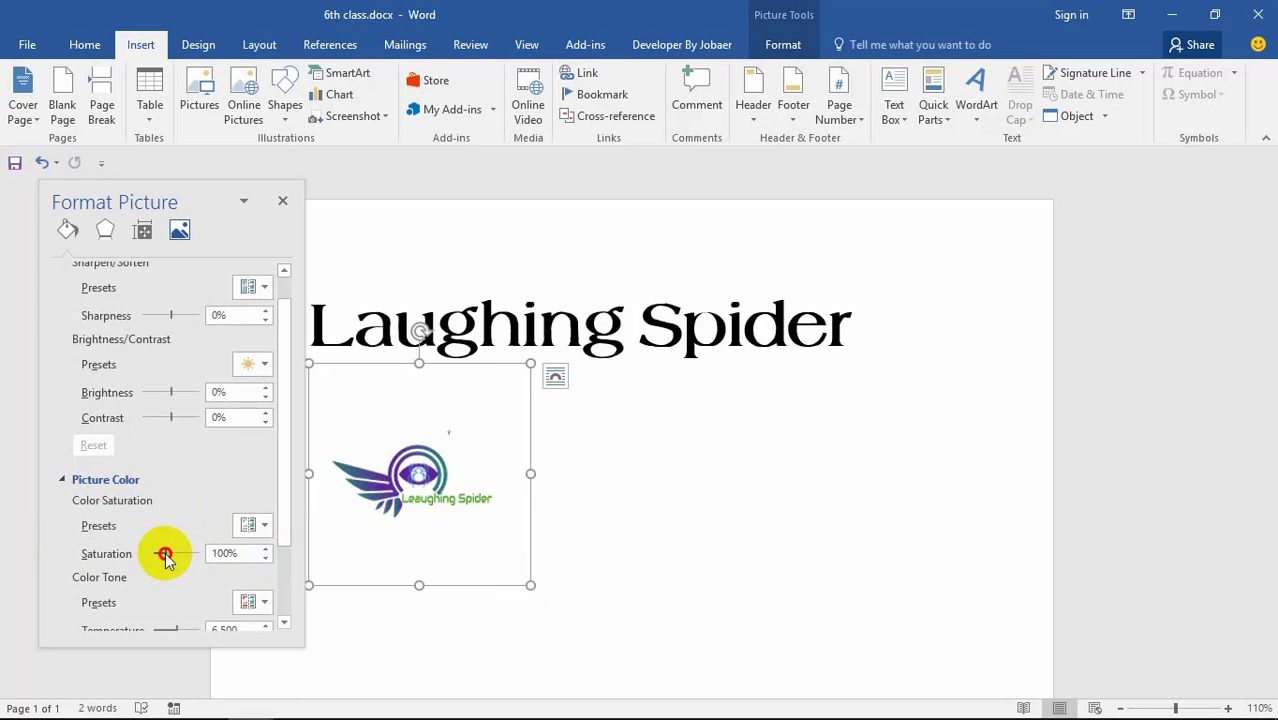
left_click_drag(165, 556, 128, 608)
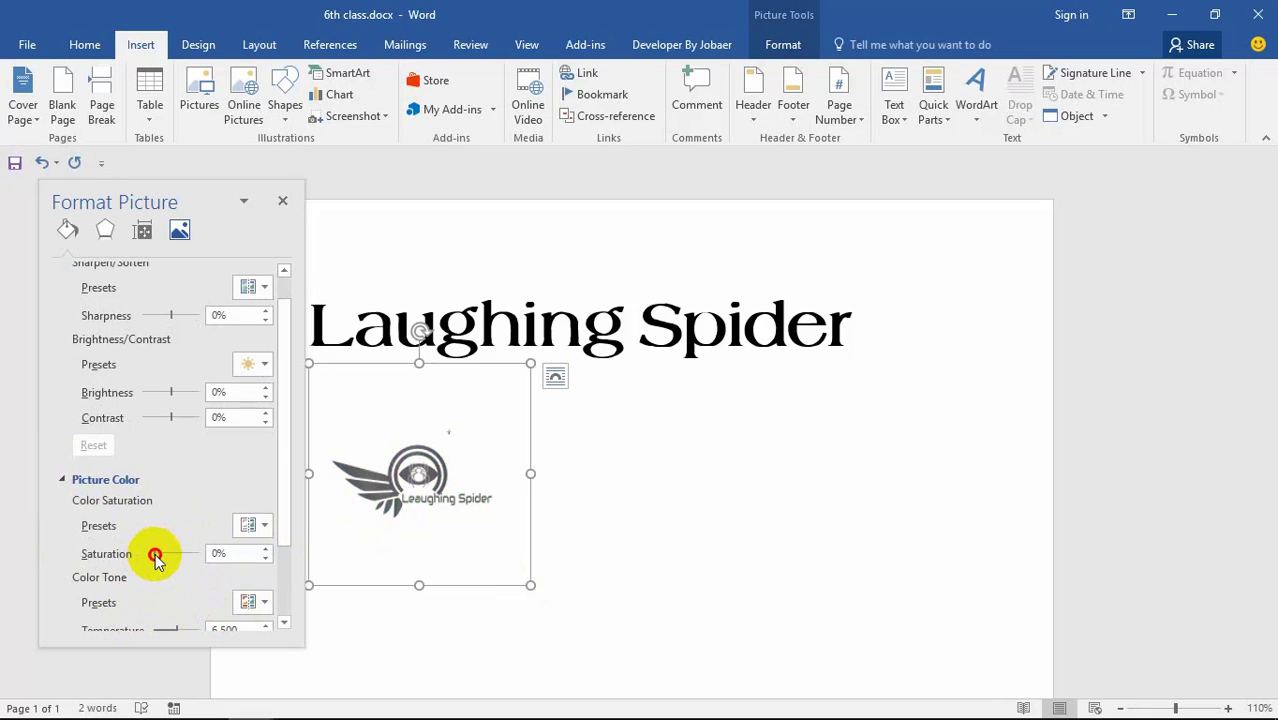
left_click_drag(152, 555, 177, 565)
scroll(184, 579, "down", 4)
scroll(174, 545, "down", 2)
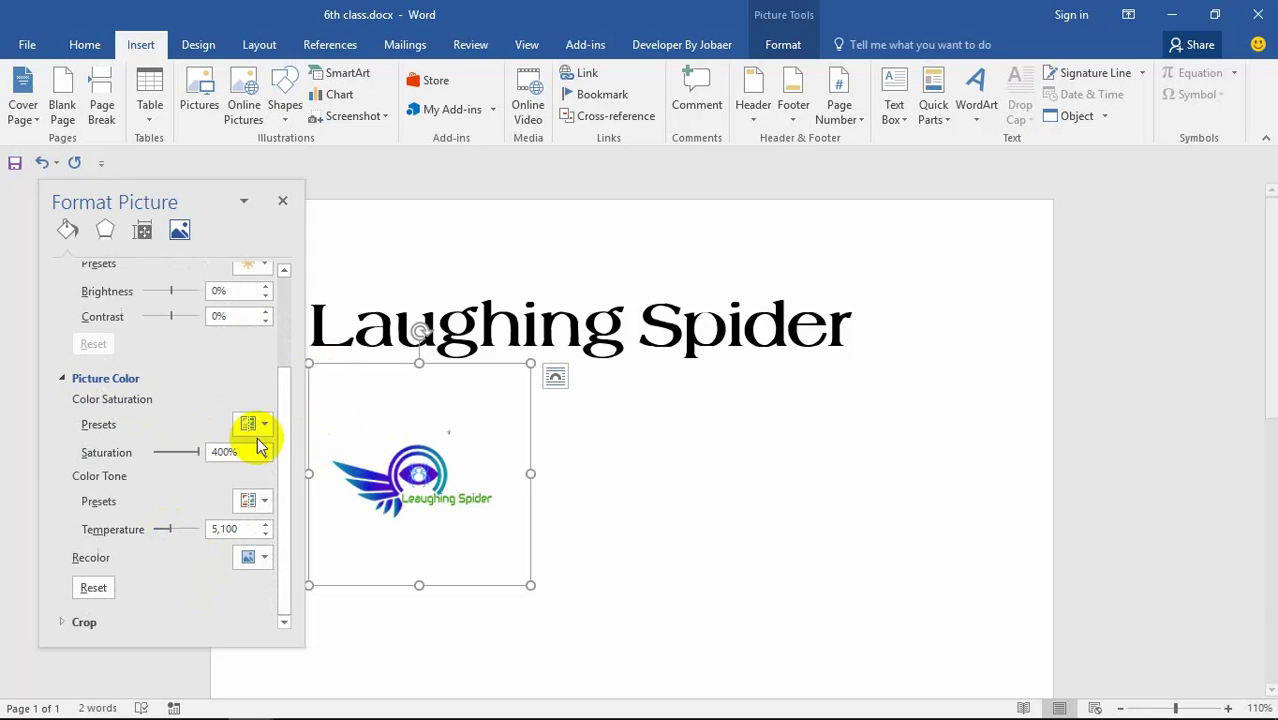
scroll(240, 425, "up", 6)
key("Delete")
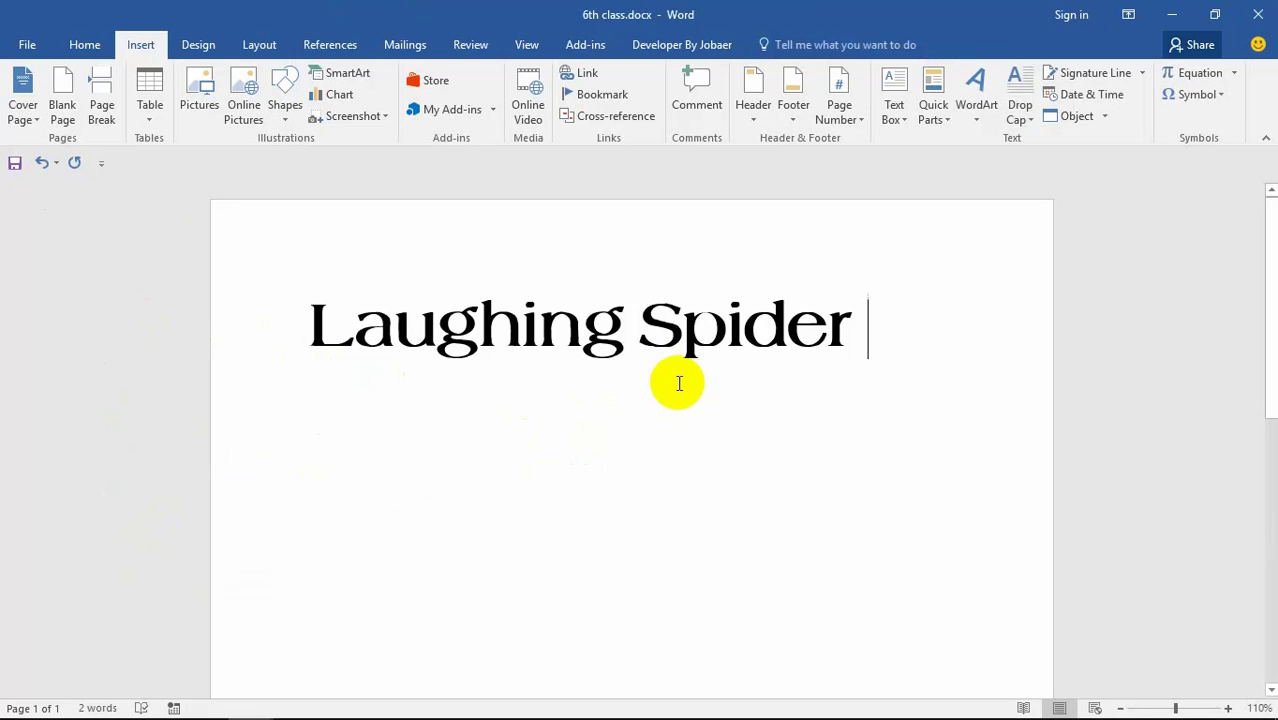
left_click(237, 115)
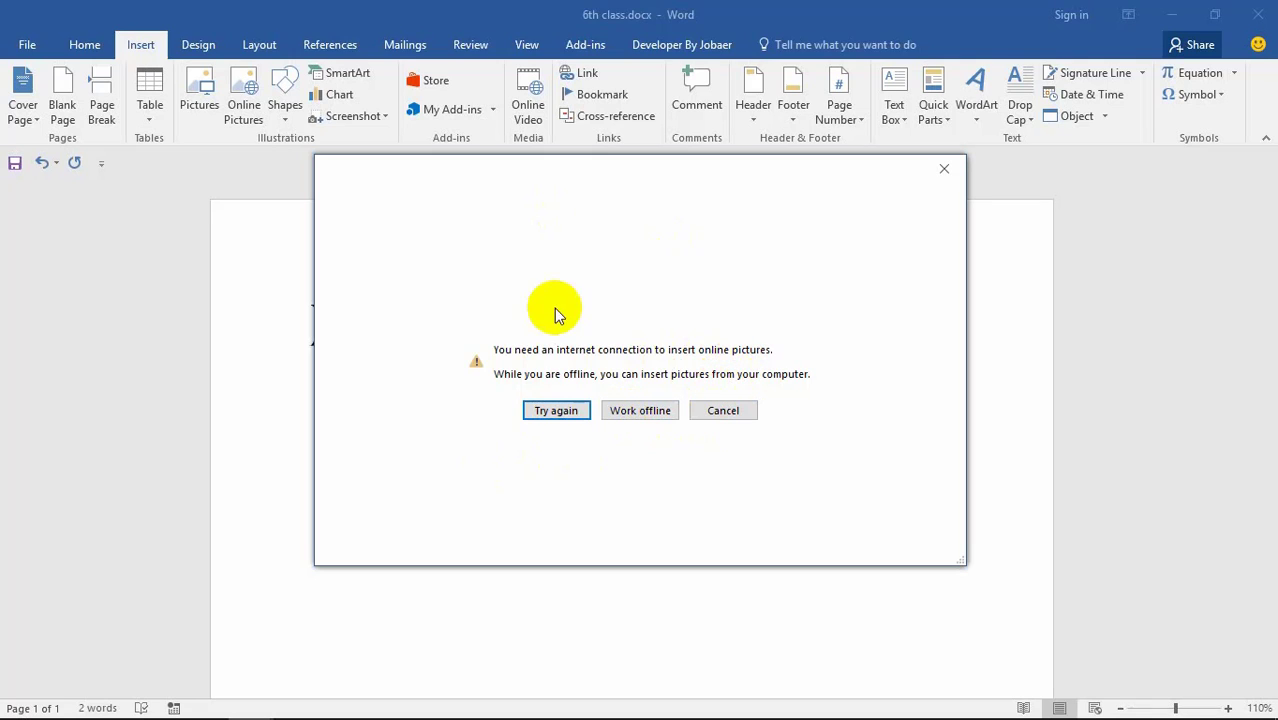
mouse_move(348, 184)
left_mouse_down()
mouse_move(425, 180)
mouse_move(364, 193)
left_mouse_up()
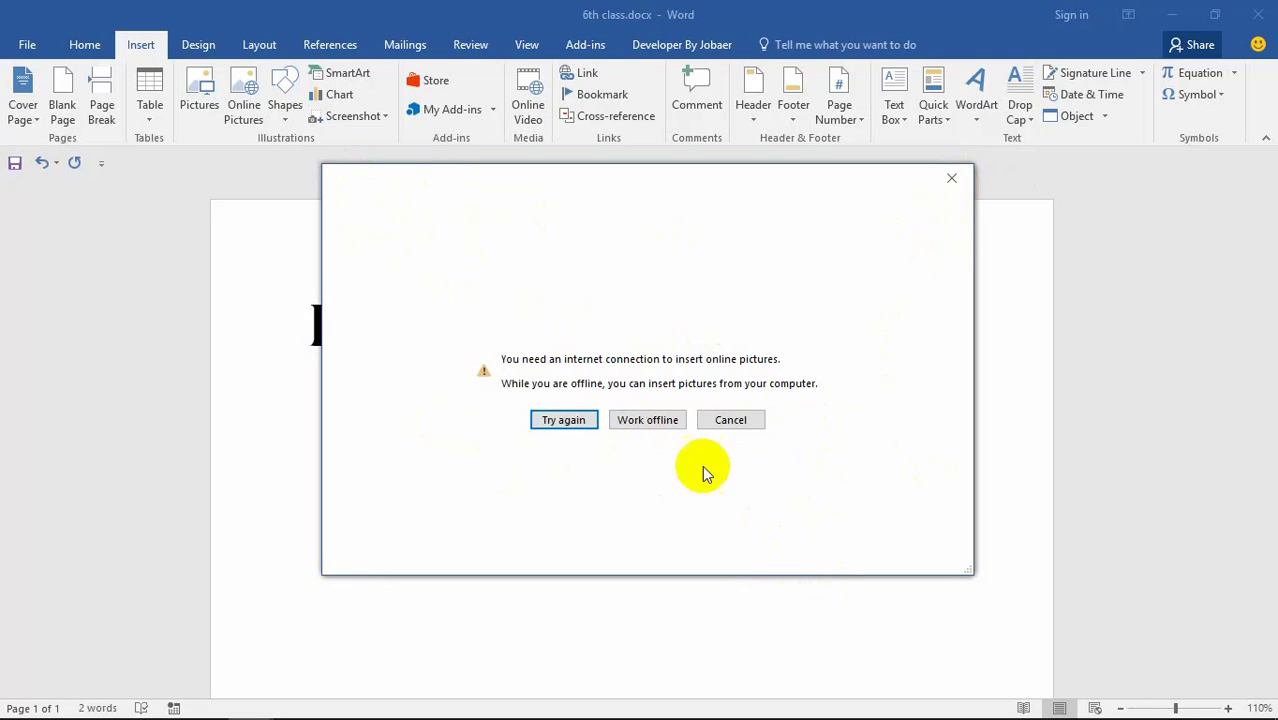
left_click(650, 419)
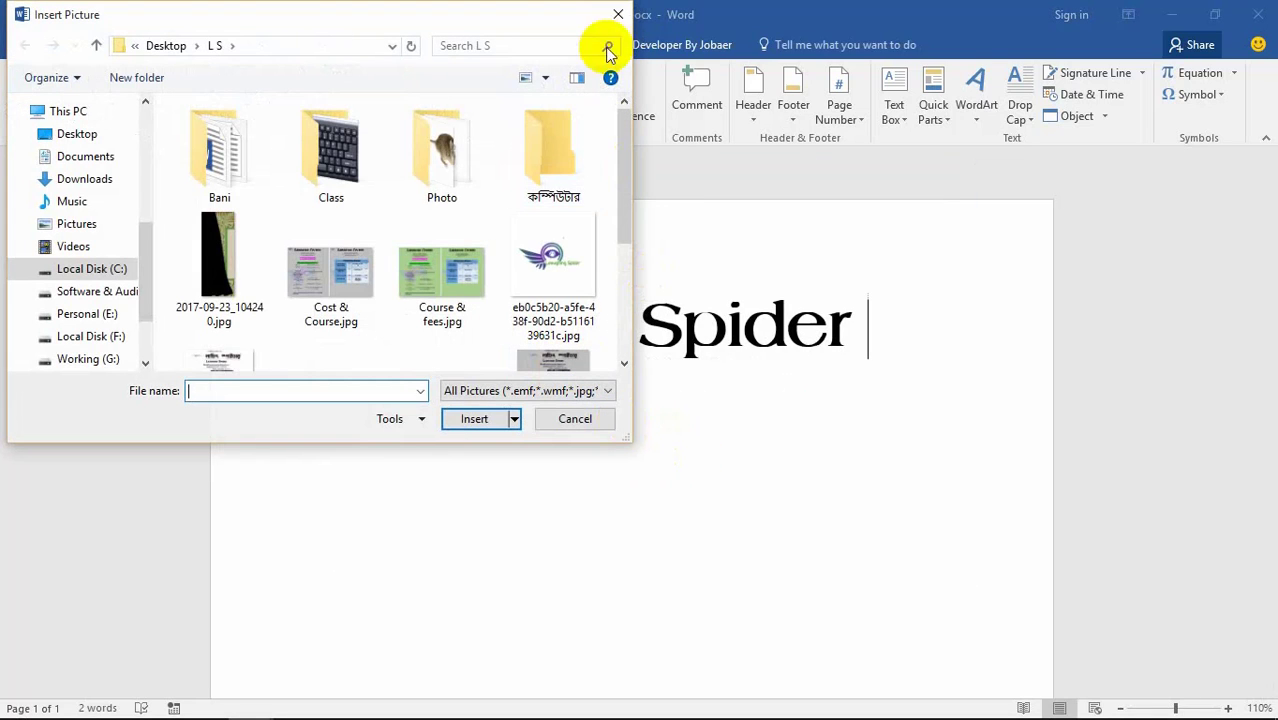
left_click(617, 14)
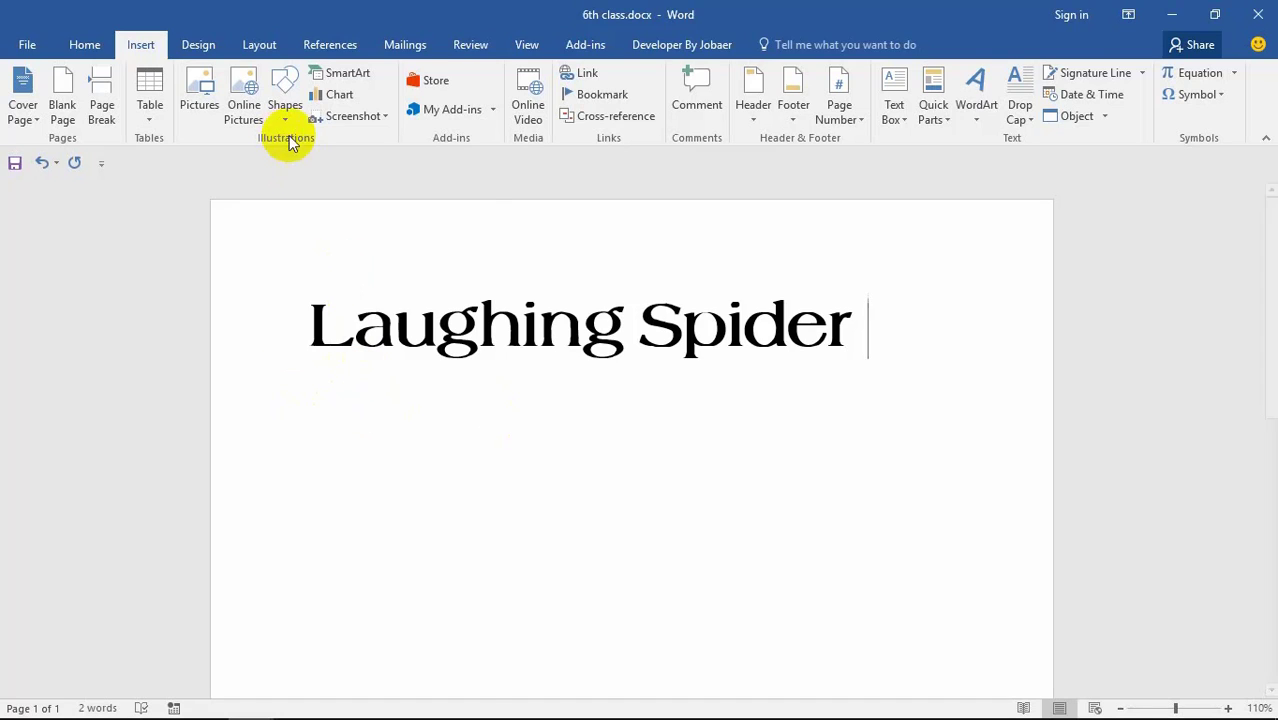
Step: Draw a rounded rectangle shape beneath the Laughing Spider title
left_click(285, 90)
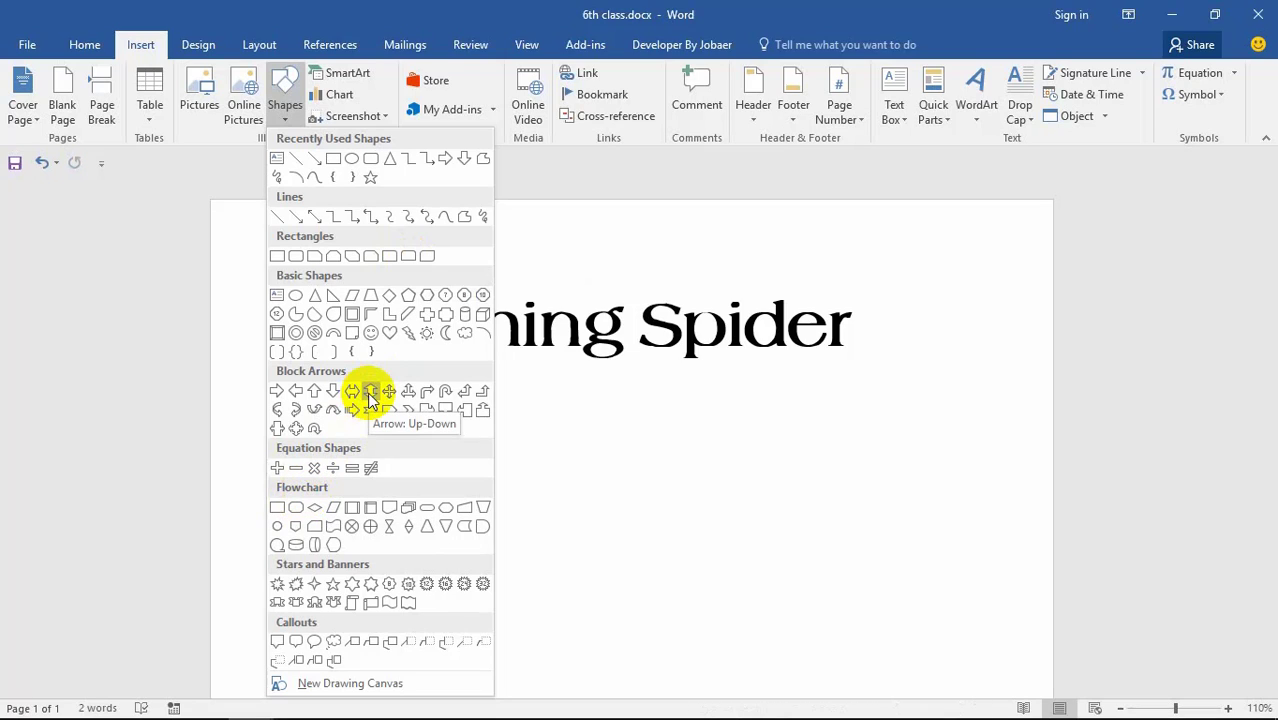
left_click(406, 256)
left_click_drag(380, 403, 765, 533)
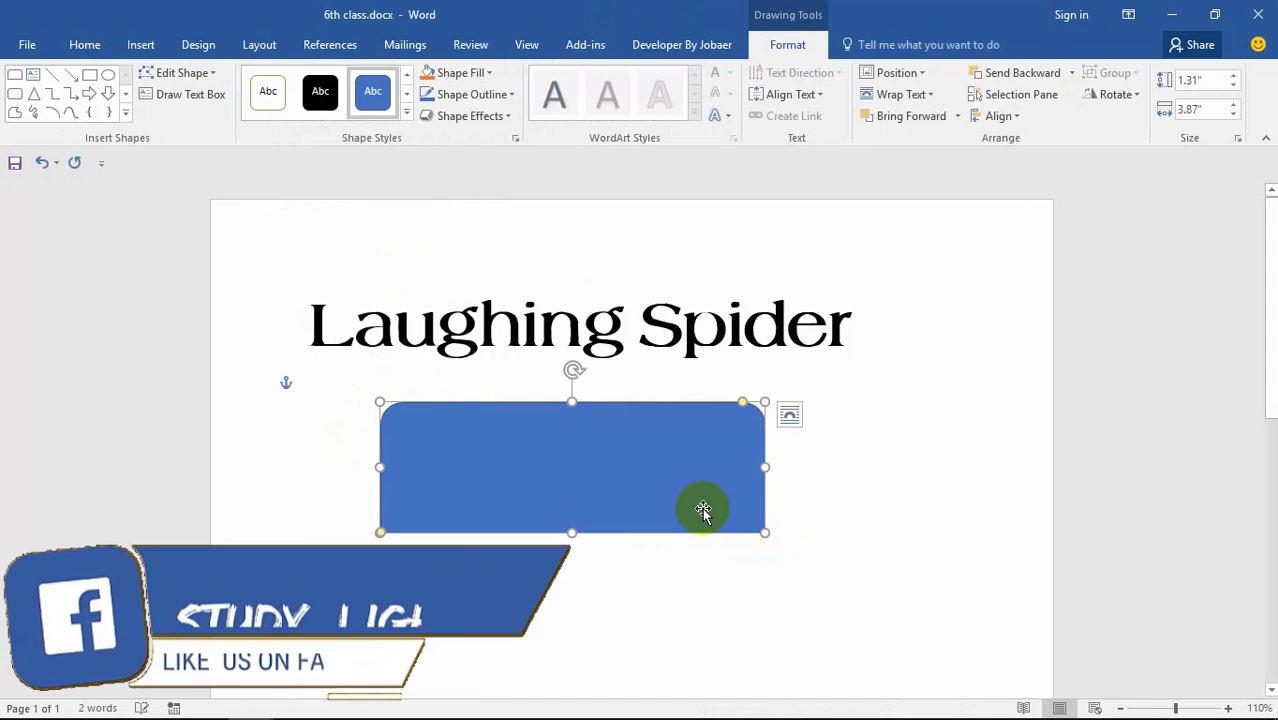
Step: Try shape styles, then fill the rectangle light green and set its outline colour
left_click(530, 495)
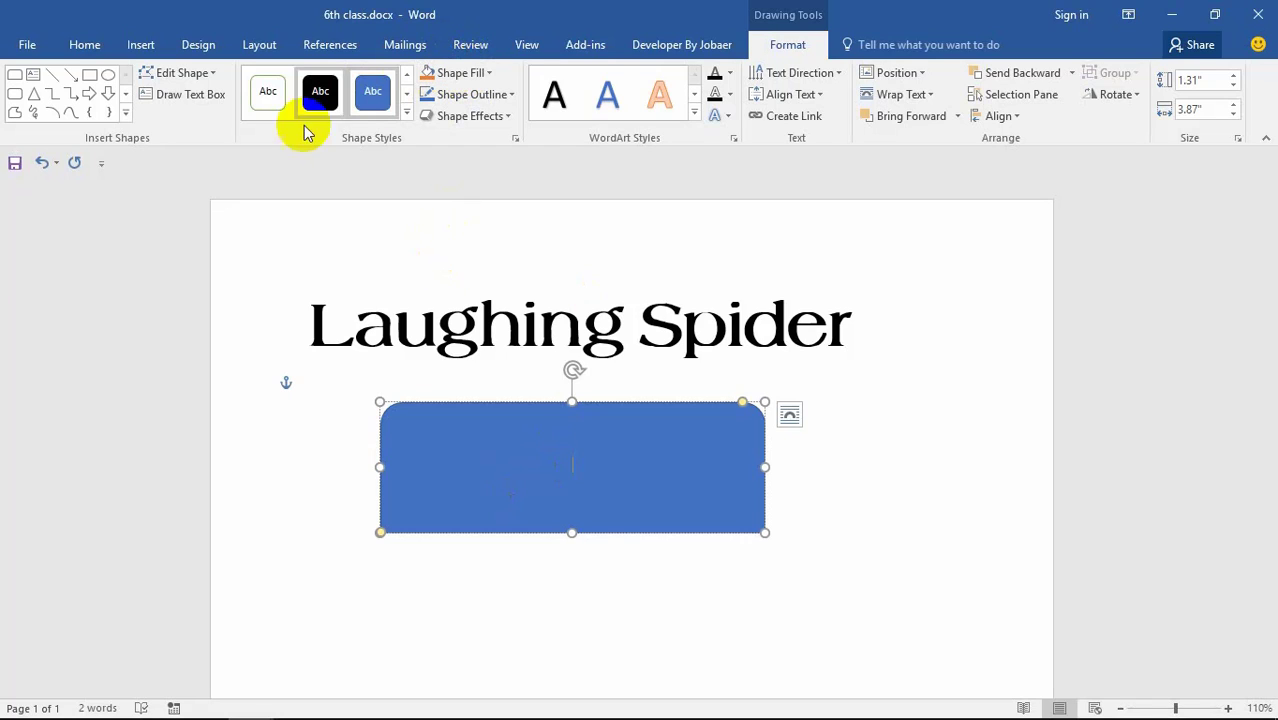
left_click(272, 106)
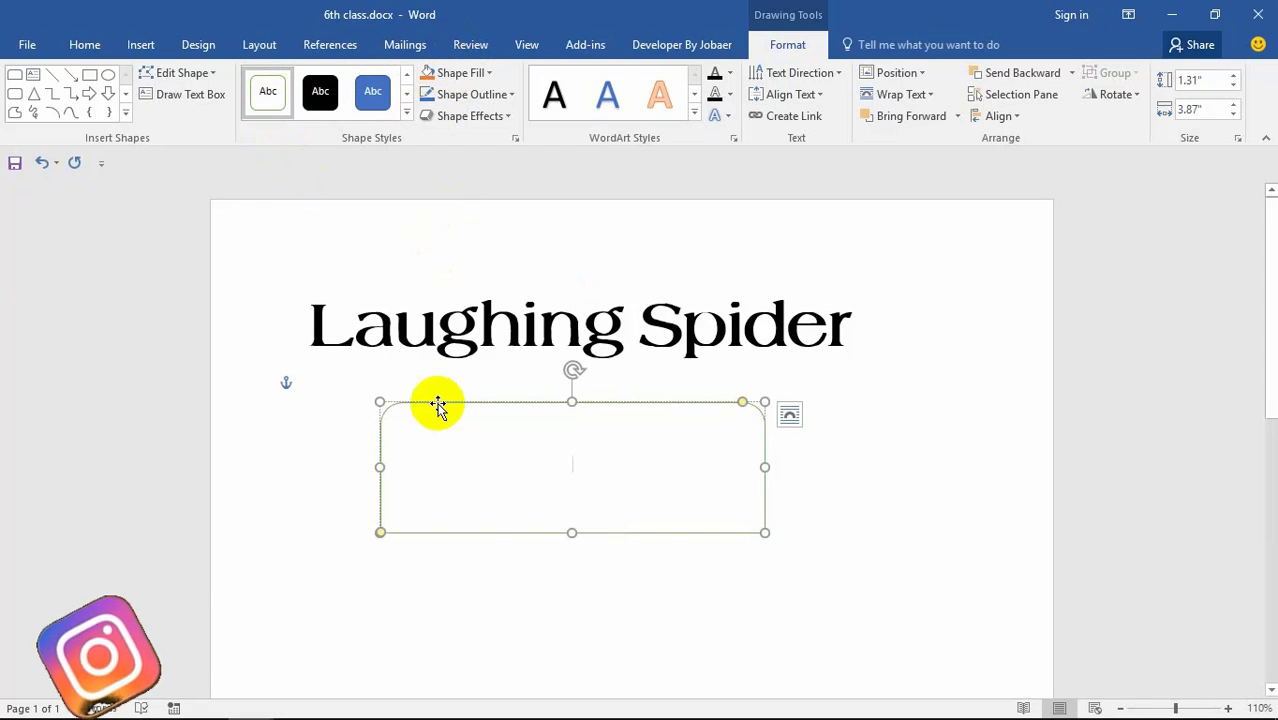
left_click(372, 91)
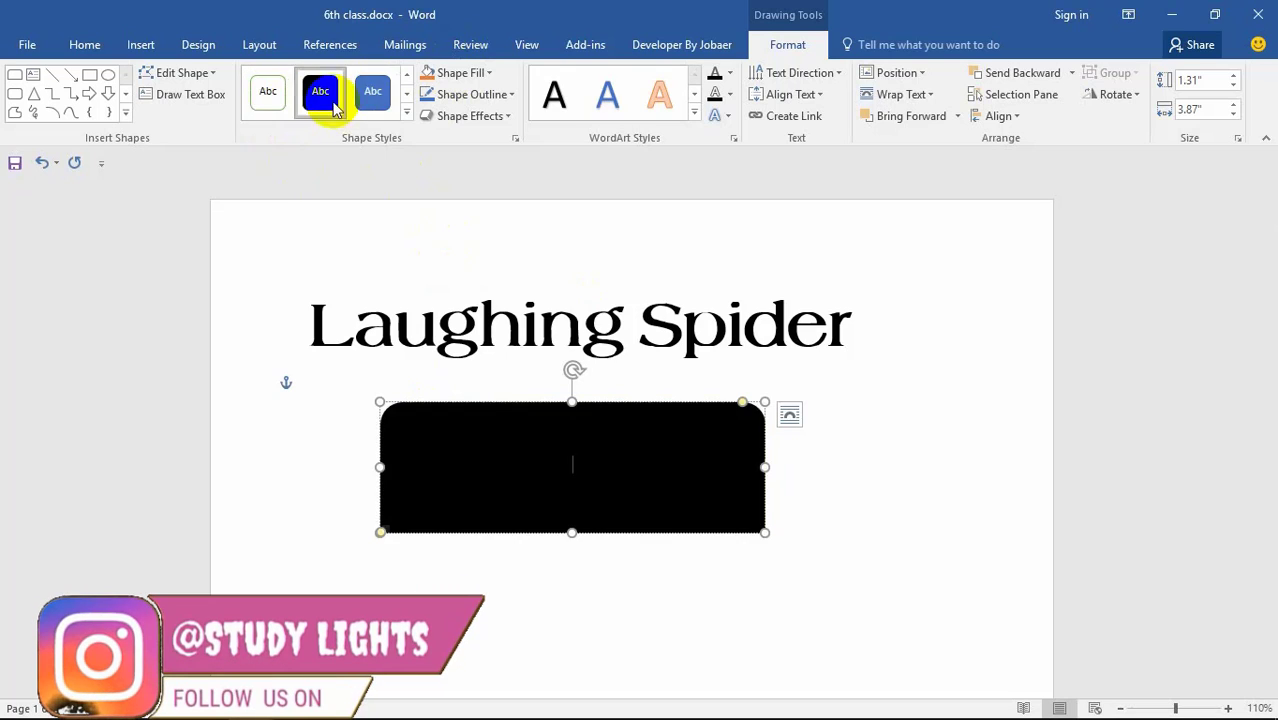
left_click(456, 72)
left_click(490, 219)
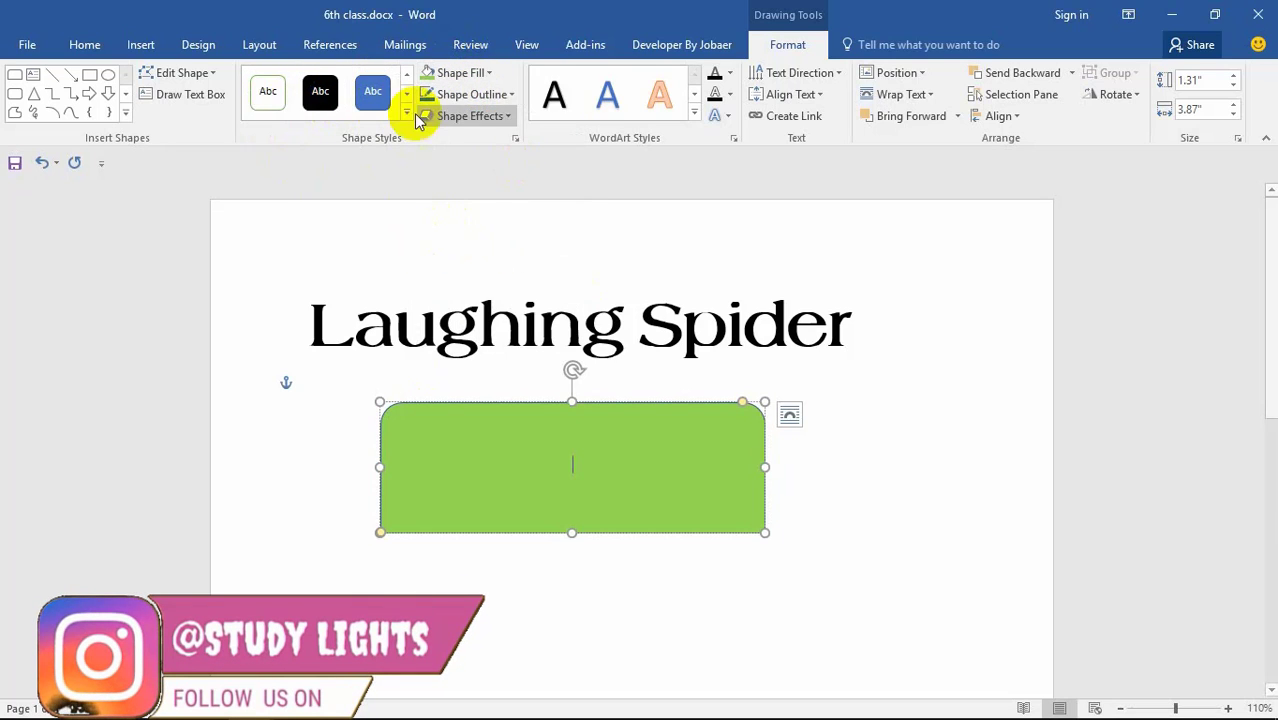
left_click(455, 94)
left_click(506, 200)
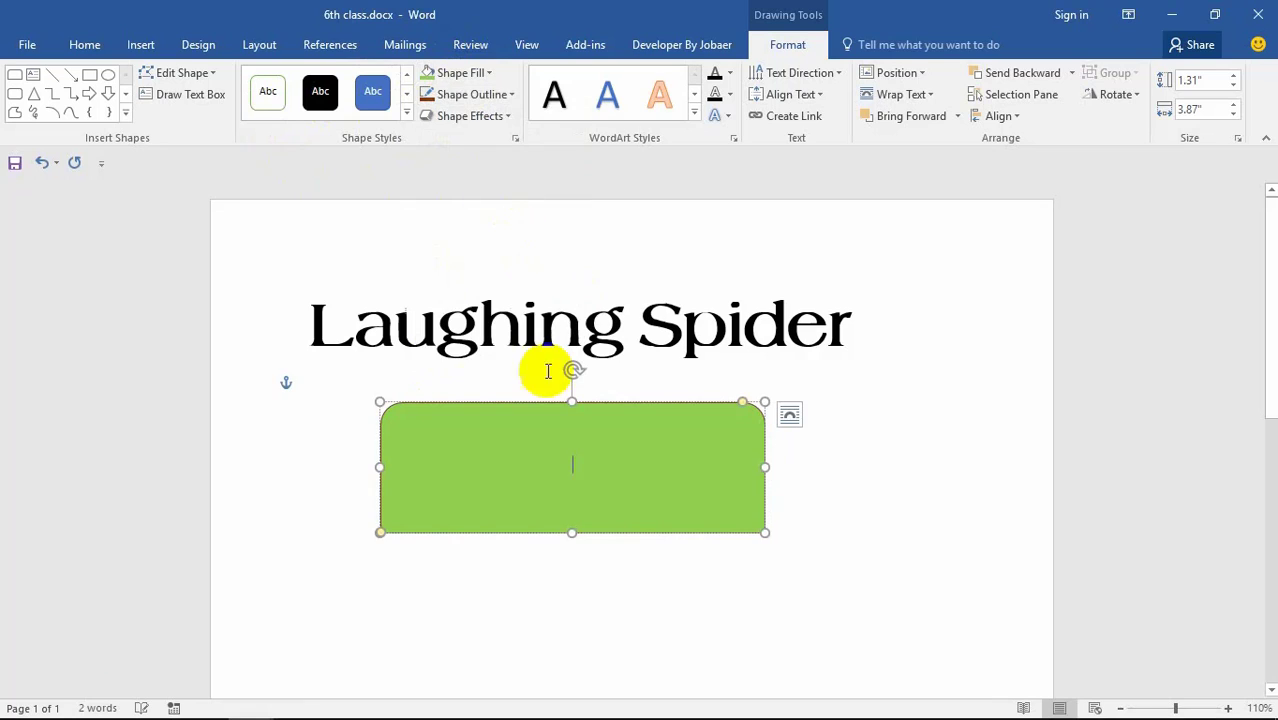
Step: Apply a Circle bevel effect to the green shape
left_click(494, 115)
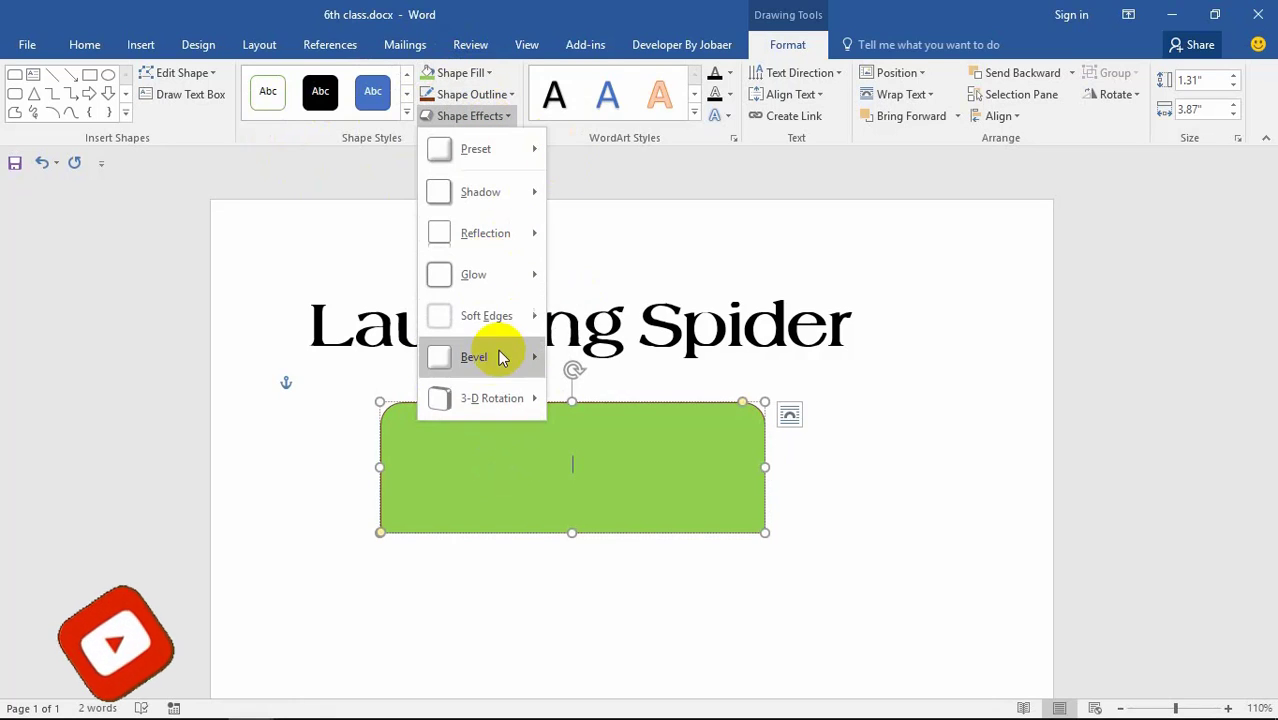
mouse_move(479, 358)
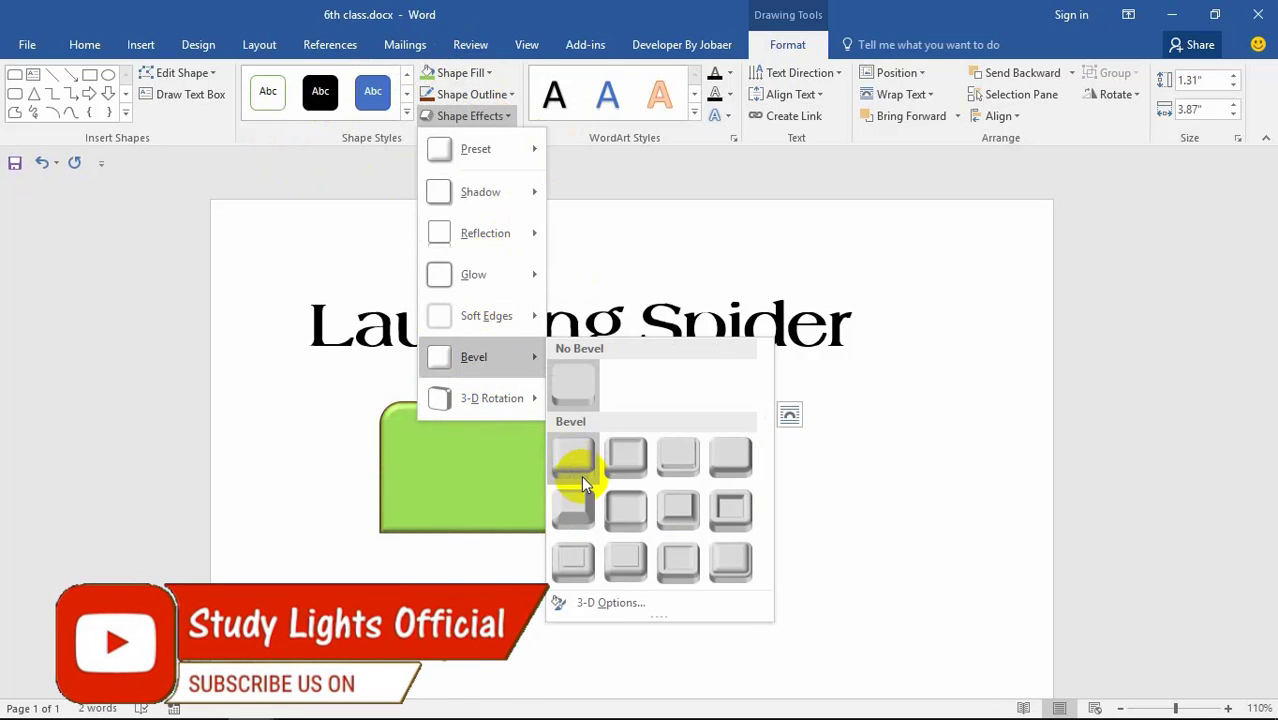
left_click(570, 462)
Step: Label the shape with the text 'Laughing Spider'
left_click(510, 470)
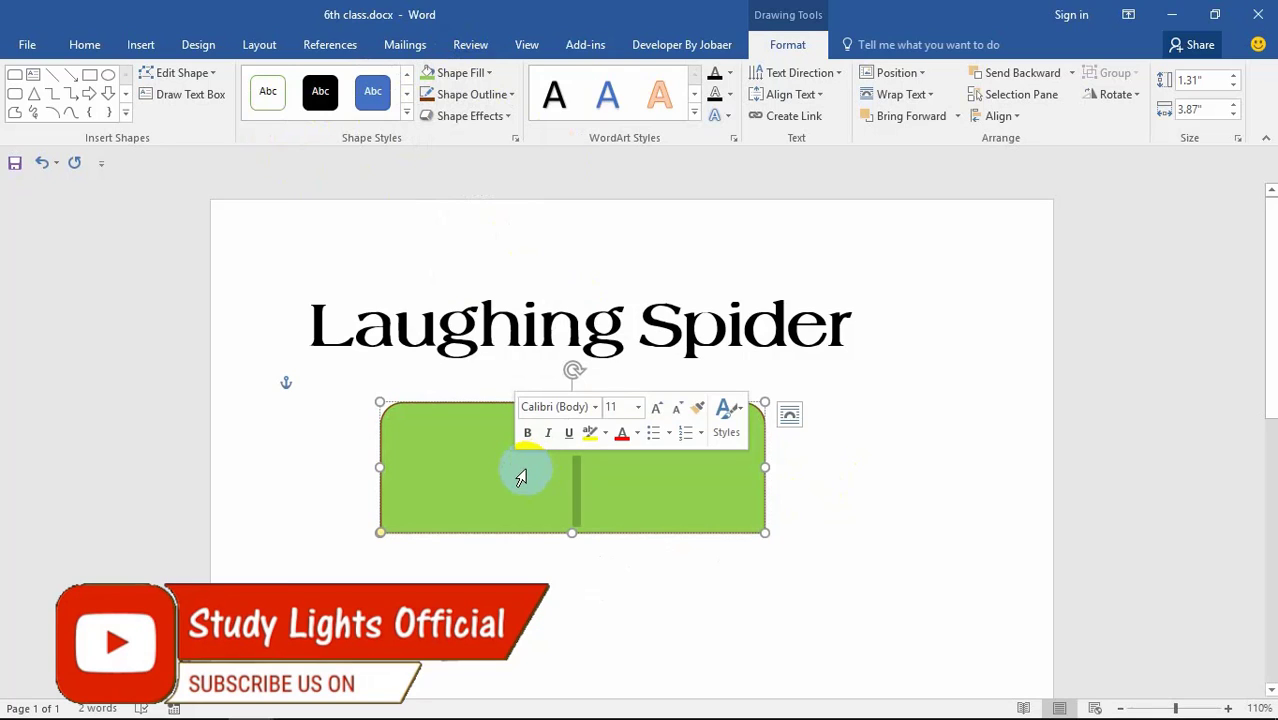
type("Laughing Spider")
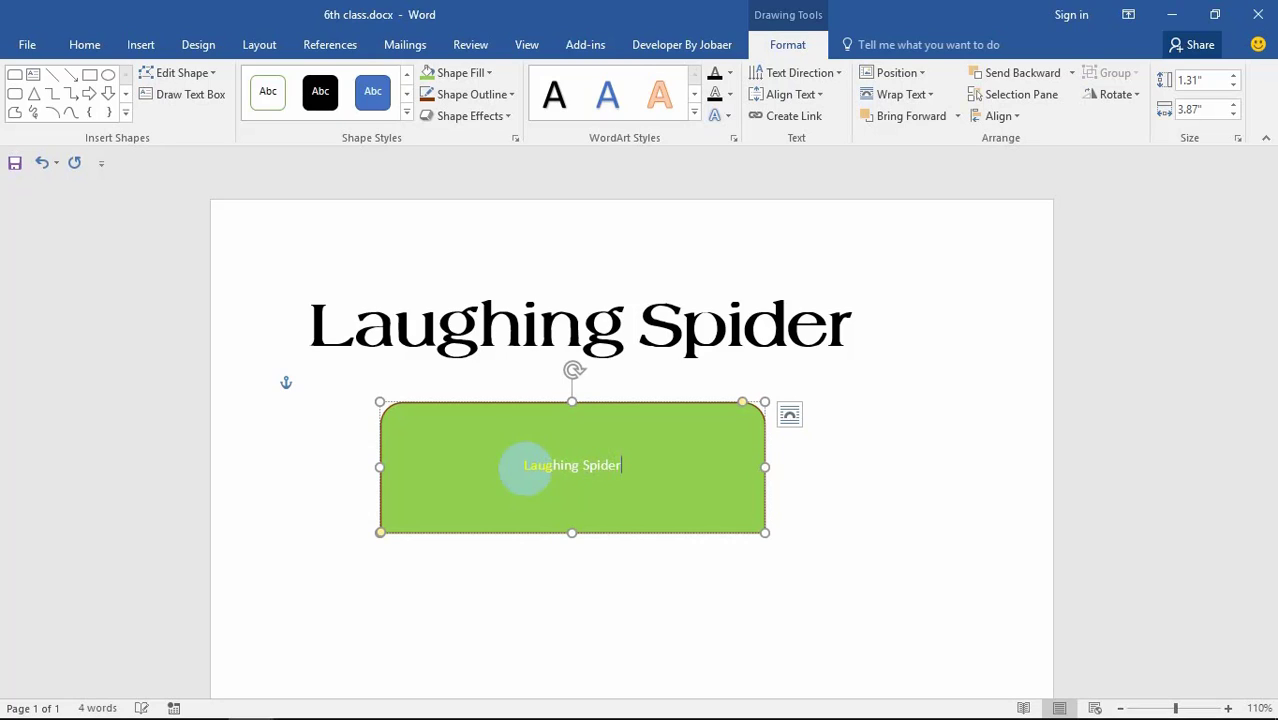
left_click_drag(656, 480, 456, 452)
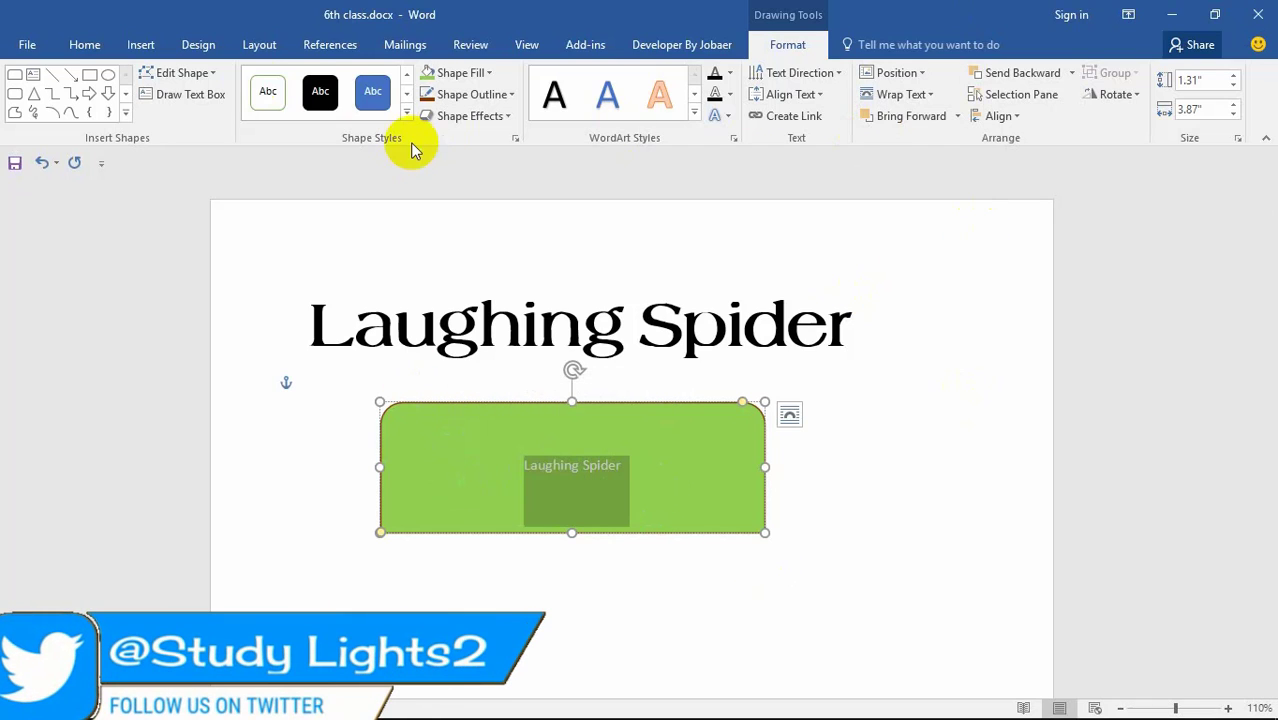
left_click(643, 486)
Step: Select the green shape and browse the Shape Styles gallery without applying a style
scroll(642, 451, "up", 12)
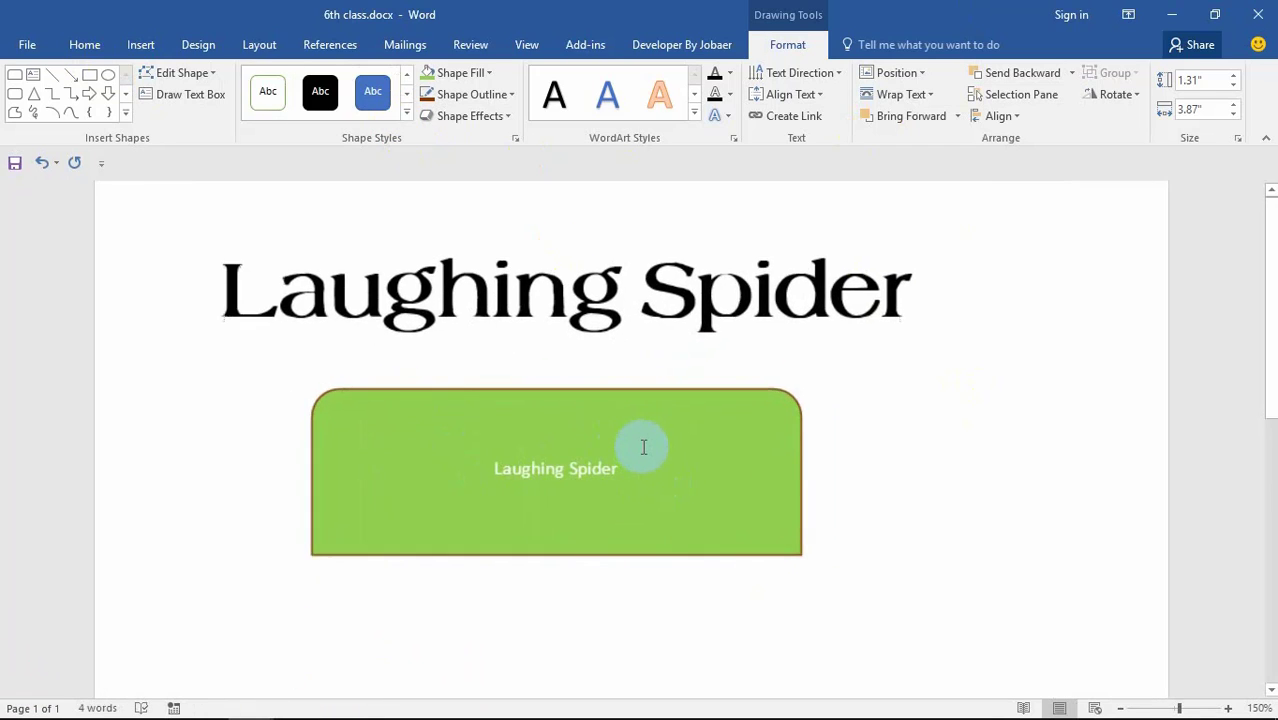
left_click(652, 427)
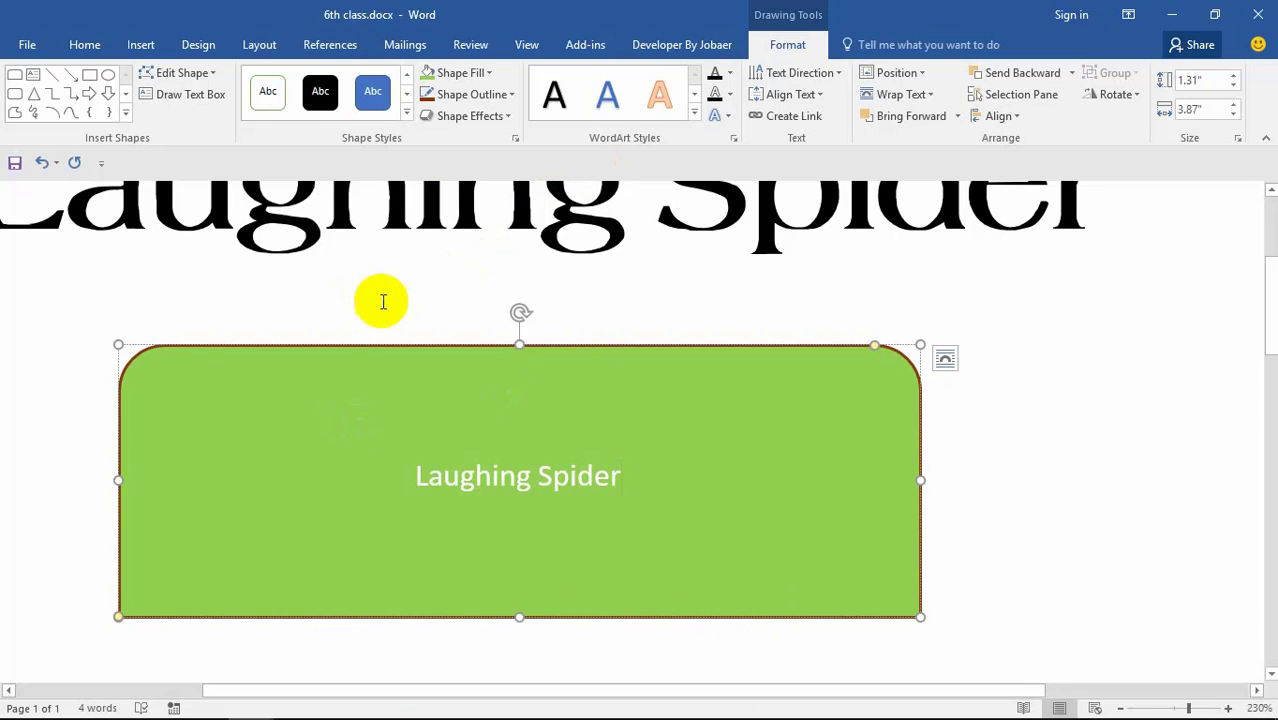
left_click(406, 116)
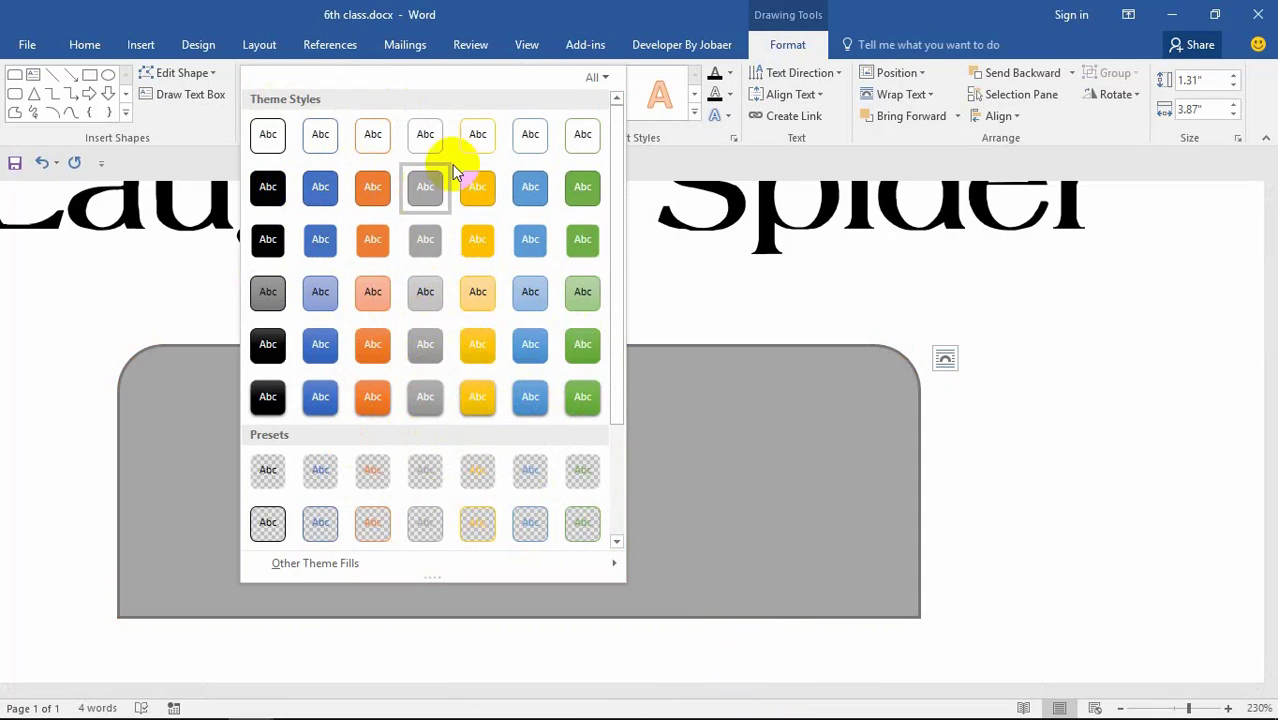
left_click(697, 357)
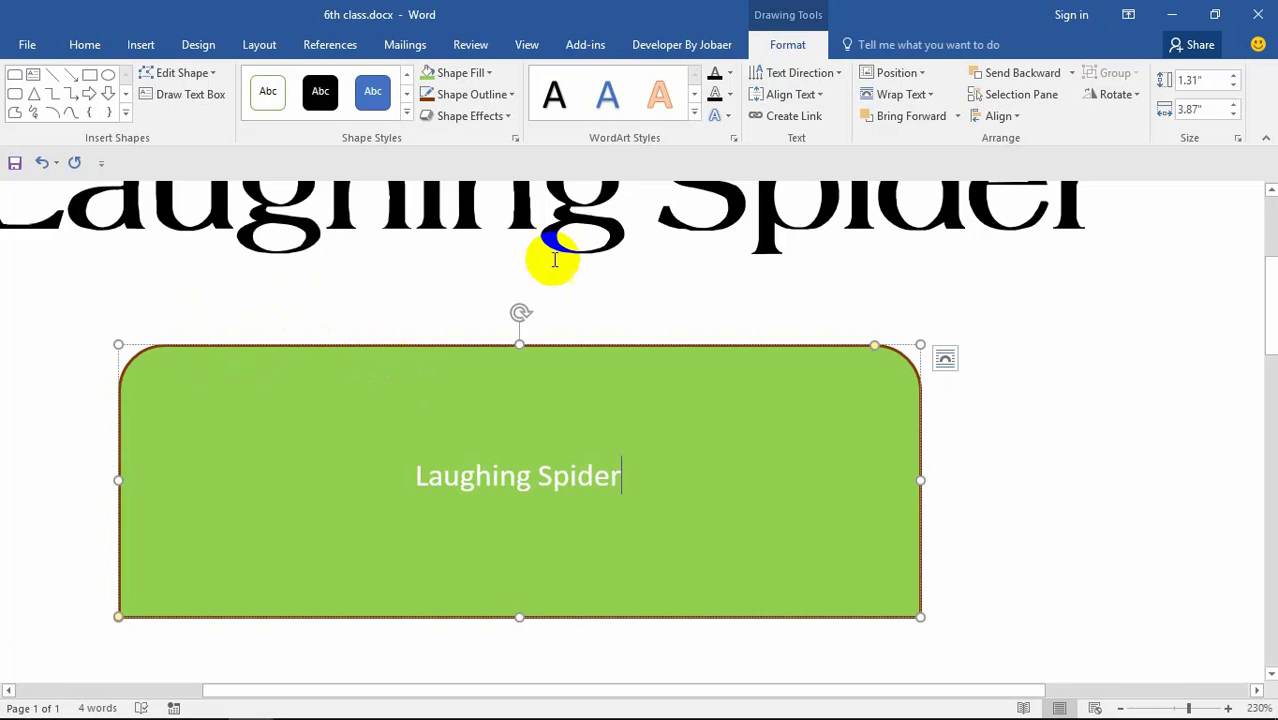
Step: Give the green shape a dark-blue outline and select its Laughing Spider label
left_click(476, 98)
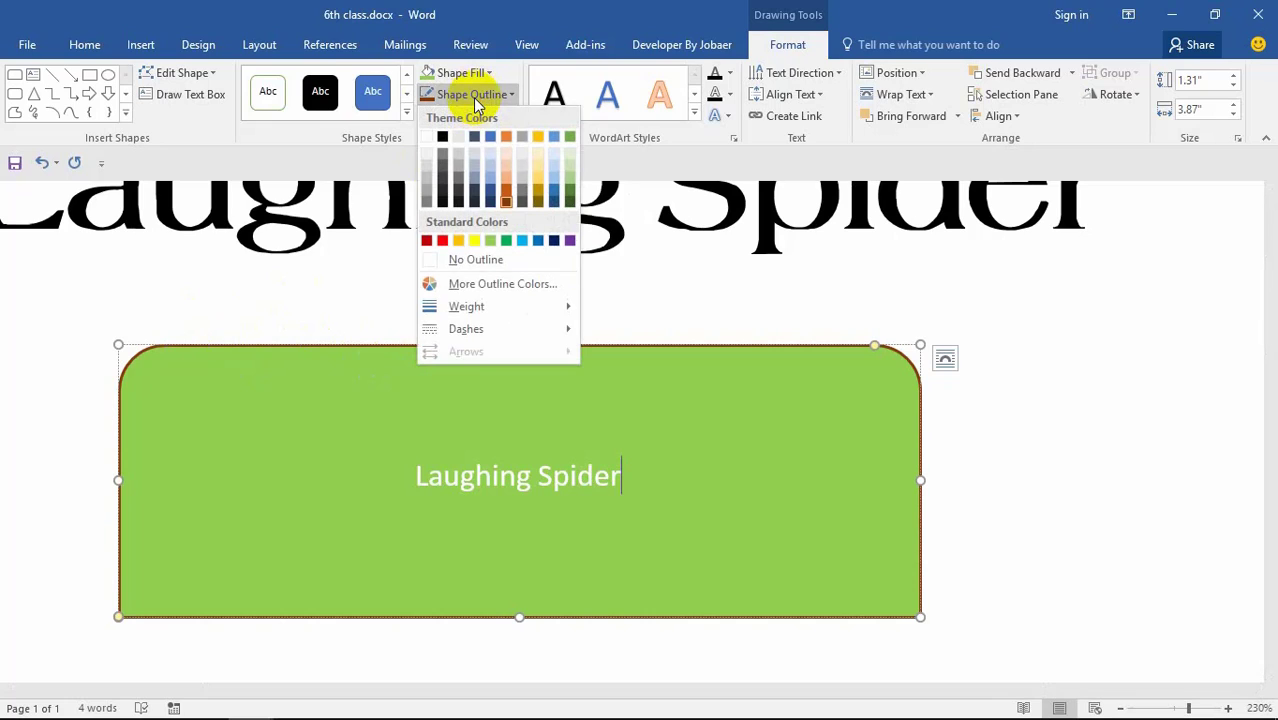
left_click(487, 205)
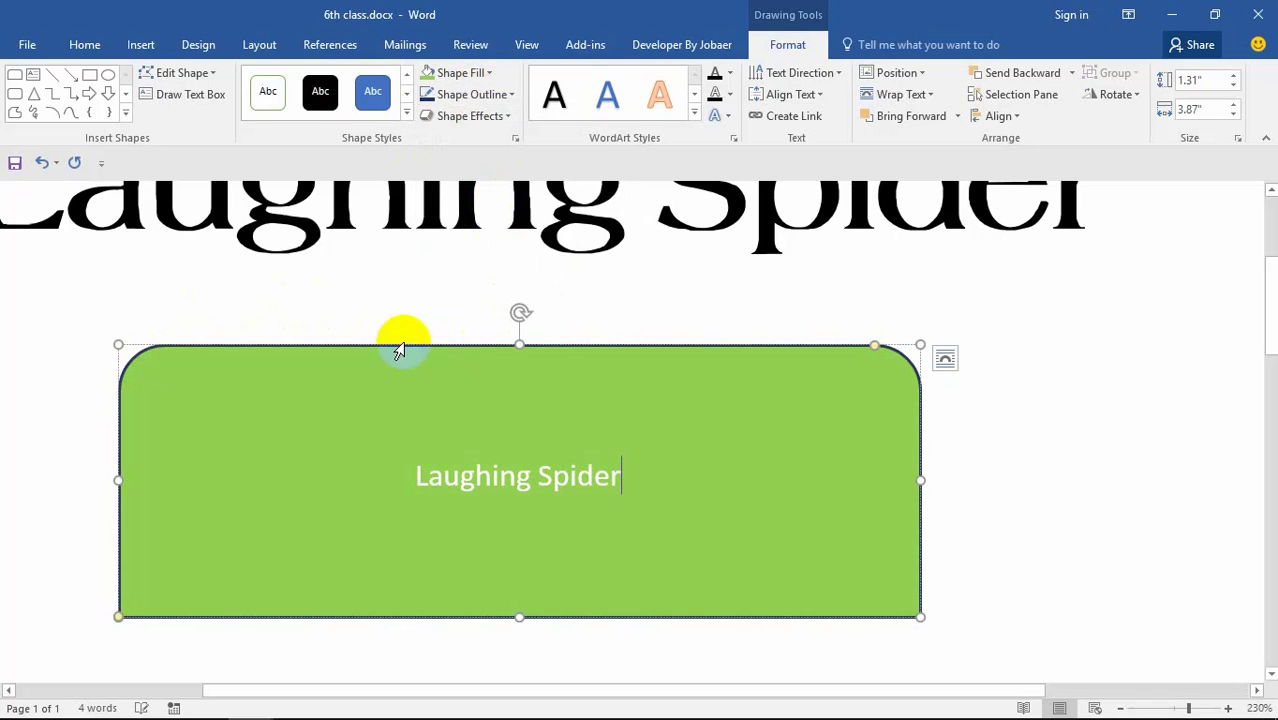
triple_click(357, 390)
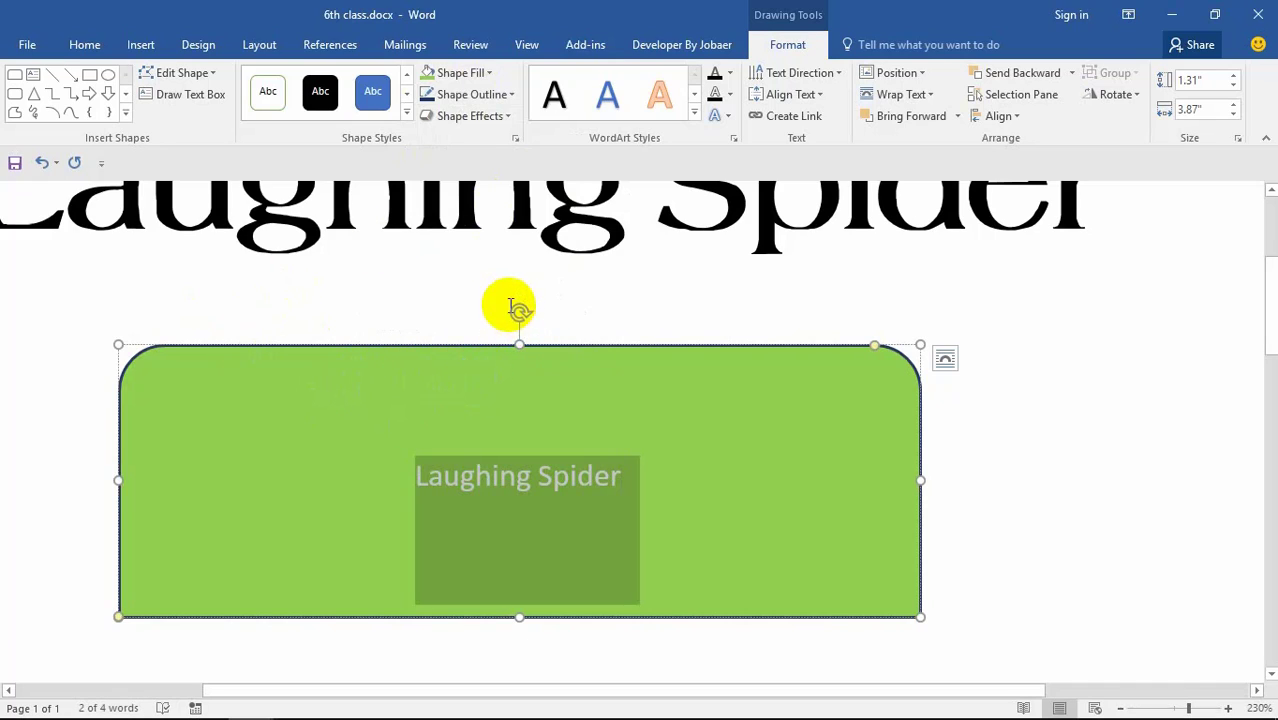
Step: Apply a Perspective 3-D Rotation preset to the green shape
left_click(492, 118)
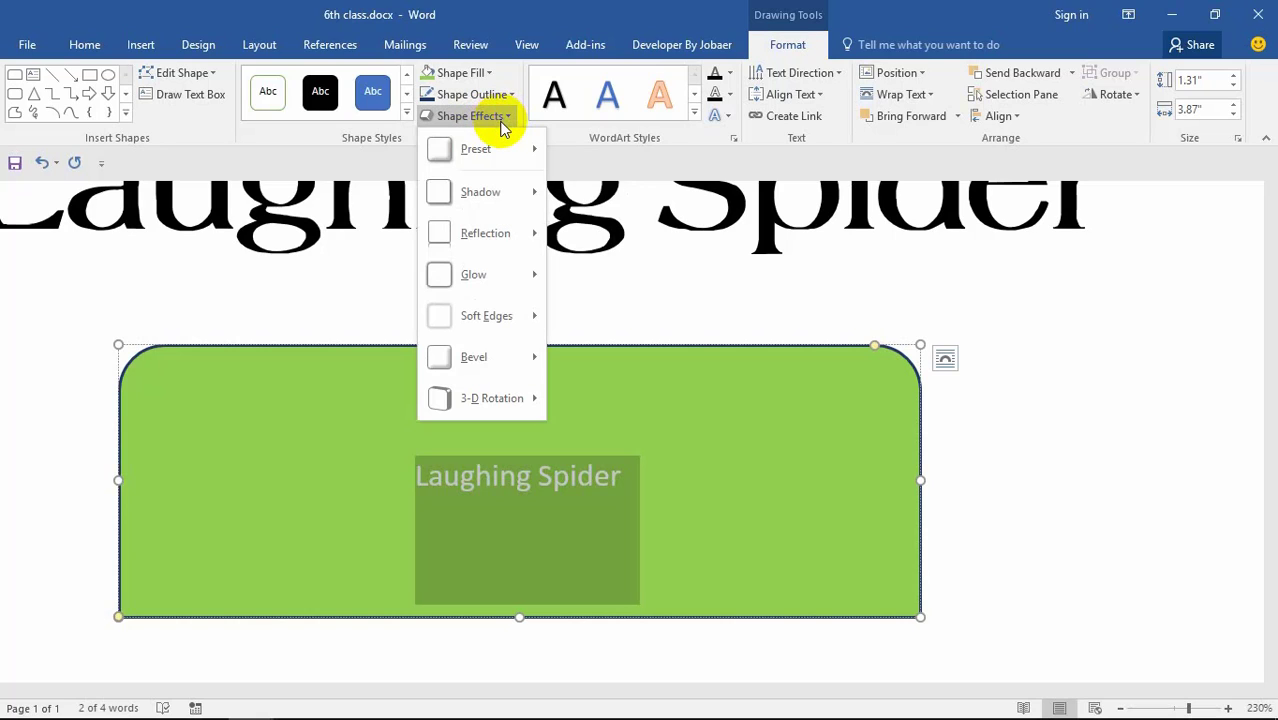
mouse_move(507, 365)
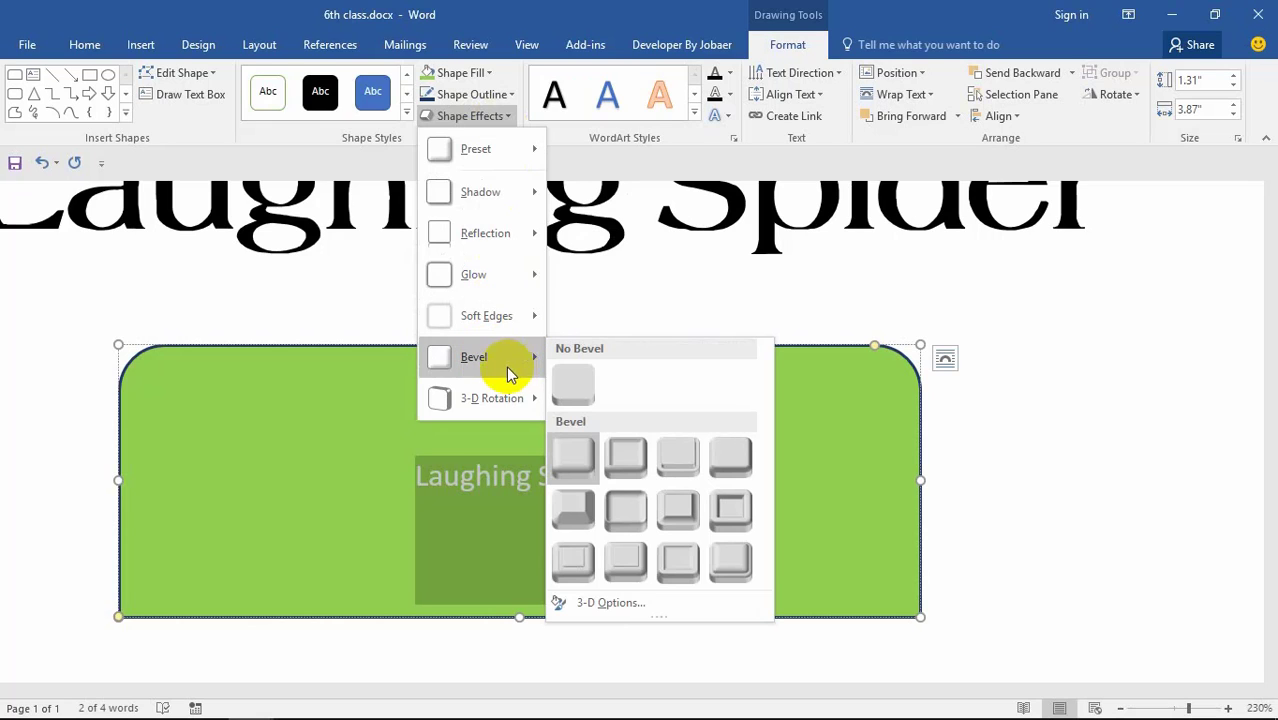
mouse_move(519, 405)
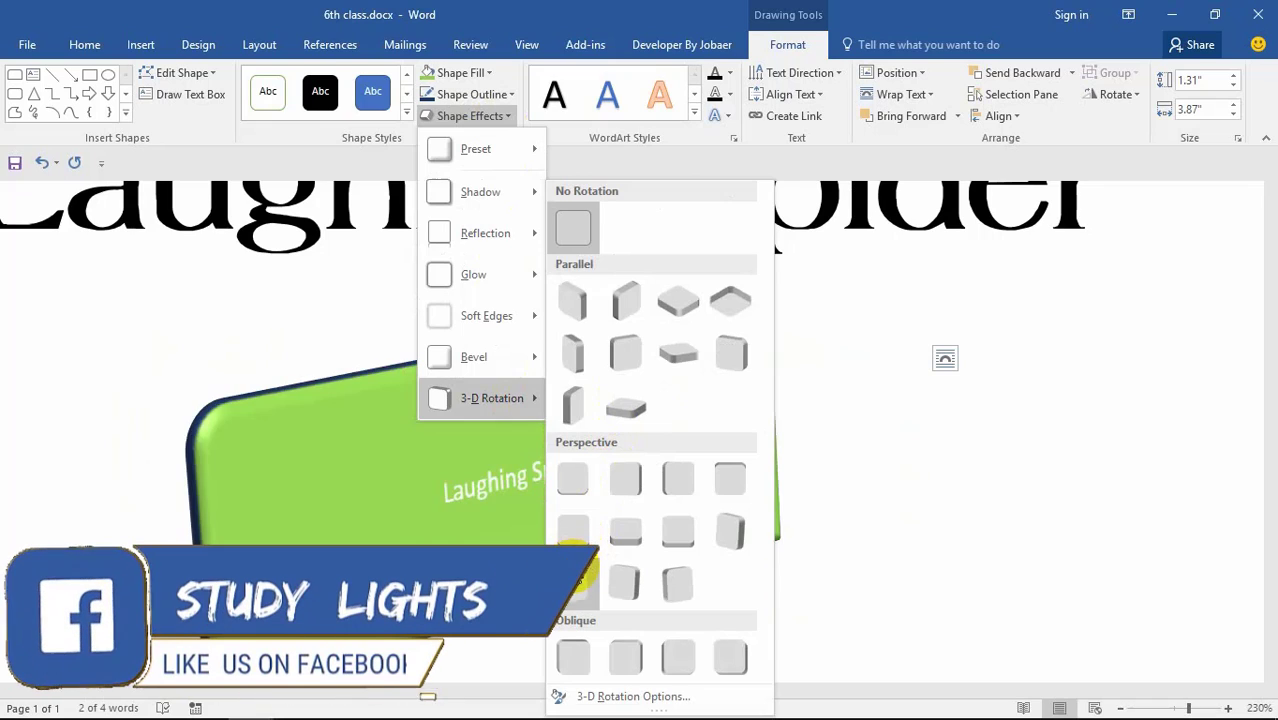
left_click(573, 577)
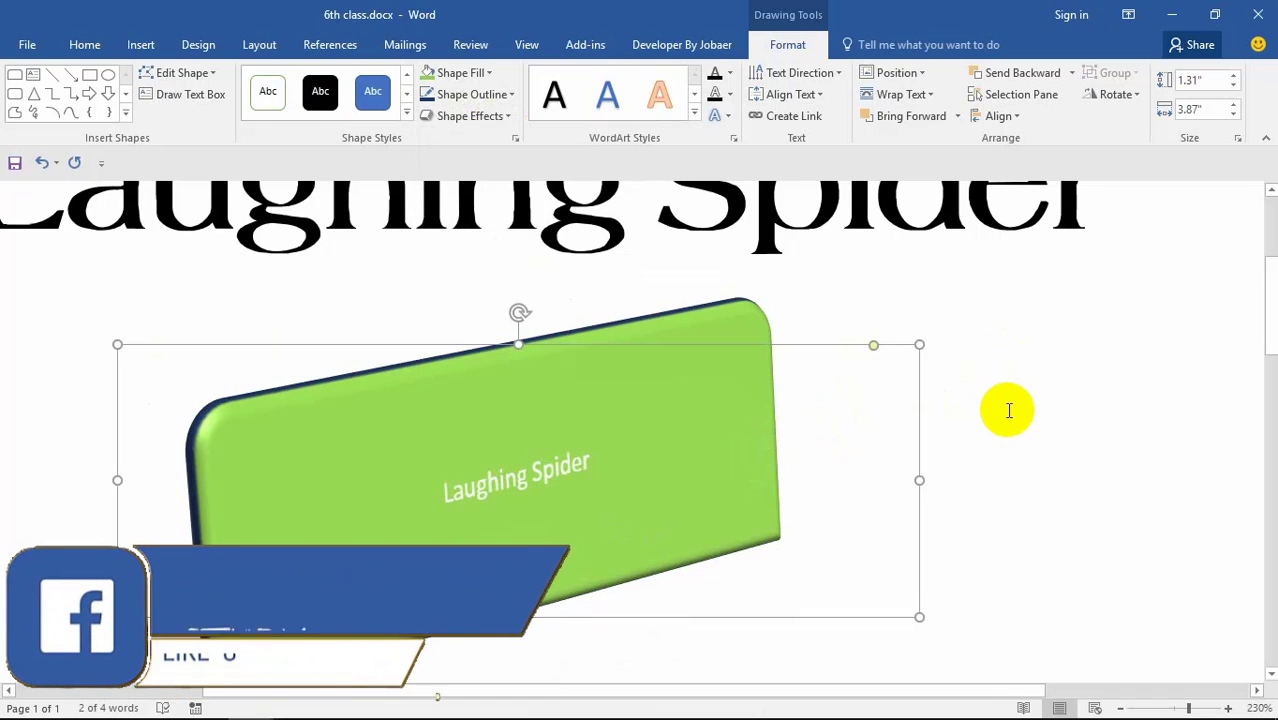
Step: Put the insertion point at the end of the Laughing Spider label
left_click(804, 445)
left_click(542, 484)
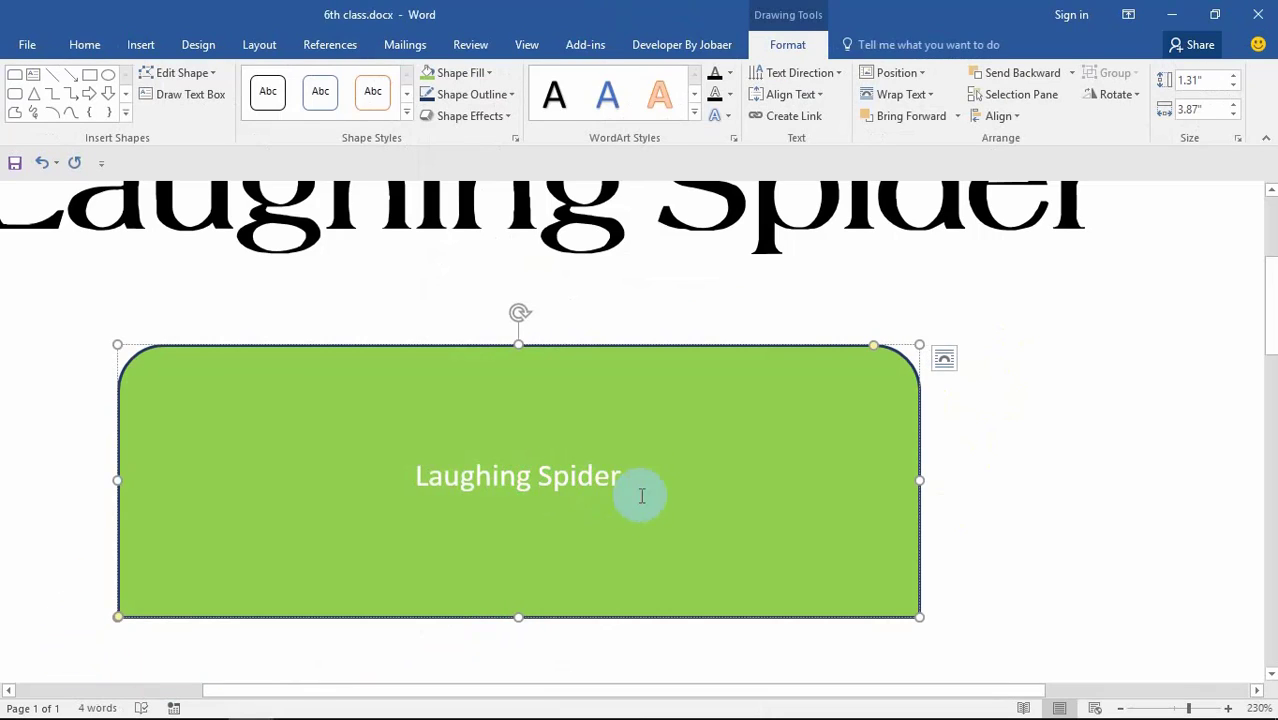
left_click(503, 120)
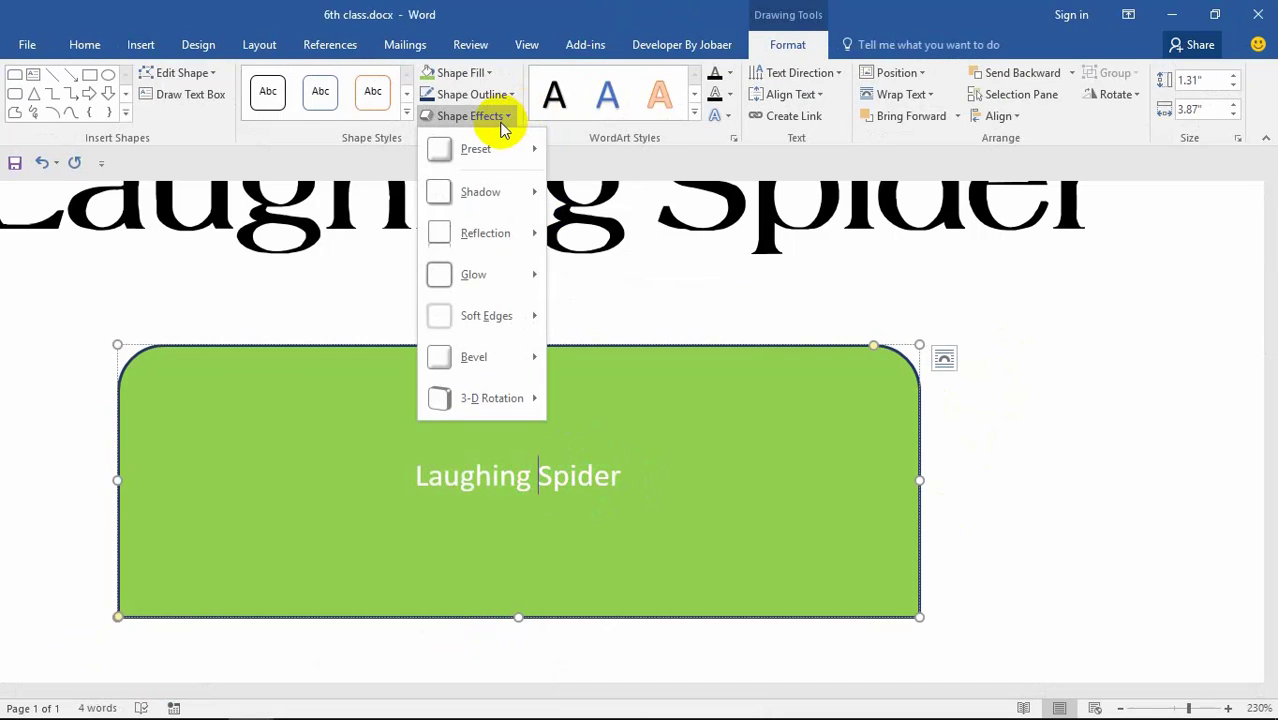
left_click(490, 120)
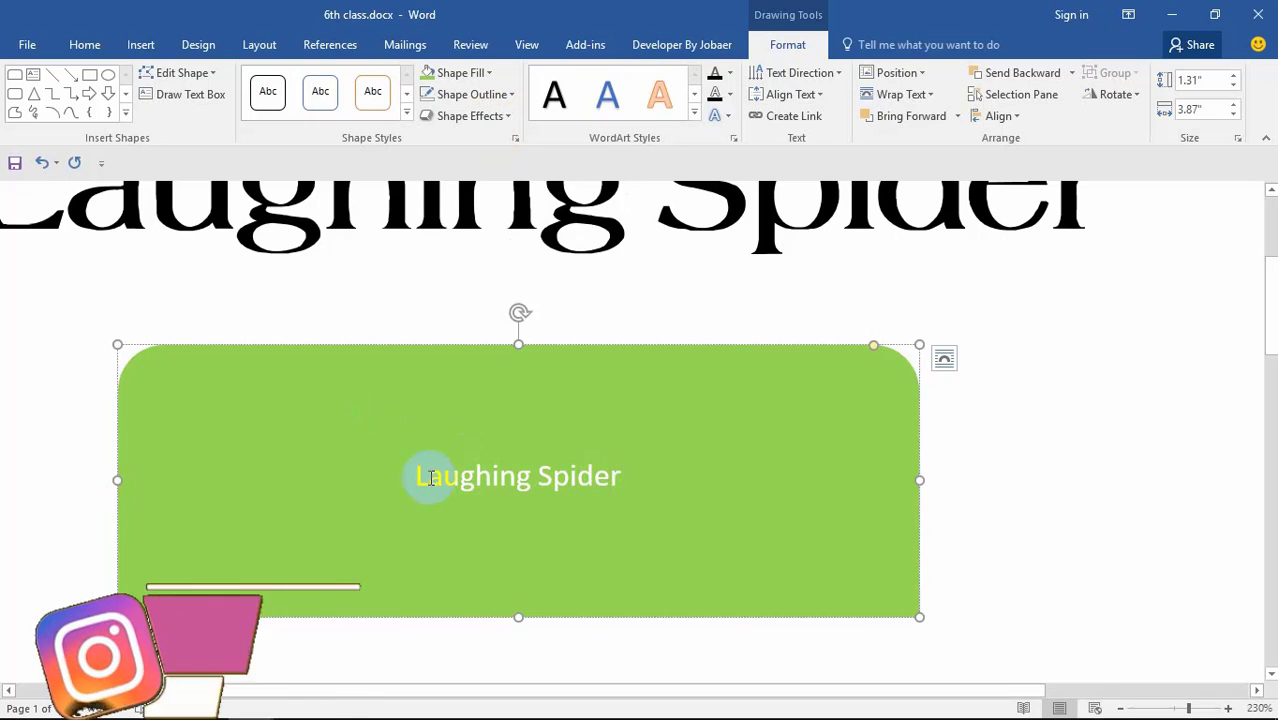
key("End")
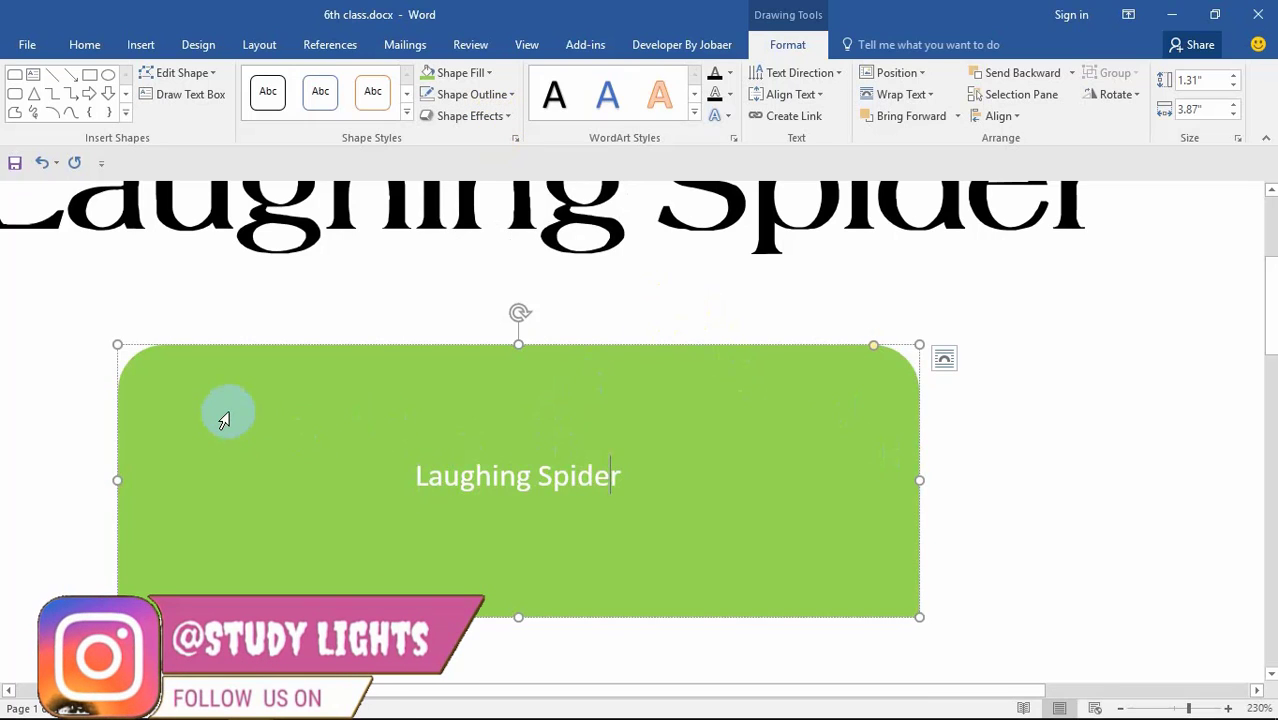
left_click(328, 272)
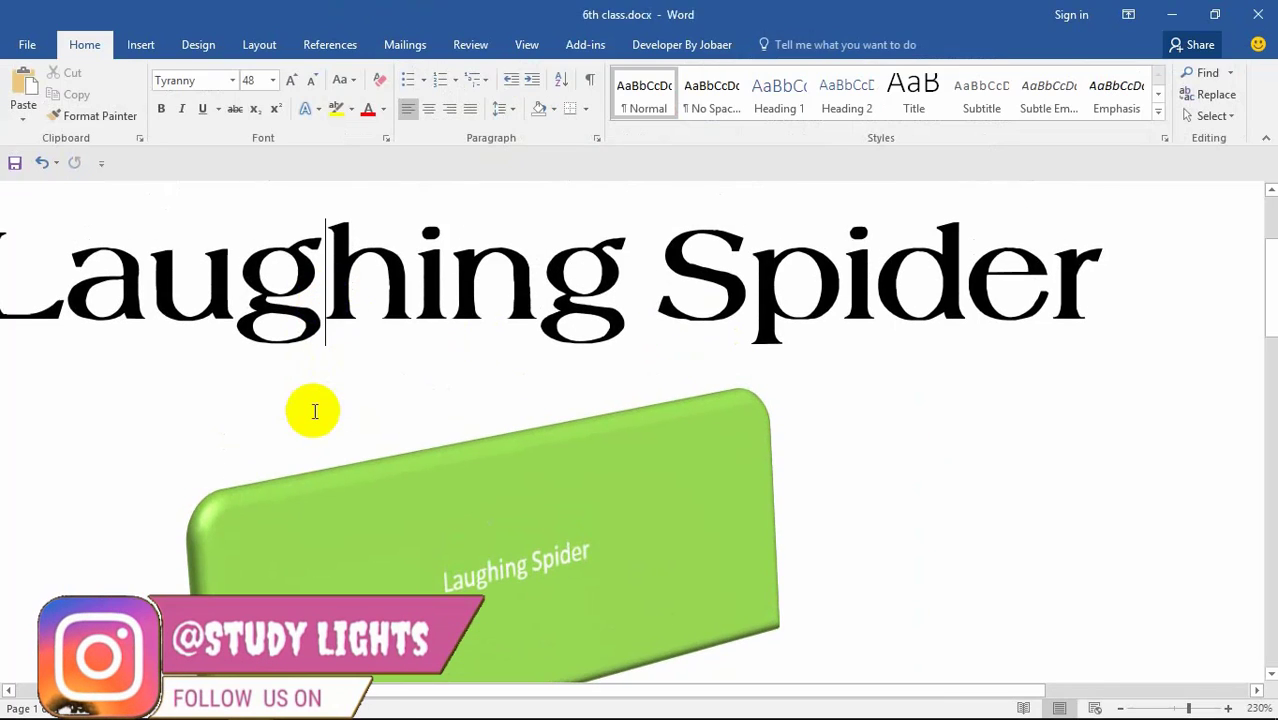
Step: Return to the label and select the green shape again
scroll(422, 318, "down", 3)
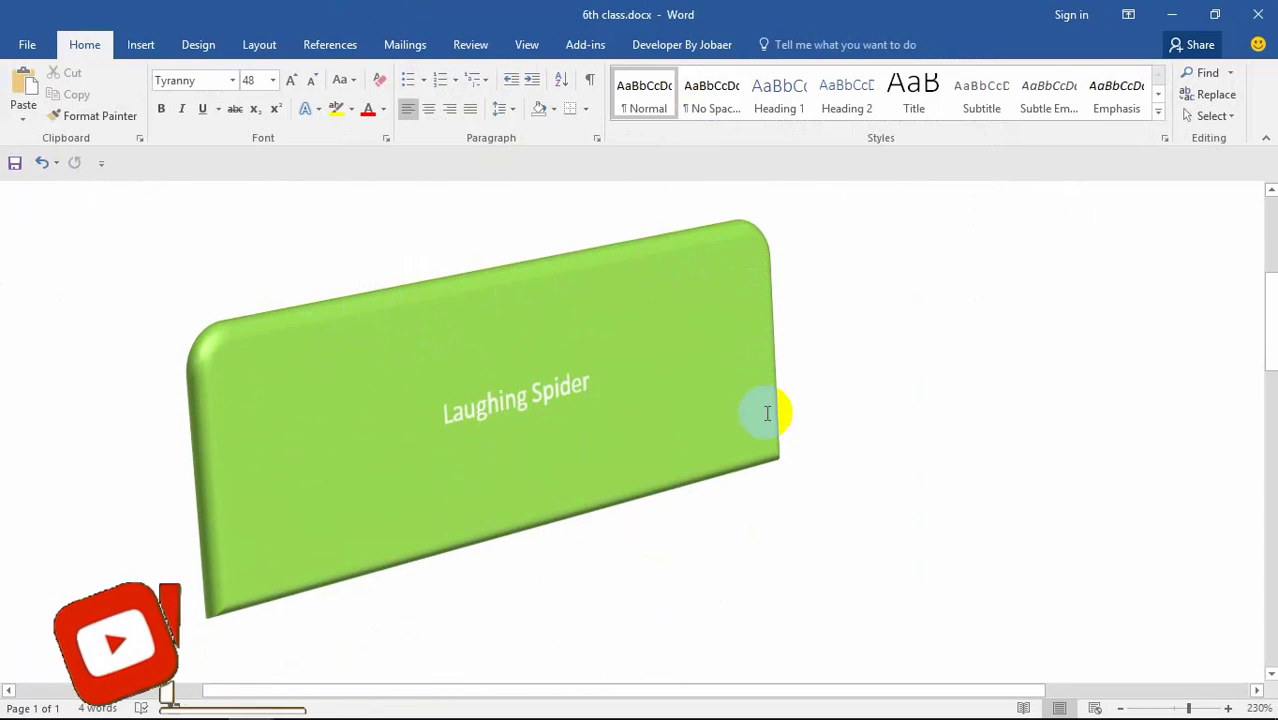
scroll(679, 408, "up", 1)
left_click(538, 403)
scroll(530, 388, "up", 4)
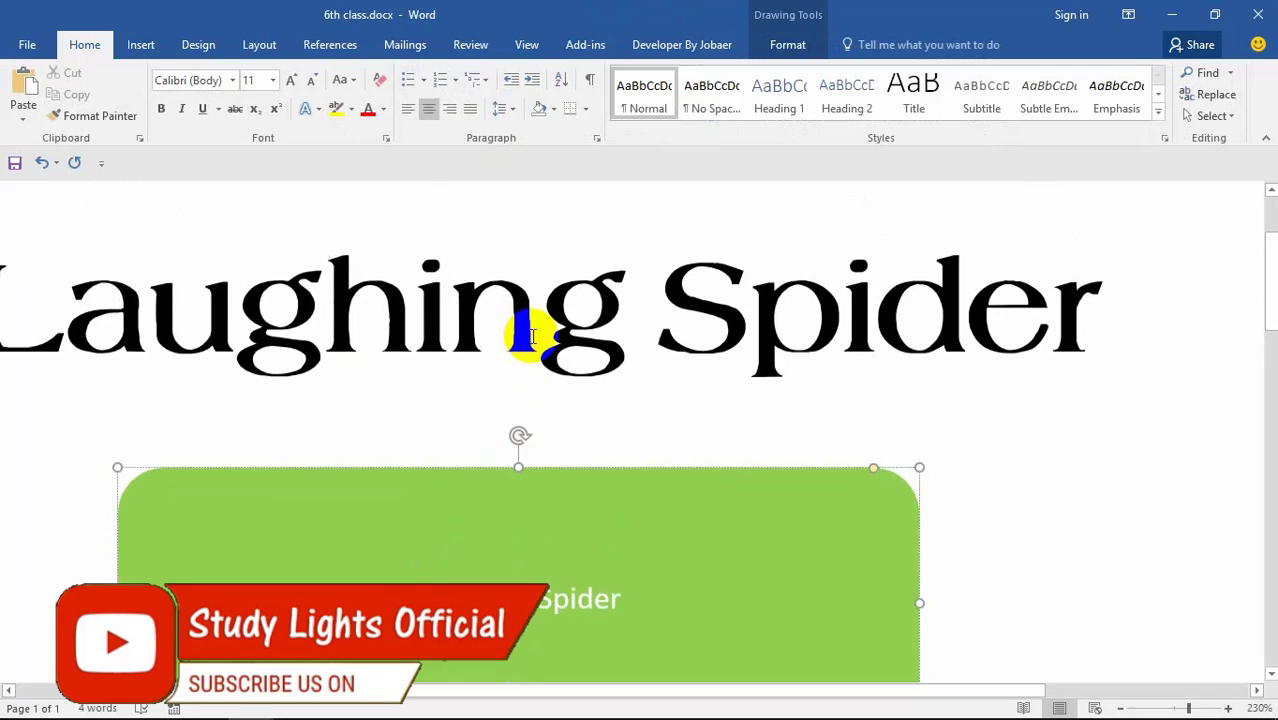
scroll(625, 372, "down", 2)
left_click(636, 382)
Step: Append 'a' so the label reads 'Laughing Spidera' and give the shape a dark brown outline
scroll(637, 380, "down", 2)
left_click(636, 380)
type("a")
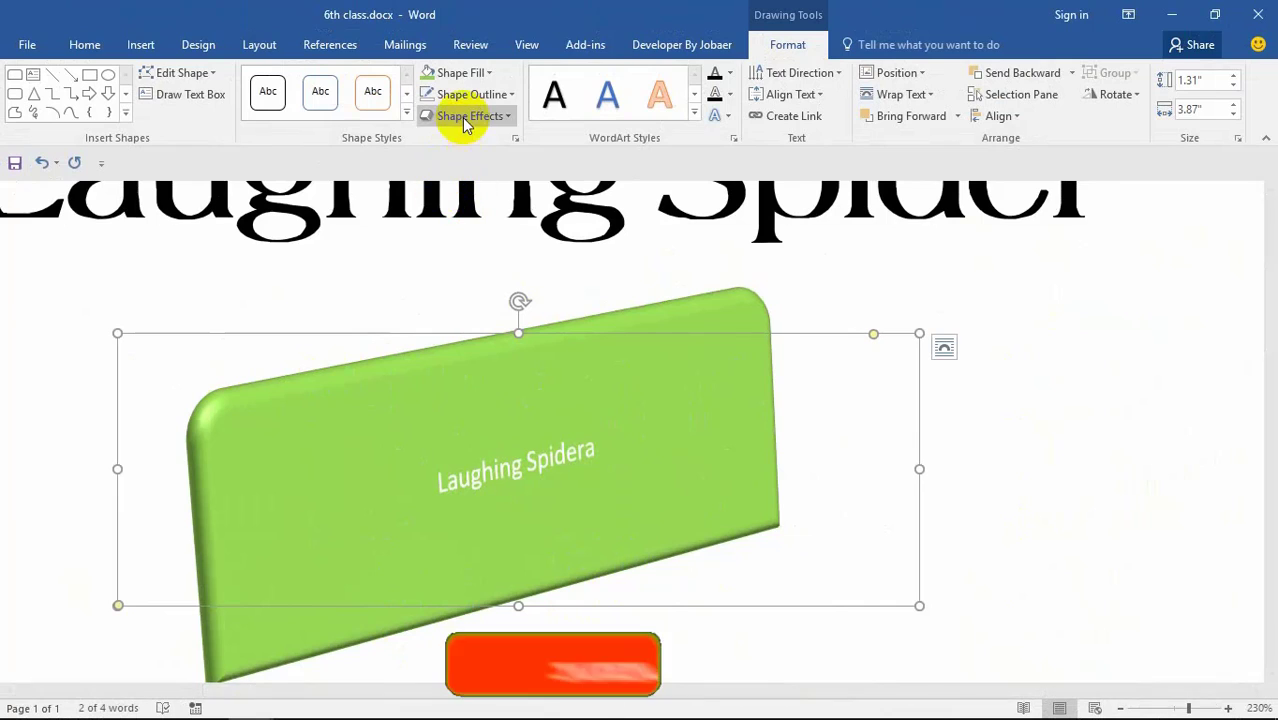
left_click(486, 99)
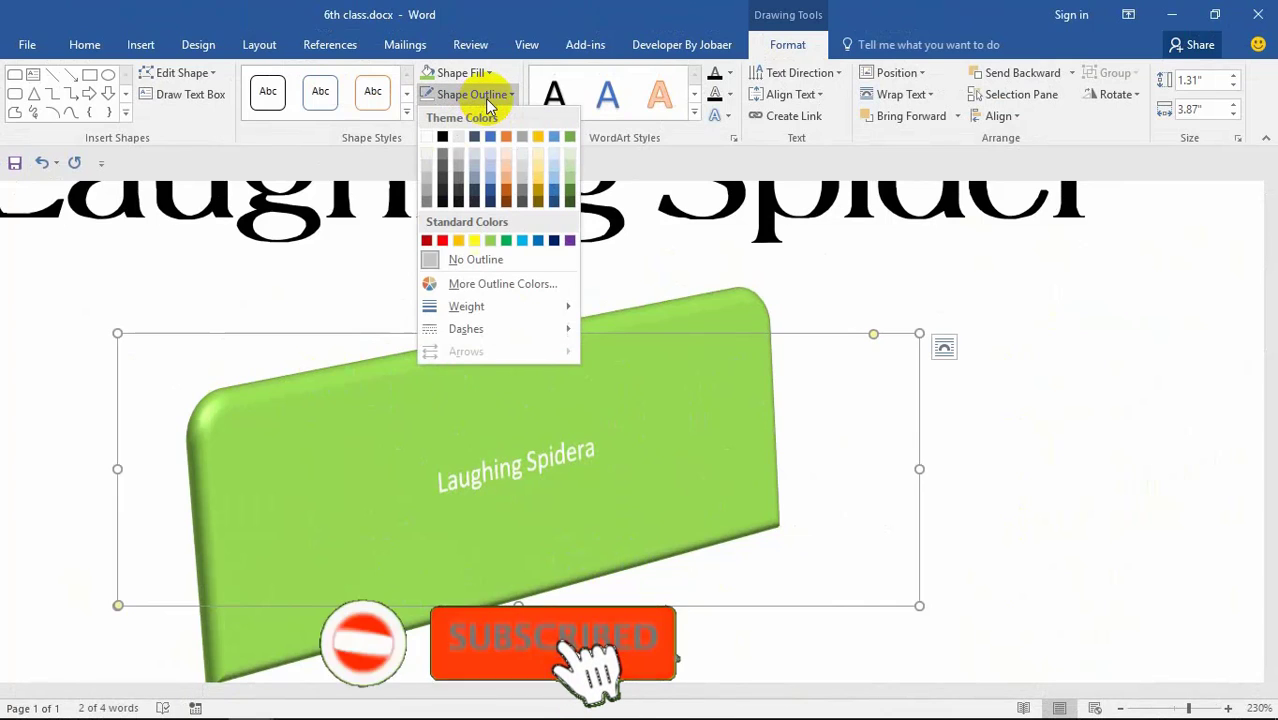
left_click(503, 203)
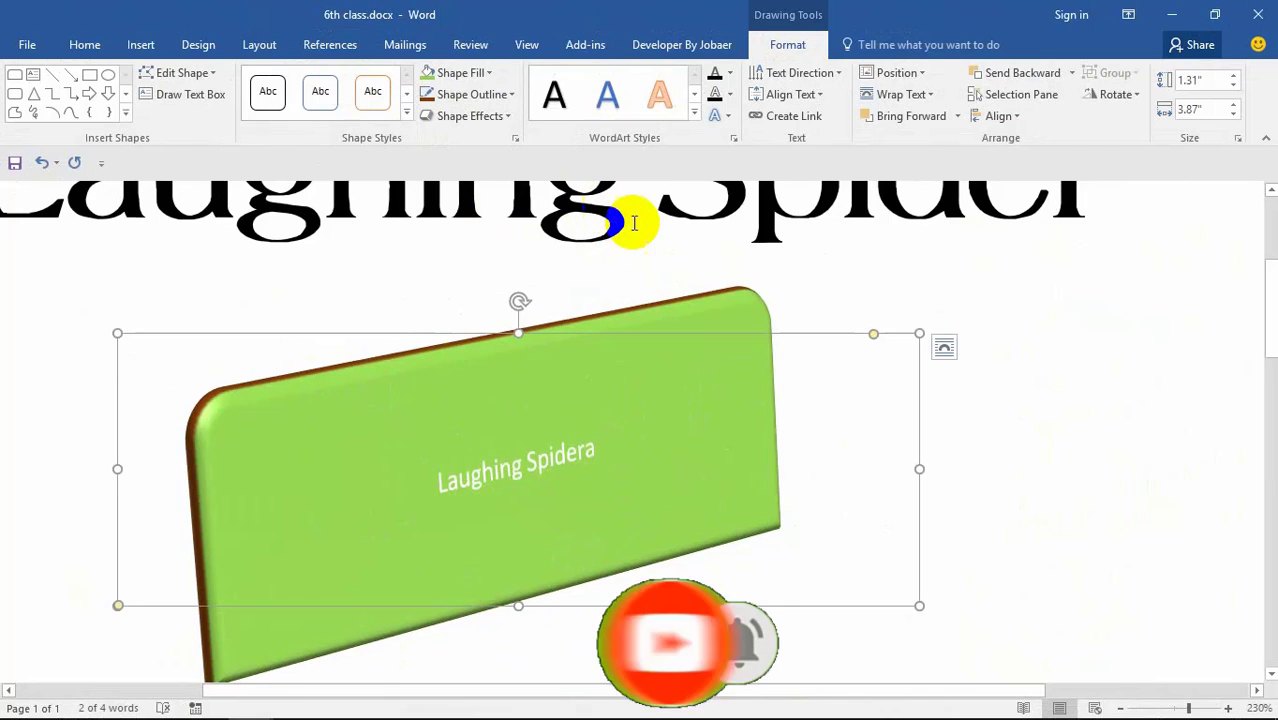
Step: Select the 'Laughing Spidera' label and apply an orange WordArt style to it
left_click(532, 465)
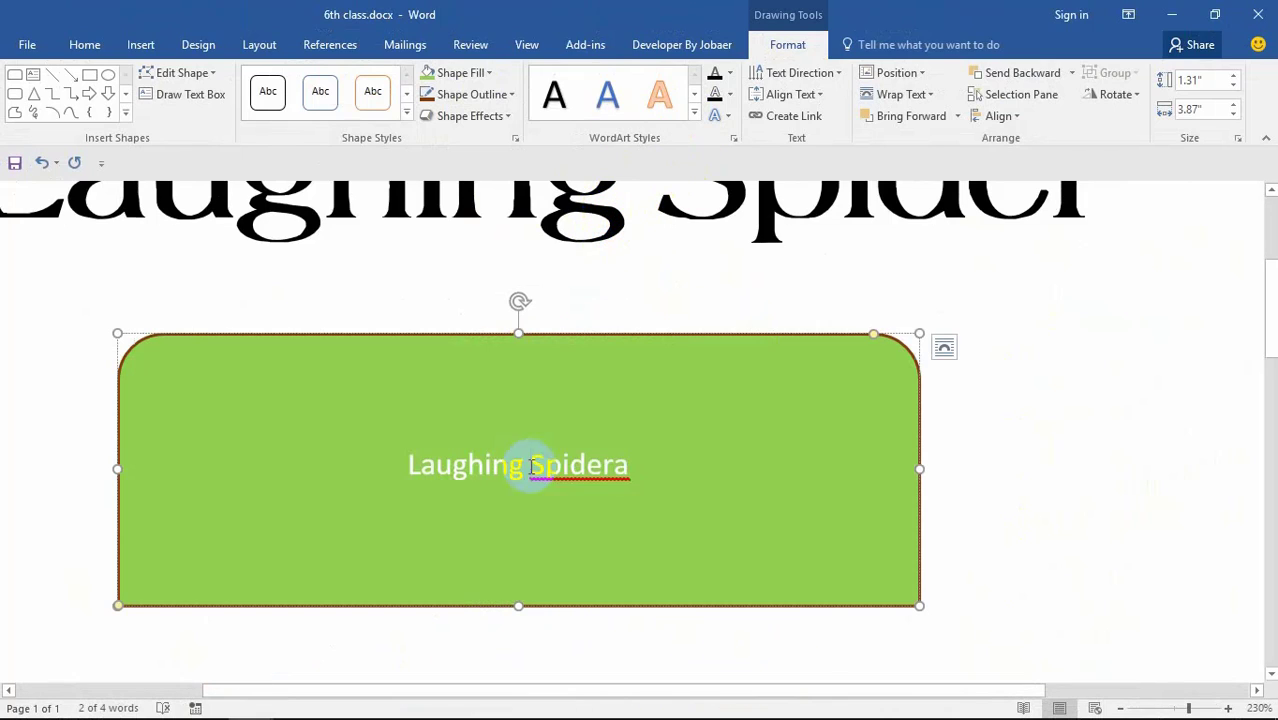
left_click_drag(632, 470, 422, 442)
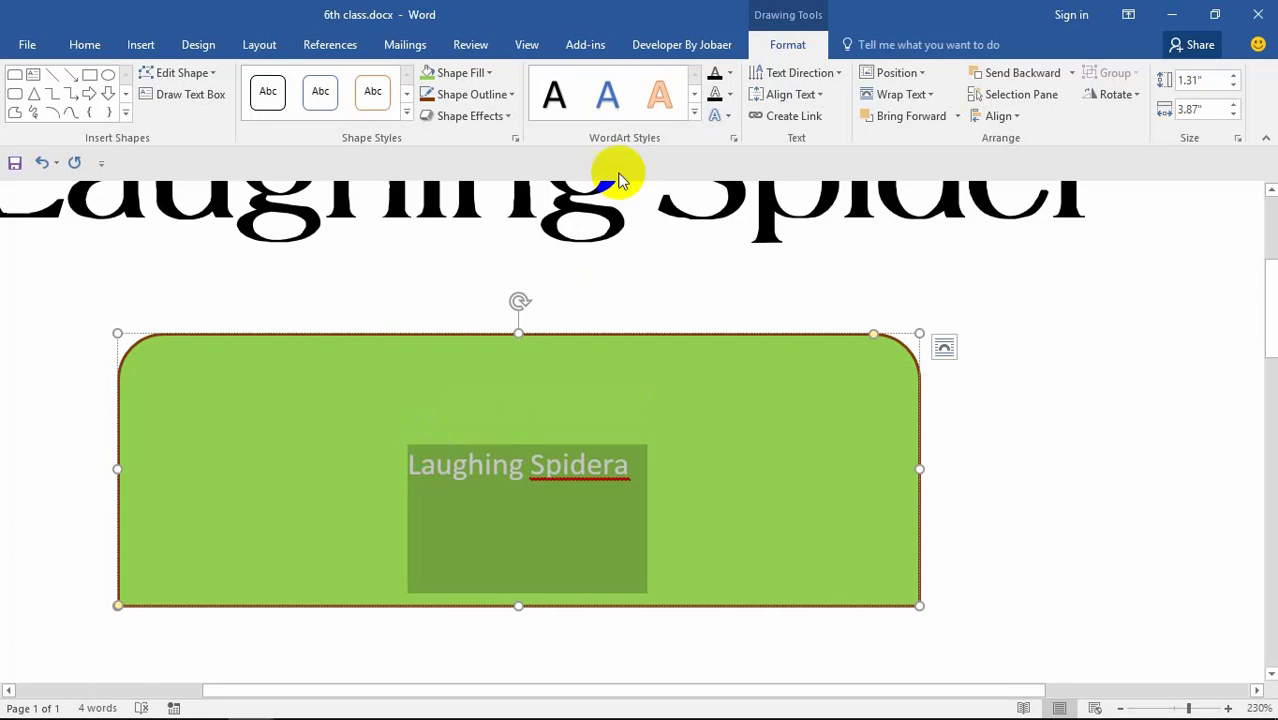
left_click(660, 98)
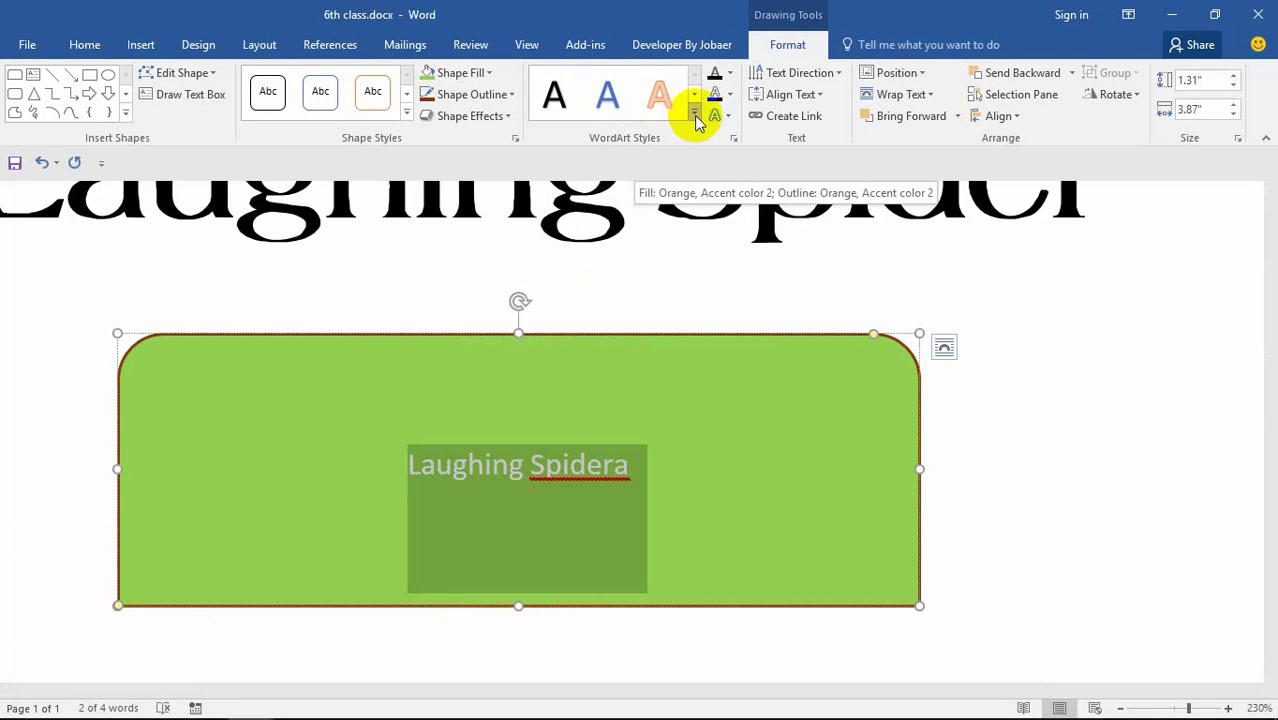
Step: Try an orange shadowed WordArt style on 'Laughing Spidera', switch to another, and open Text Direction
left_click(695, 112)
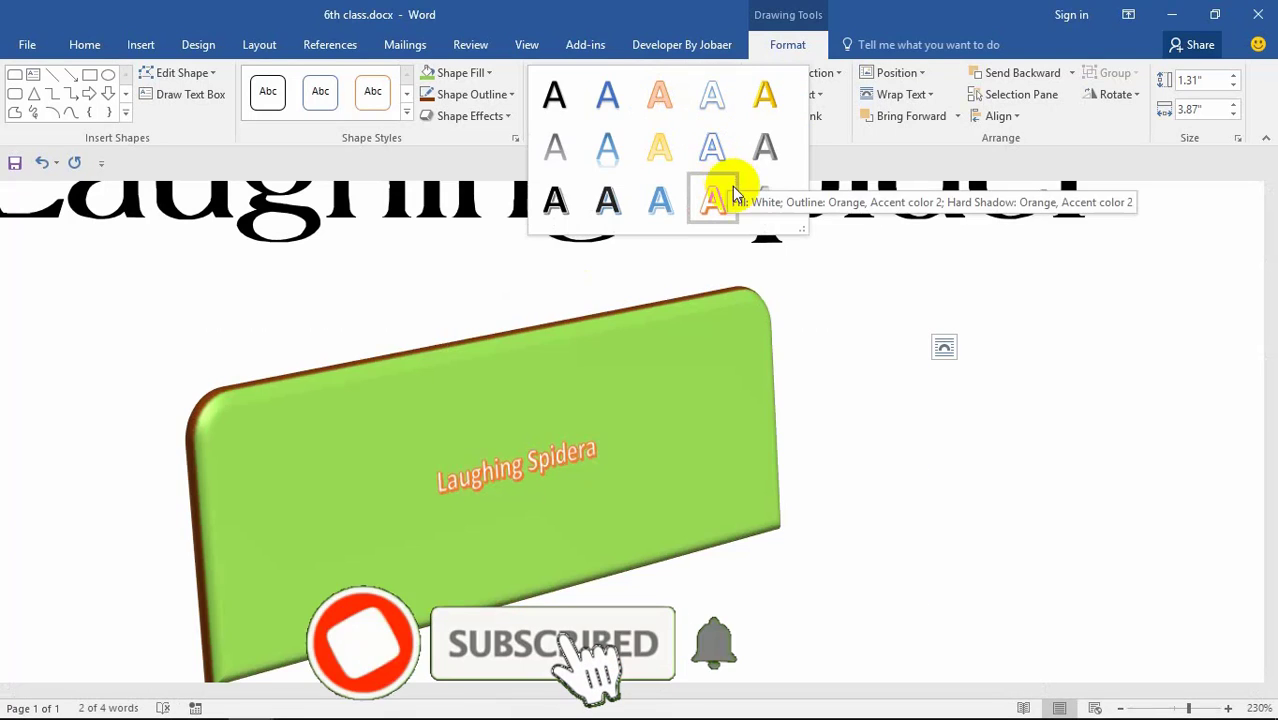
left_click(735, 205)
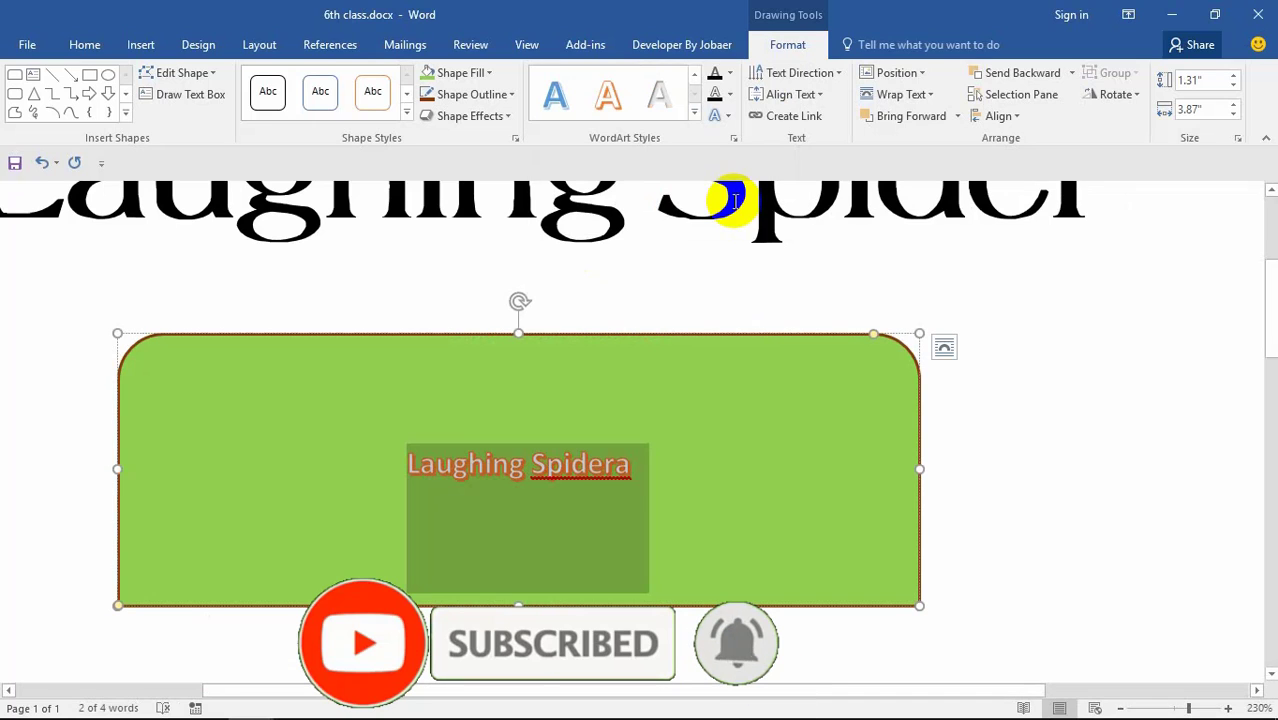
left_click(695, 112)
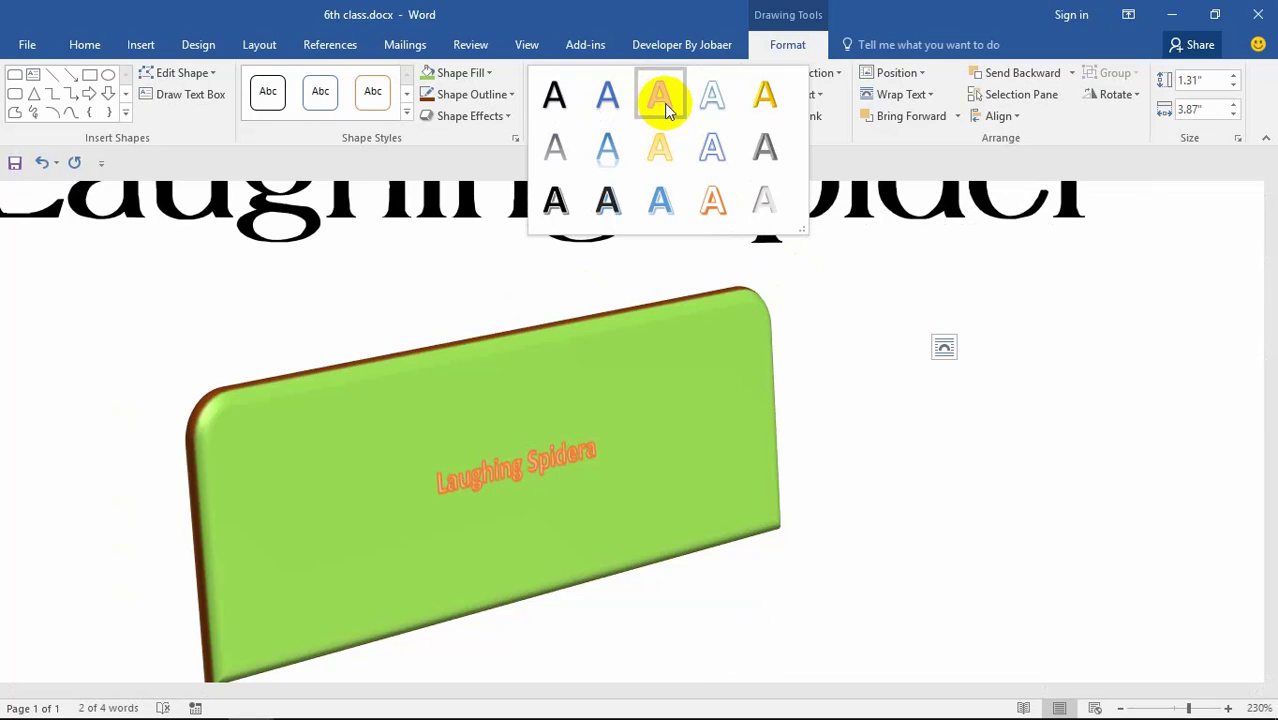
left_click(616, 158)
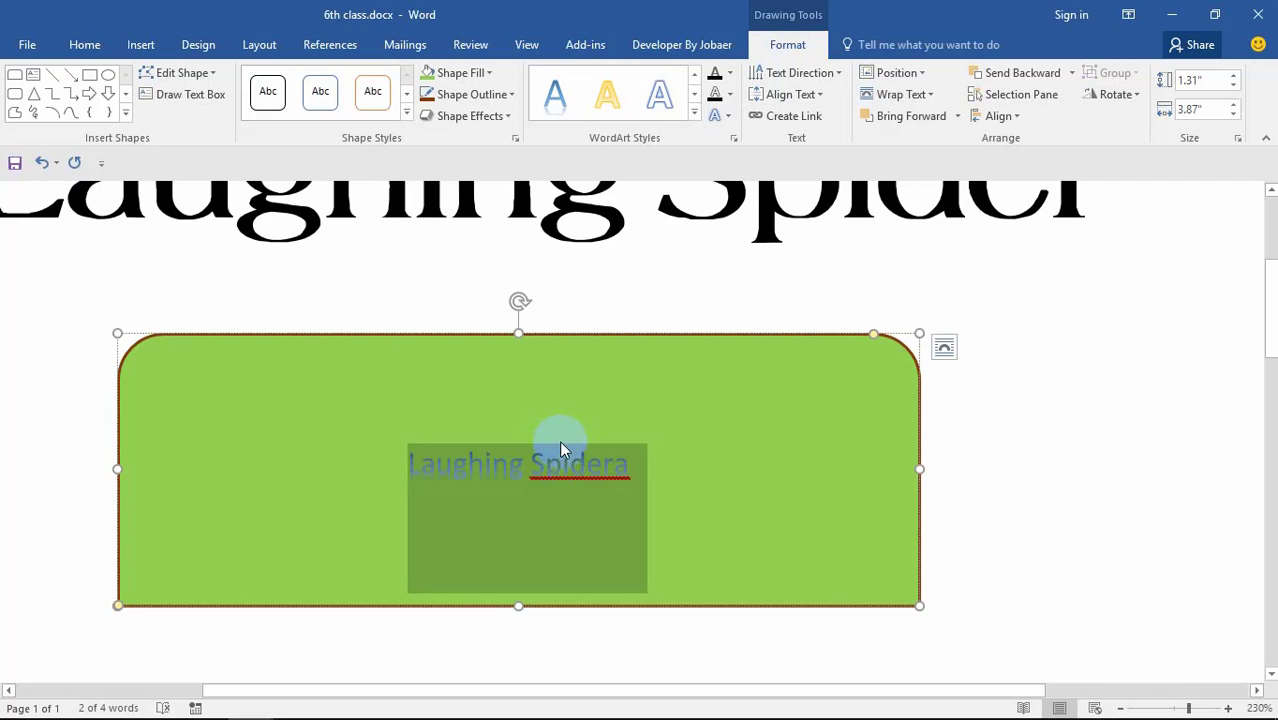
left_click(815, 72)
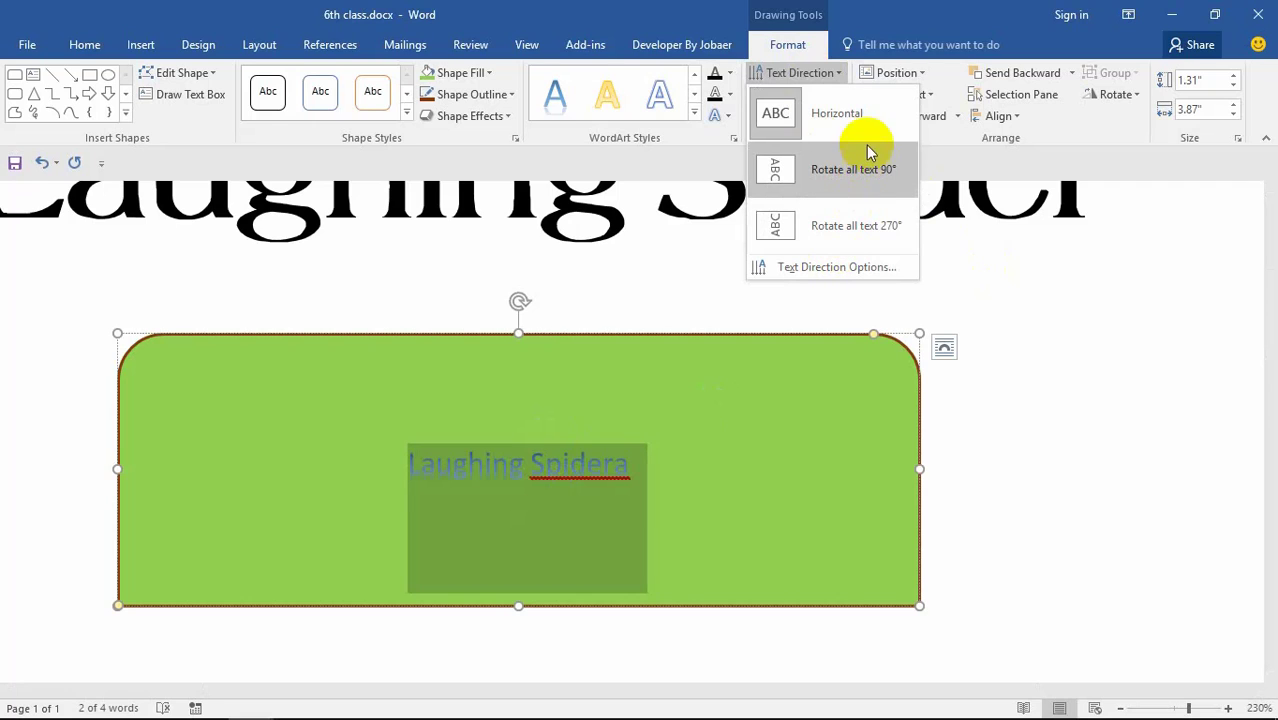
Step: Position the green shape at the top left and bring up its text wrapping choices
left_click(895, 78)
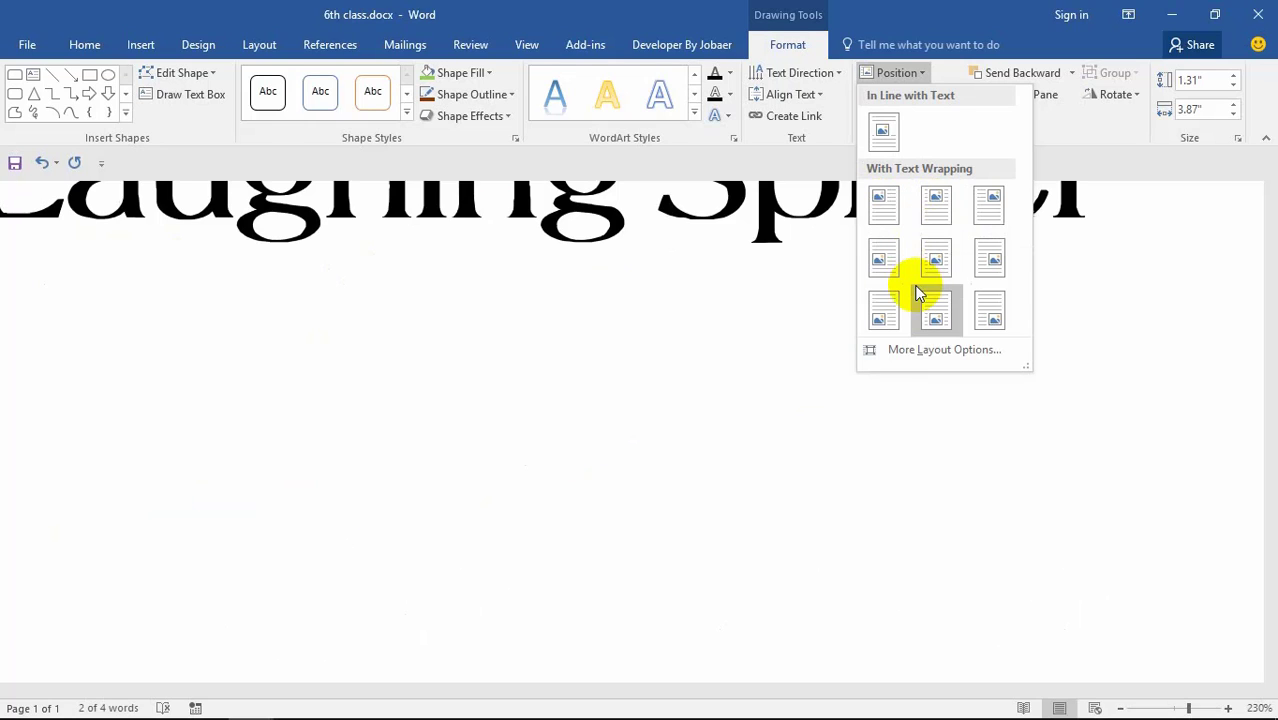
left_click(875, 203)
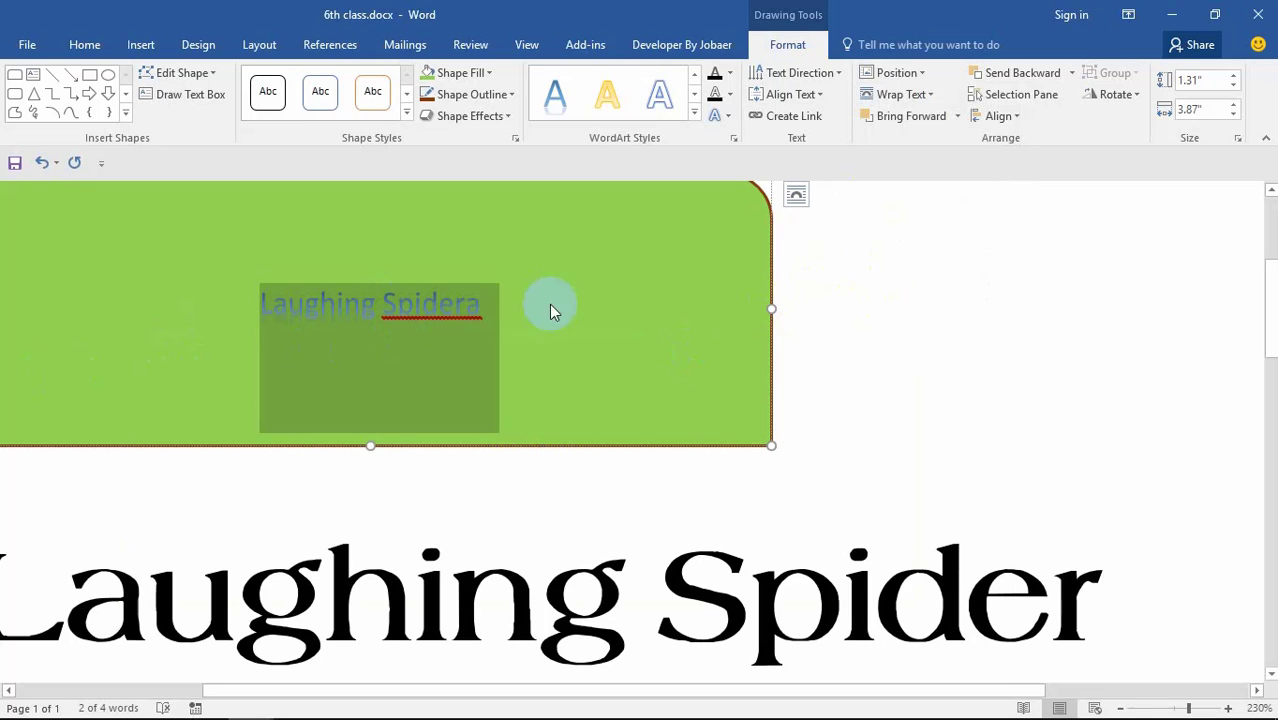
left_click(920, 95)
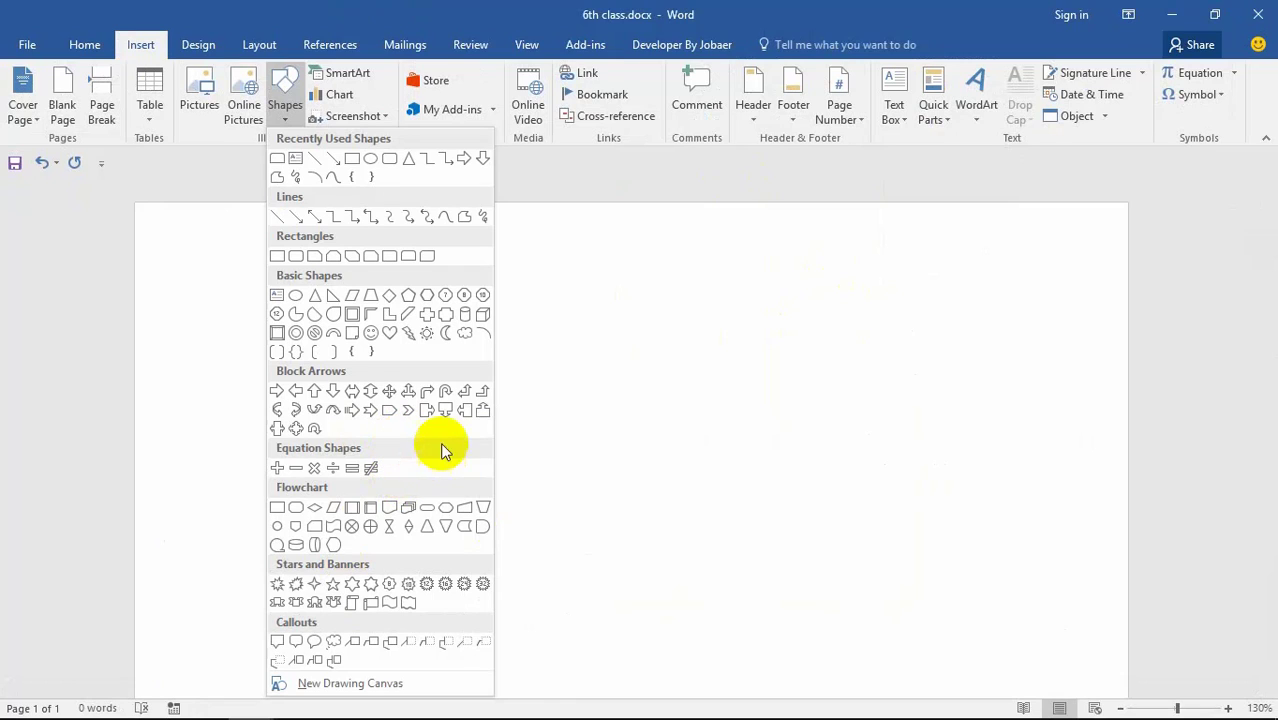
Step: Draw a horizontal scroll banner about 1.43" by 4.48" and give it an orange fill style
left_click(375, 603)
left_click_drag(426, 328, 452, 382)
left_click_drag(823, 475, 951, 499)
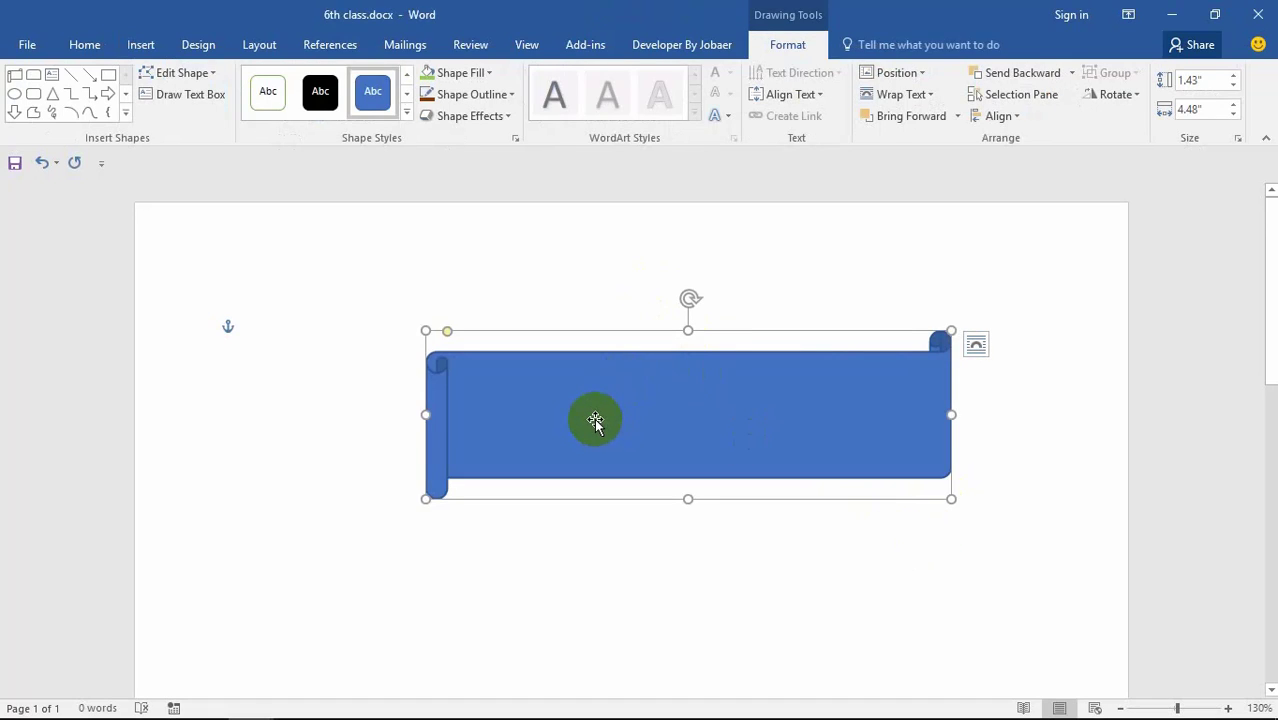
left_click(406, 112)
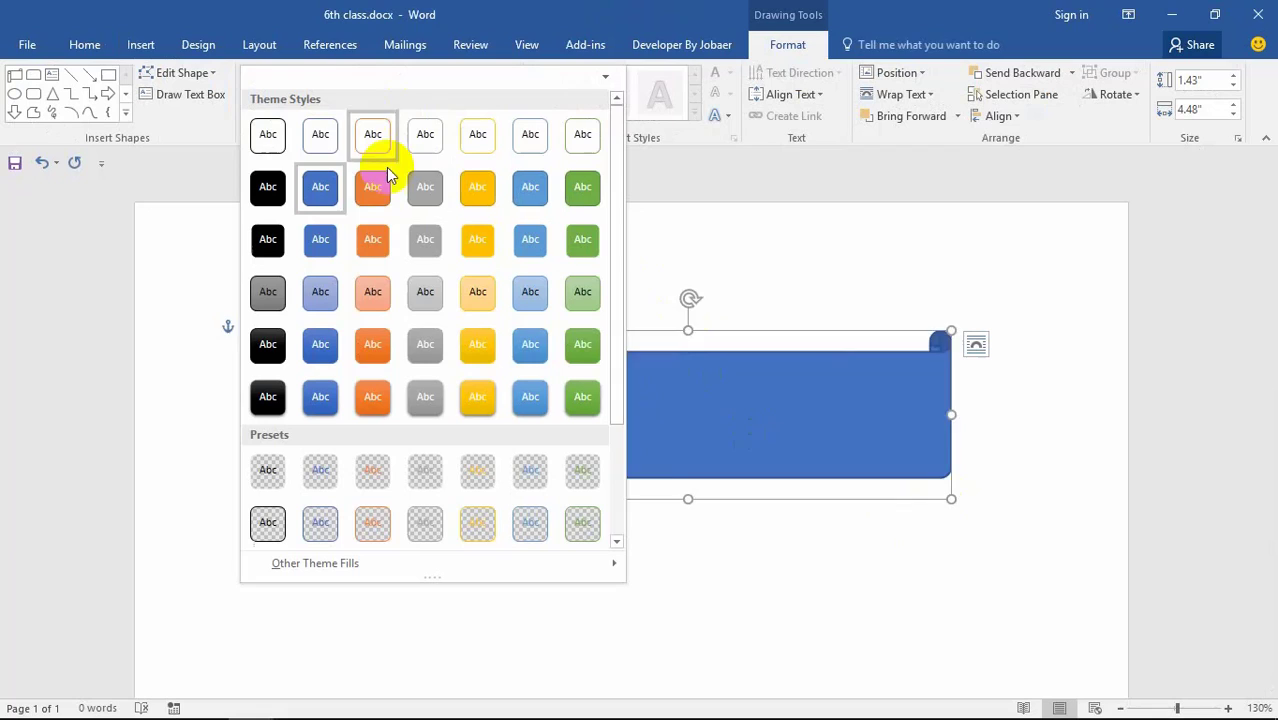
left_click(370, 247)
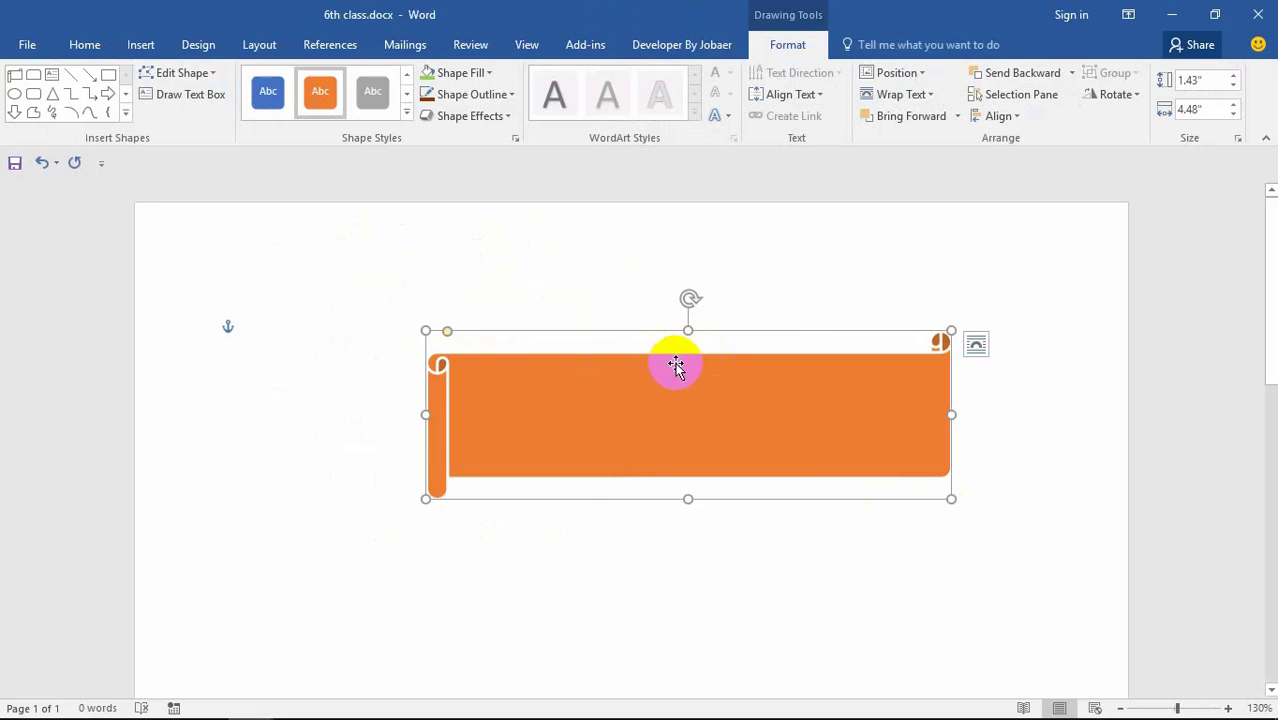
Step: Give the banner a blue outline and a Parallel 3-D rotation tilting it up to the right
left_click(511, 96)
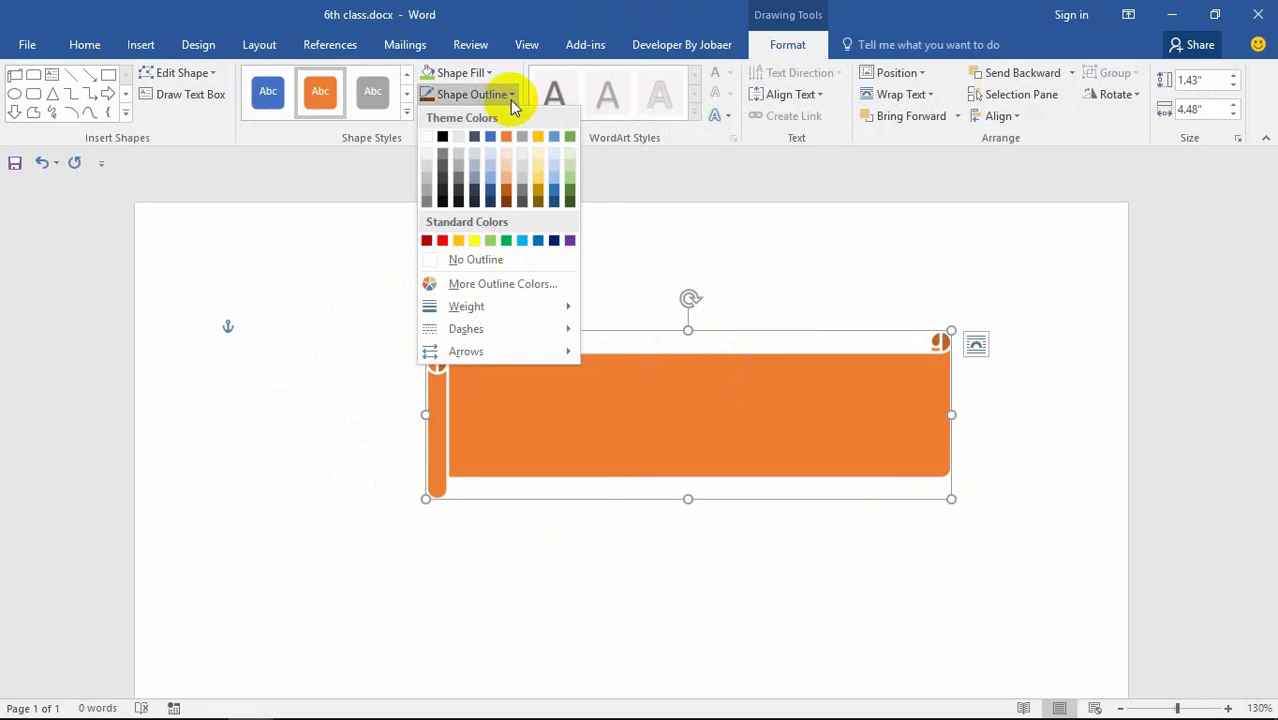
left_click(519, 243)
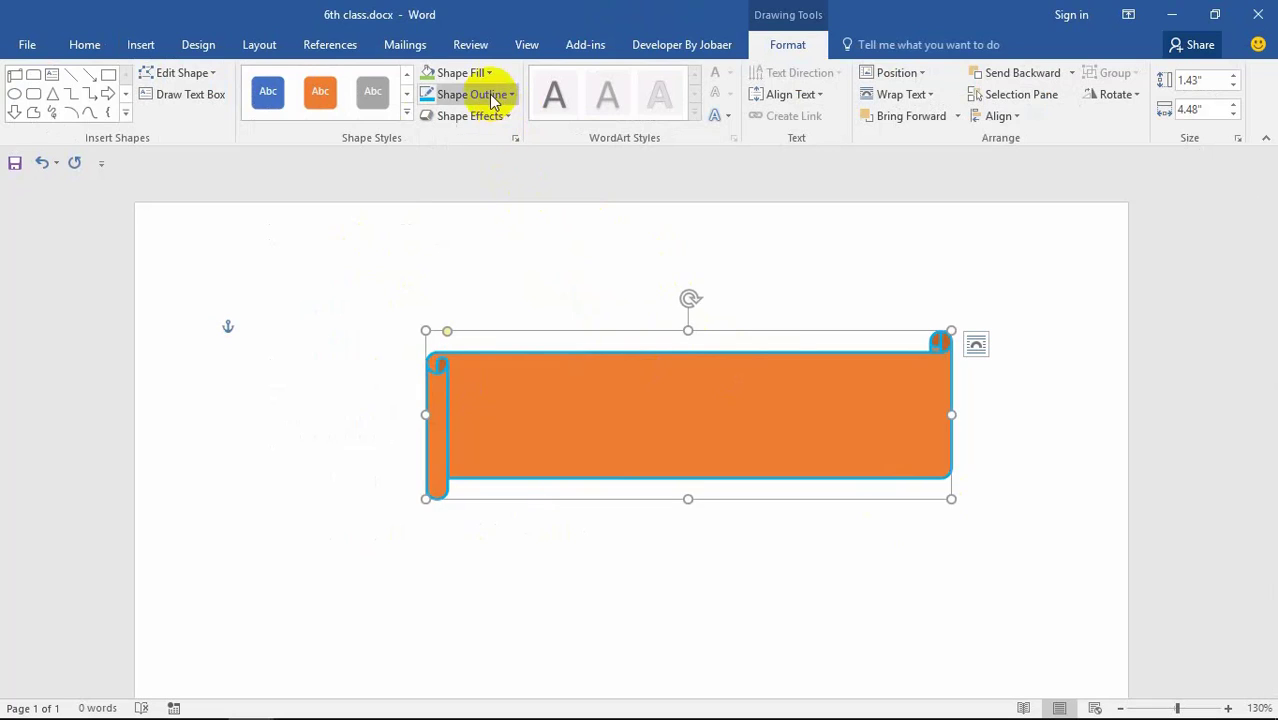
left_click(510, 117)
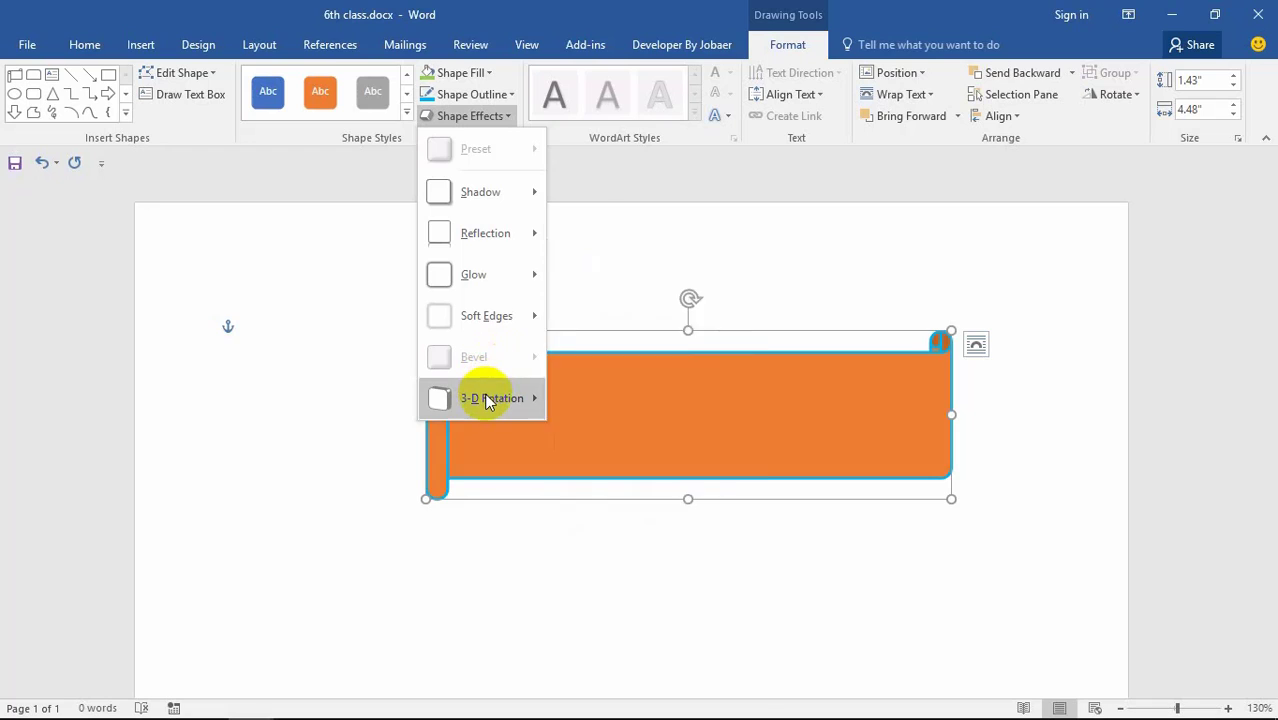
mouse_move(488, 400)
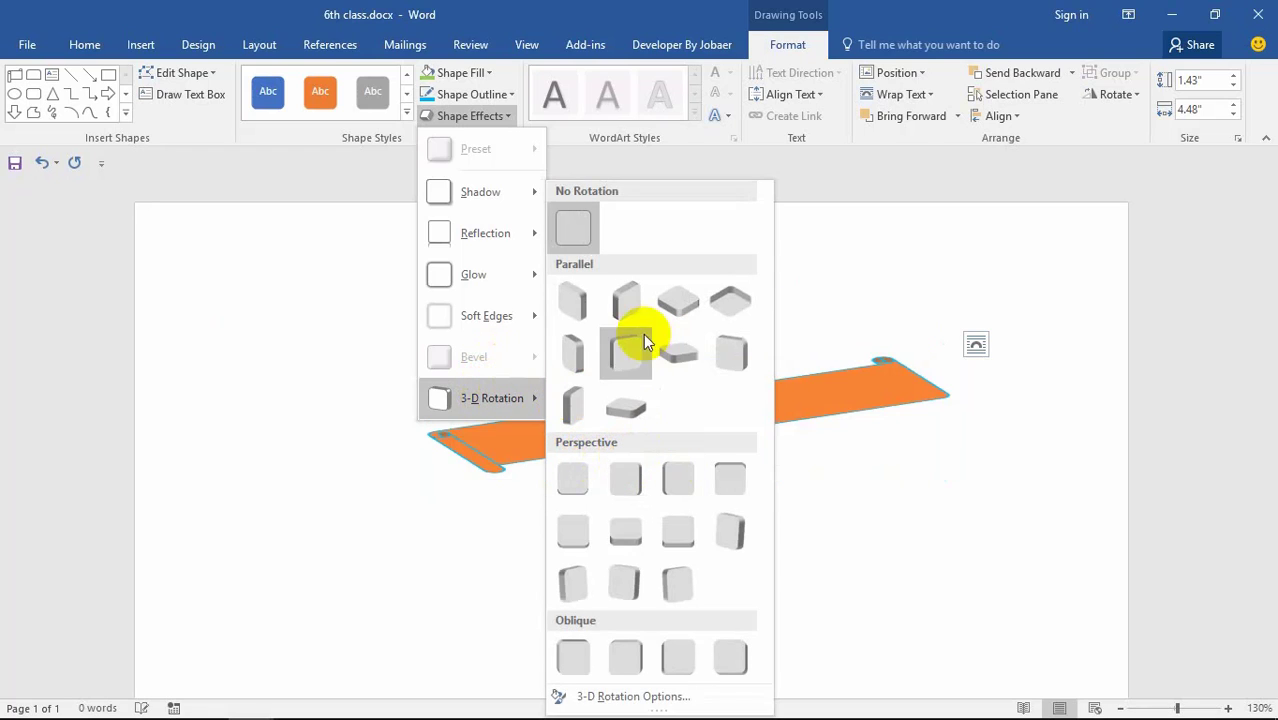
left_click(621, 346)
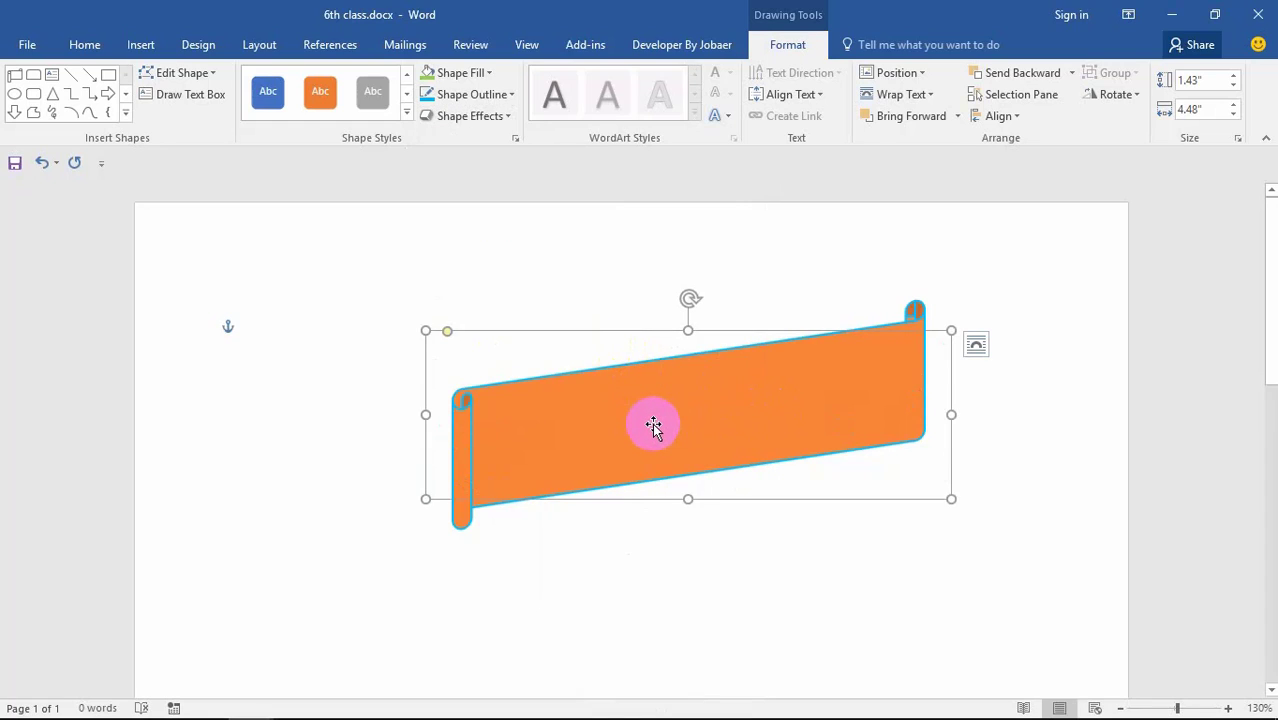
Step: Type 'Laughing spider' in the banner and style it with the Light Gray Inner Shadow WordArt
type("LA")
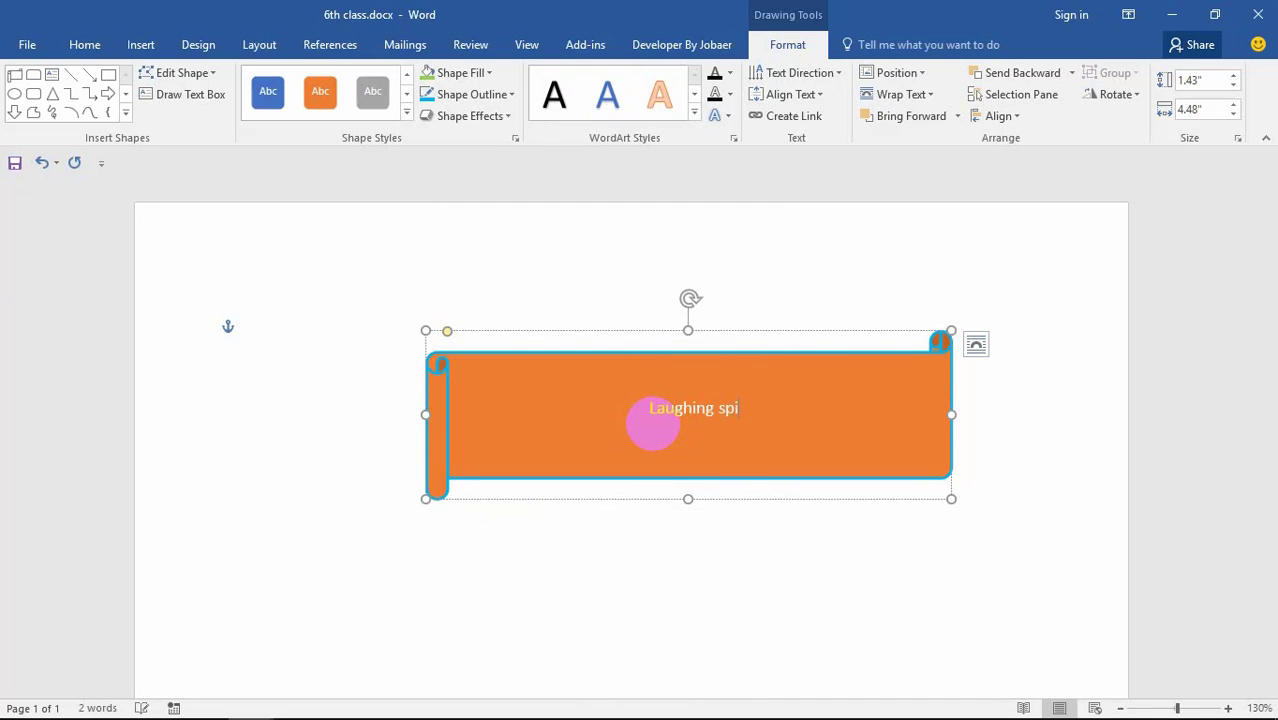
type("der")
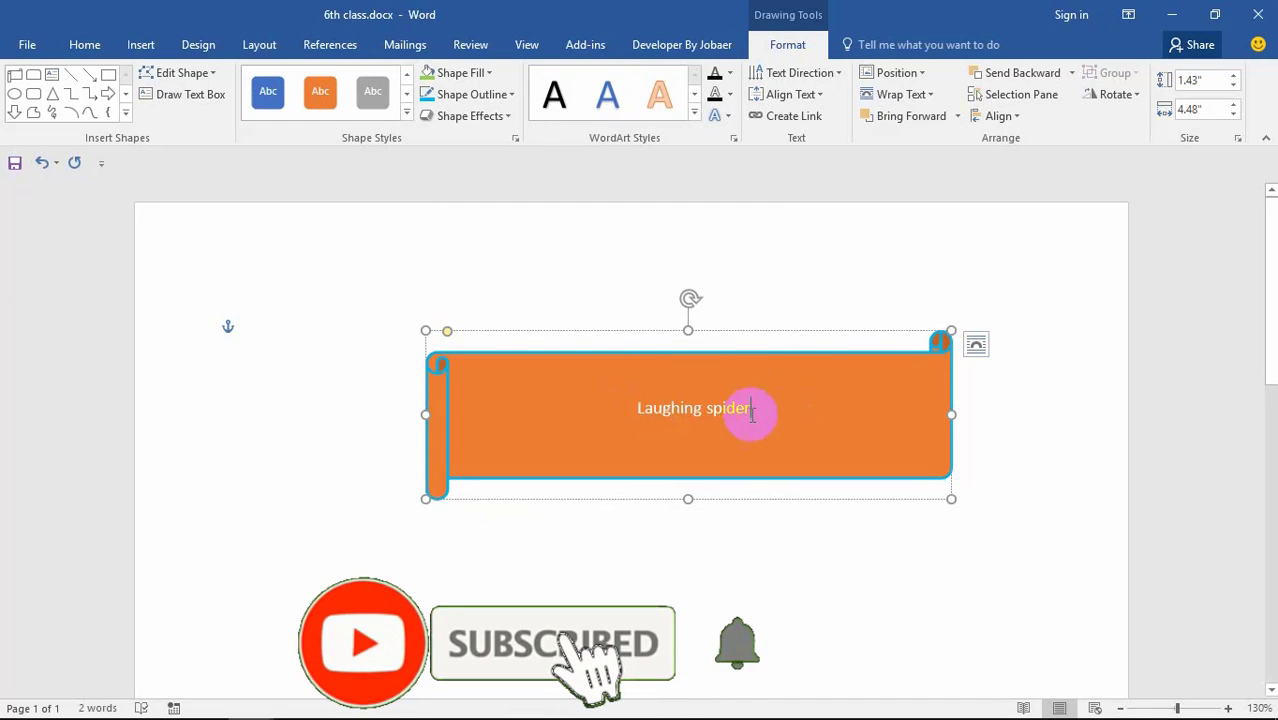
left_click_drag(751, 415, 622, 408)
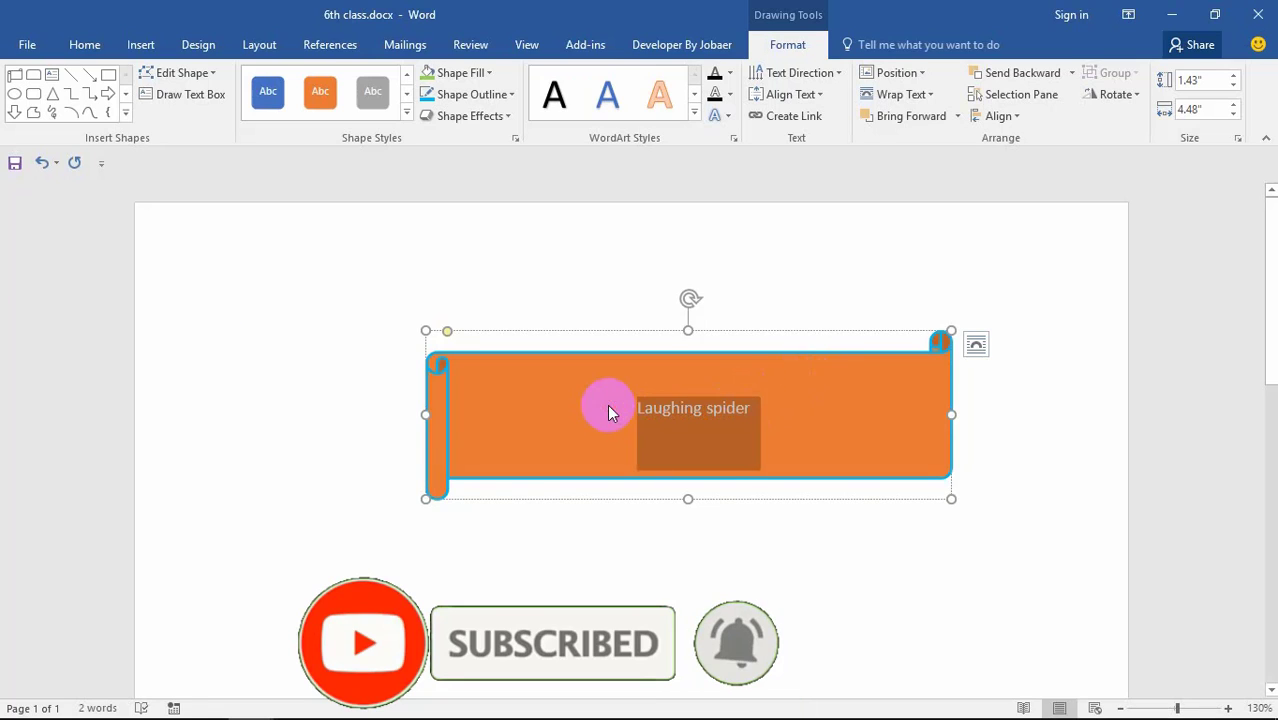
left_click(660, 94)
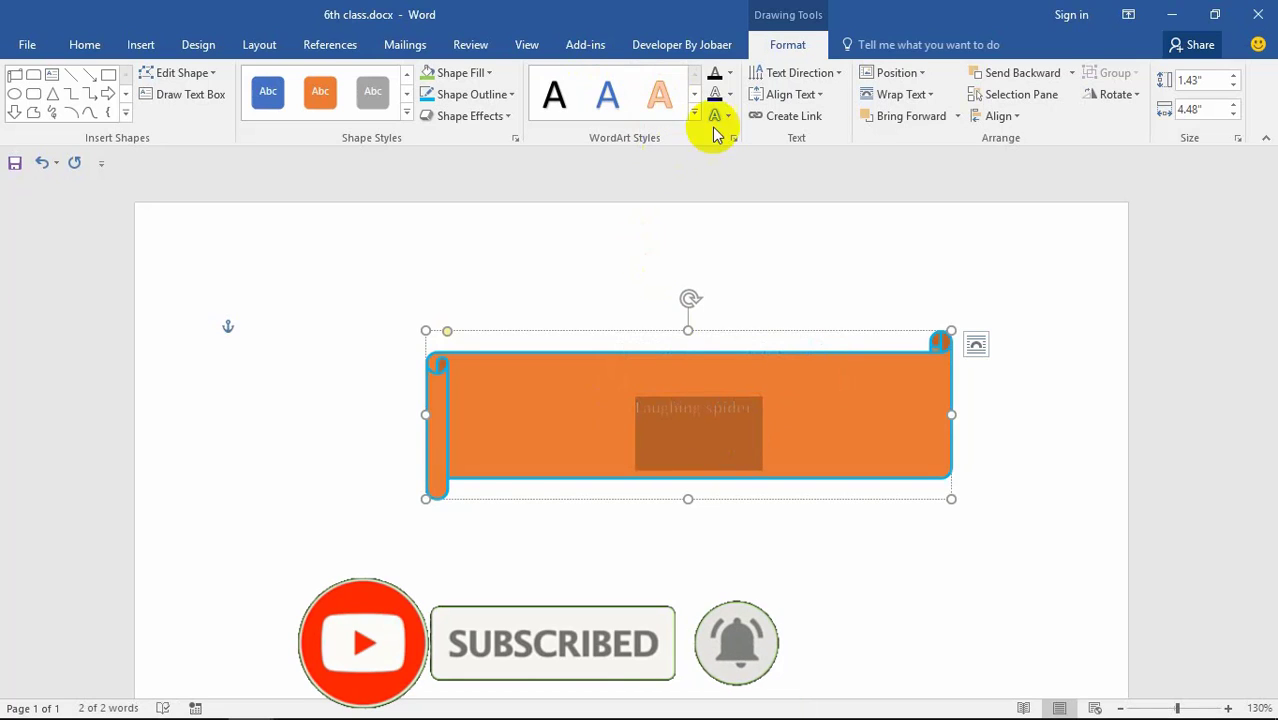
left_click(694, 113)
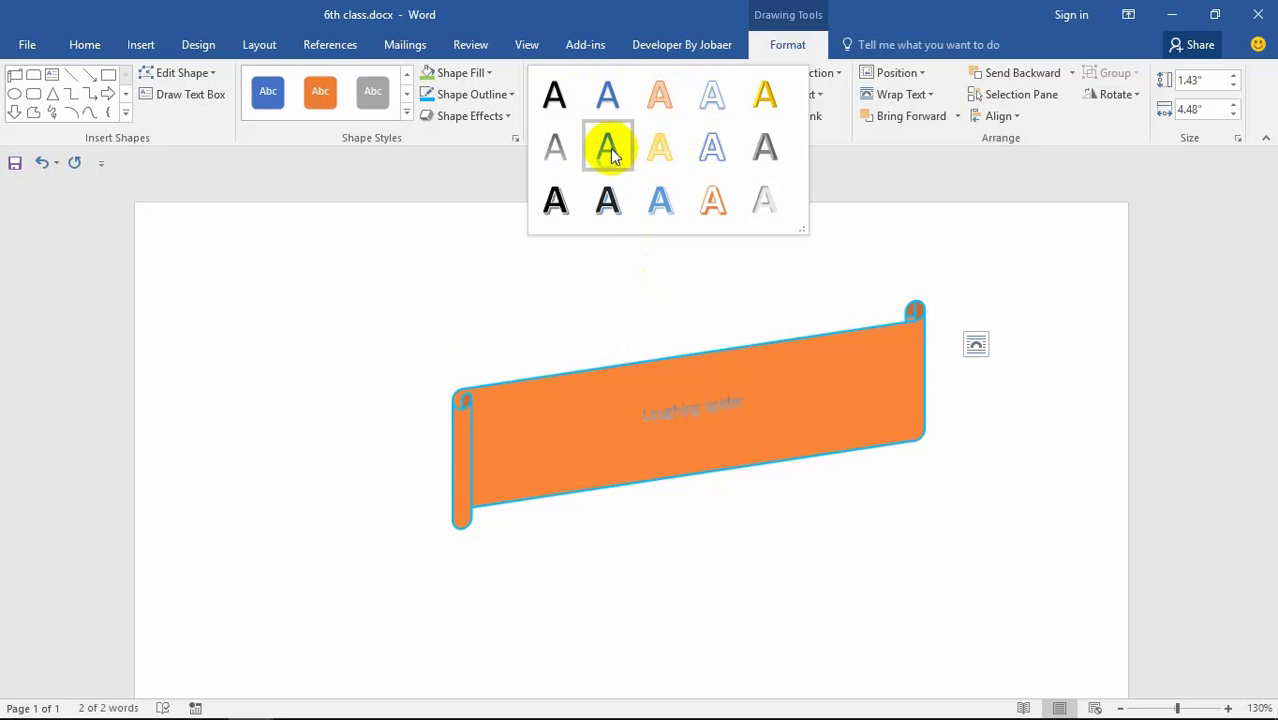
left_click(760, 218)
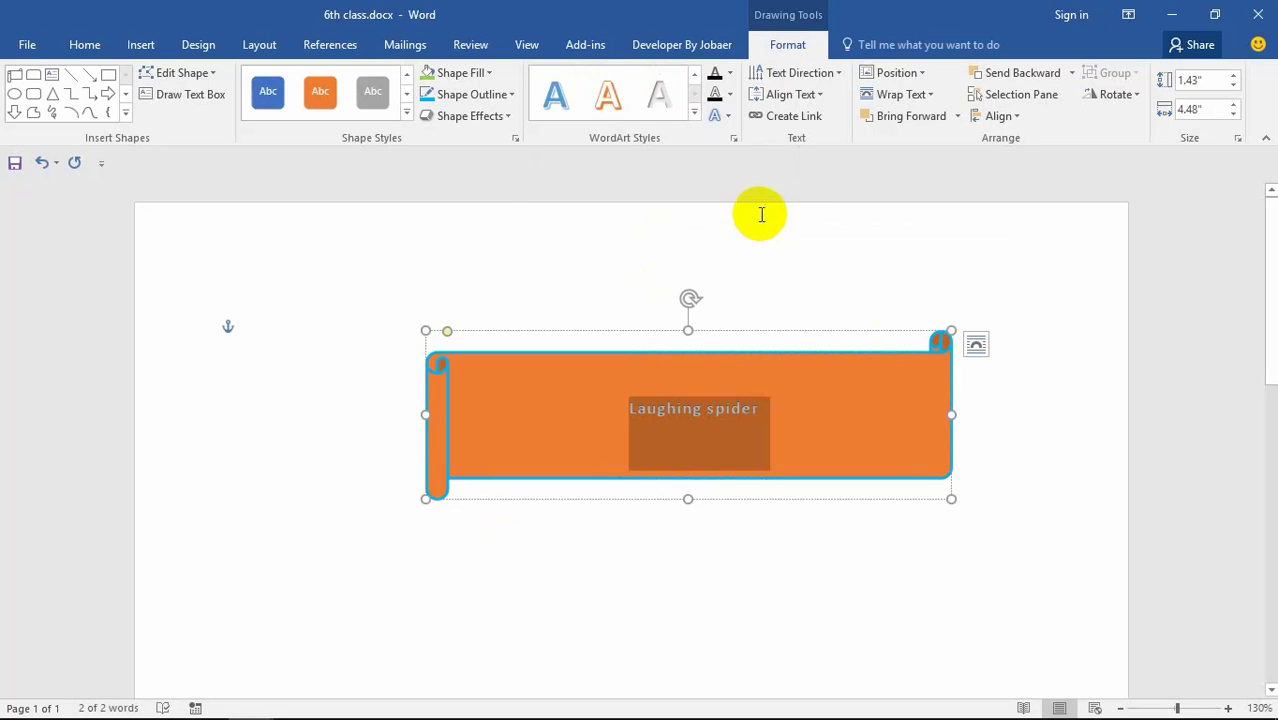
left_click(760, 404)
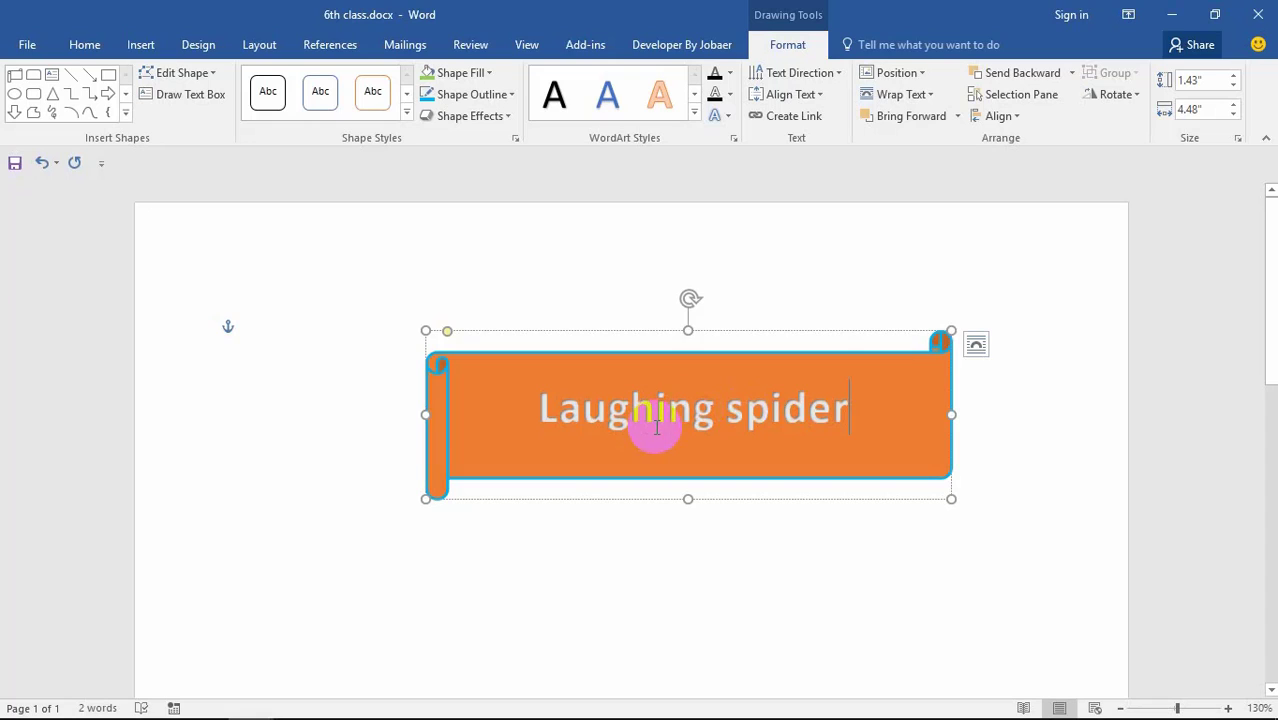
Step: Look through the layering and Align menus for the banner without changing anything
left_click(956, 116)
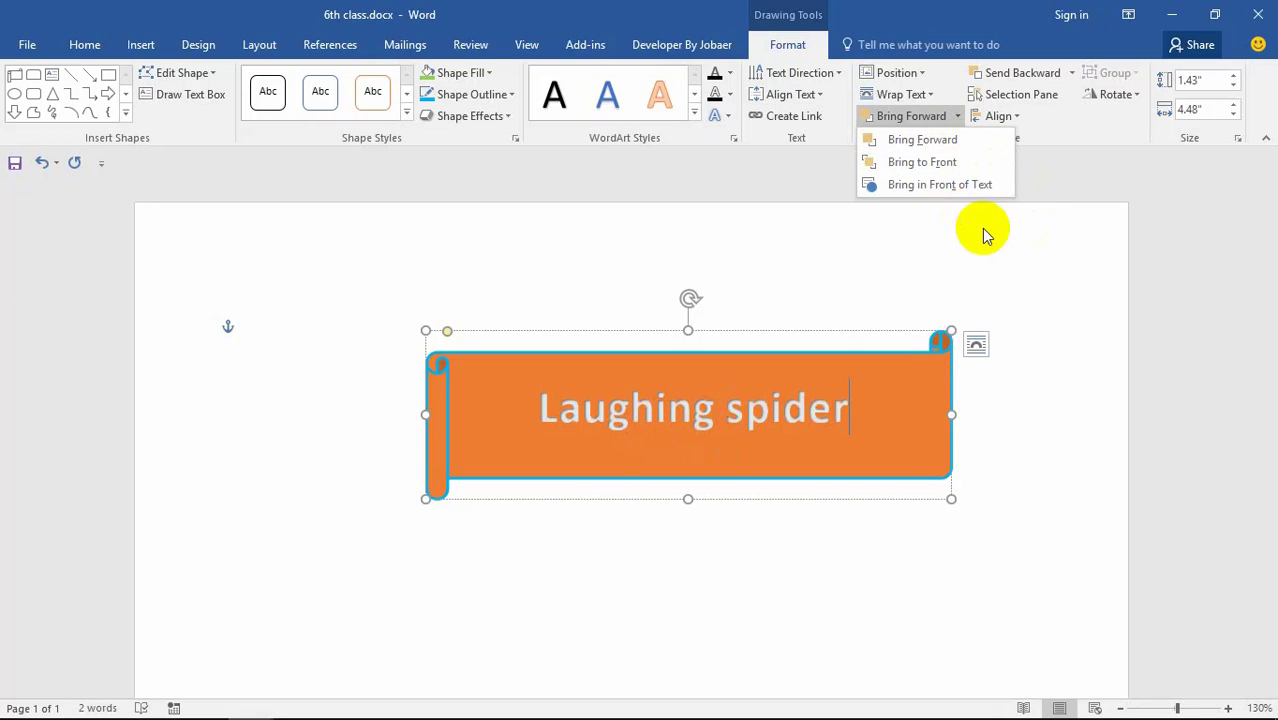
left_click(755, 420)
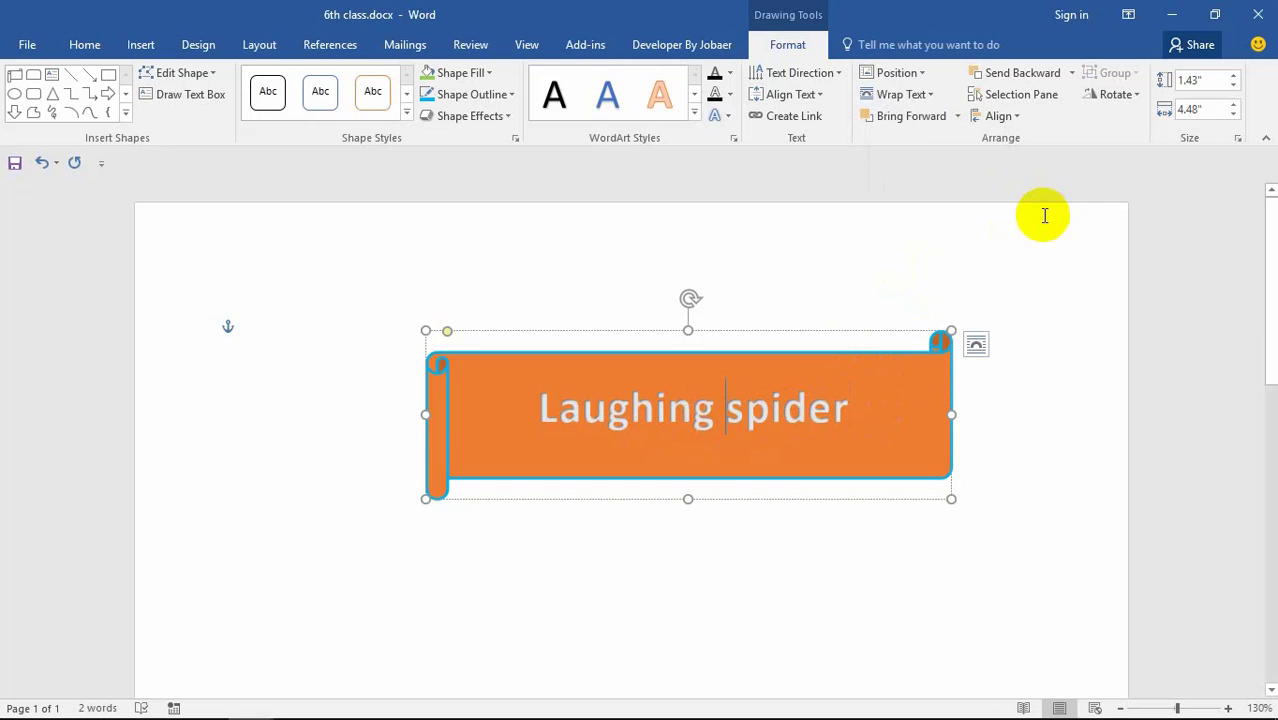
left_click(1006, 117)
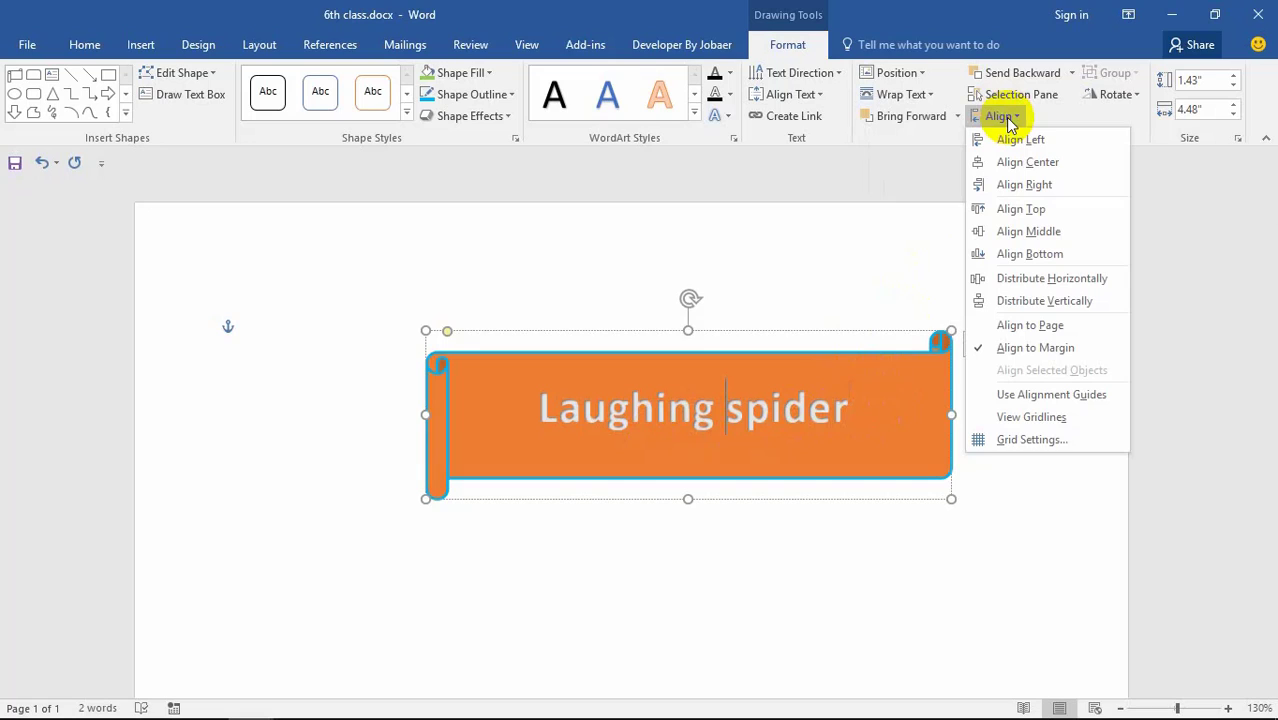
left_click(808, 522)
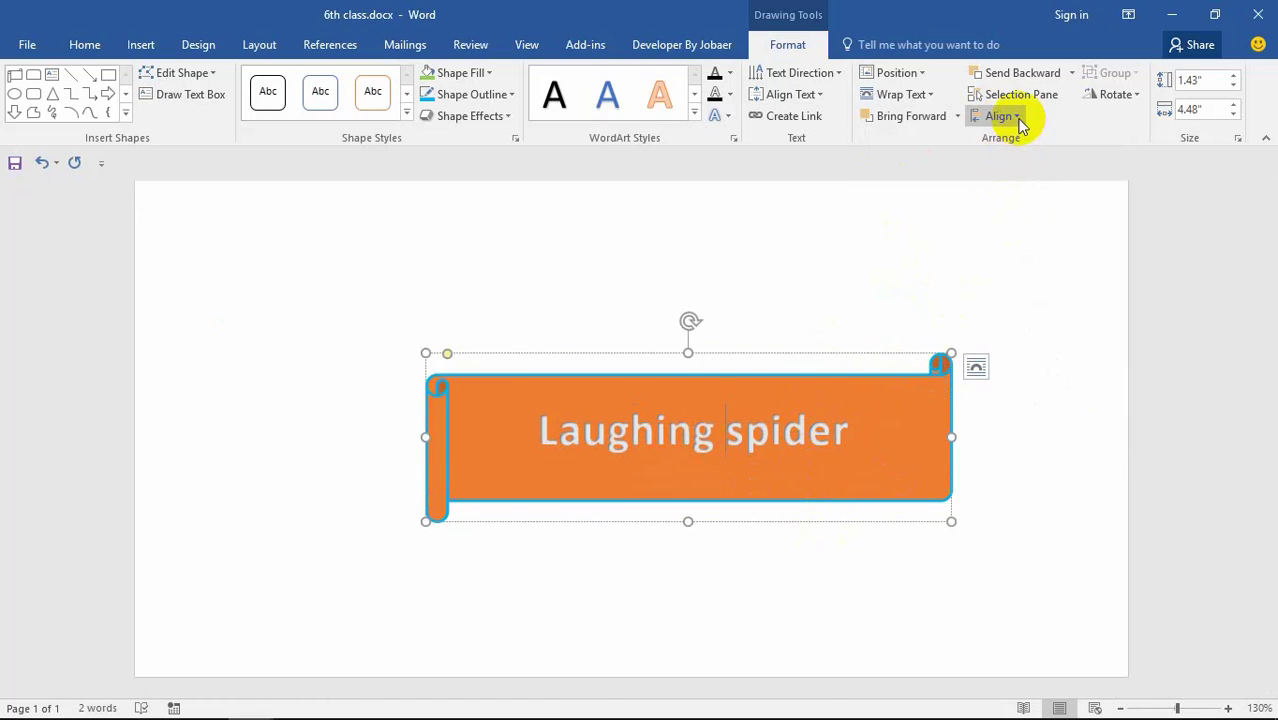
Step: Centre the banner horizontally, then align it to the left margin instead
left_click(1001, 116)
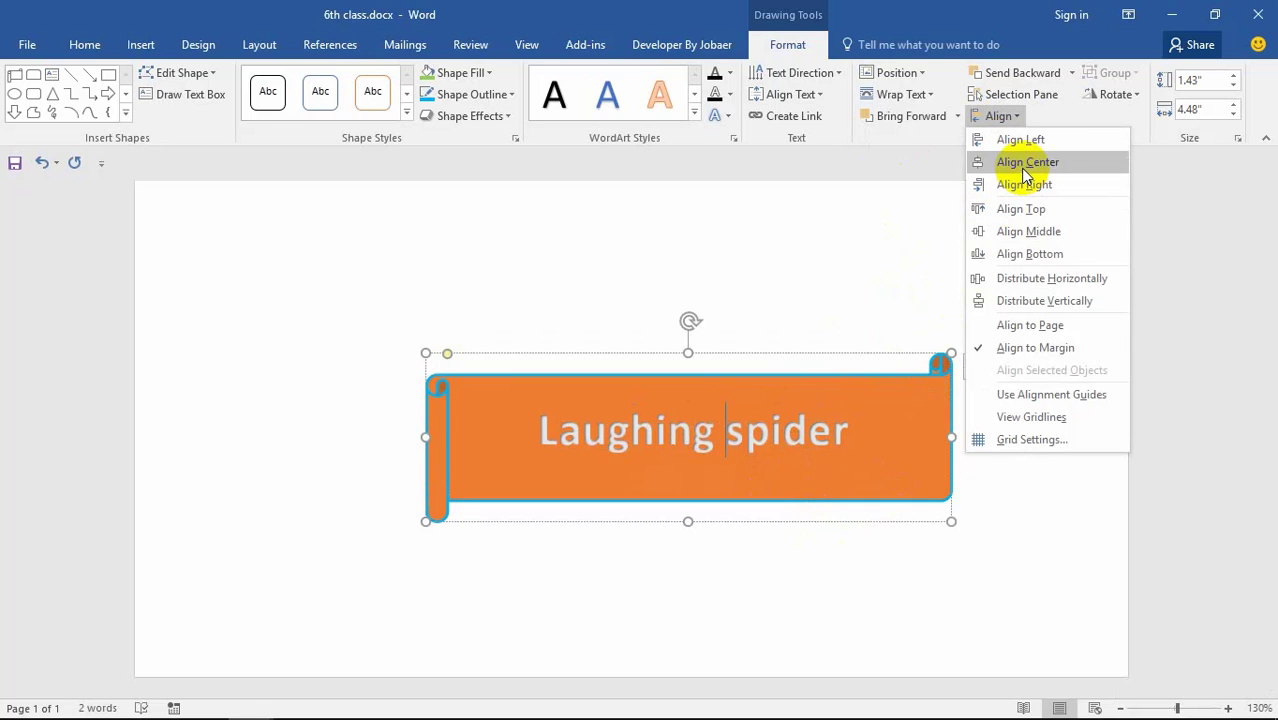
left_click(1018, 162)
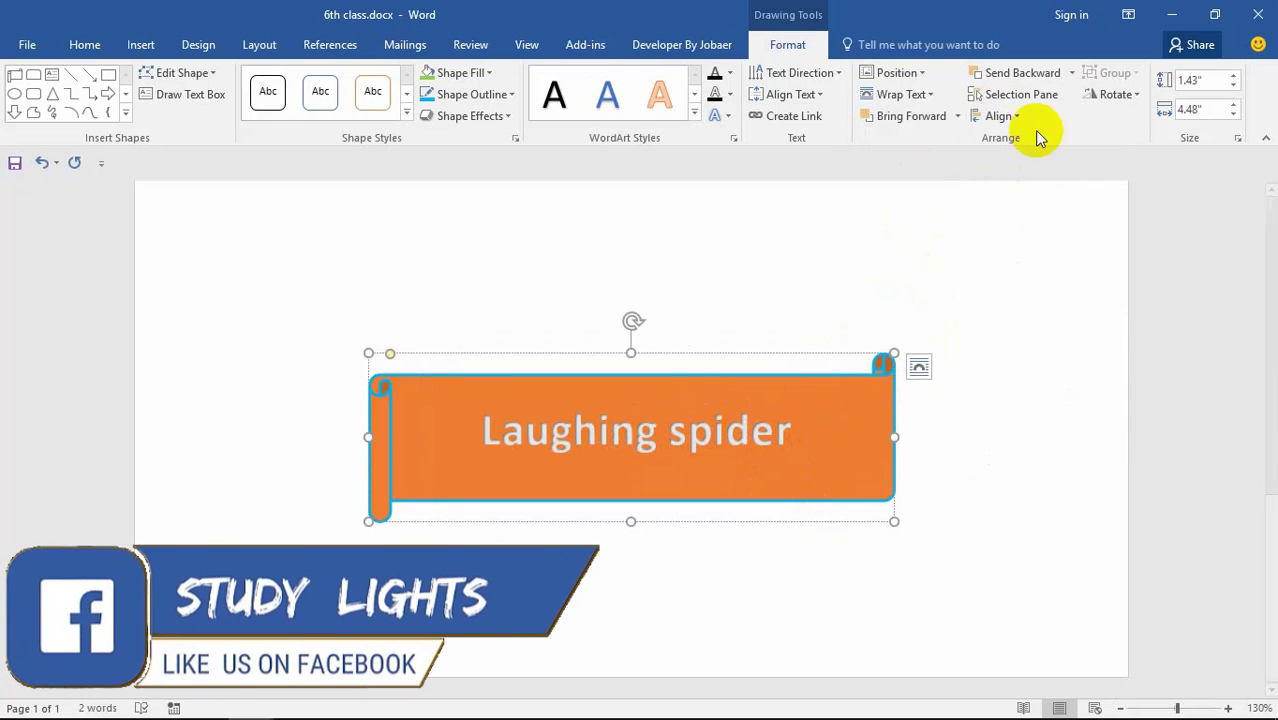
left_click(1000, 116)
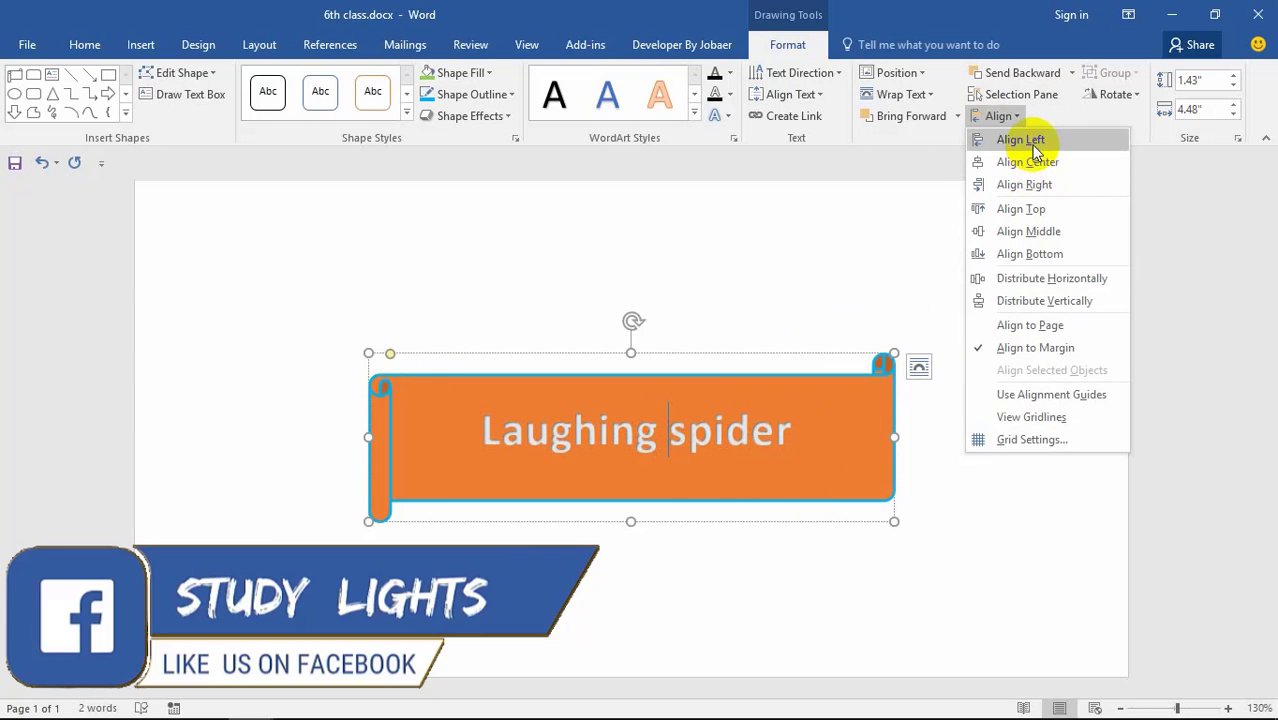
left_click(1034, 144)
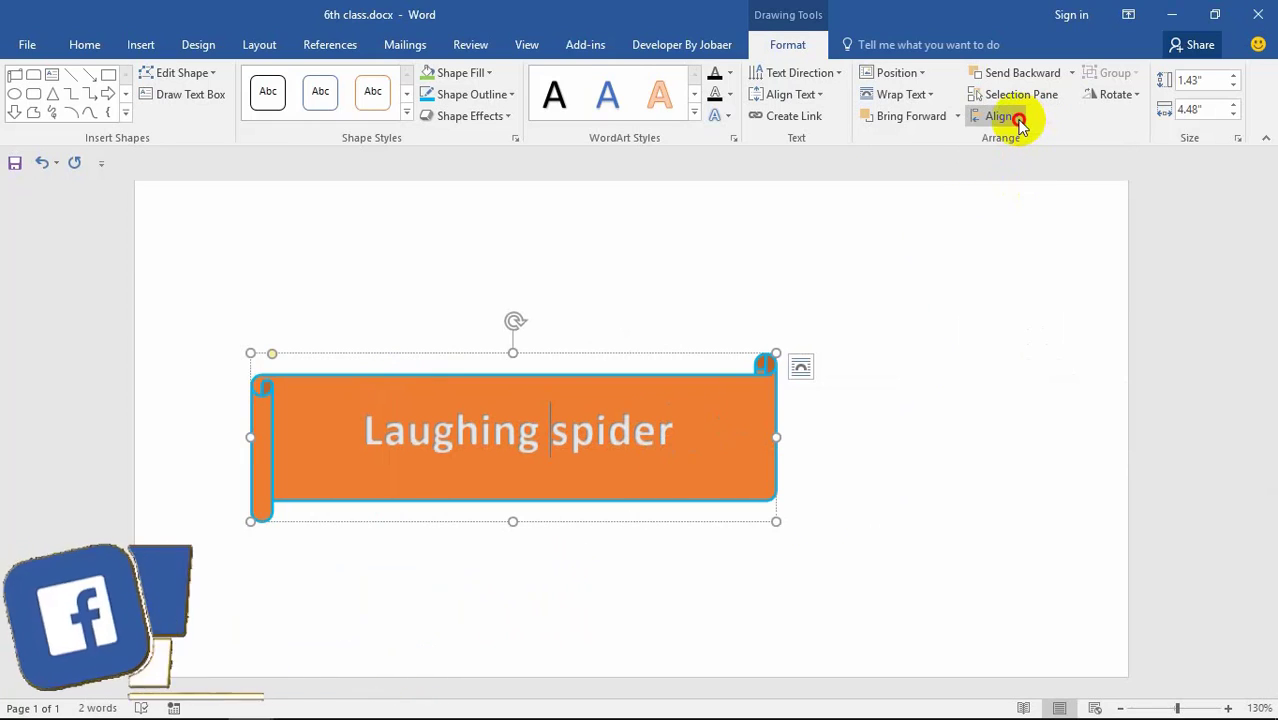
Step: Check the Grid Settings from the Align menu, leaving them unchanged
left_click(1000, 116)
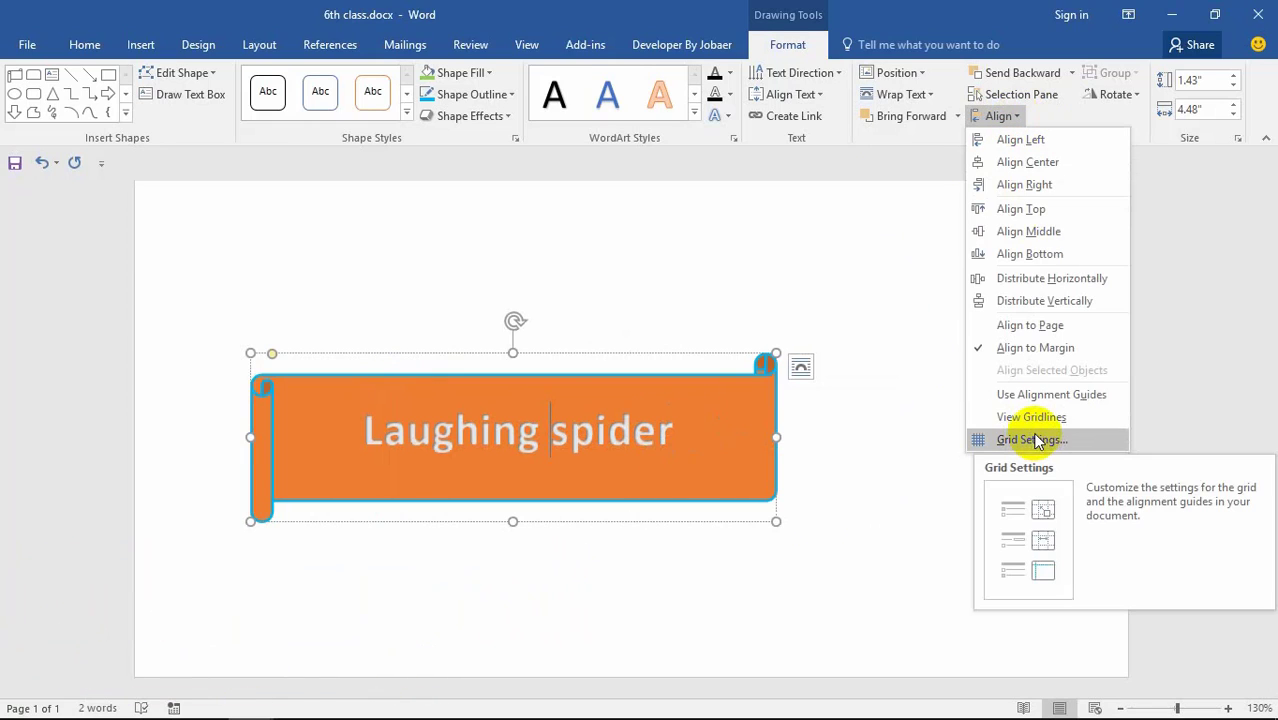
left_click(905, 315)
left_click(1003, 117)
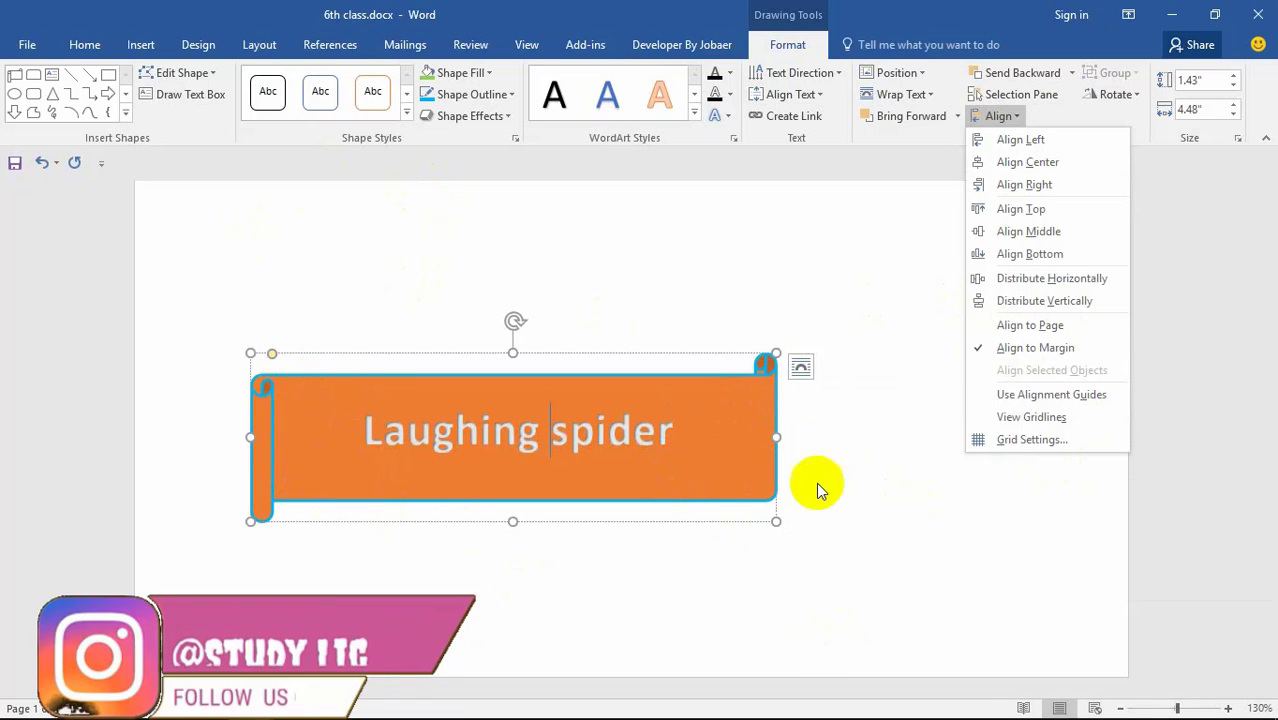
left_click(1006, 444)
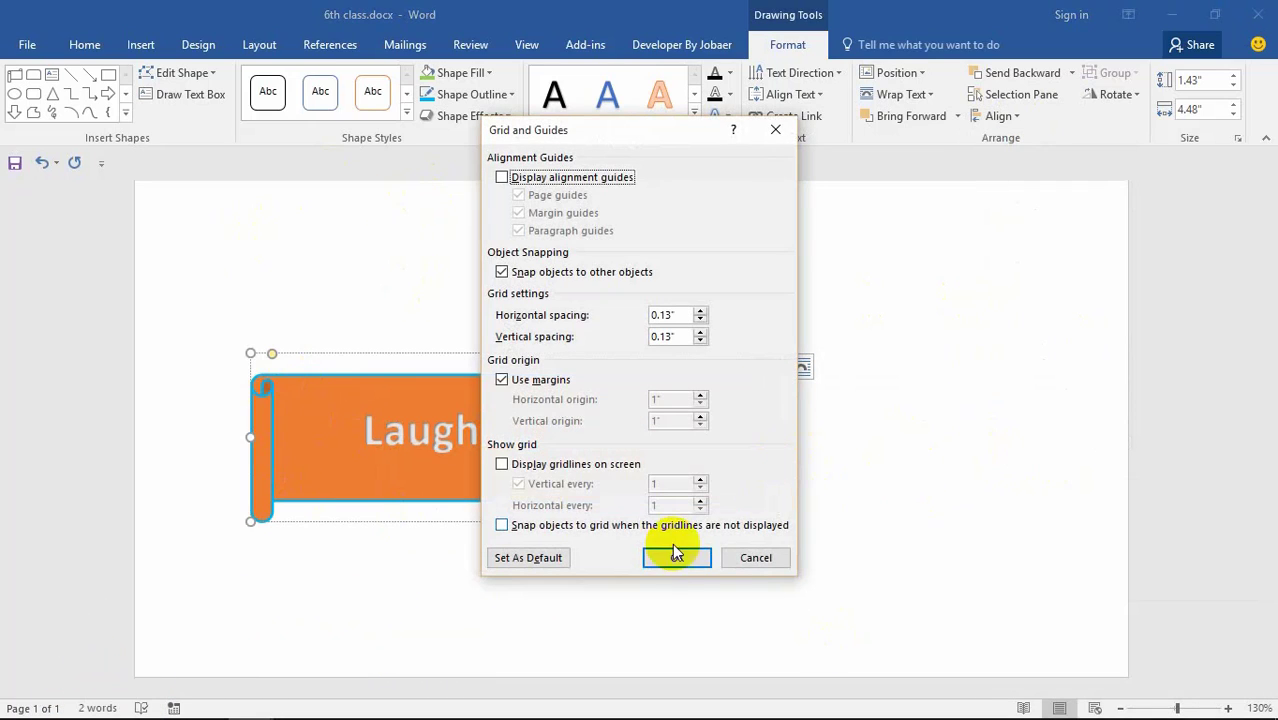
left_click(676, 559)
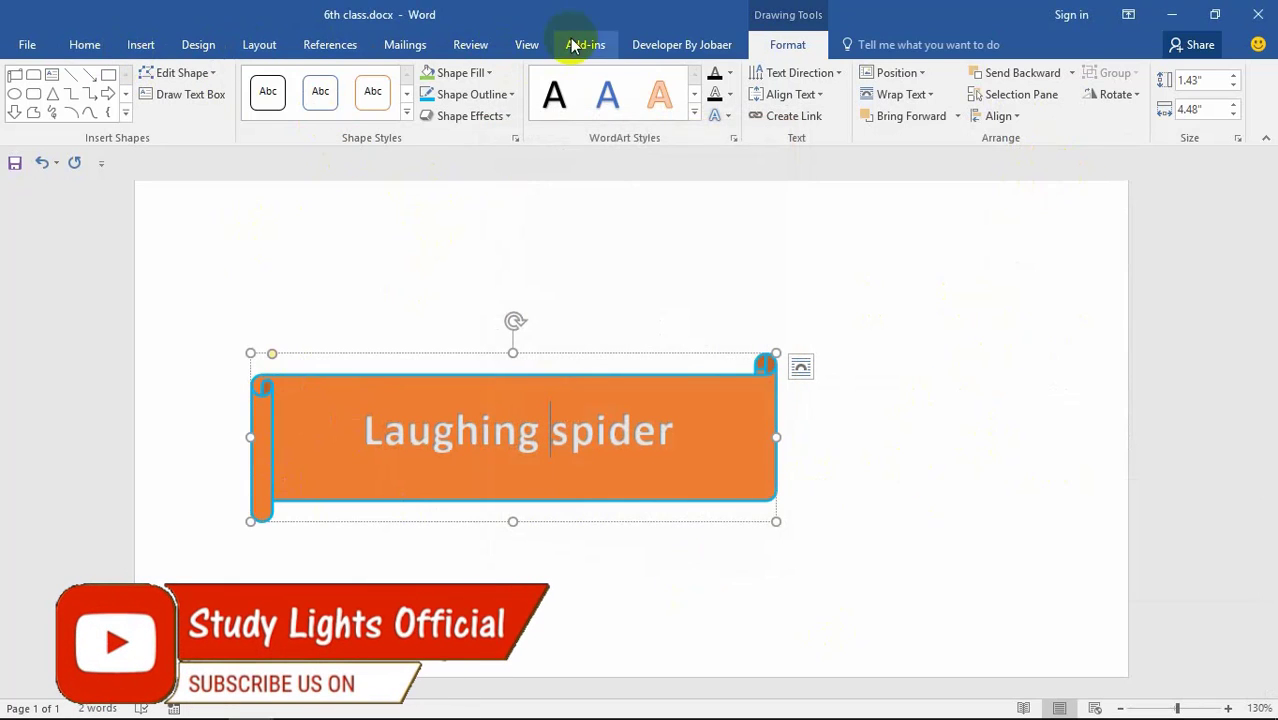
Step: Turn the View gridlines on and then off so the page is plain white
left_click(527, 45)
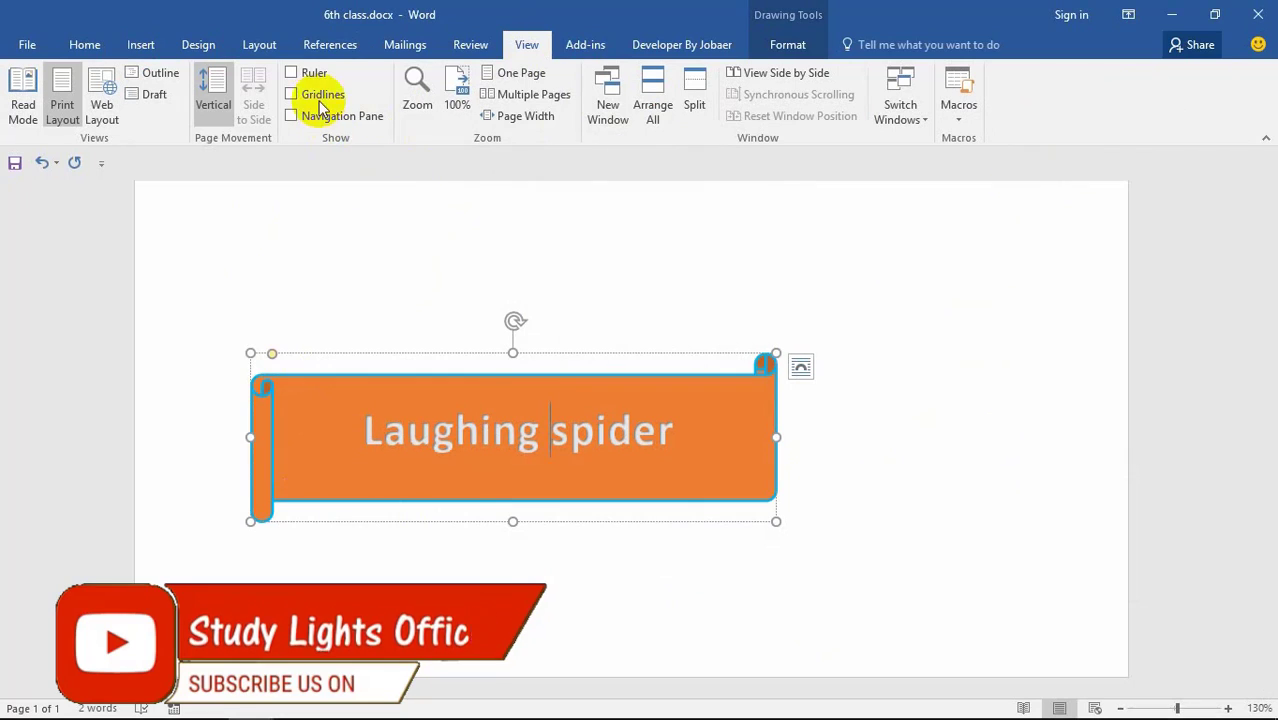
left_click(318, 94)
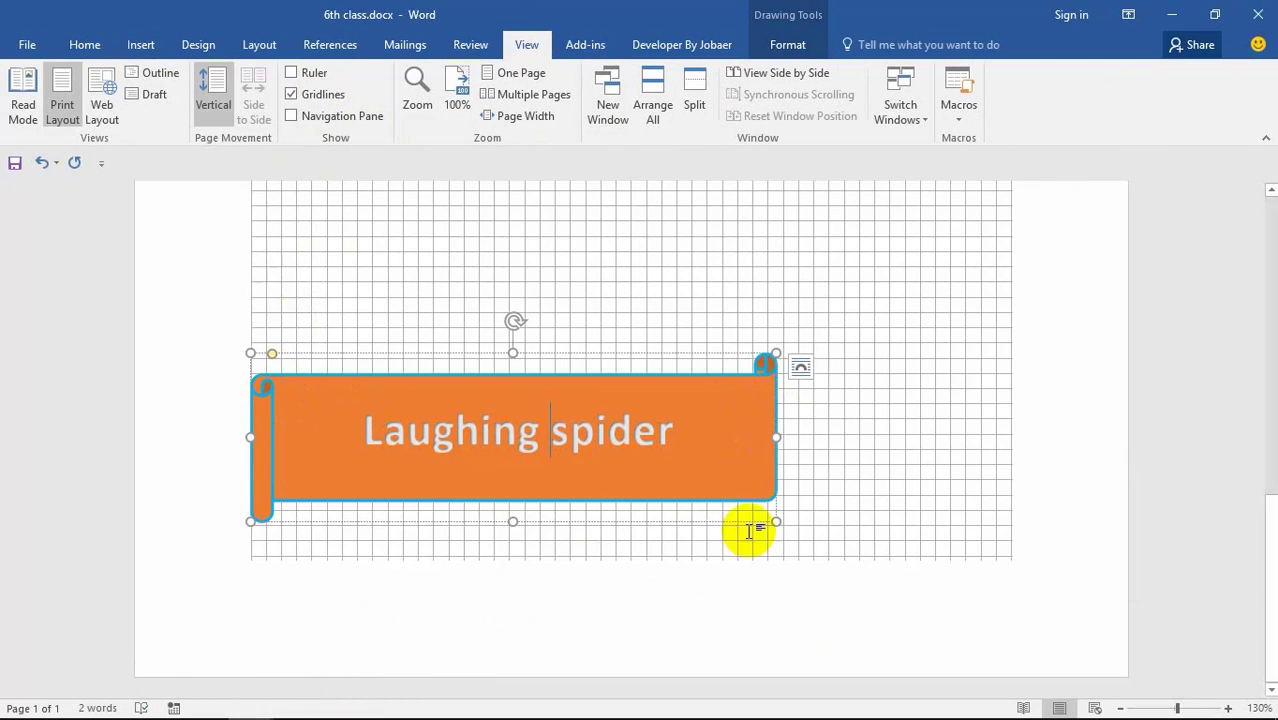
left_click(298, 99)
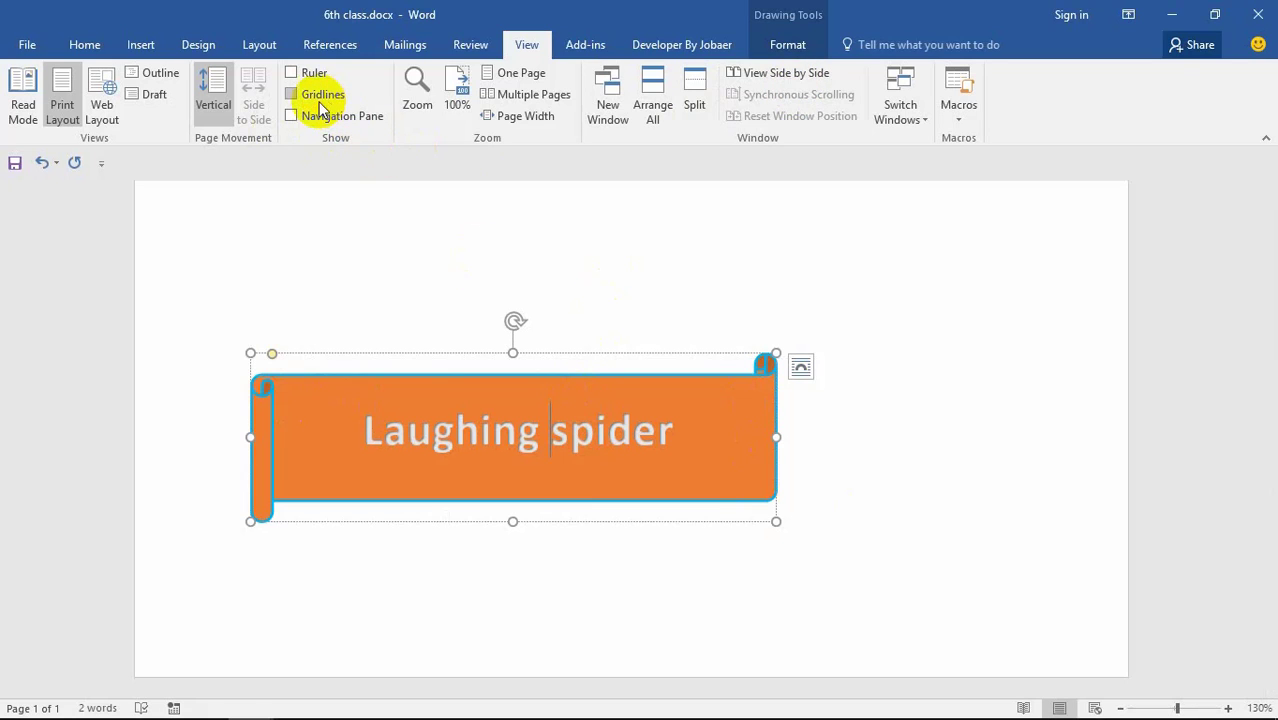
left_click(752, 48)
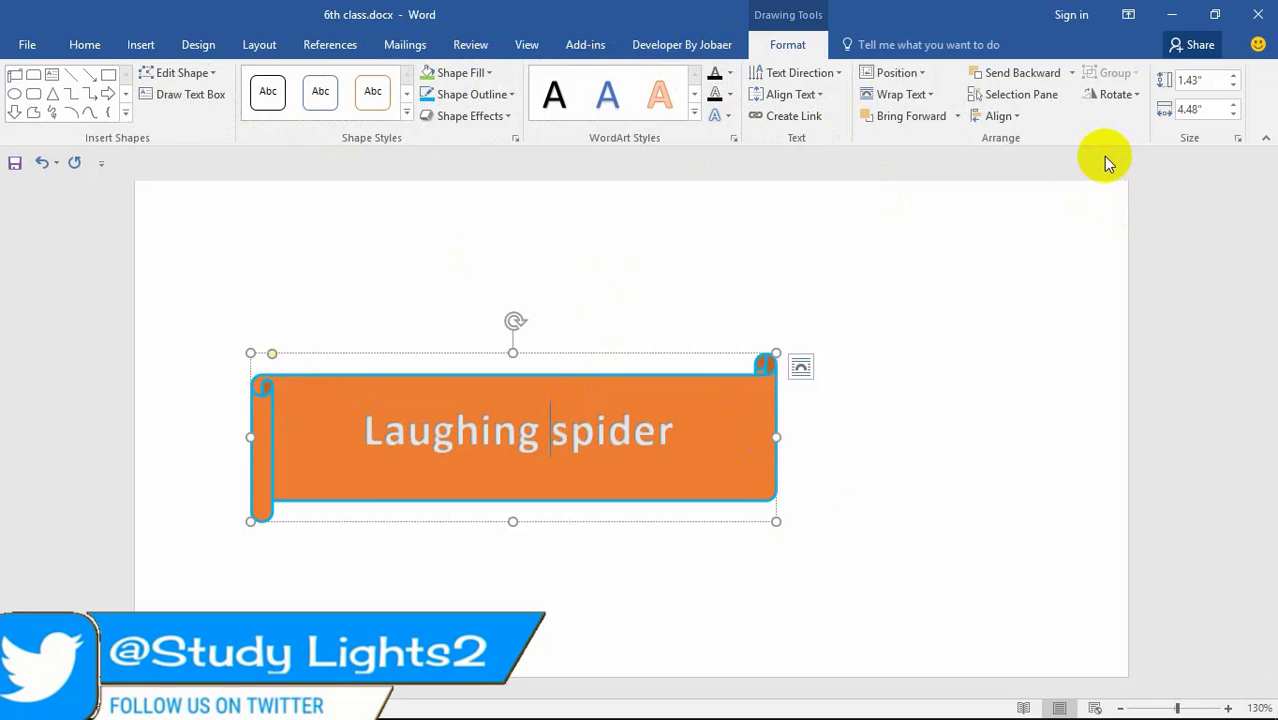
Step: Raise the banner's height to 2.4", then bring it back down to 1.8"
left_click(1236, 78)
left_click(1236, 78)
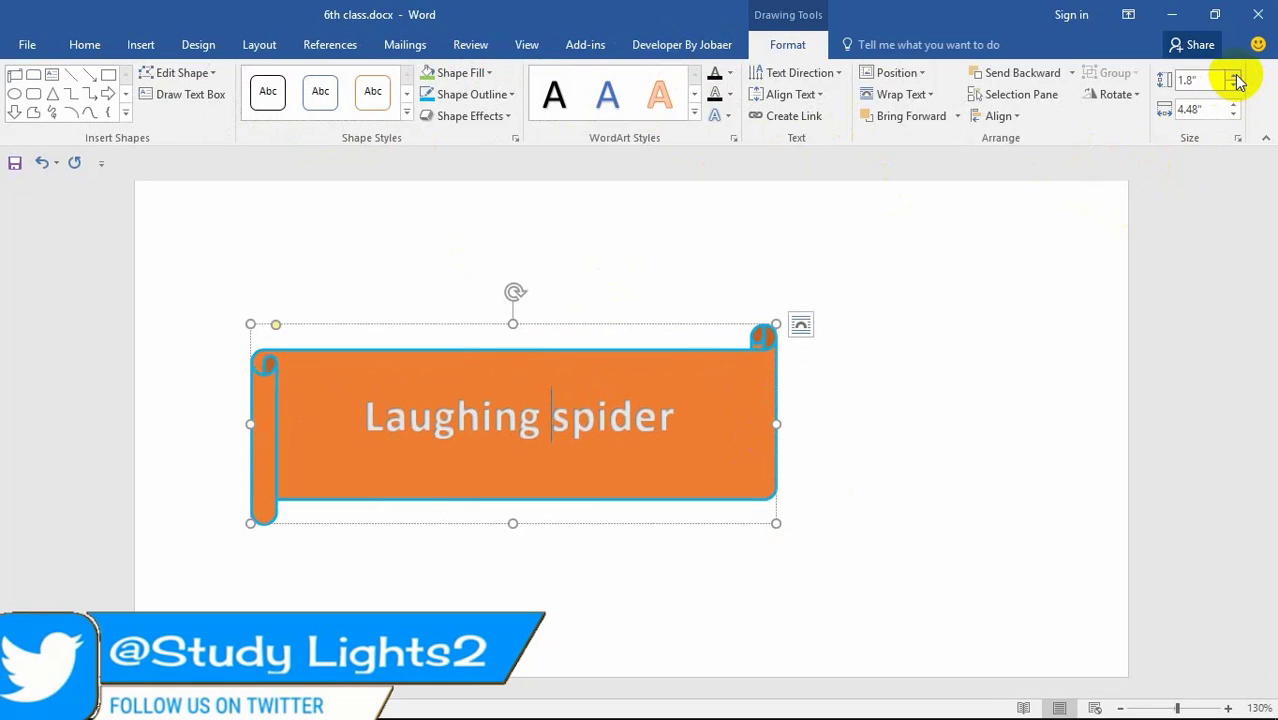
left_click(1236, 78)
left_click(1236, 78)
left_click(1236, 78)
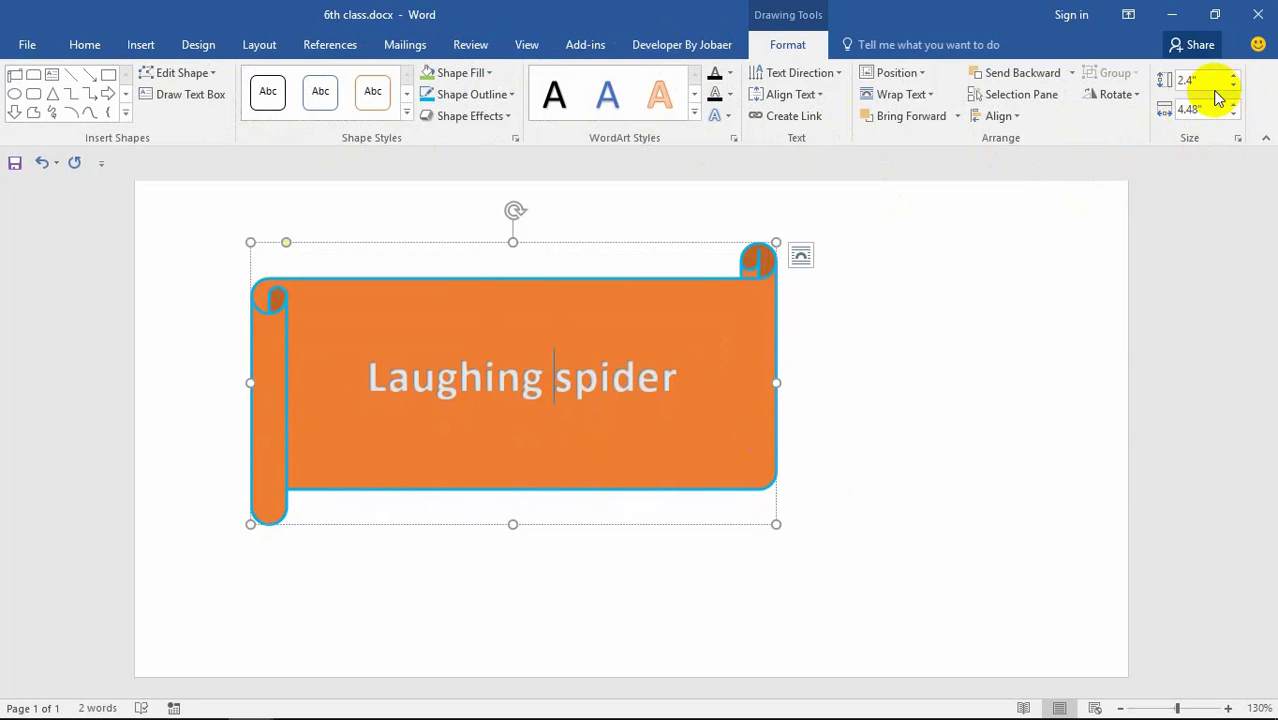
left_click(1235, 87)
left_click(1235, 87)
left_click(1235, 87)
left_click(1235, 87)
left_click(1235, 87)
left_click(1235, 87)
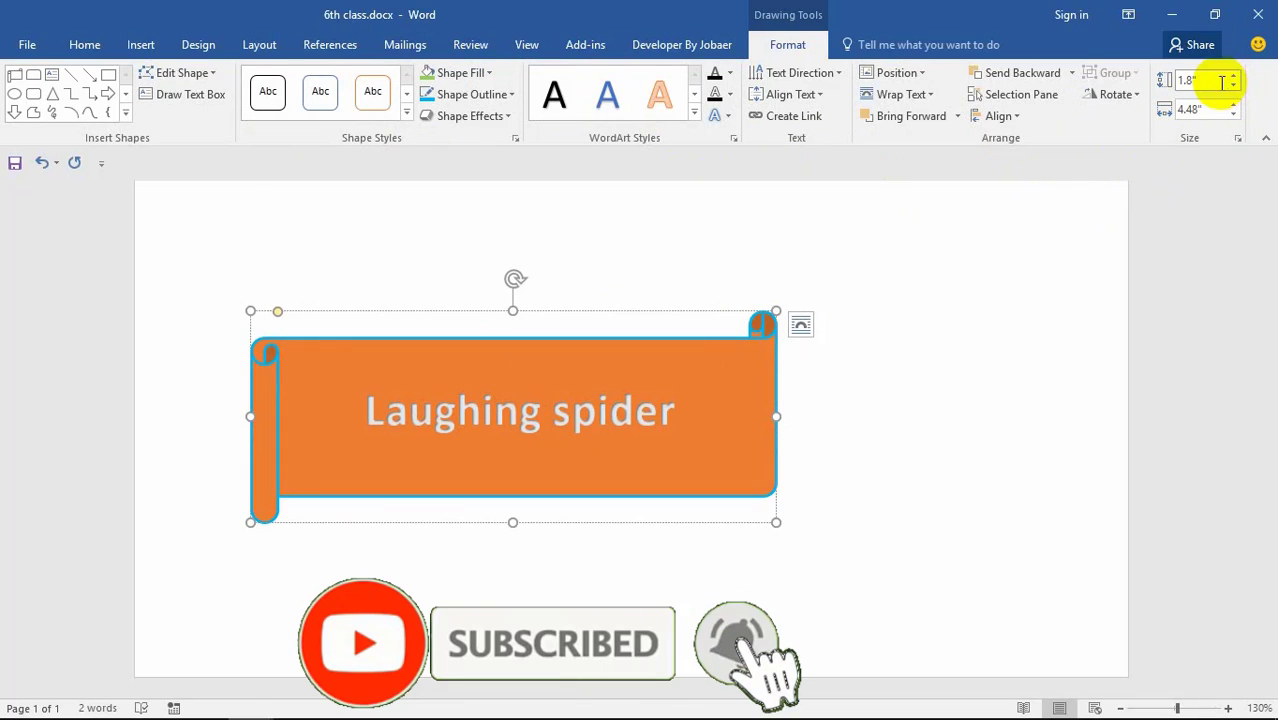
Step: Restore the Word window to a smaller size and set the banner height to 2.4"
left_click(1210, 15)
left_click_drag(878, 104, 443, 78)
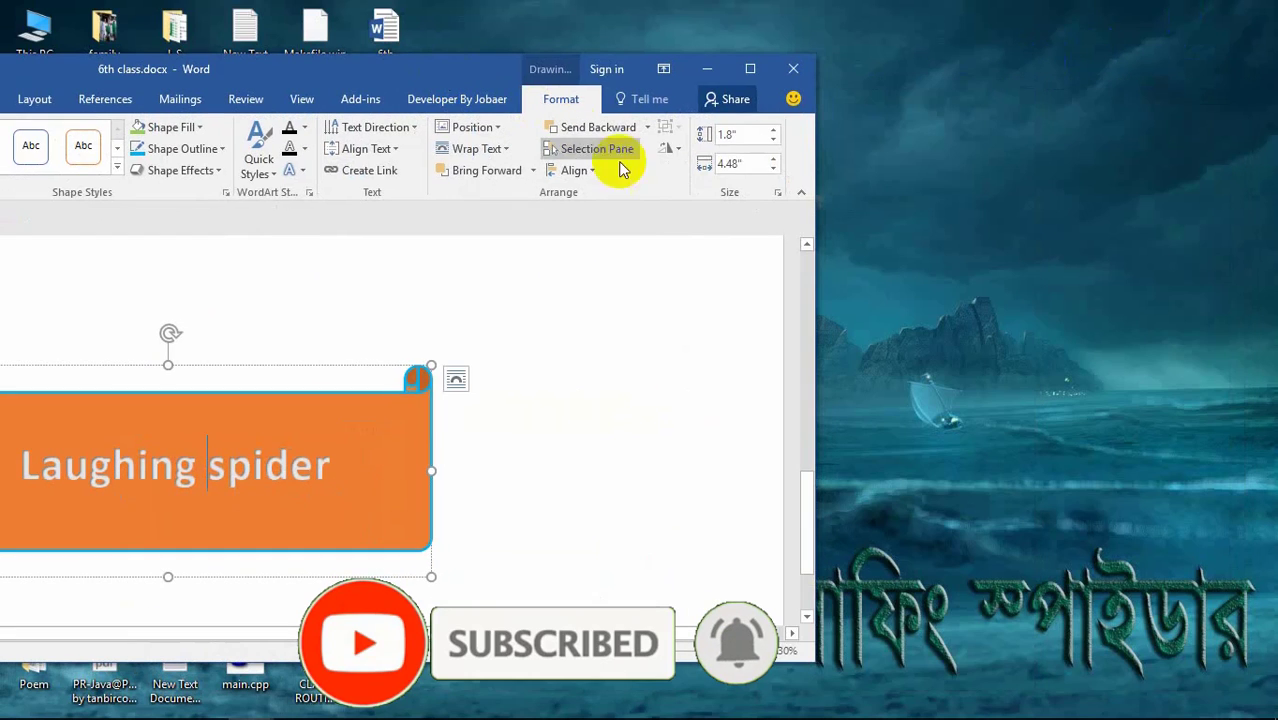
left_click(774, 133)
left_click(774, 133)
left_click(774, 133)
left_click(774, 133)
left_click(774, 133)
left_click(774, 133)
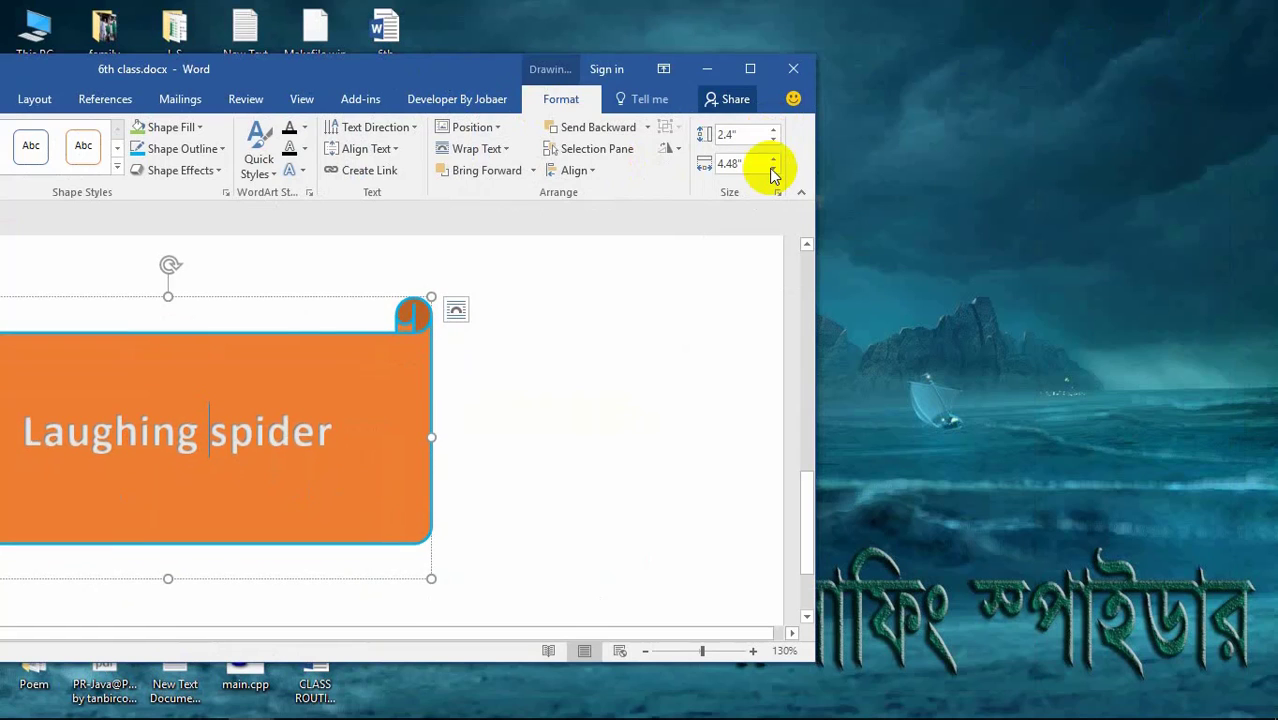
Step: Widen the banner to 6.1" and tilt it clockwise at a slight angle
left_click(773, 165)
left_click(773, 165)
left_click(773, 165)
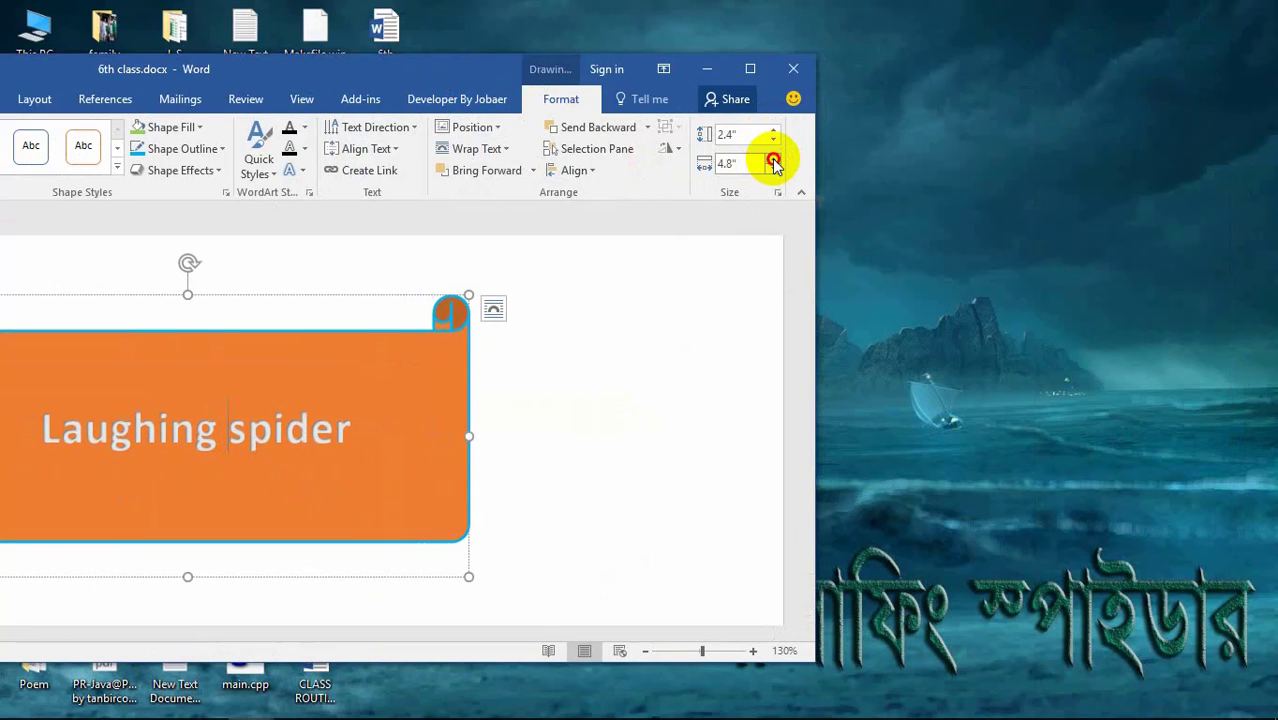
left_click(773, 165)
left_click(773, 164)
left_click(773, 164)
left_click(773, 163)
left_click(773, 163)
left_click(773, 162)
left_click(773, 162)
left_click(773, 162)
left_click(773, 162)
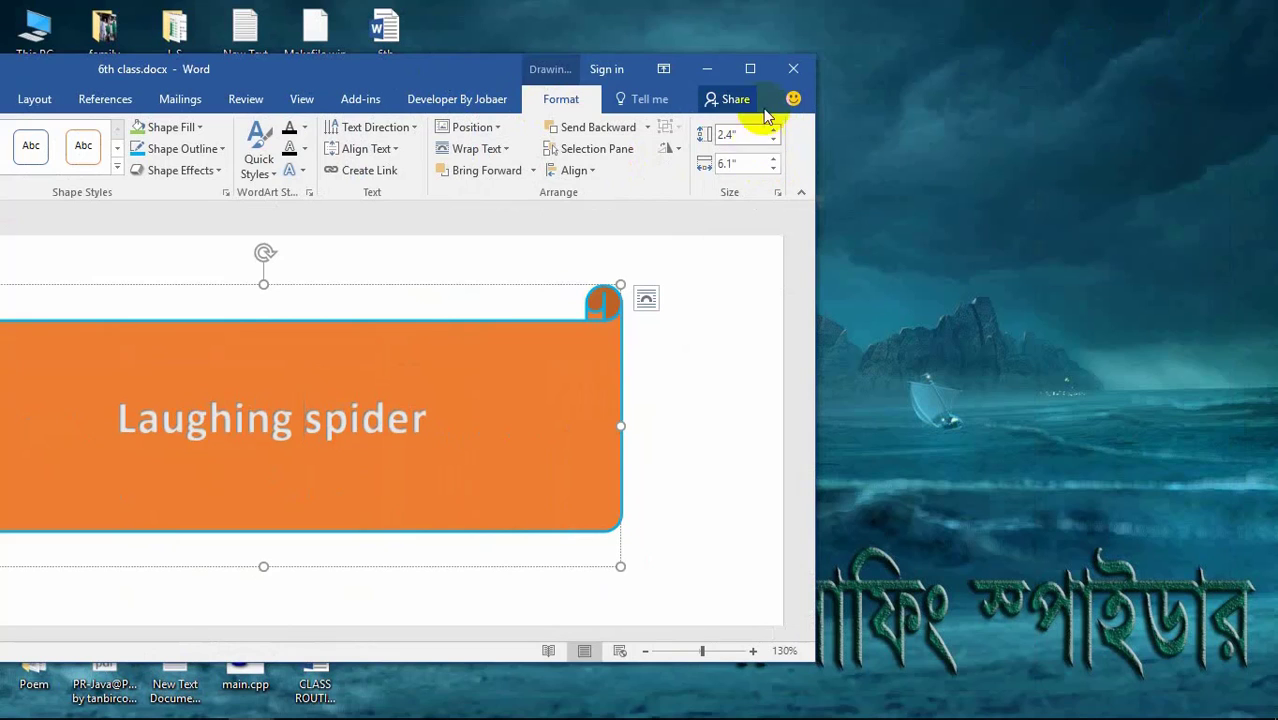
left_click(750, 68)
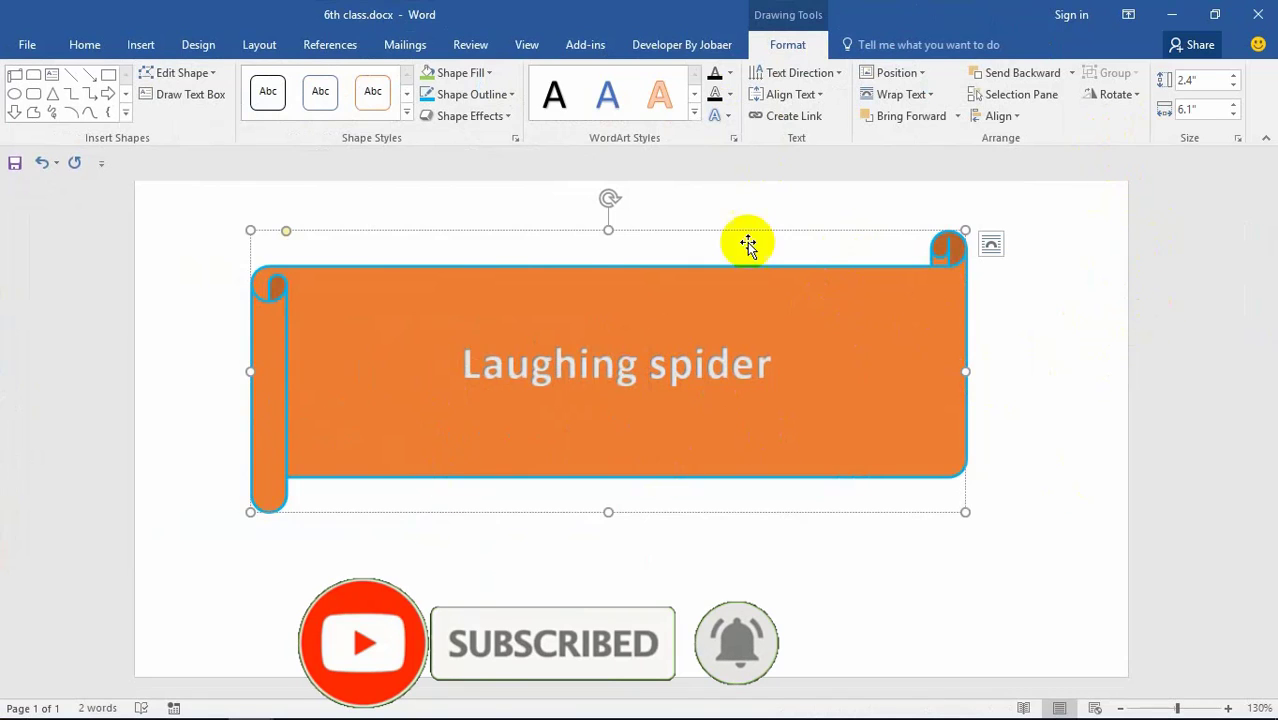
left_click_drag(606, 199, 624, 283)
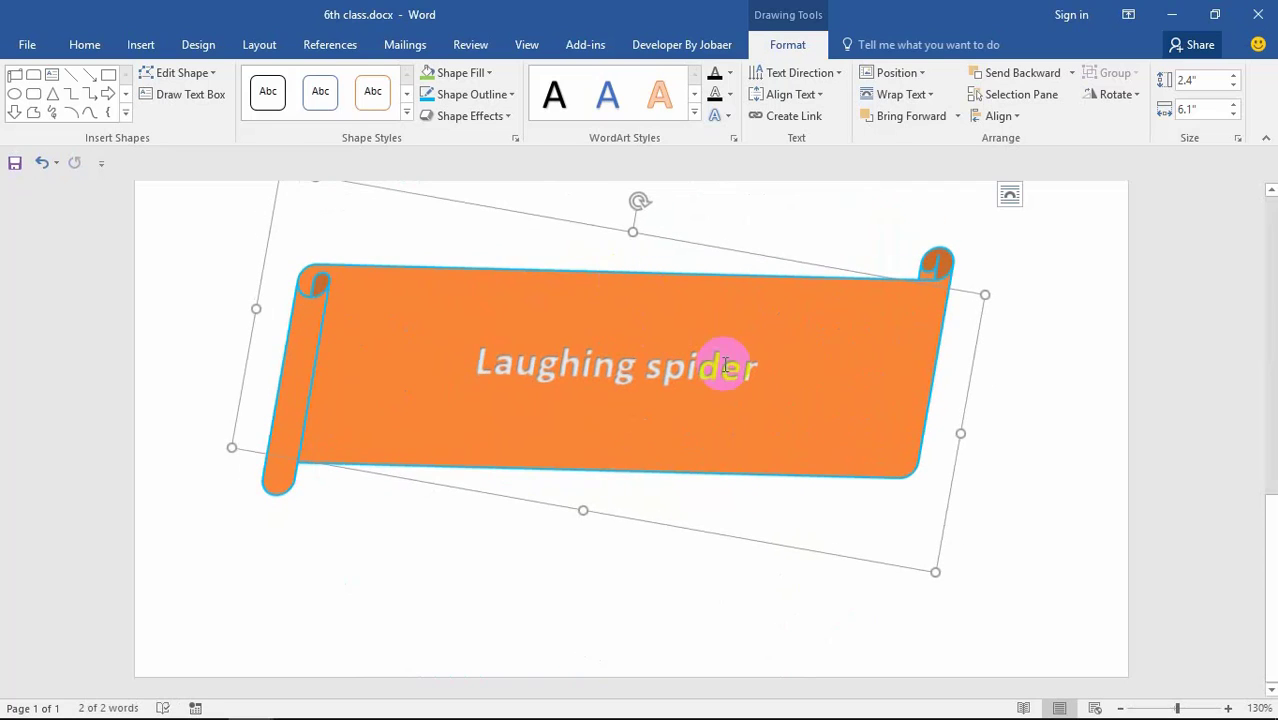
Step: Clear all text from the Laughing spider banner, then delete the scroll shape itself
left_click(833, 375)
key("BackSpace")
key("BackSpace")
key("ctrl+a")
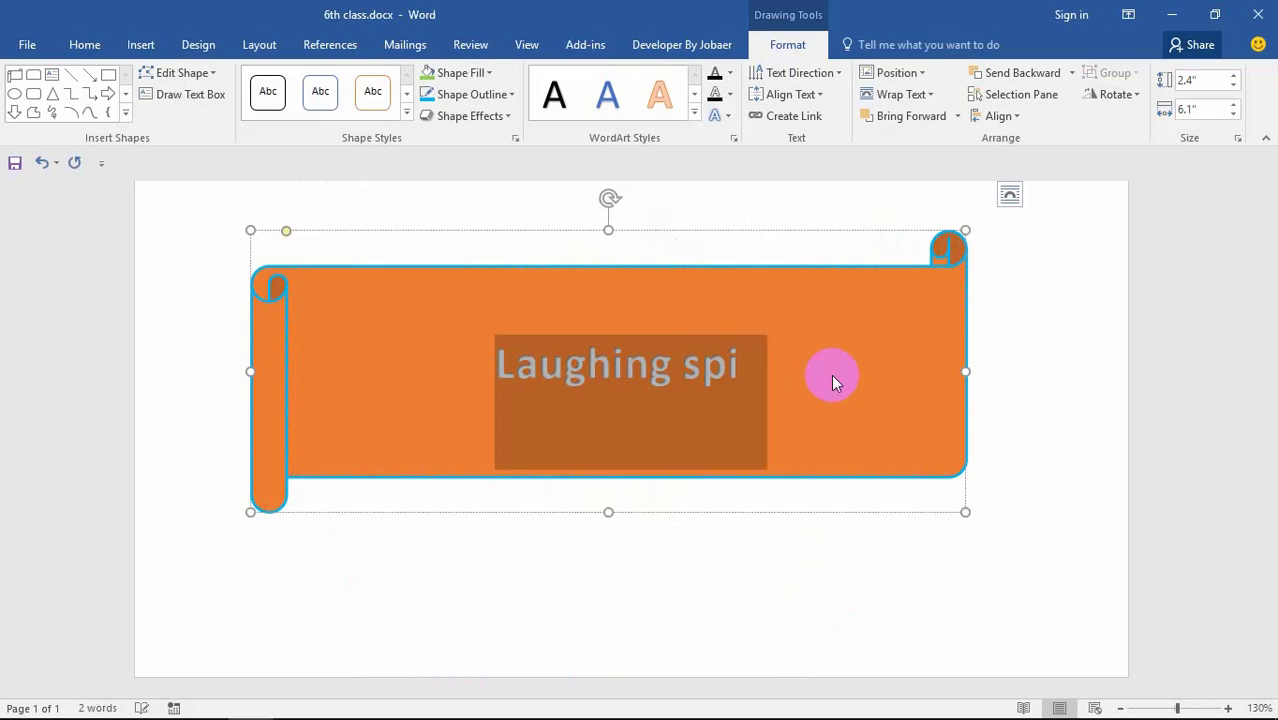
key("Delete")
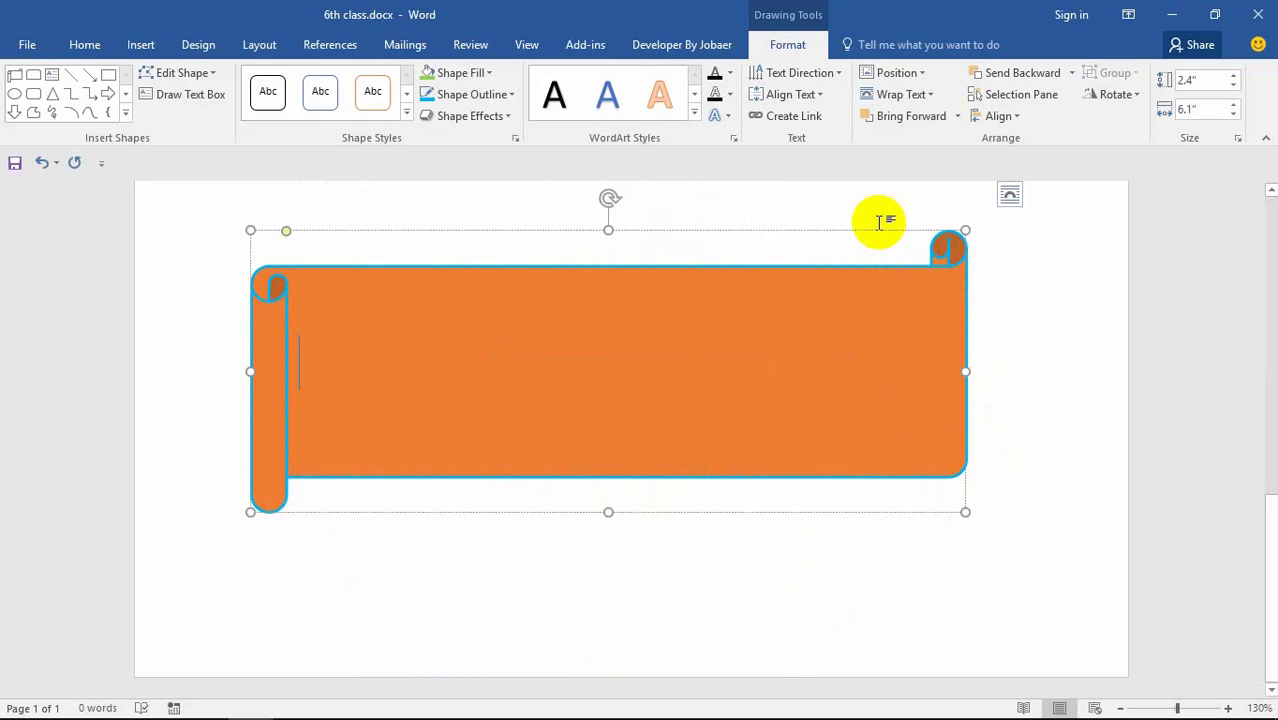
left_click(542, 368)
key("Delete")
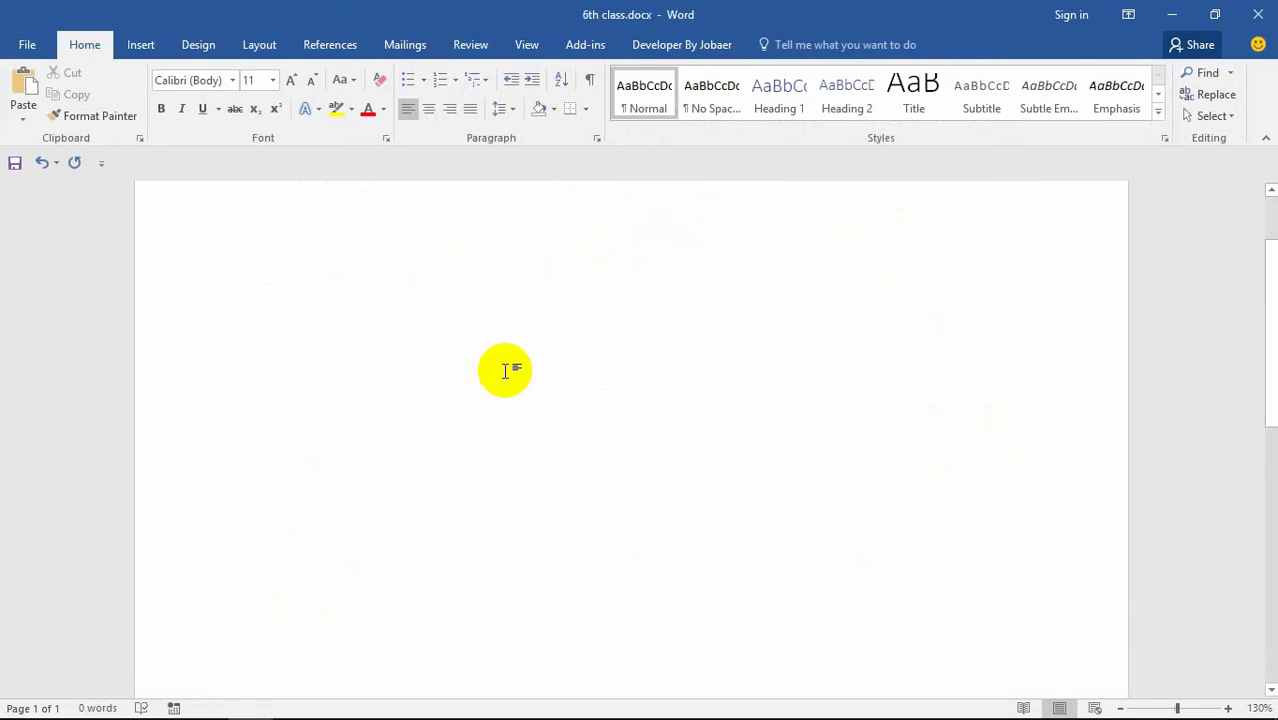
scroll(477, 363, "up", 1)
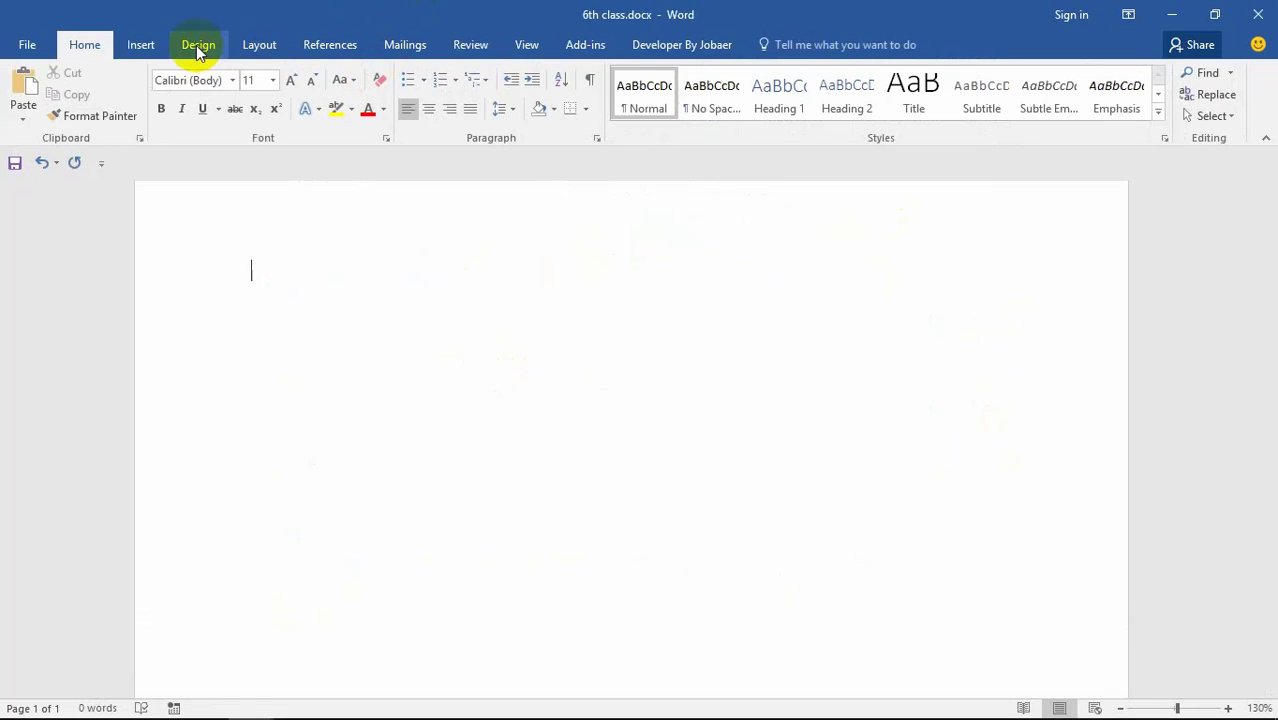
Step: Draw a Quad Arrow block arrow about 3.26" high by 5.2" wide on the page
left_click(259, 45)
left_click(141, 45)
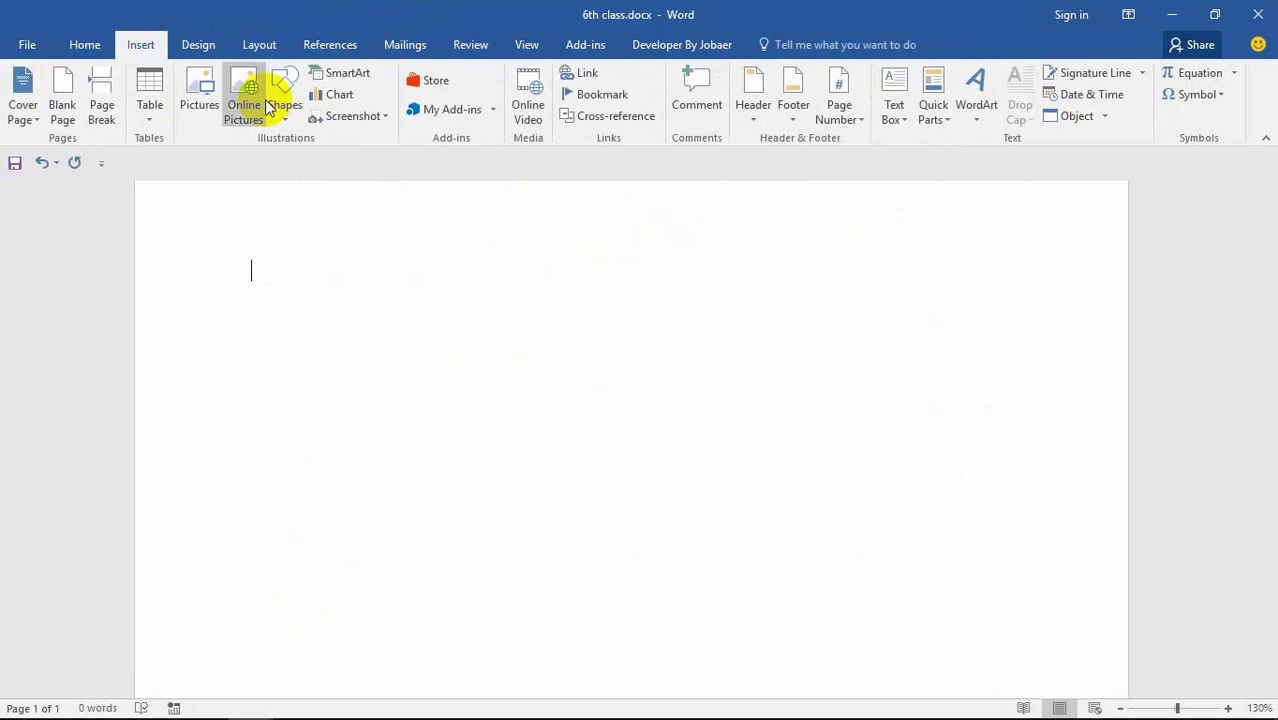
left_click(283, 100)
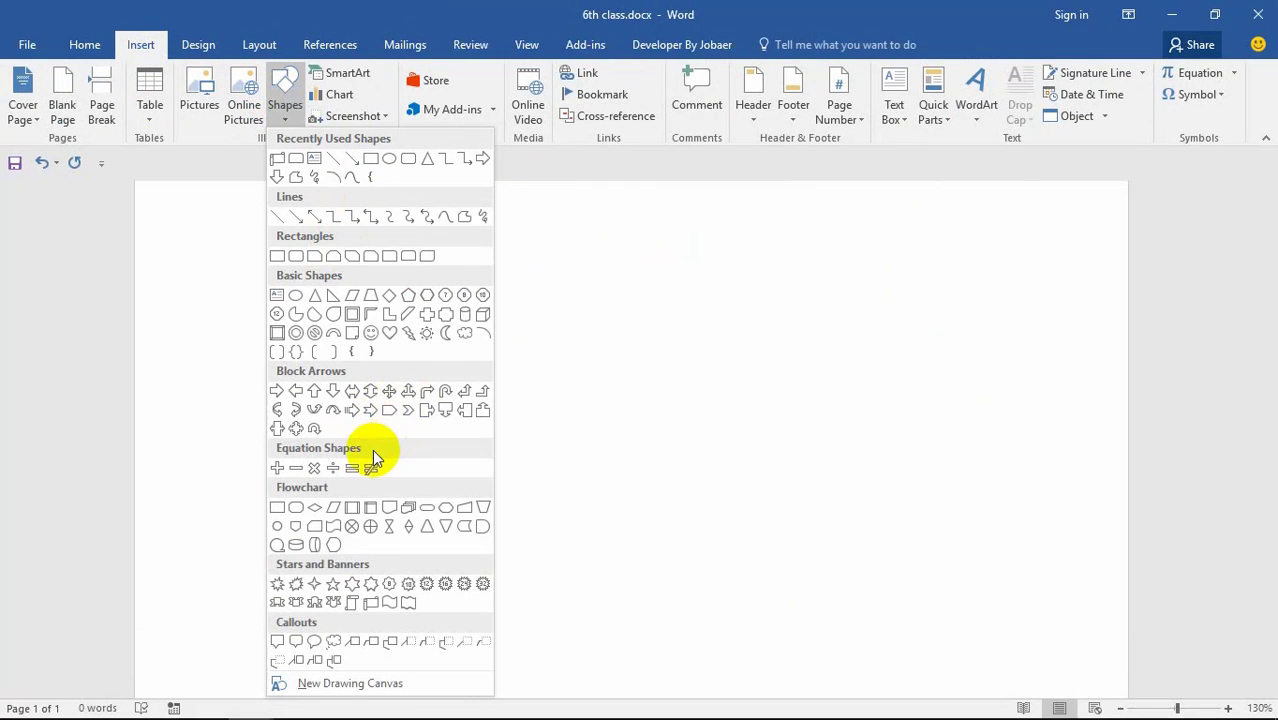
left_click(296, 430)
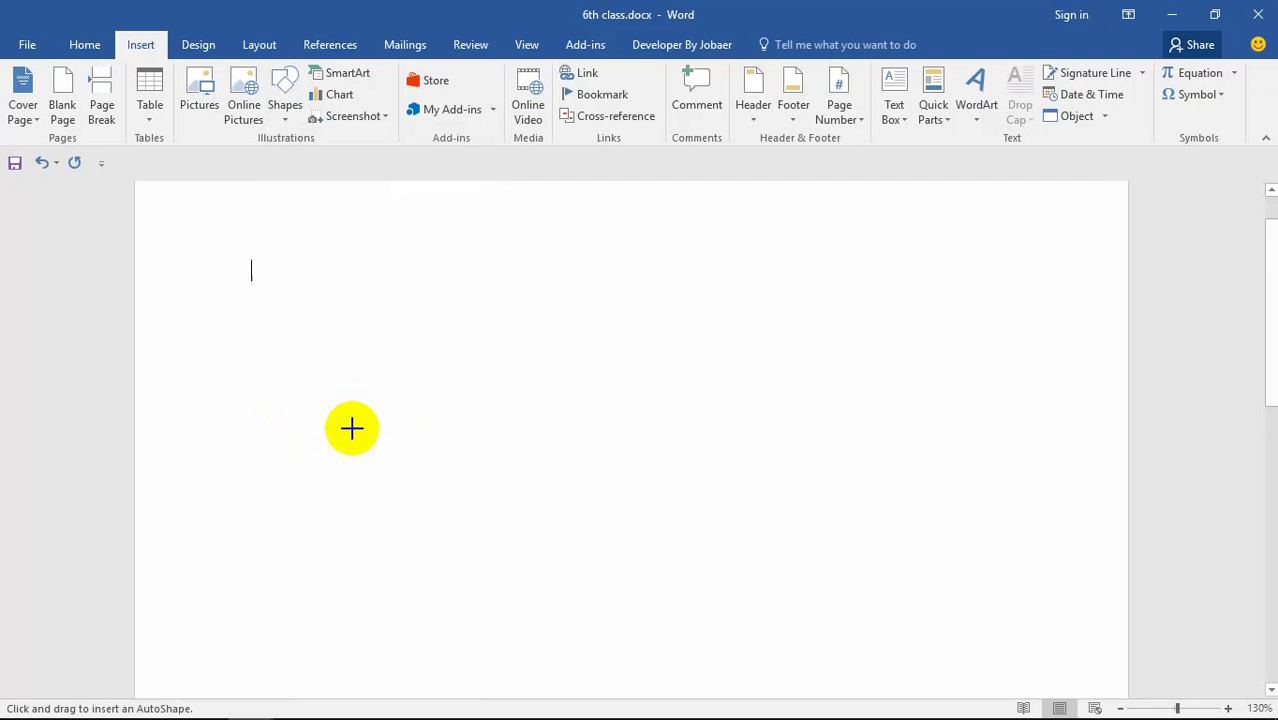
mouse_move(367, 302)
left_mouse_down()
mouse_move(465, 400)
mouse_move(742, 452)
mouse_move(670, 540)
mouse_move(688, 580)
mouse_move(907, 636)
mouse_move(977, 686)
left_mouse_up()
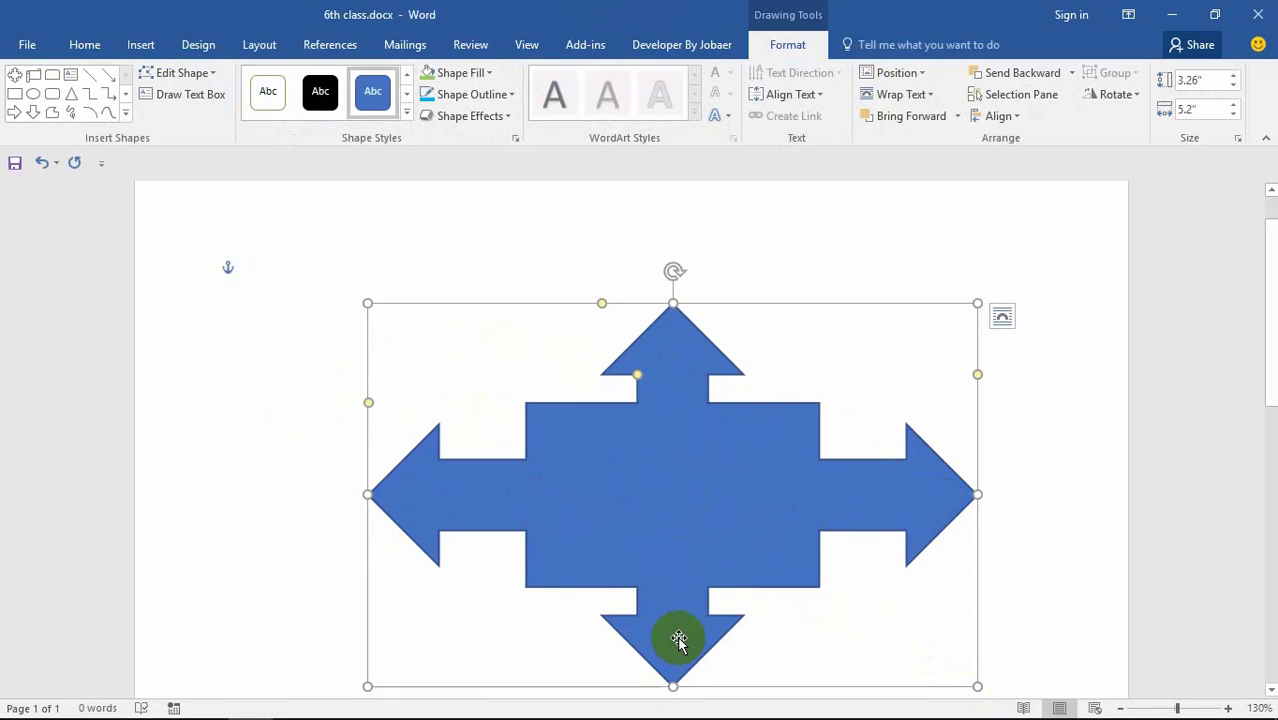
scroll(676, 543, "down", 2)
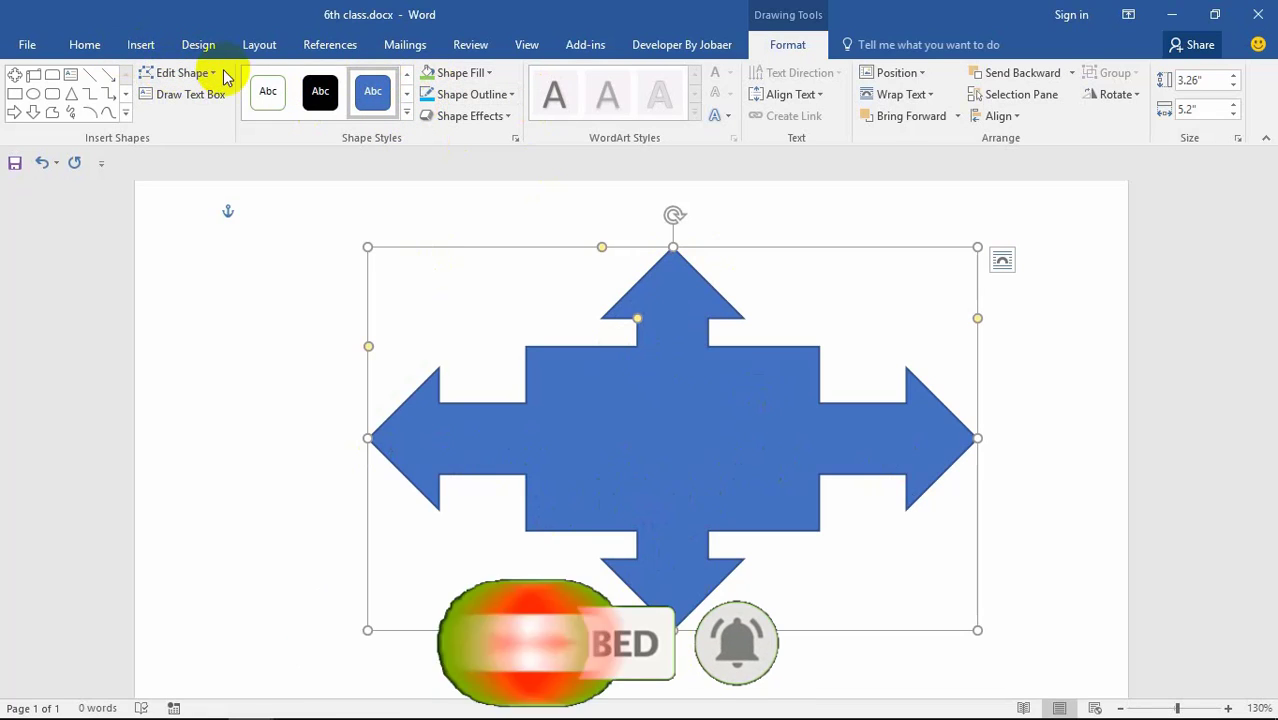
Step: Add a new drawing canvas around the arrow and fill it with green
left_click(140, 50)
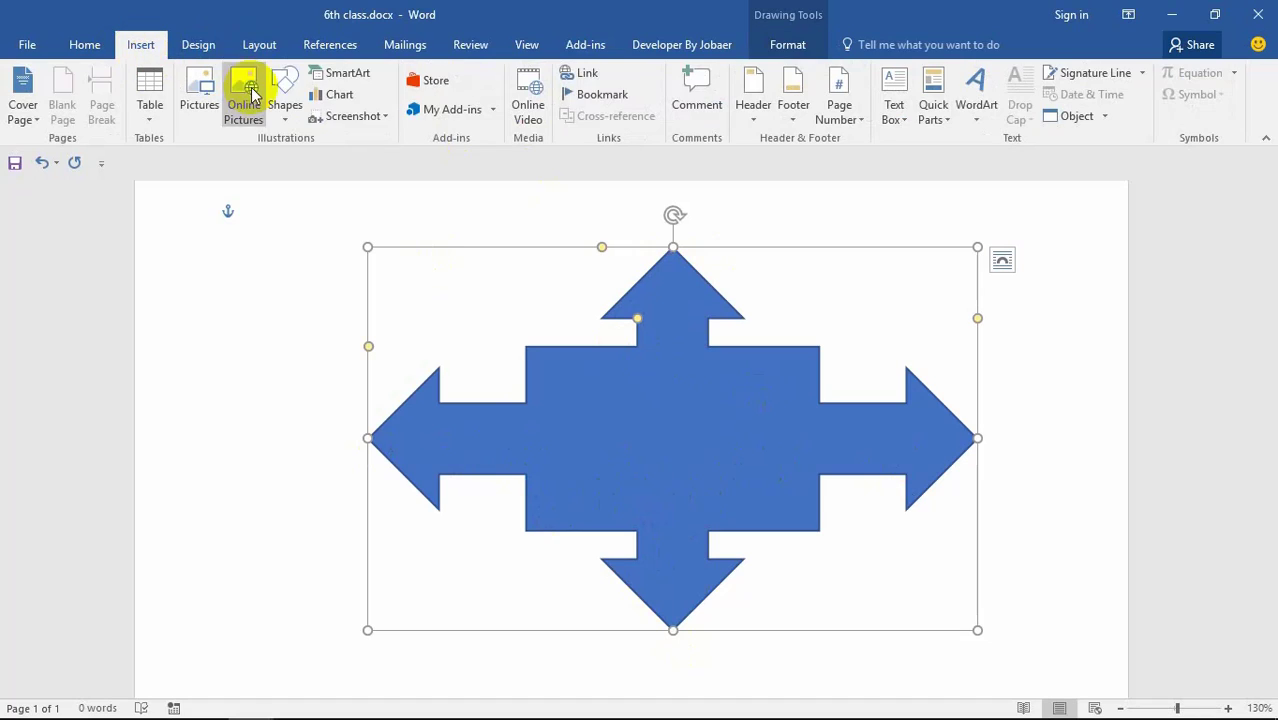
left_click(286, 92)
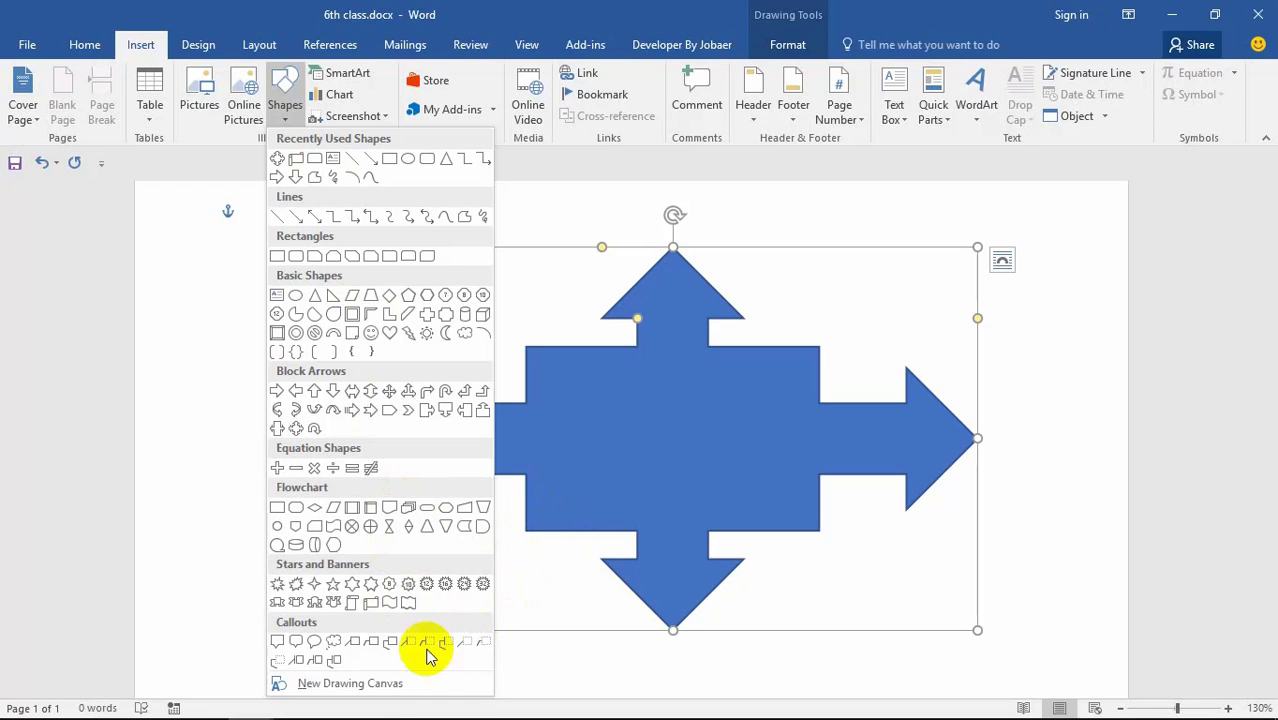
left_click(399, 680)
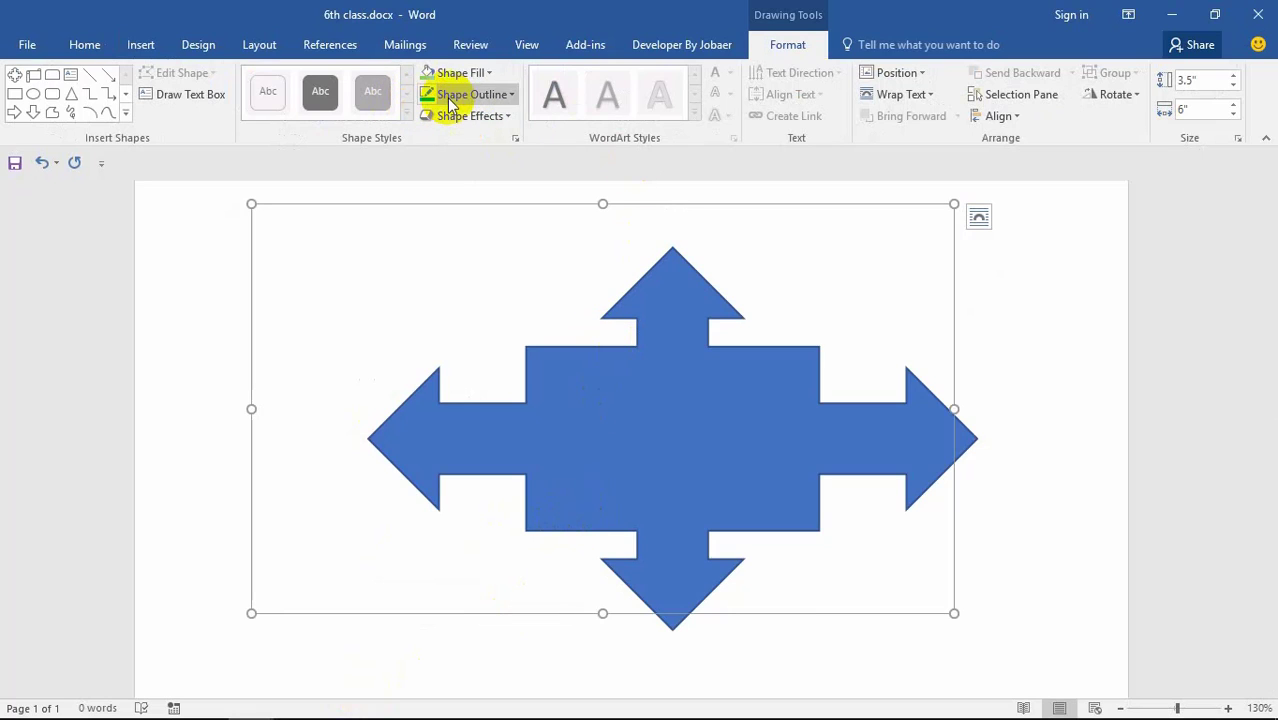
left_click(462, 77)
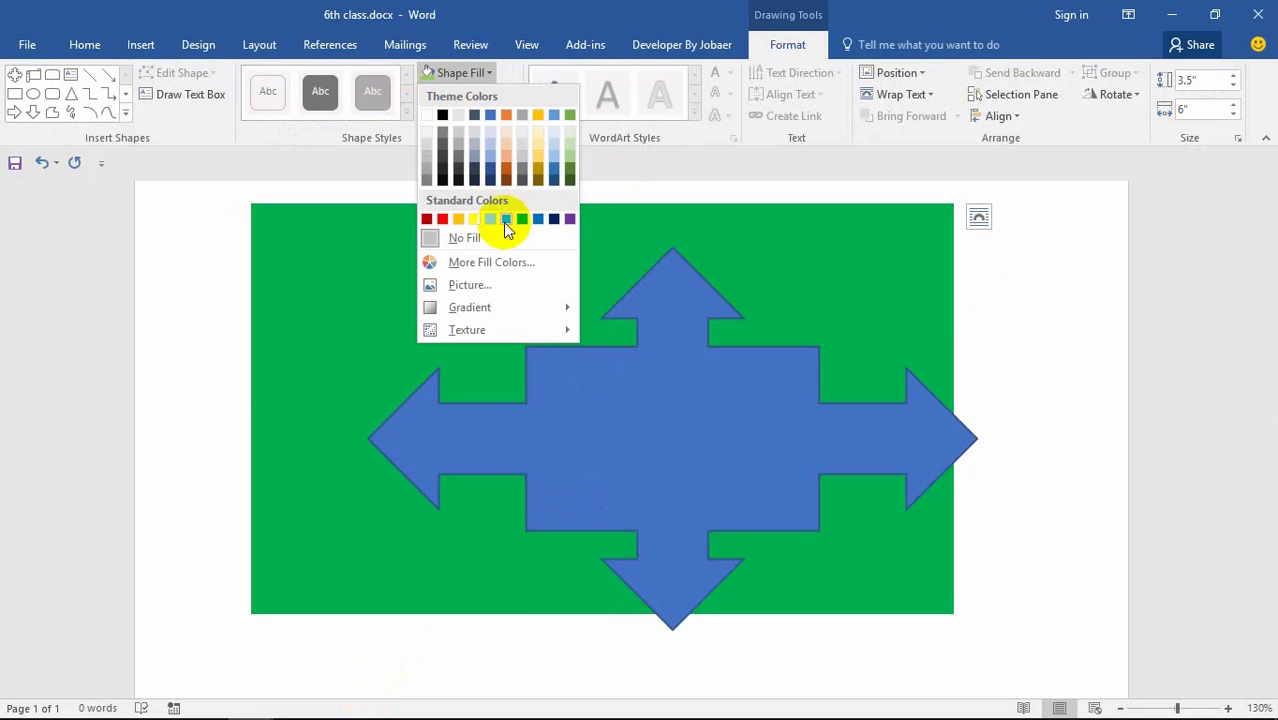
left_click(505, 222)
Step: Move the arrow up and left, then delete the green canvas
left_click_drag(707, 419, 613, 394)
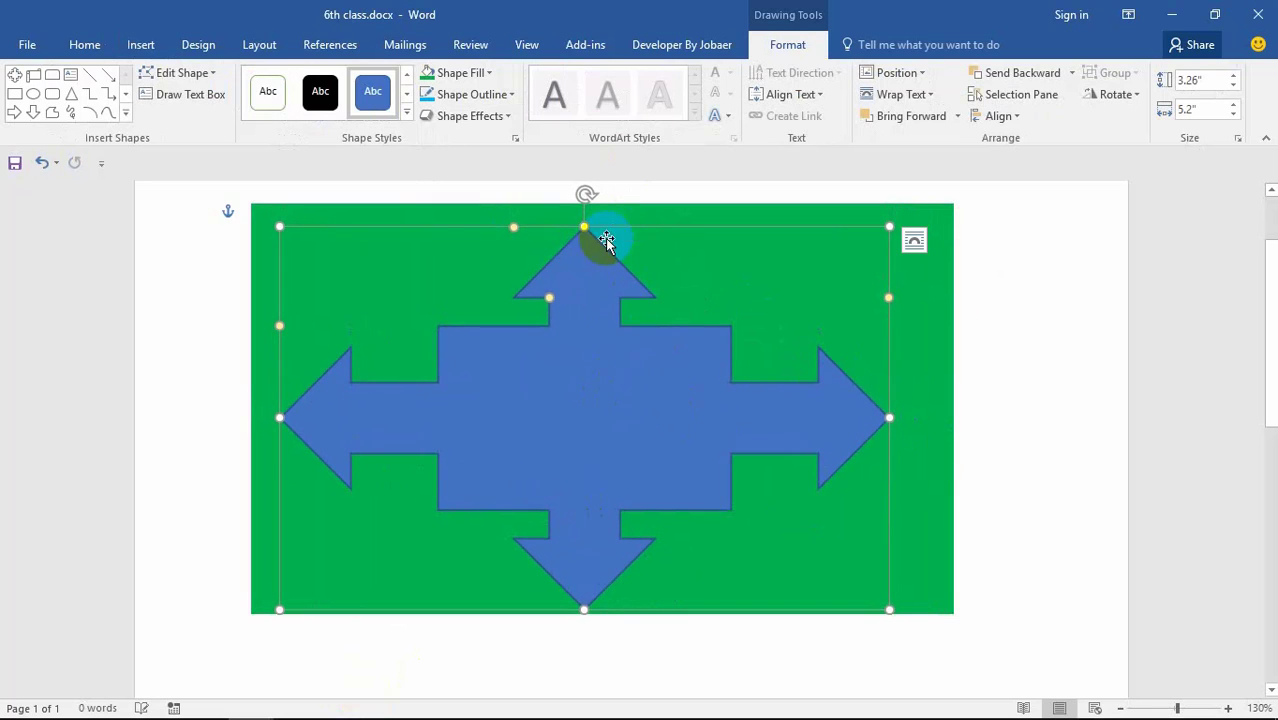
left_click(700, 275)
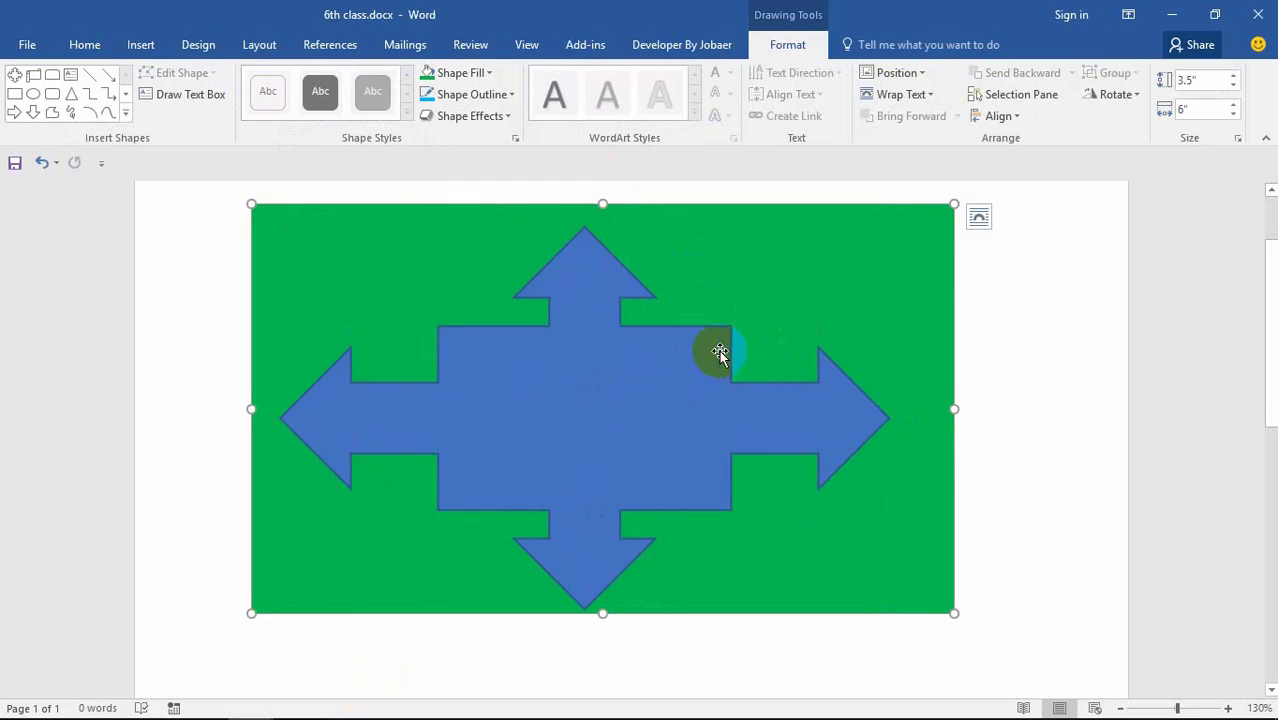
left_click(692, 289)
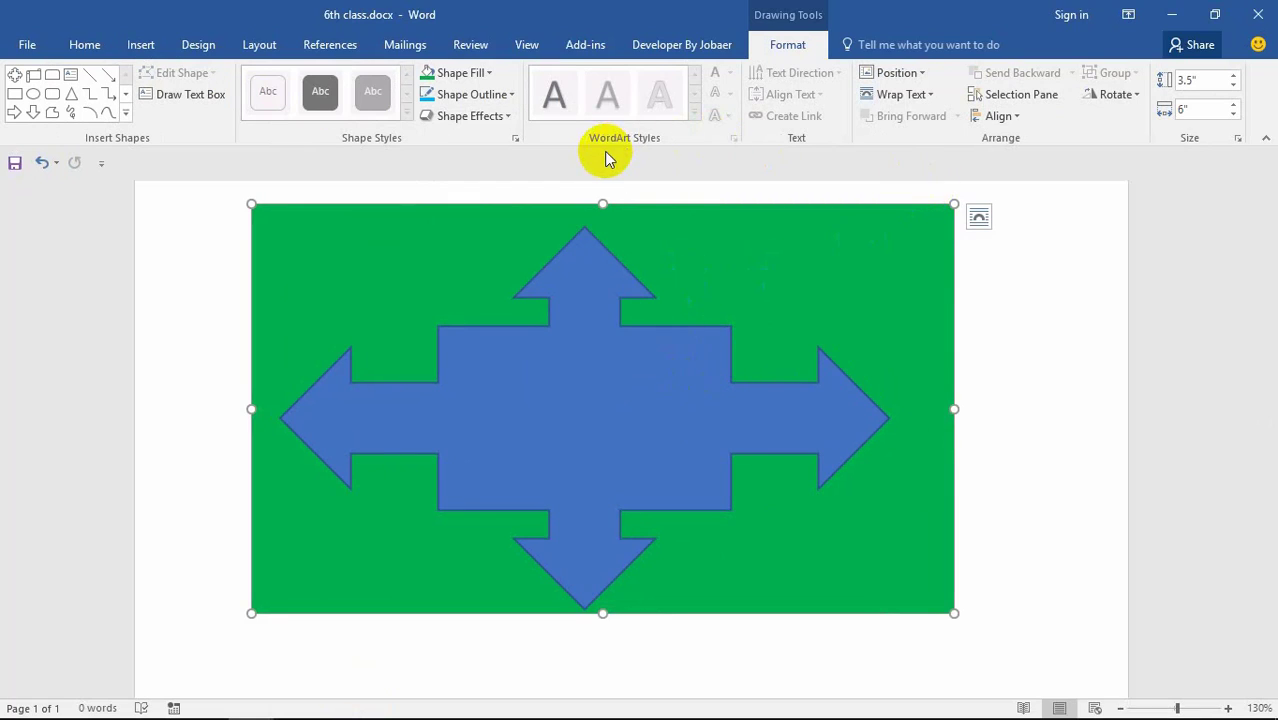
left_click(571, 237)
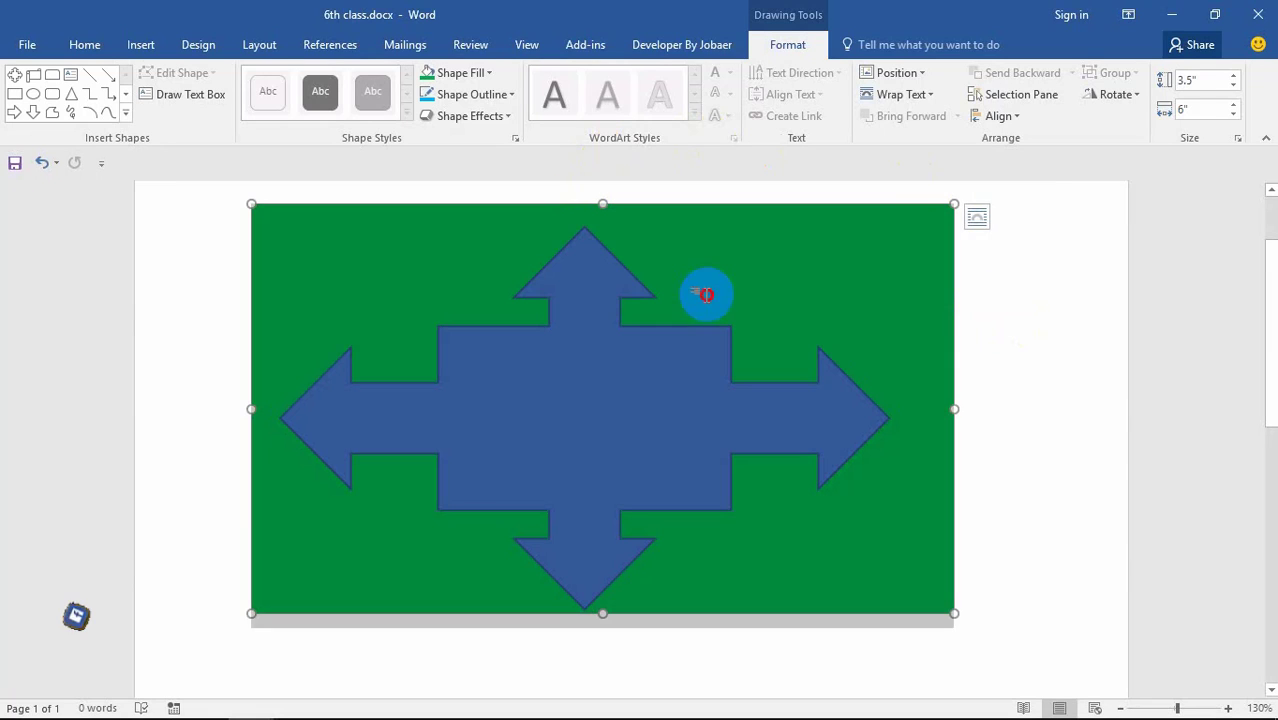
key("Delete")
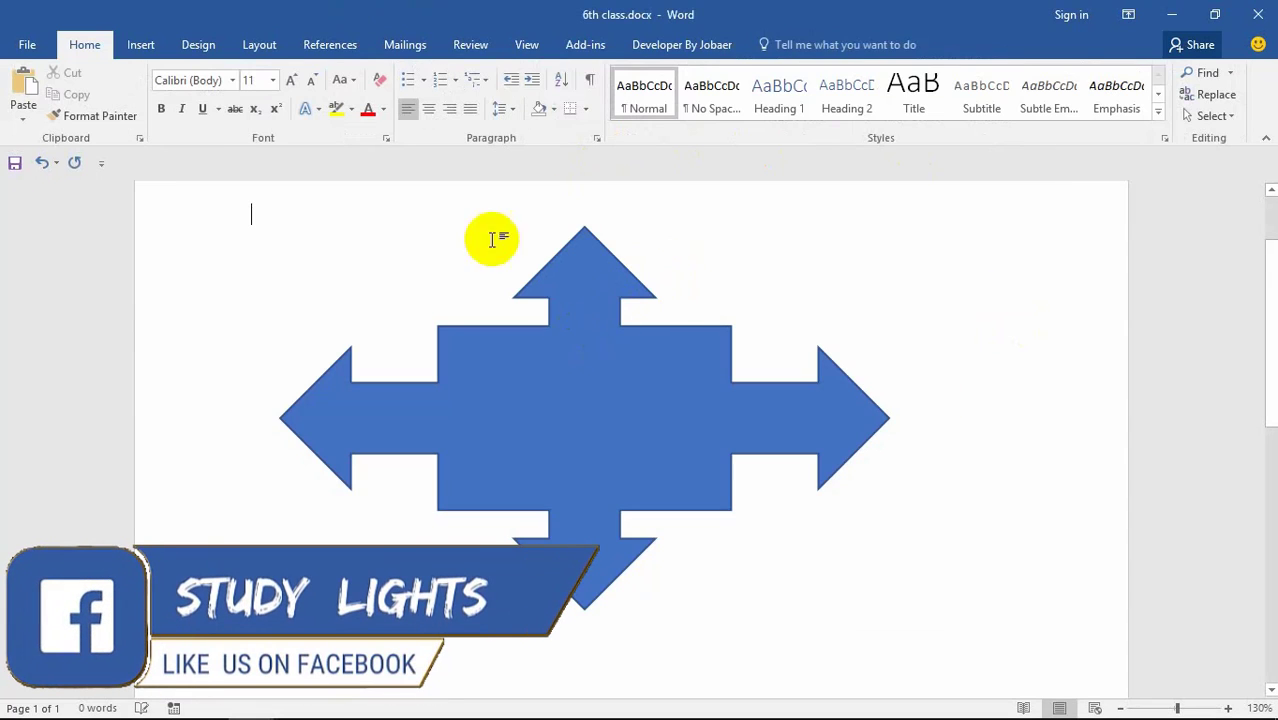
left_click(545, 322)
Step: Delete the blue arrow and insert a Basic Block List SmartArt graphic
key("Delete")
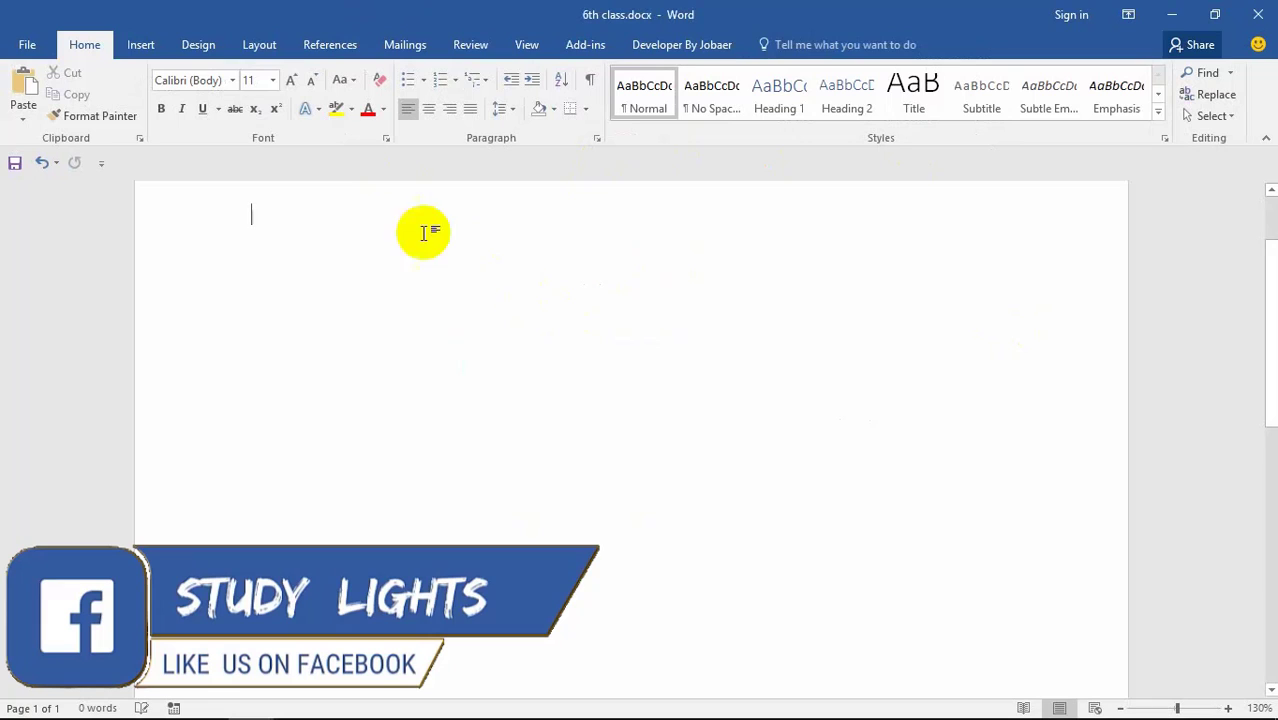
left_click(148, 45)
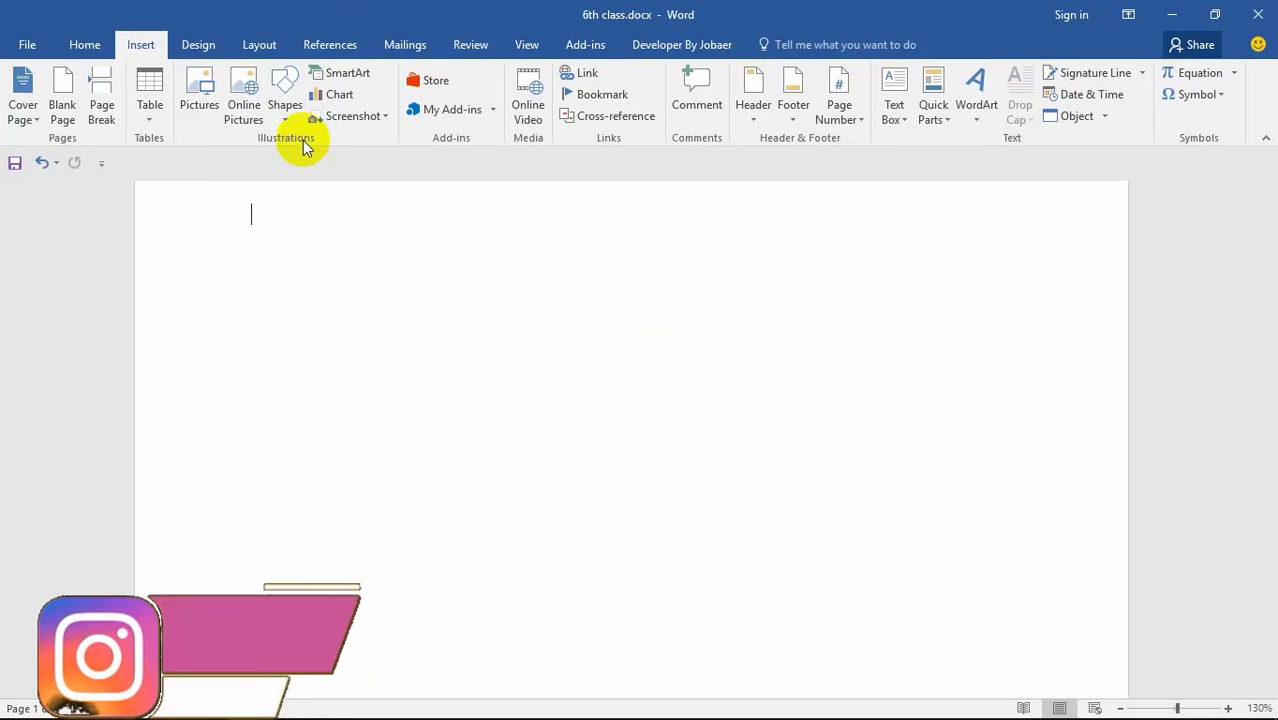
left_click(352, 76)
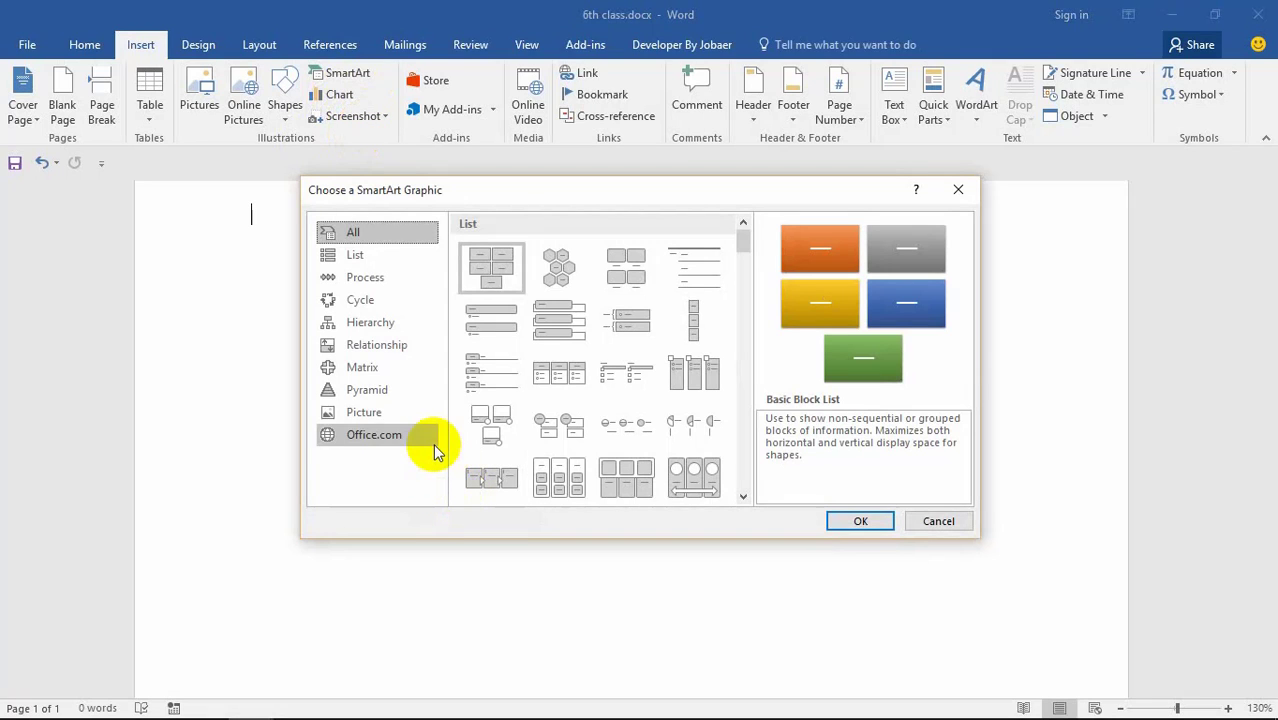
key("Return")
Step: Type a person's name in the first block, then move to the second block
left_click(420, 345)
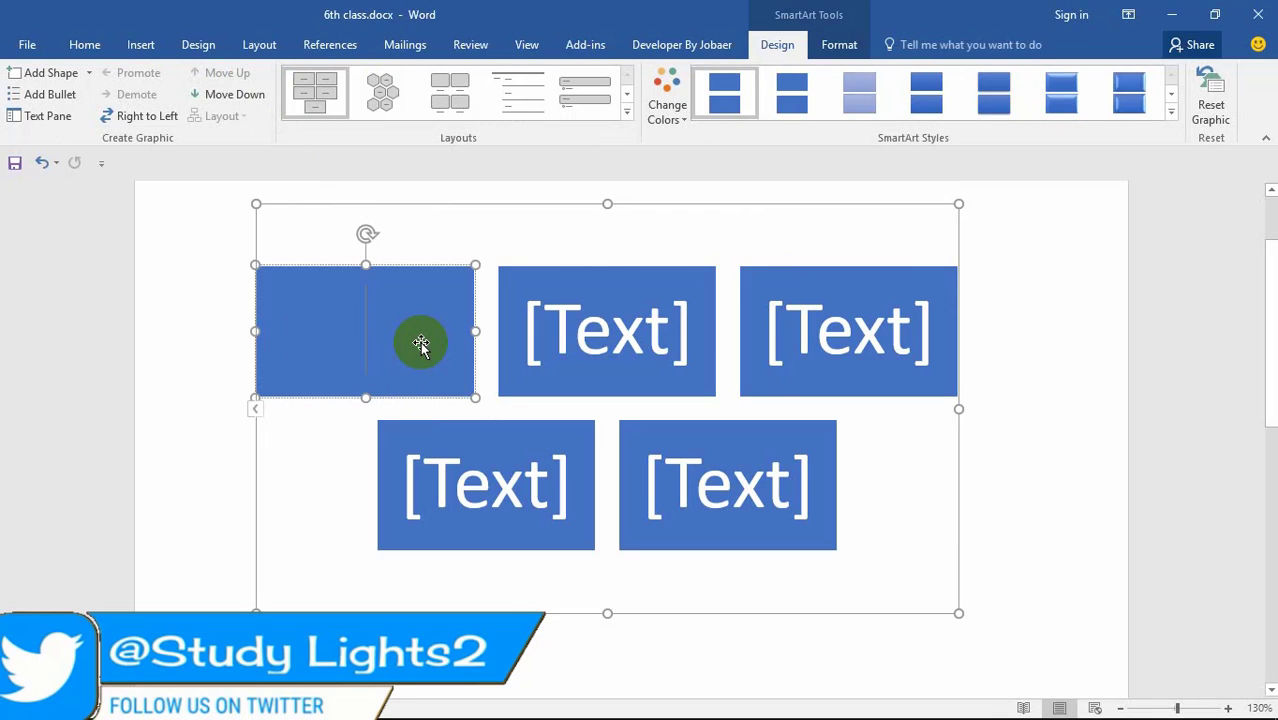
type("NAh")
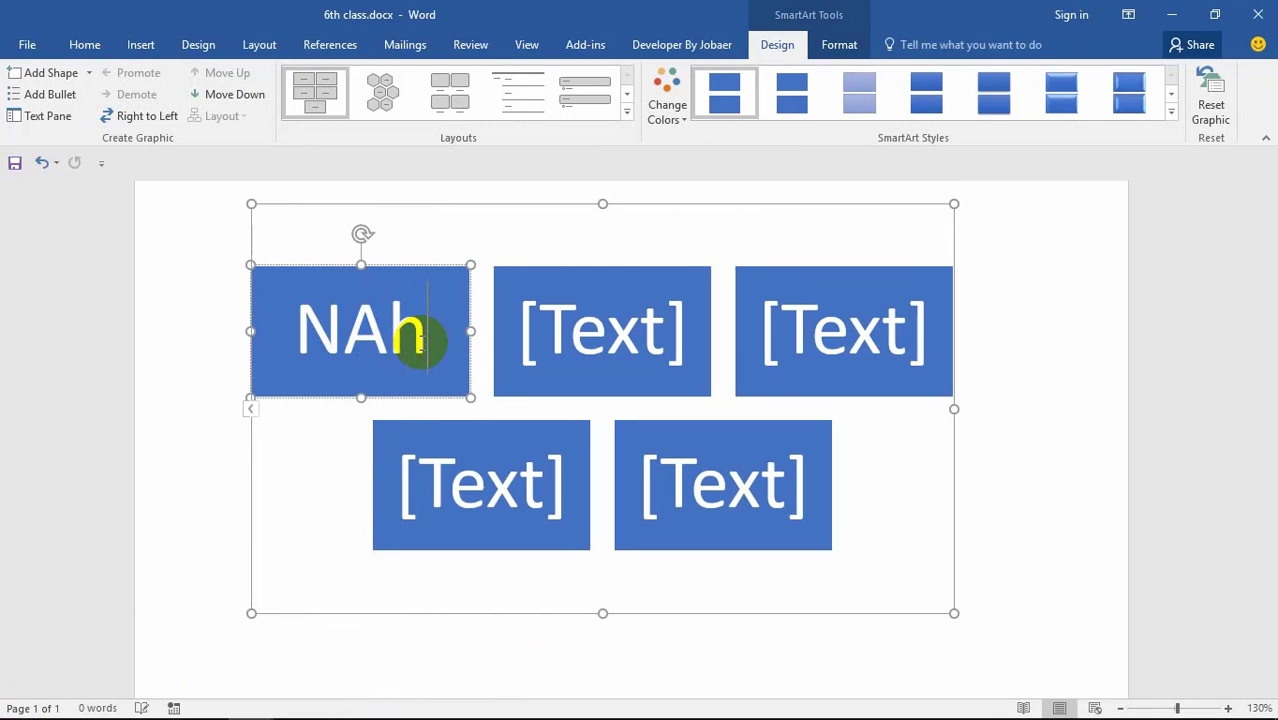
key("BackSpace")
key("BackSpace")
type("ajj")
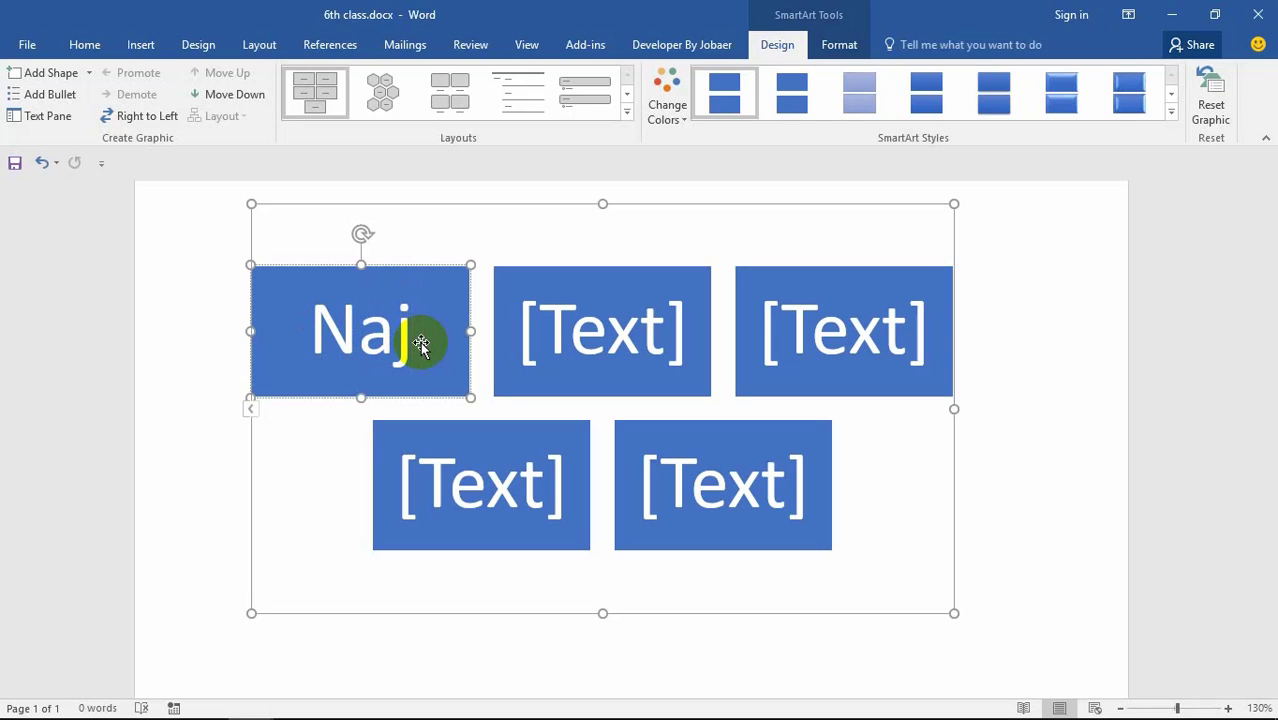
key("BackSpace")
key("BackSpace")
type("h")
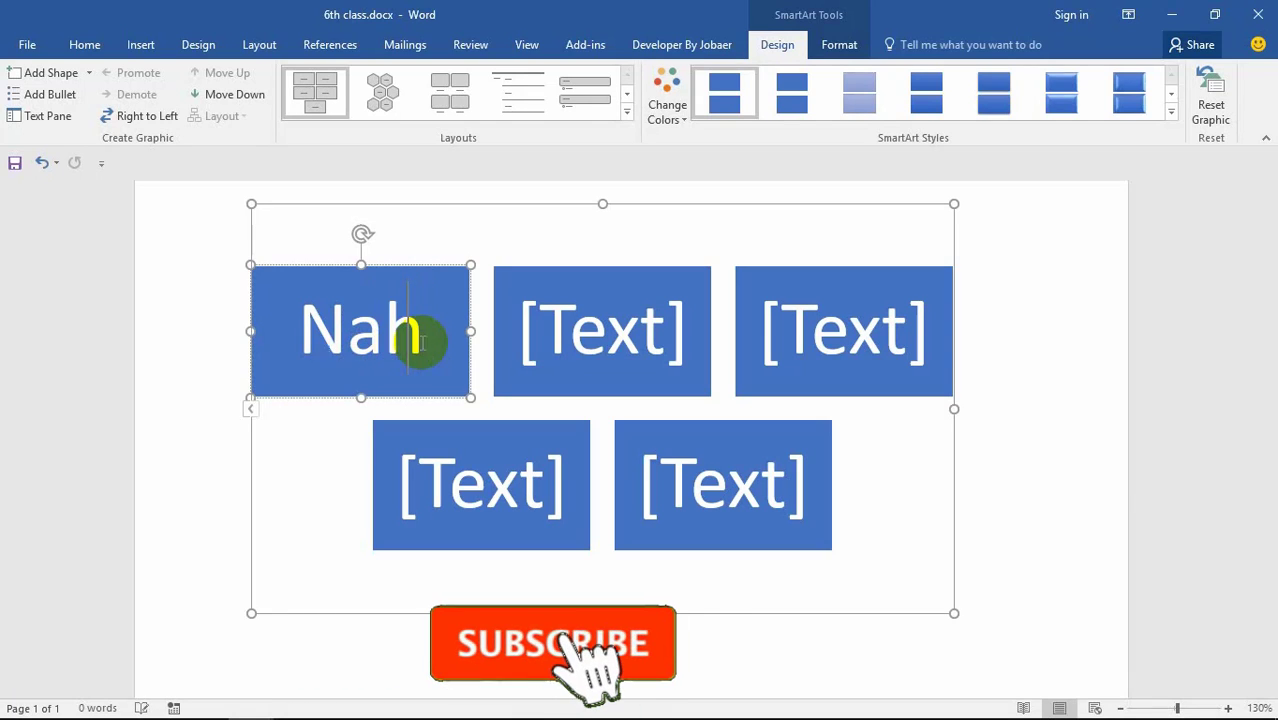
type("id")
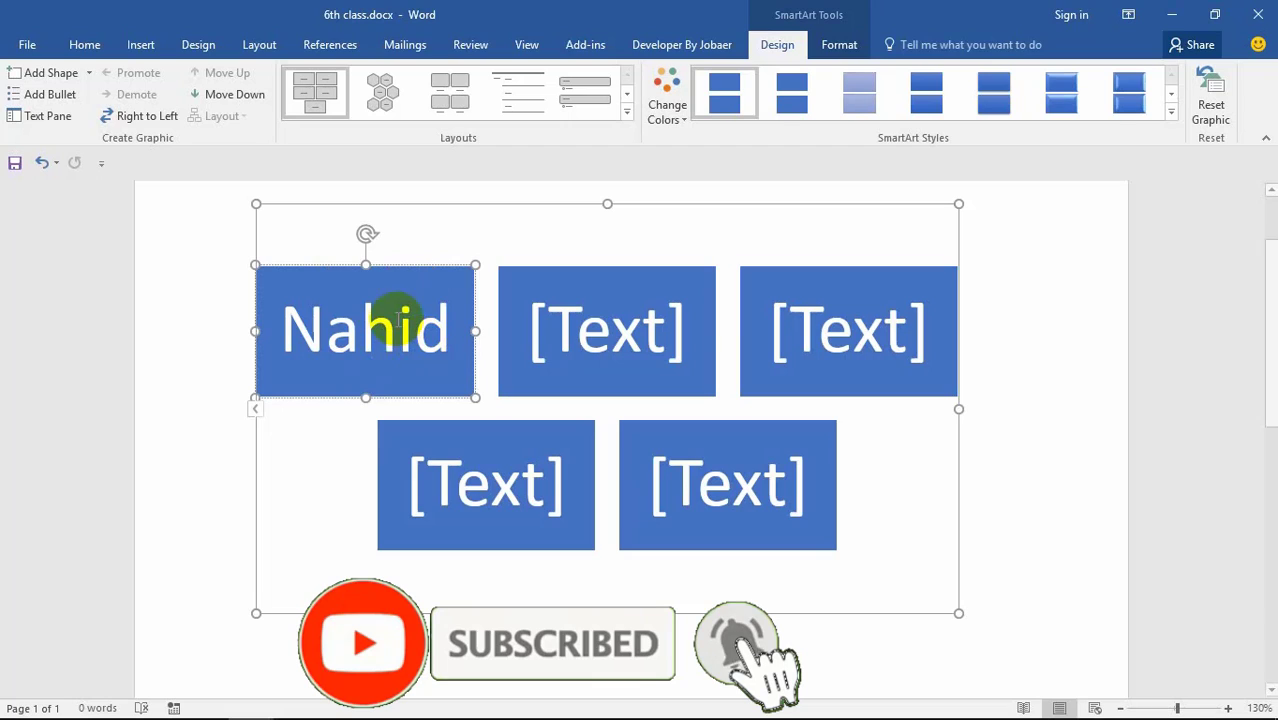
left_click(610, 330)
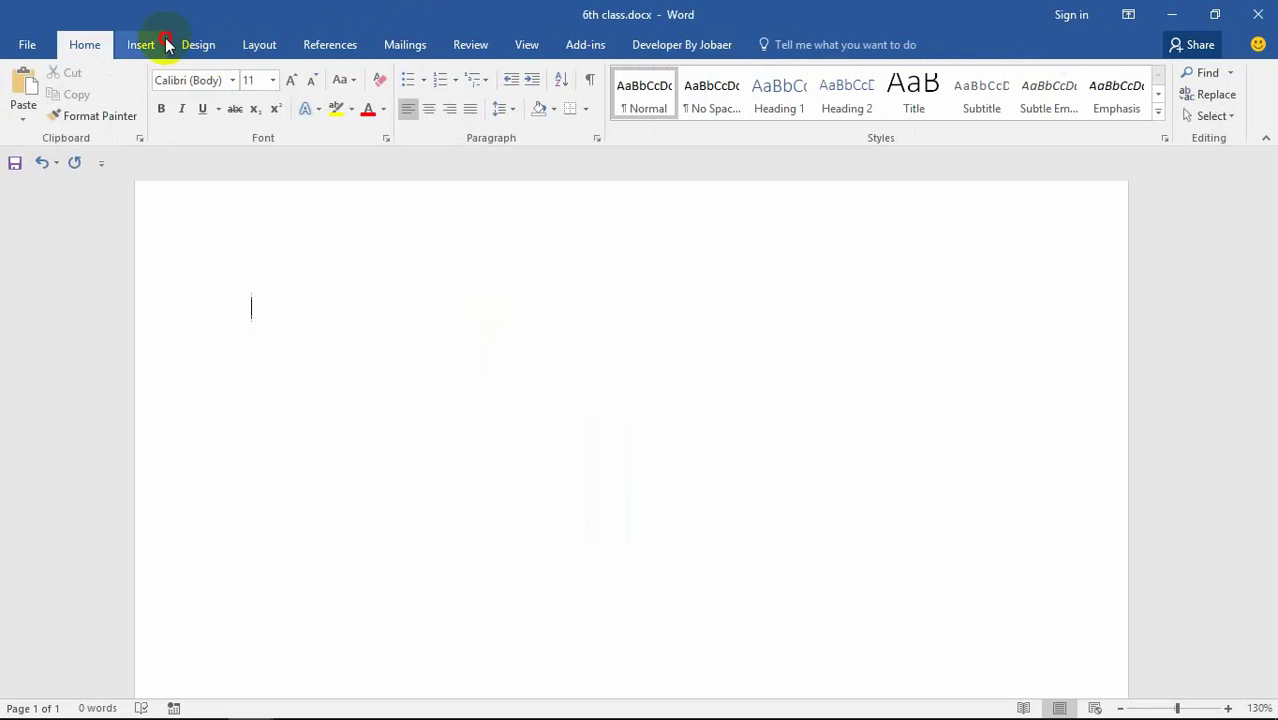
Step: Insert a Staggered Process SmartArt diagram from the Process category
left_click(148, 44)
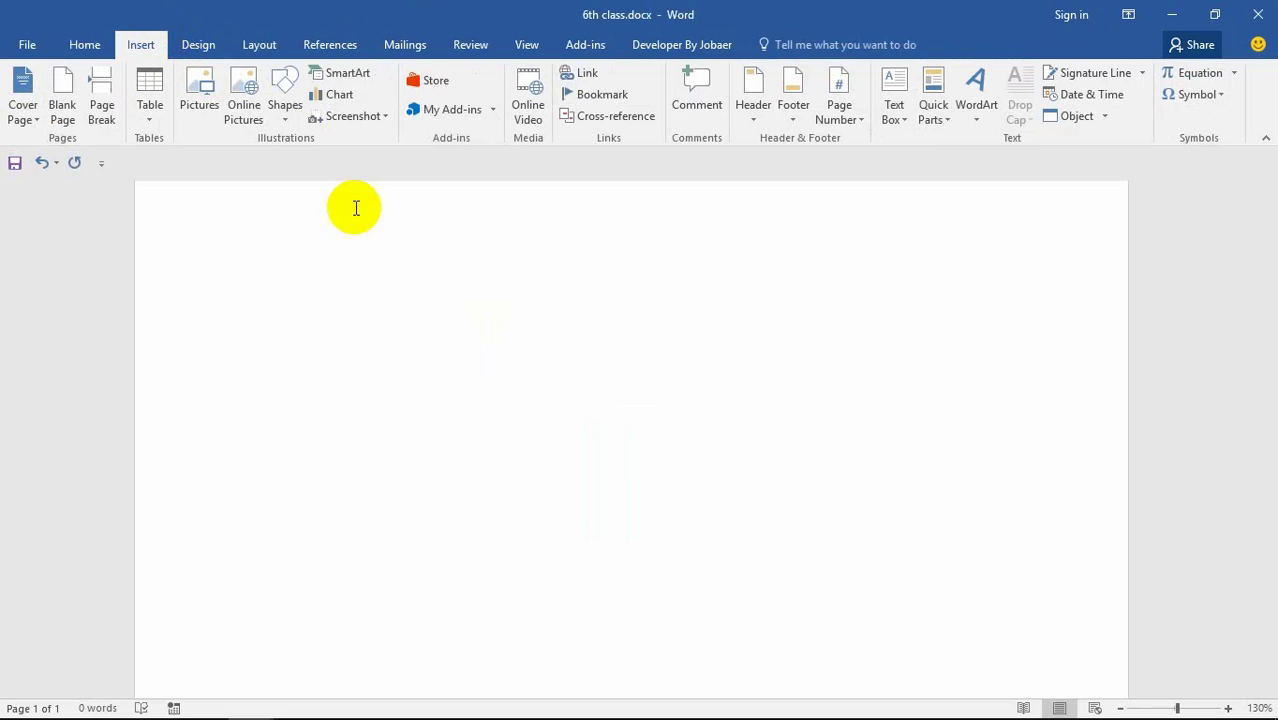
left_click(337, 74)
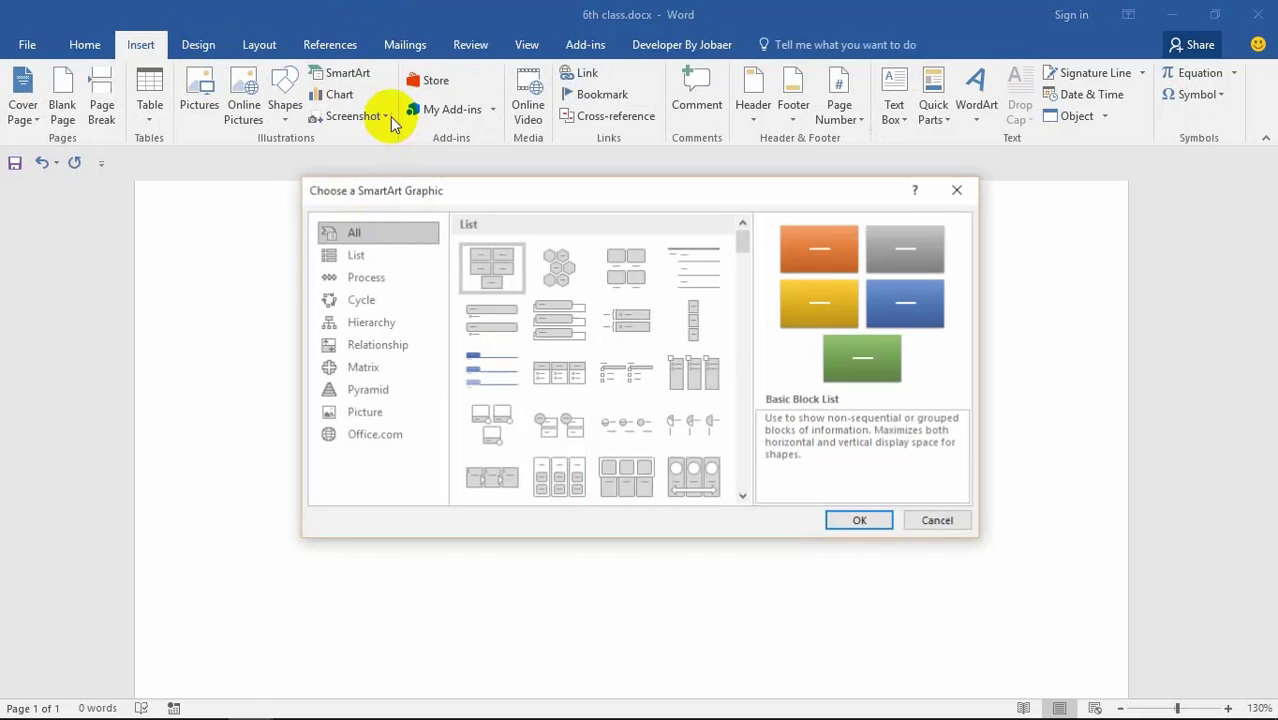
left_click(358, 256)
left_click(363, 277)
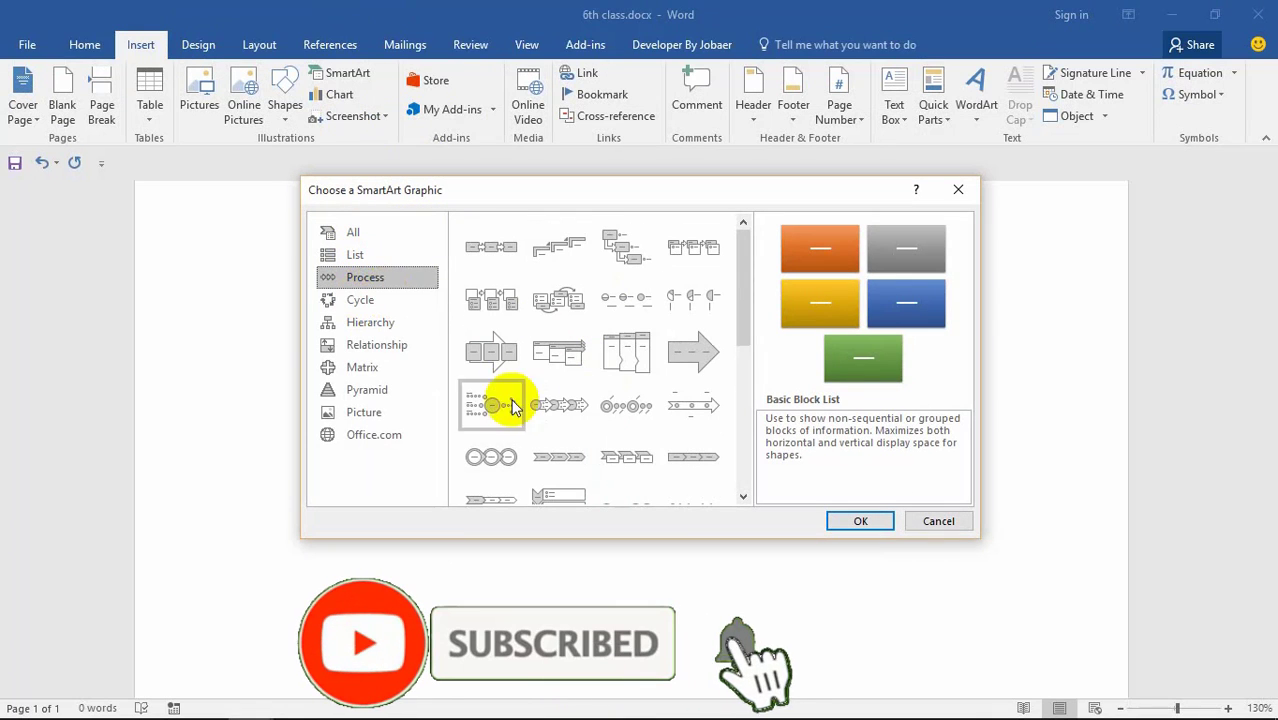
scroll(627, 426, "down", 5)
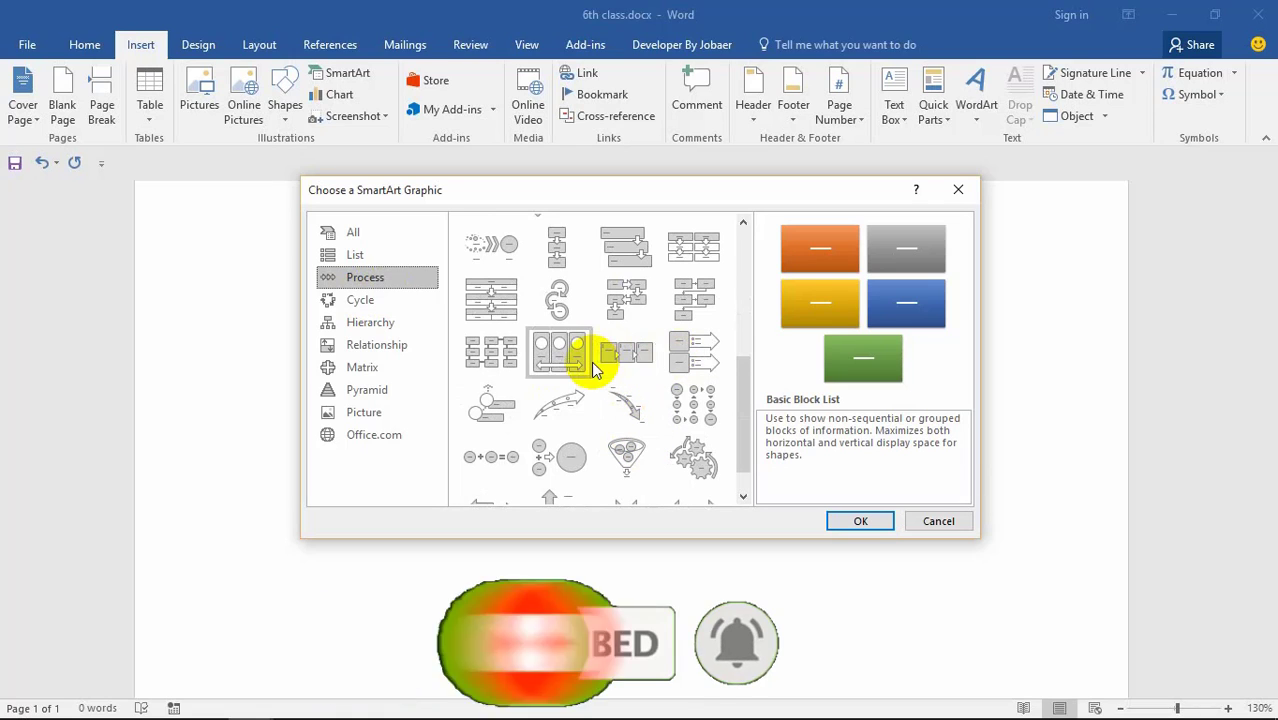
left_click(612, 257)
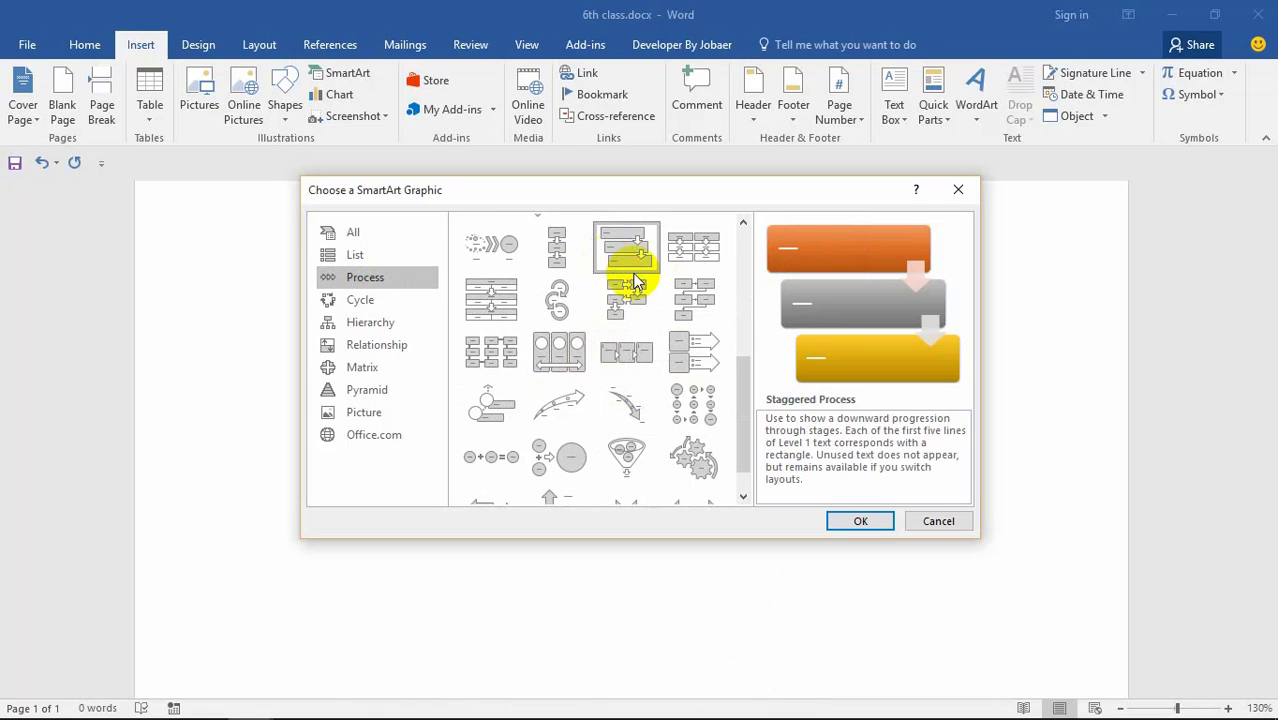
left_click(842, 520)
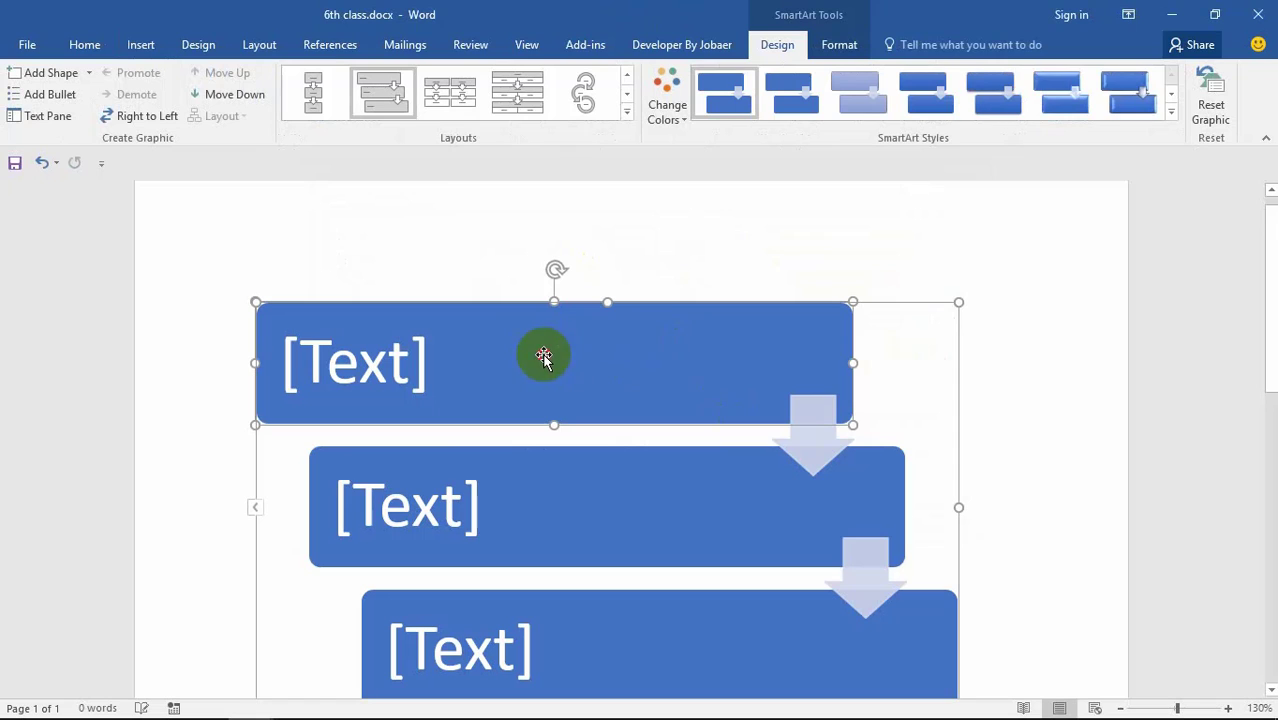
Step: Switch the diagram's layout to the three-step circular arrow process
scroll(610, 430, "down", 1)
left_click(602, 437)
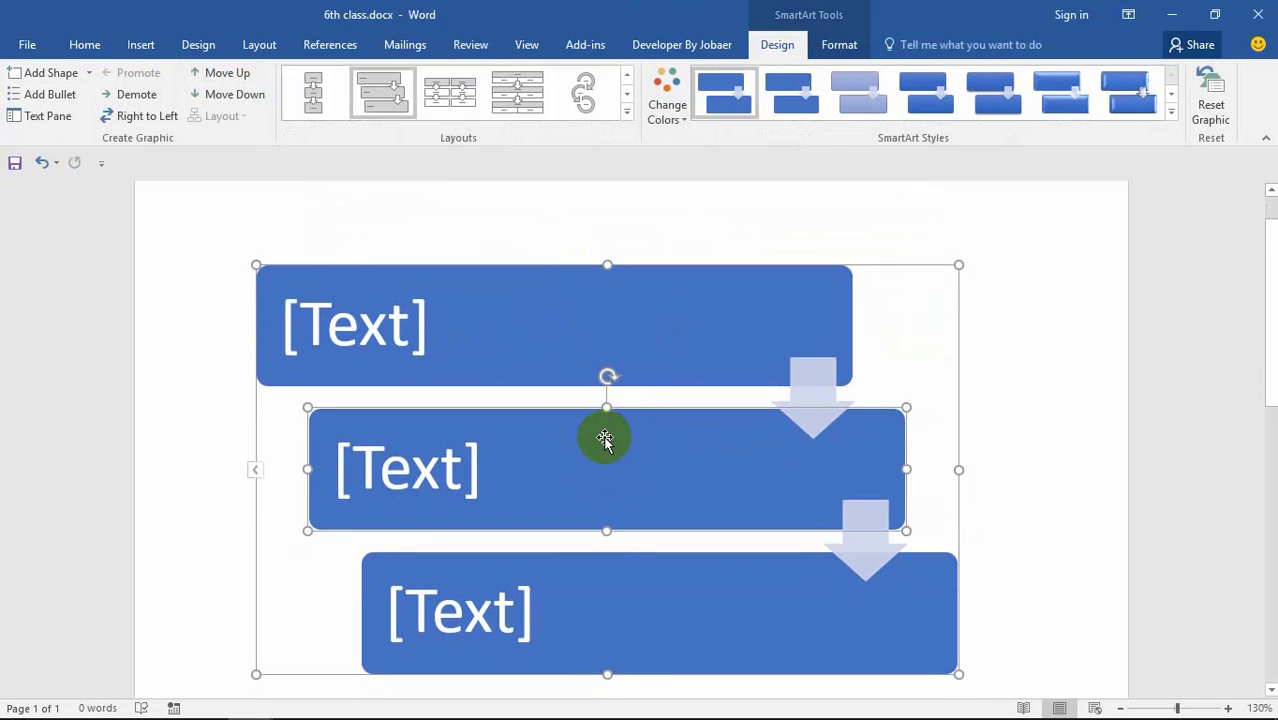
scroll(605, 480, "down", 1)
left_click(611, 563)
scroll(611, 563, "down", 1)
left_click(663, 531)
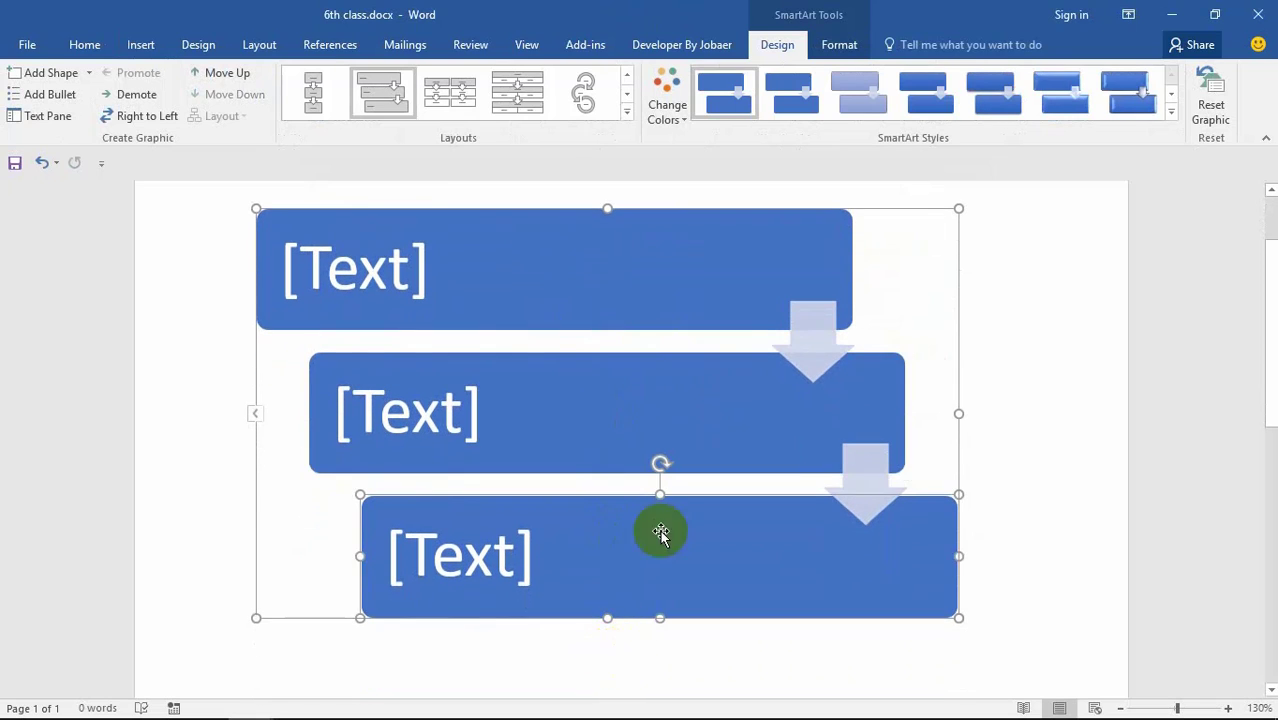
left_click(826, 673)
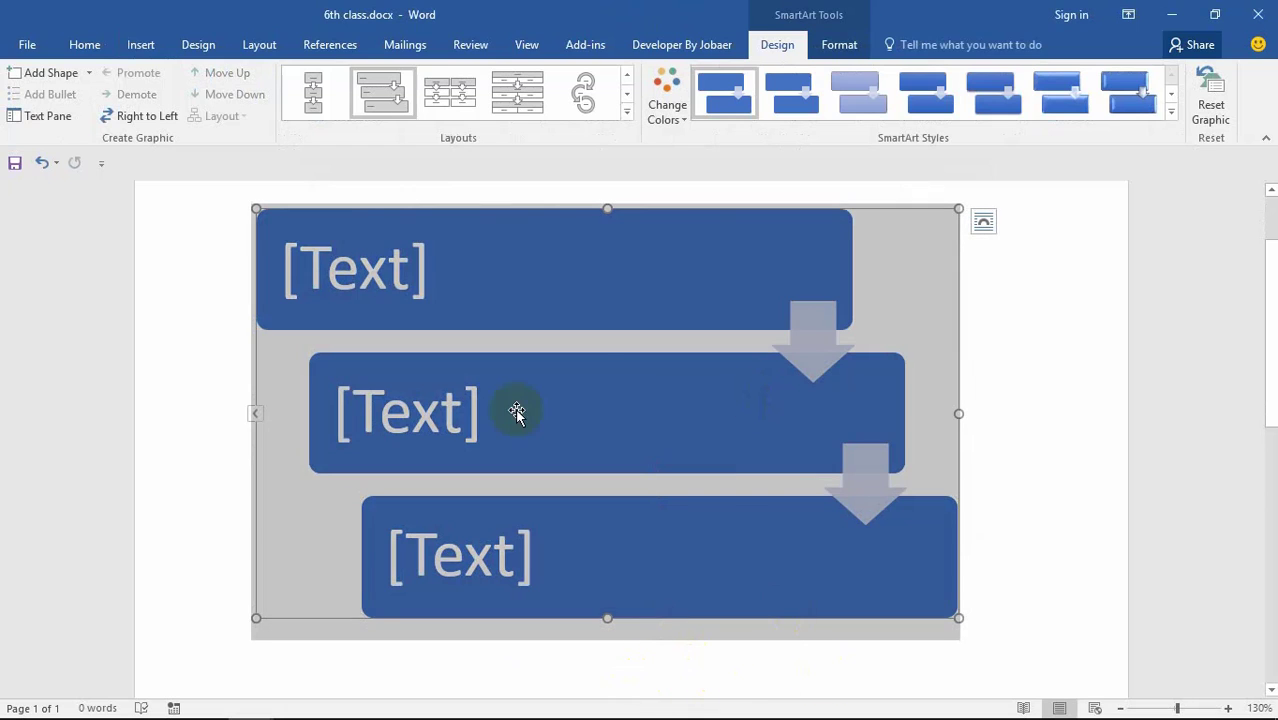
left_click(476, 97)
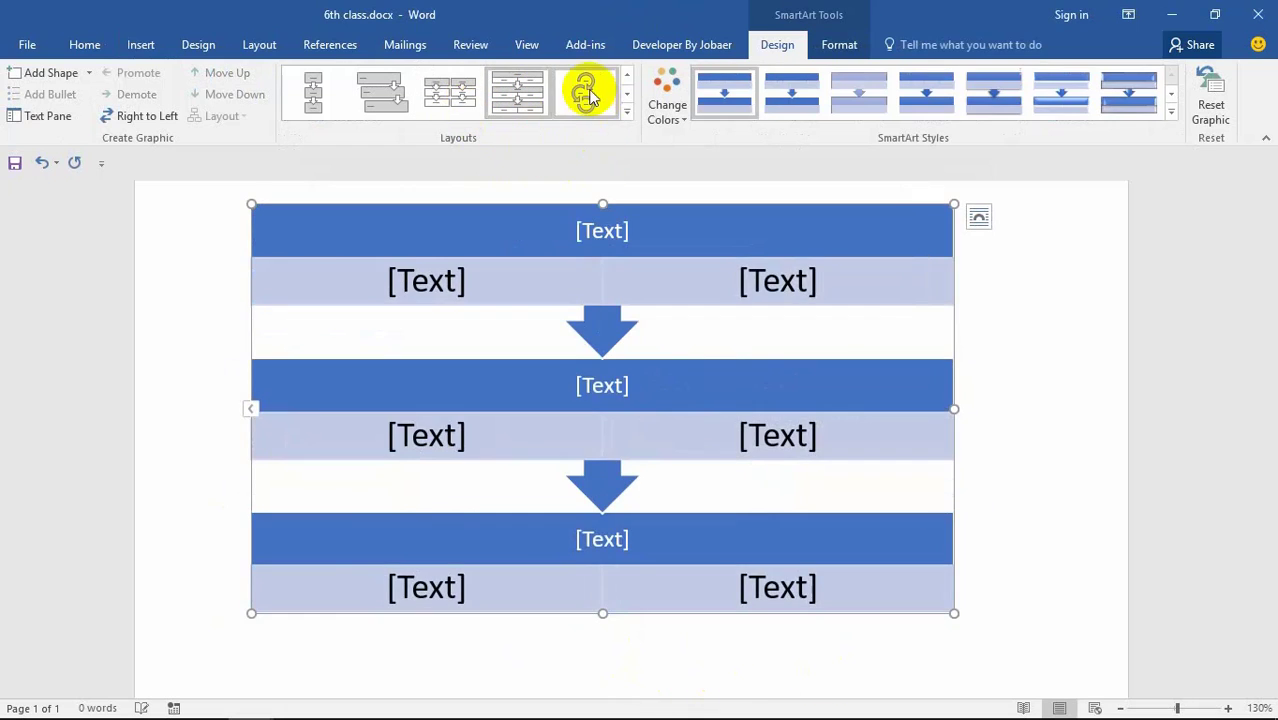
left_click(585, 92)
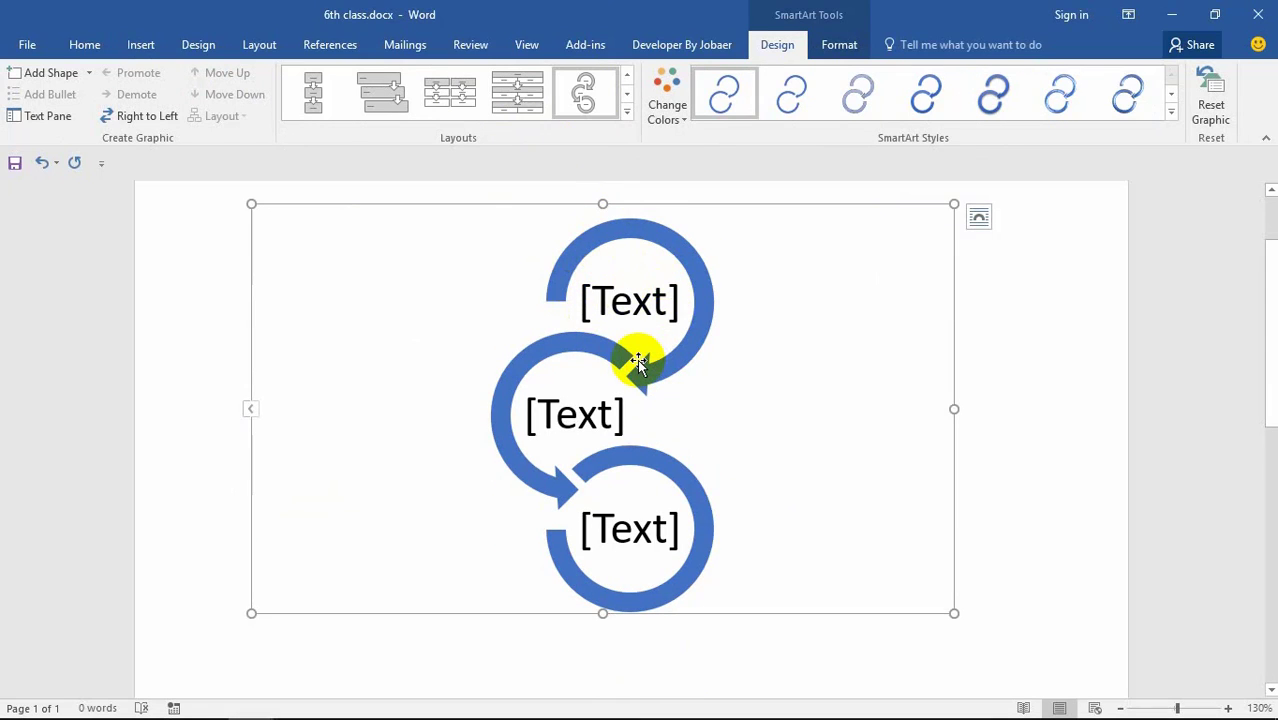
Step: Enter 'int a,b,c;' in the top circle
left_click(631, 294)
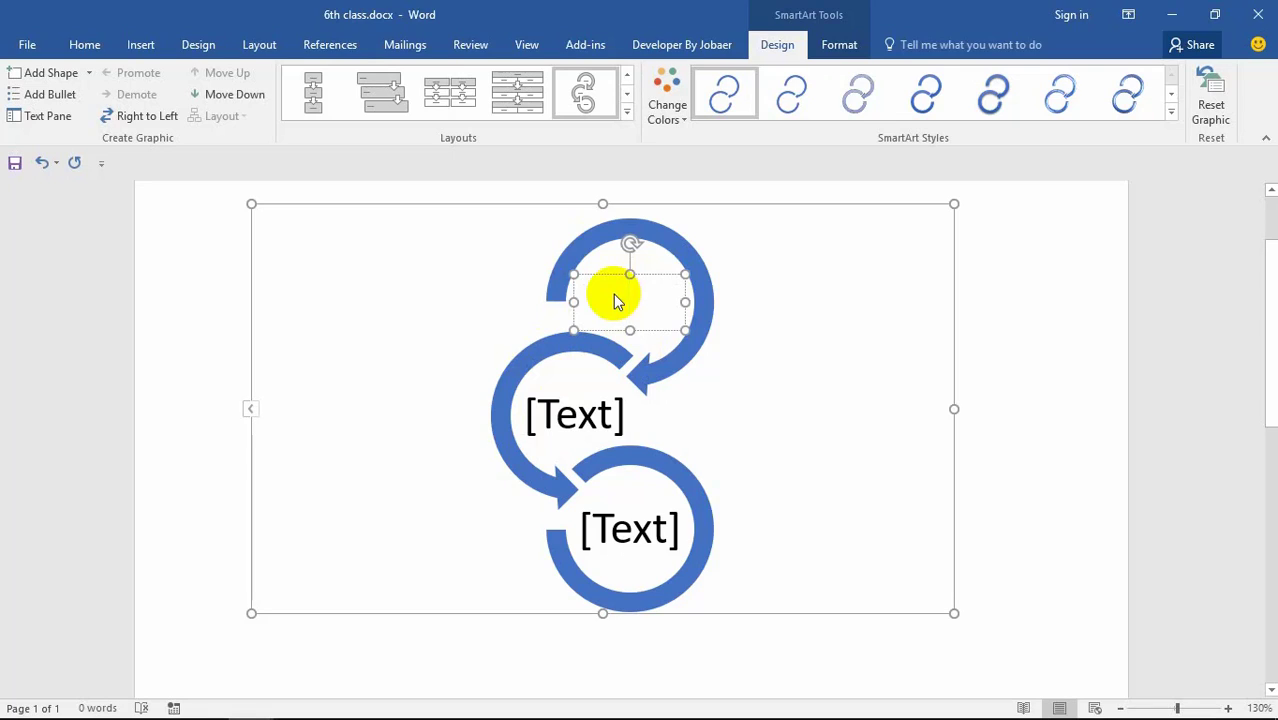
type("int")
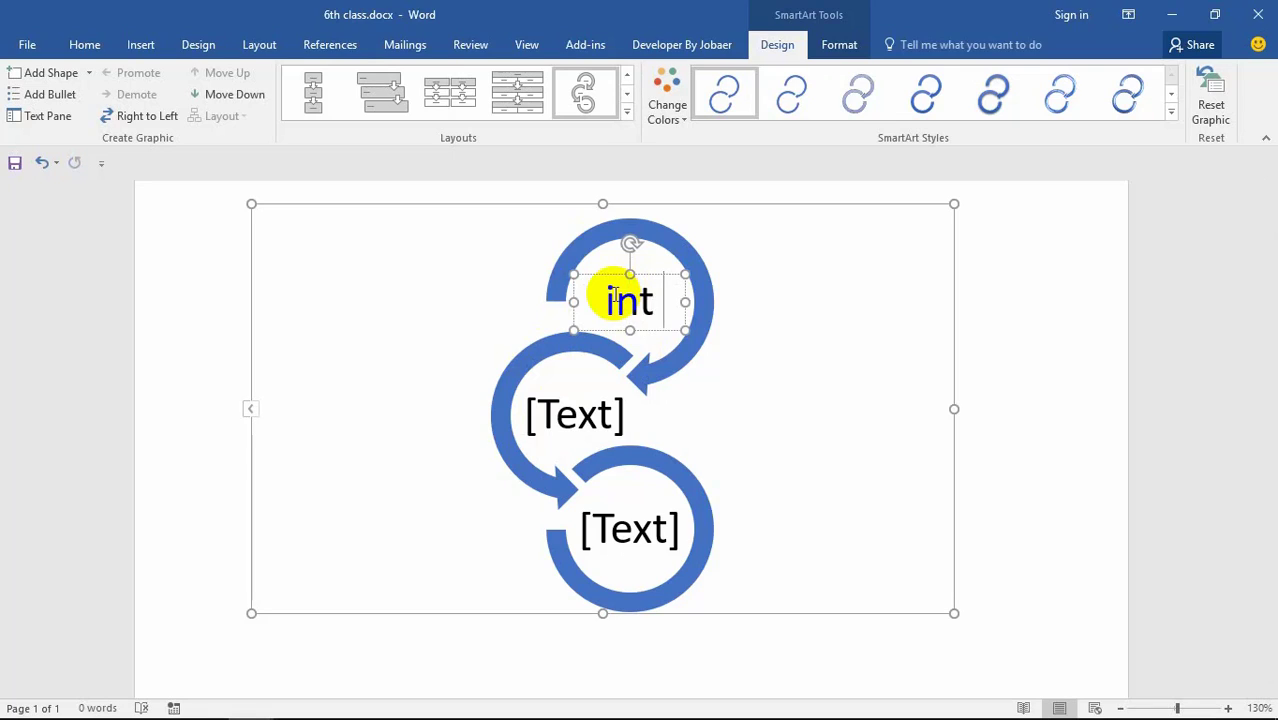
type(" a")
key("BackSpace")
key("BackSpace")
key("BackSpace")
key("BackSpace")
key("BackSpace")
type("c=")
key("BackSpace")
type("int a,b")
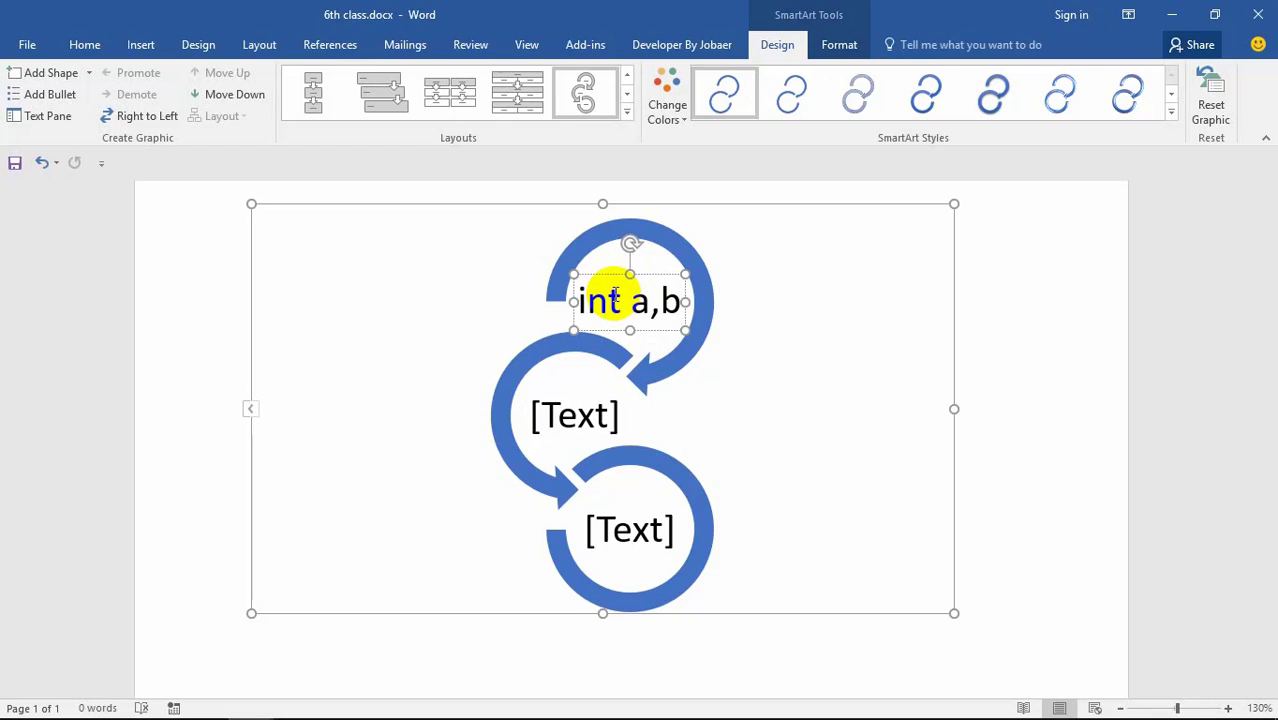
type(",c;")
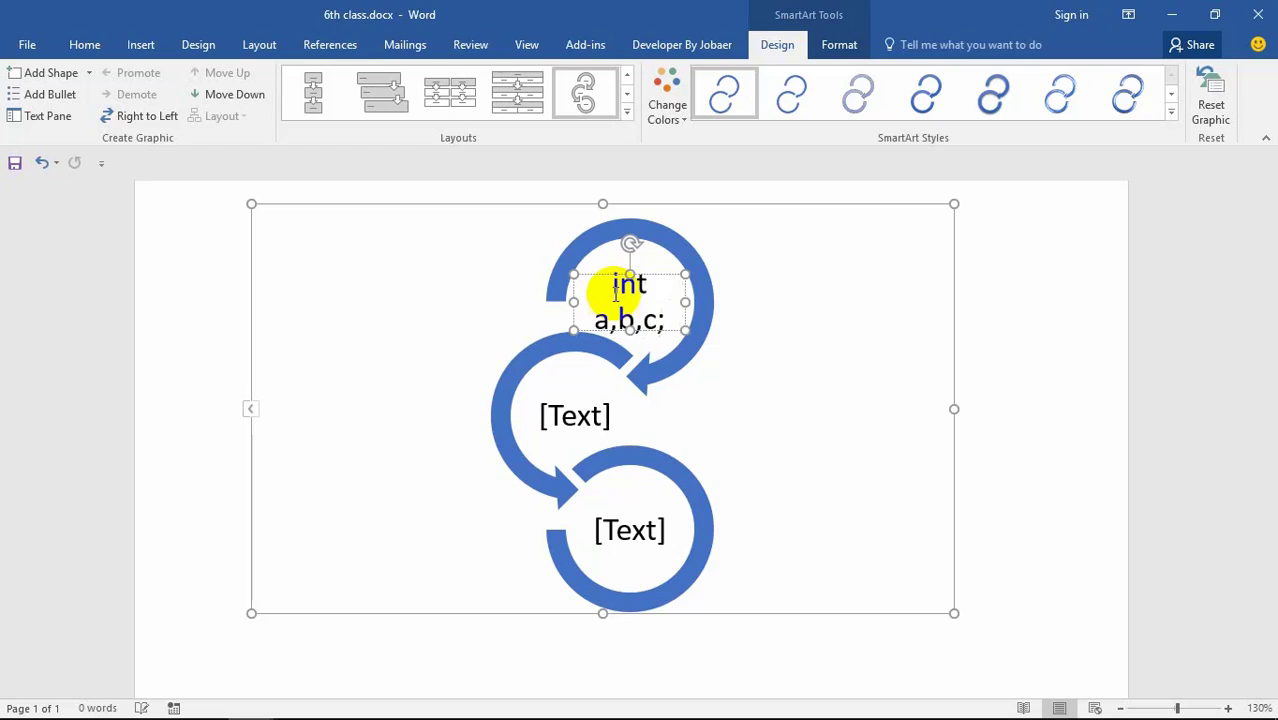
Step: Enter 'c=a+b;' in the middle circle and start 'printf' in the bottom circle
left_click(567, 408)
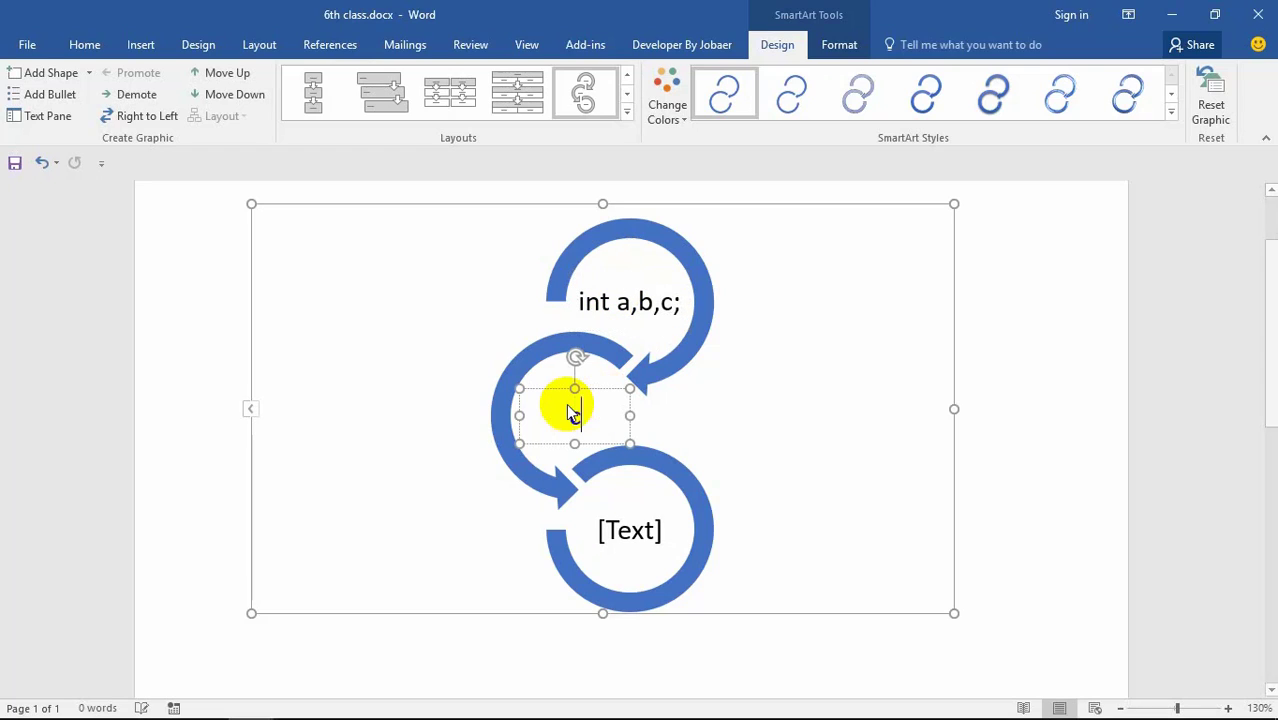
type("c=")
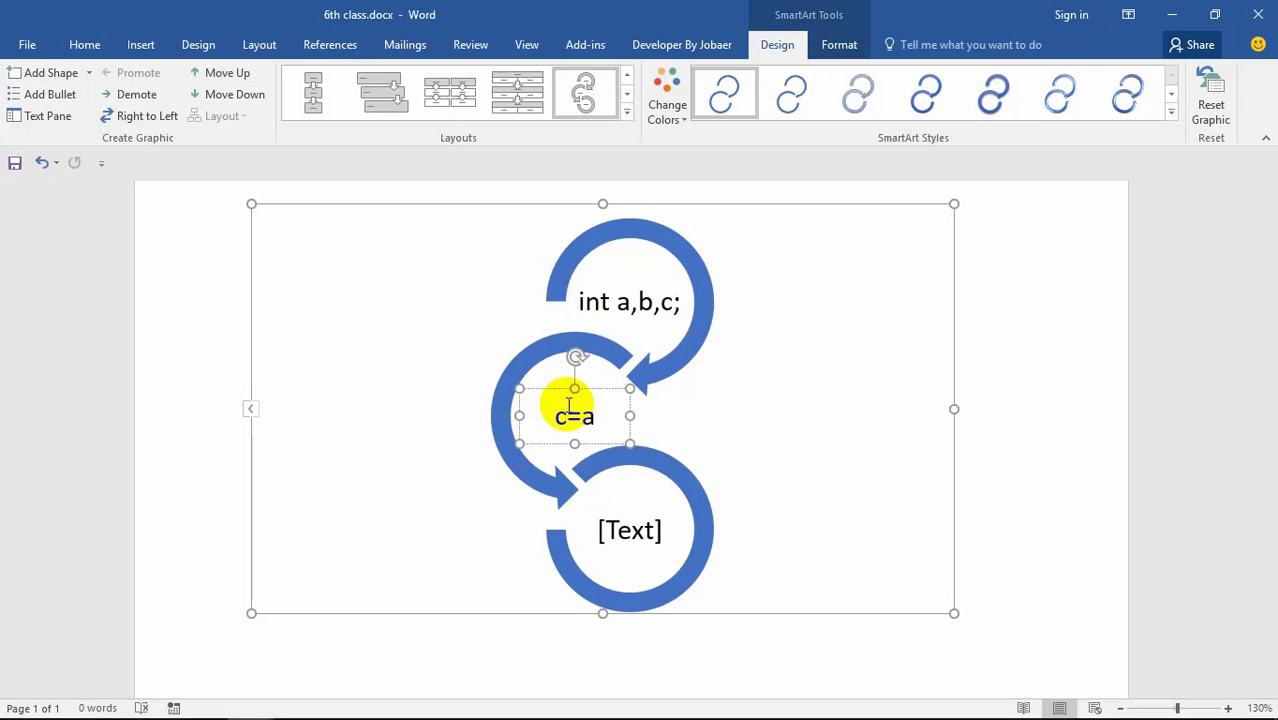
type("a+b;")
left_click(606, 511)
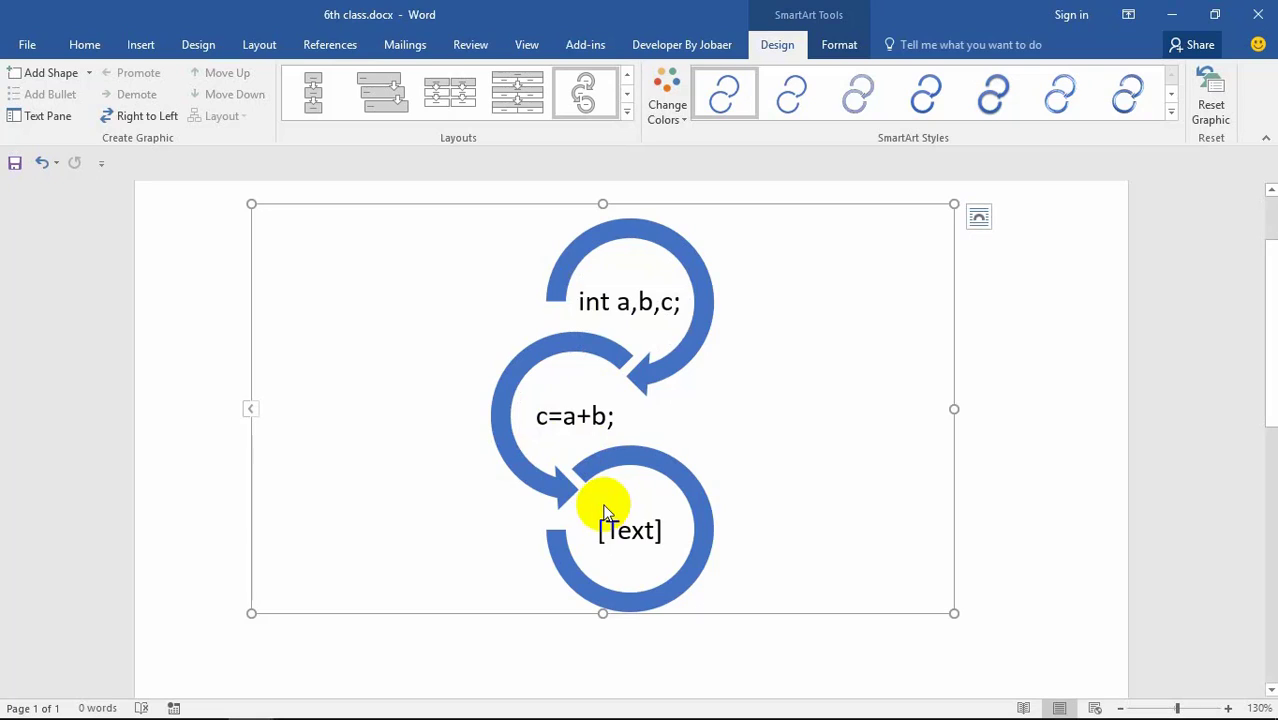
left_click(608, 533)
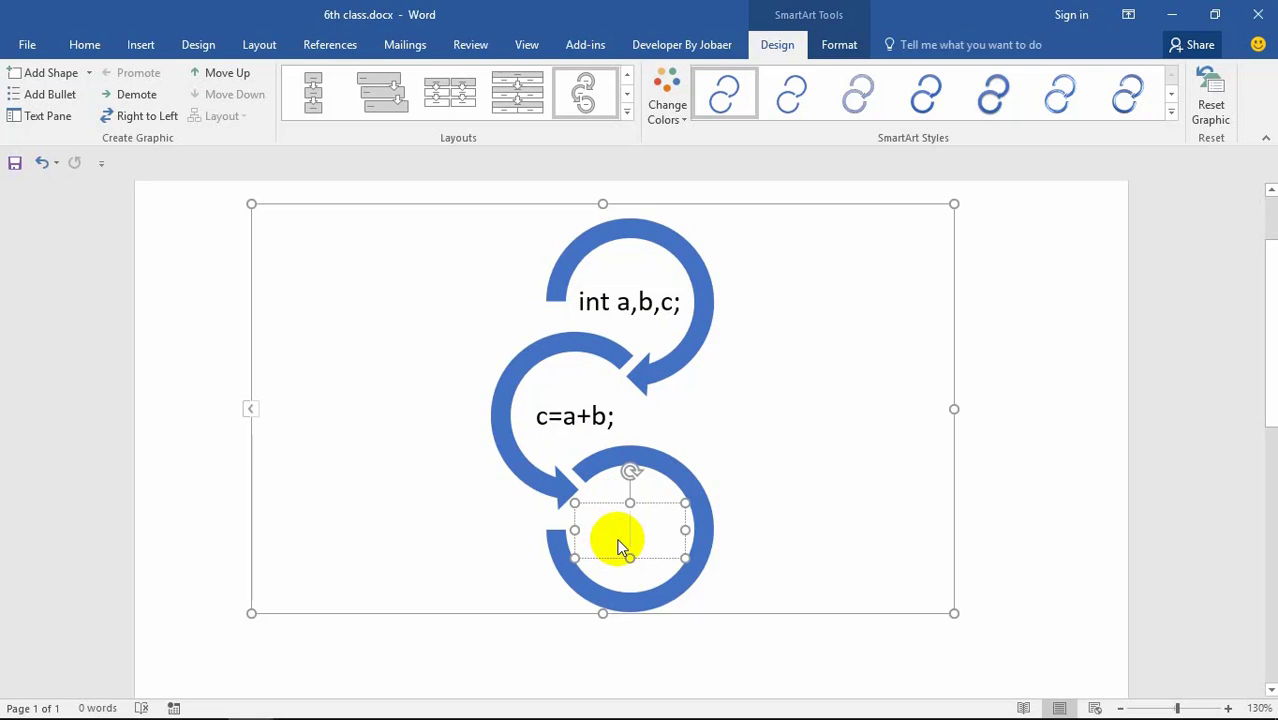
type("pr")
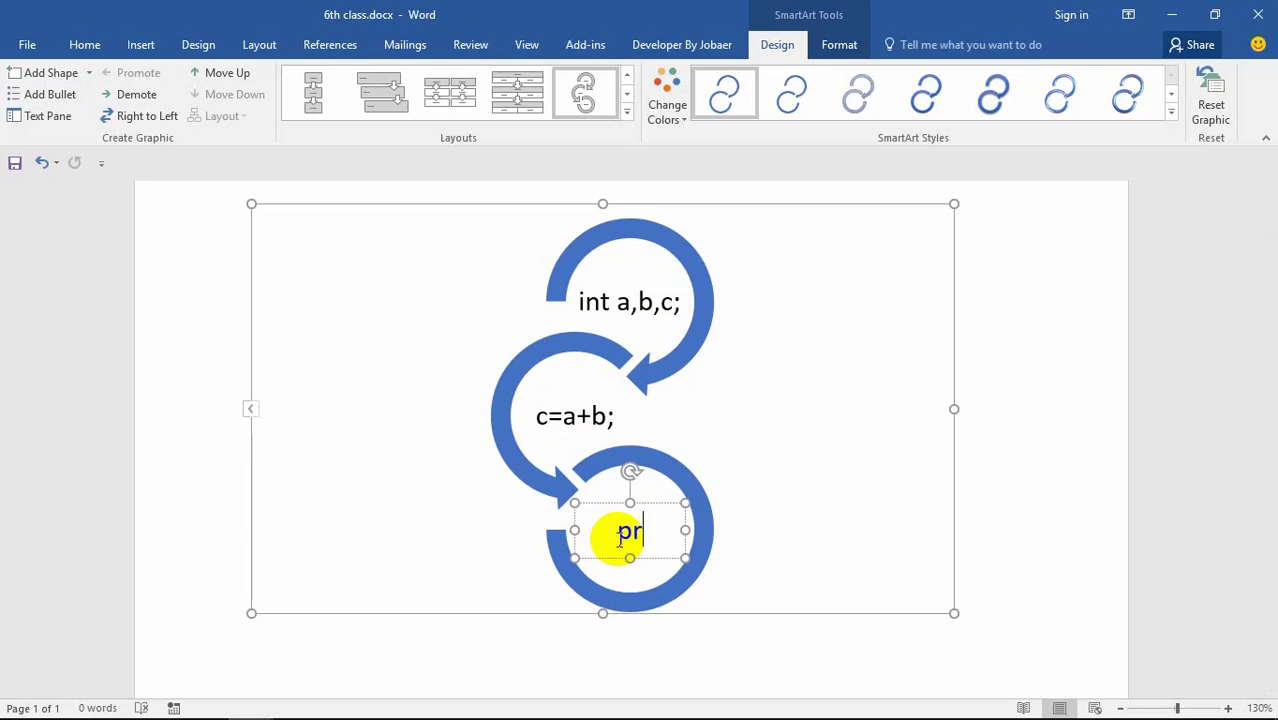
type("in")
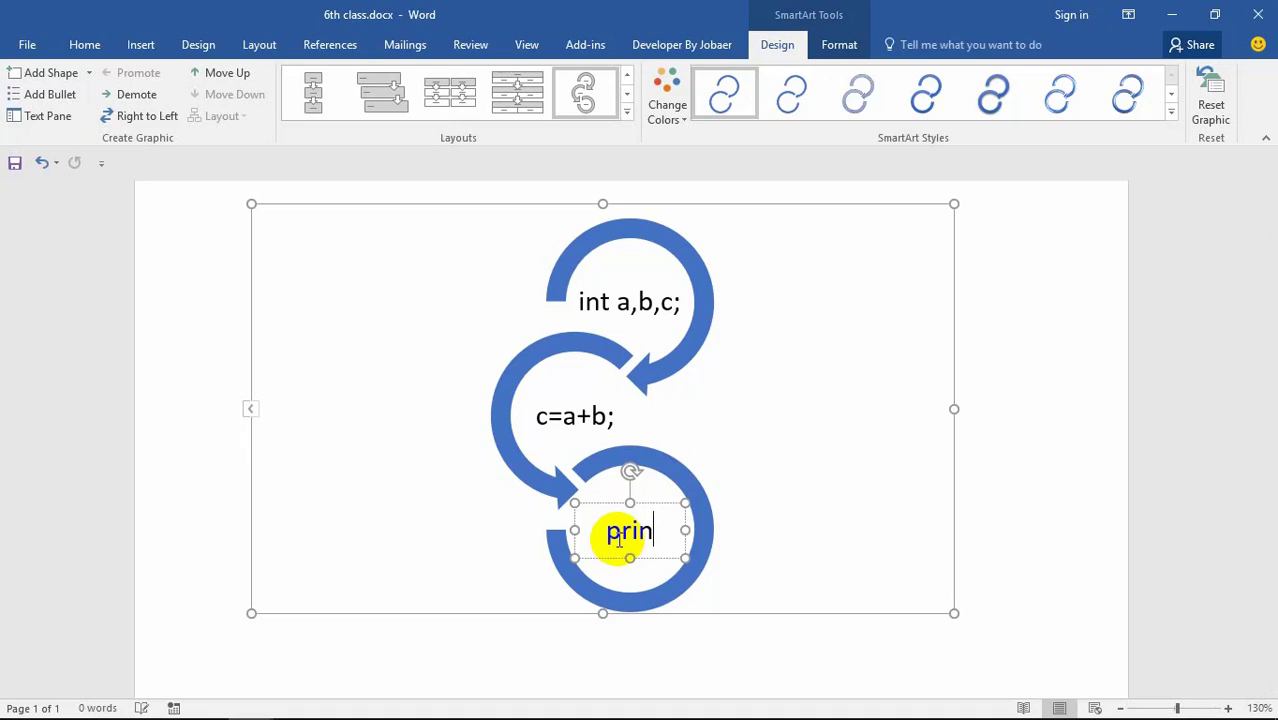
type("tf")
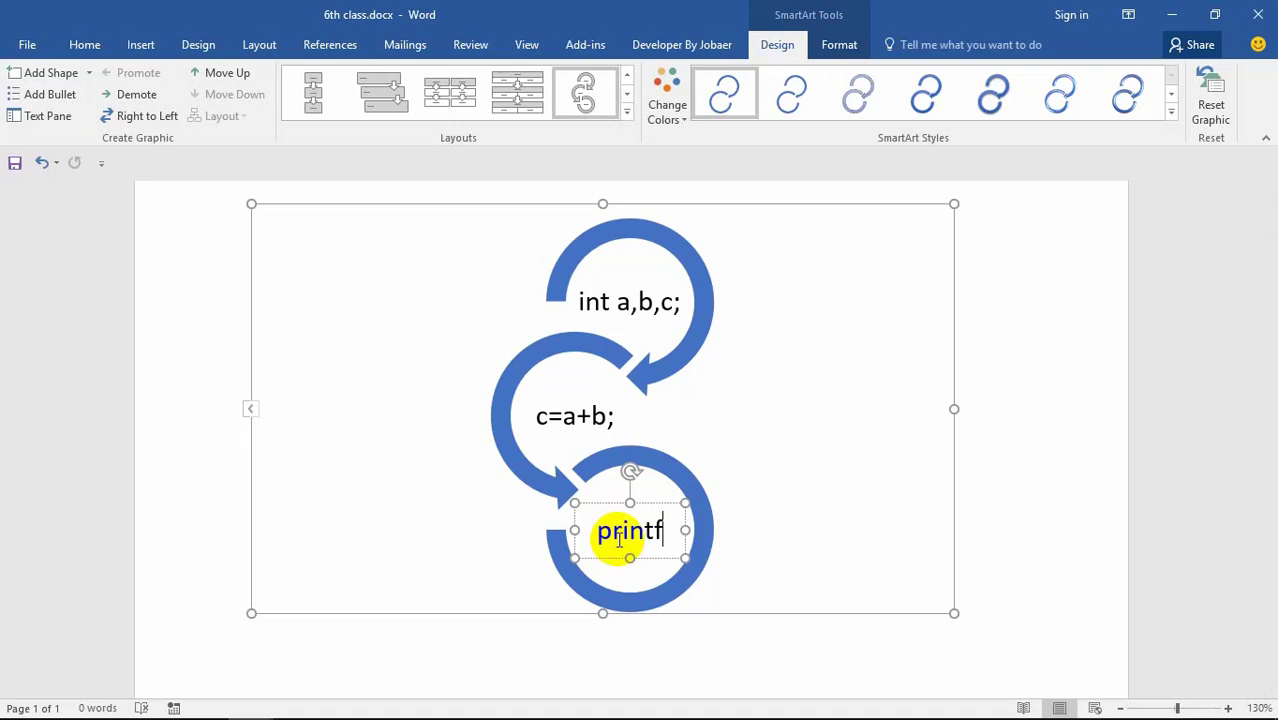
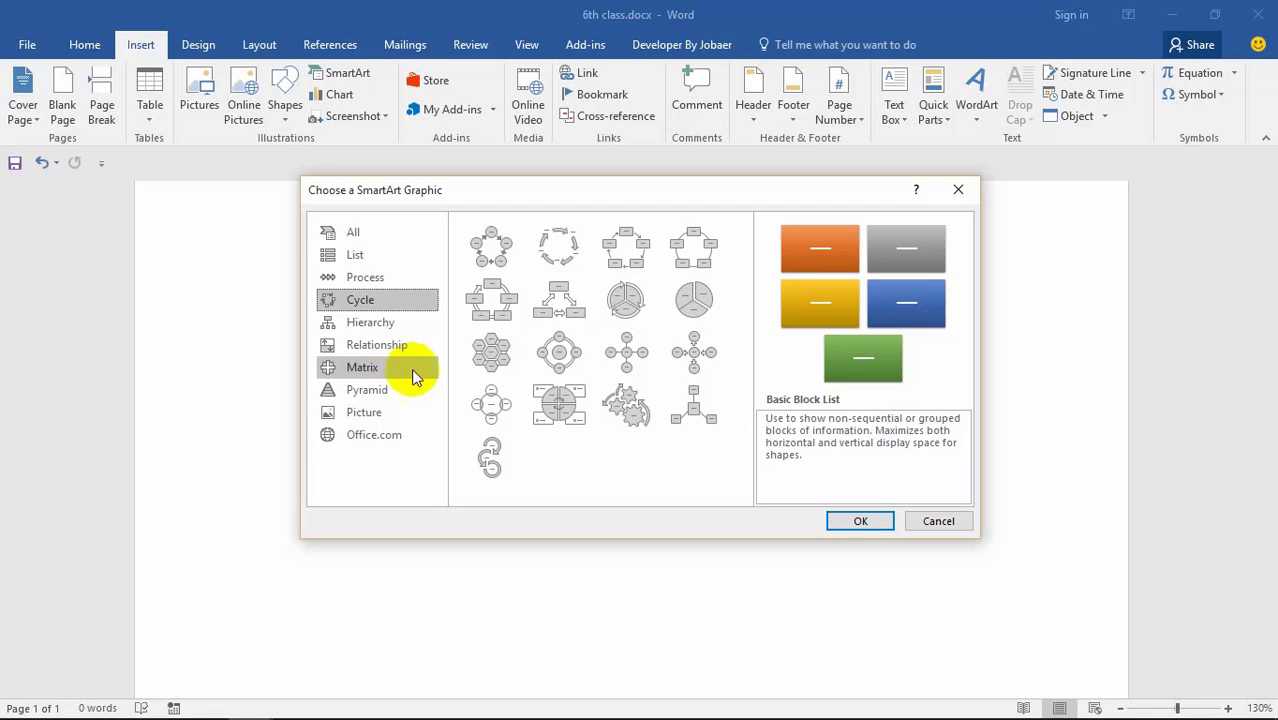
Step: Insert a Bubble Picture List SmartArt graphic from the Picture layouts
left_click(370, 412)
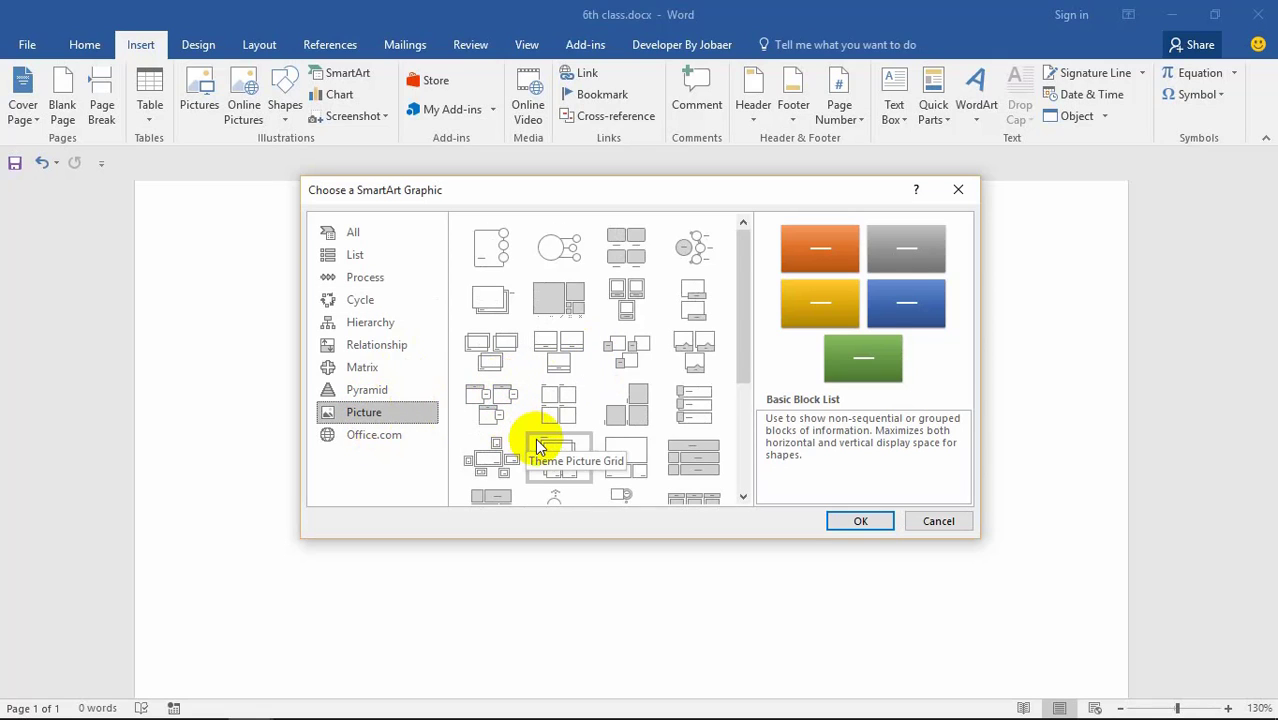
scroll(528, 423, "down", 3)
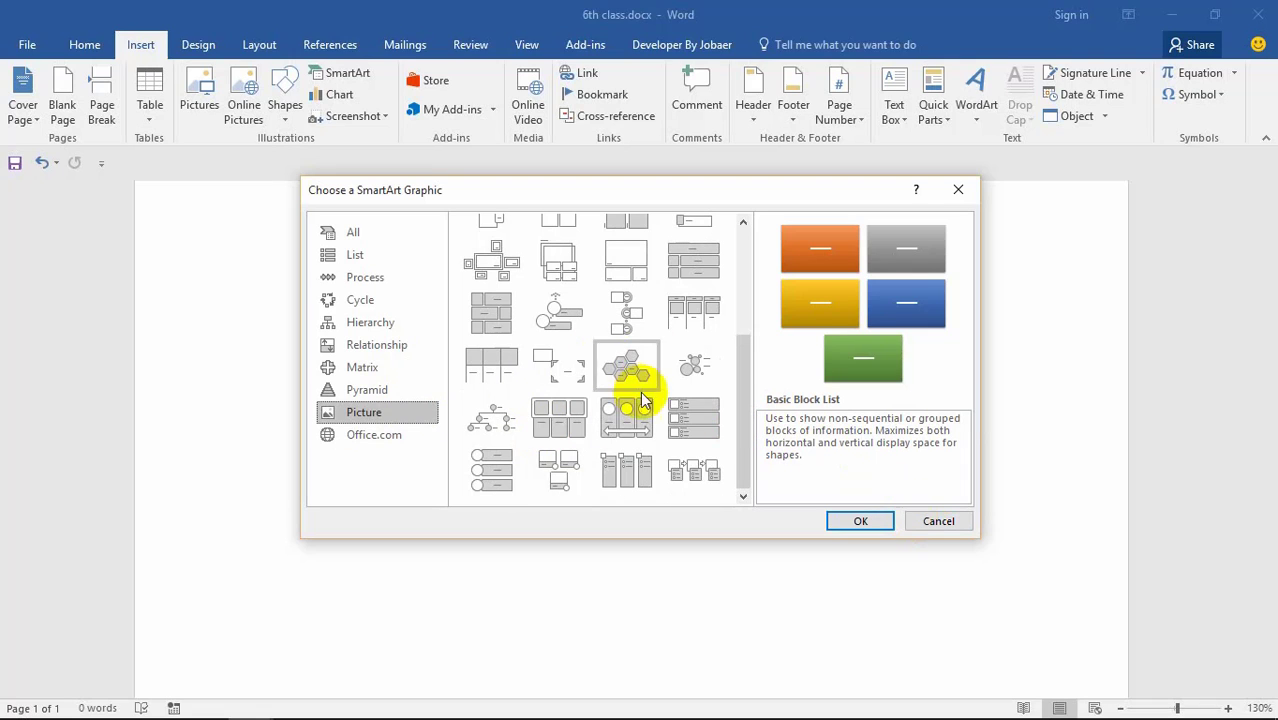
left_click(688, 372)
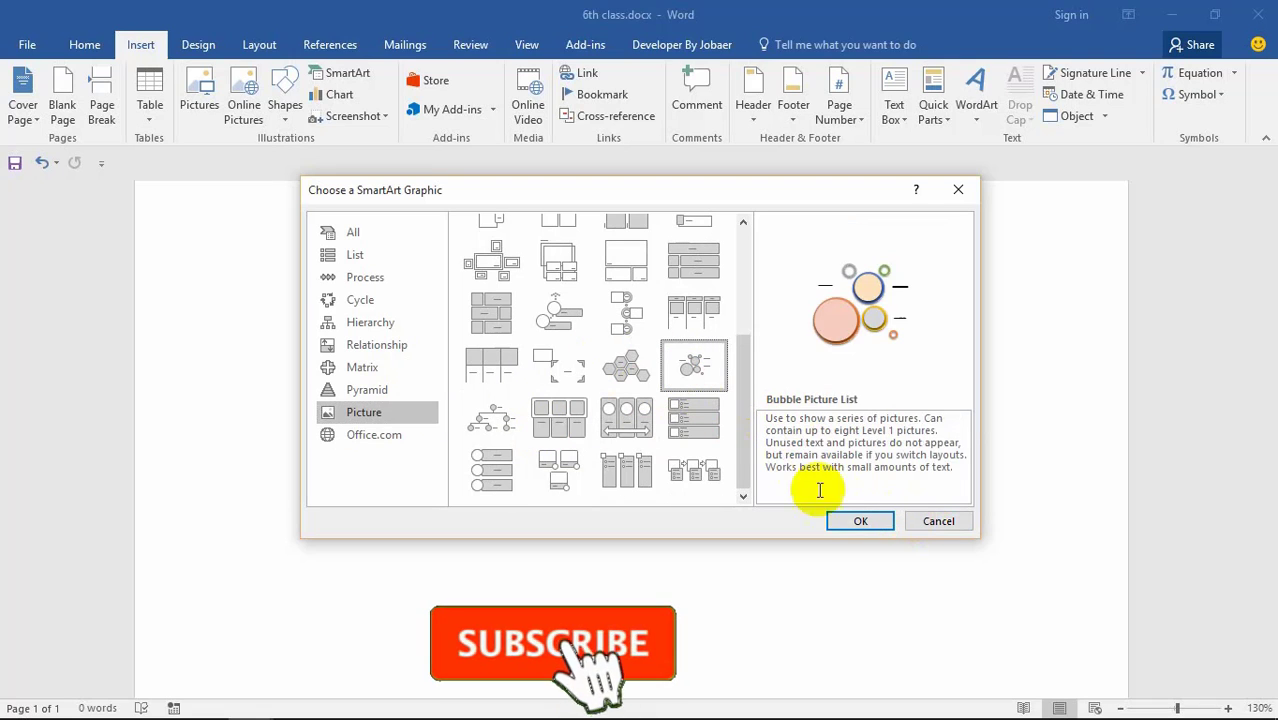
left_click(852, 521)
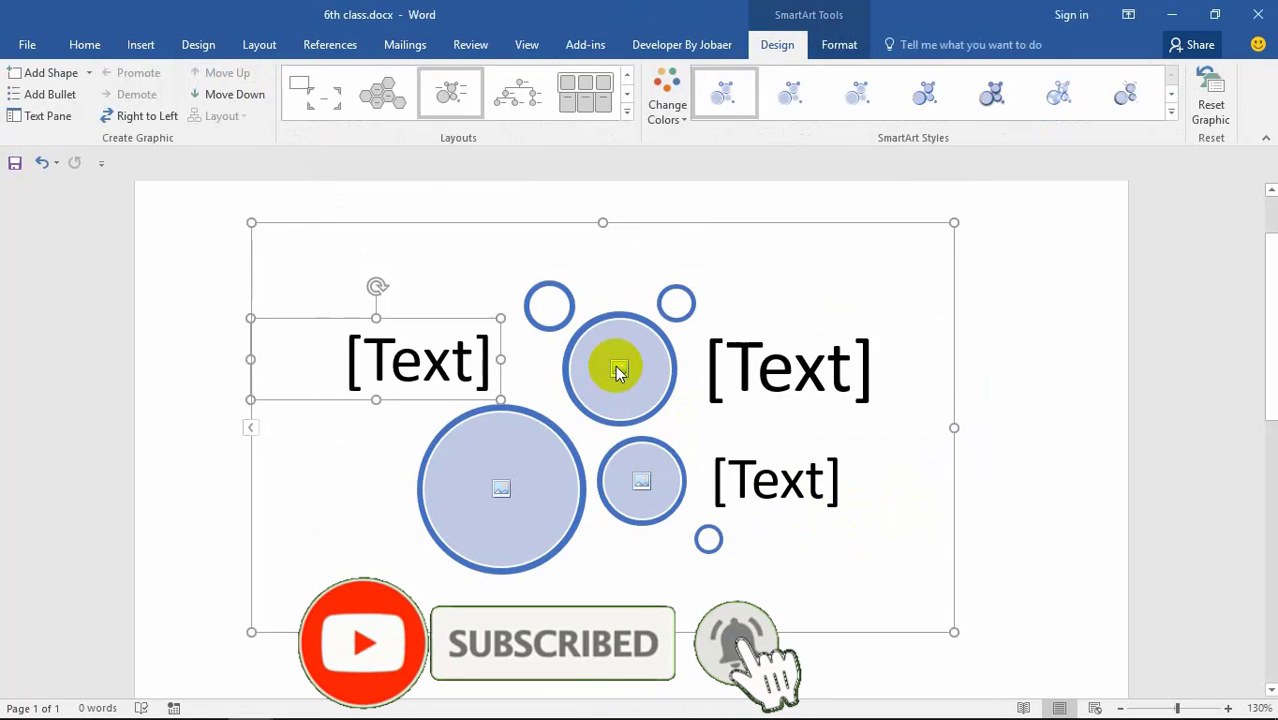
Step: Give the bubble circles a 3D SmartArt style
left_click(549, 305)
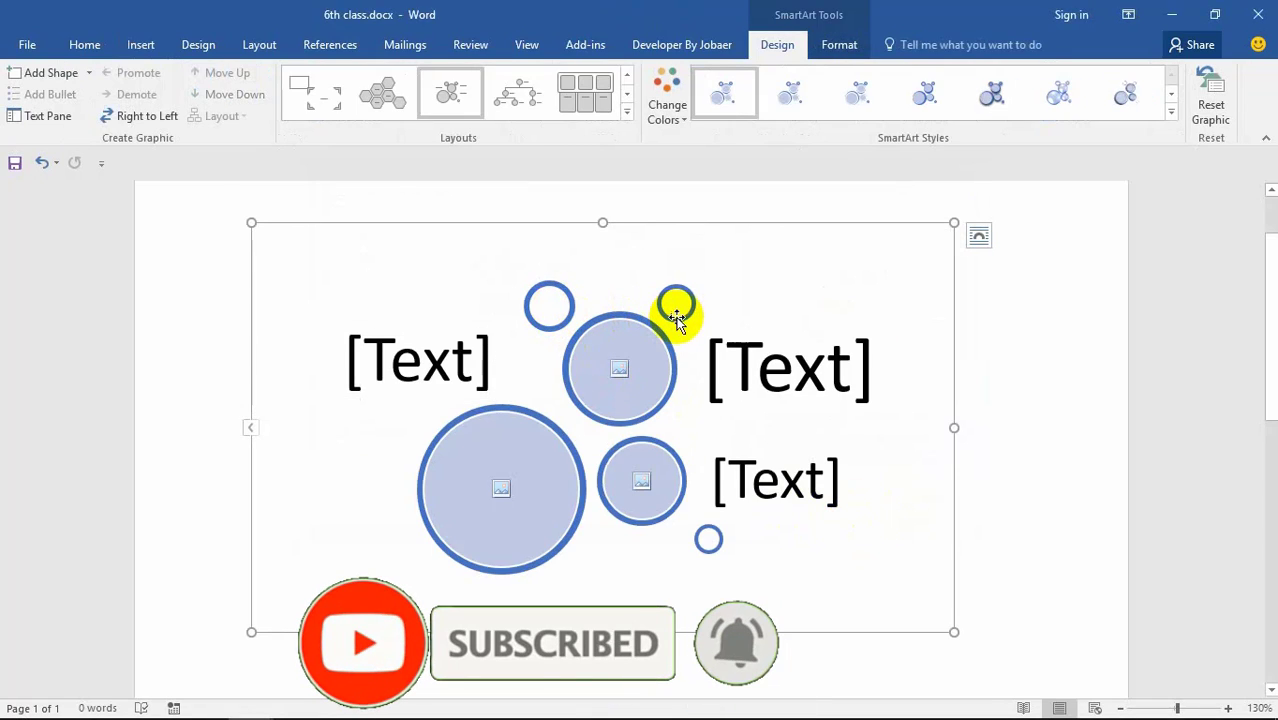
left_click(768, 386)
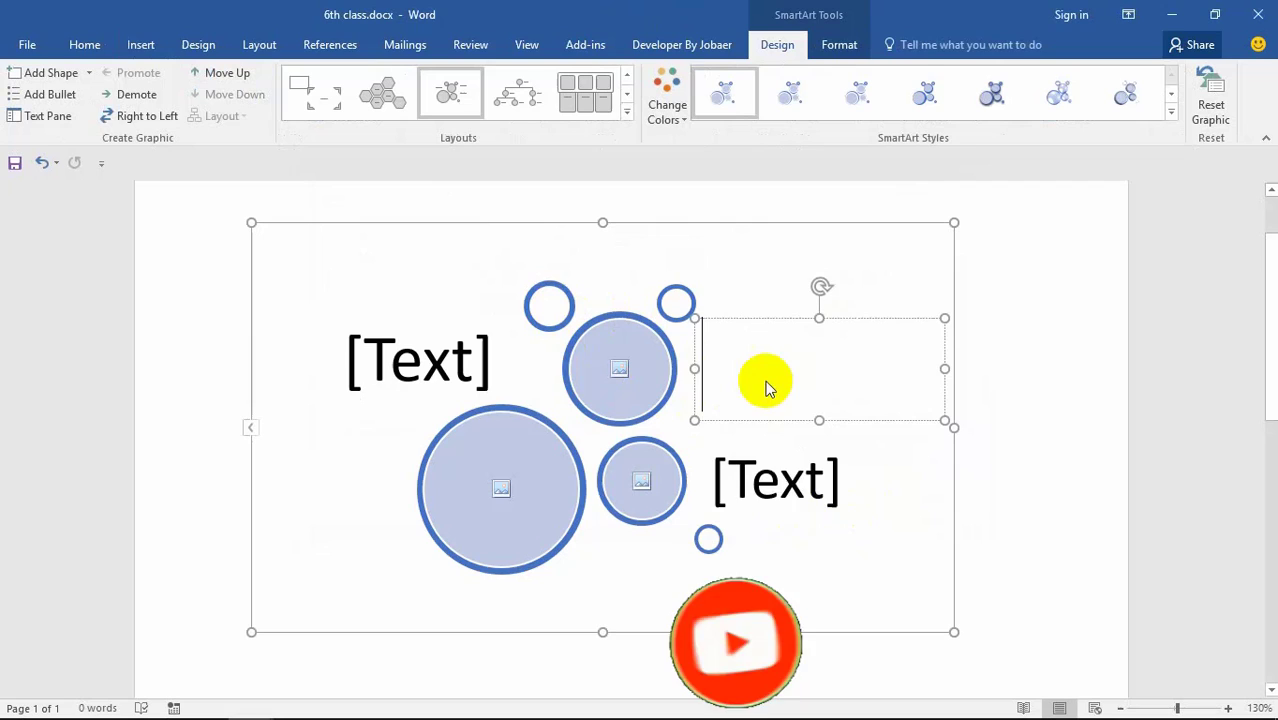
left_click(786, 488)
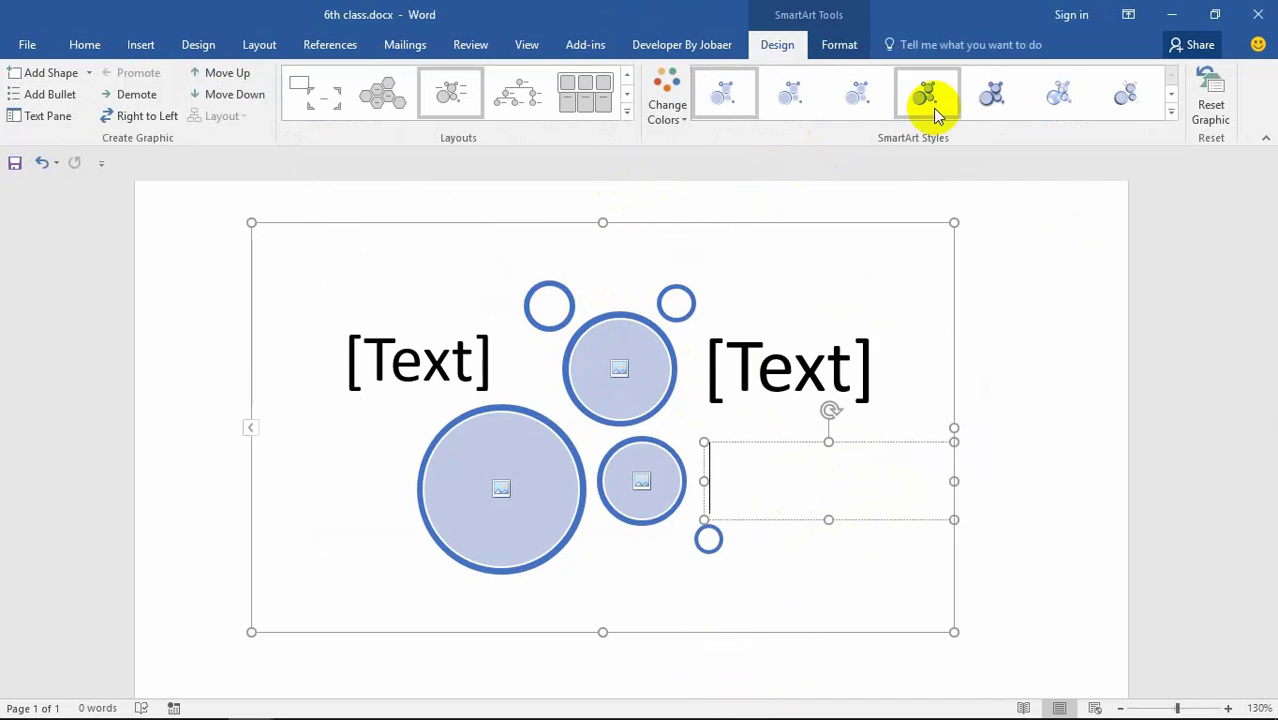
left_click(990, 96)
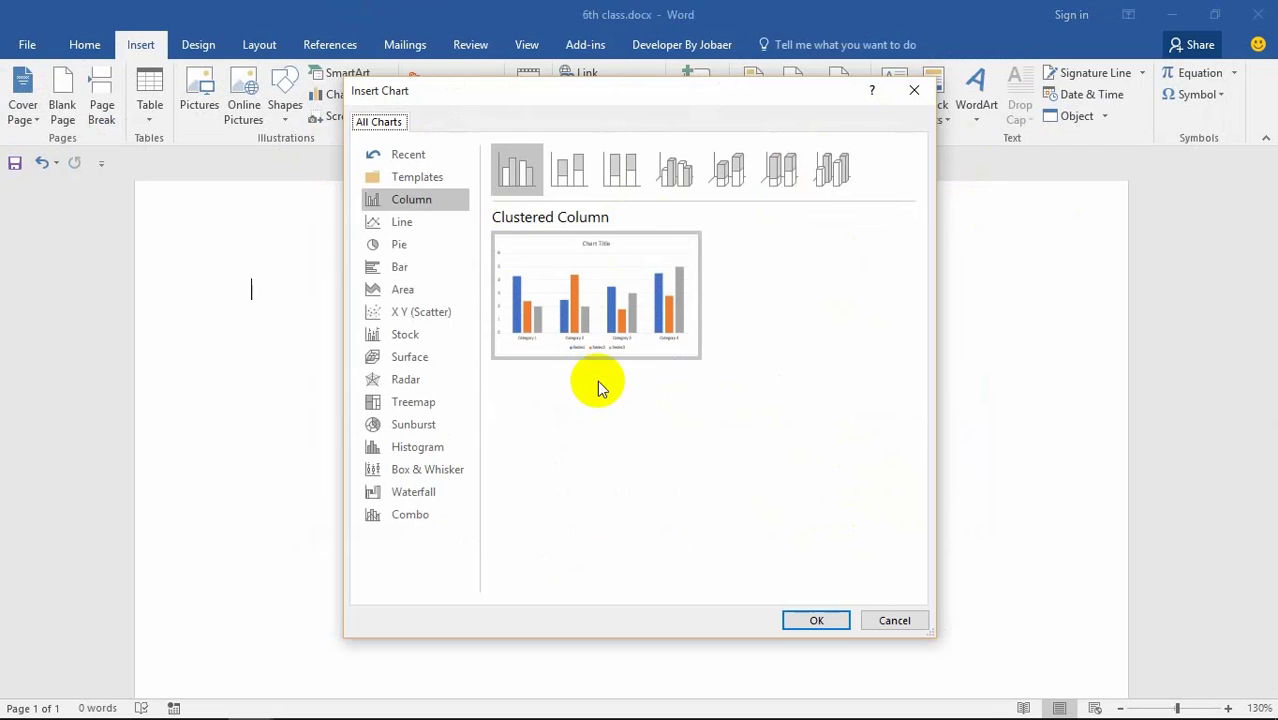
mouse_move(585, 323)
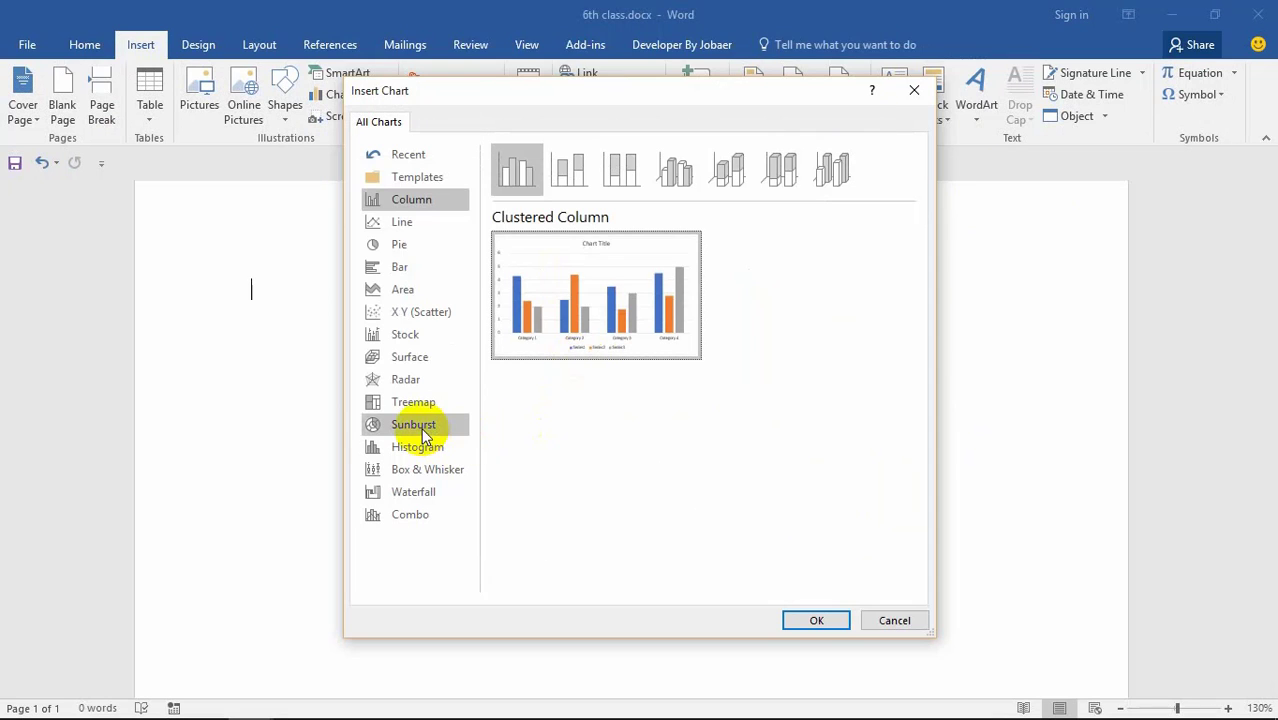
Step: Preview the Line, Pie, Area, X Y (Scatter) and Stock chart types
left_click(419, 224)
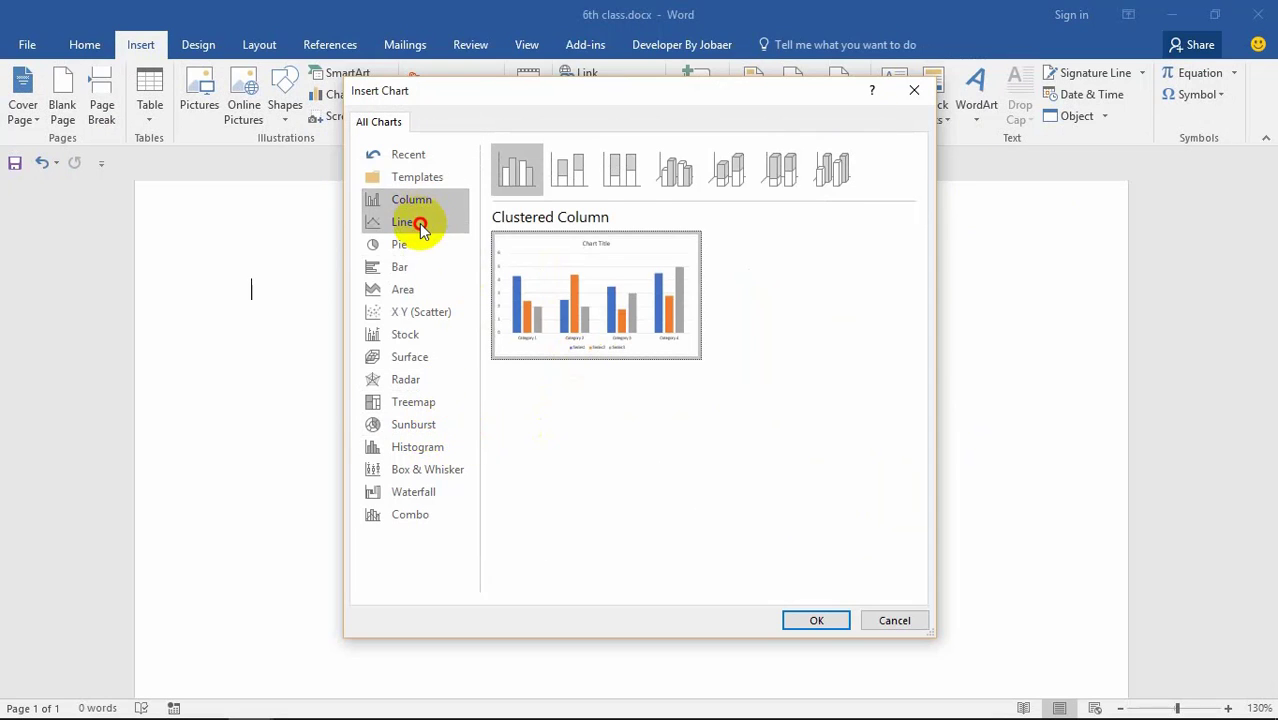
left_click(402, 244)
left_click(405, 289)
left_click(426, 312)
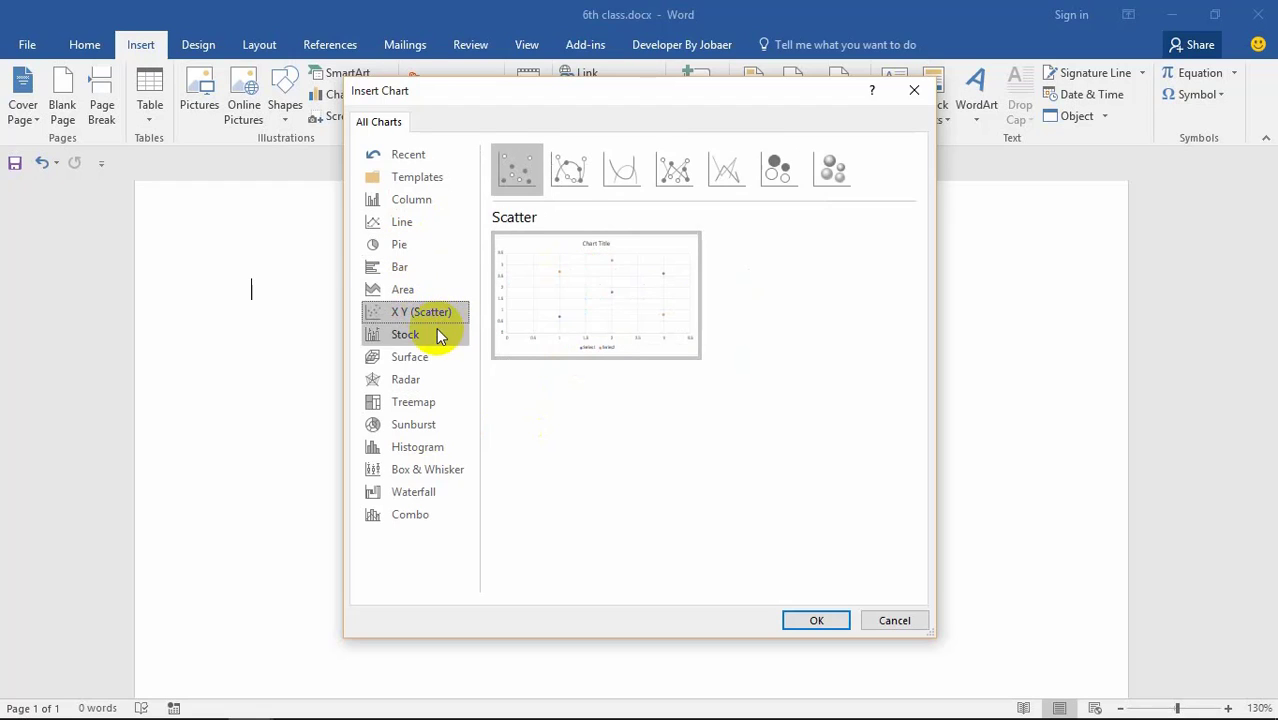
left_click(431, 329)
left_click(428, 314)
Step: Preview Sunburst, Box & Whisker and Waterfall, then choose the Combo chart type
mouse_move(593, 293)
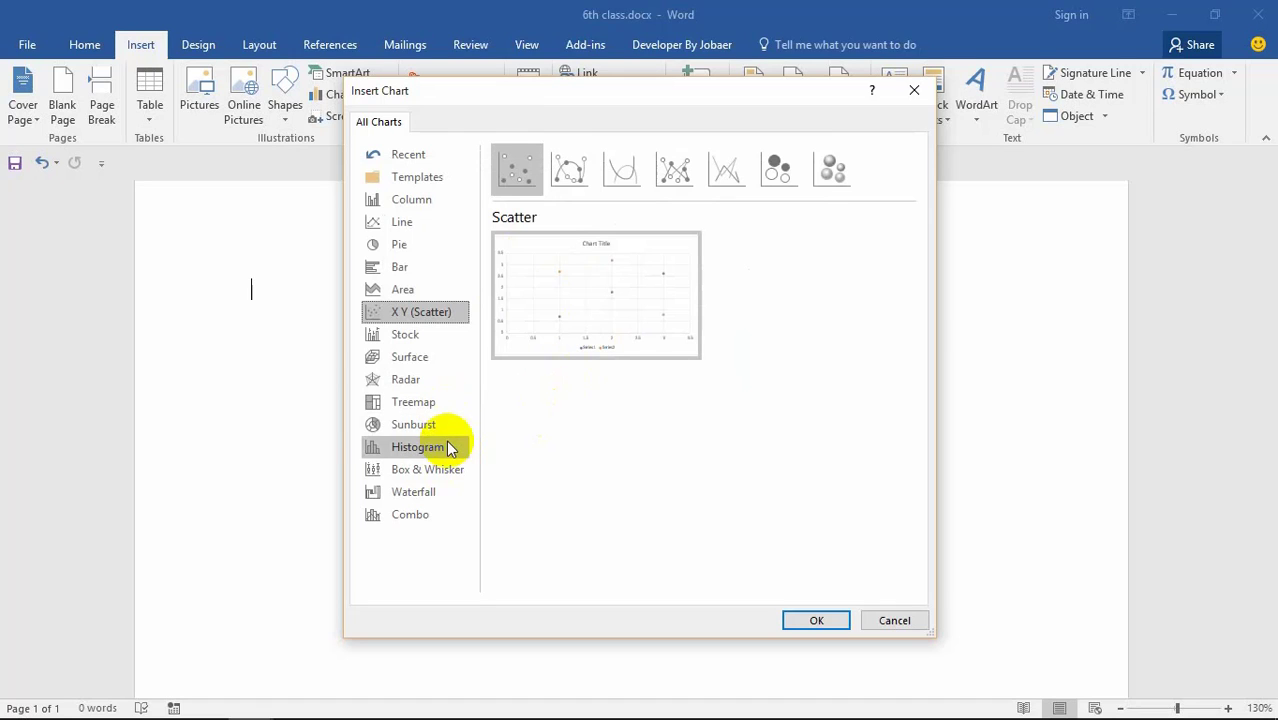
left_click(446, 428)
left_click(613, 294)
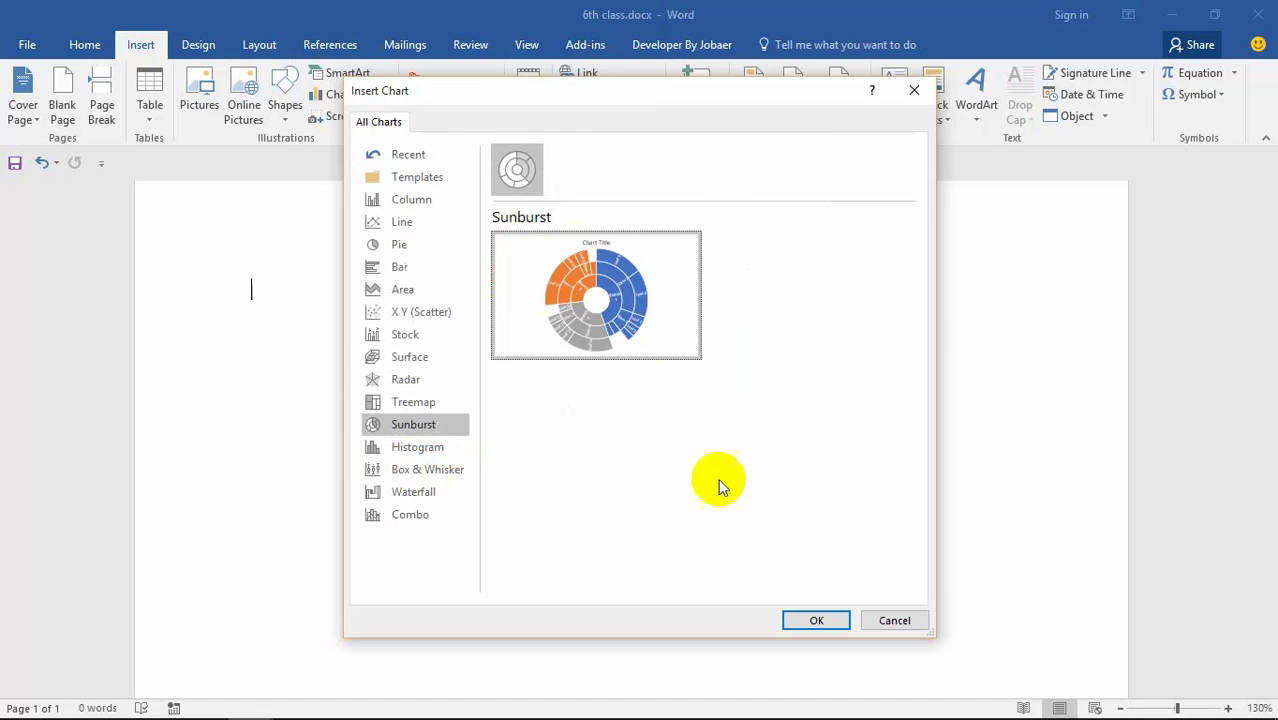
mouse_move(601, 292)
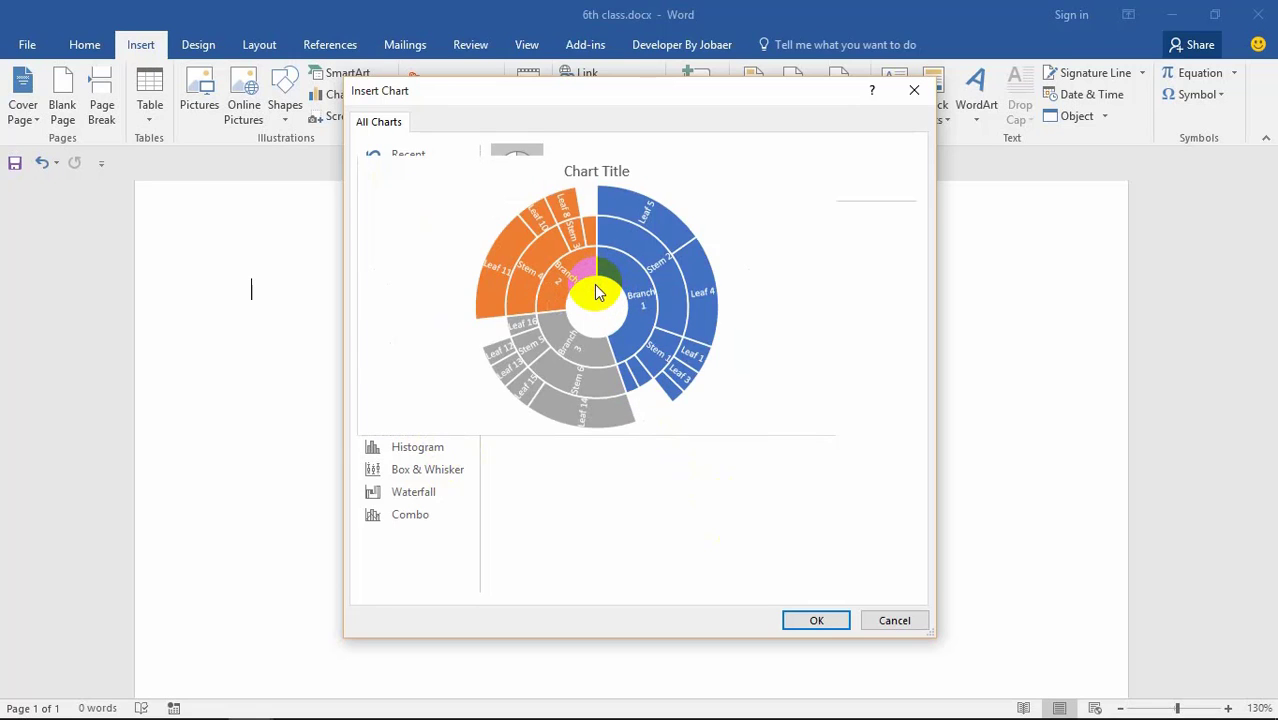
left_click(440, 490)
left_click(436, 474)
left_click(426, 490)
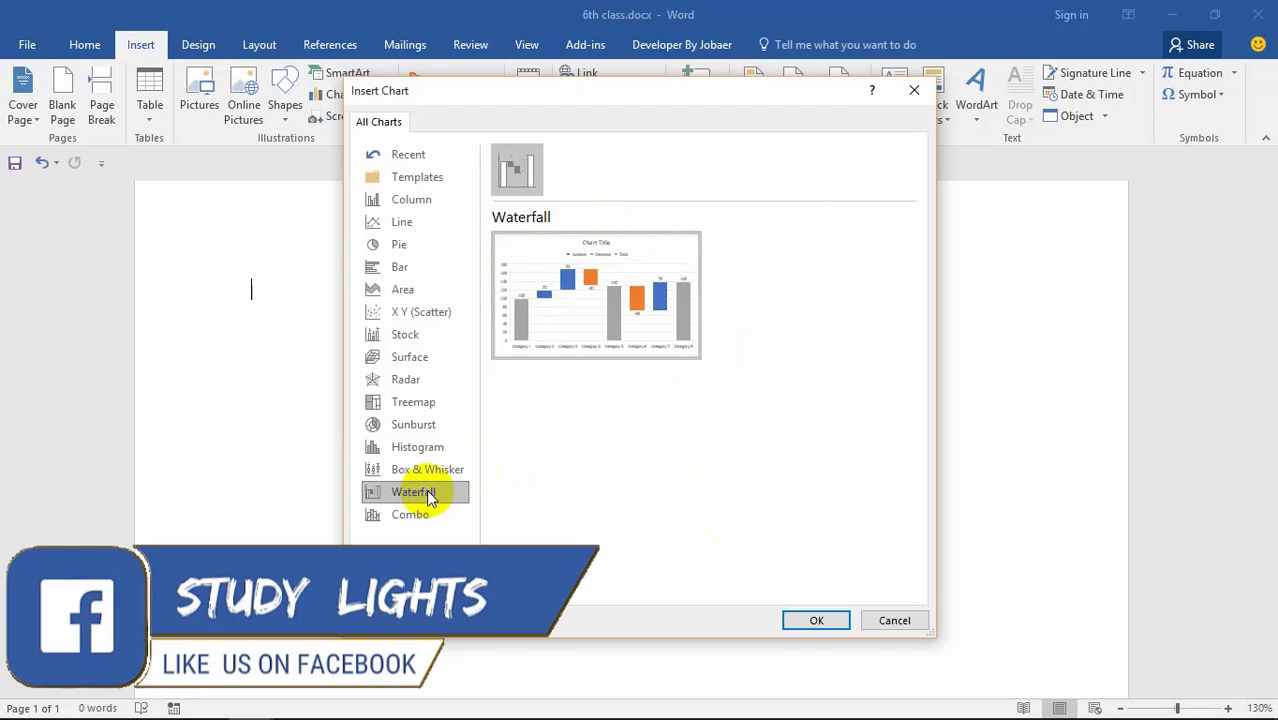
left_click(415, 513)
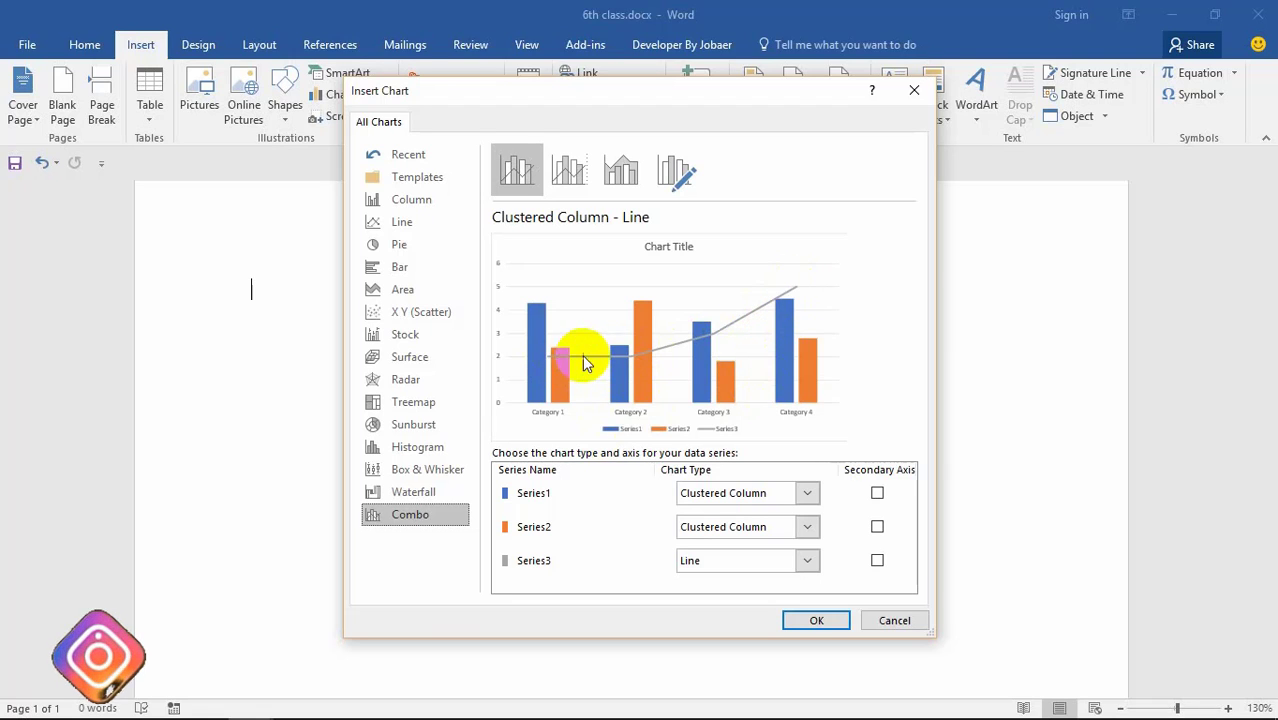
Step: Set Series1 to Stacked Column, Series2 to Line and Series3 to Area
left_click(799, 493)
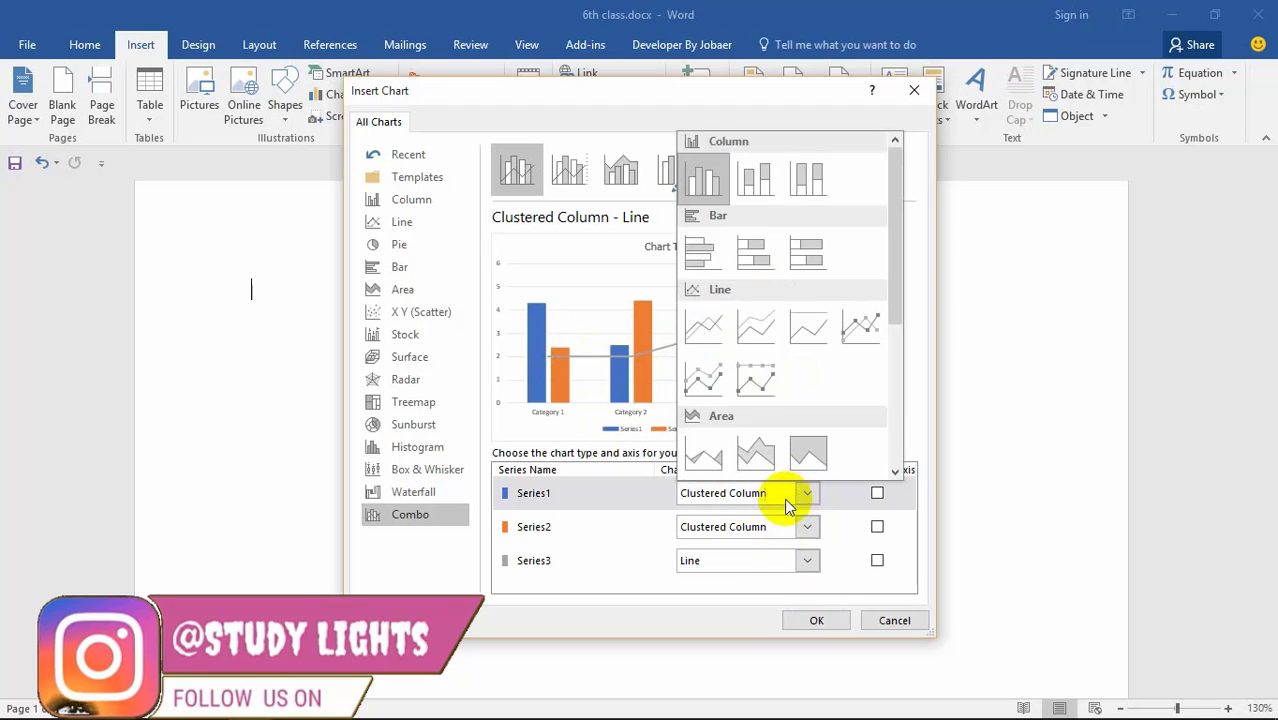
left_click(759, 190)
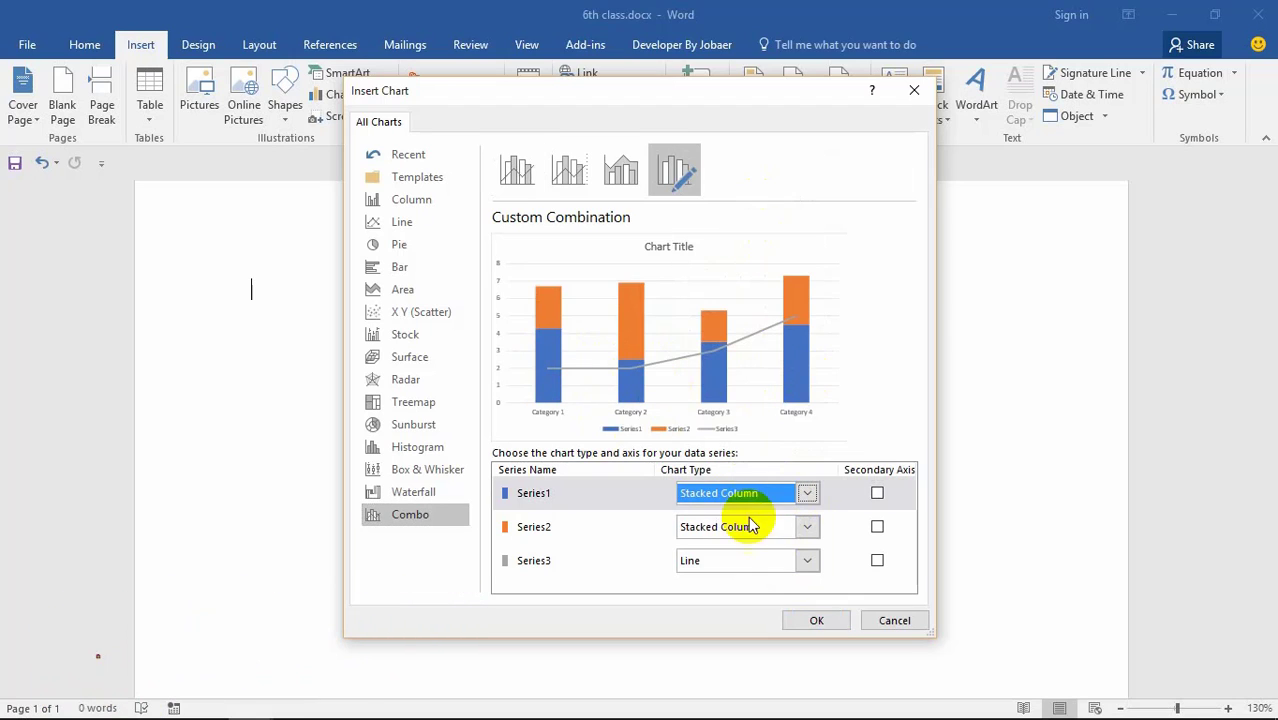
left_click(807, 533)
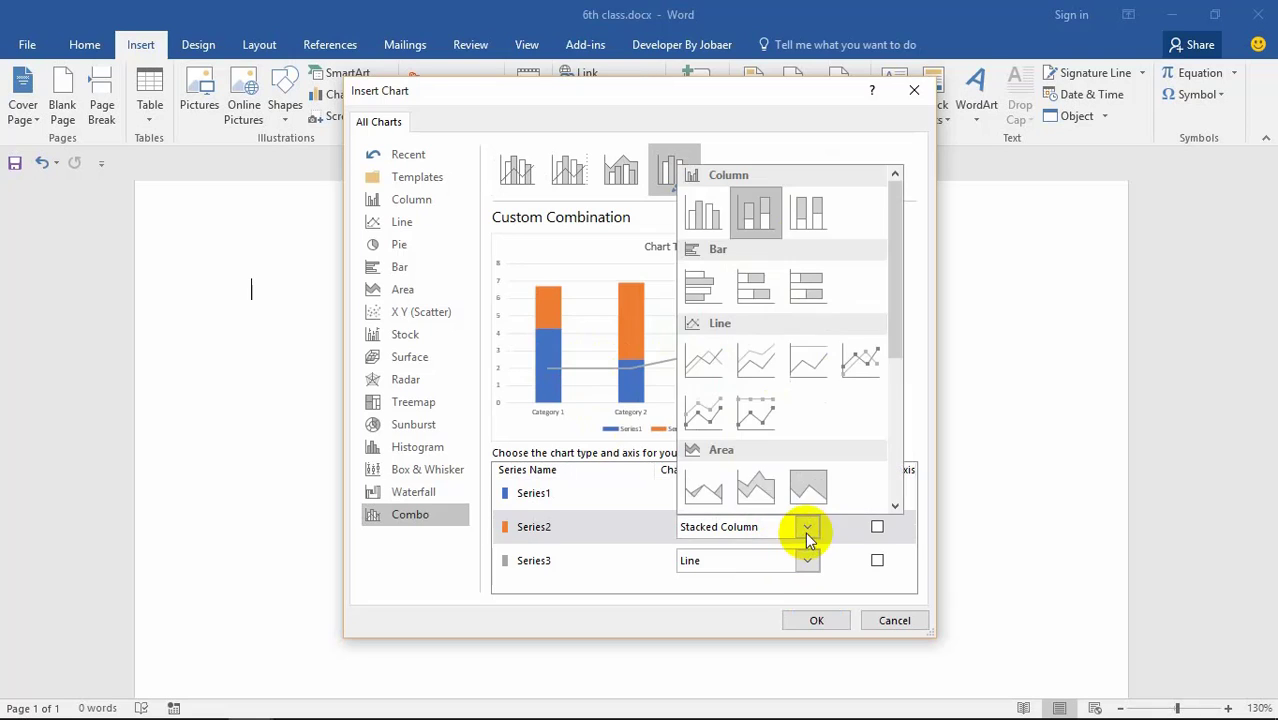
left_click(757, 487)
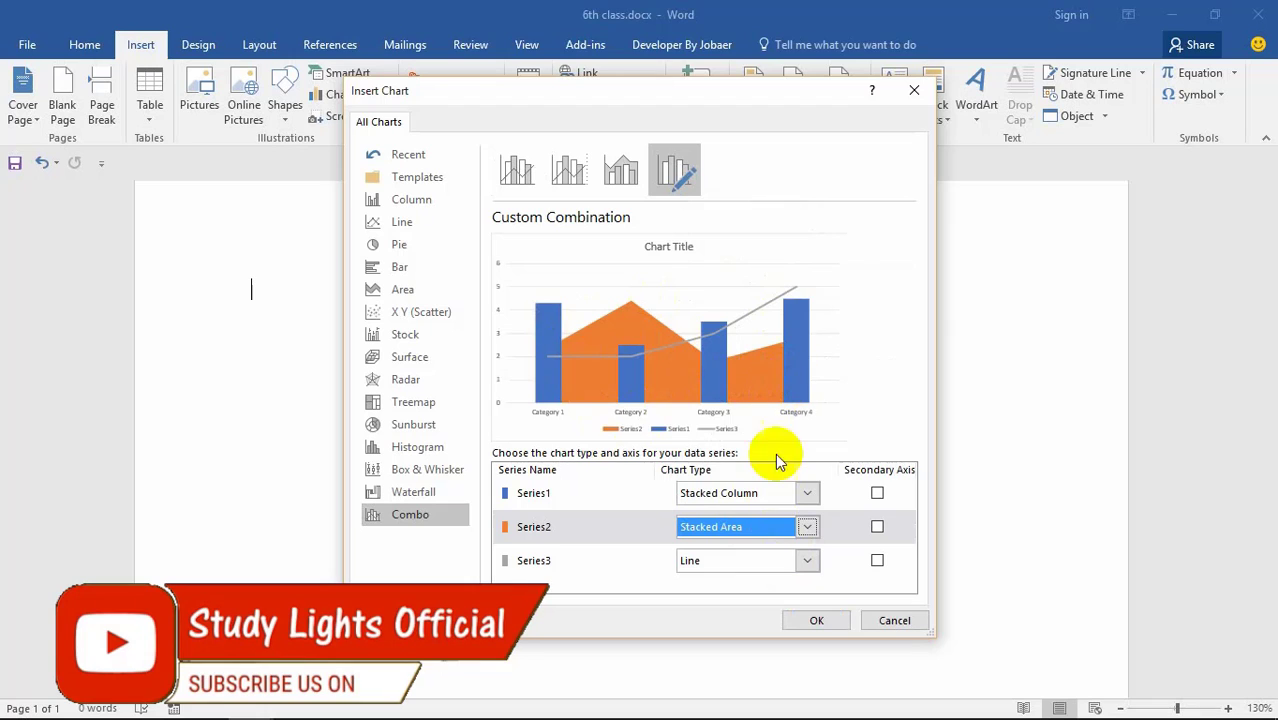
left_click(770, 527)
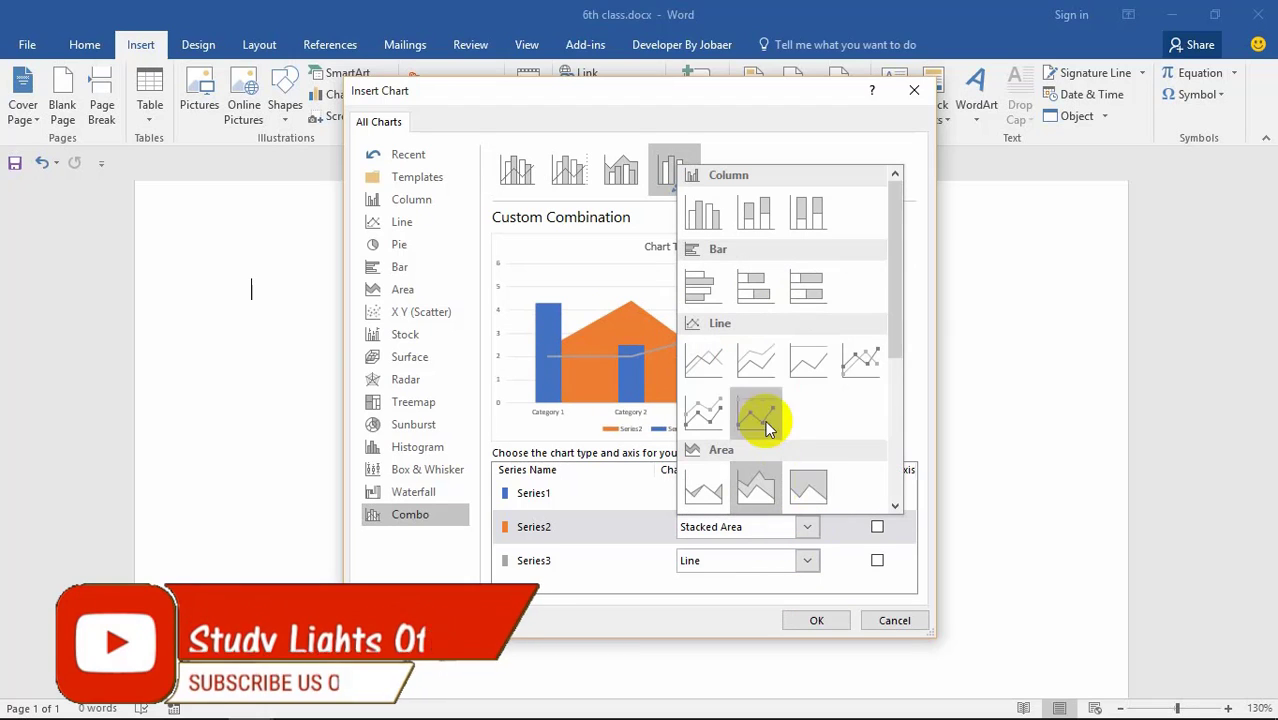
left_click(710, 362)
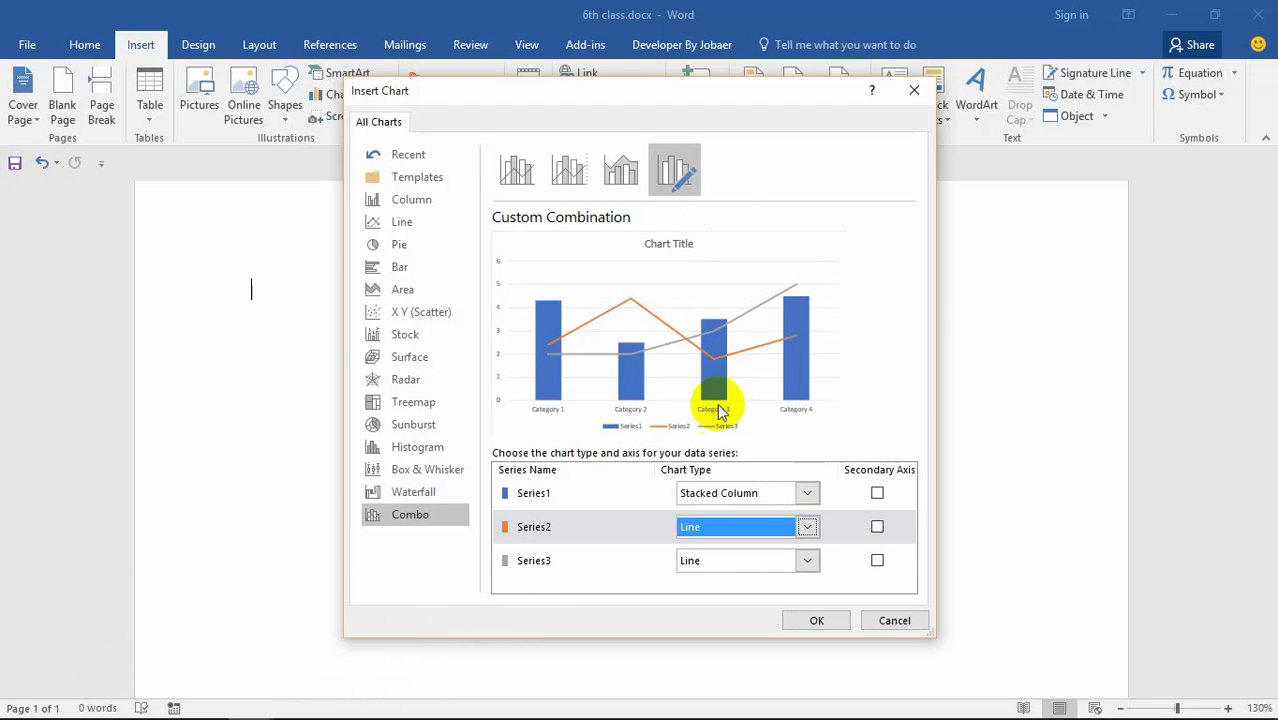
left_click(797, 565)
left_click(730, 520)
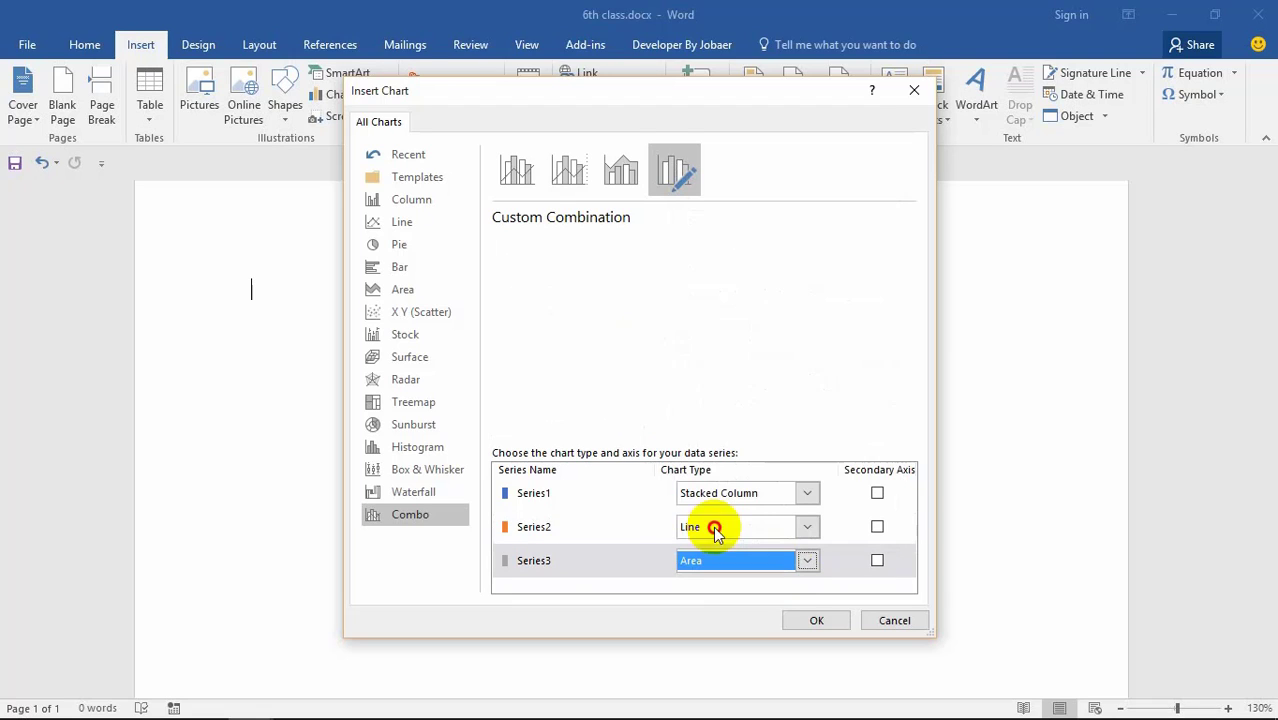
Step: Keep Series1 off the secondary axis and insert the combo chart
left_click(877, 494)
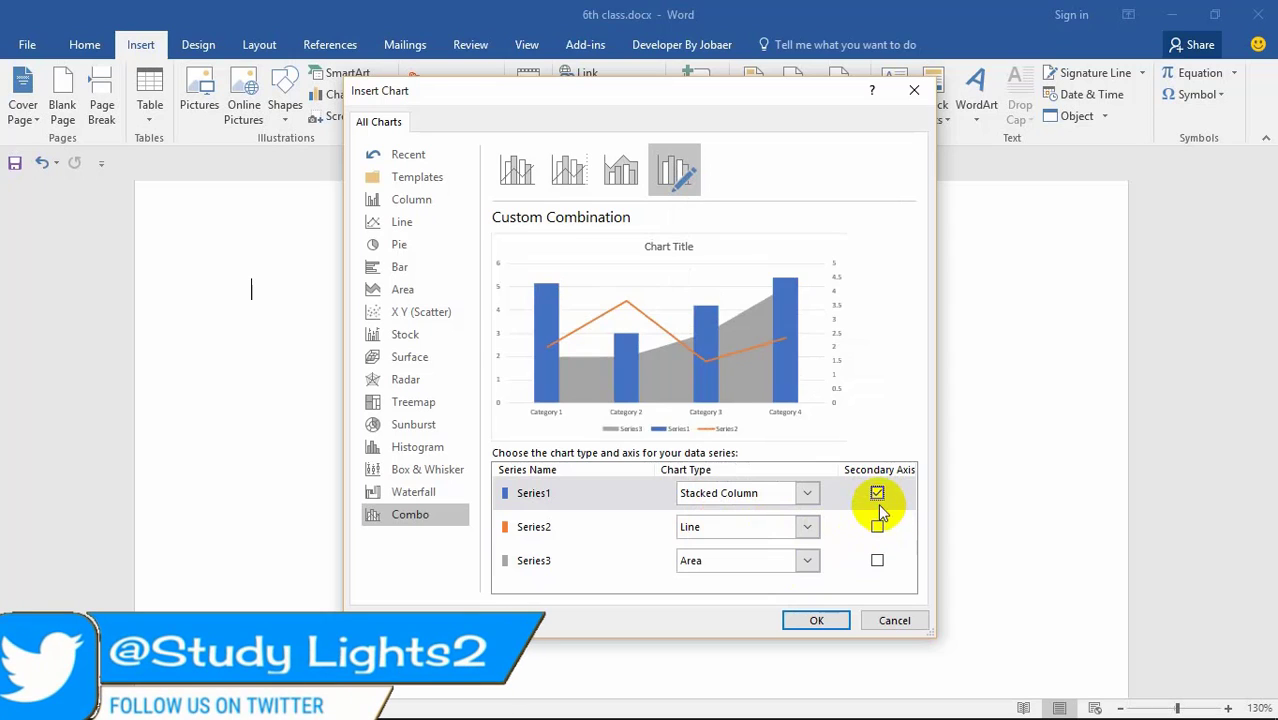
left_click(877, 493)
left_click(816, 621)
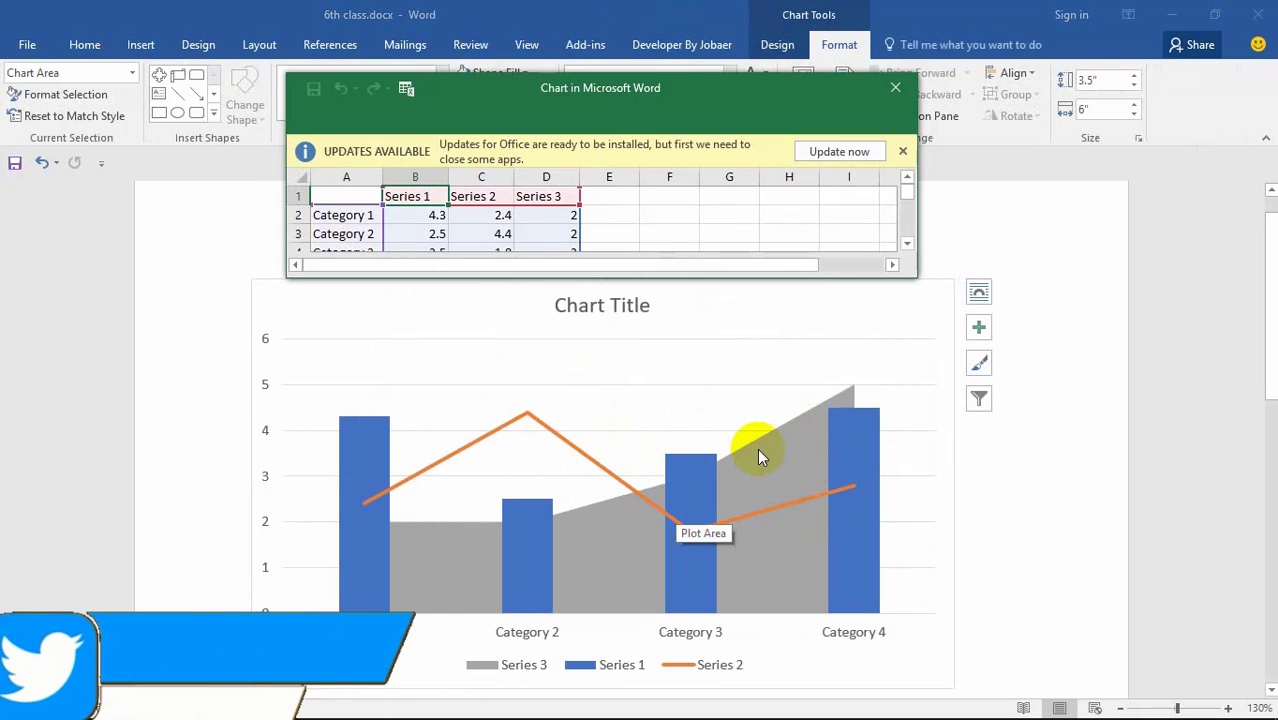
Step: Dismiss the updates notice and relabel the first category as 1-10 over
left_click(903, 152)
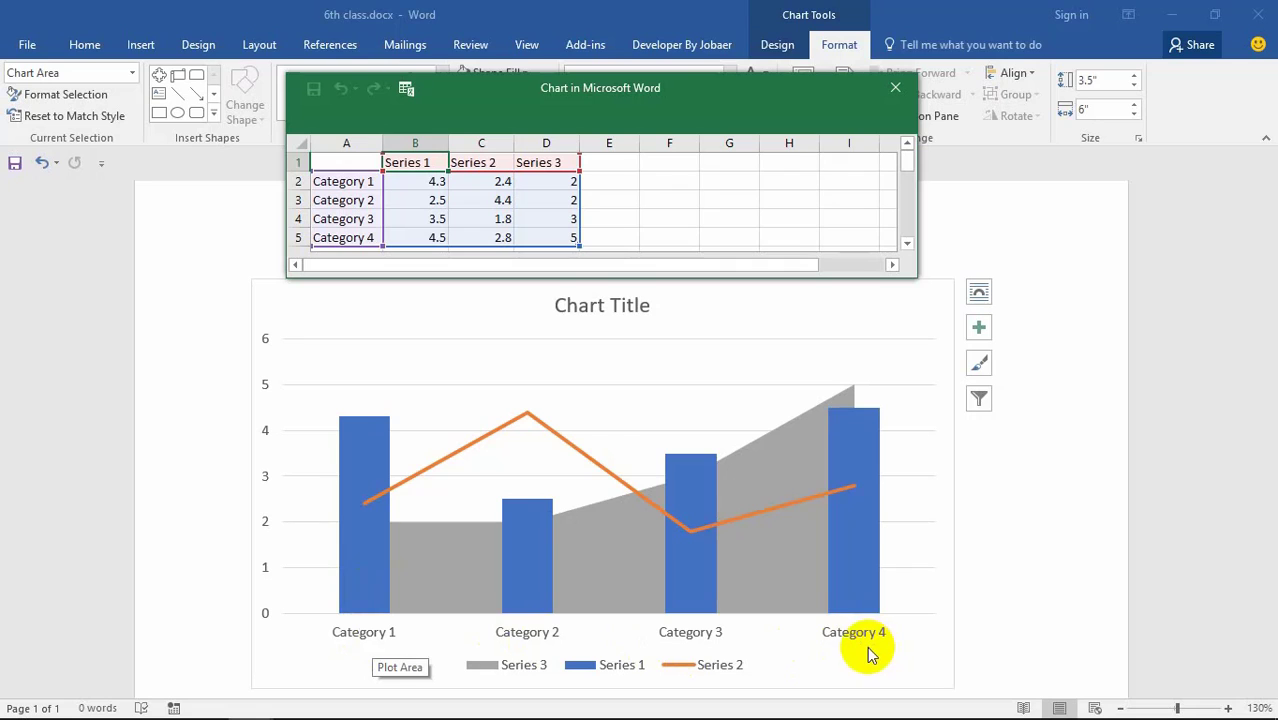
left_click(357, 186)
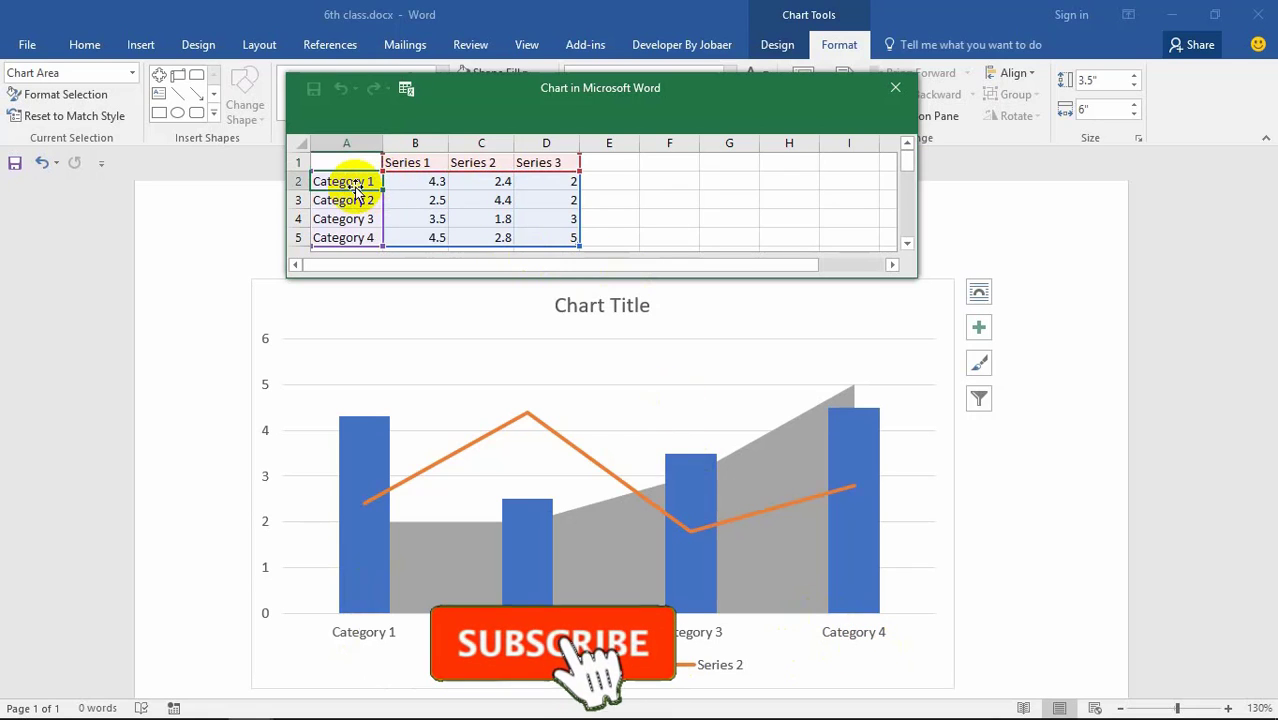
type("p")
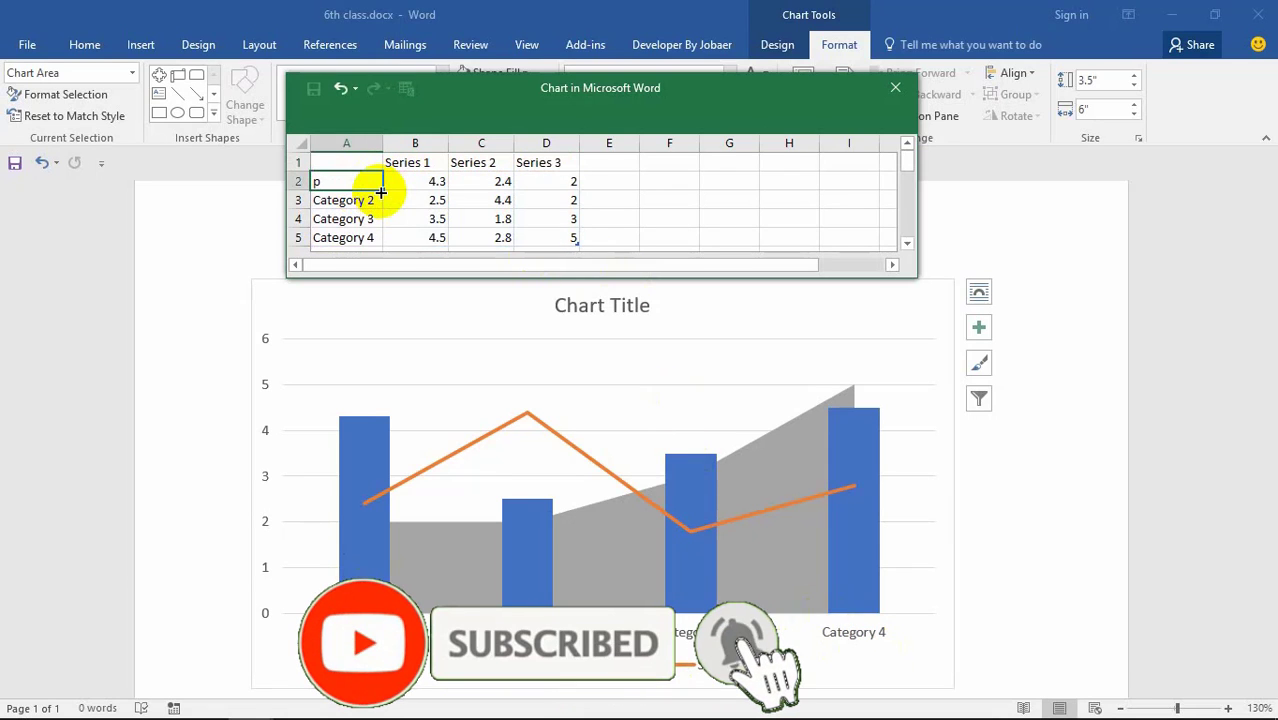
key("BackSpace")
type("1-")
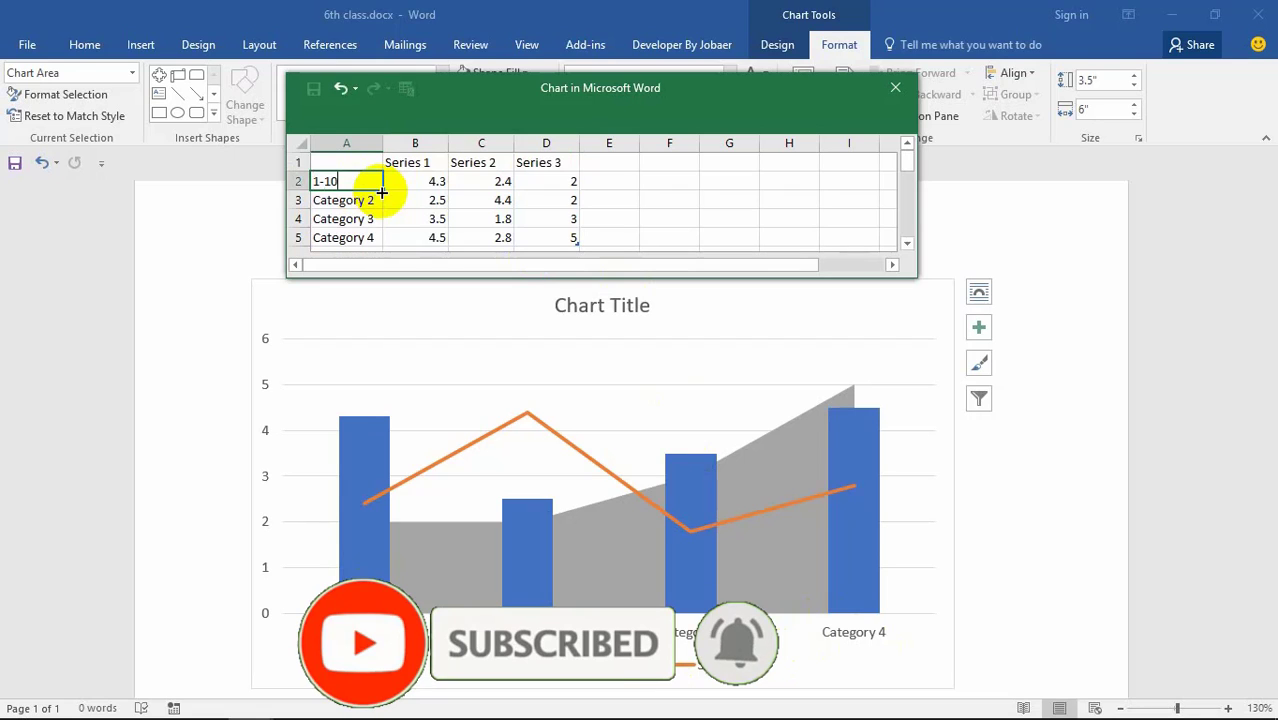
type("10")
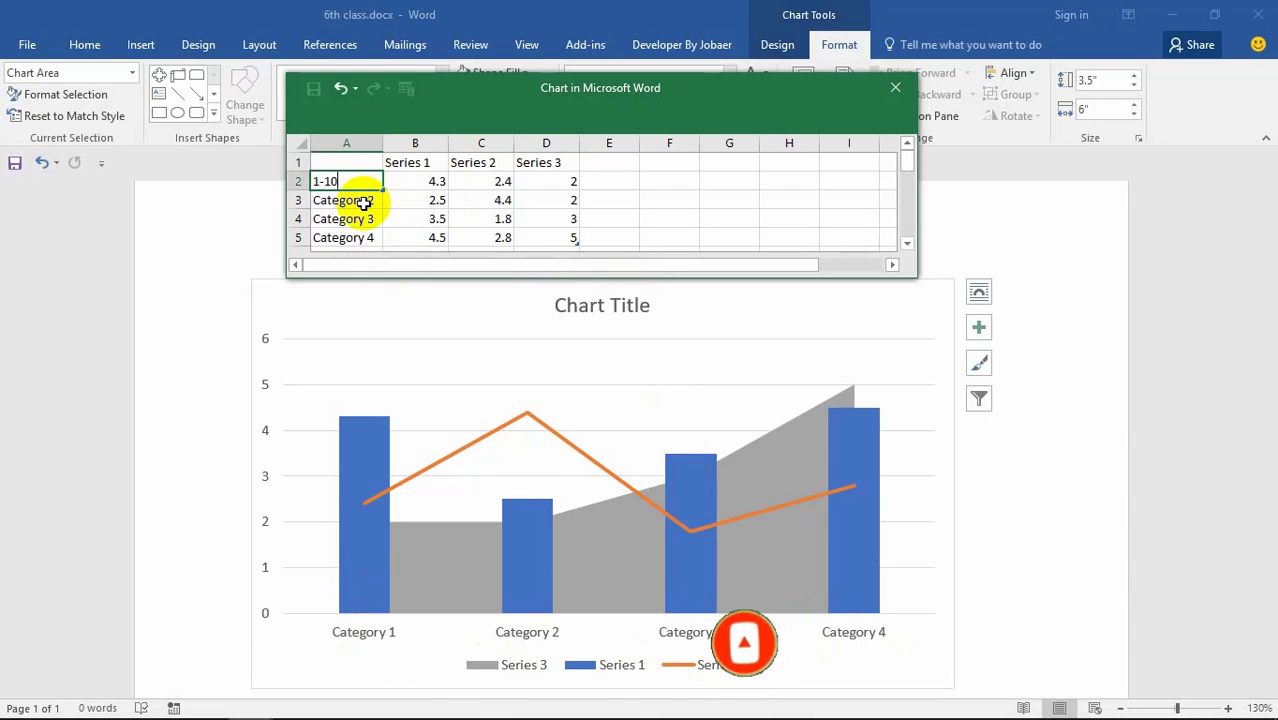
key("Return")
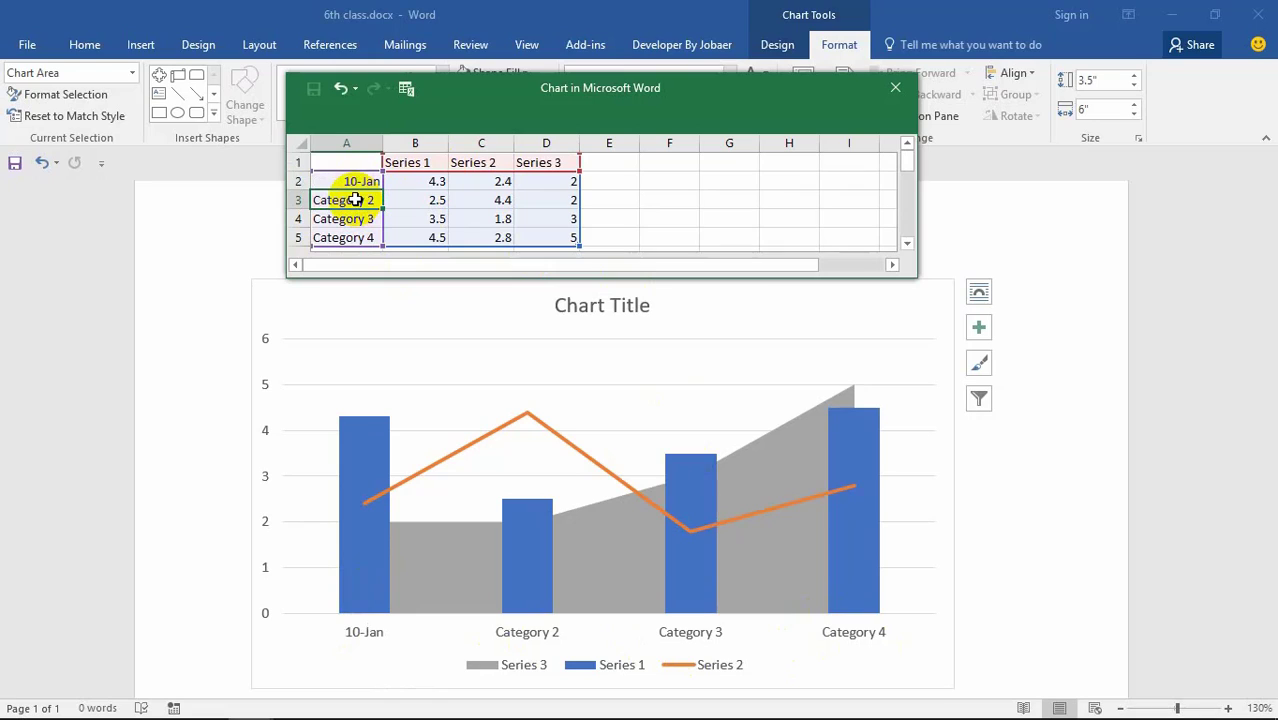
left_click(364, 181)
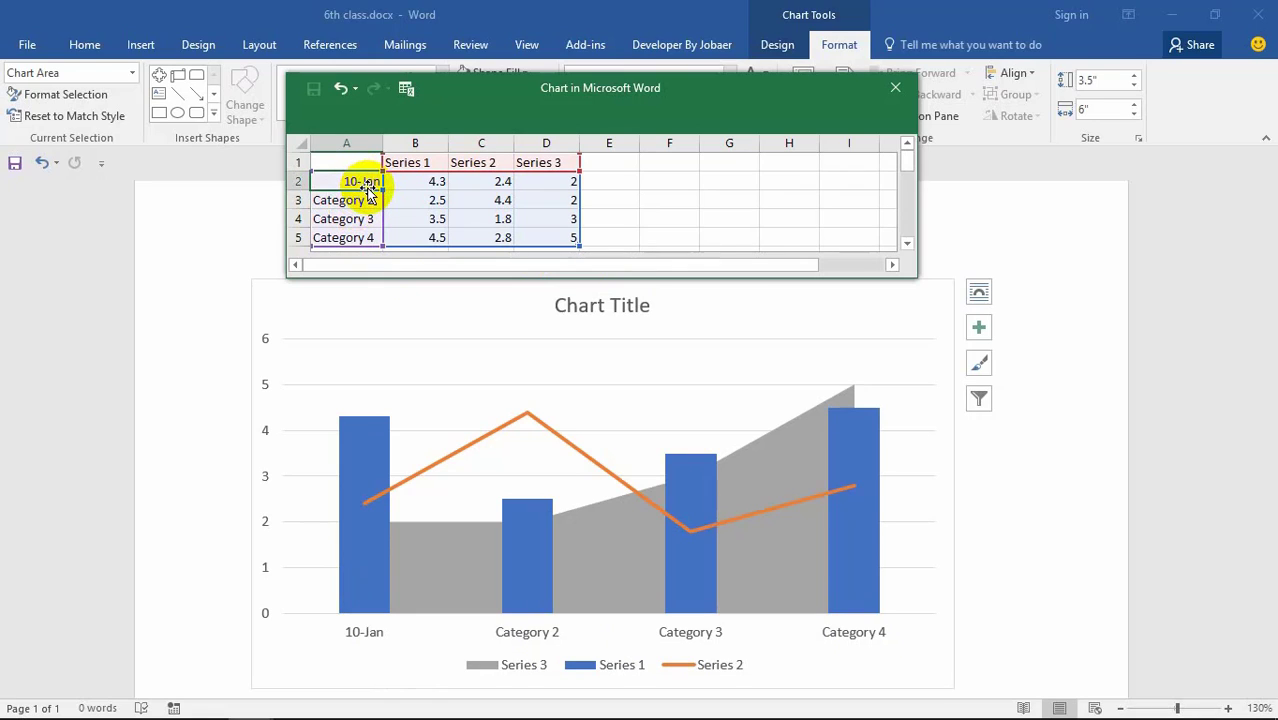
type("1-10over")
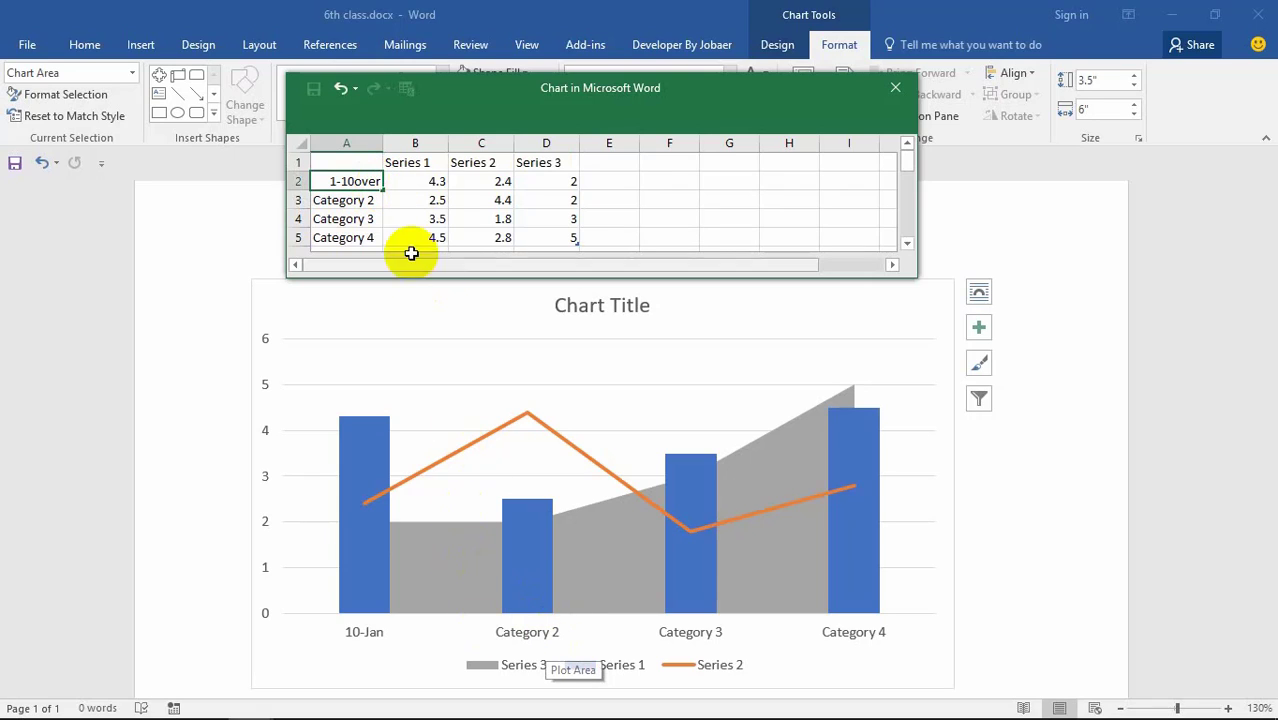
left_click(365, 198)
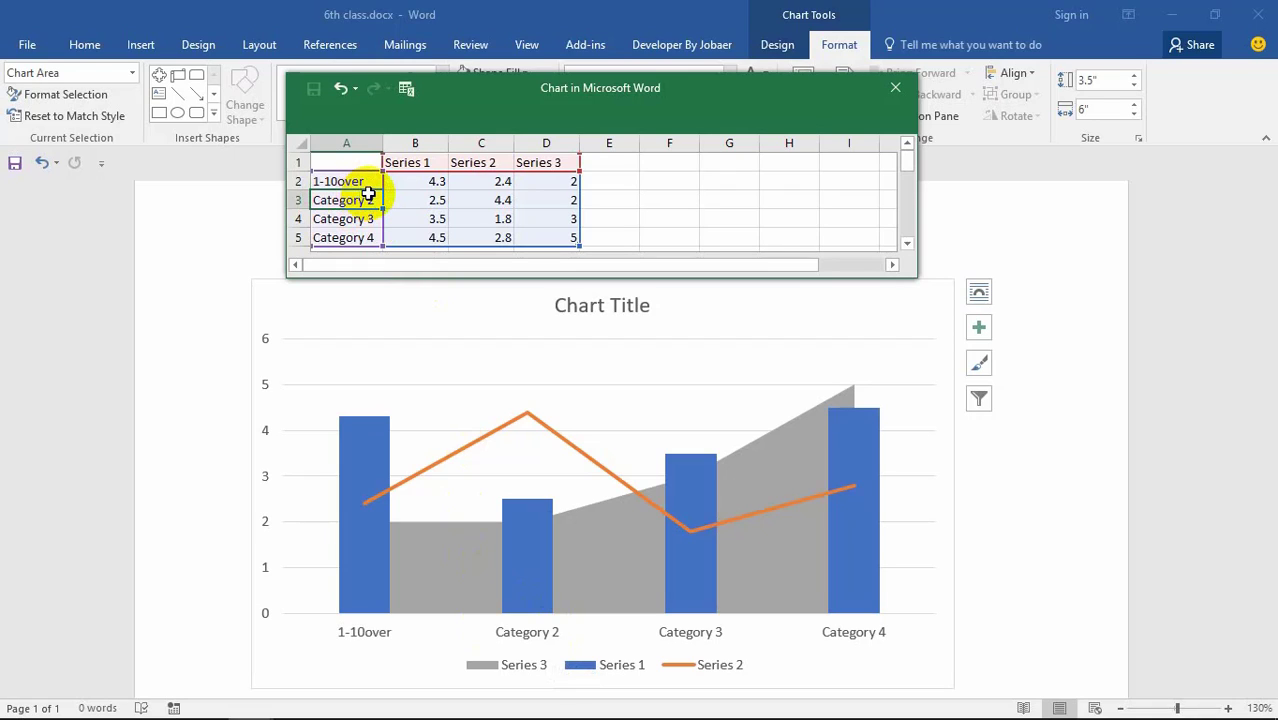
Step: Relabel the remaining categories 20-30 over, 30-40 over and 40-50 over
type("1")
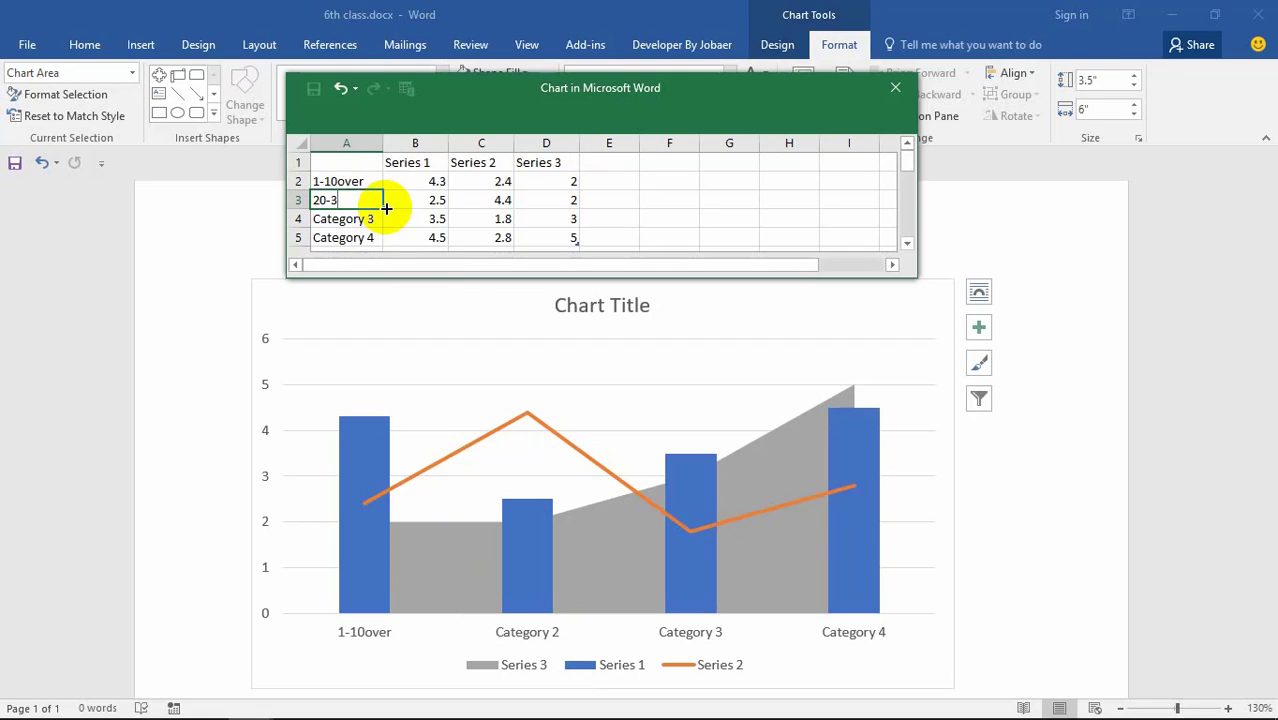
type("0-30 o")
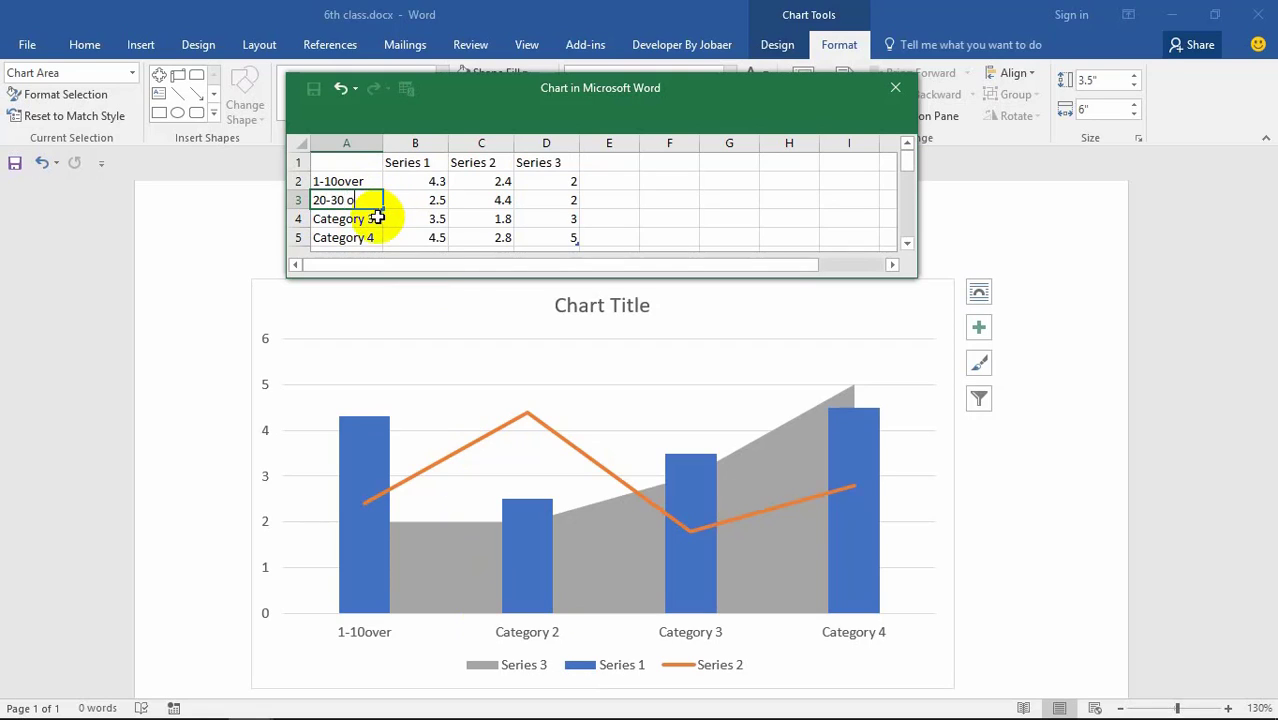
type("ver")
left_click(350, 219)
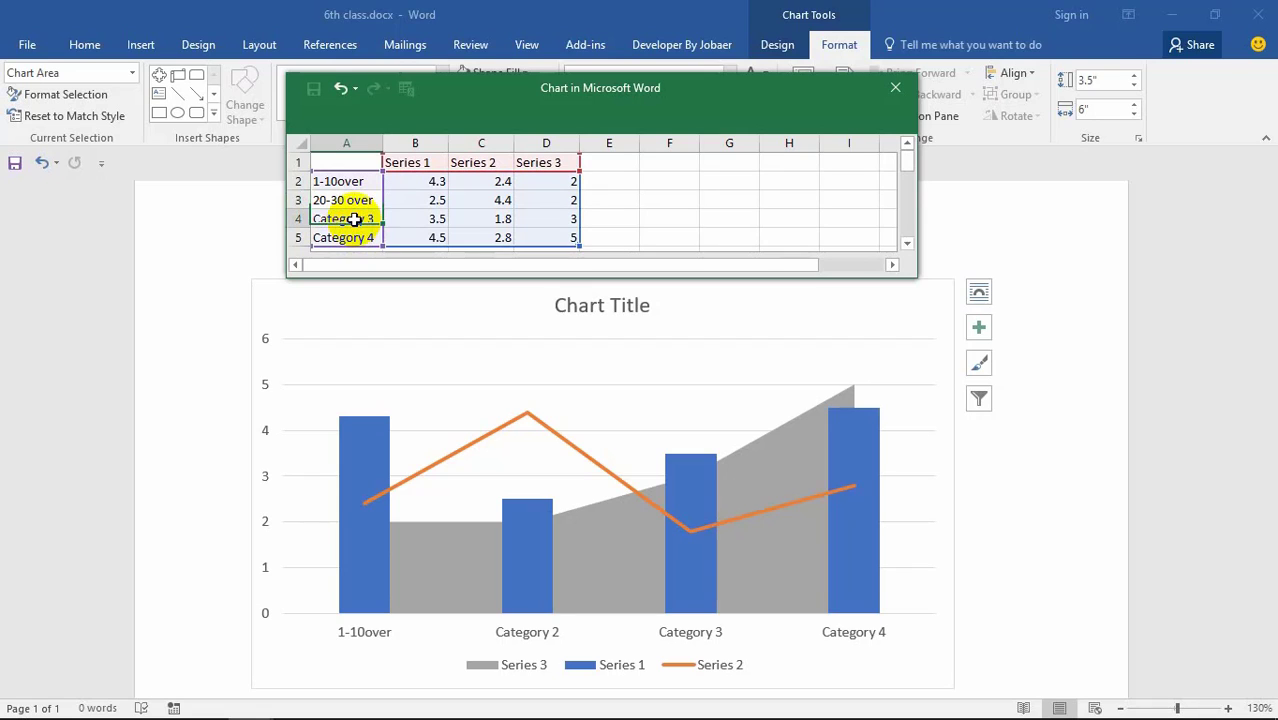
type("3")
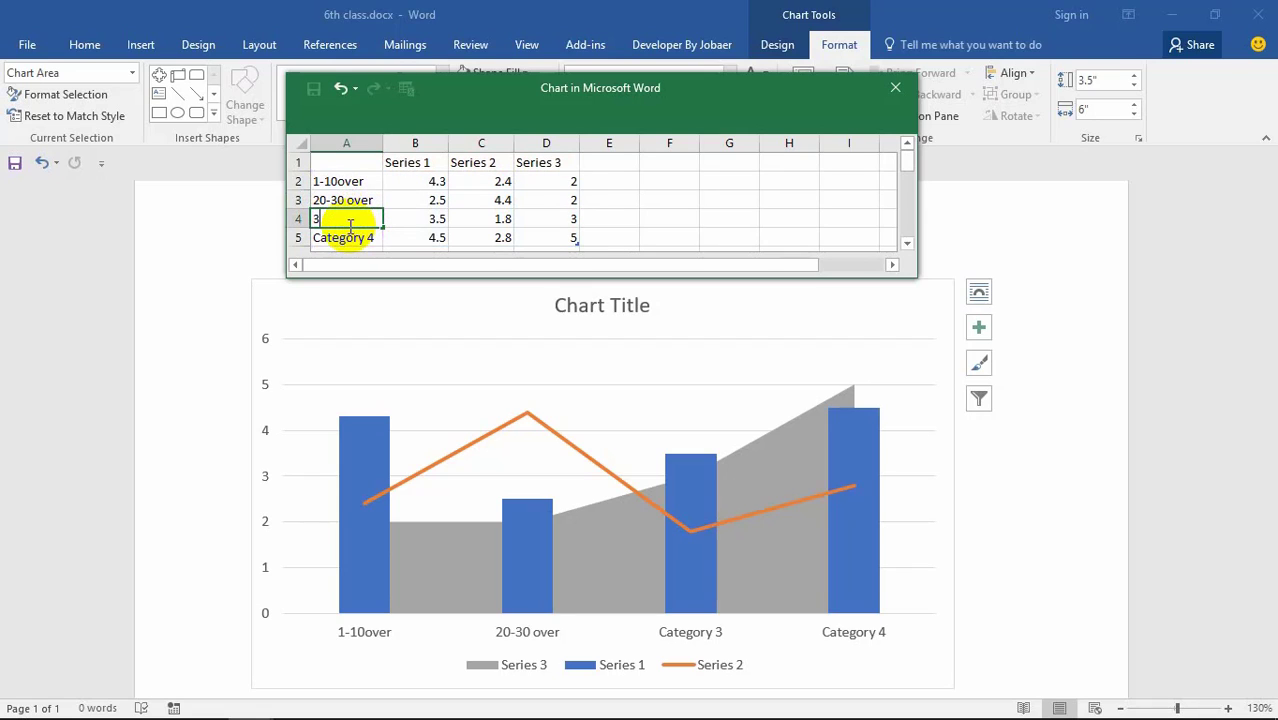
type("0-4")
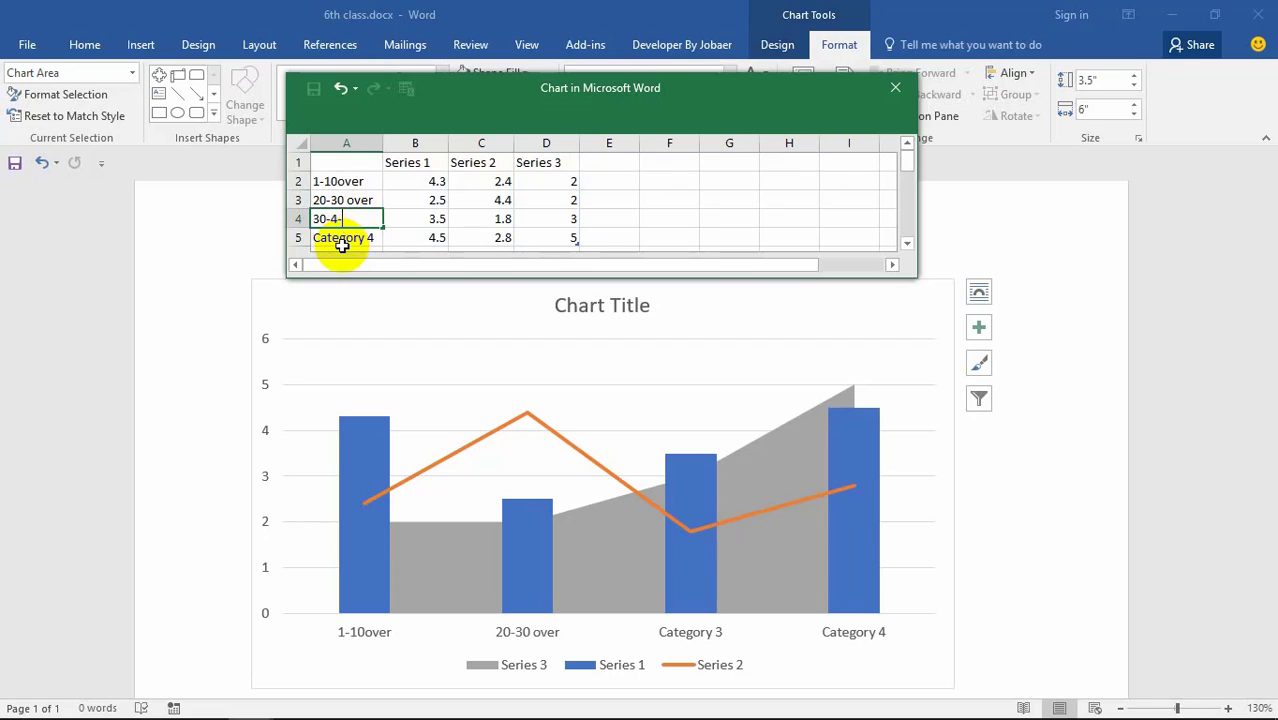
type("-")
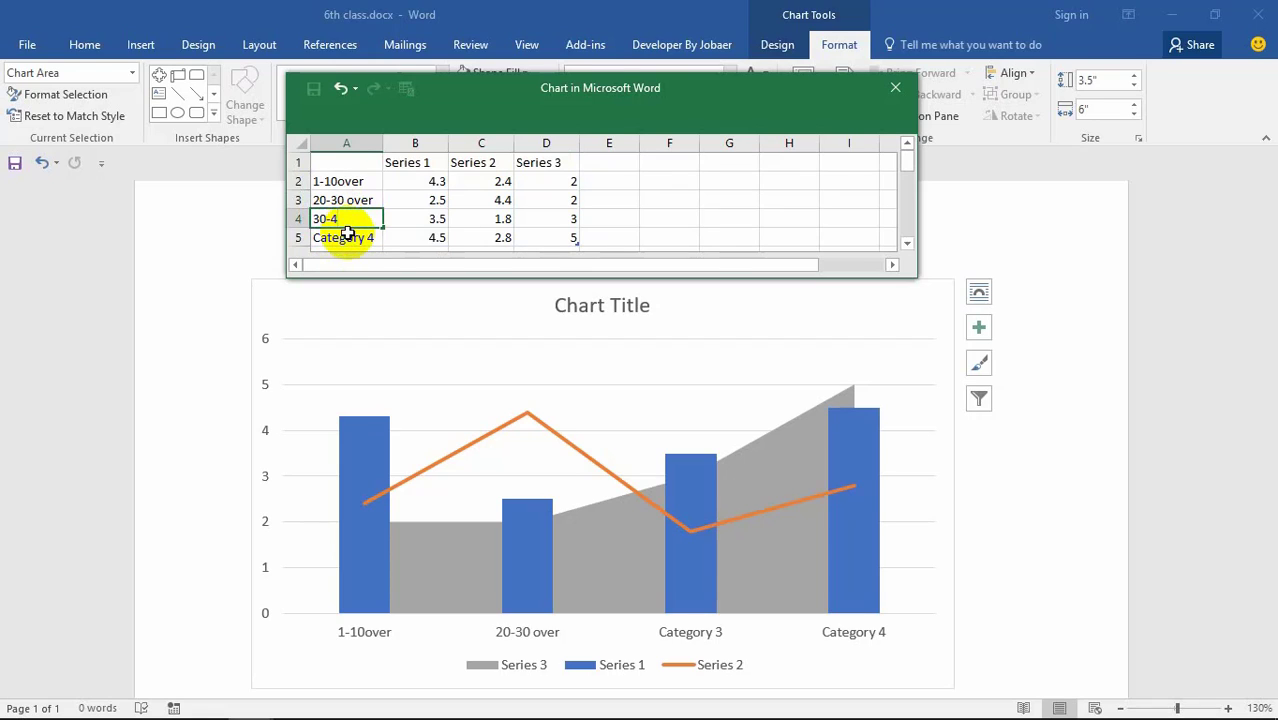
type(" ov")
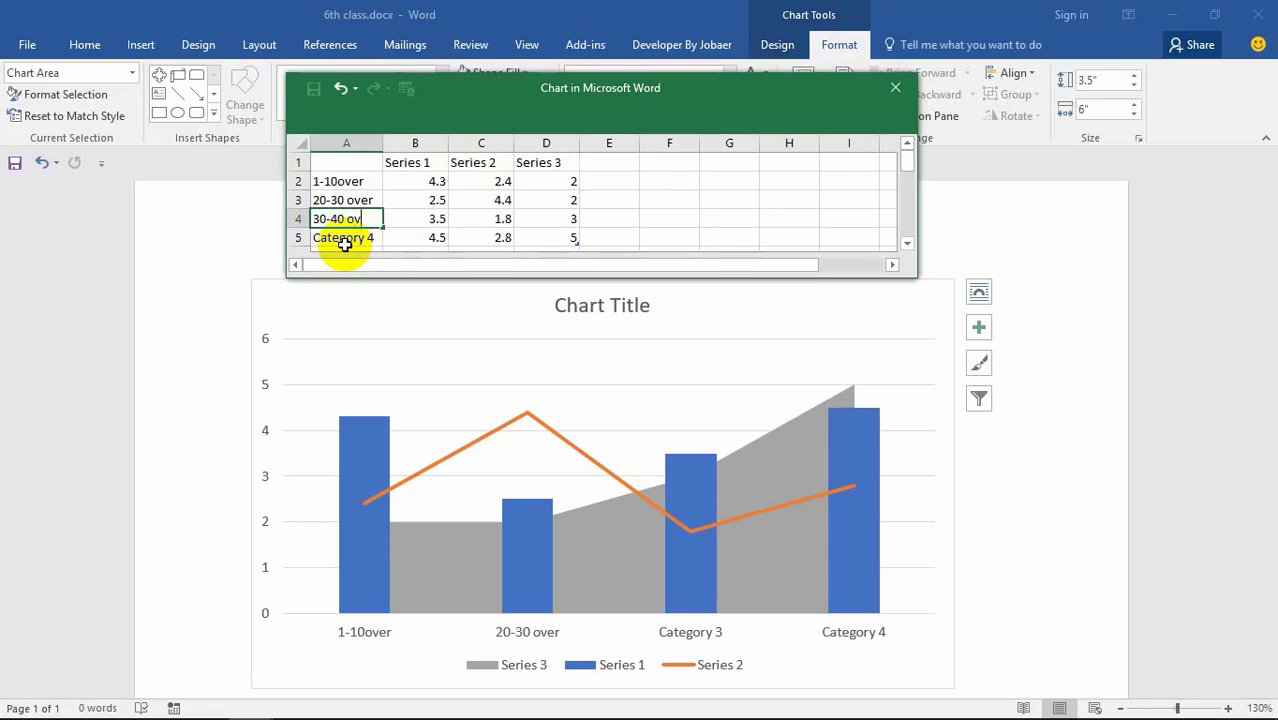
type("er")
left_click(340, 242)
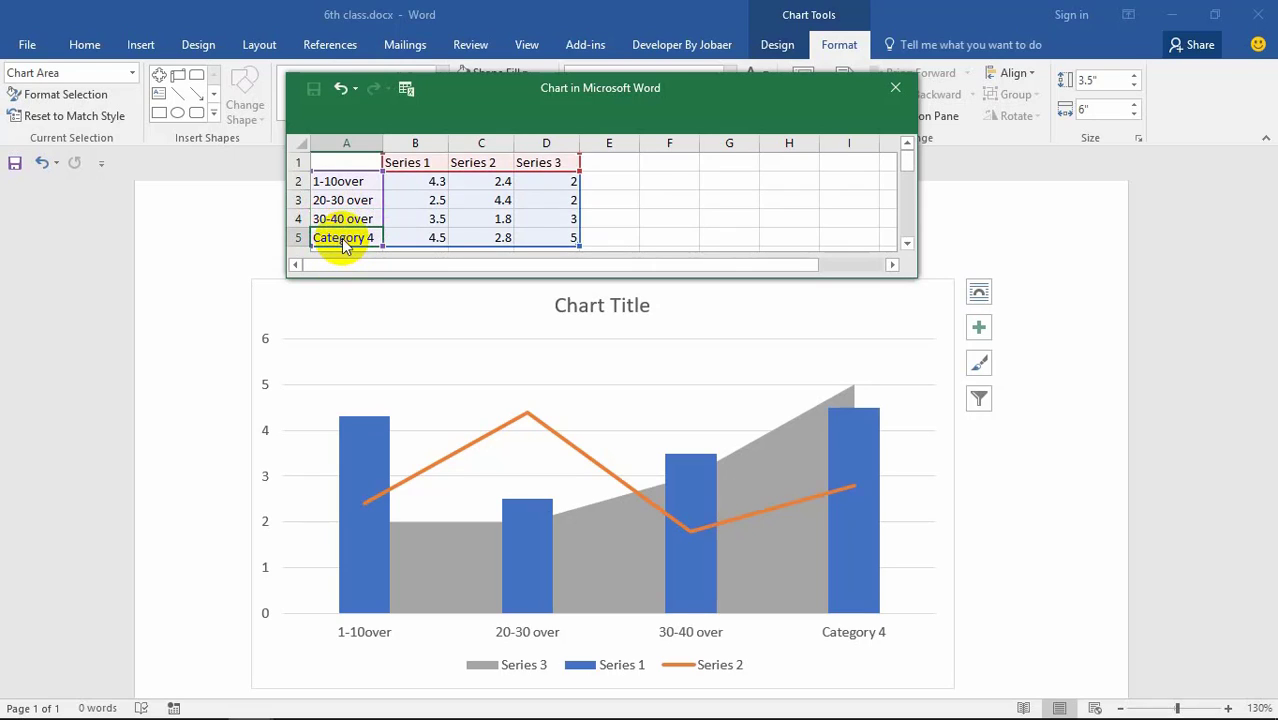
type("40-50")
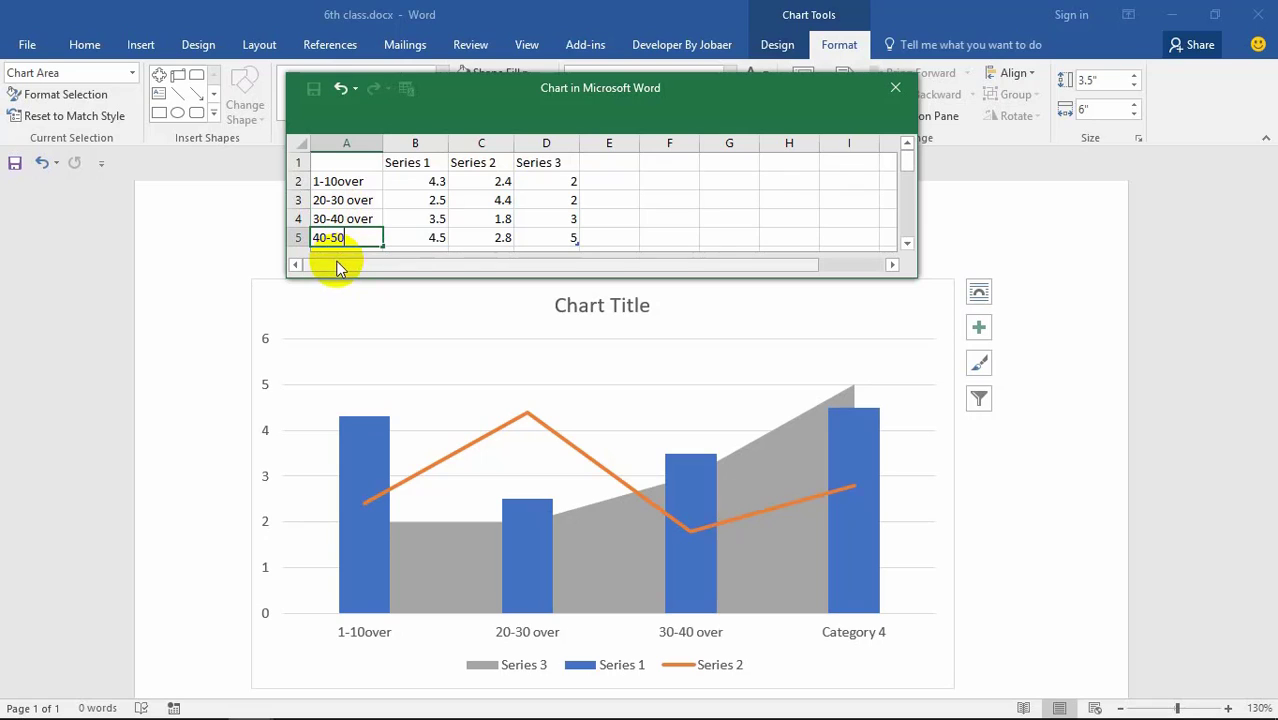
type("over")
left_click(434, 183)
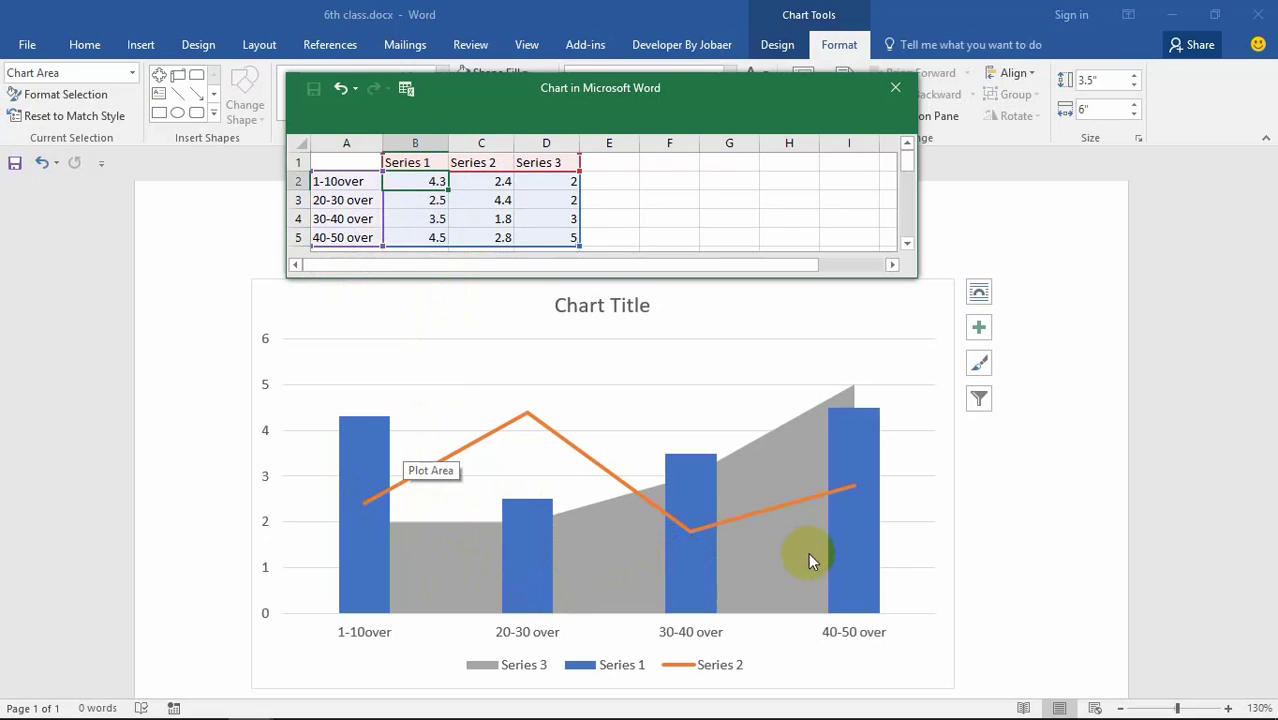
Step: Name the heading cells 1st, 2nd, 3rd and 4th
left_click(345, 160)
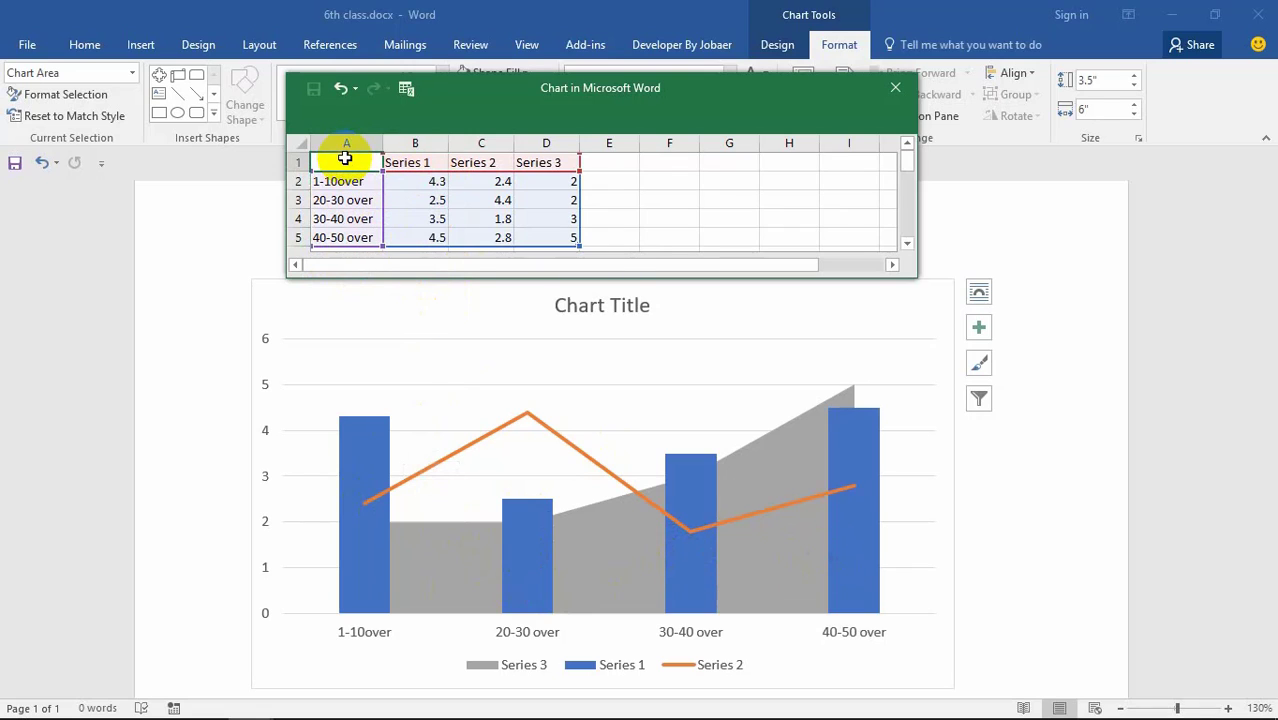
left_click(415, 163)
left_click(472, 162)
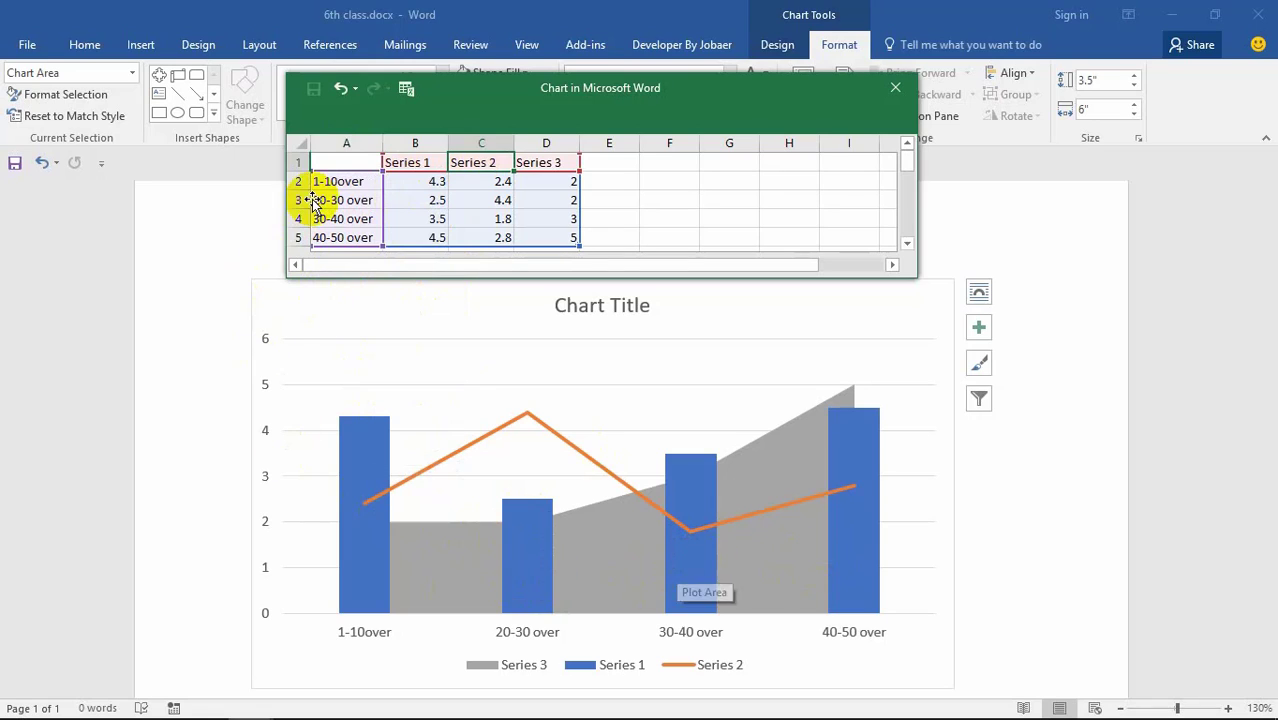
left_click(334, 161)
left_click(336, 161)
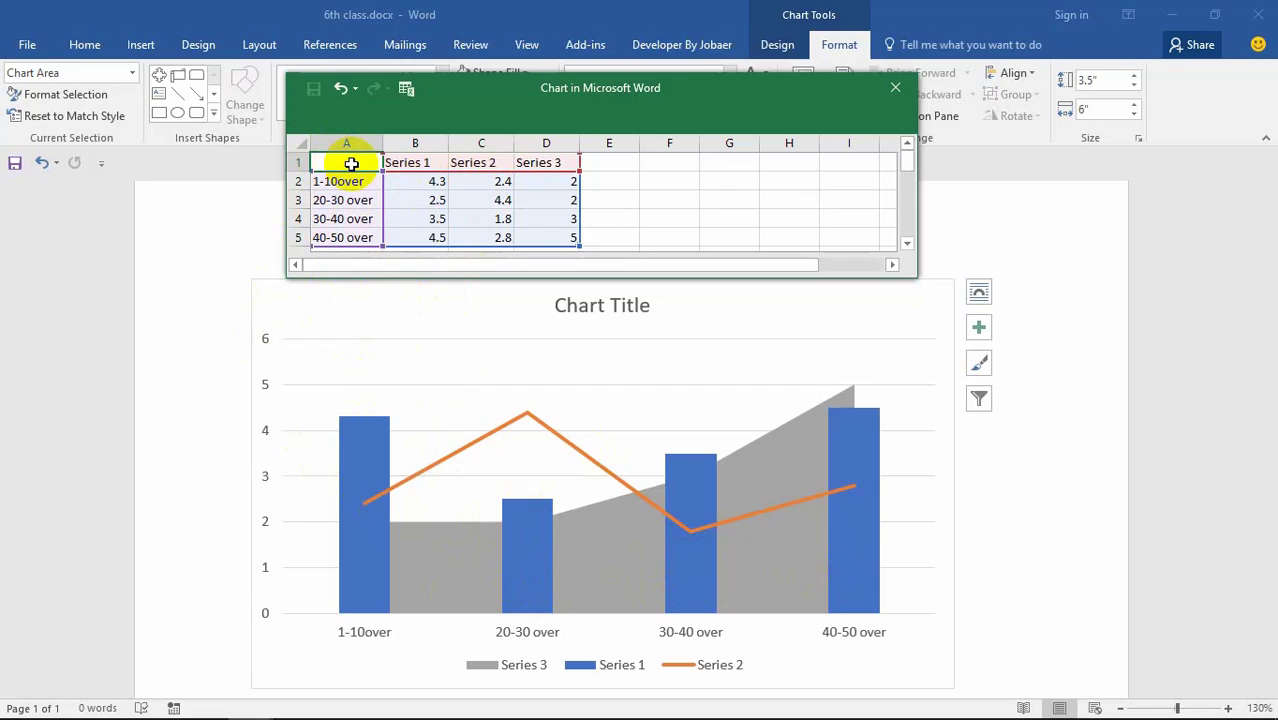
type("1")
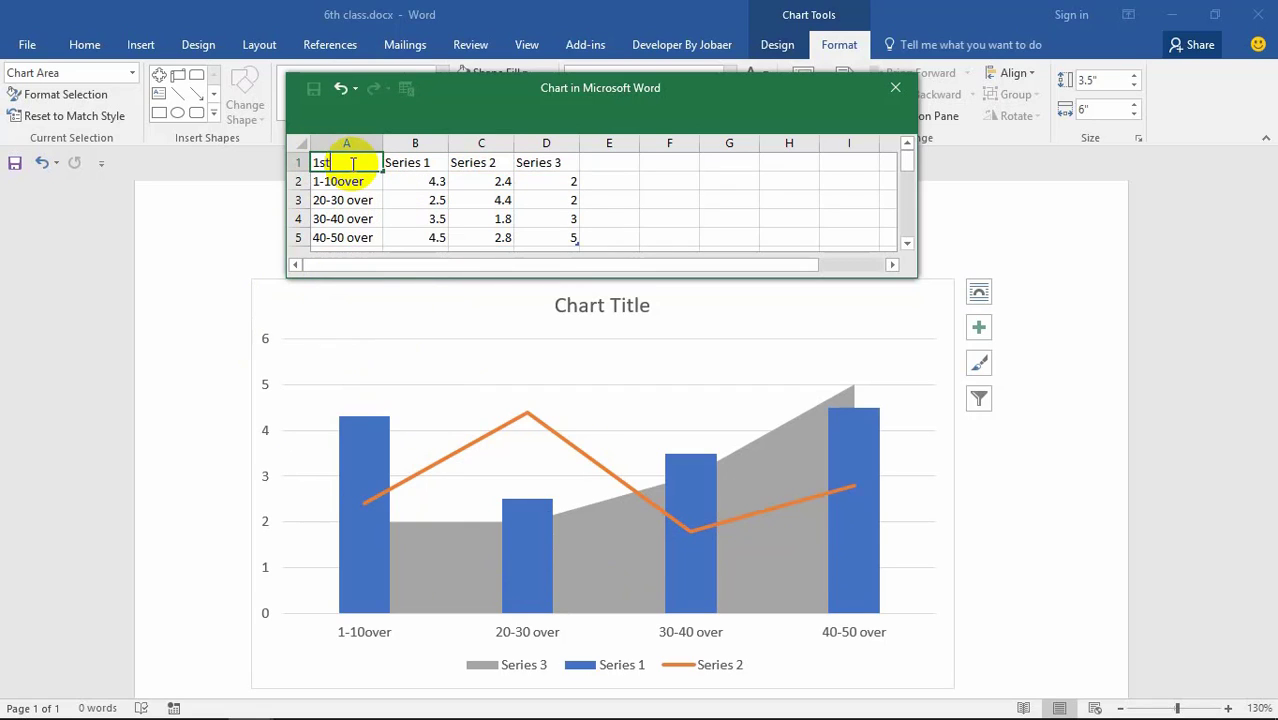
type("st")
left_click(413, 163)
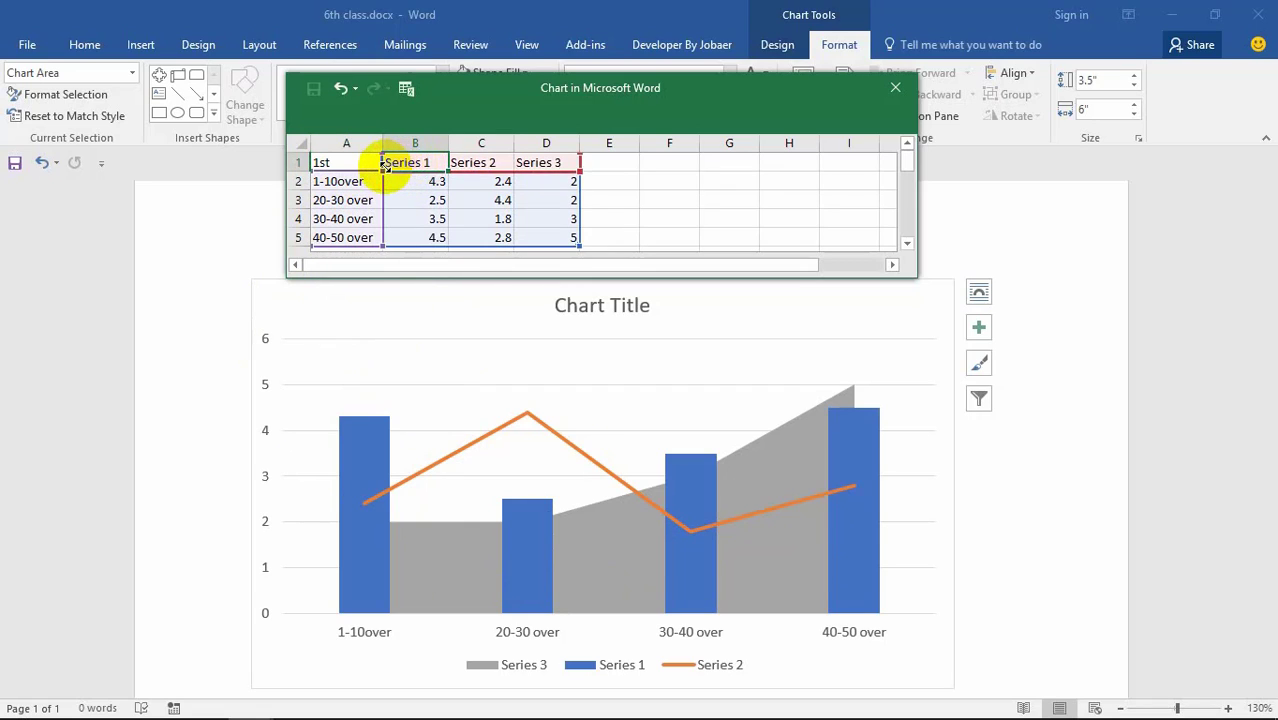
type("2nd")
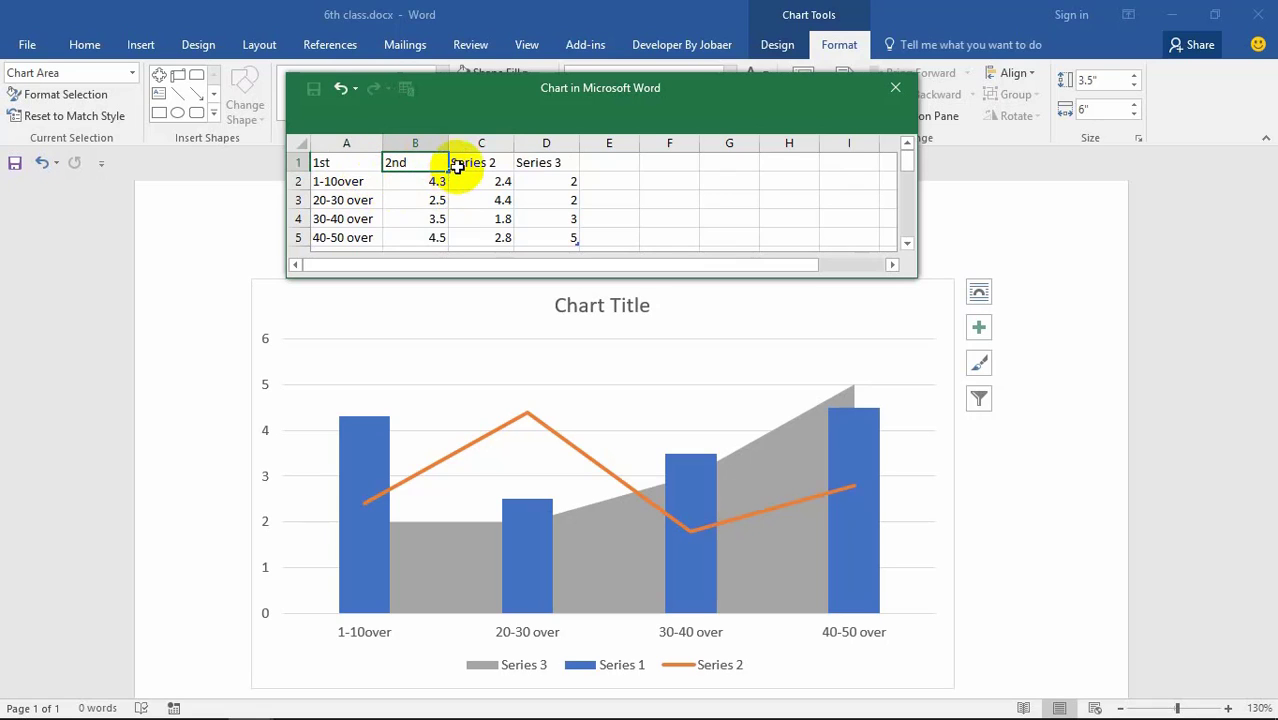
left_click(458, 163)
type("3rd")
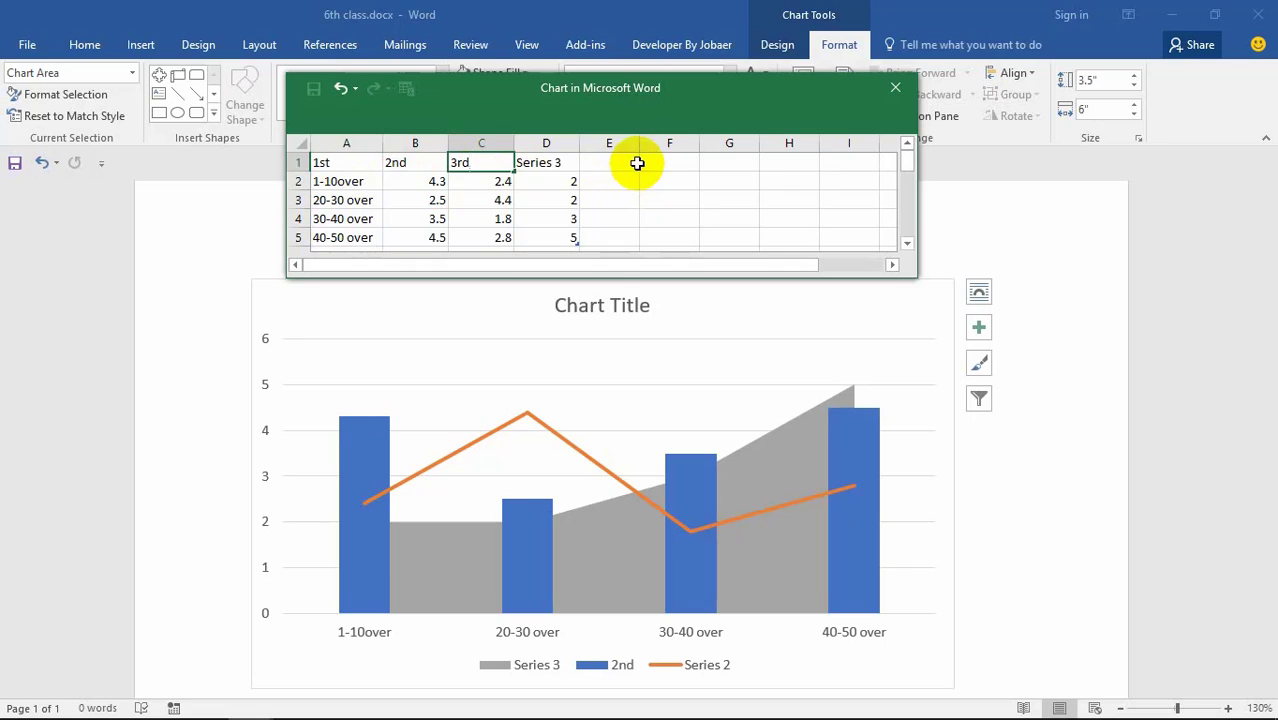
left_click(553, 164)
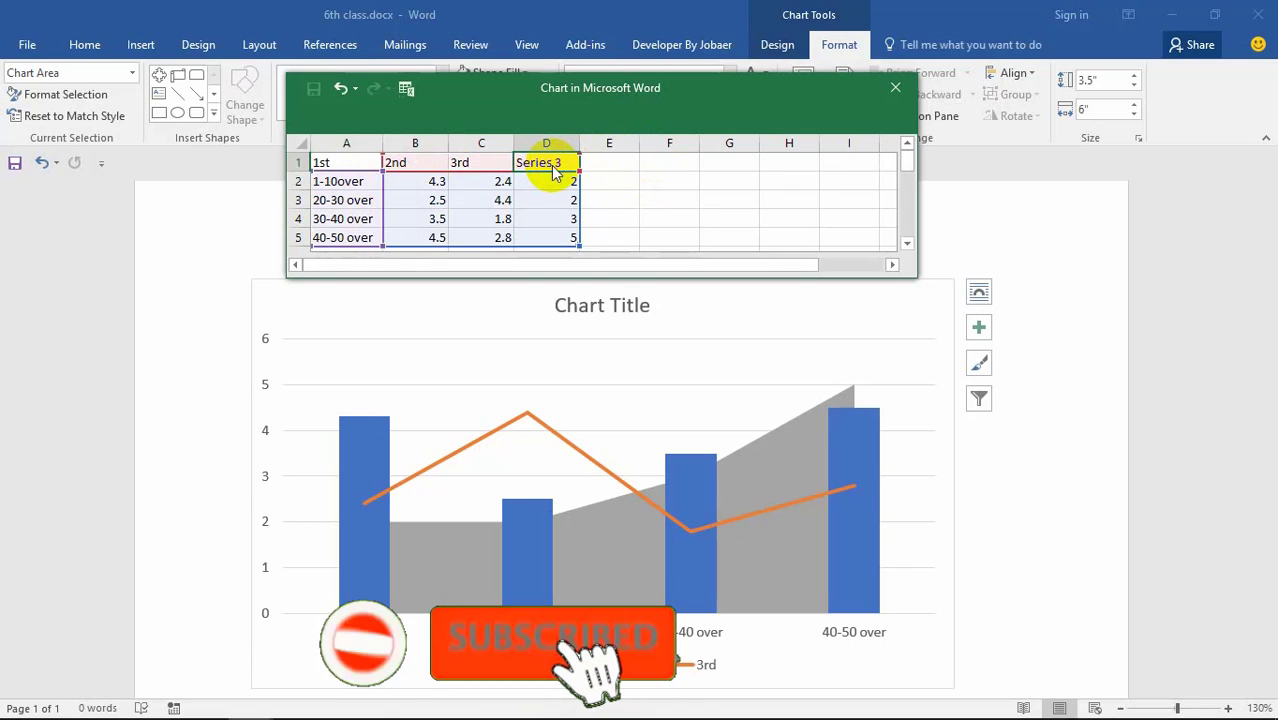
type("4tgh")
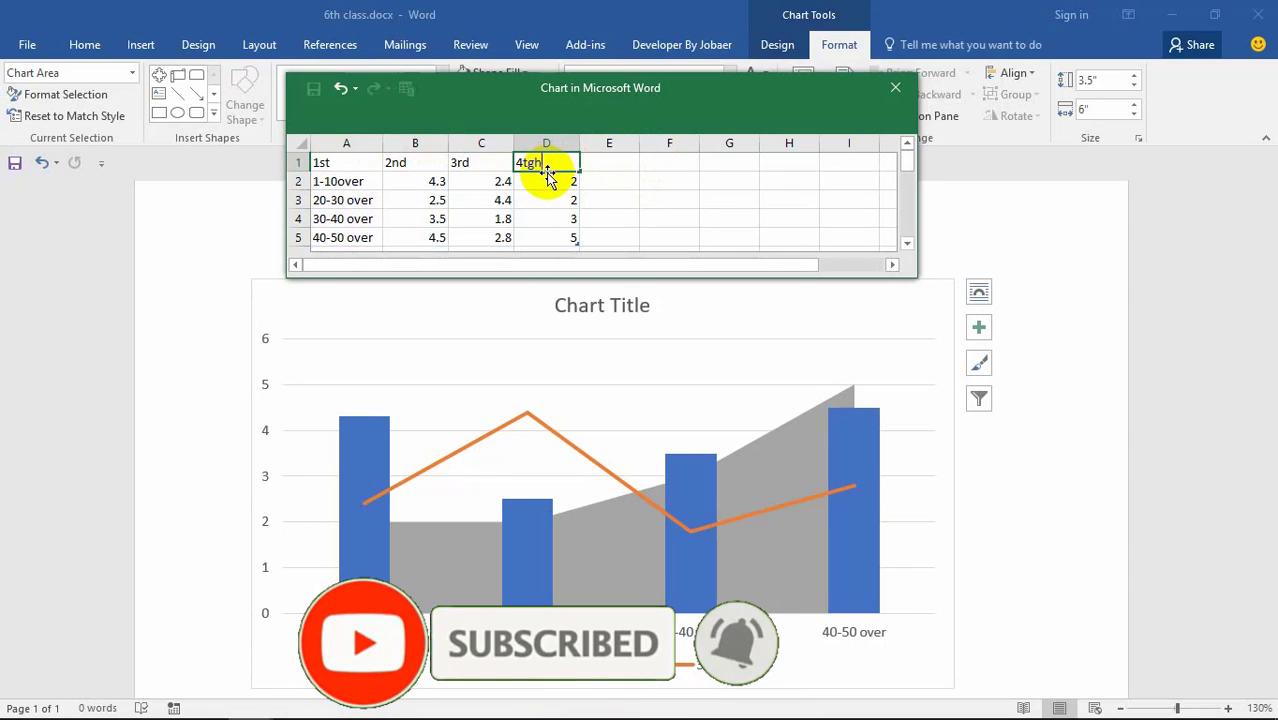
key("BackSpace")
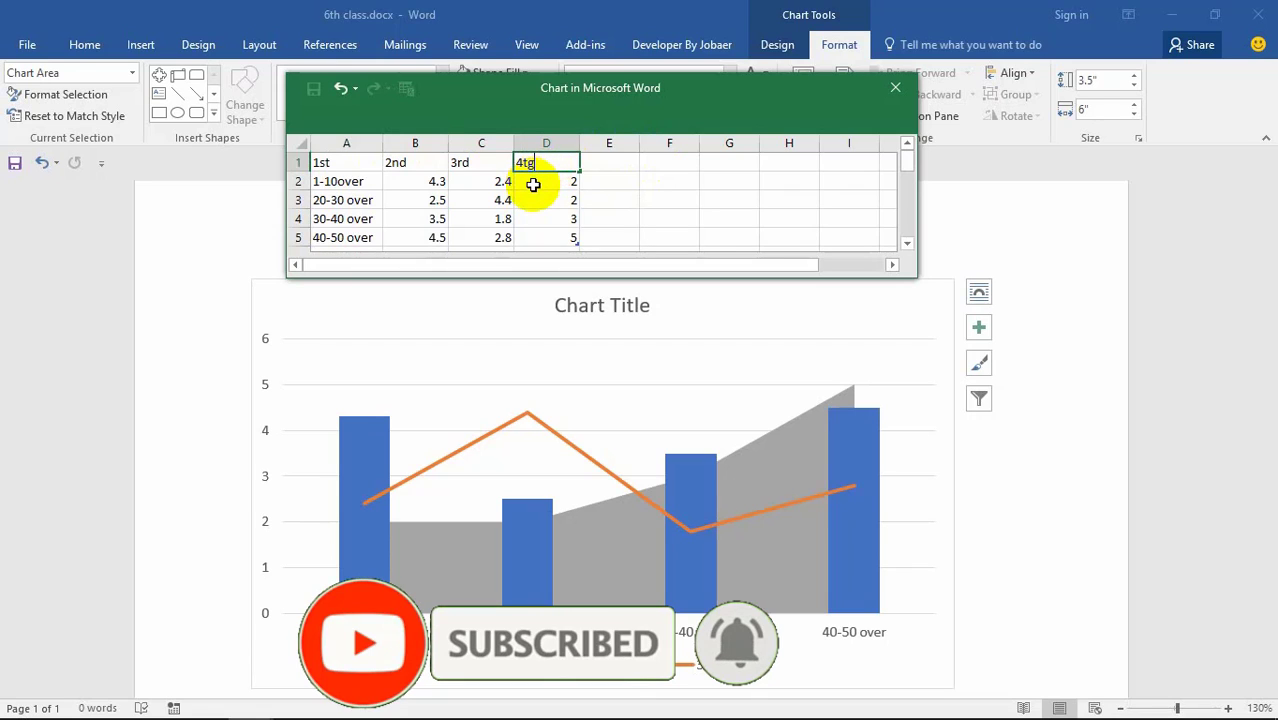
type("h")
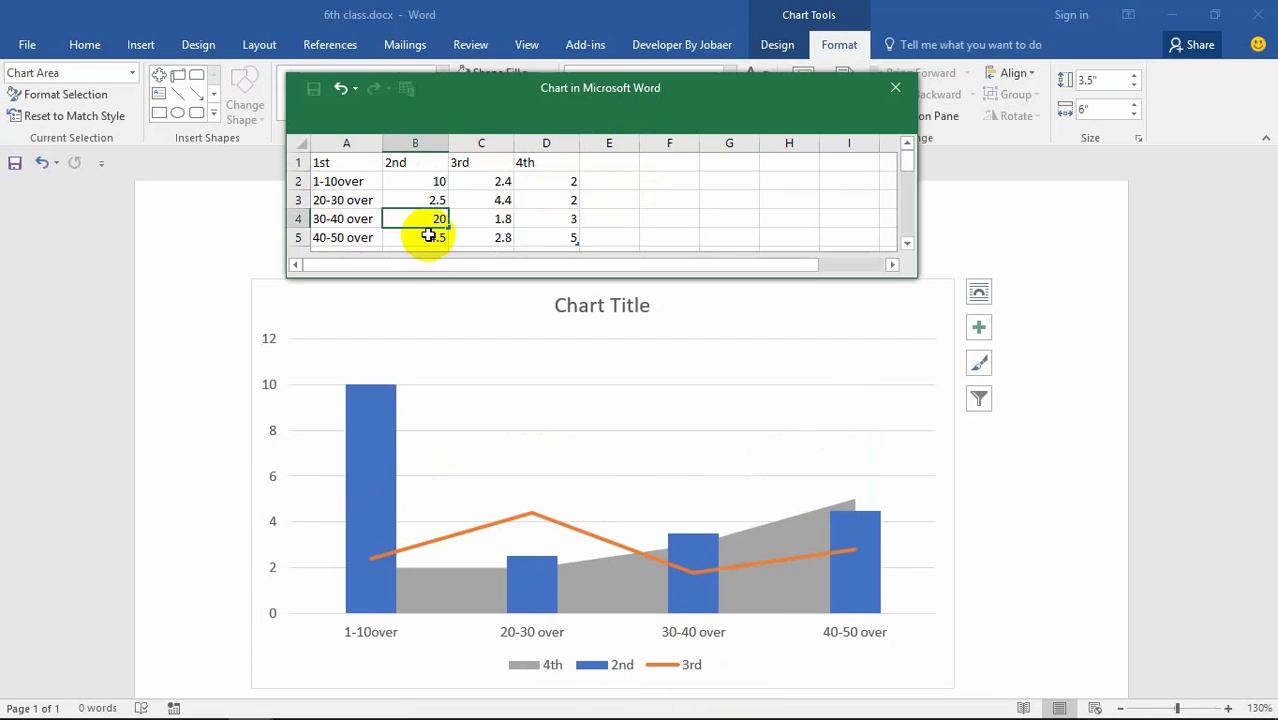
key("Return")
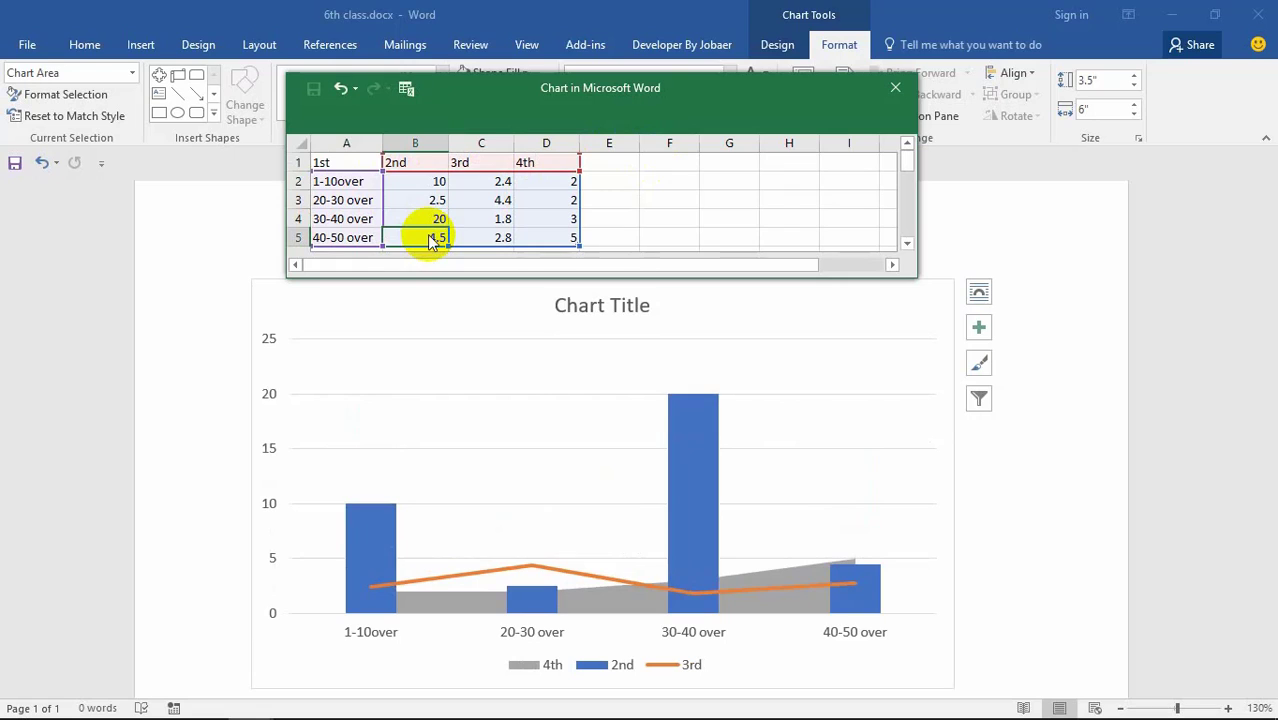
Step: Set the 4th series values to 30 at 30-40 over and 2 at 40-50 over
type("15")
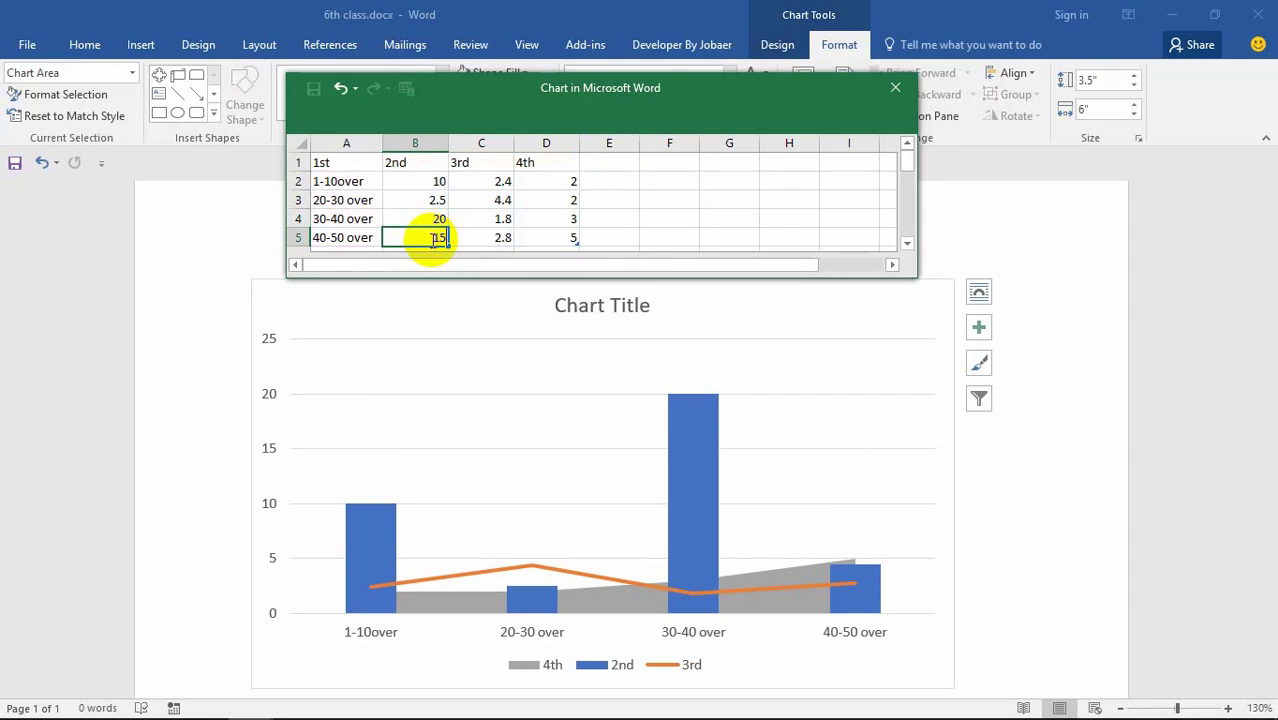
left_click(493, 183)
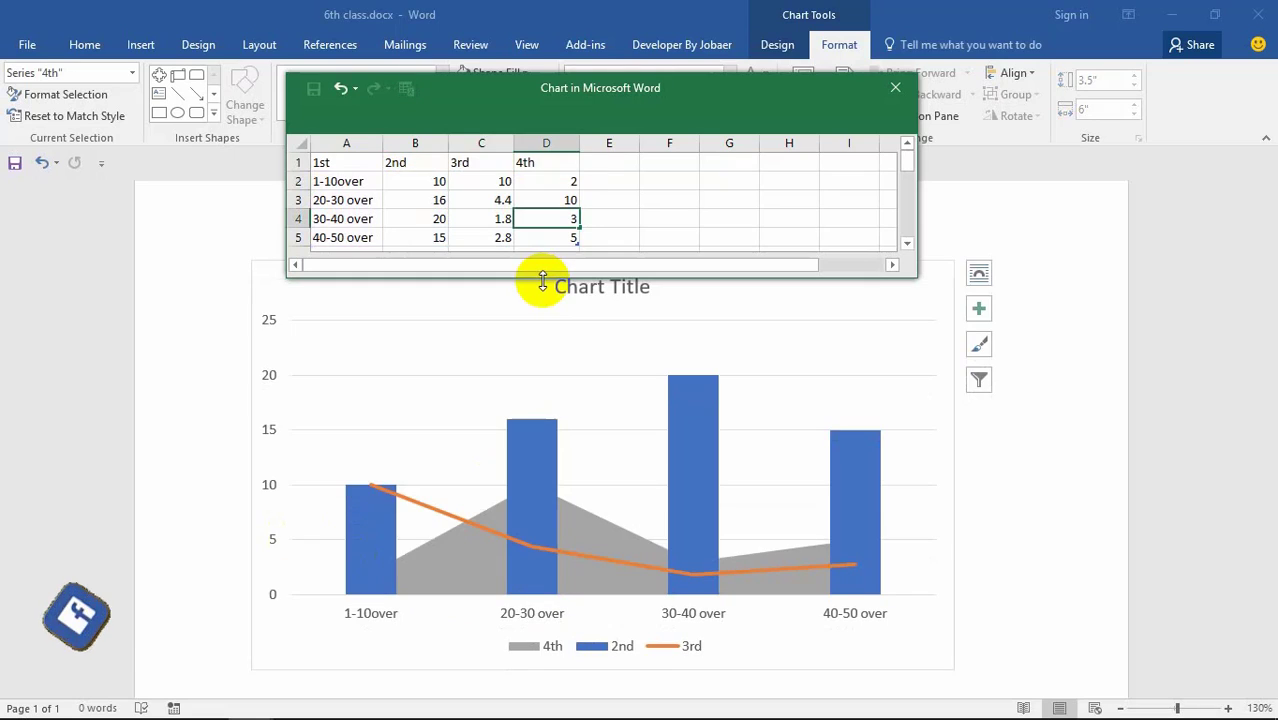
type("30")
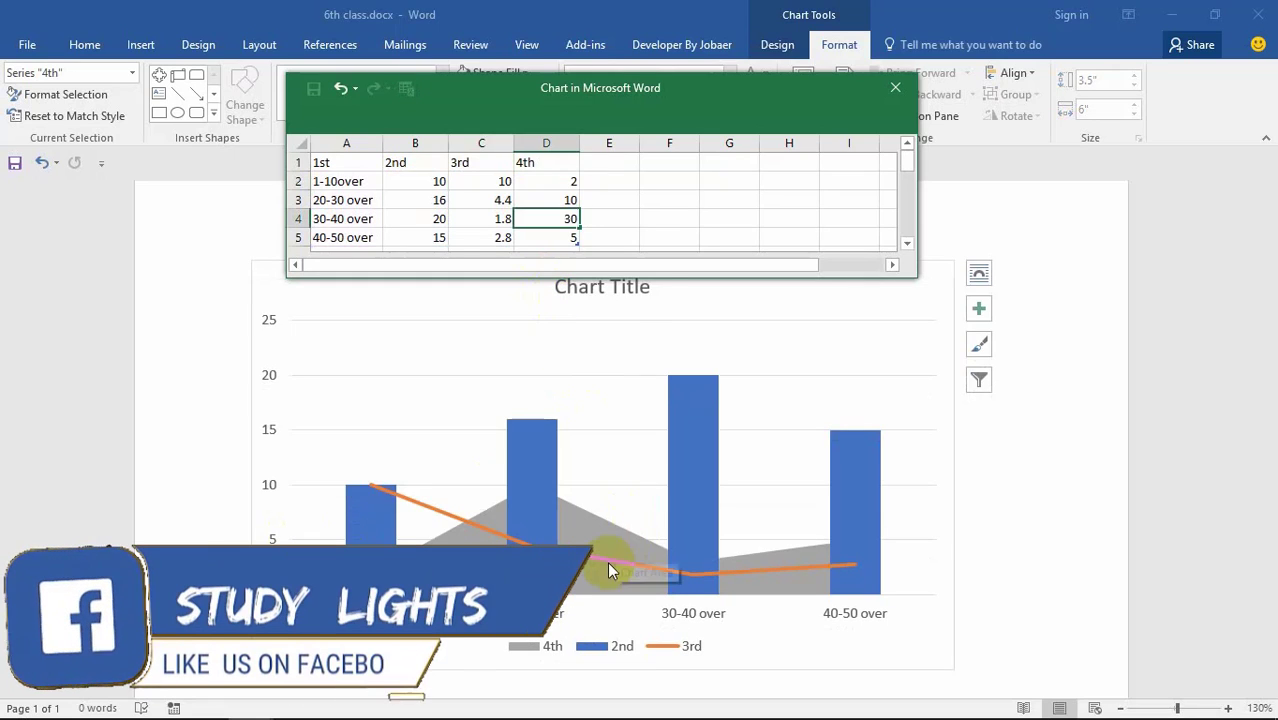
left_click(559, 234)
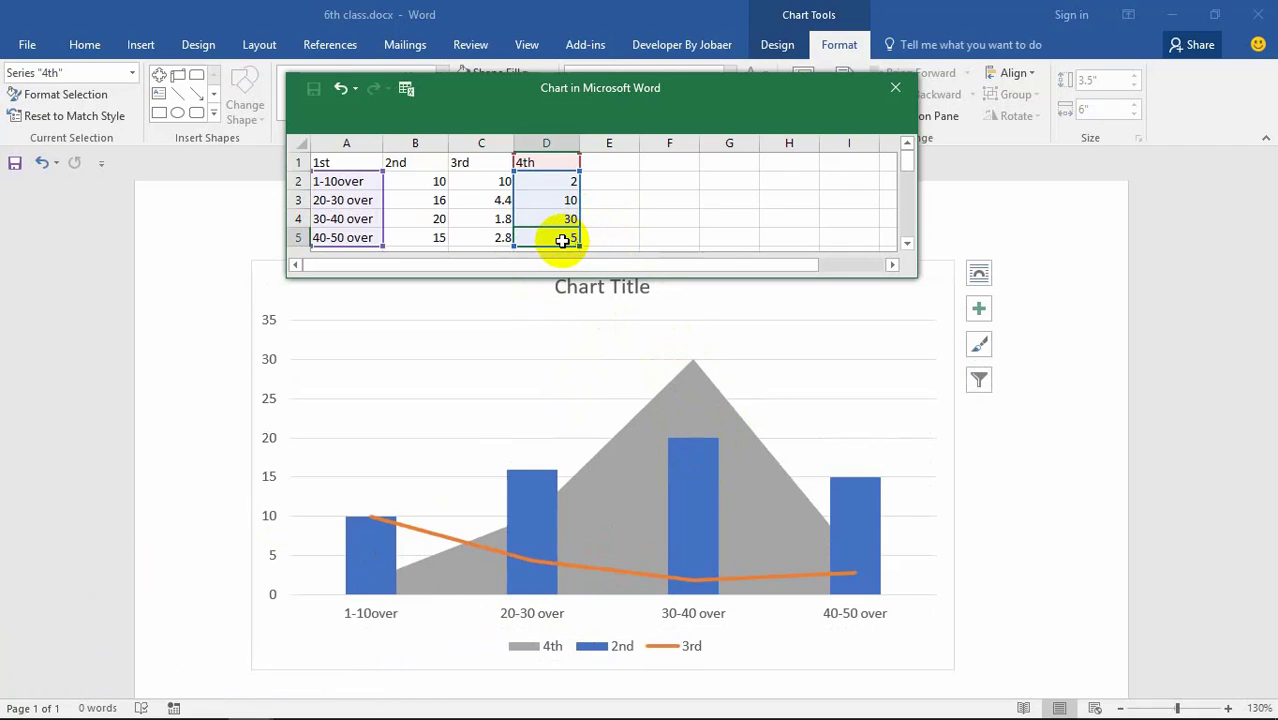
left_click(549, 240)
type("2")
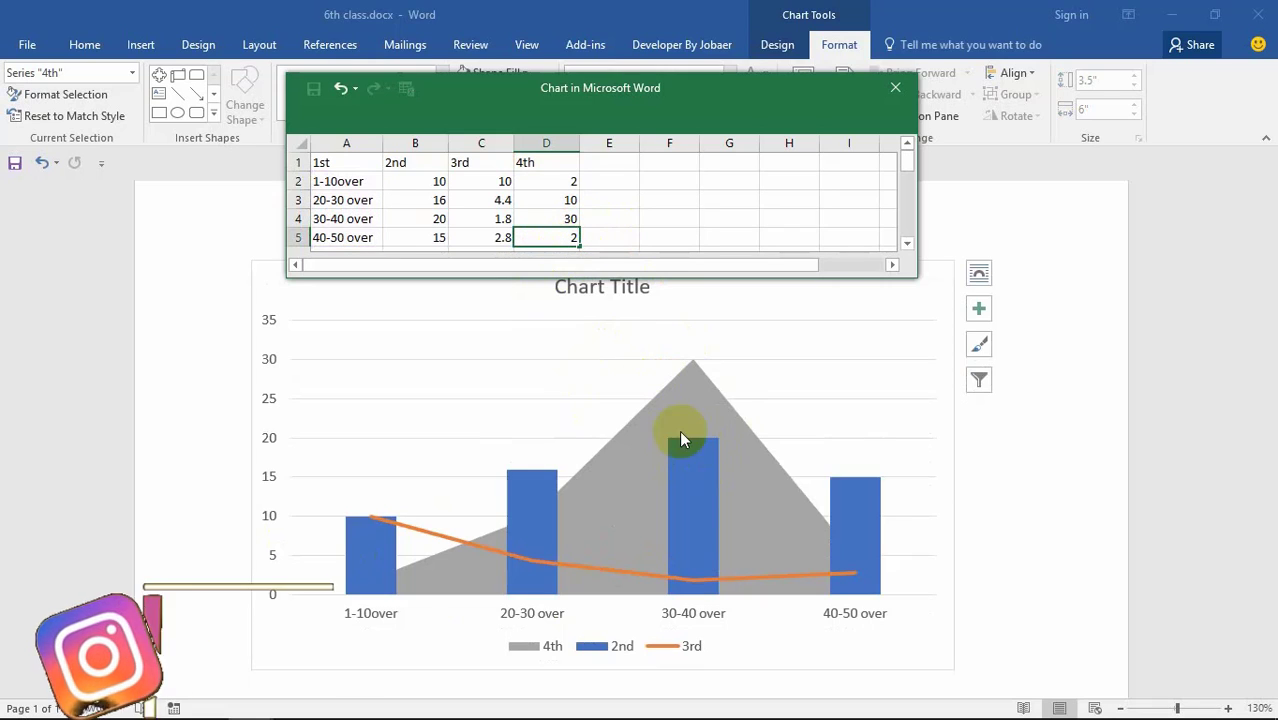
left_click(628, 221)
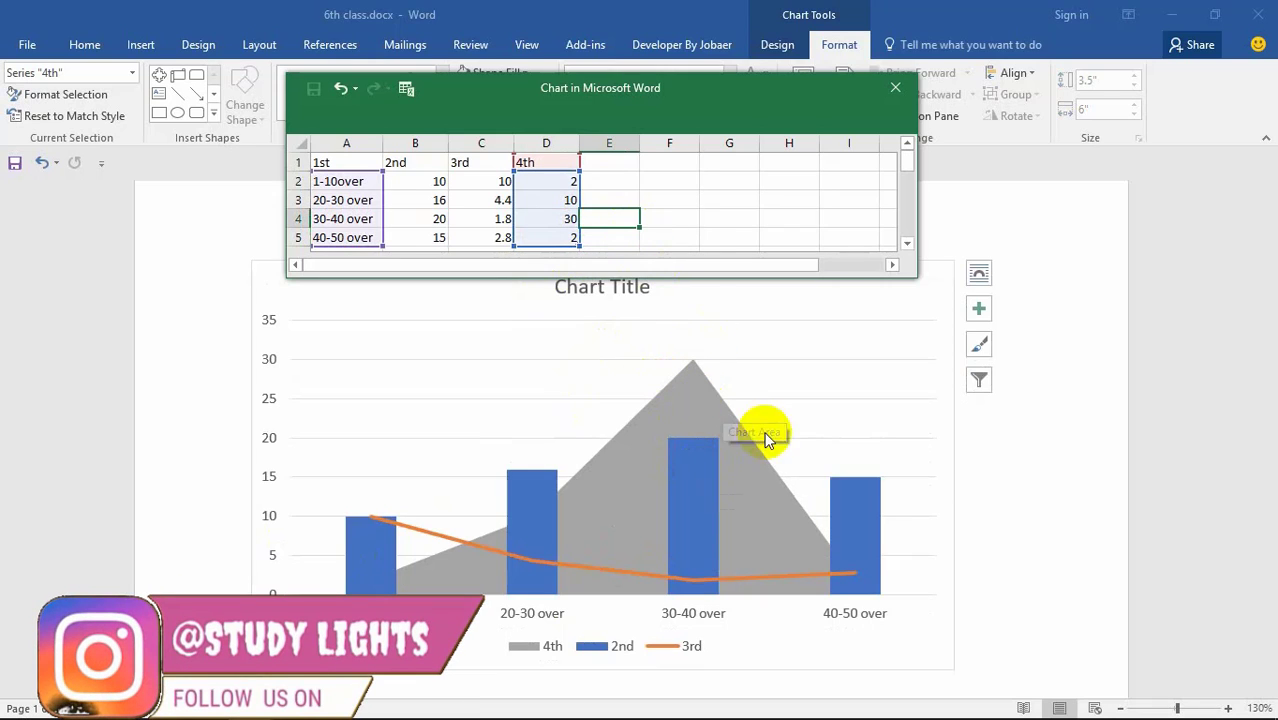
scroll(658, 507, "up", 1)
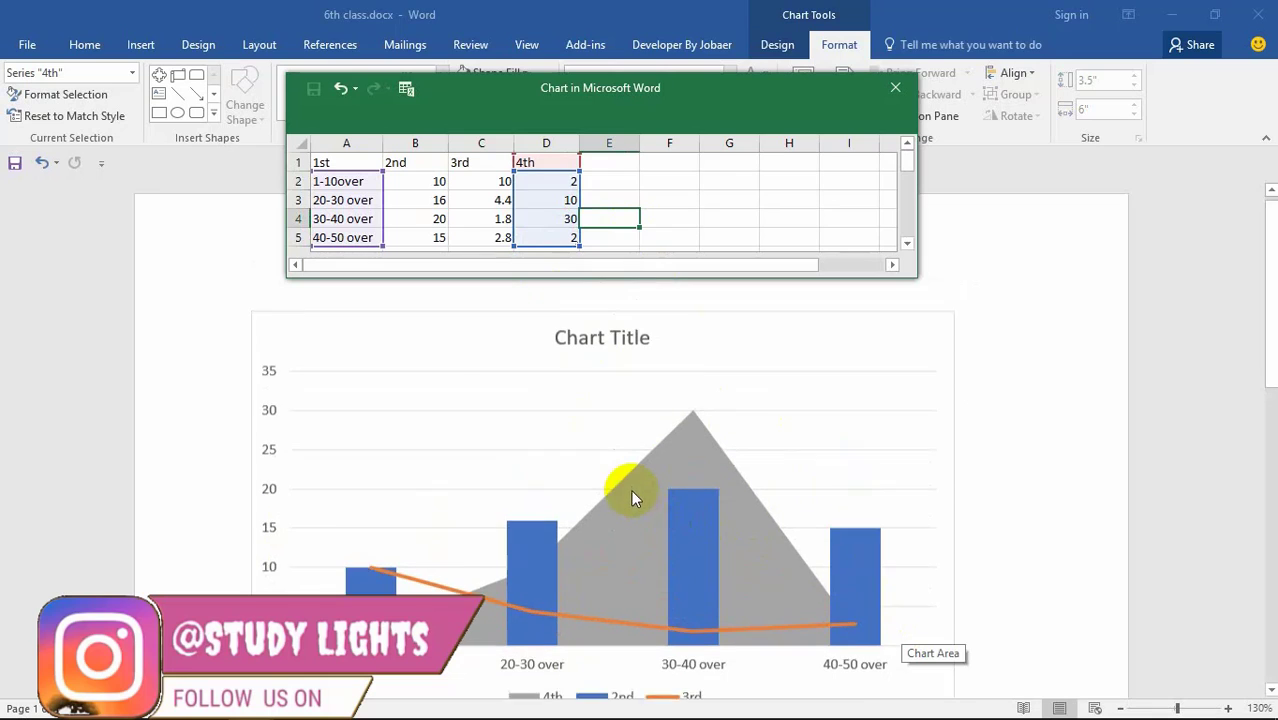
Step: Close the data sheet and fill the chart's plot area with near-black
left_click(887, 92)
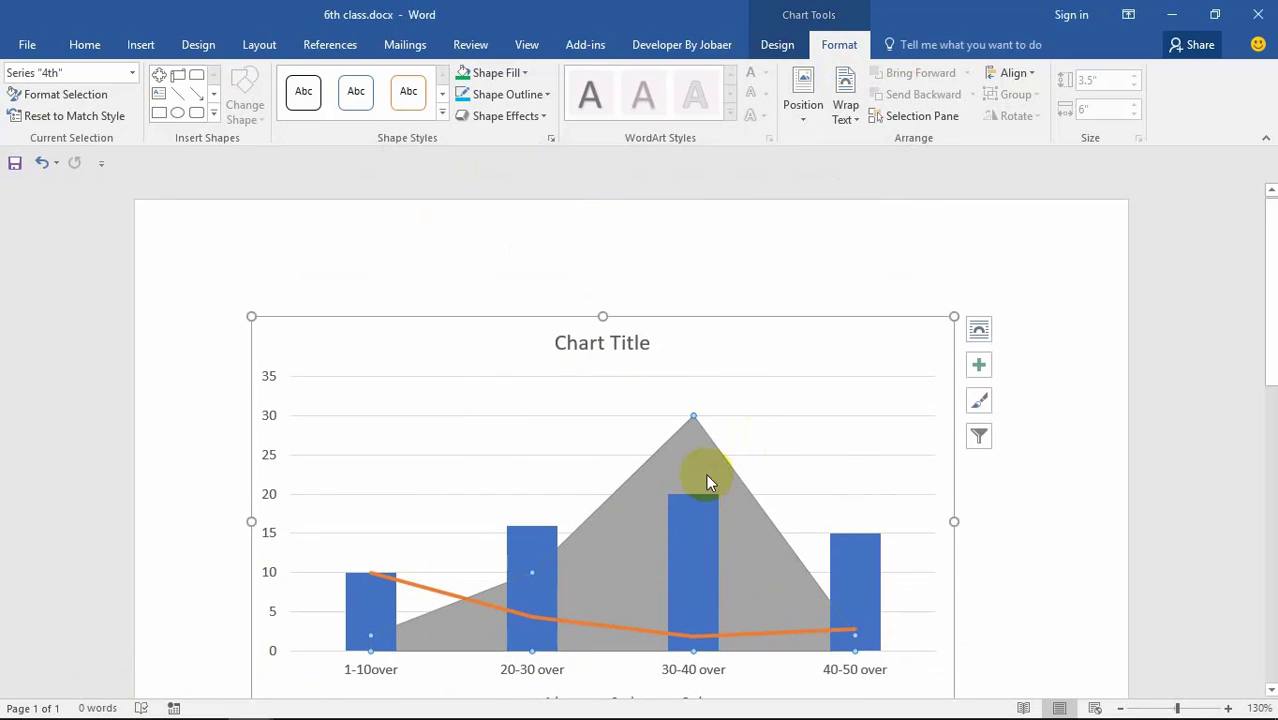
scroll(706, 474, "down", 1)
left_click(520, 376)
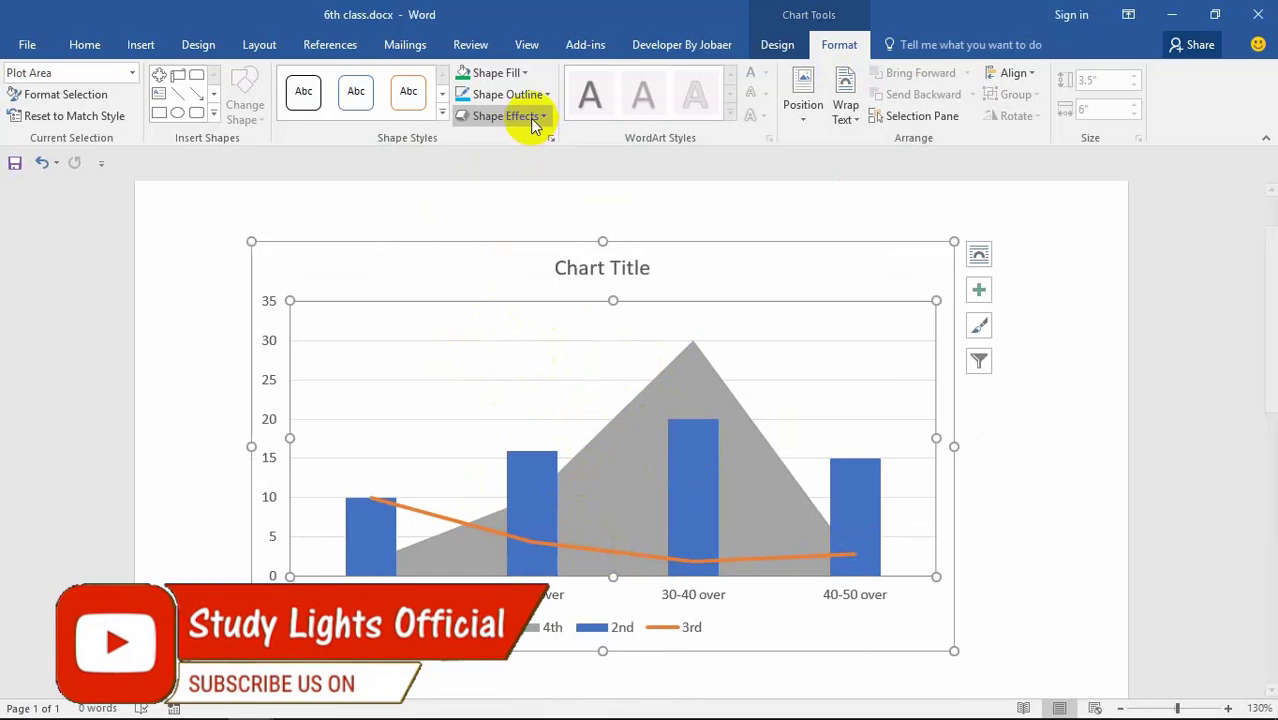
left_click(520, 73)
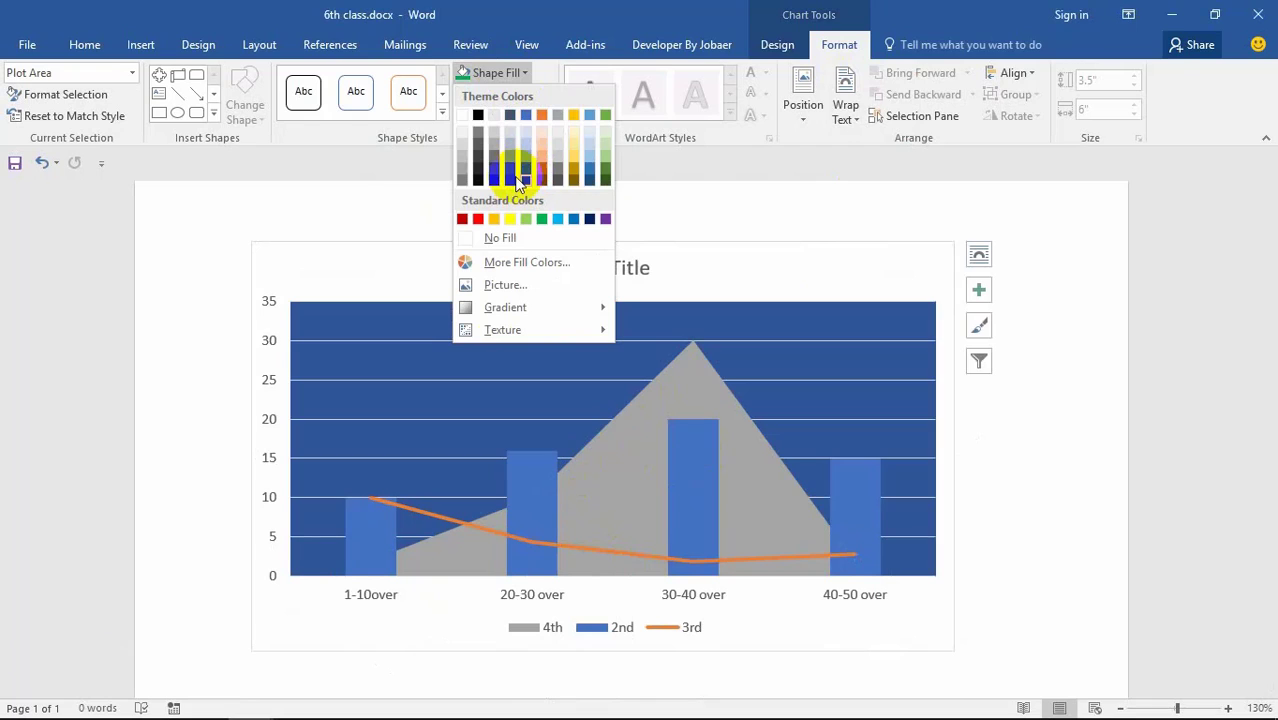
left_click(500, 183)
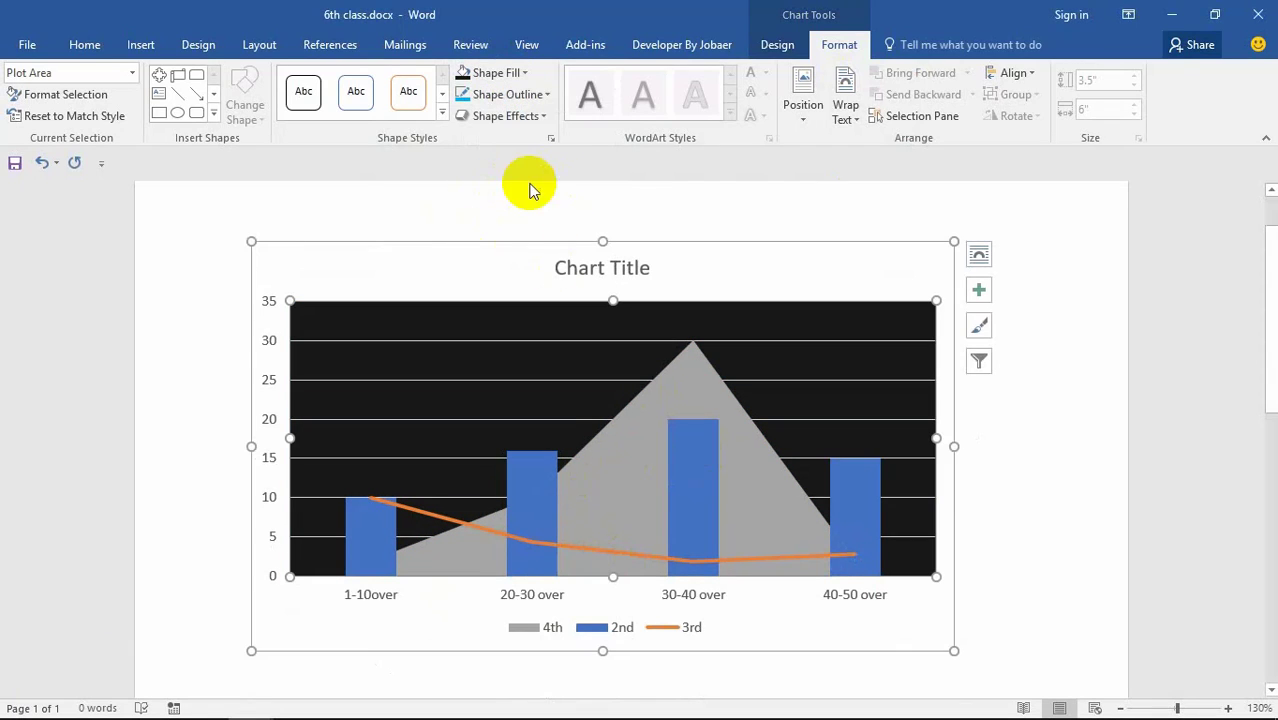
Step: Give the plot area the first bevel preset
left_click(515, 116)
mouse_move(501, 369)
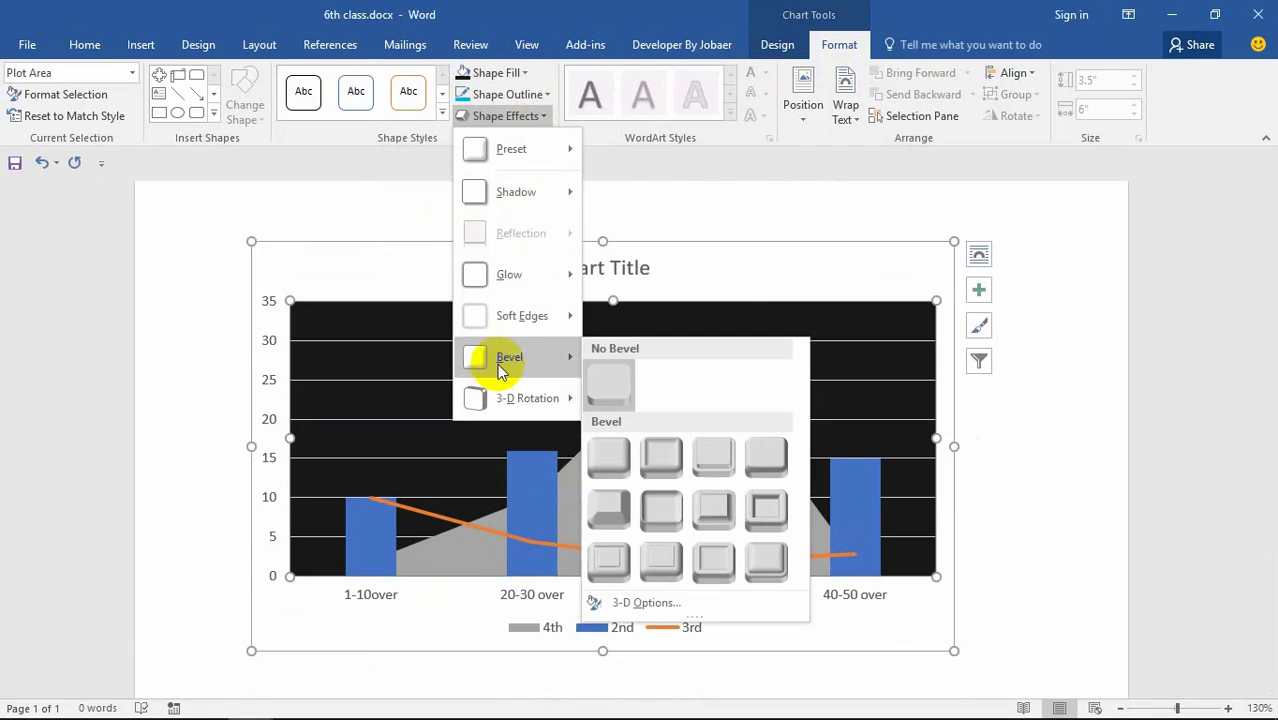
left_click(620, 462)
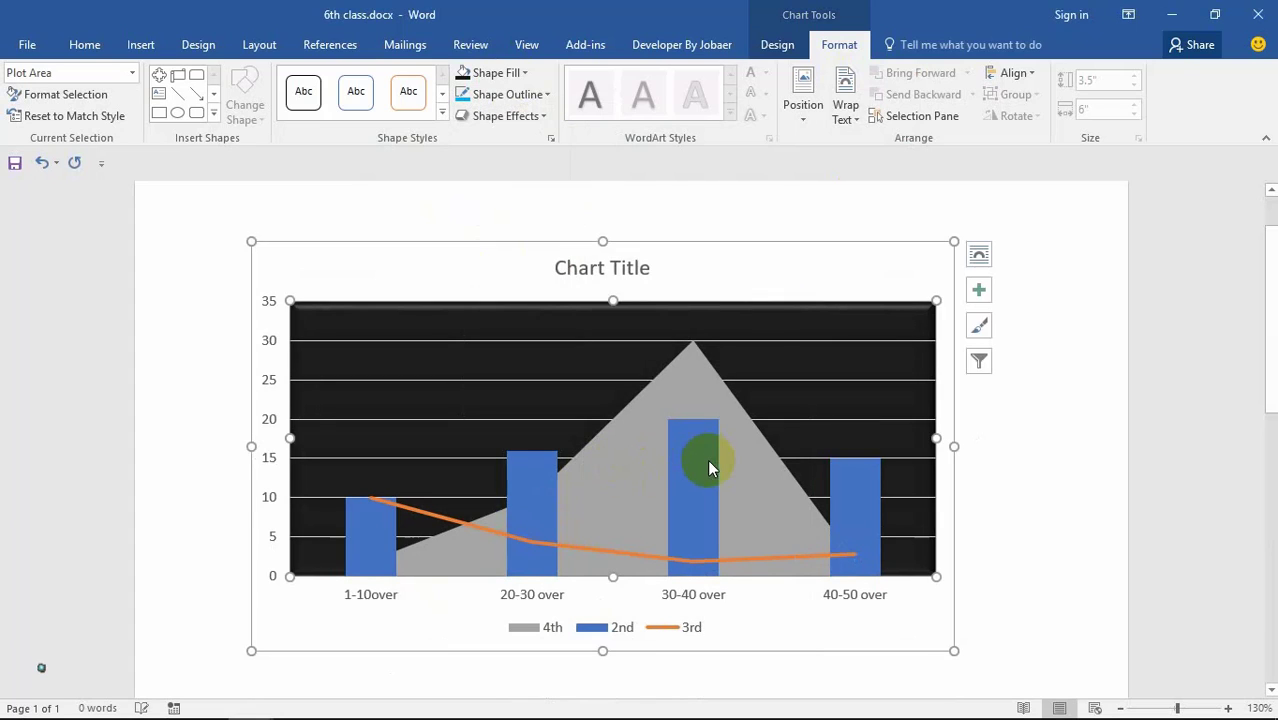
left_click(612, 270)
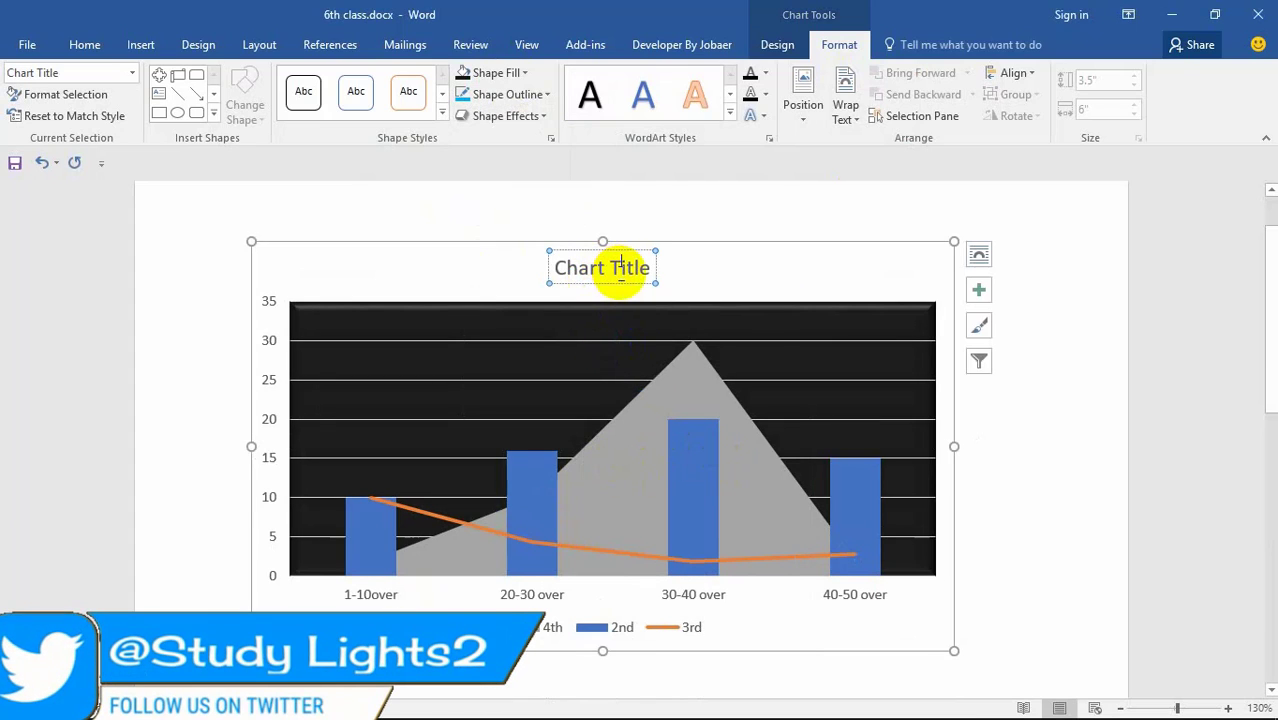
Step: Retitle the chart 'Run Bangladesh'
left_click_drag(650, 265, 513, 287)
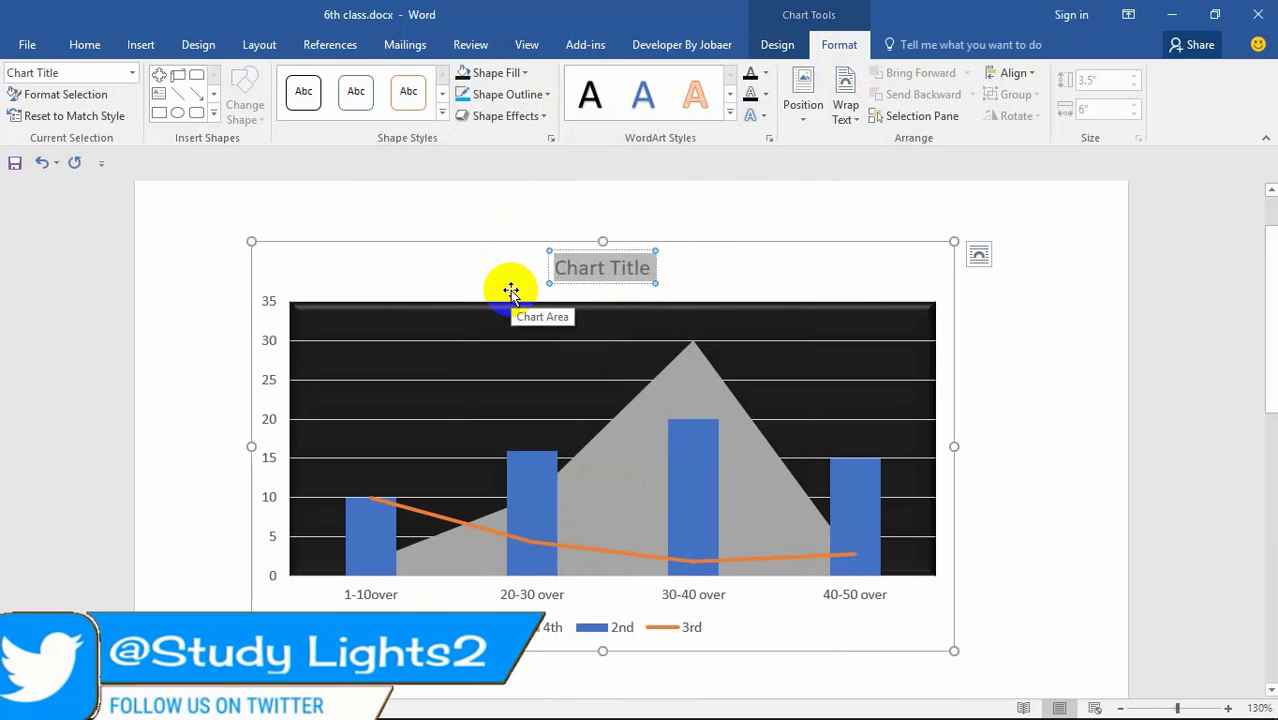
type("Run Ban")
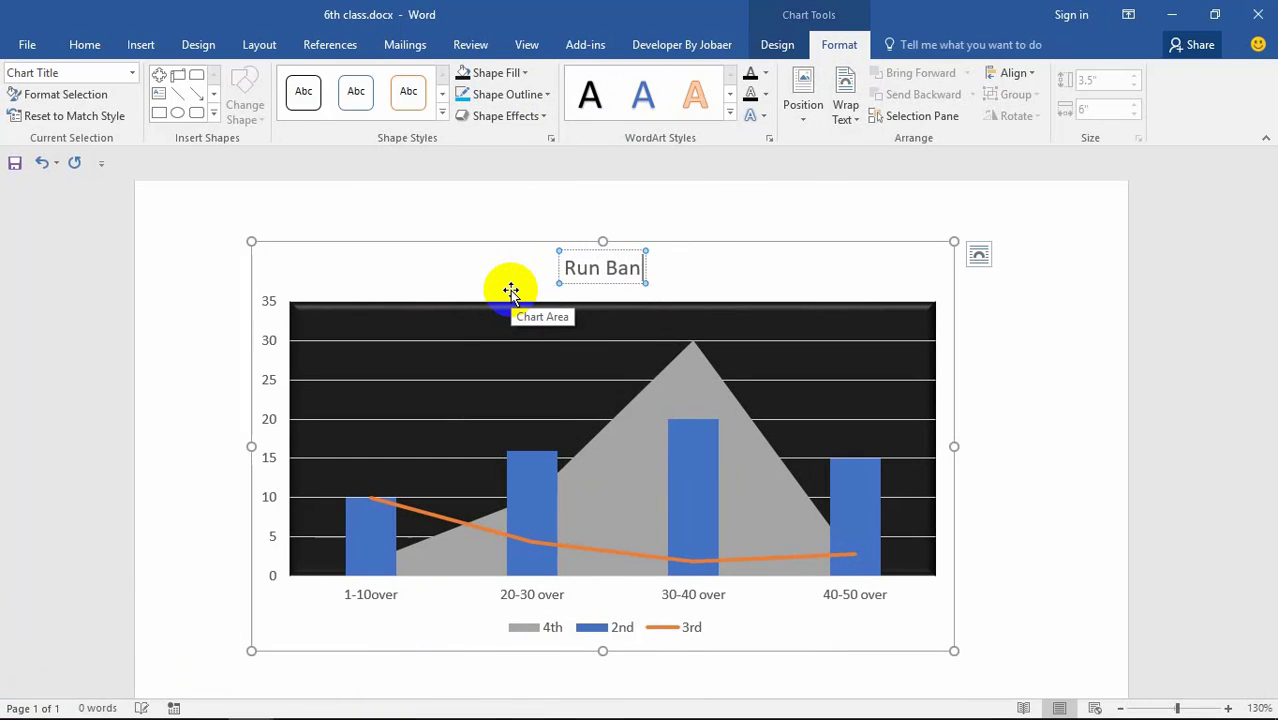
type("gladesh")
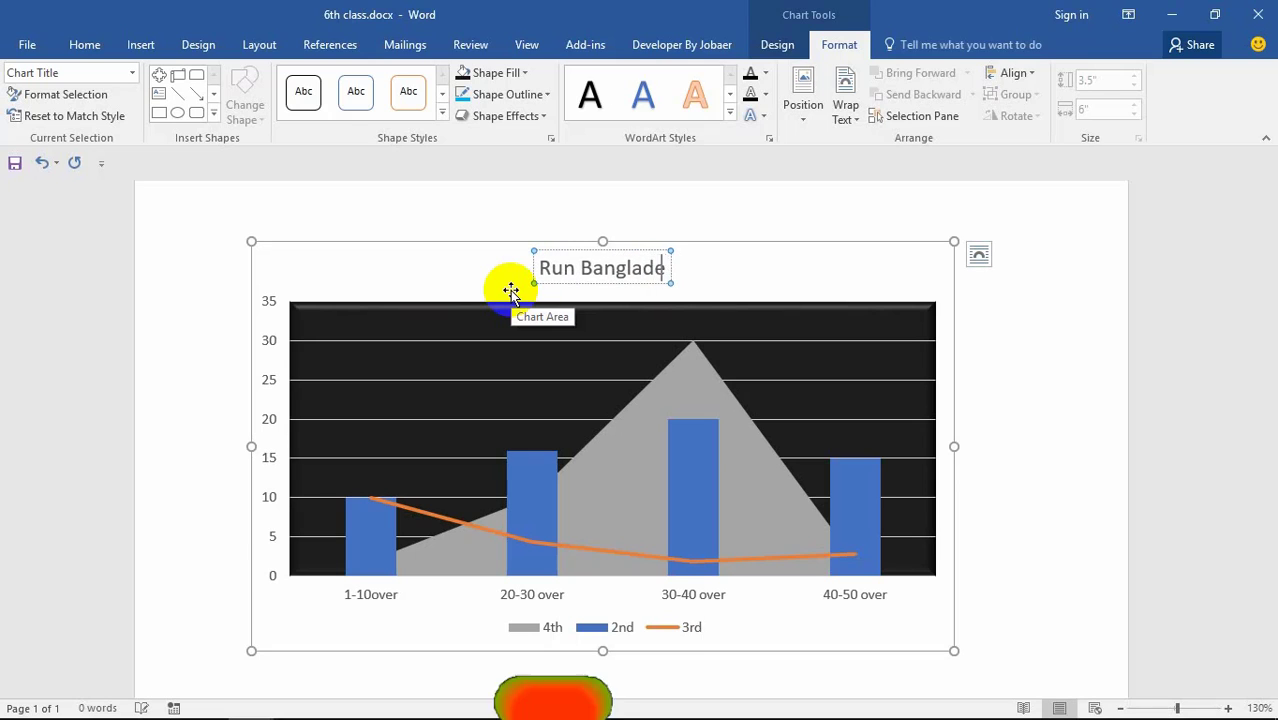
left_click(736, 280)
Step: Apply an orange Colored Fill shape style to the whole chart
scroll(807, 528, "down", 2)
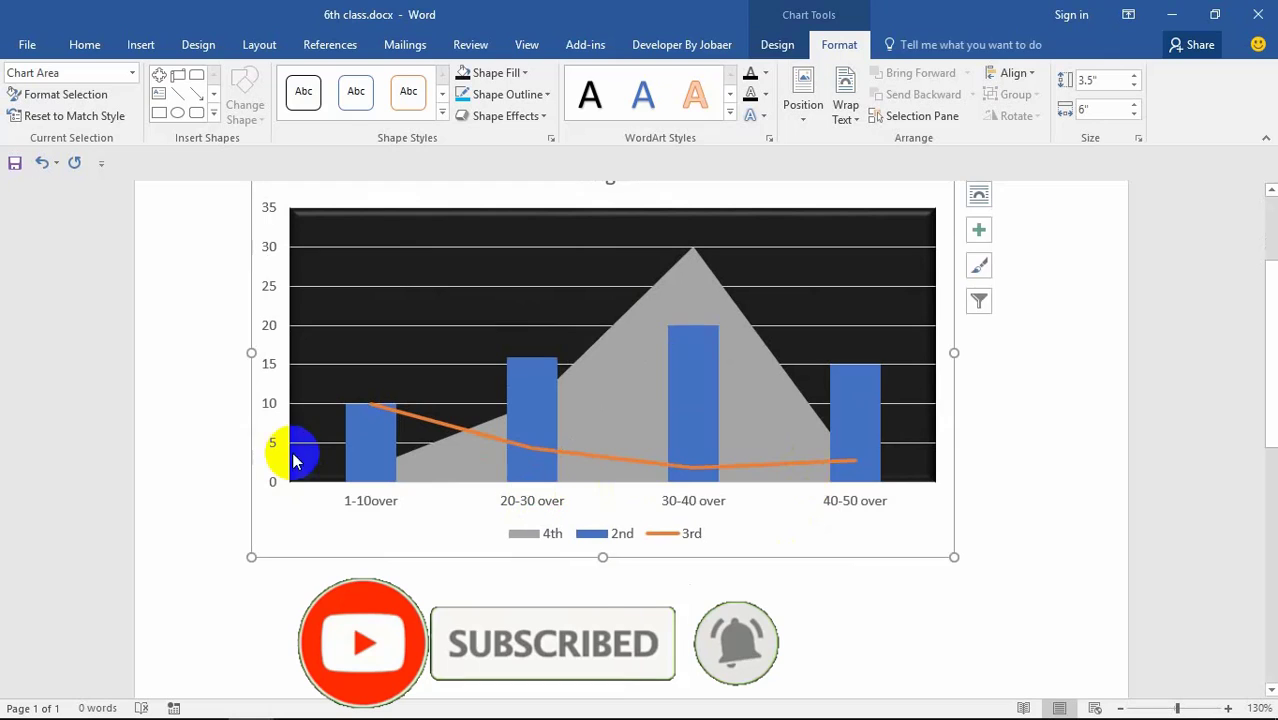
scroll(285, 448, "up", 1)
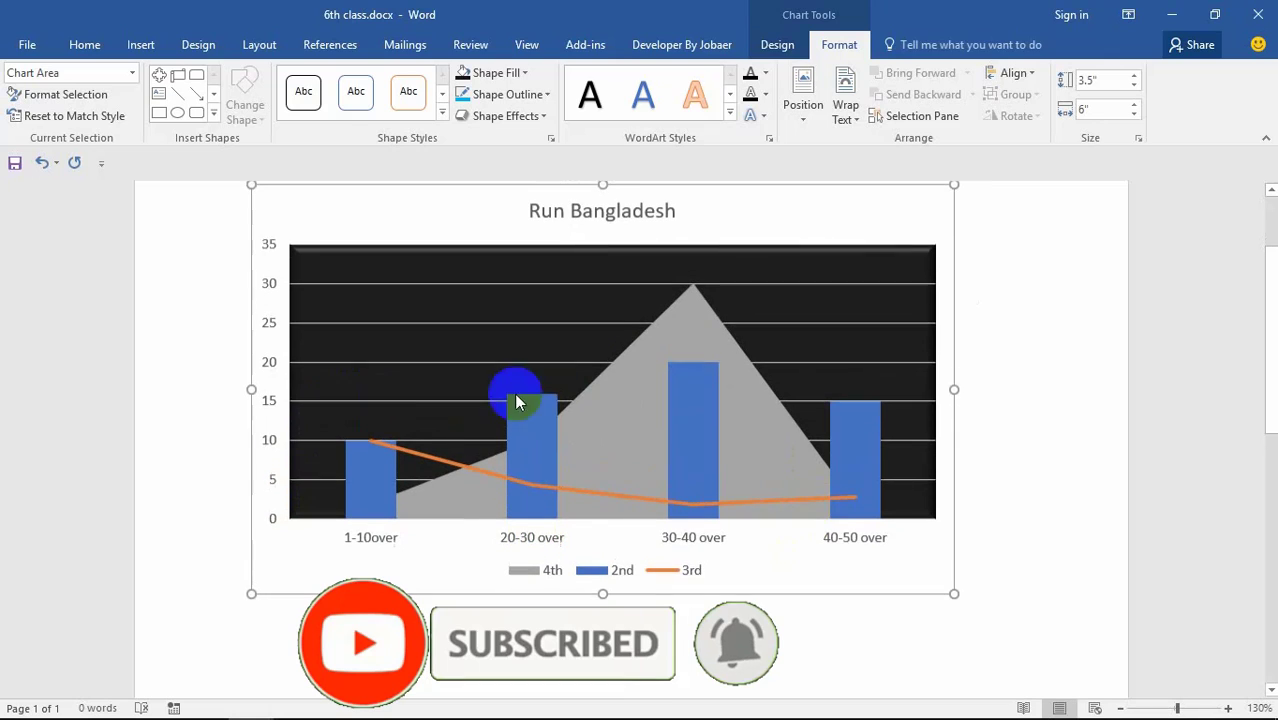
left_click(441, 111)
left_click(411, 196)
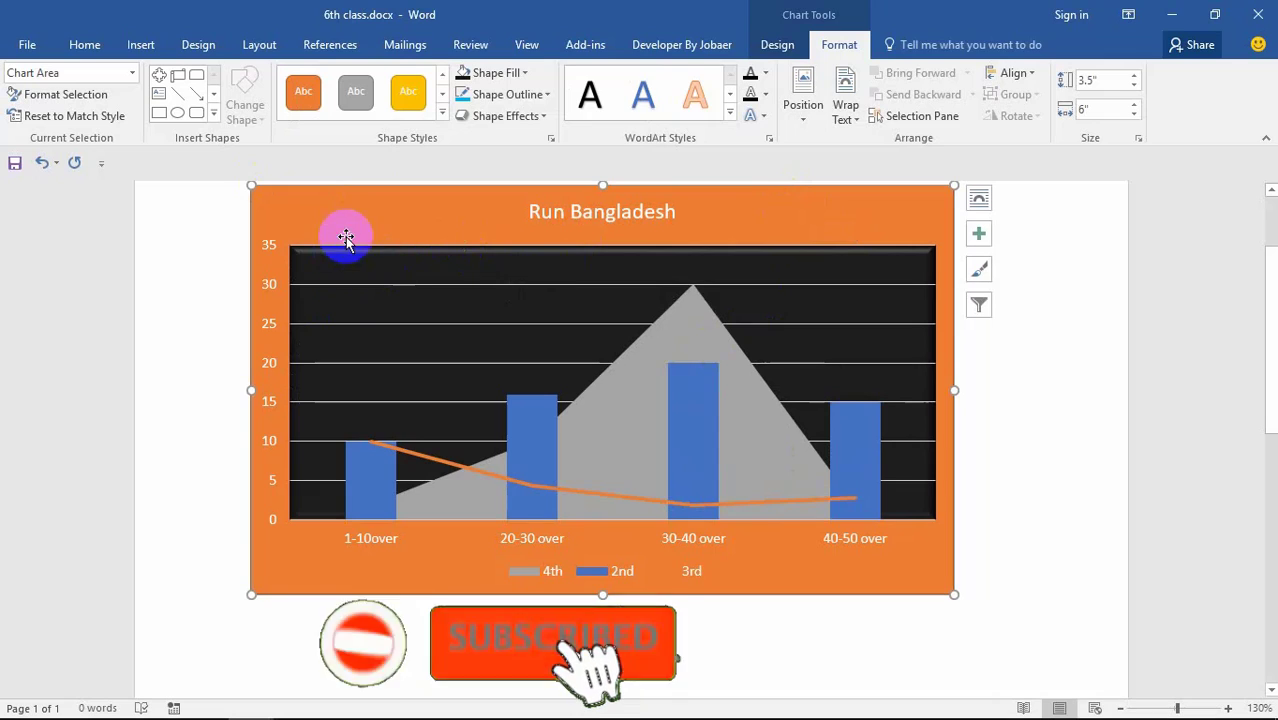
left_click(197, 92)
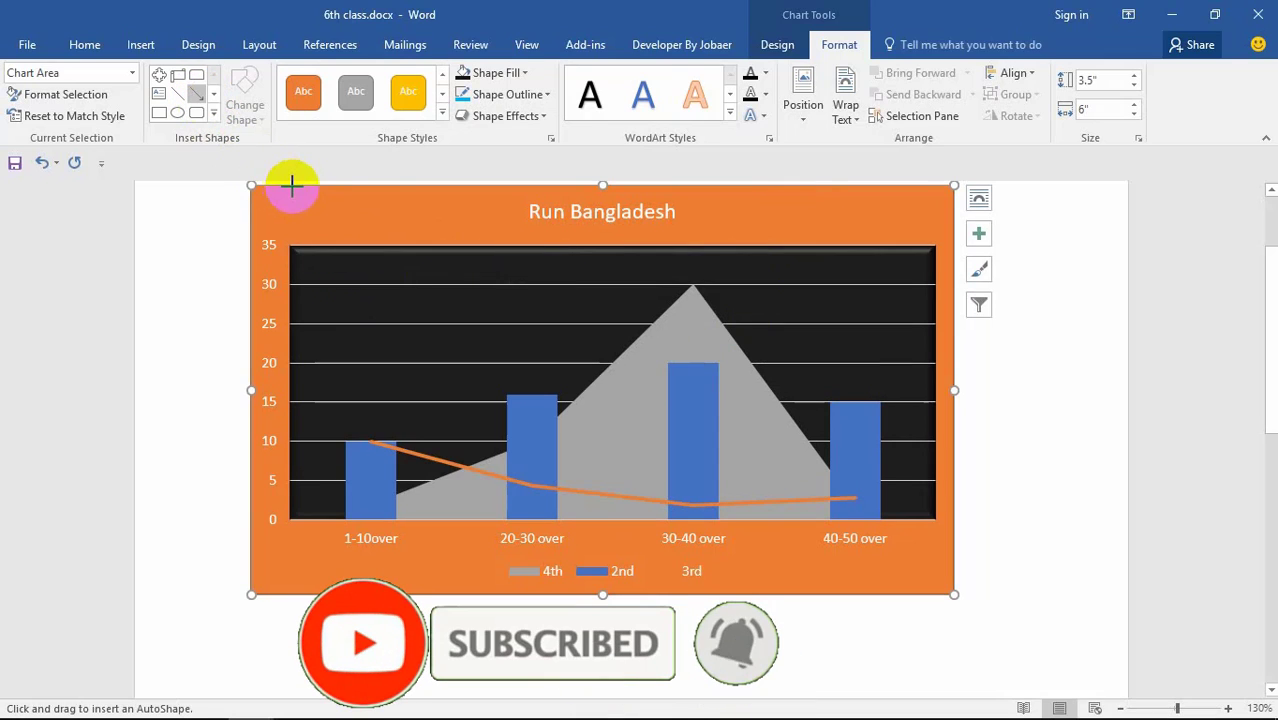
Step: Draw a diagonal line across the chart styled as an orange arrow, with blue text style
mouse_move(288, 187)
left_mouse_down()
mouse_move(374, 208)
mouse_move(537, 291)
mouse_move(665, 371)
mouse_move(689, 405)
left_mouse_up()
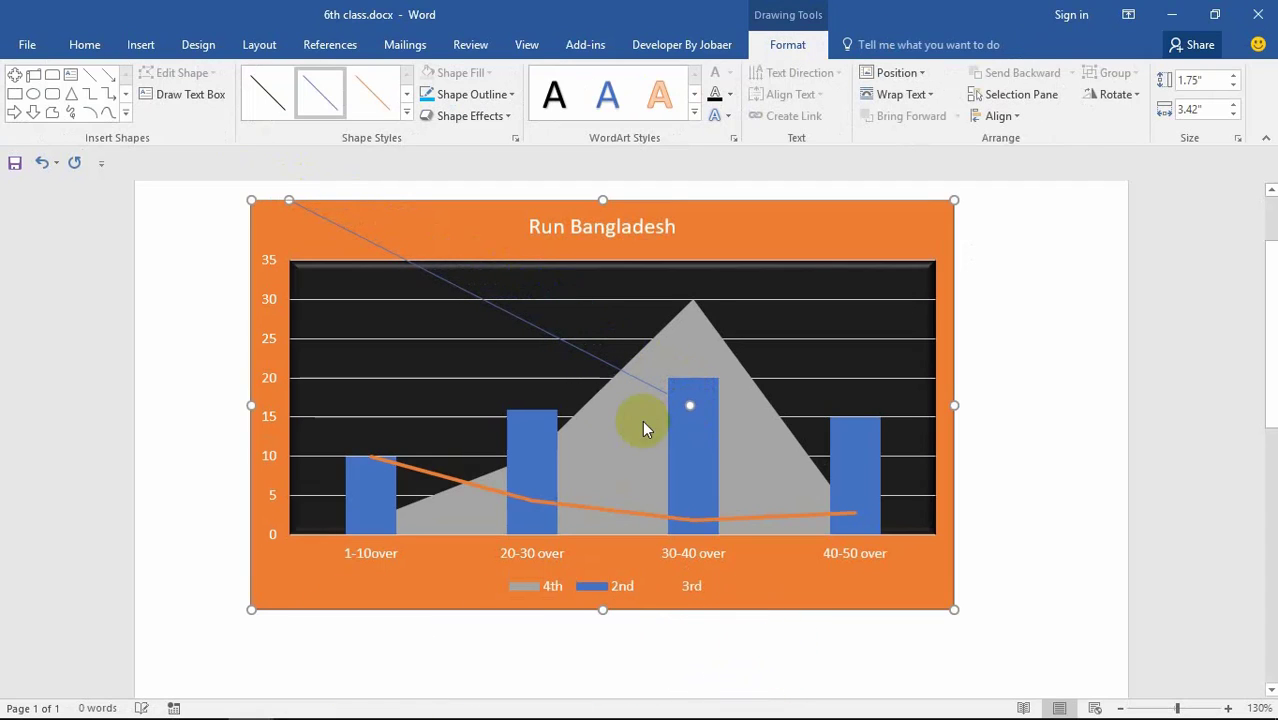
left_click(388, 110)
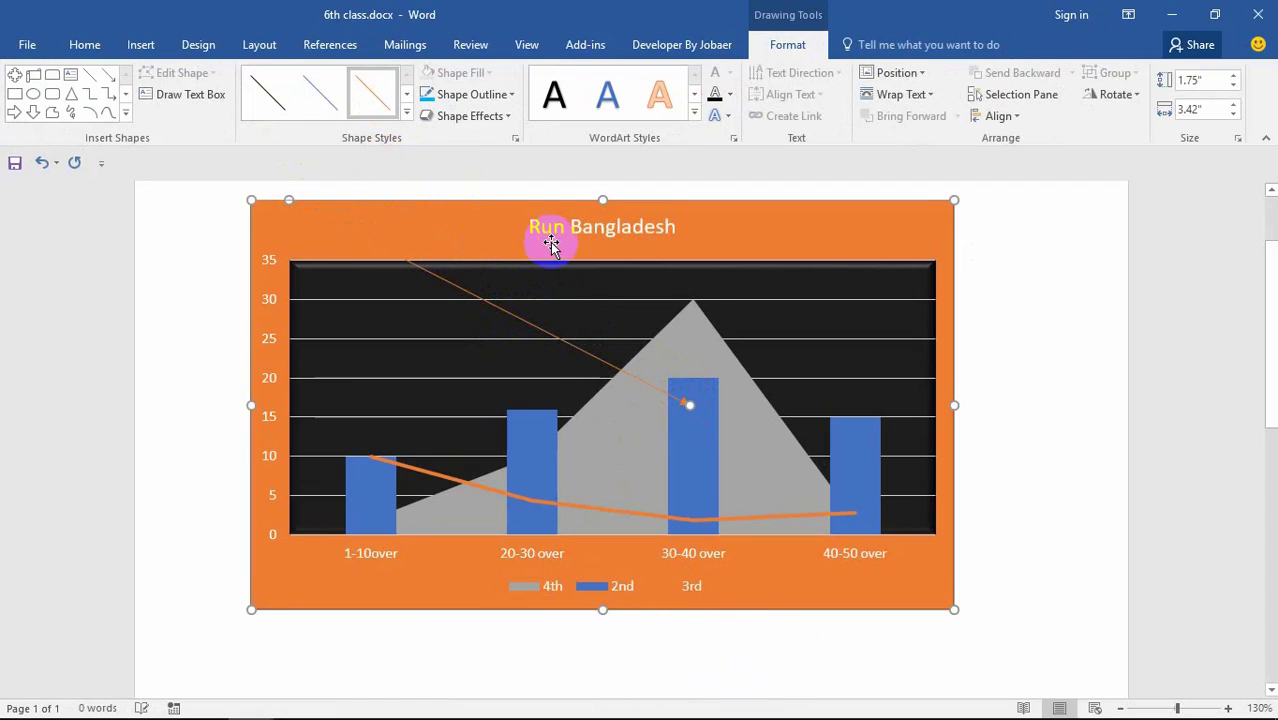
left_click(603, 113)
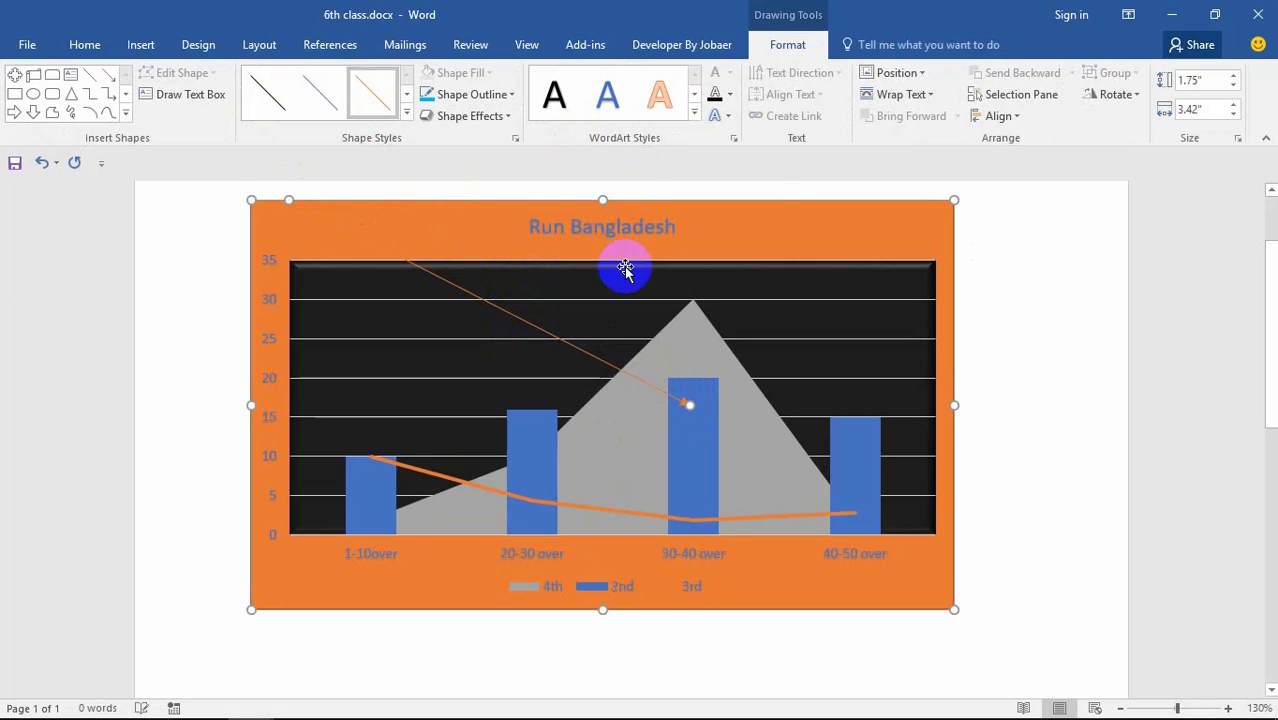
left_click(768, 226)
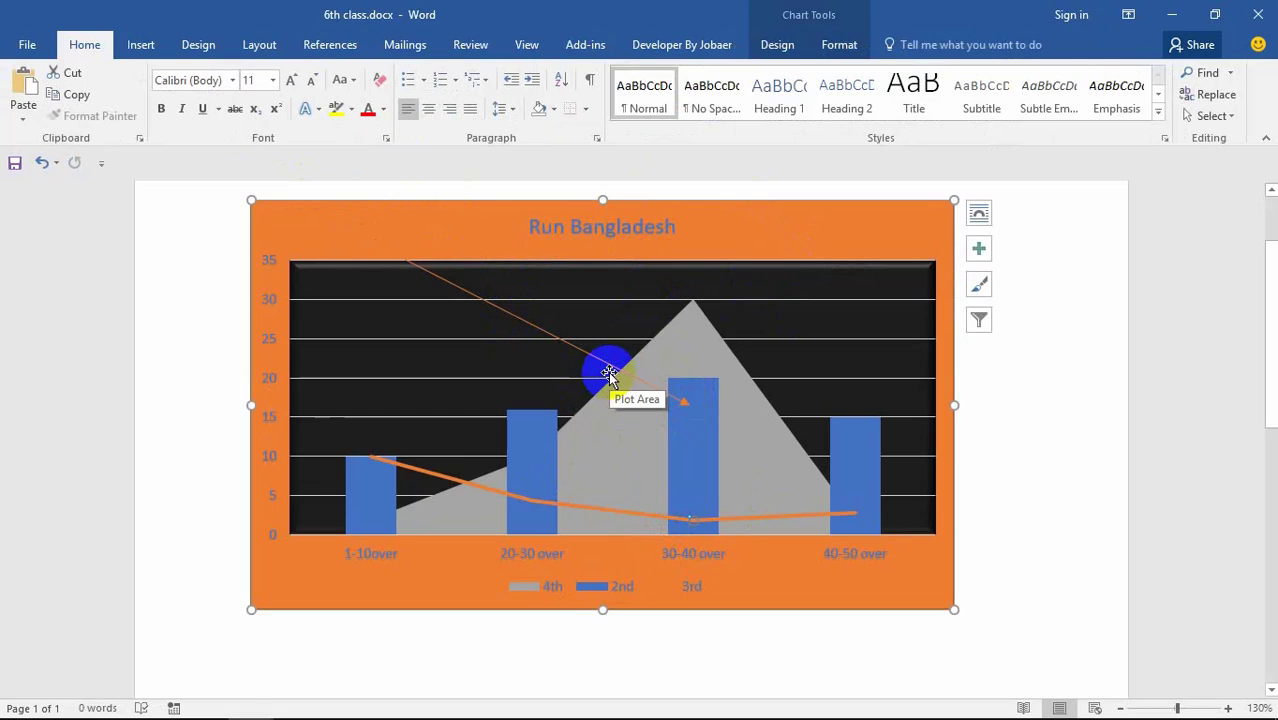
Step: Move the arrow to point at the 40-50 over bar and shift the small shape beside the title
mouse_move(610, 370)
left_mouse_down()
mouse_move(629, 359)
mouse_move(699, 410)
left_mouse_up()
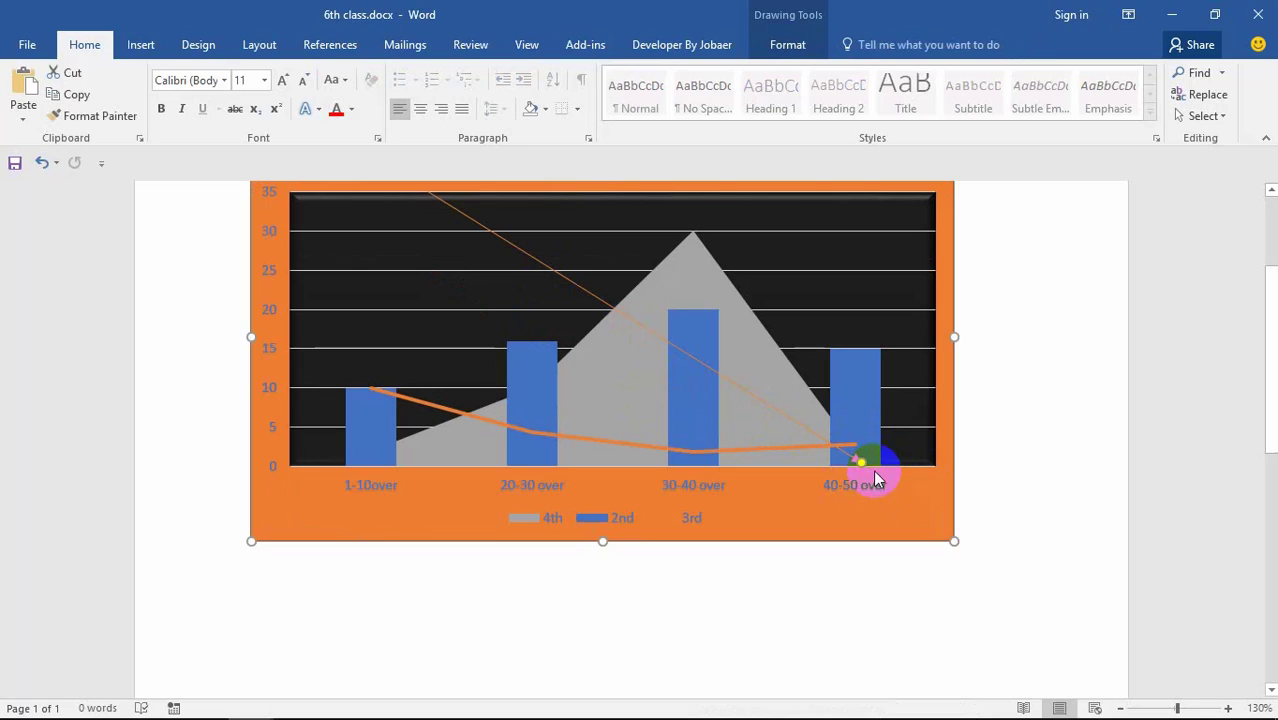
left_click(860, 463)
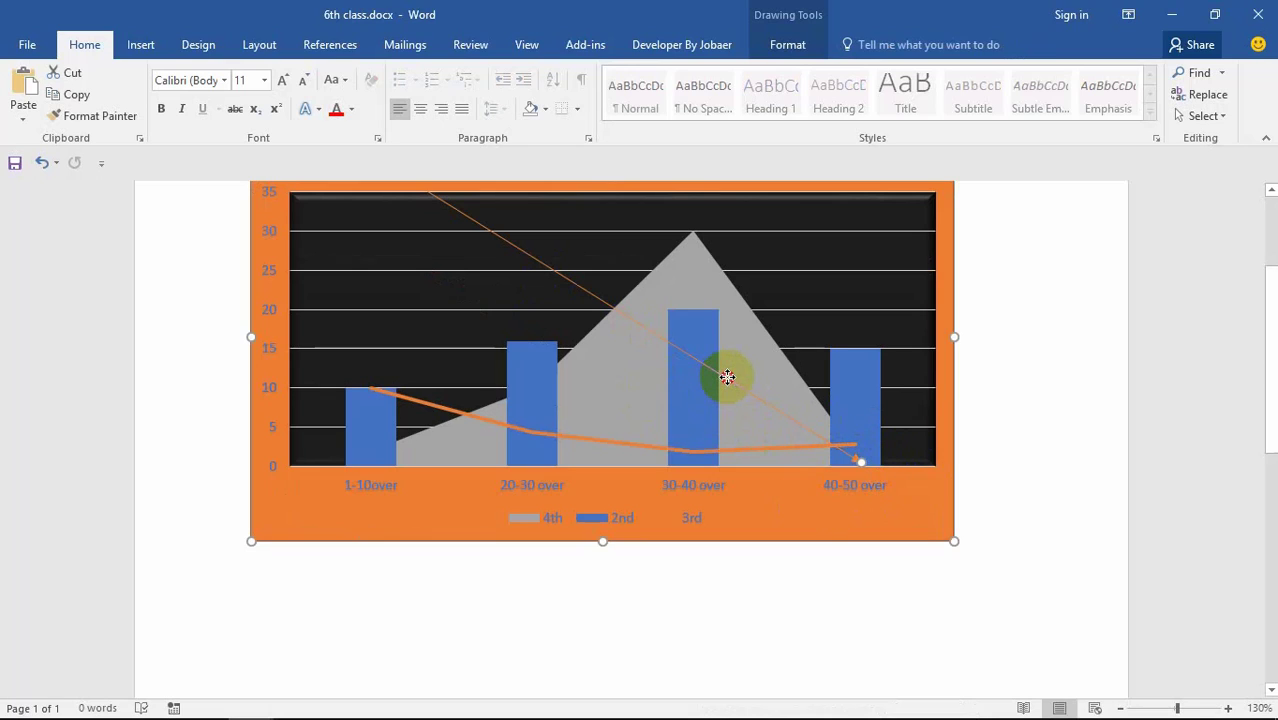
scroll(727, 376, "up", 3)
left_click(824, 322)
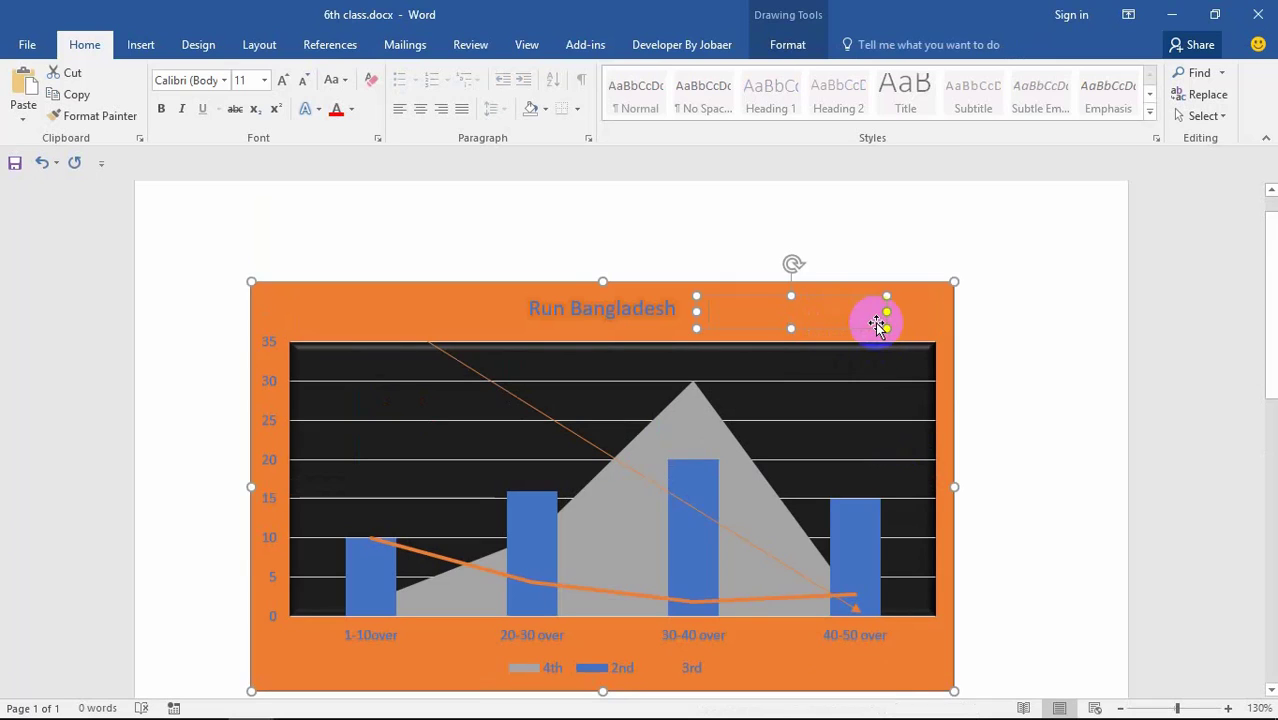
left_click_drag(889, 320, 825, 315)
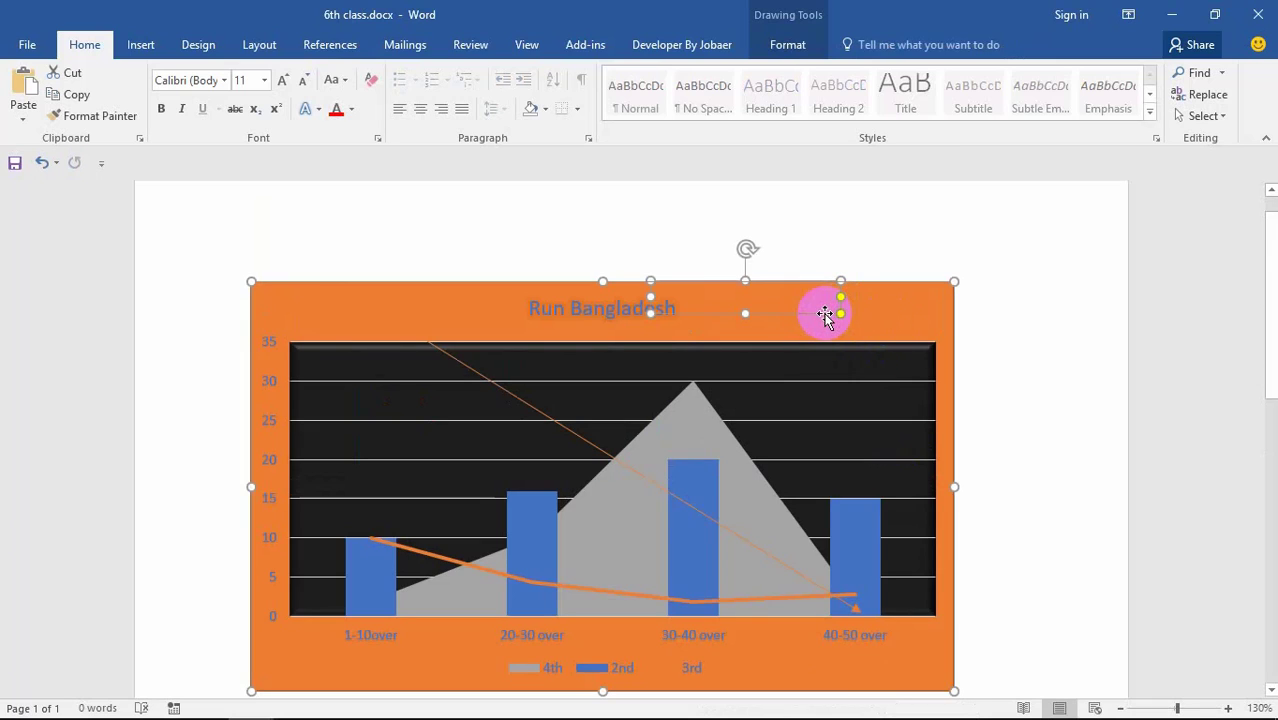
left_click(824, 316)
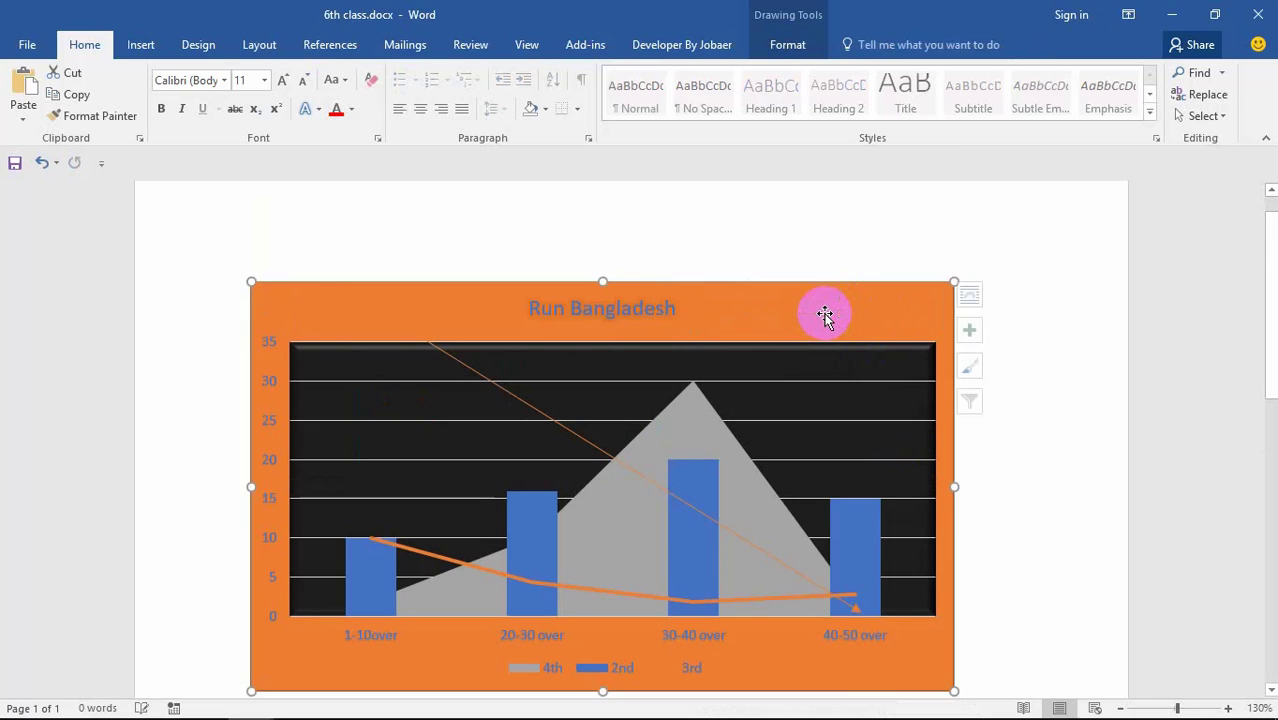
Step: Draw a text box right of the chart title and type 'bo' into it
left_click(145, 45)
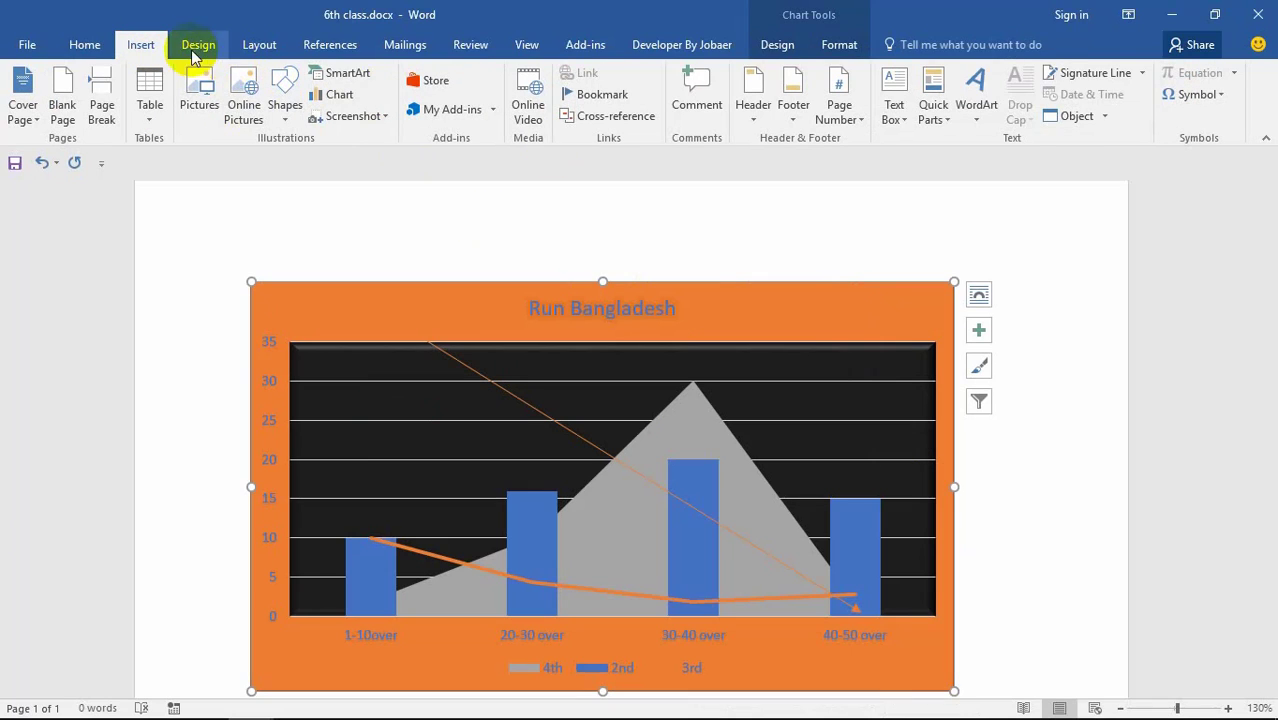
left_click(283, 96)
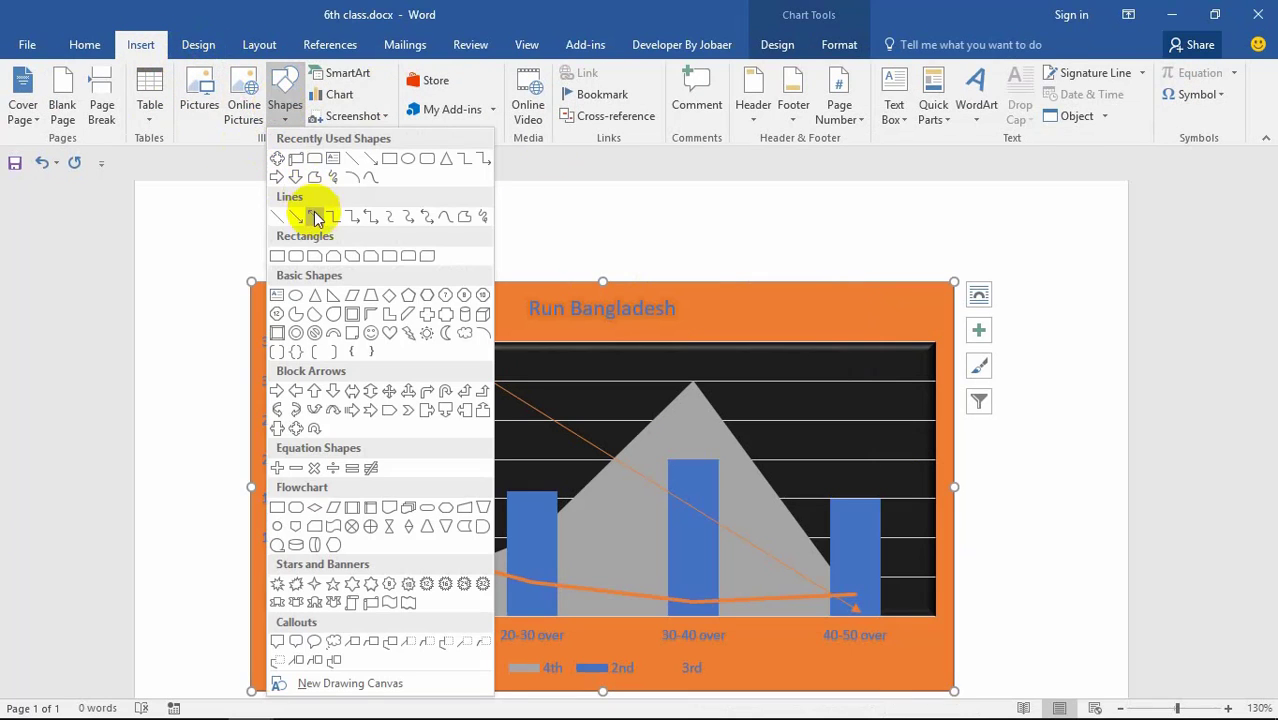
left_click(277, 295)
left_click_drag(710, 305, 928, 327)
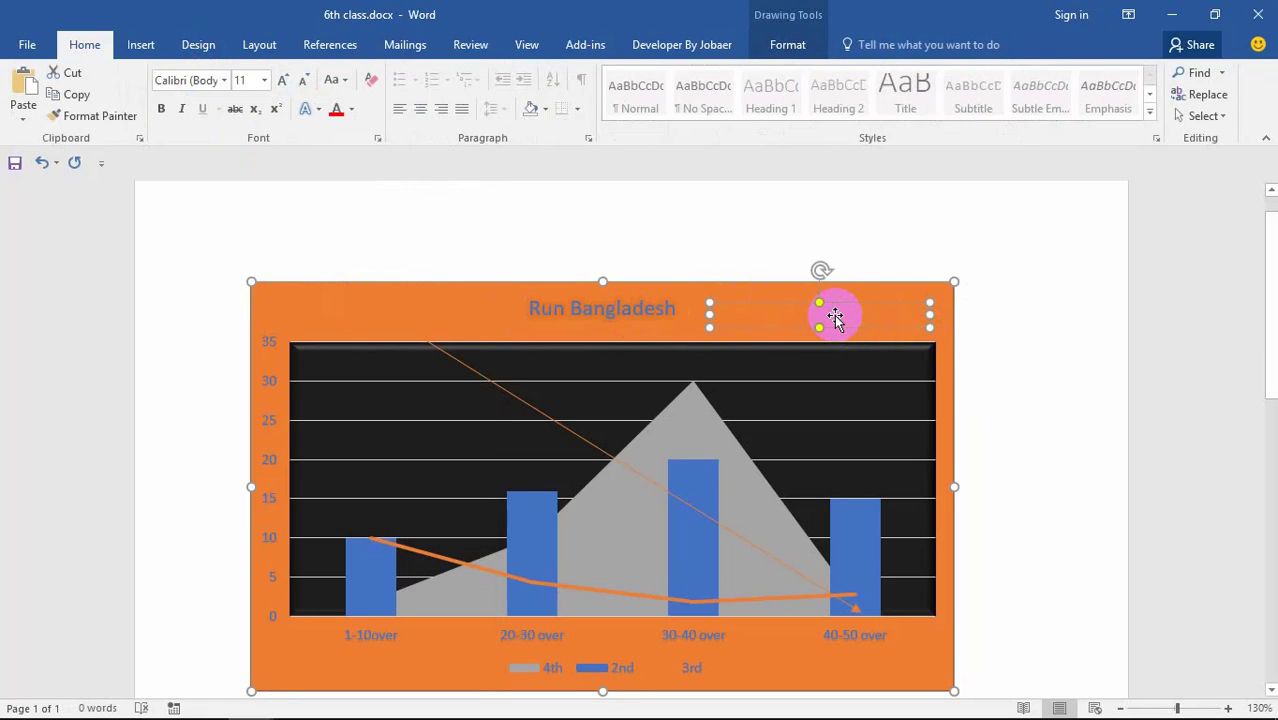
type("board")
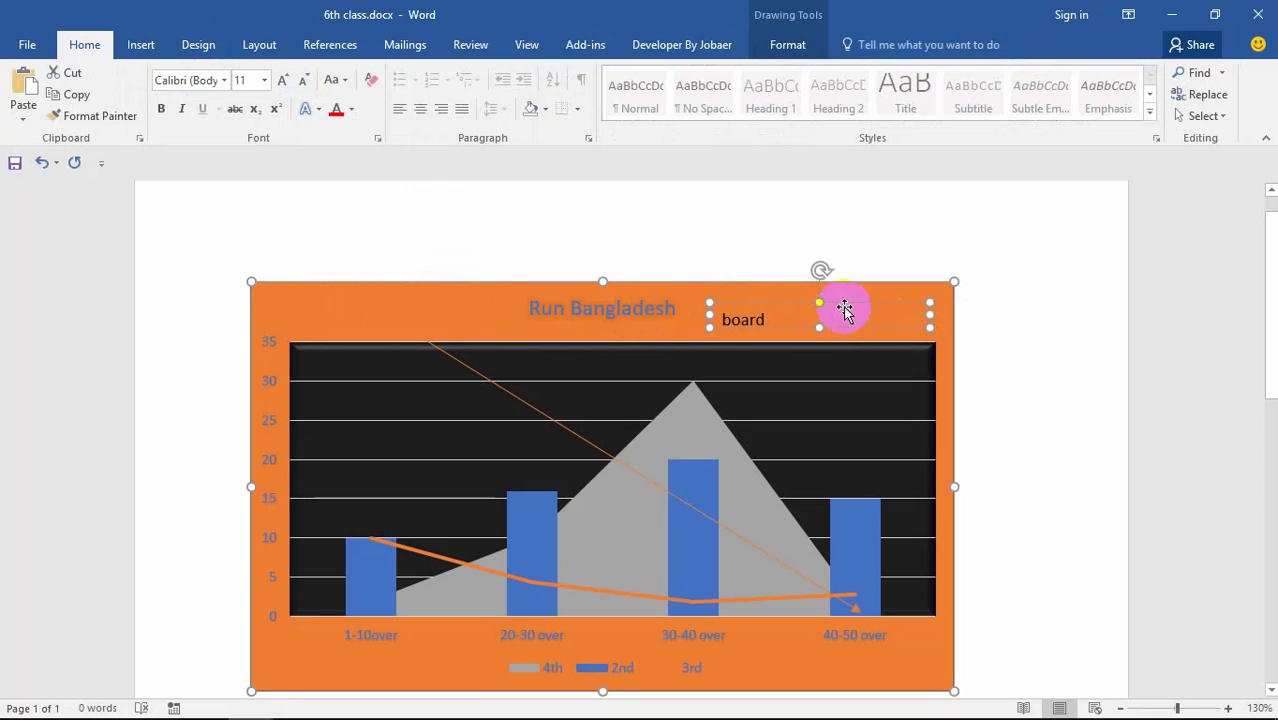
Step: Raise the board text box slightly and give its text a blue WordArt style
left_click(821, 399)
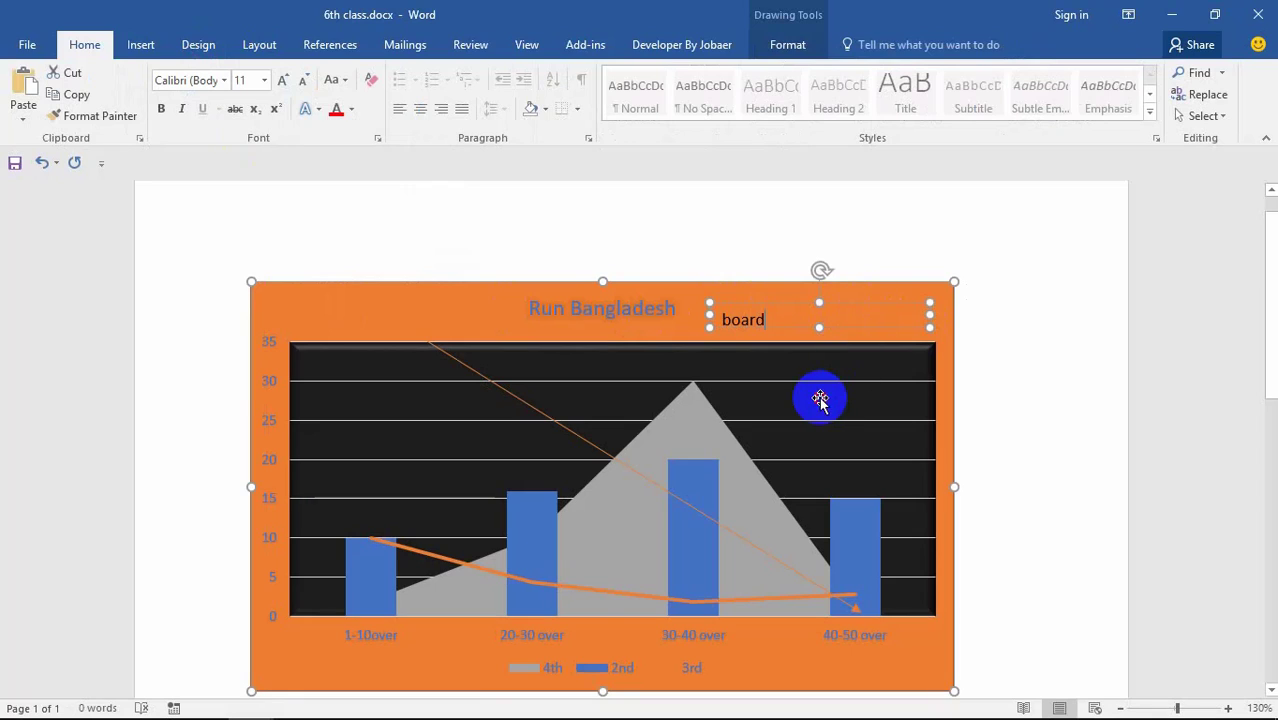
left_click(745, 322)
mouse_move(760, 330)
left_mouse_down()
mouse_move(763, 310)
mouse_move(765, 323)
left_mouse_up()
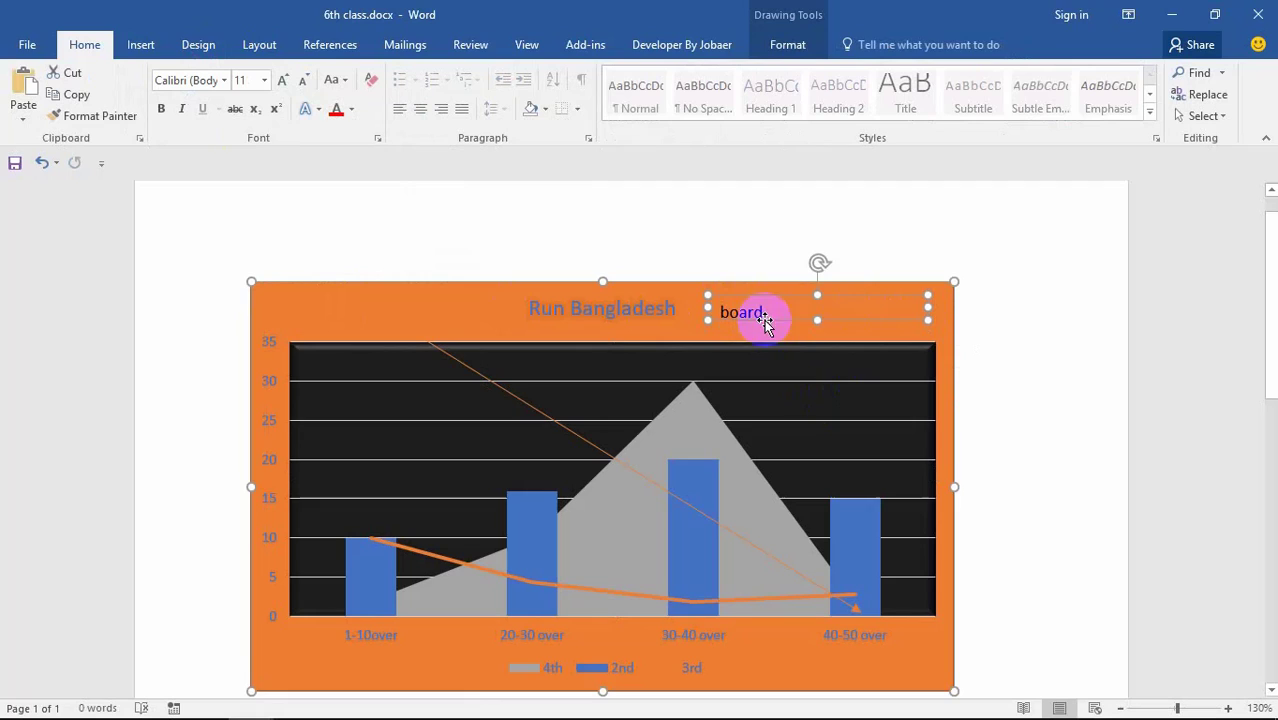
left_click(766, 55)
left_click(660, 95)
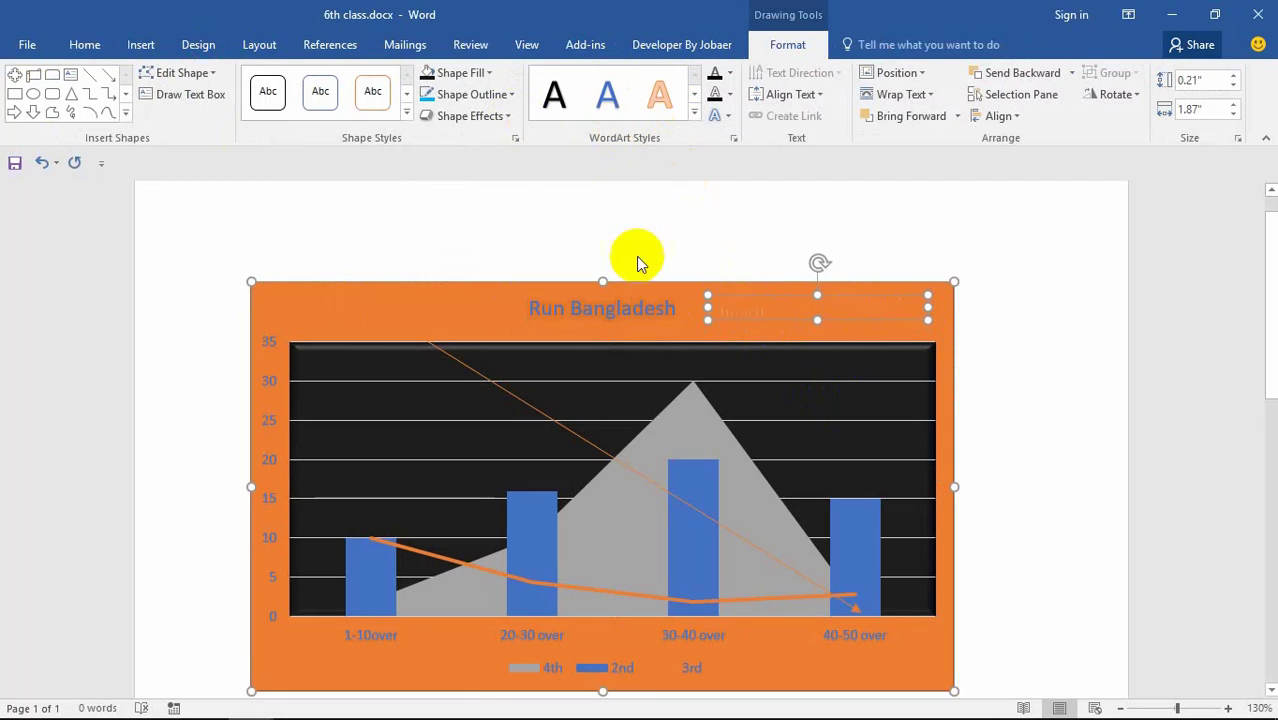
left_click(606, 100)
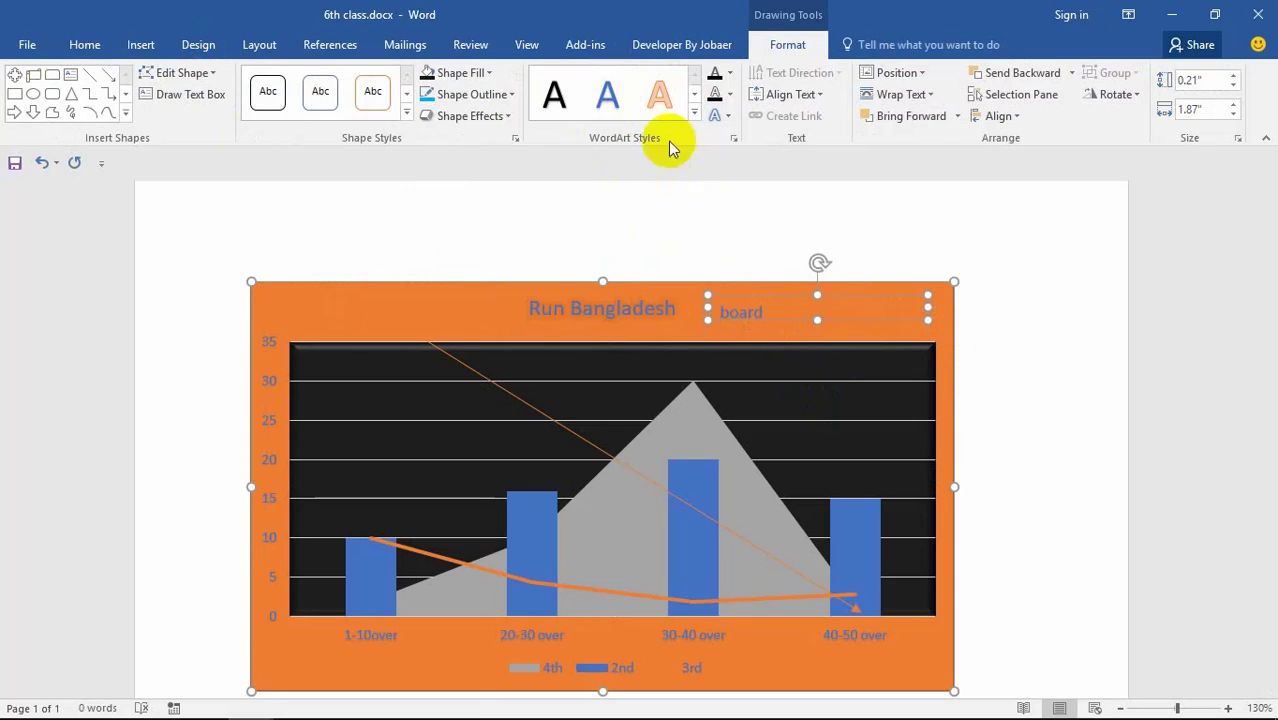
left_click(694, 111)
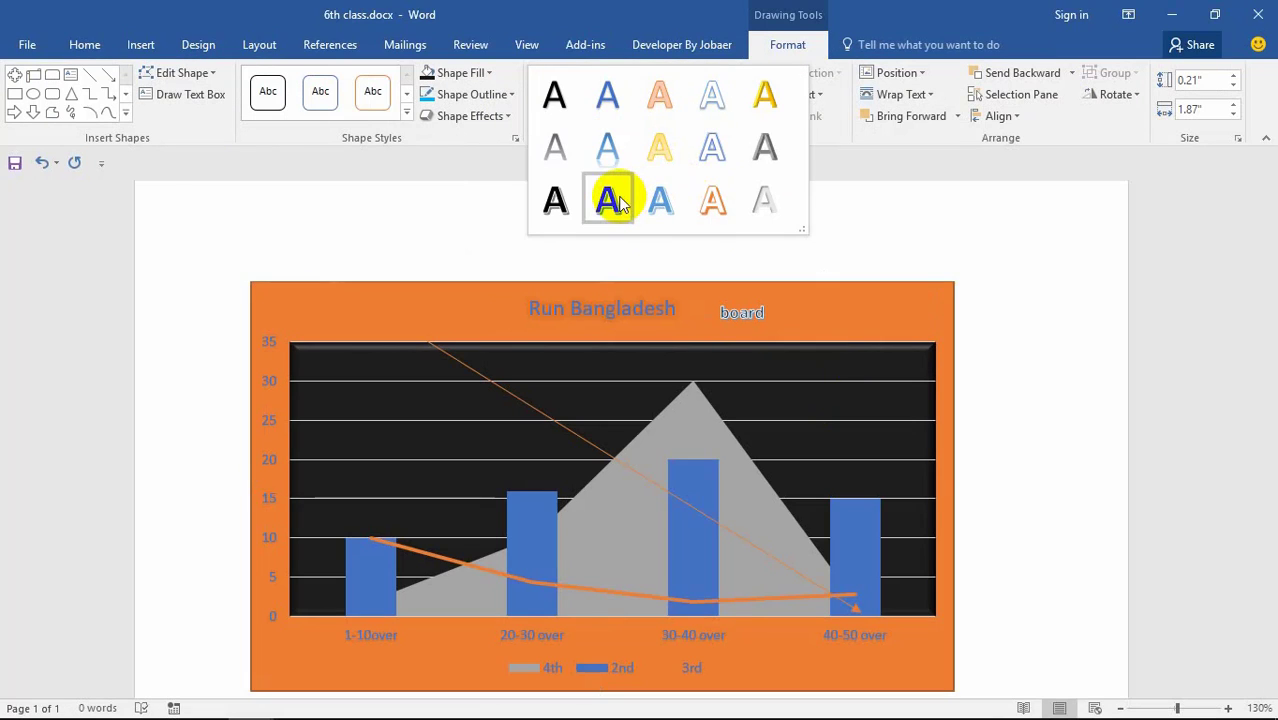
Step: Apply a bold WordArt style to board and outline its text in red
left_click(608, 200)
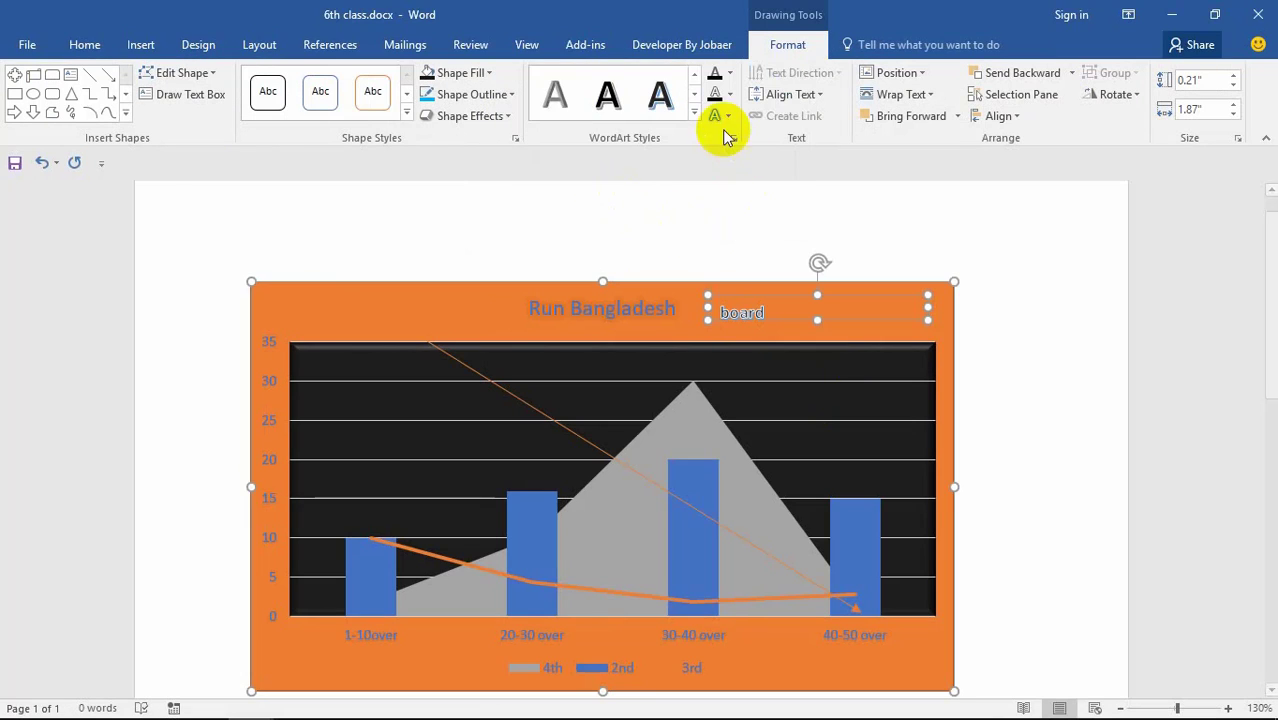
left_click(729, 88)
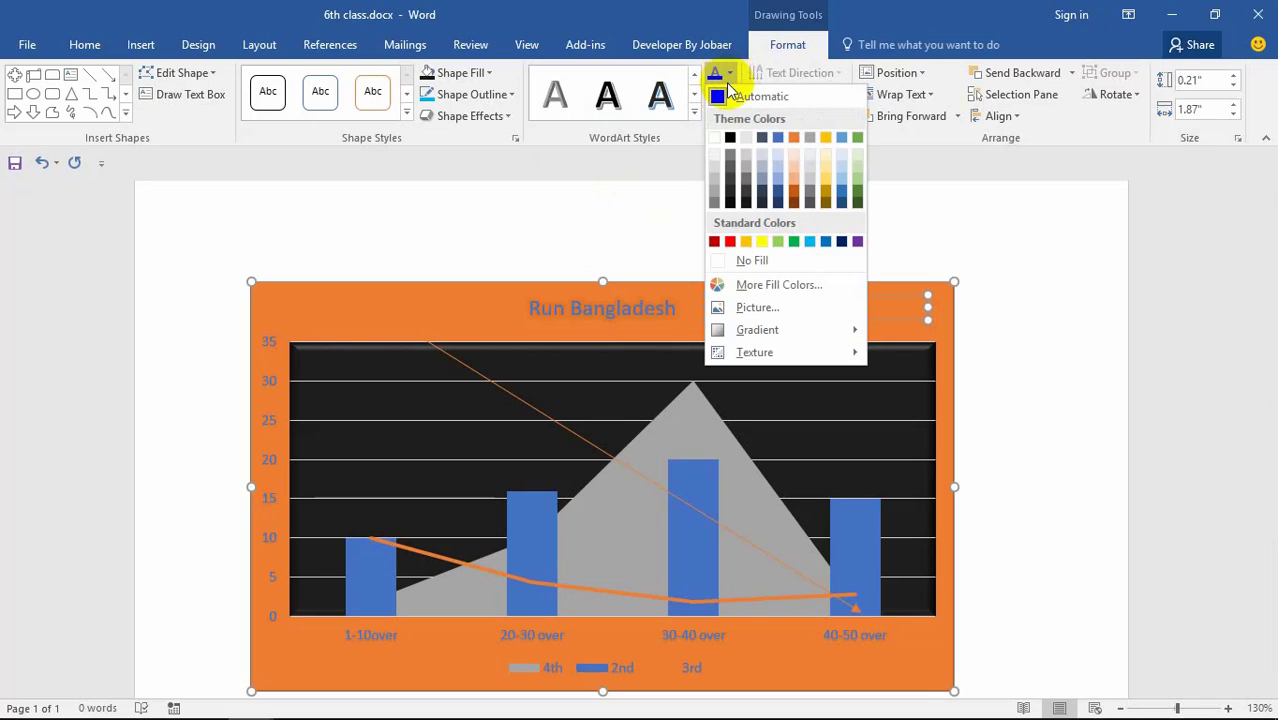
key("Escape")
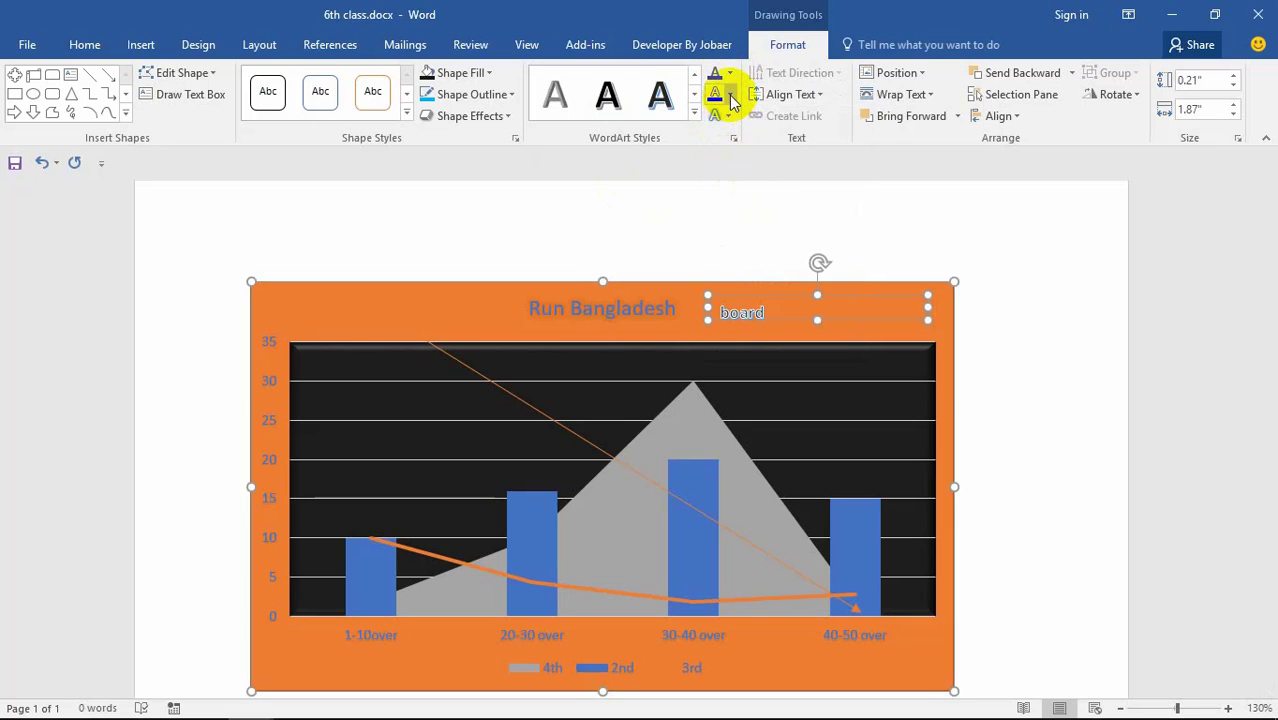
left_click(729, 94)
left_click(734, 263)
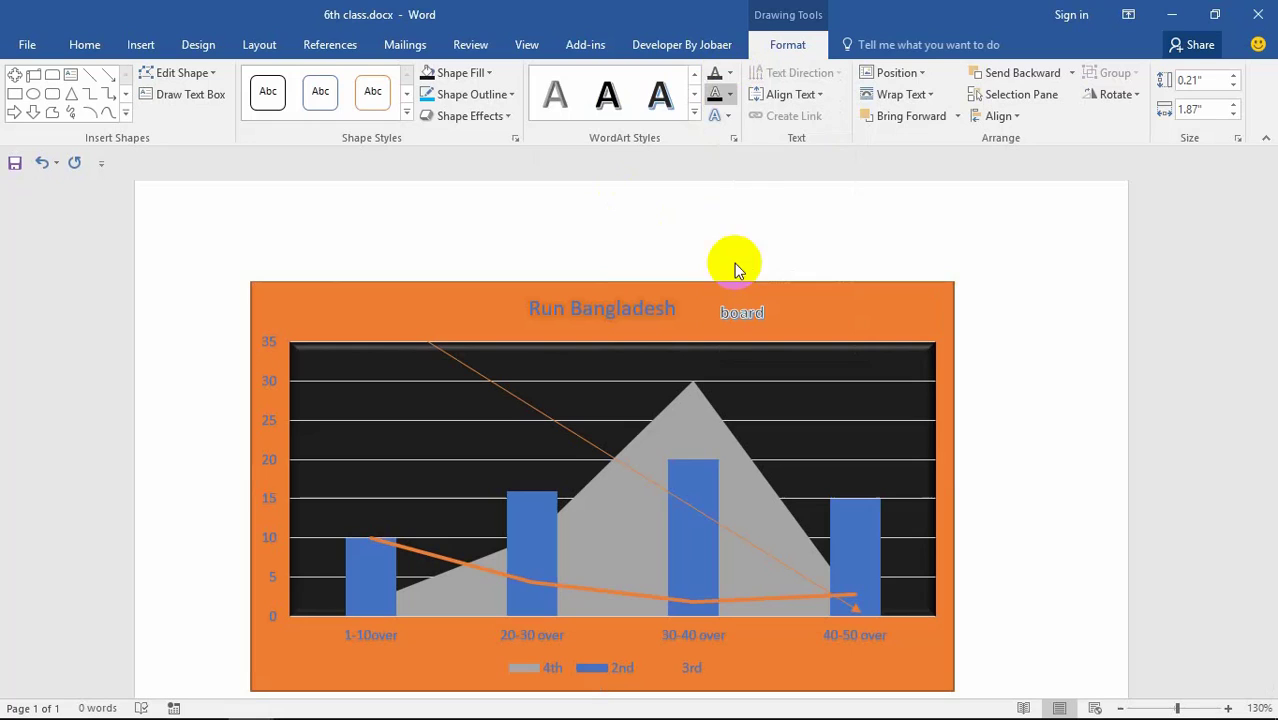
Step: Add a bevel text effect and narrow the board box to 0.97 inches
left_click(733, 118)
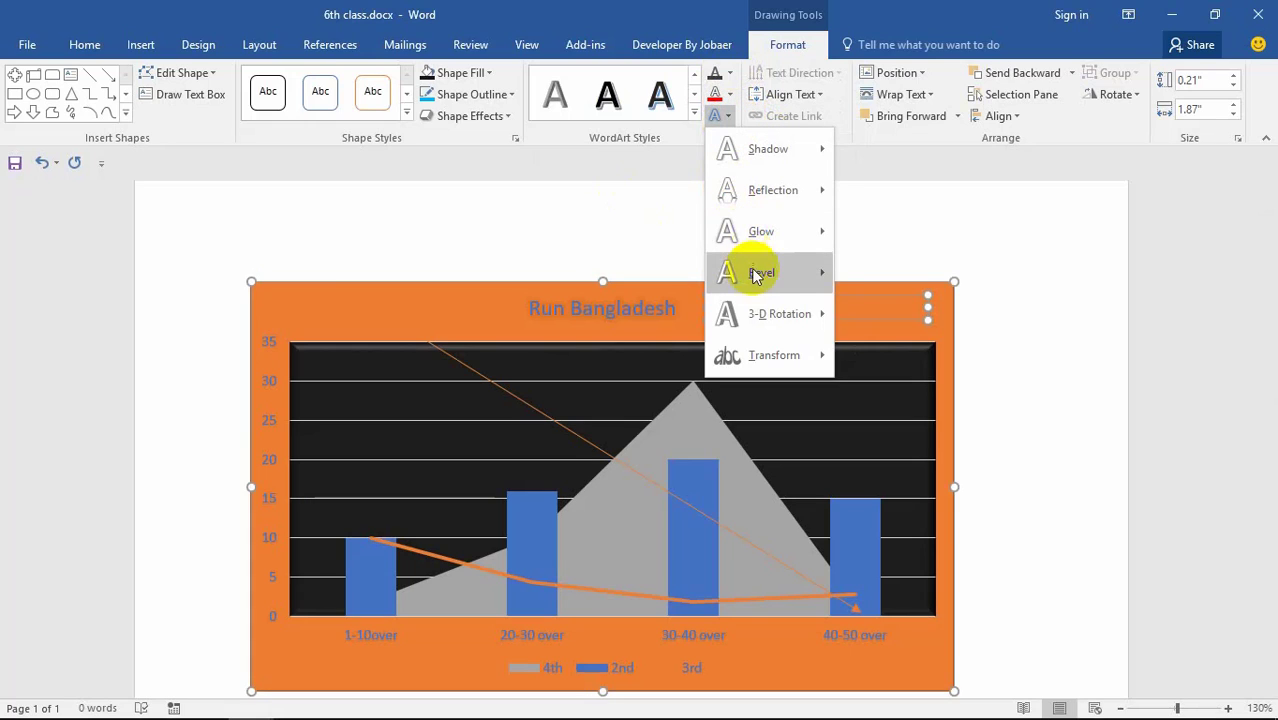
mouse_move(745, 310)
mouse_move(765, 274)
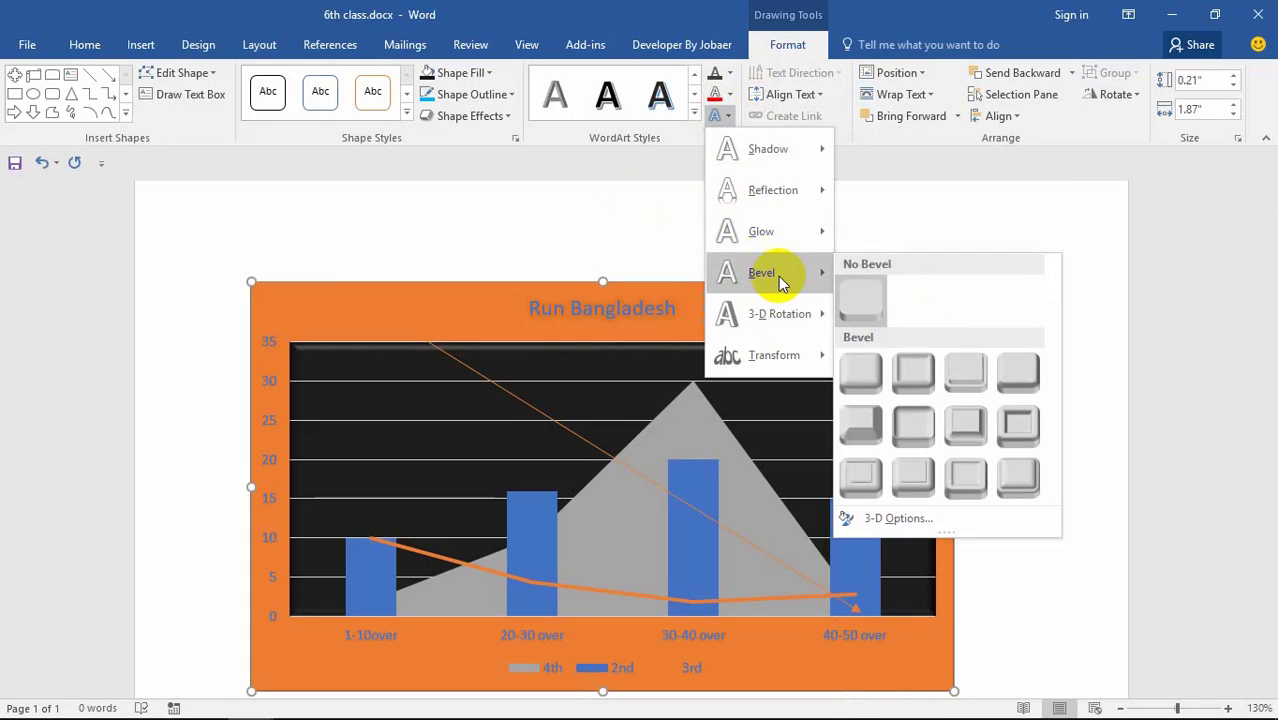
left_click(857, 421)
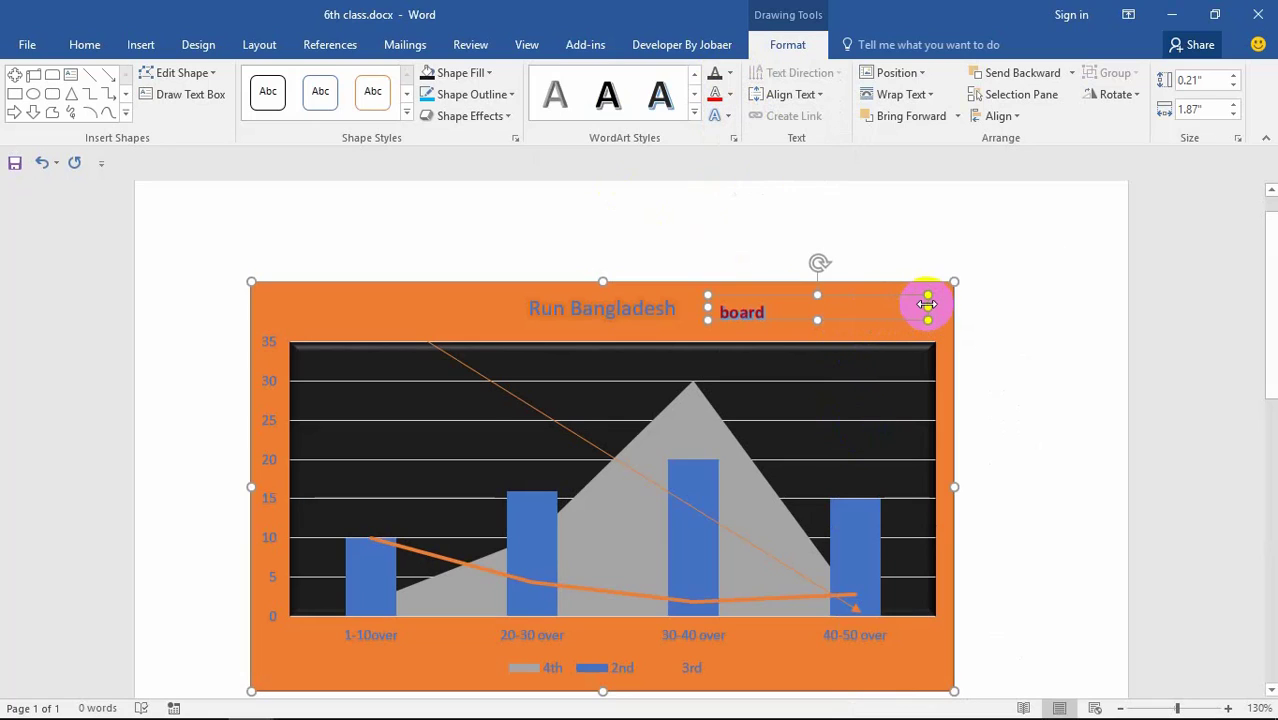
left_click_drag(928, 303, 774, 356)
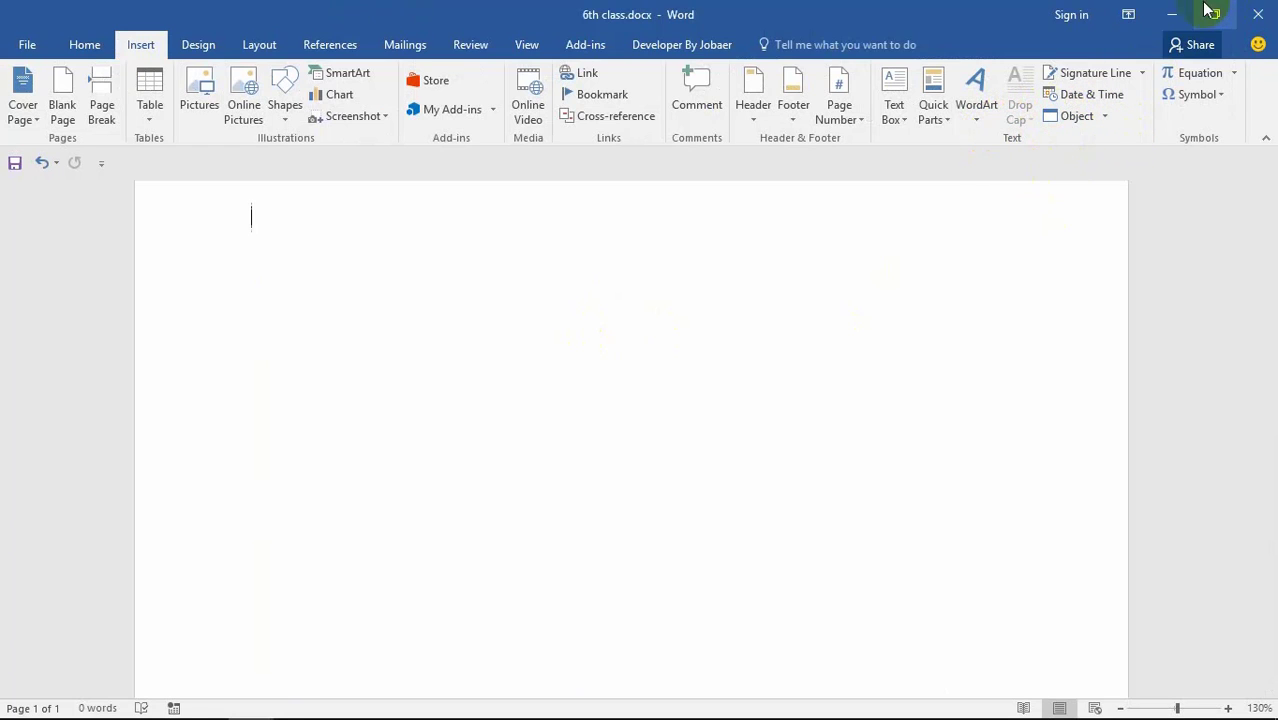
Step: Minimize the Word window to reveal the desktop with 6th class.docx
left_click(1170, 14)
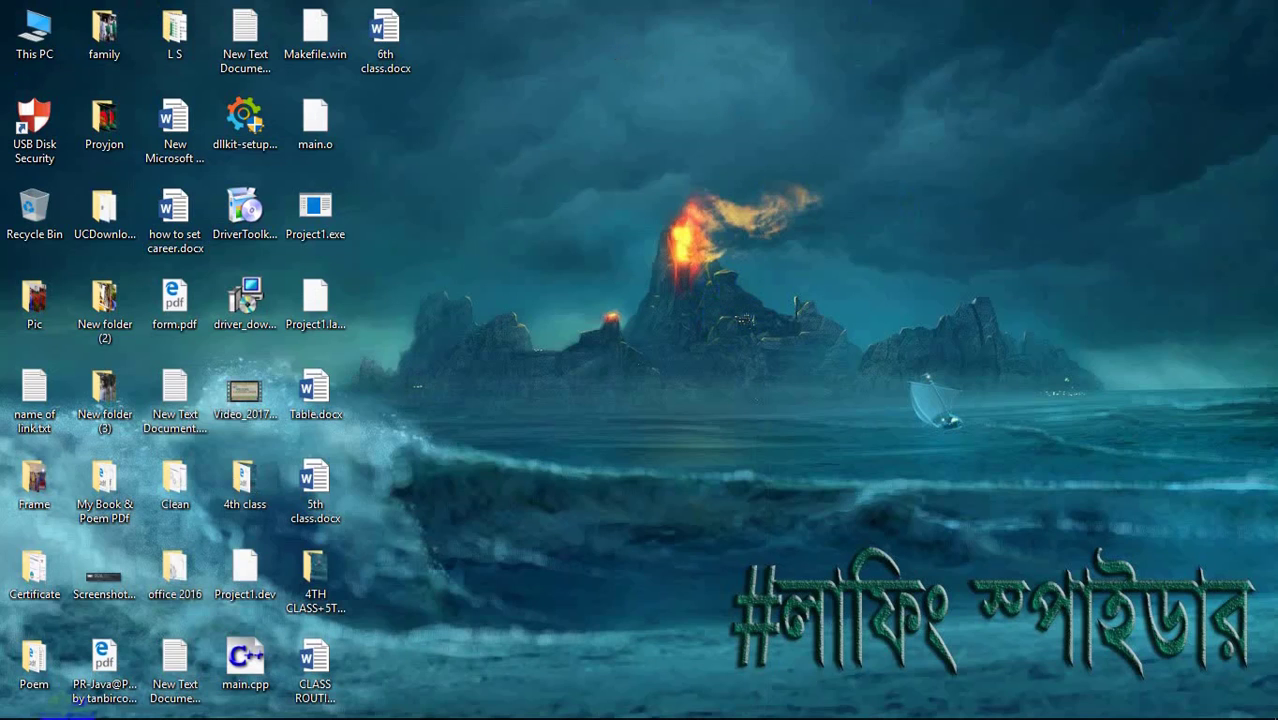
Step: Bring the 6th class document back from the taskbar and dismiss its Package error
mouse_move(528, 668)
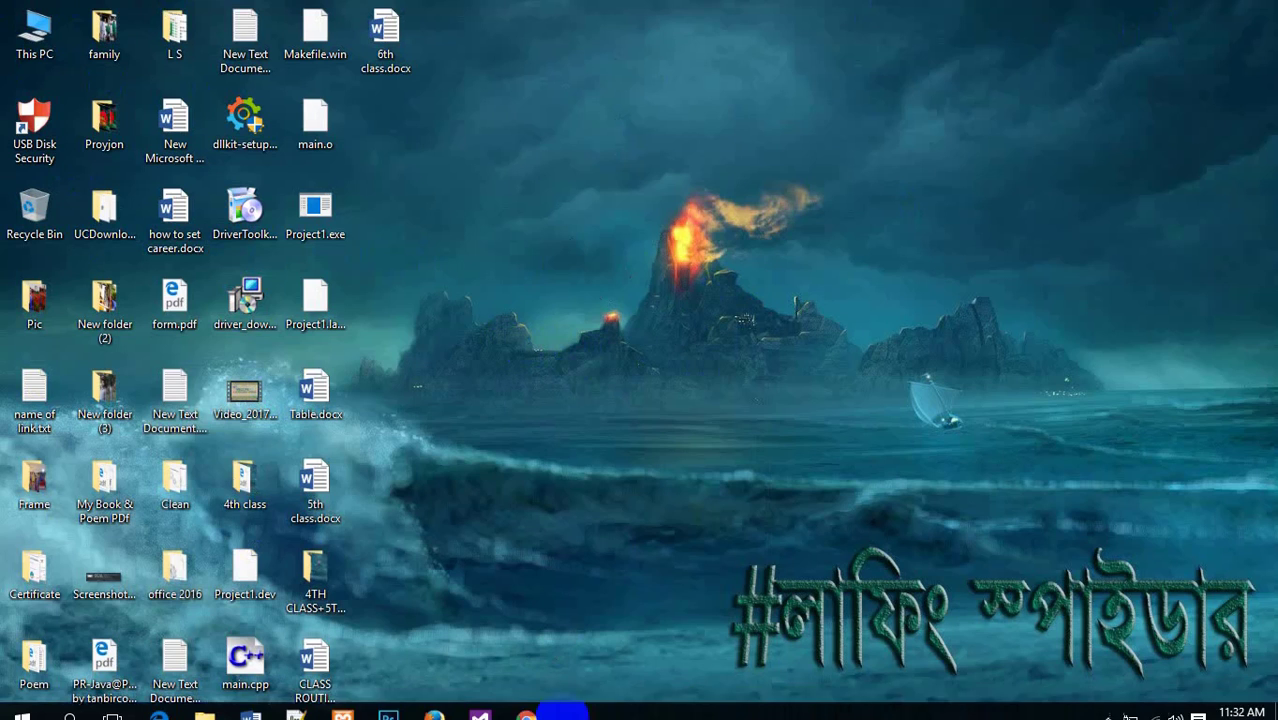
mouse_move(250, 700)
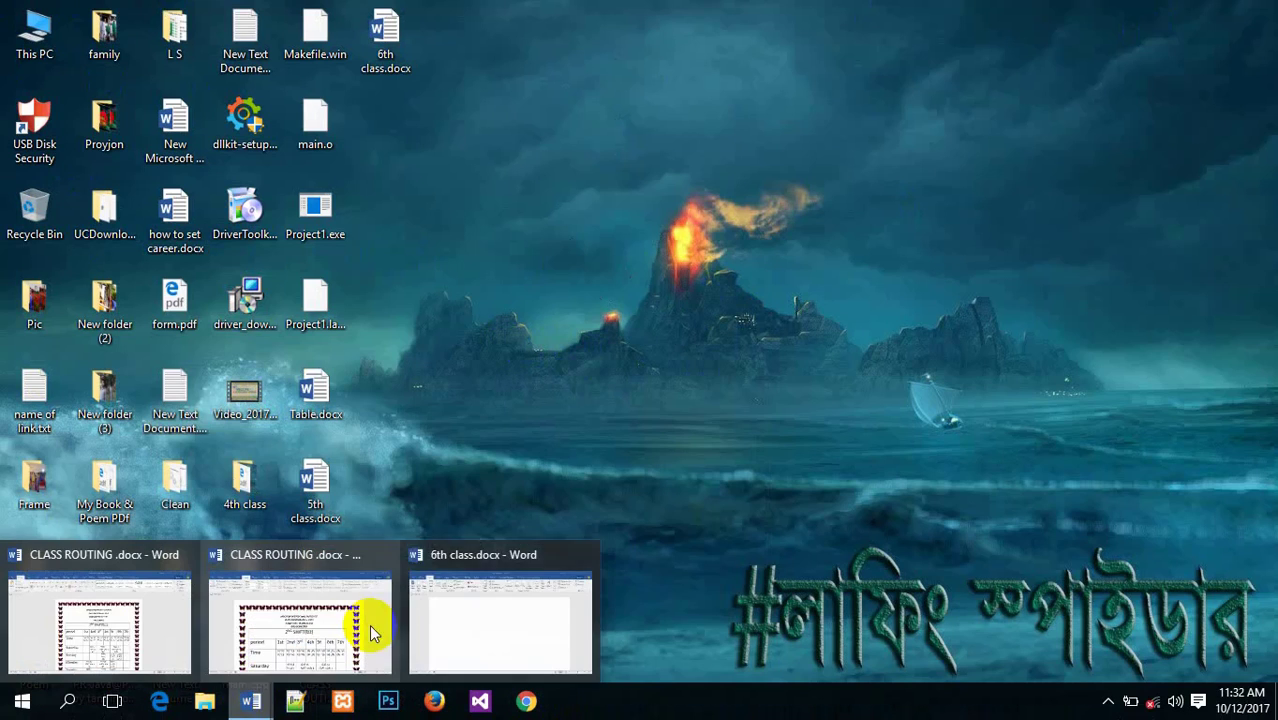
left_click(457, 638)
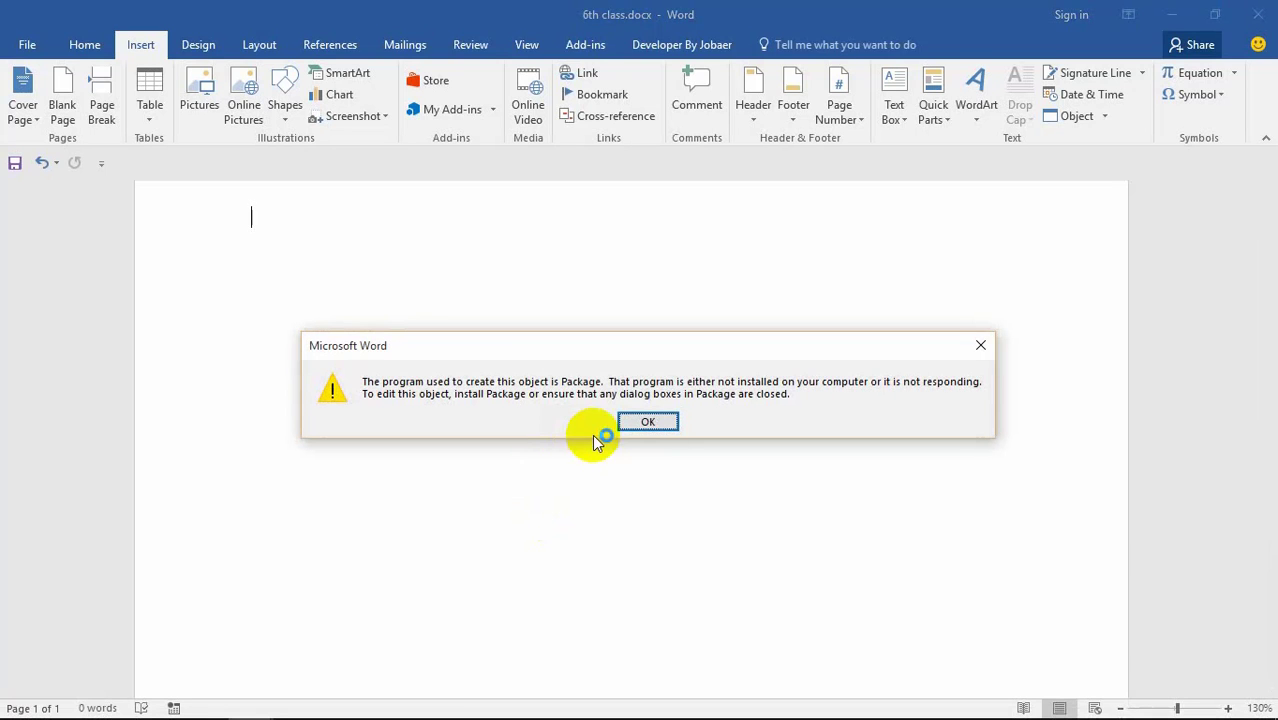
left_click(628, 423)
Step: Close Word and the old folder window, then reopen This PC > Pictures > Screenshots
left_click(1257, 14)
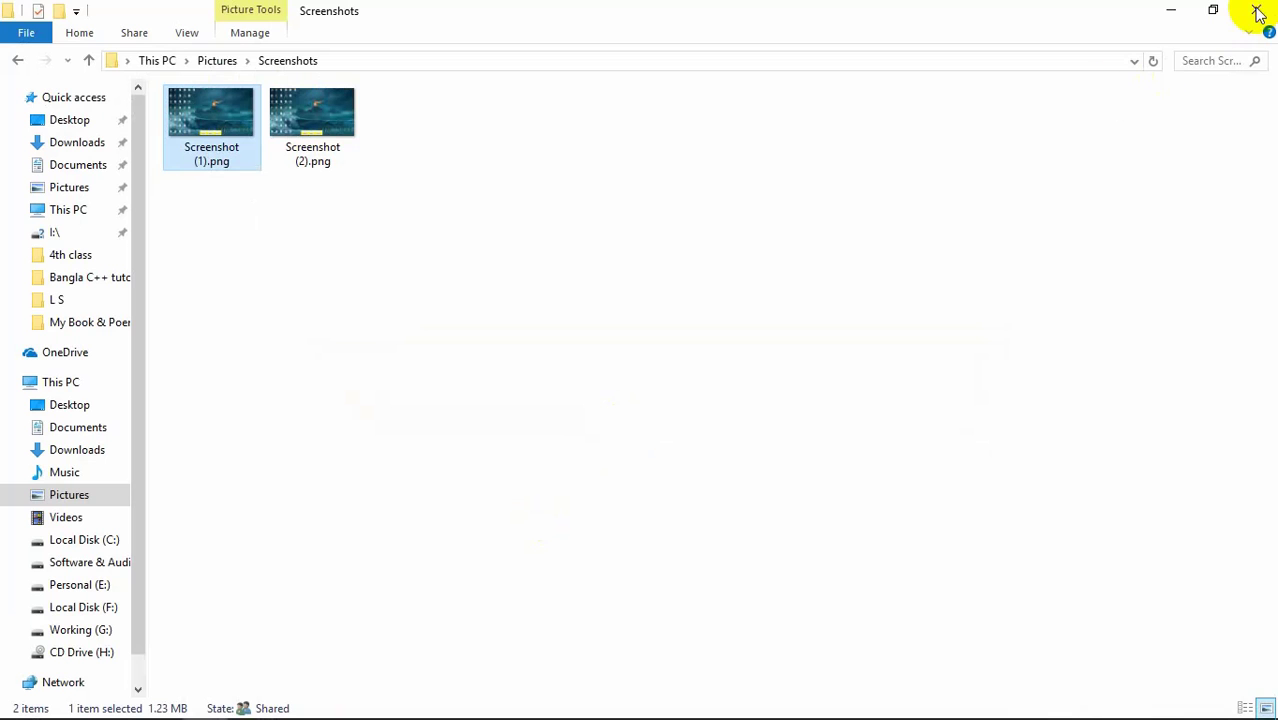
left_click(1257, 16)
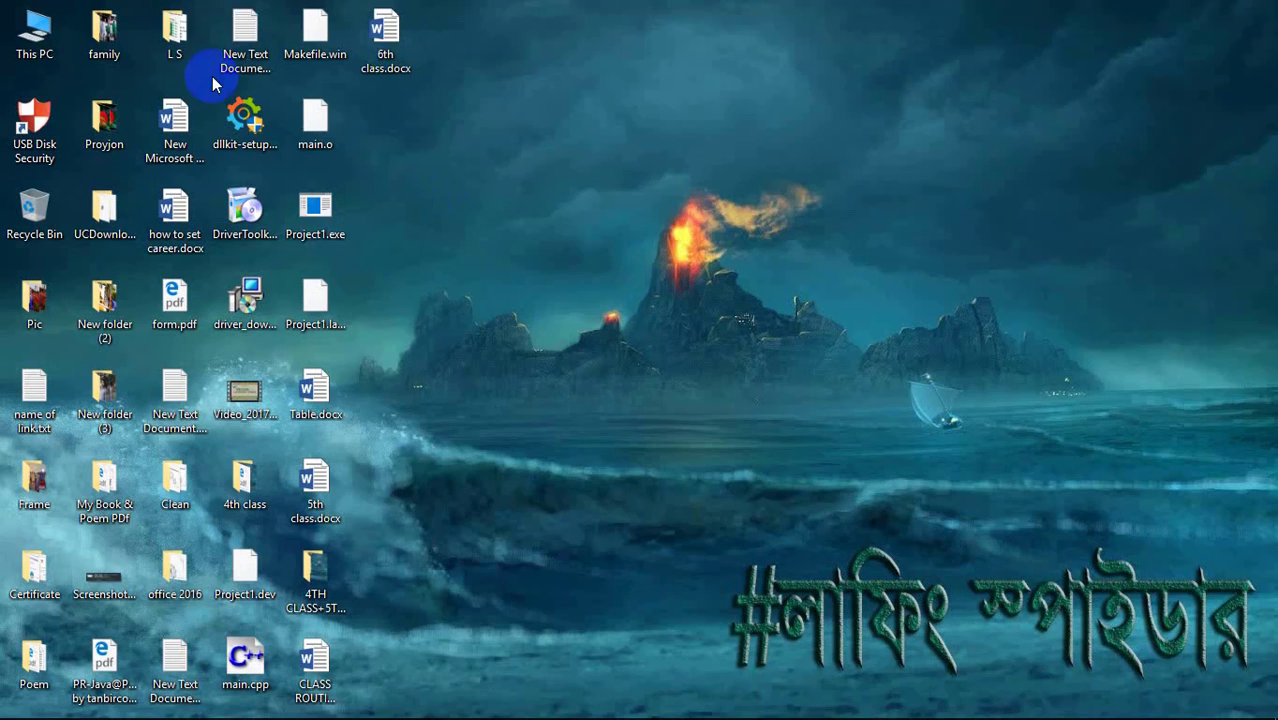
double_click(38, 50)
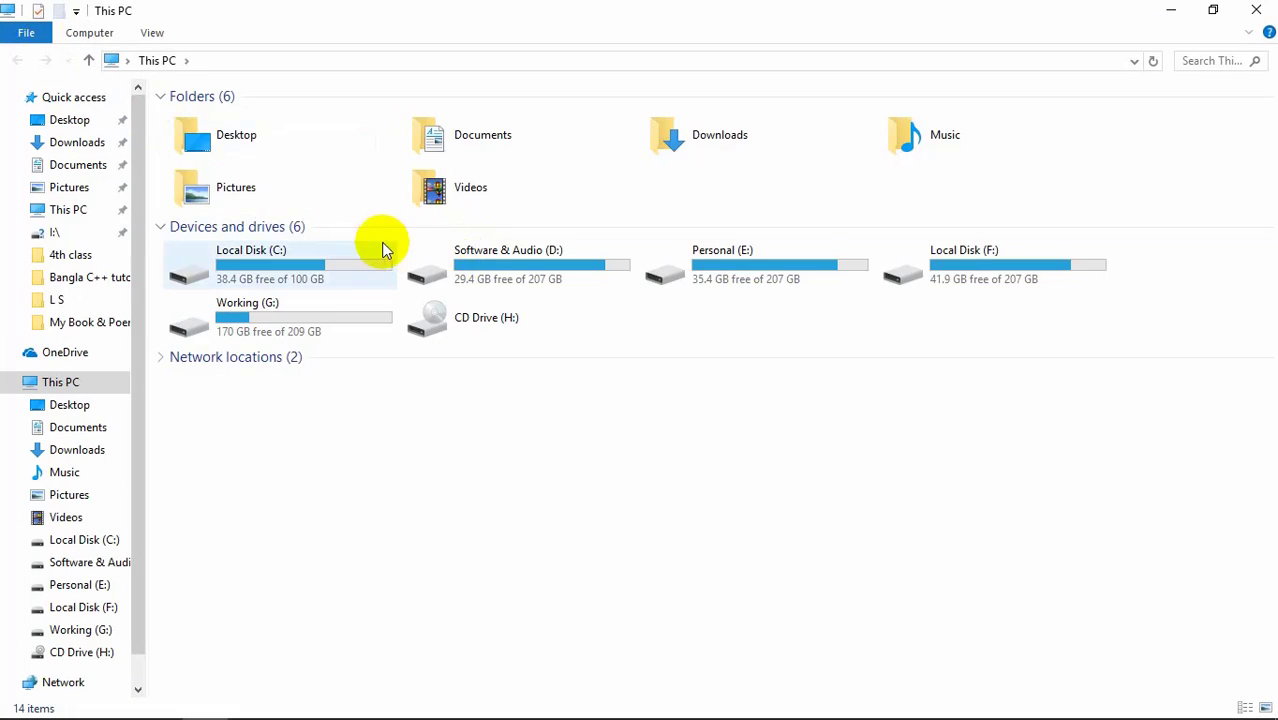
double_click(260, 180)
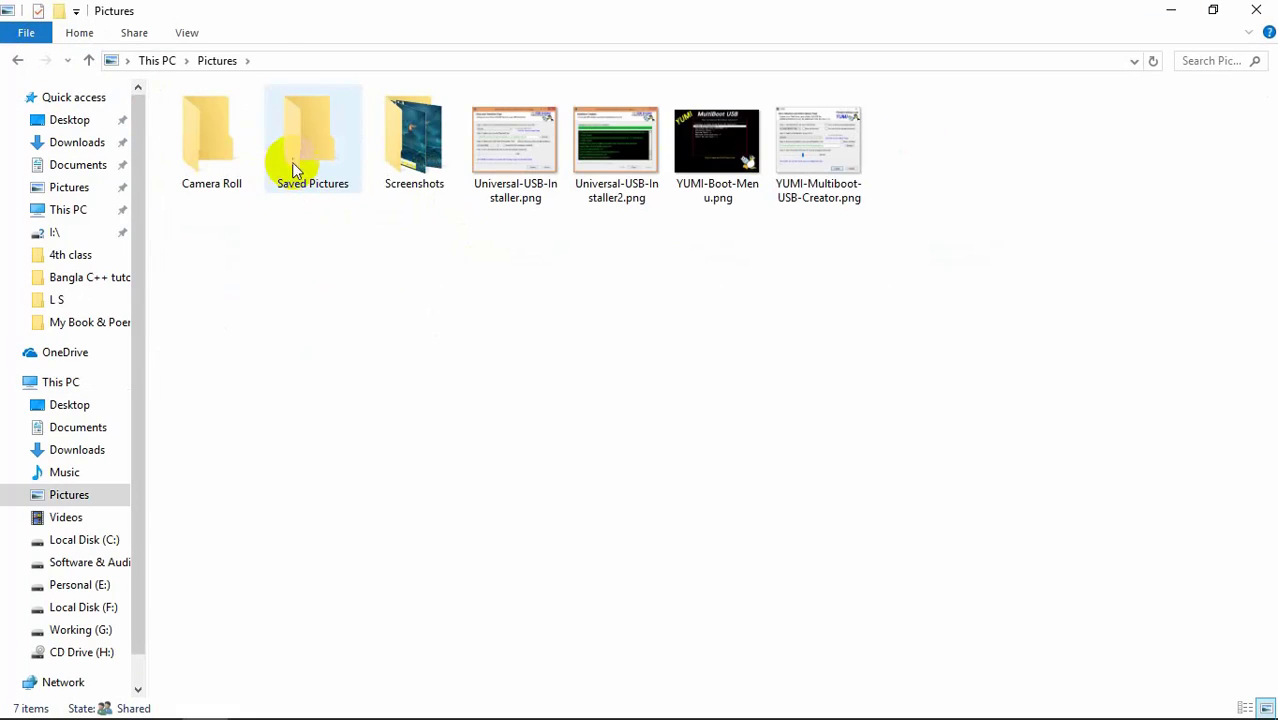
left_click(300, 171)
double_click(390, 170)
Step: View Screenshot (3).png full-size, then close the image viewer and File Explorer
double_click(414, 135)
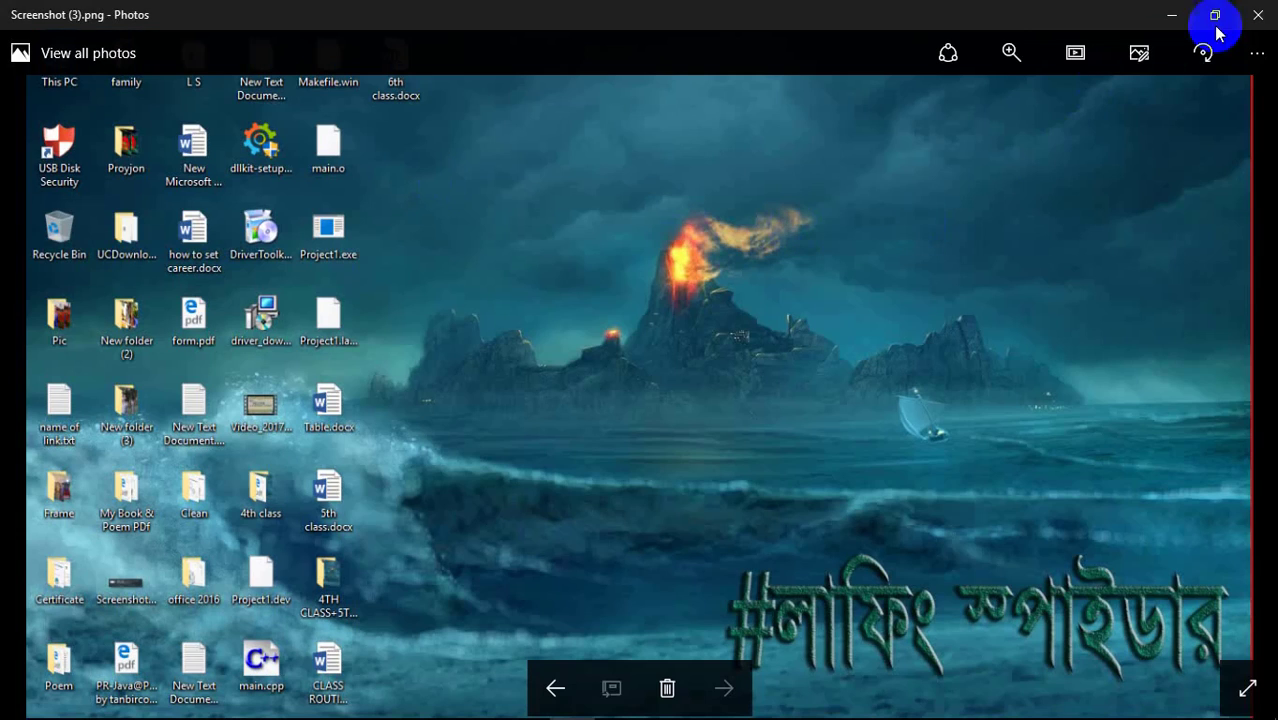
left_click(1258, 15)
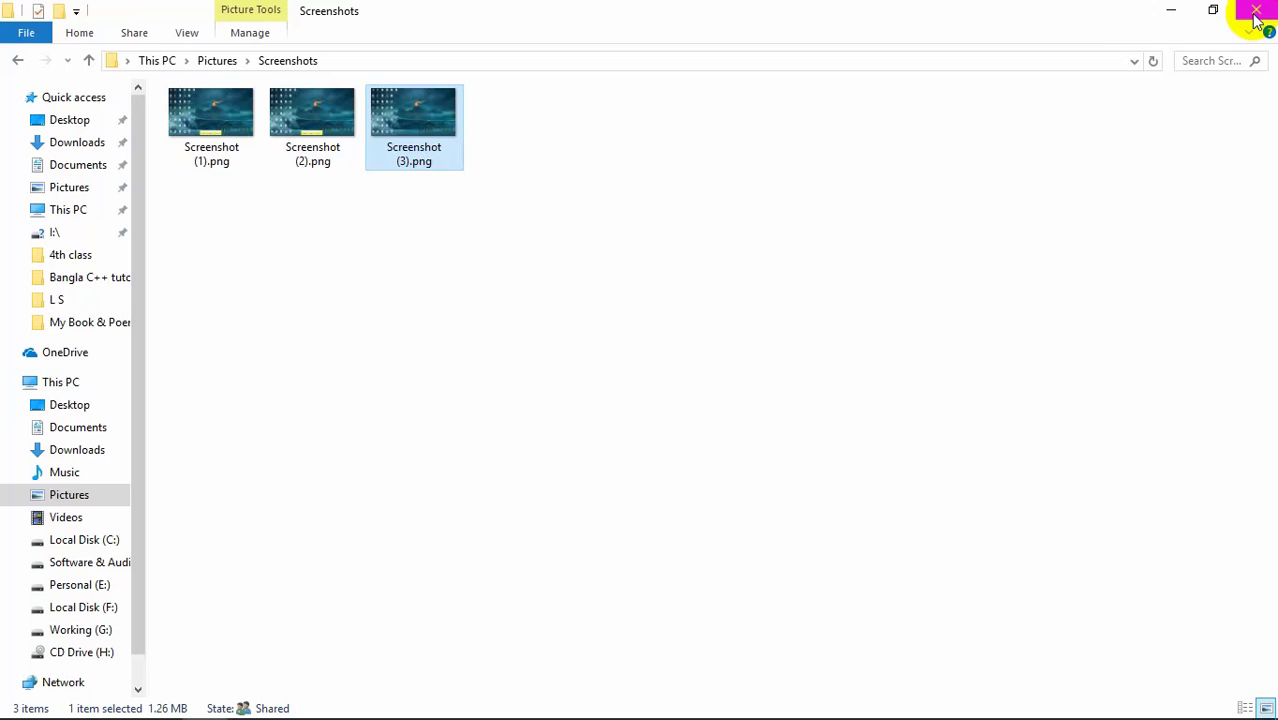
left_click(1262, 11)
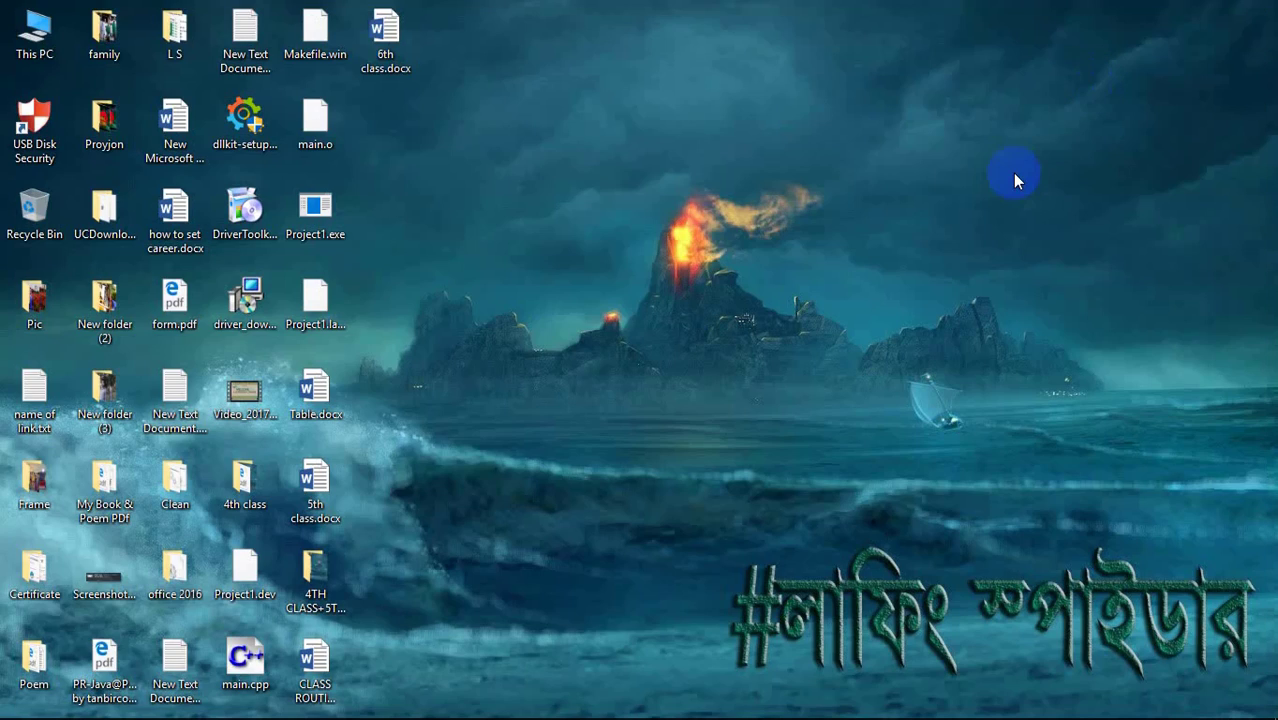
left_click_drag(448, 148, 1218, 665)
left_click_drag(716, 484, 1264, 712)
Step: Clip the desktop watermark text into the 6th class document, then delete that clipping
mouse_move(300, 715)
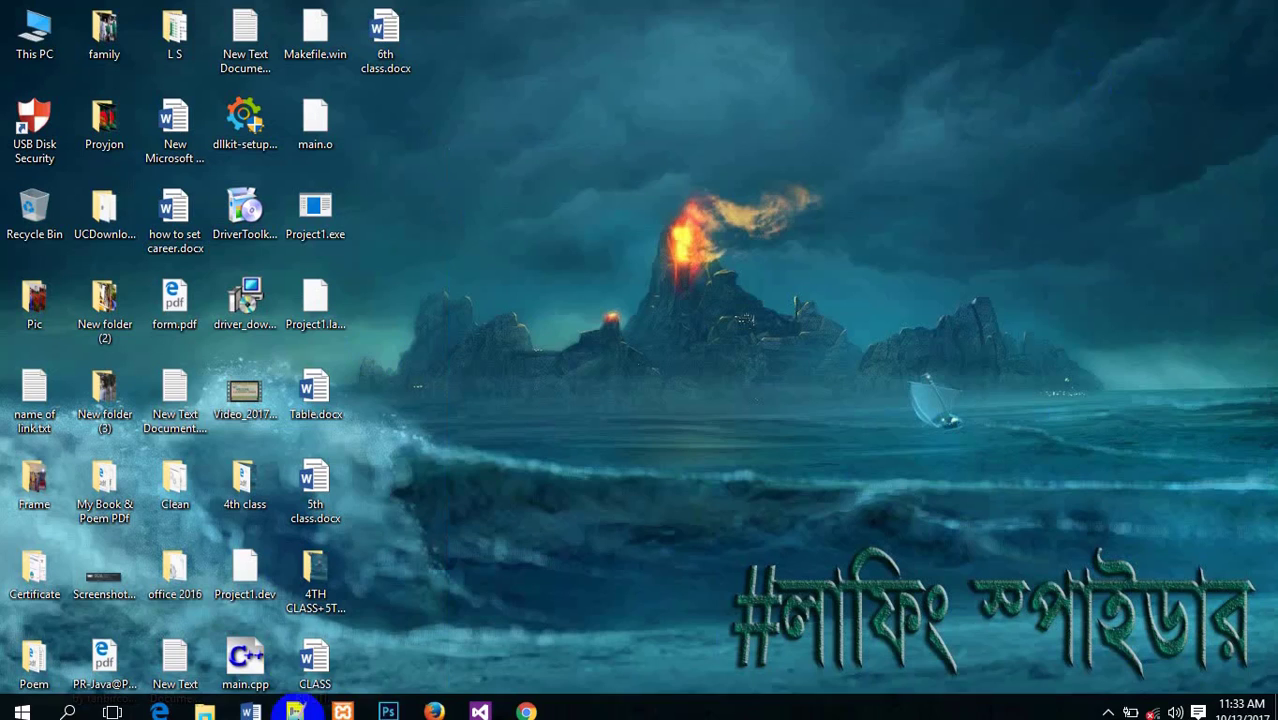
mouse_move(251, 701)
left_click(512, 651)
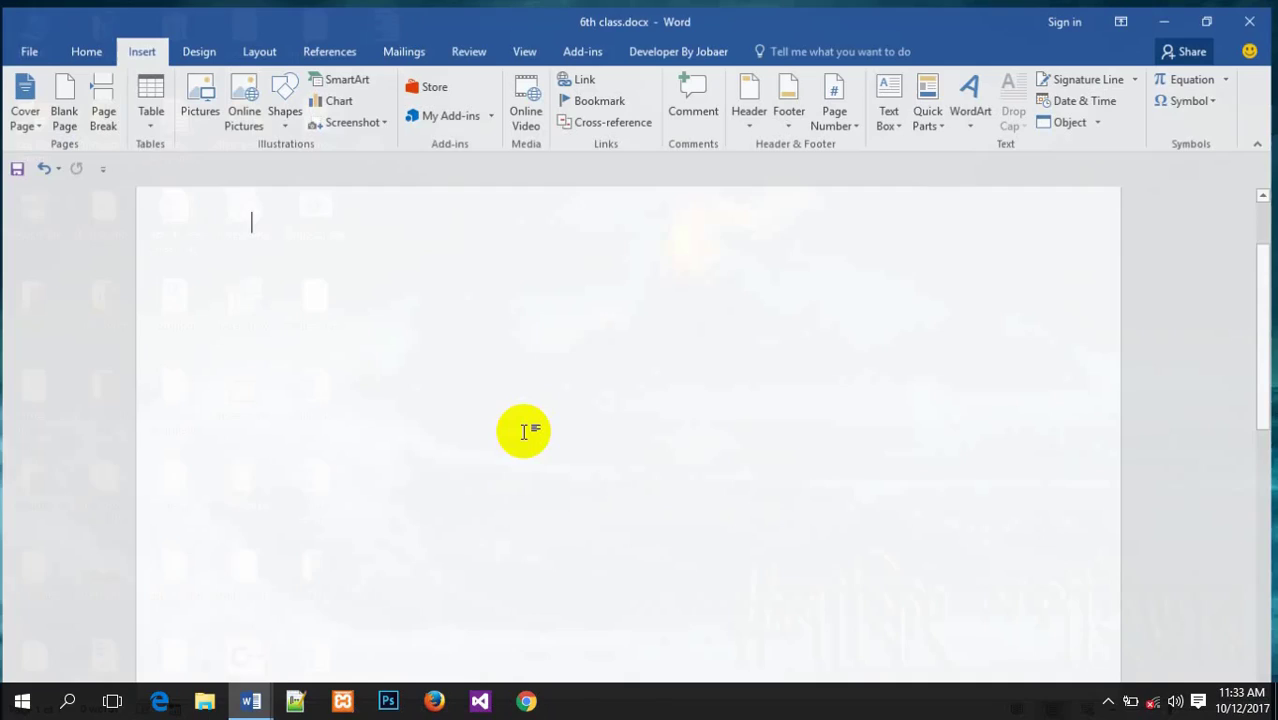
left_click(405, 141)
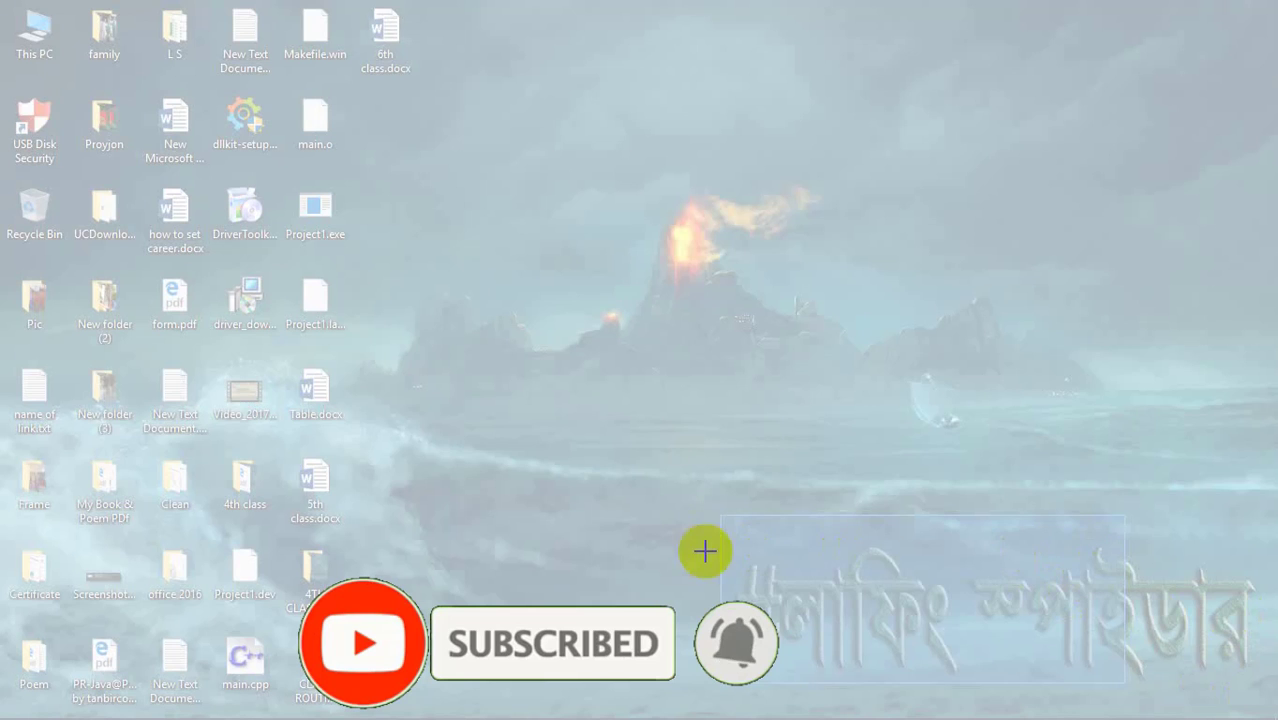
left_click_drag(720, 549, 1270, 714)
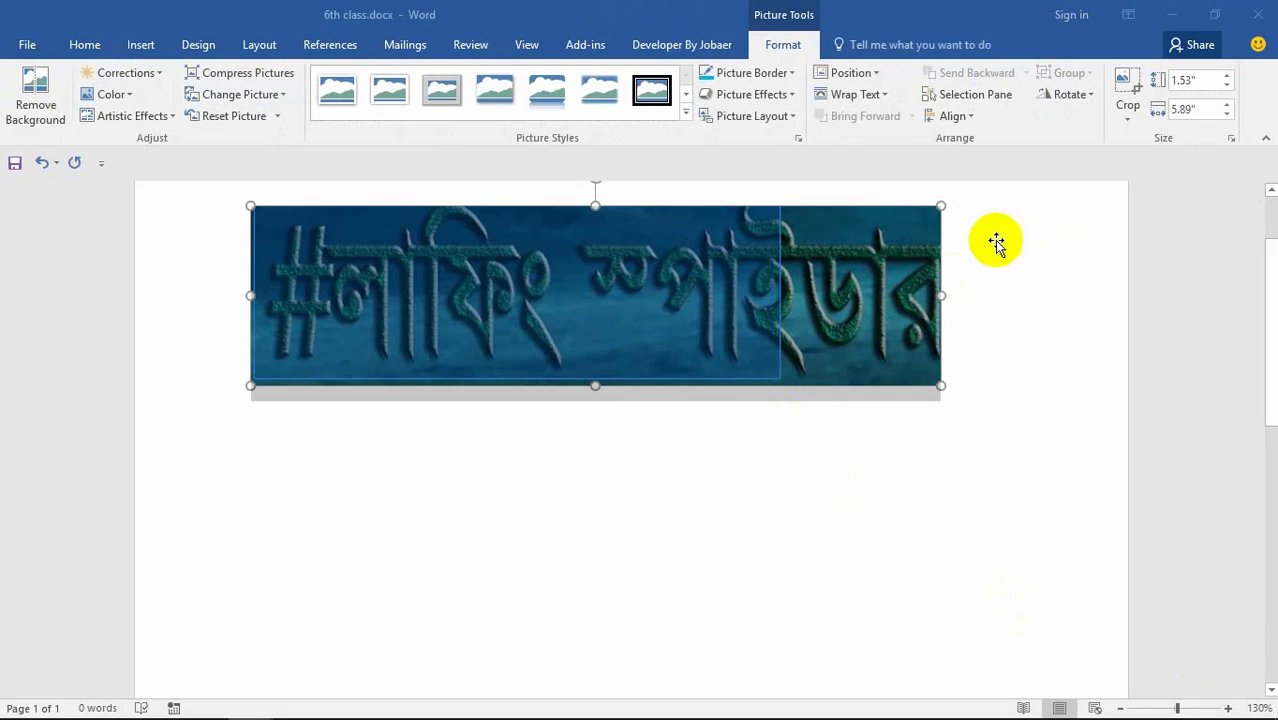
key("Delete")
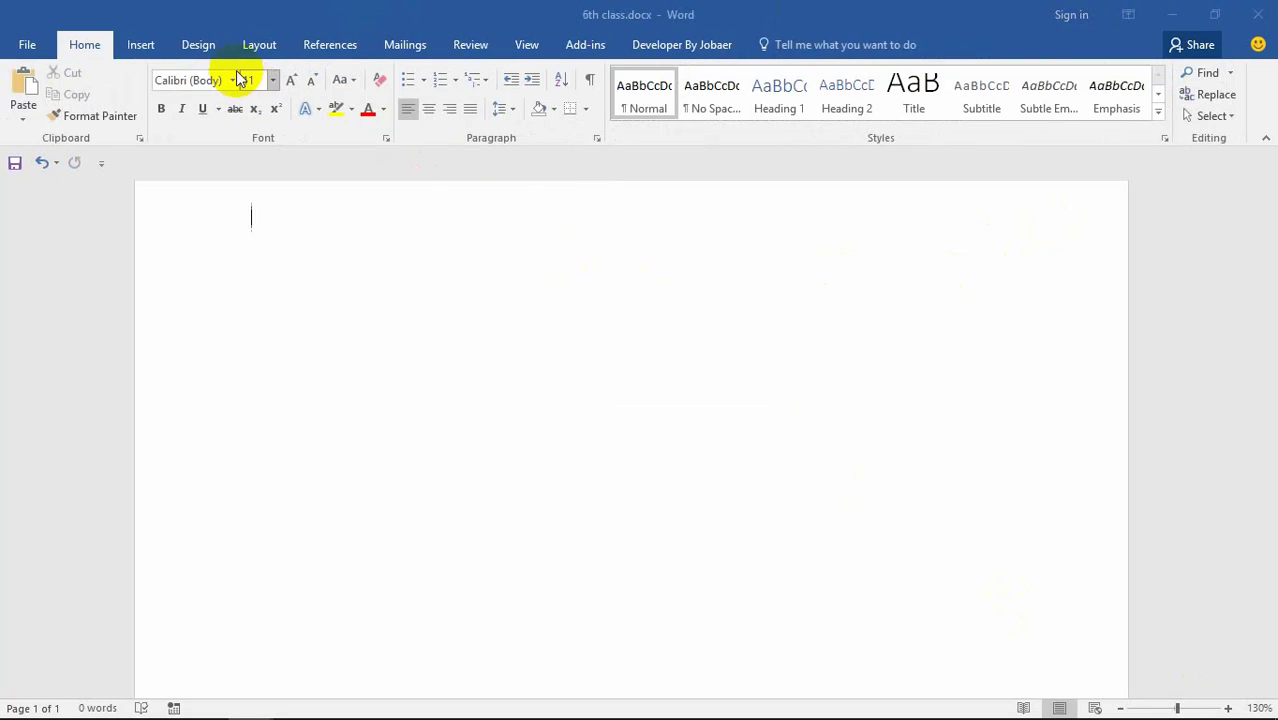
Step: Insert a Screen Clipping of the Bengali lettering over the waves as a 2.48 x 6.5 inch picture
left_click(141, 44)
left_click(383, 117)
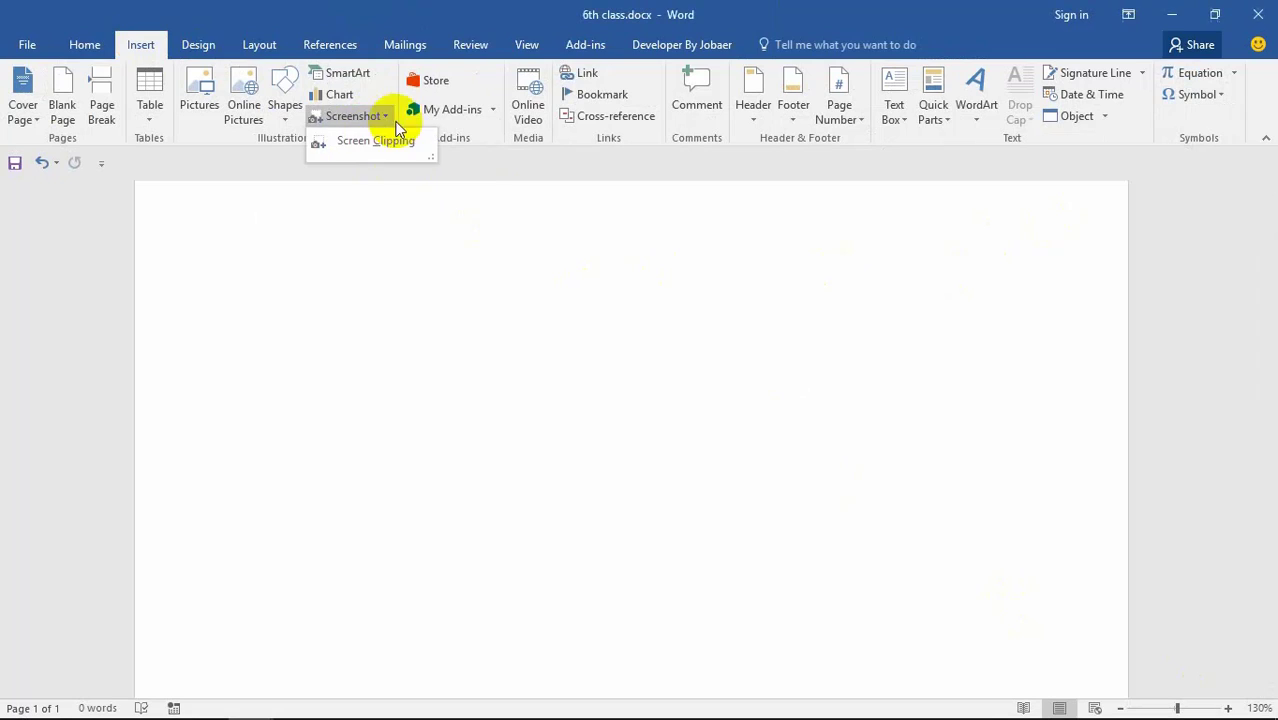
left_click(375, 141)
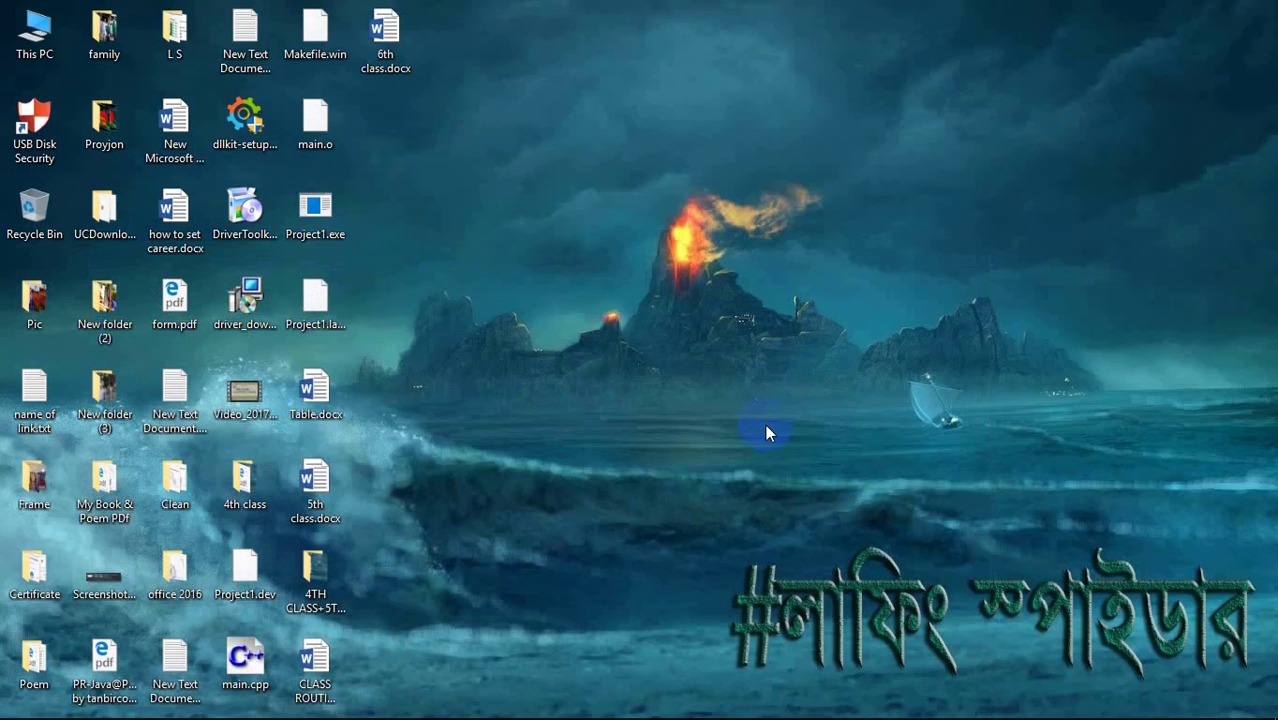
left_click_drag(673, 485, 1274, 716)
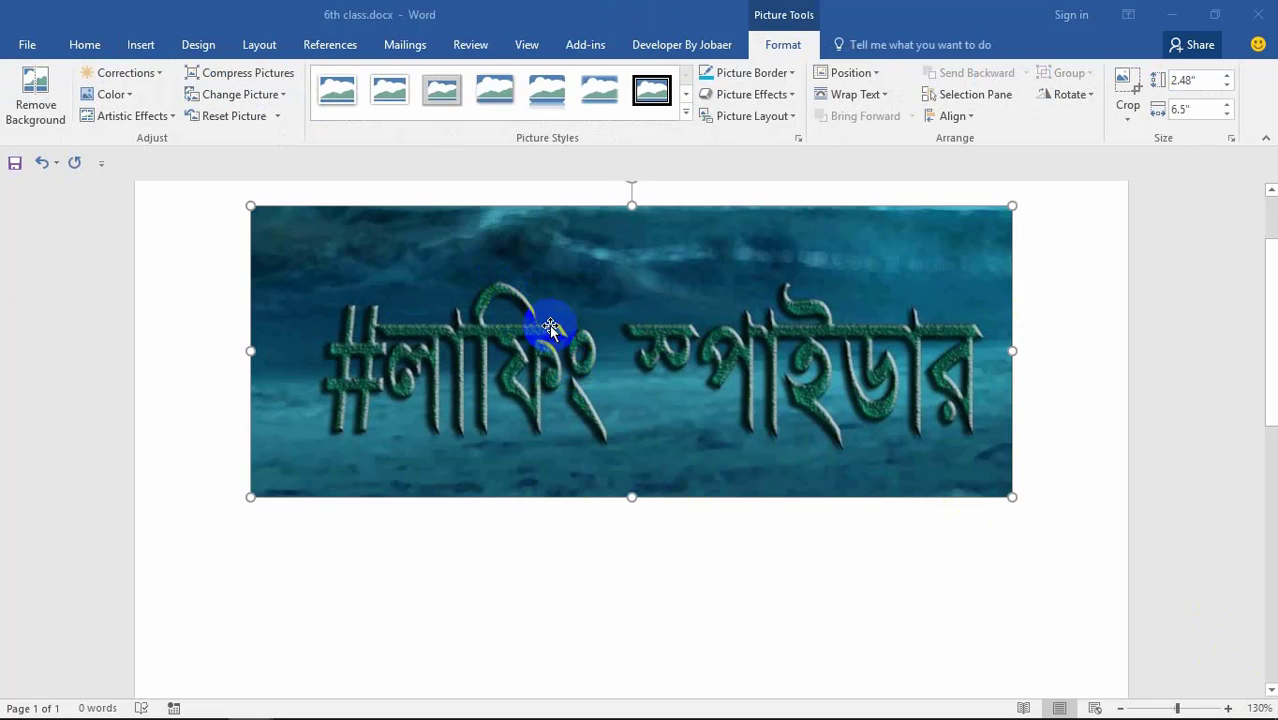
Step: Try a dark picture border and a parallel 3-D rotation on the banner picture
left_click(749, 72)
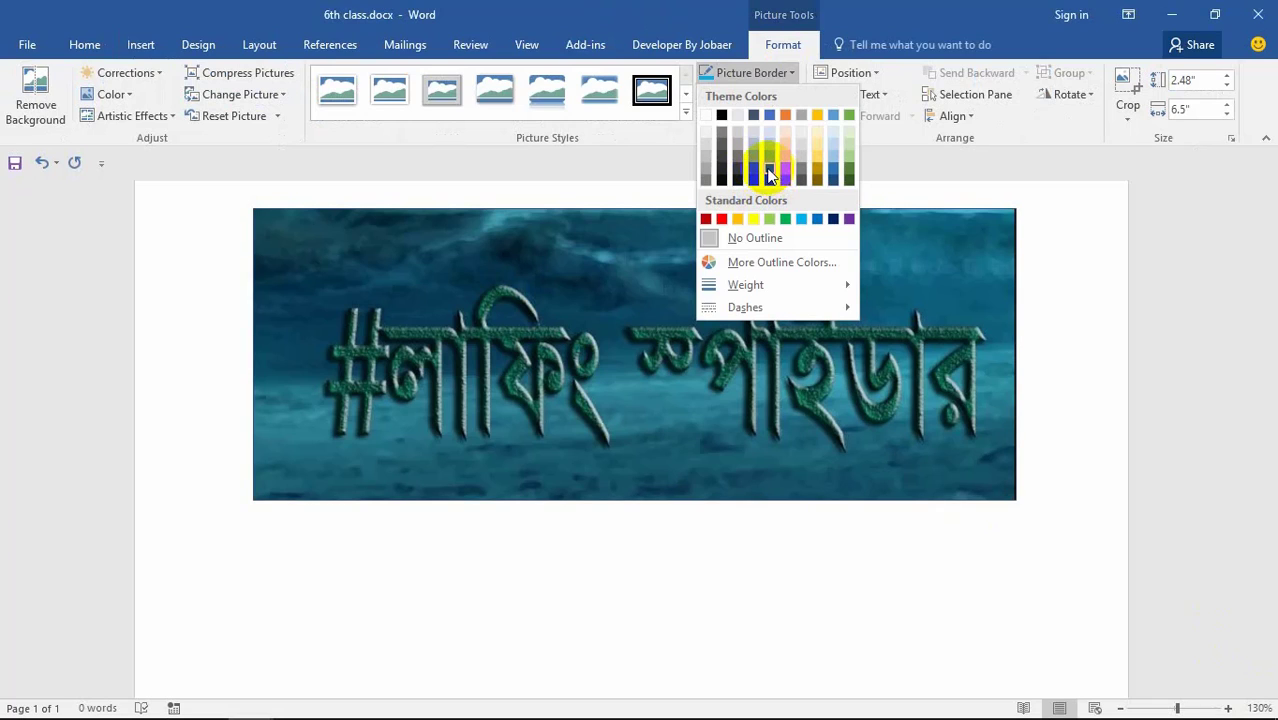
left_click(769, 174)
left_click(765, 94)
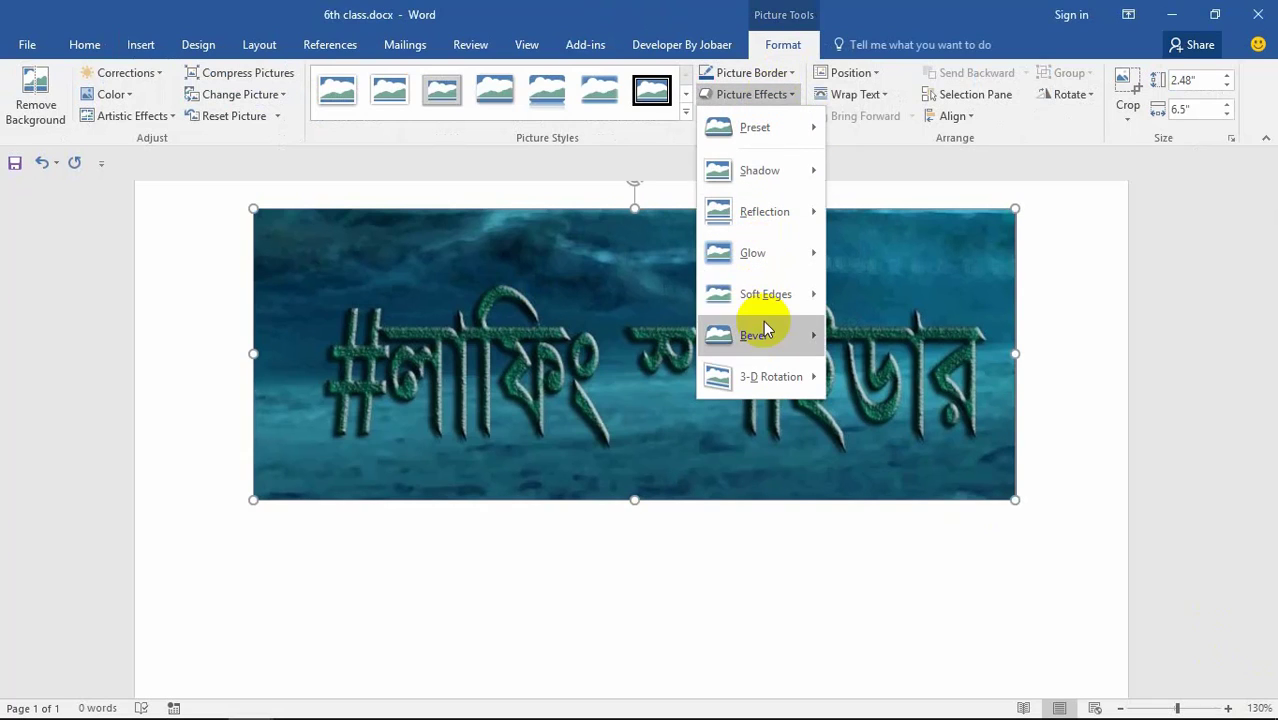
mouse_move(766, 341)
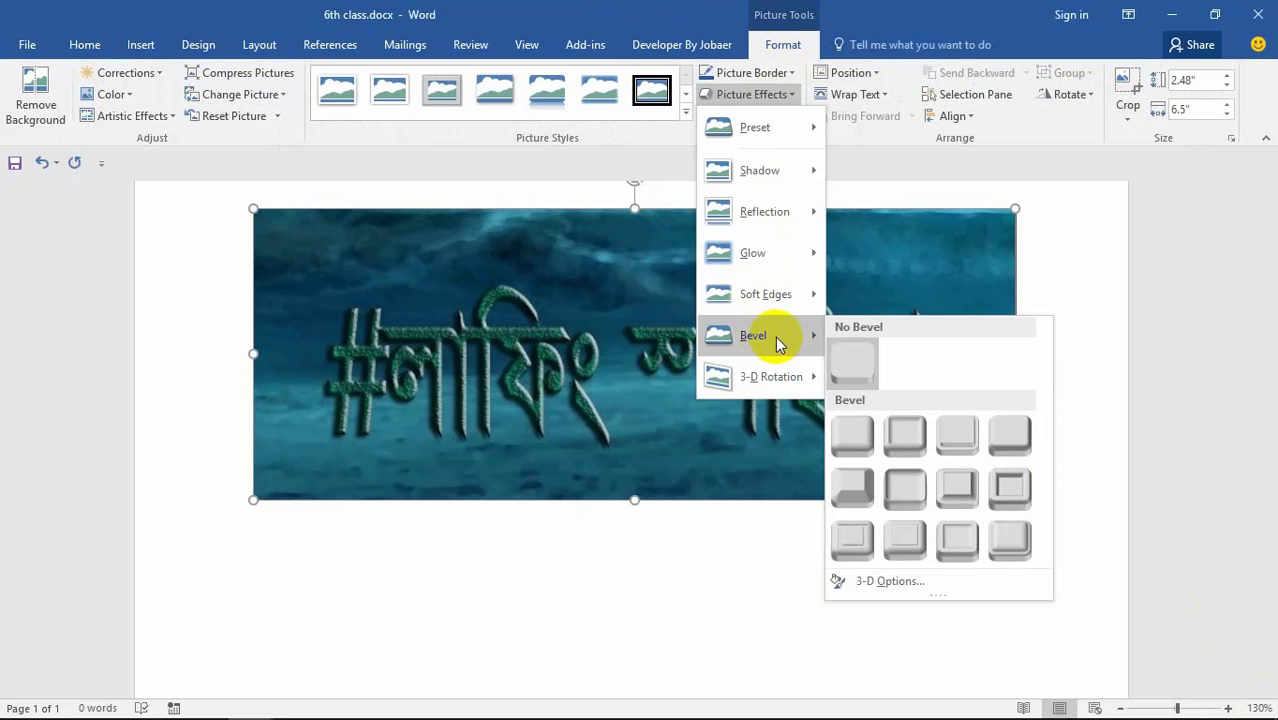
mouse_move(800, 372)
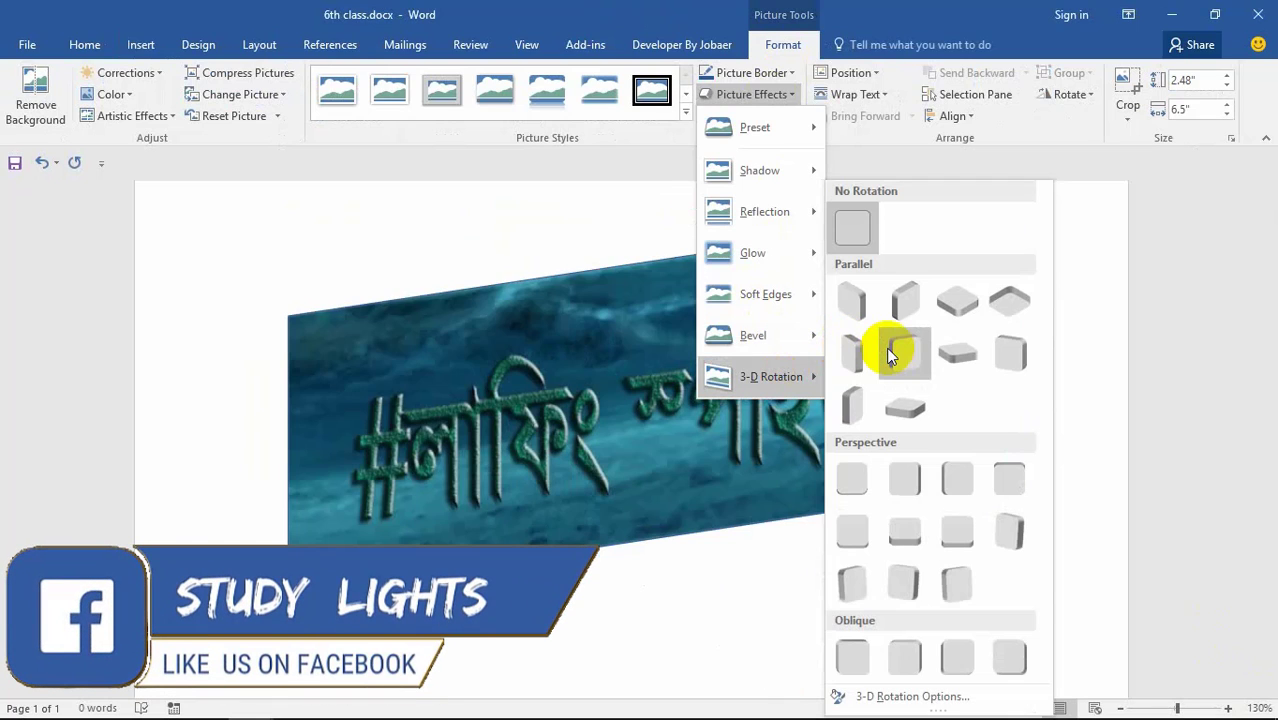
left_click(886, 347)
left_click(752, 116)
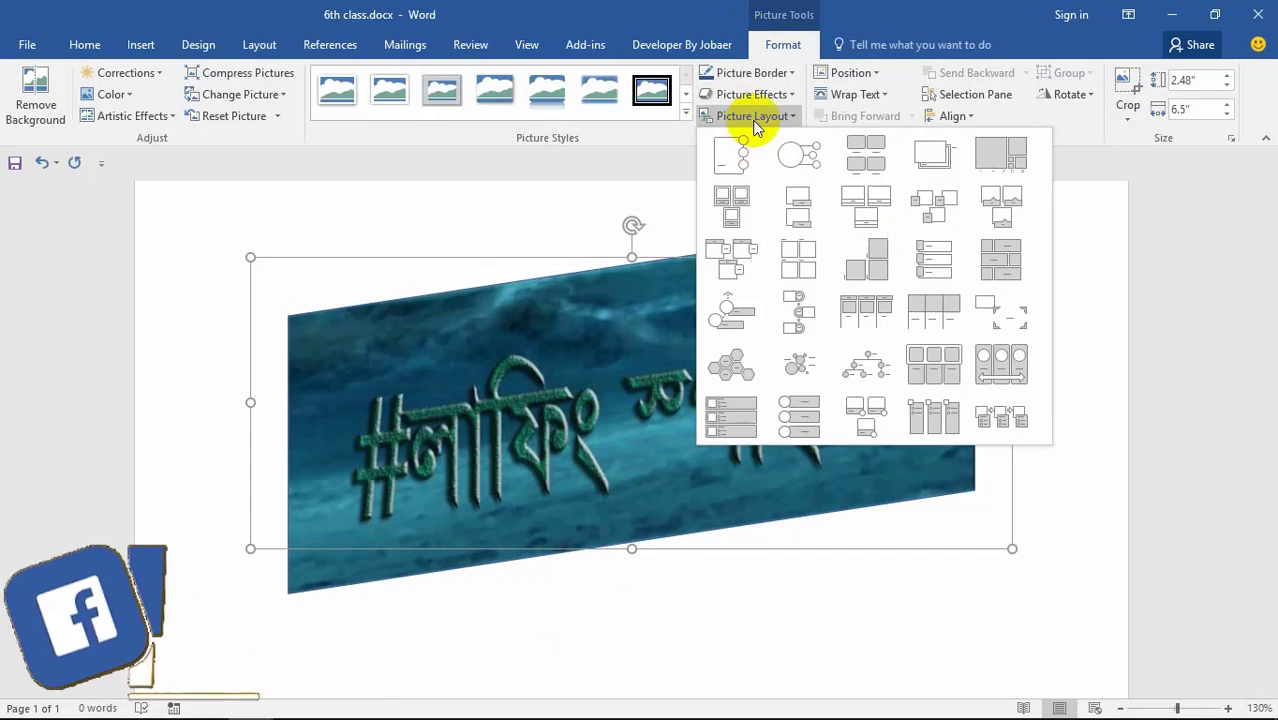
left_click(741, 95)
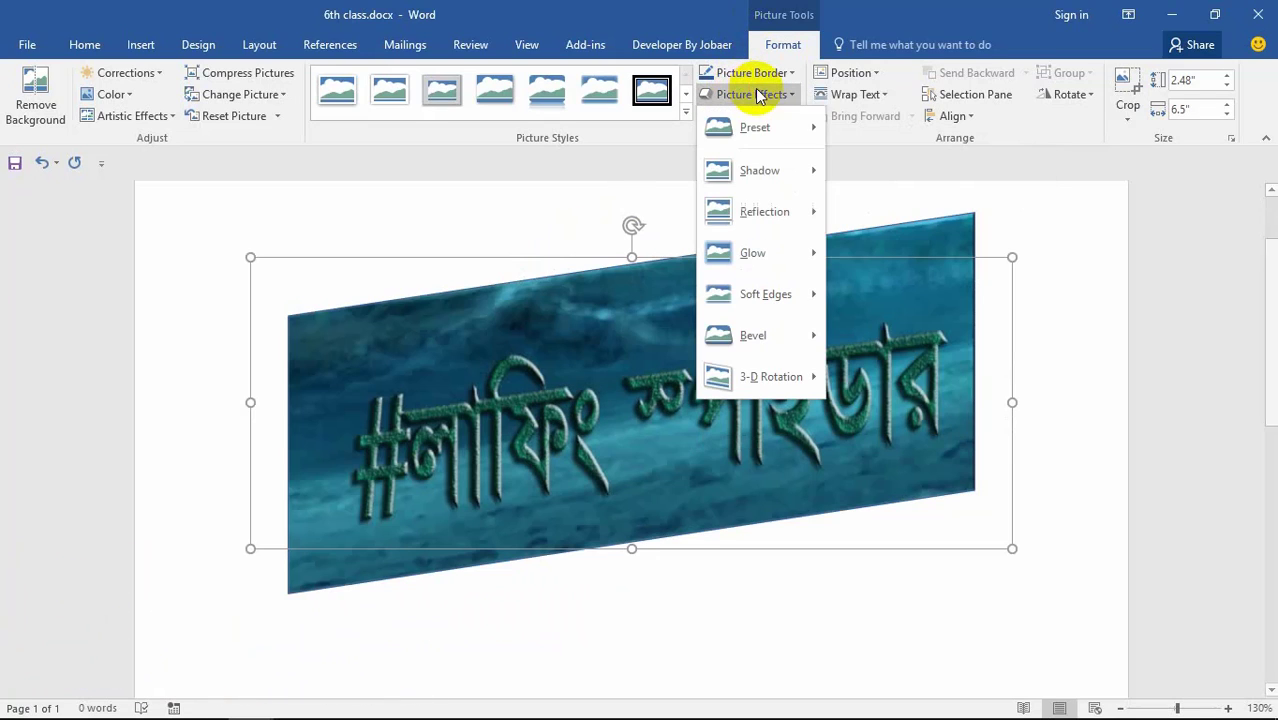
Step: Apply the thick black frame style, recolour its border red, and add an outer shadow
mouse_move(765, 171)
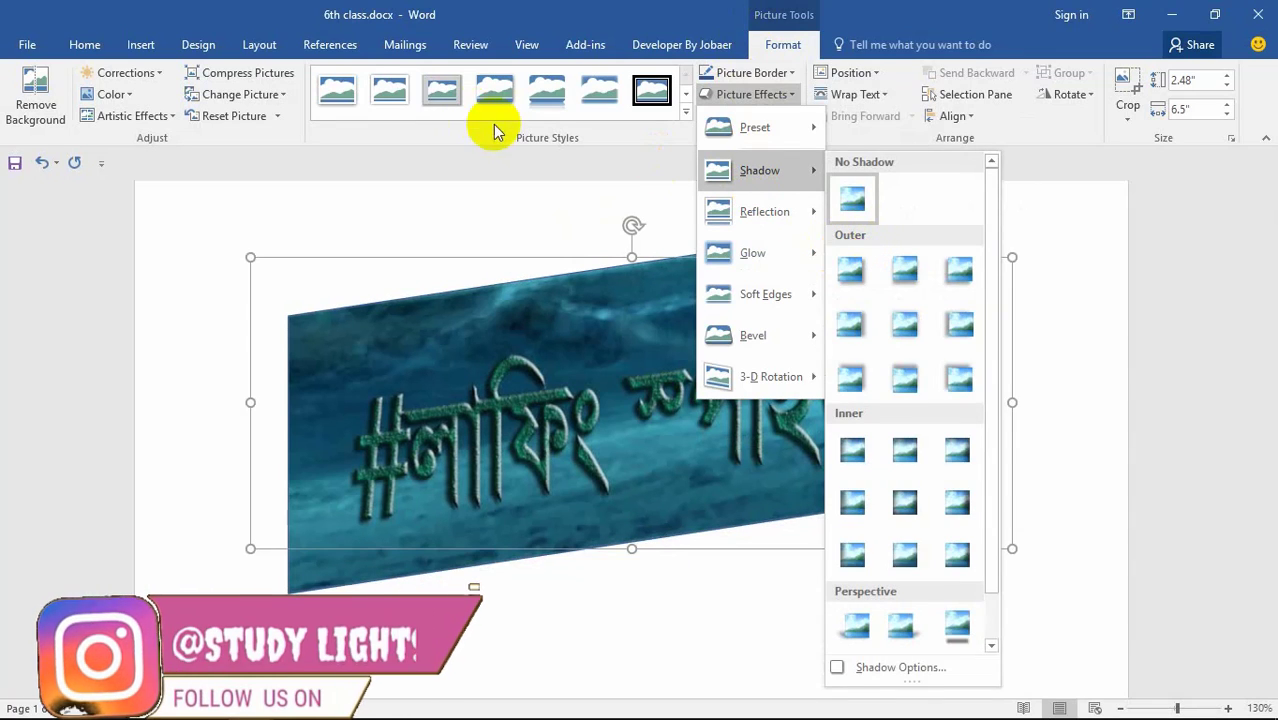
left_click(494, 90)
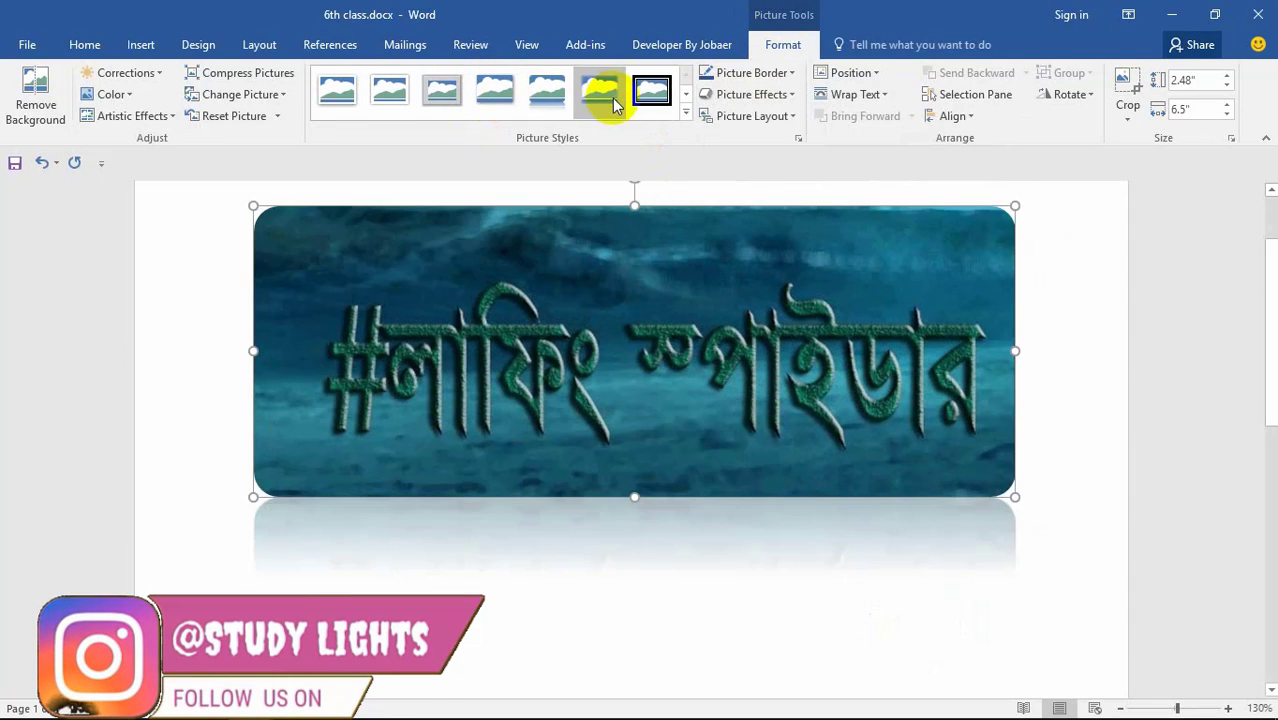
left_click(651, 91)
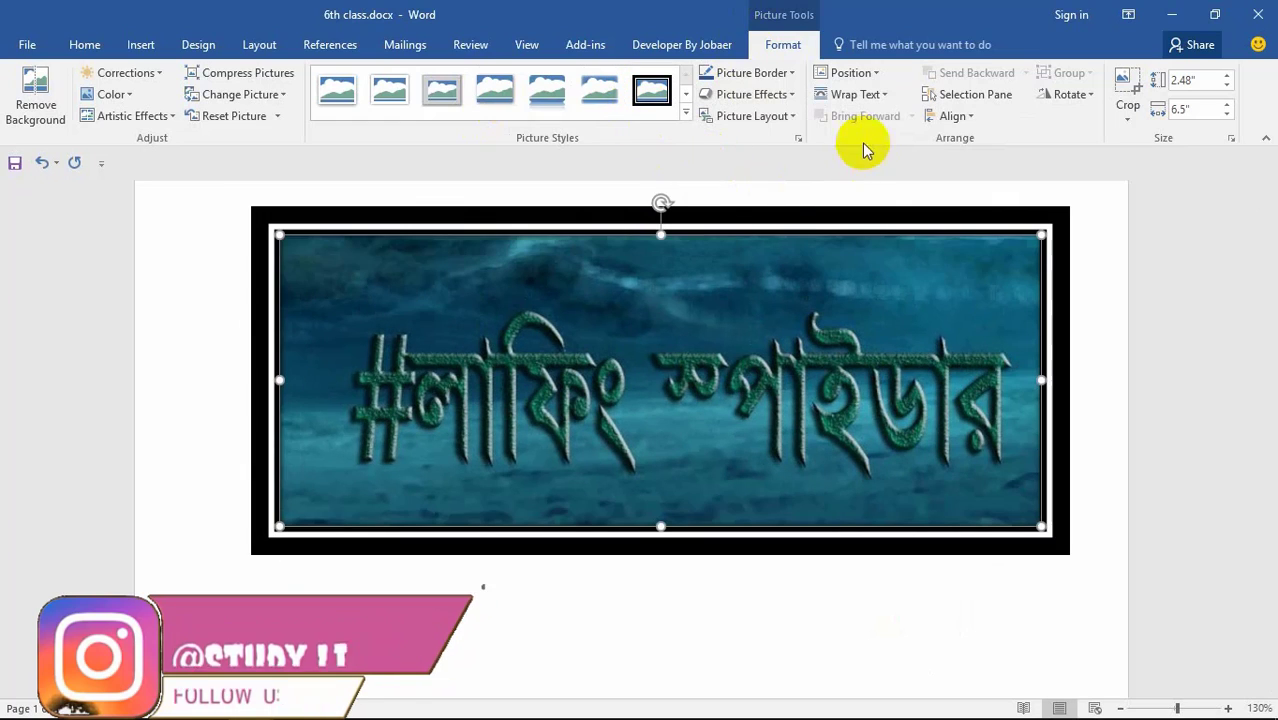
left_click(790, 74)
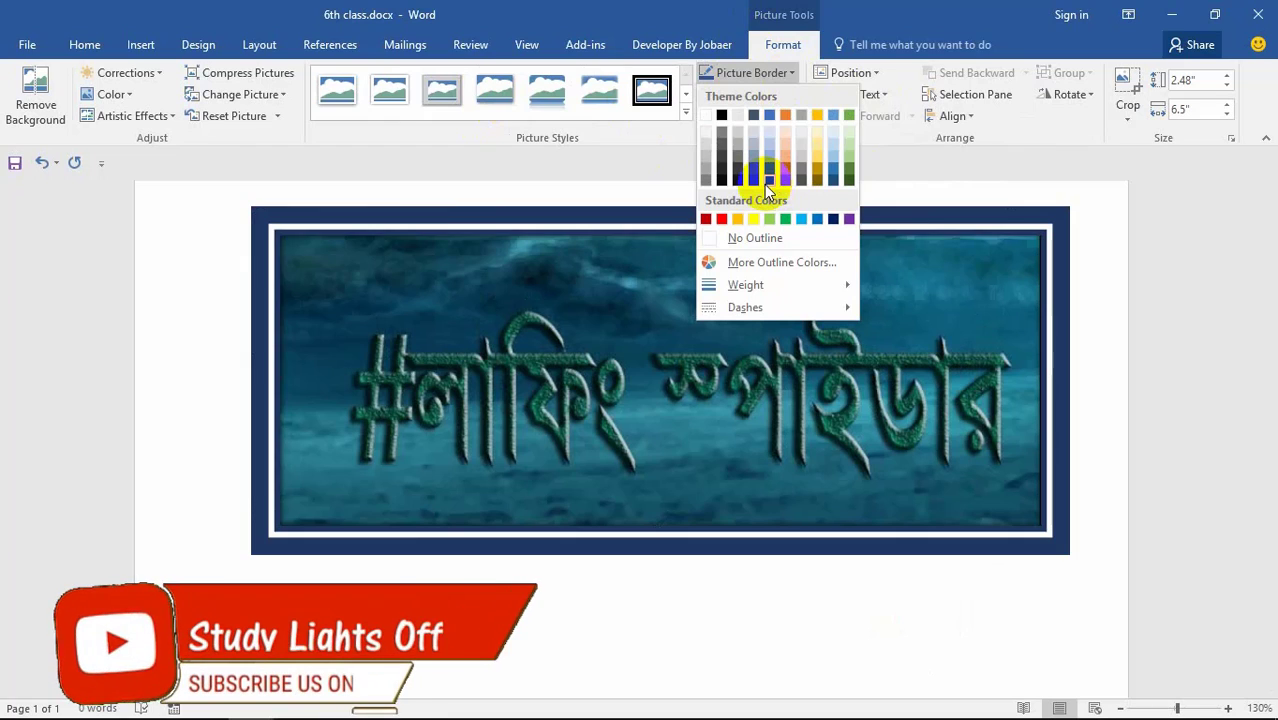
left_click(717, 220)
left_click(776, 96)
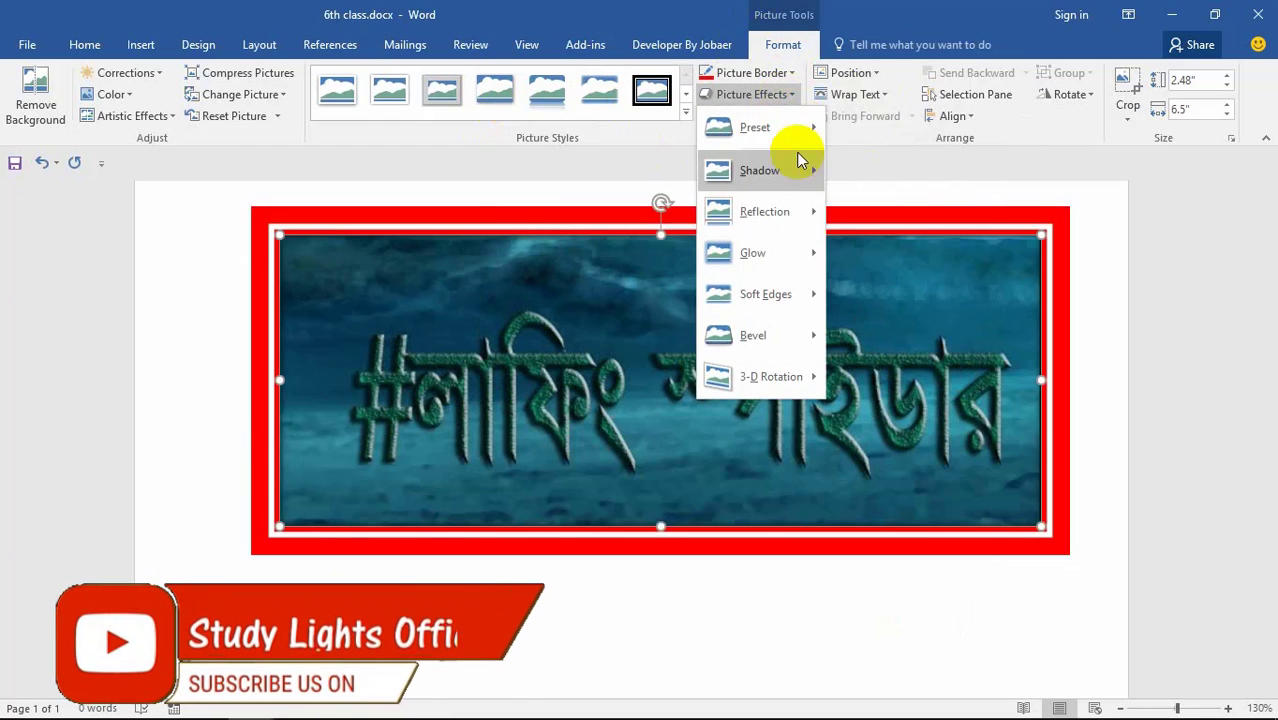
mouse_move(795, 170)
left_click(849, 259)
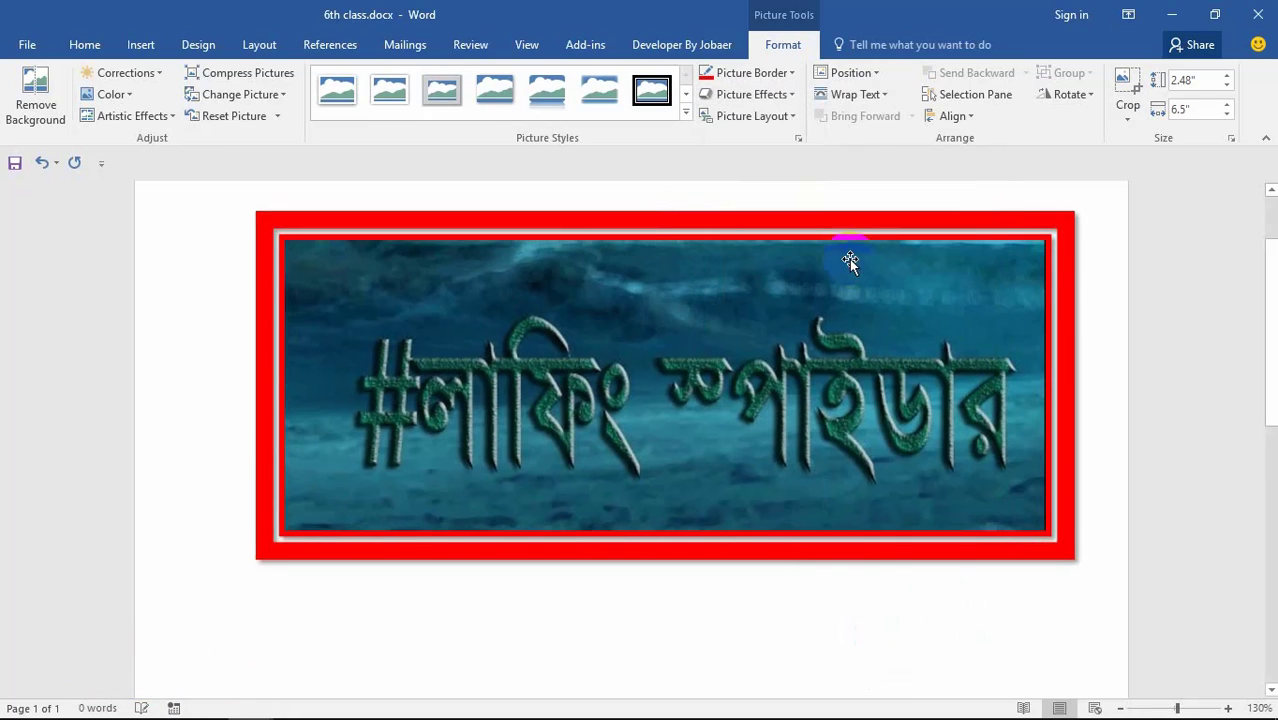
left_click(790, 117)
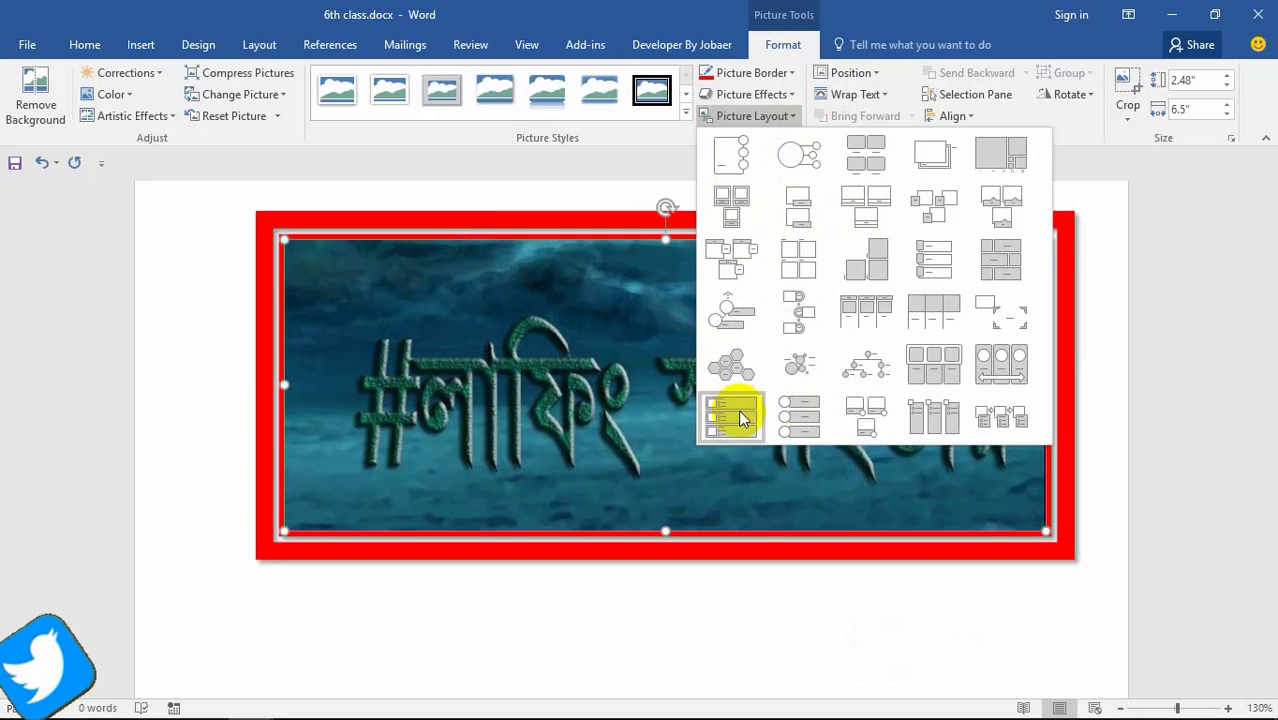
Step: Cancel Compress Pictures and try grayscale and a colour-tone setting on the picture
left_click(536, 173)
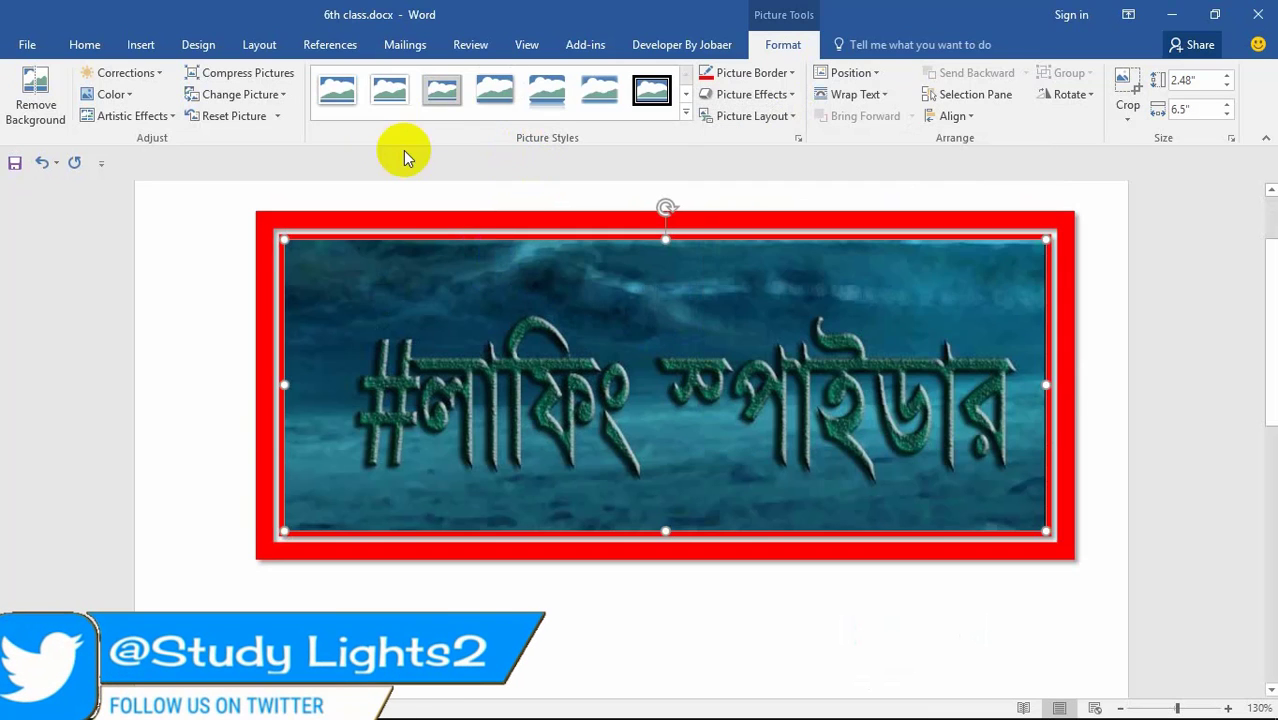
left_click(248, 73)
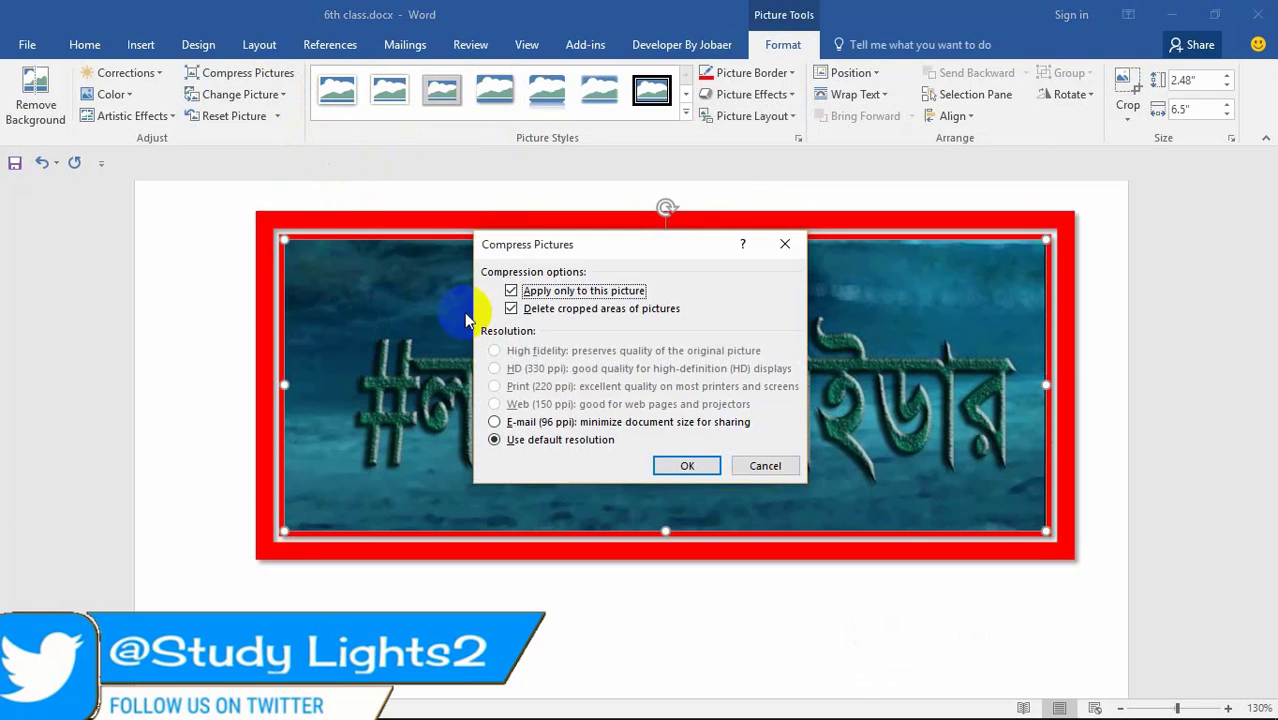
left_click(747, 475)
left_click(113, 94)
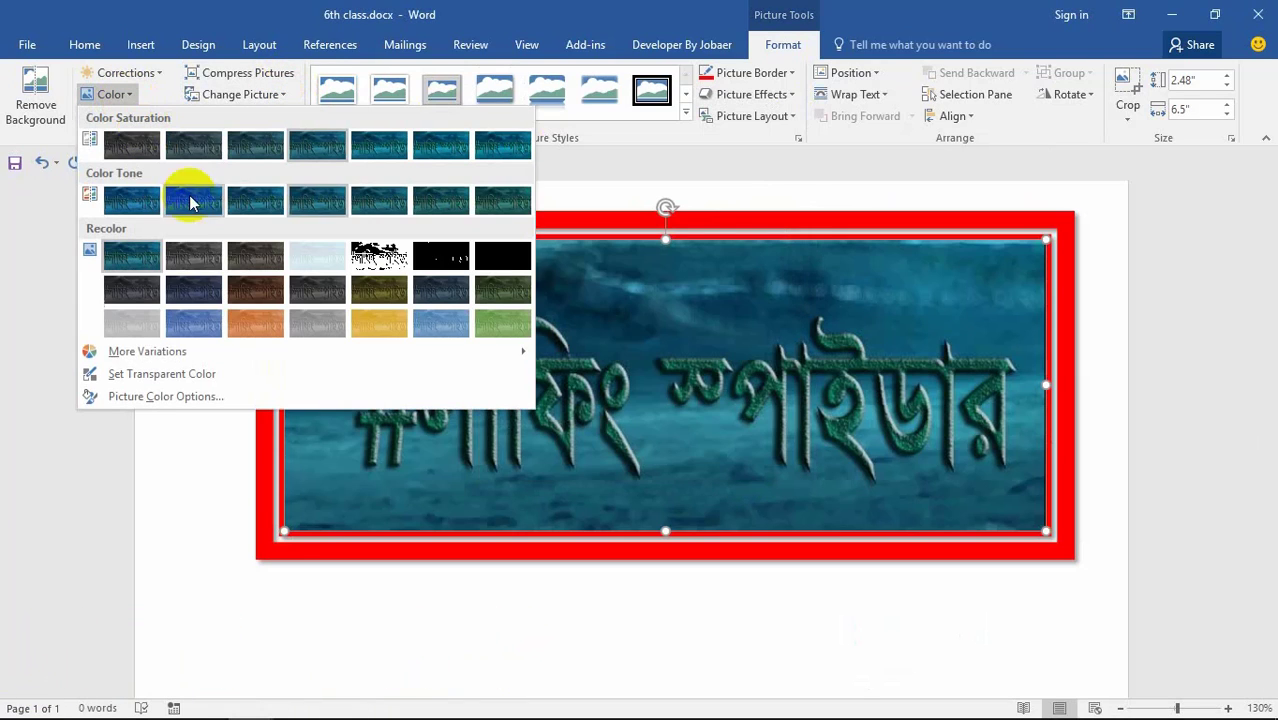
left_click(197, 259)
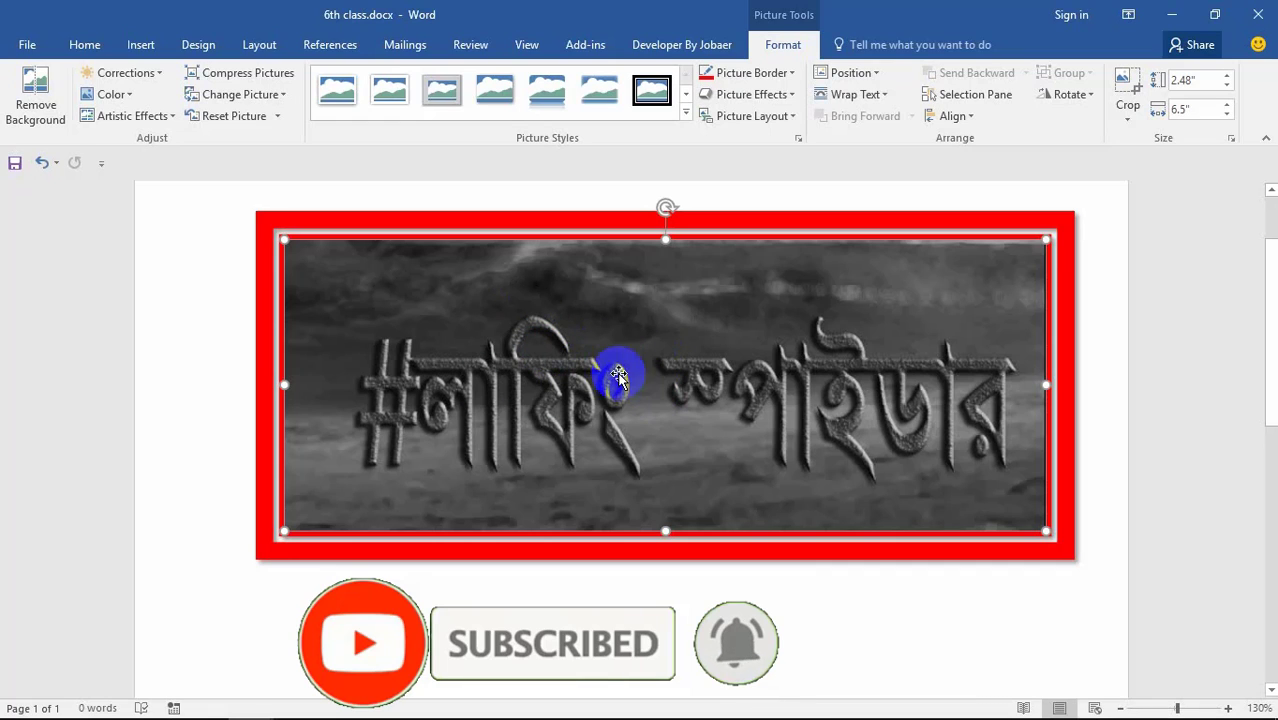
left_click(111, 94)
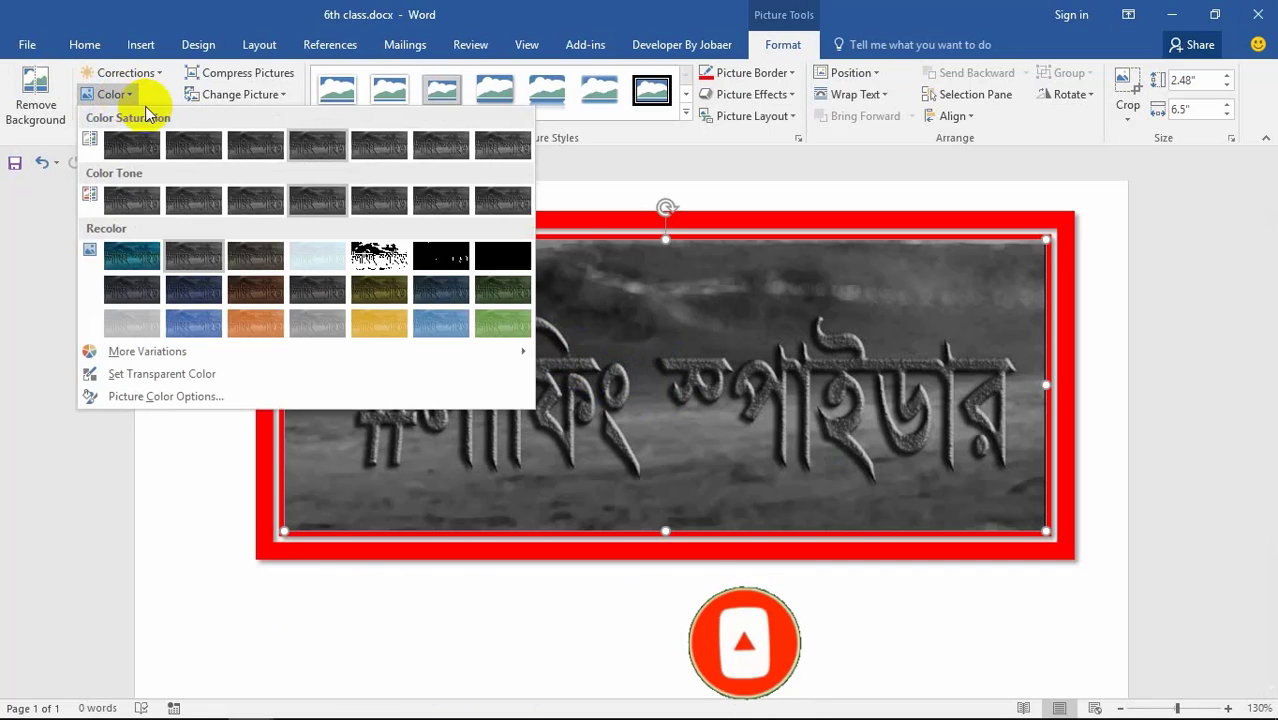
left_click(147, 204)
left_click(479, 314)
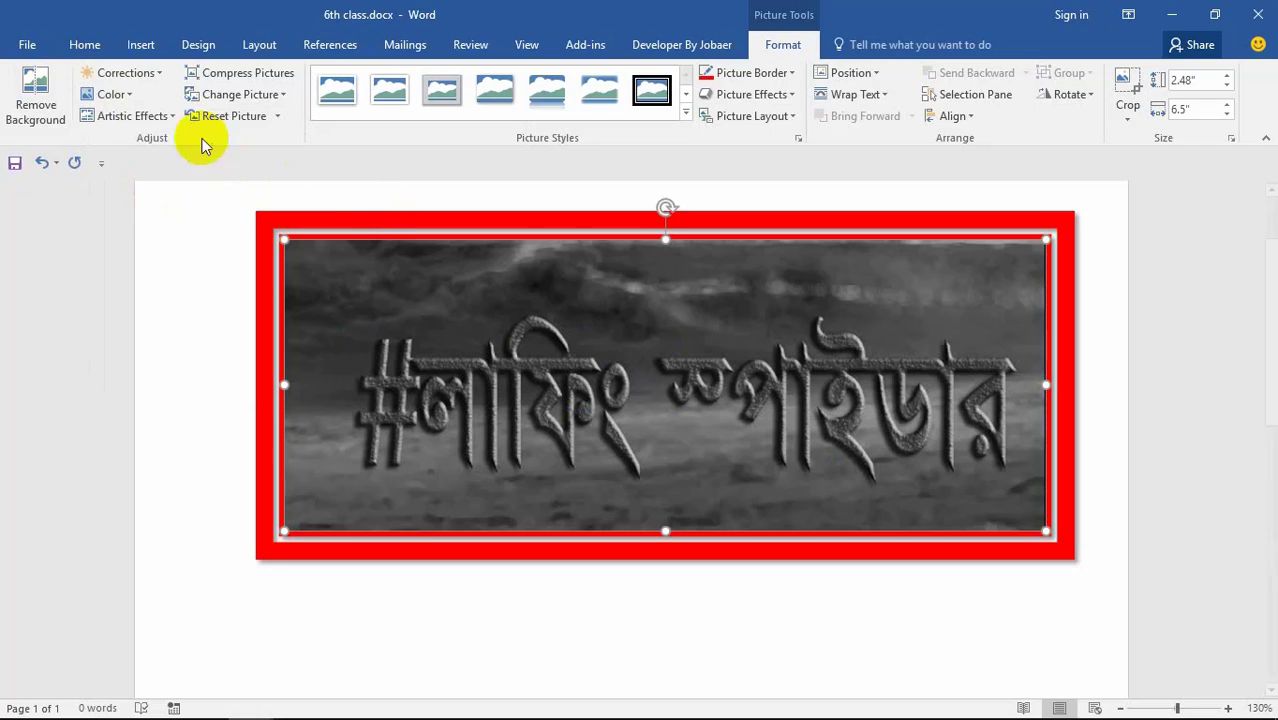
Step: Try blue and olive recolours on the banner picture
left_click(110, 93)
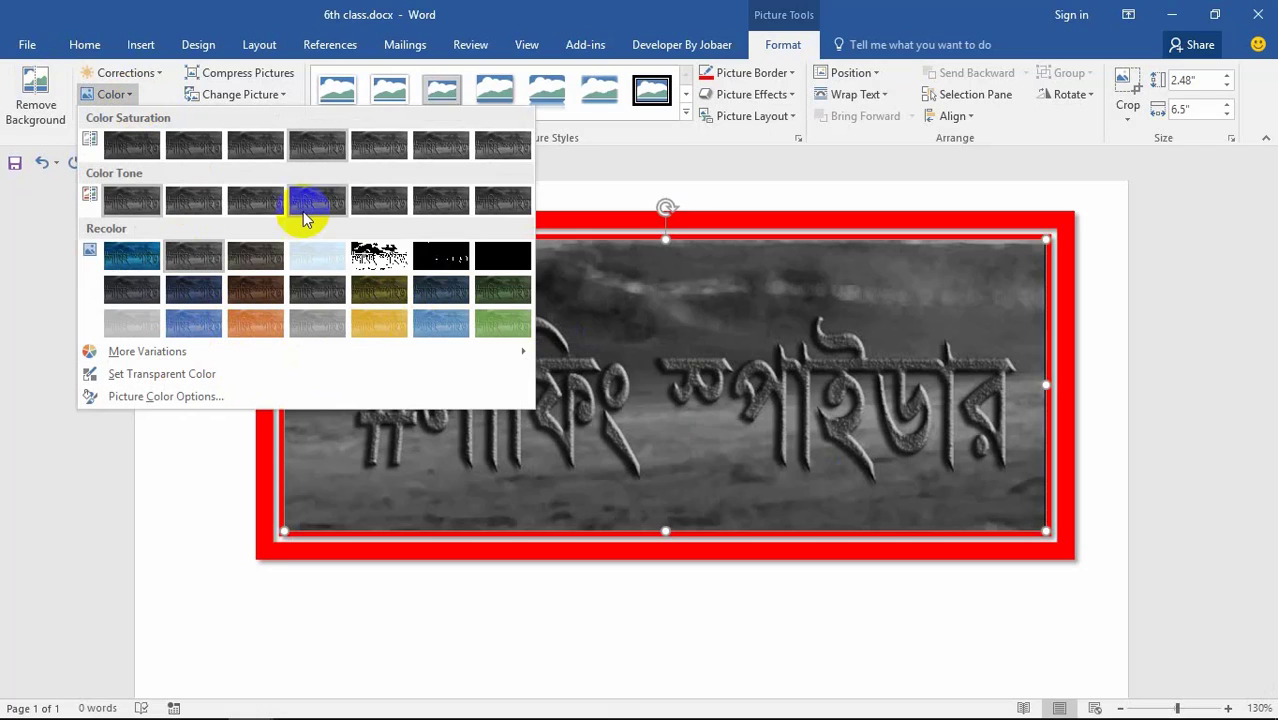
left_click(140, 256)
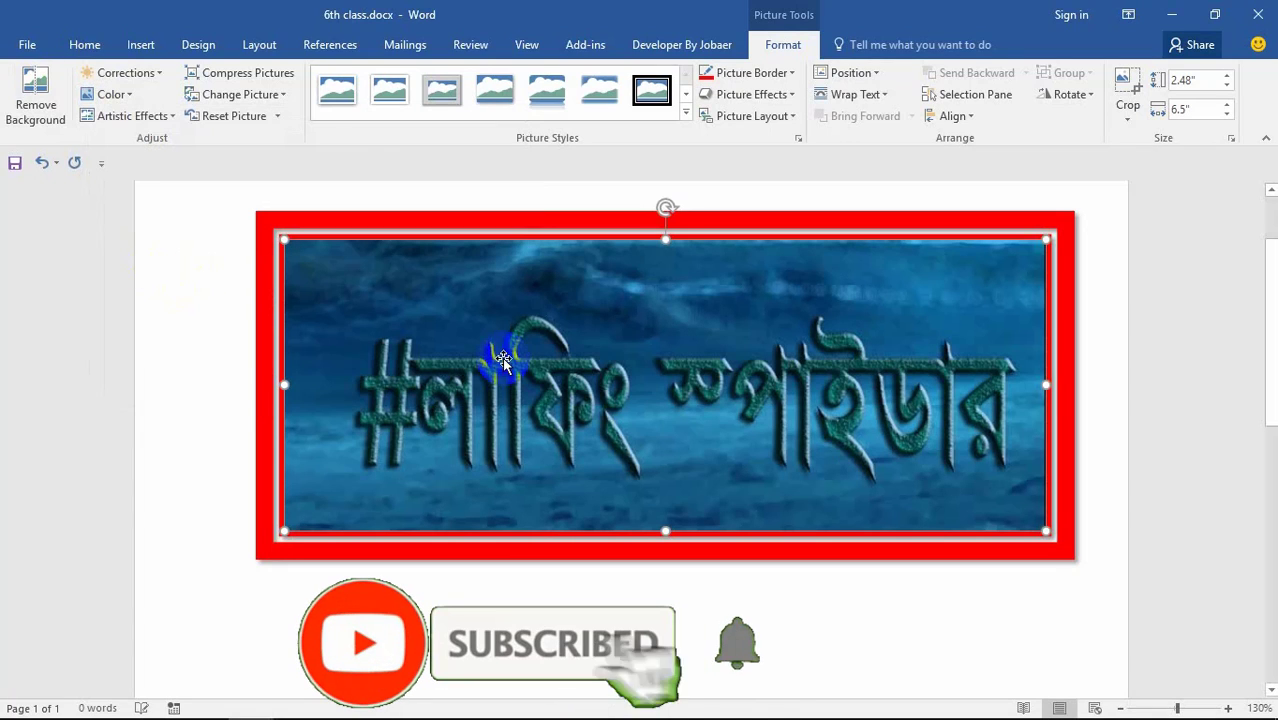
left_click(110, 94)
left_click(388, 290)
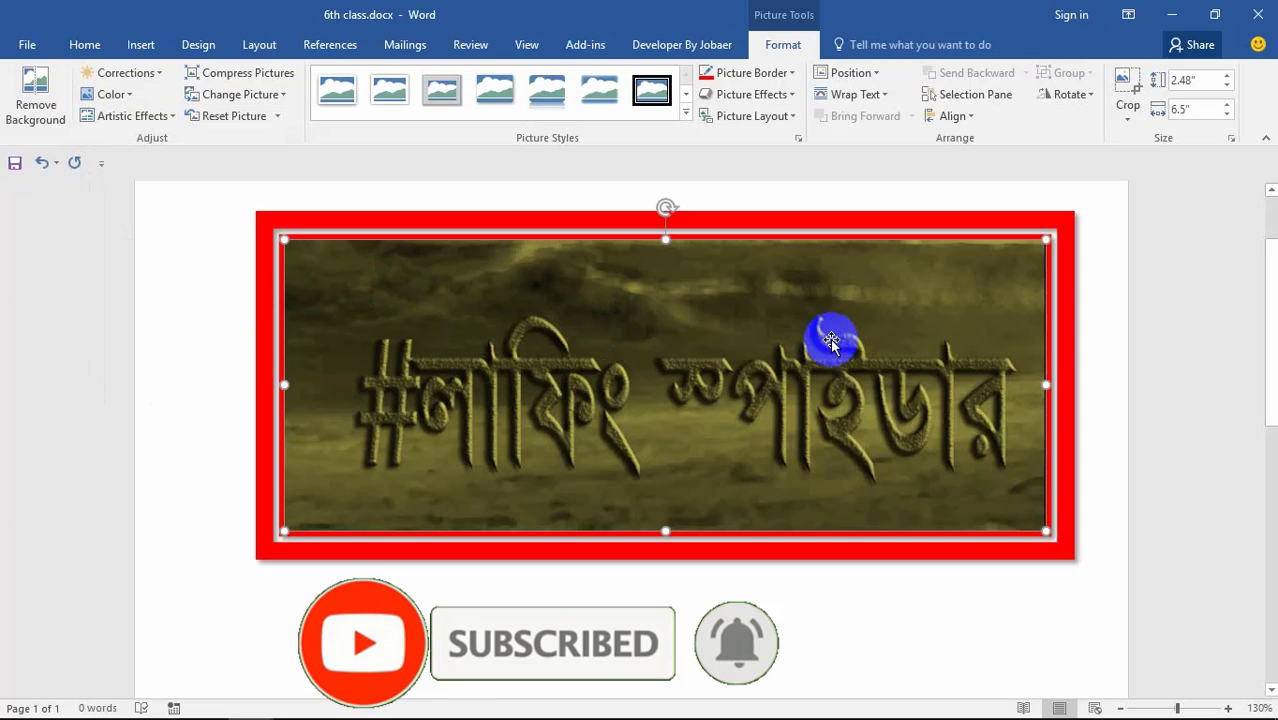
Step: Recolour the picture stark black and white and change its frame to dark red
left_click(128, 97)
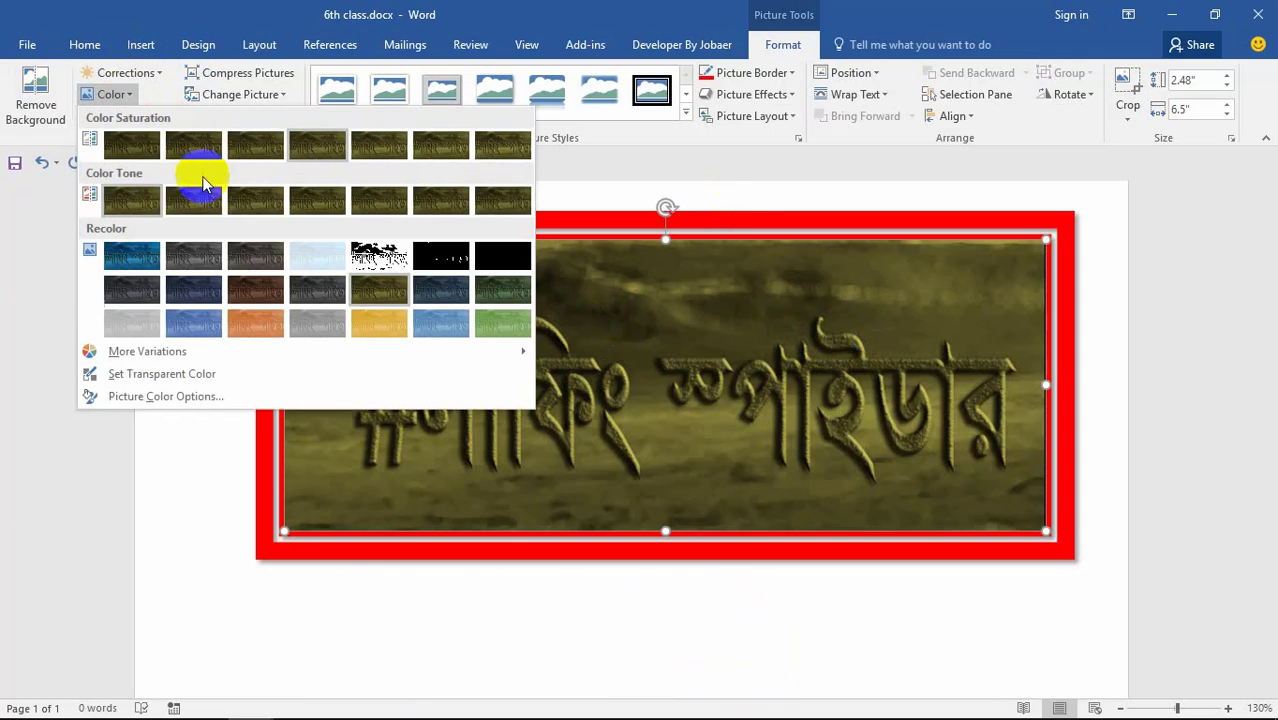
left_click(208, 255)
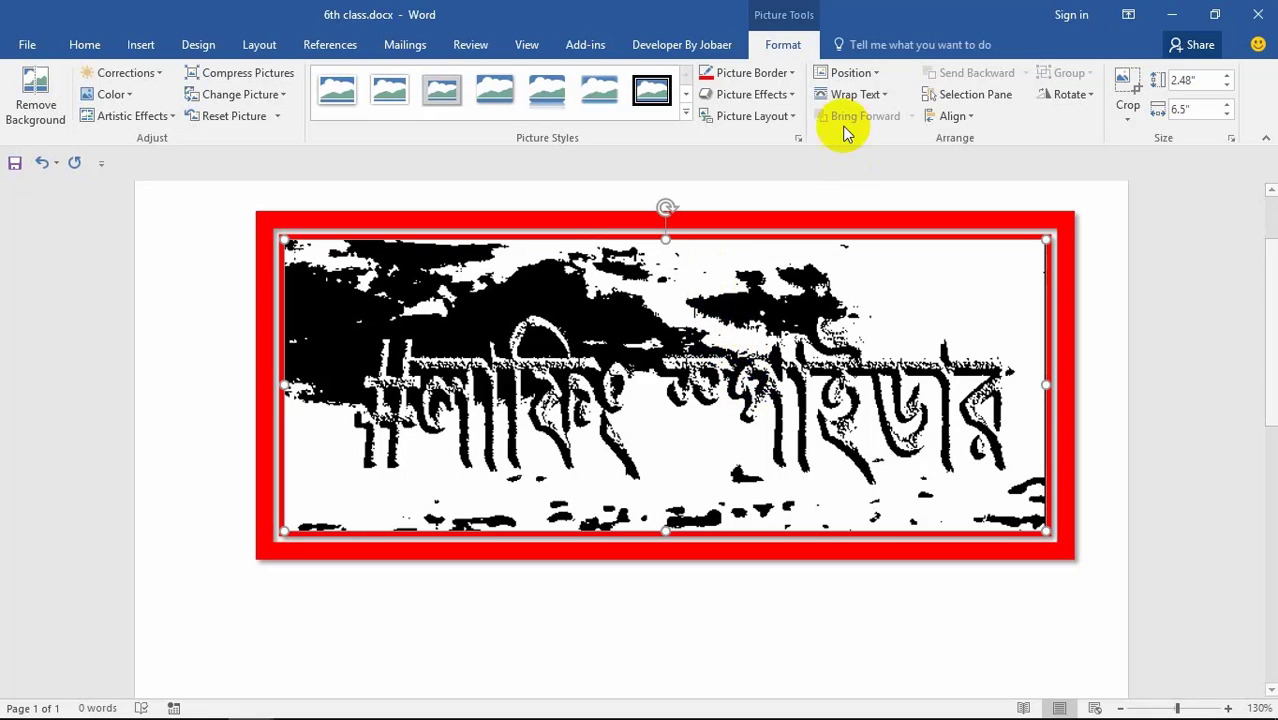
left_click(789, 75)
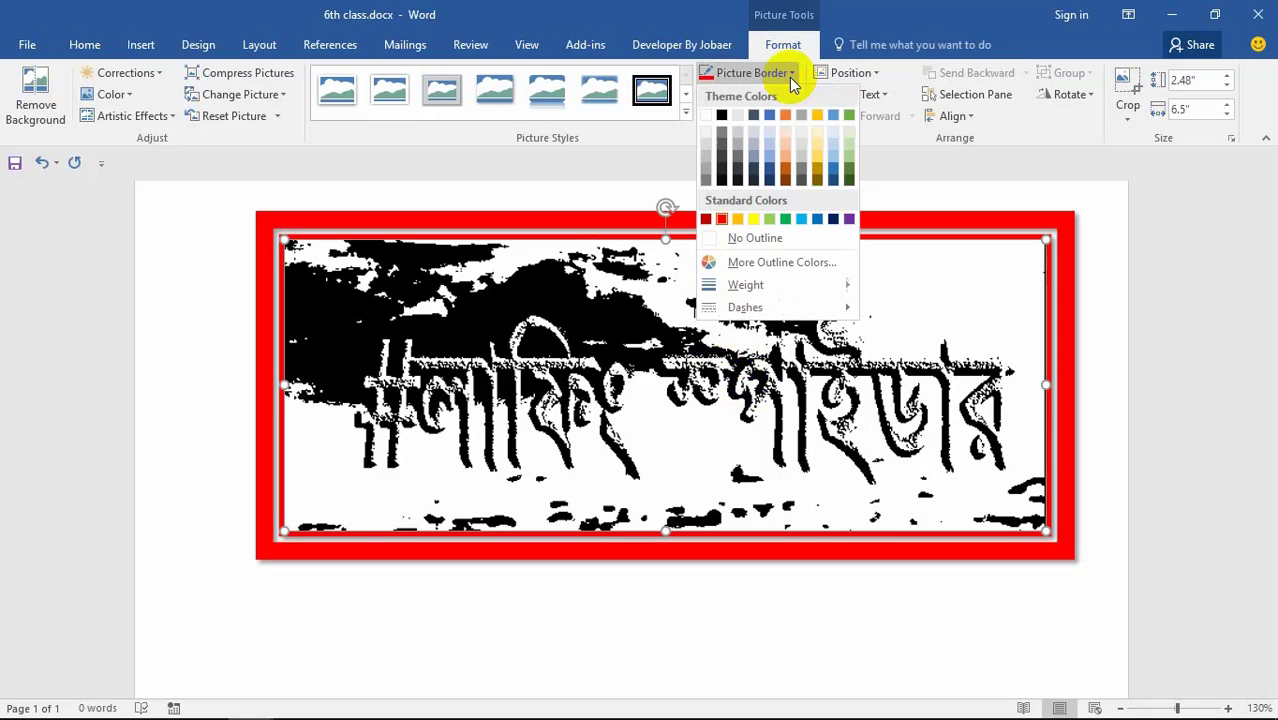
left_click(708, 219)
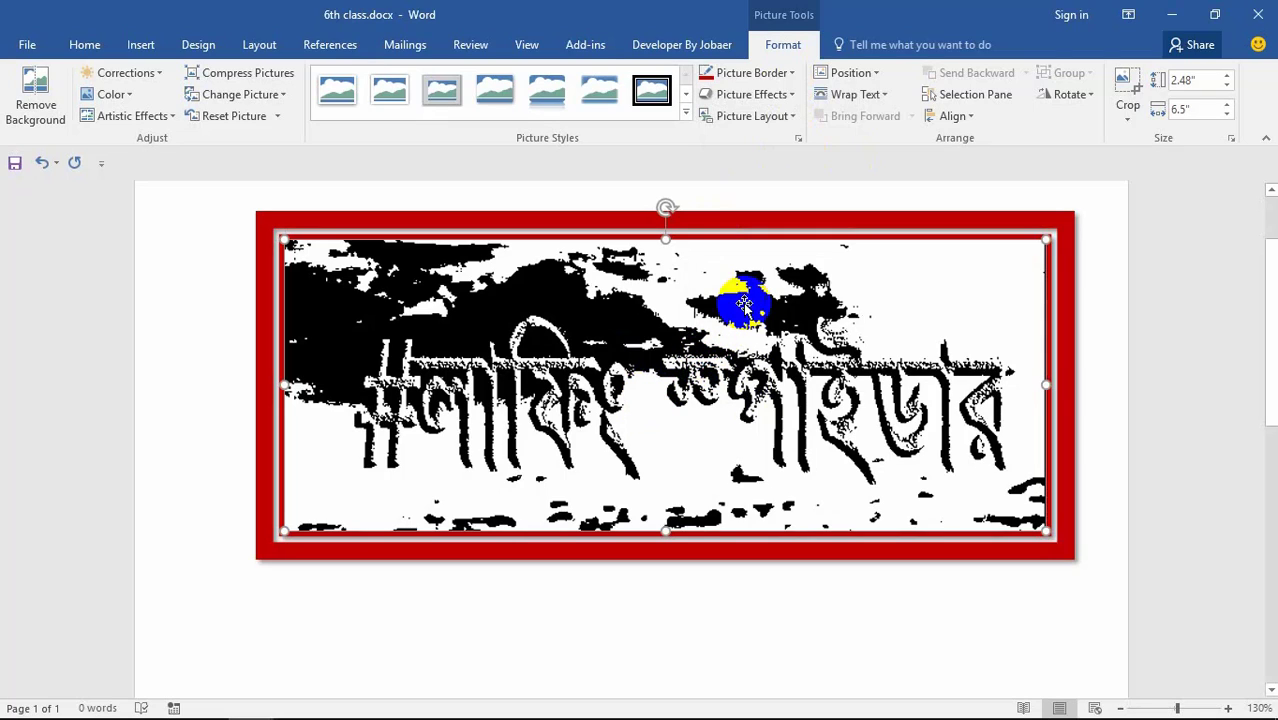
key("Delete")
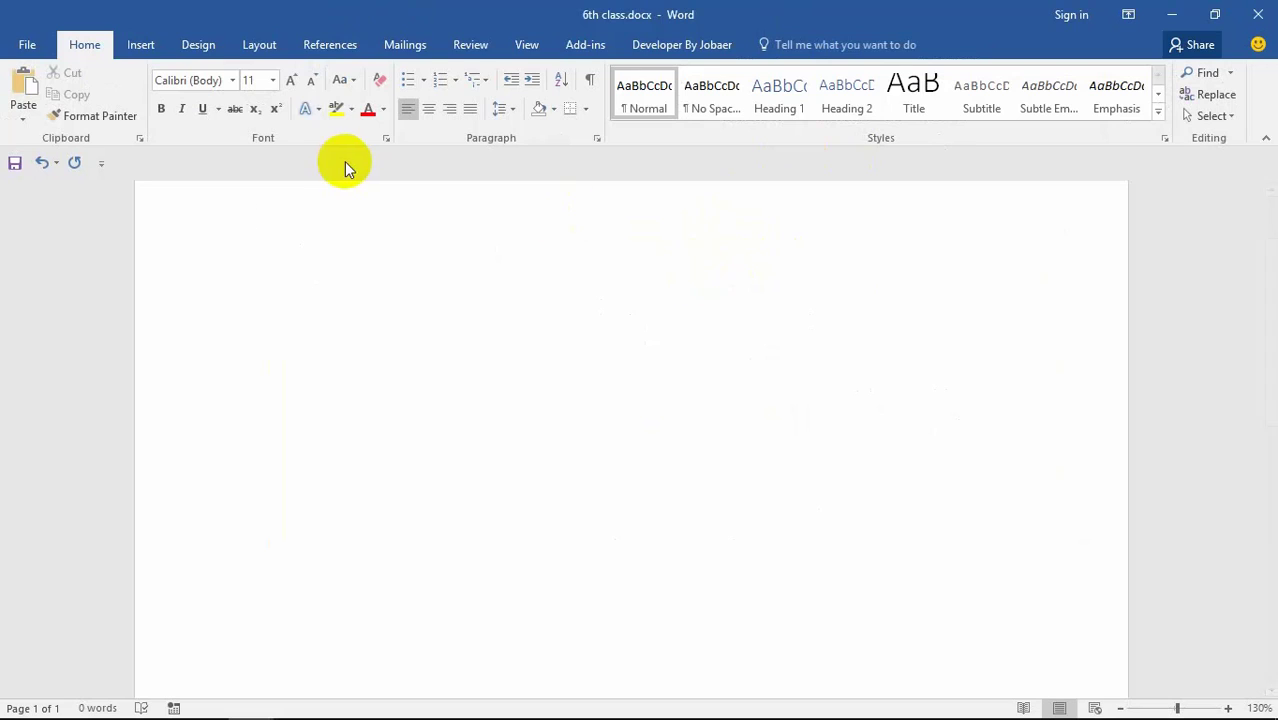
left_click(138, 48)
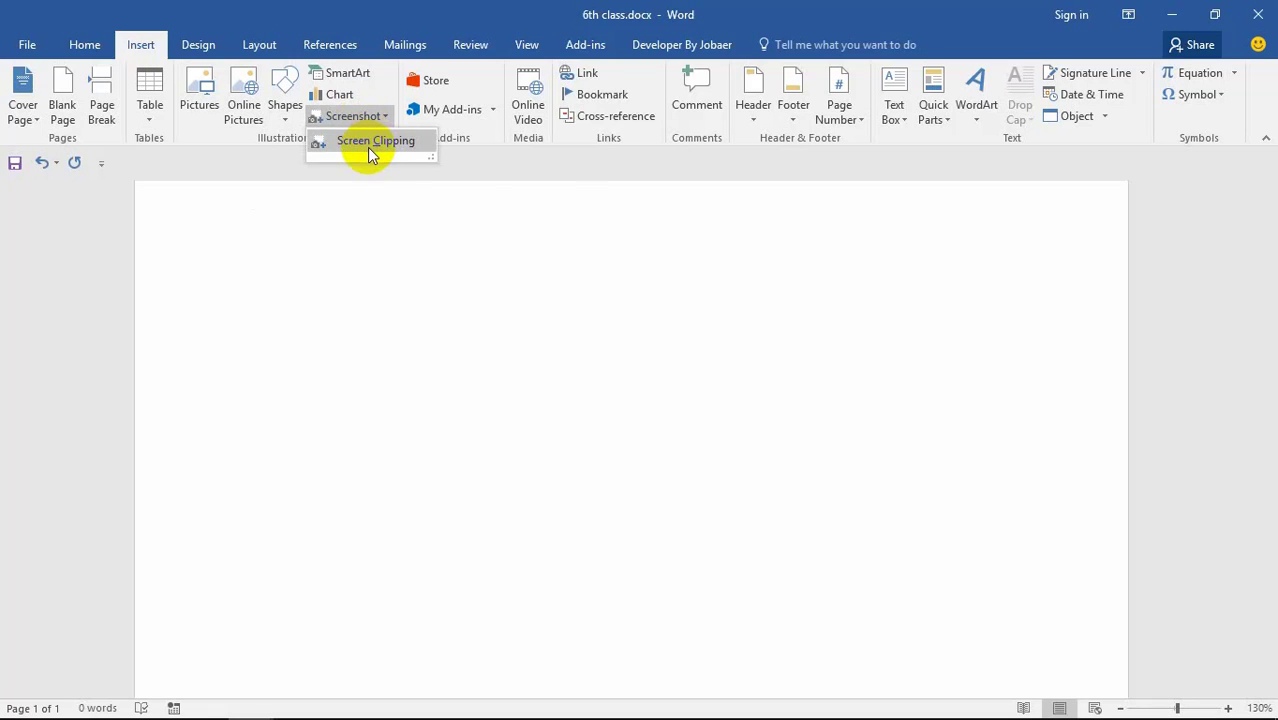
left_click(548, 255)
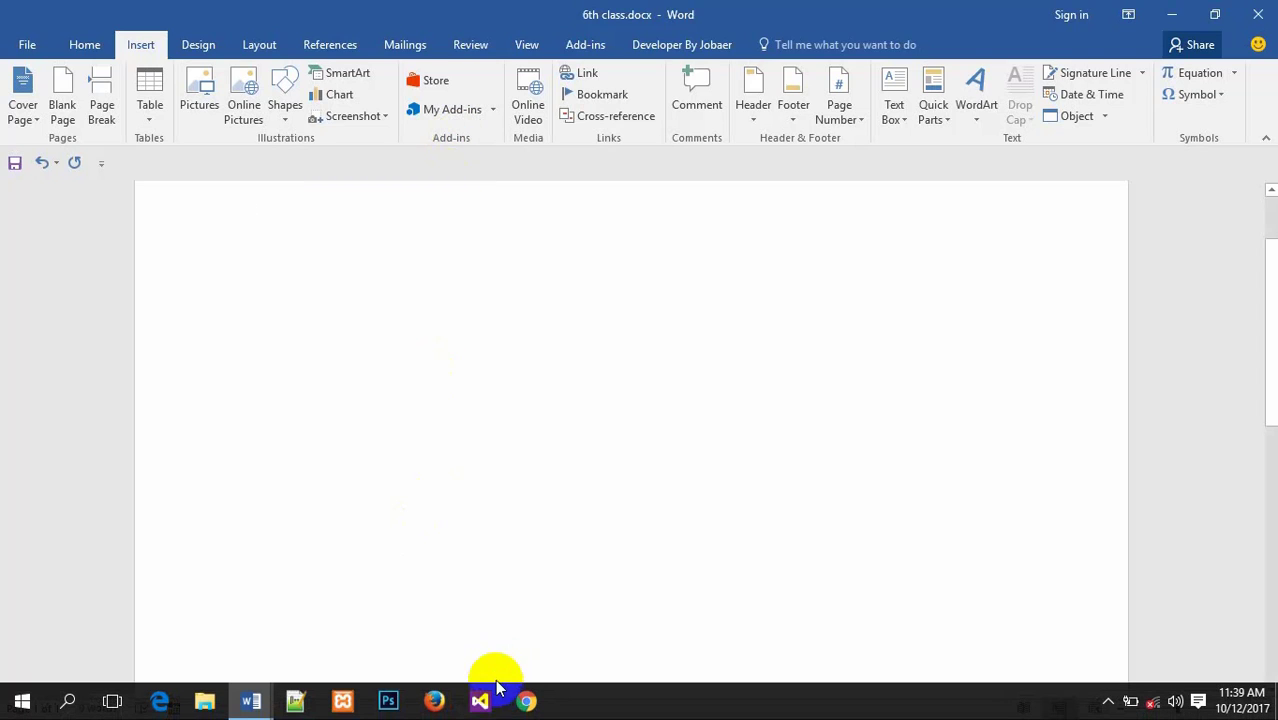
Step: Switch to Firefox and toggle the Firebug panel and its options list open and closed
left_click(484, 698)
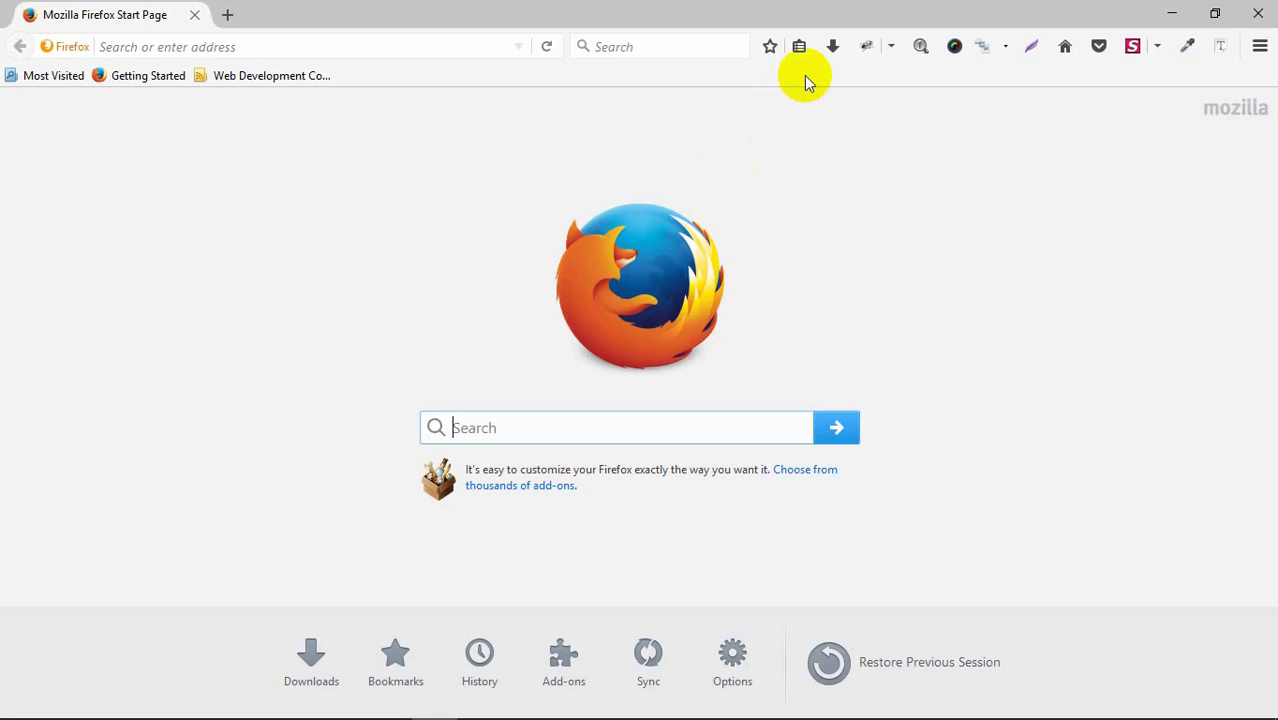
left_click(866, 49)
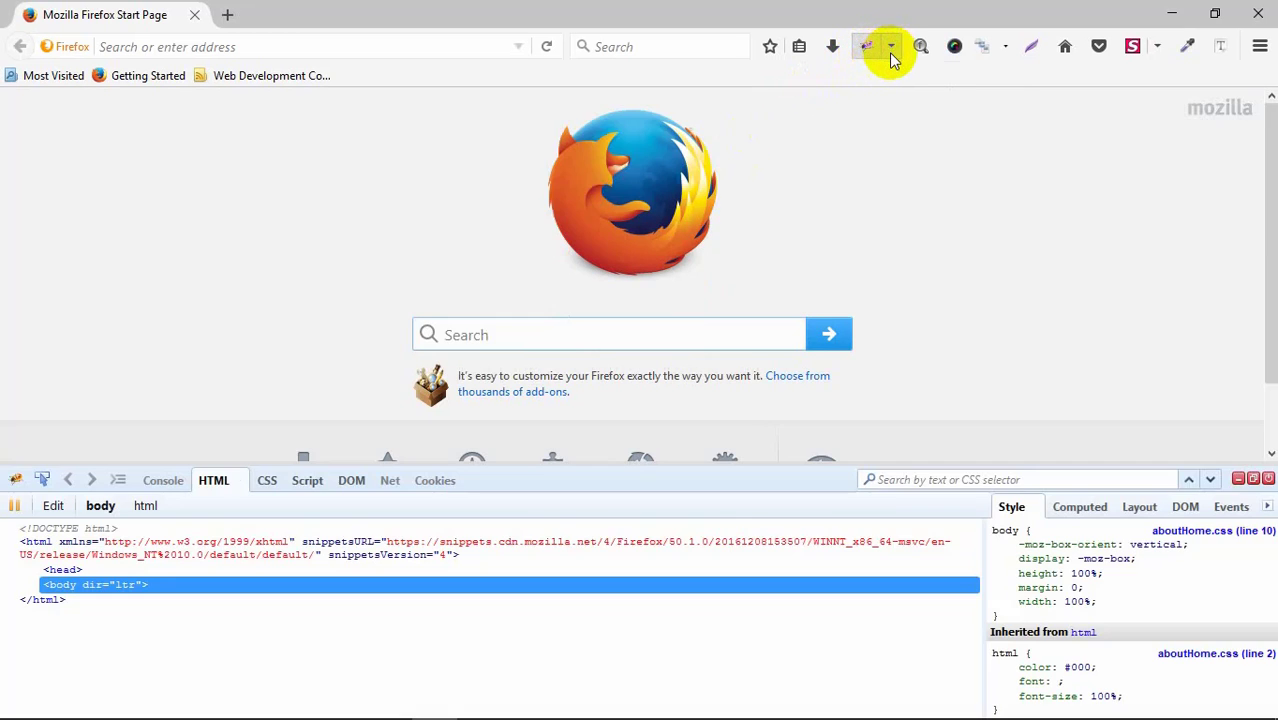
left_click(890, 47)
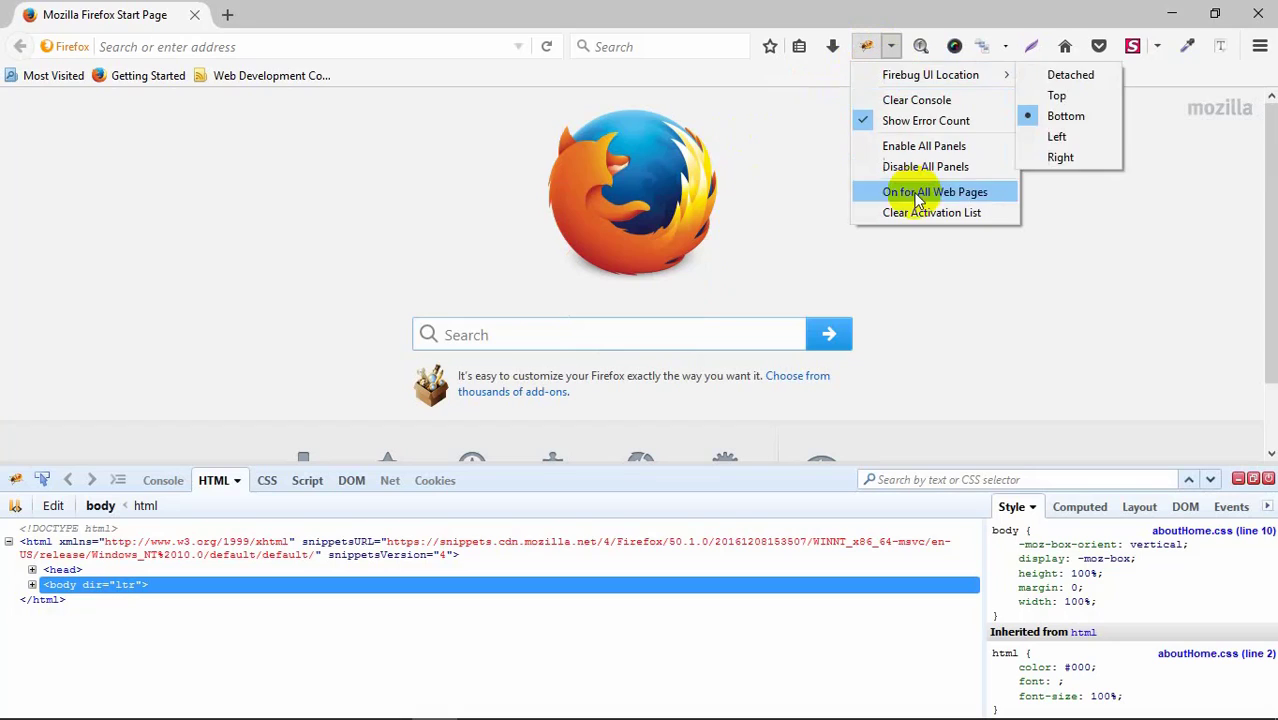
left_click(867, 50)
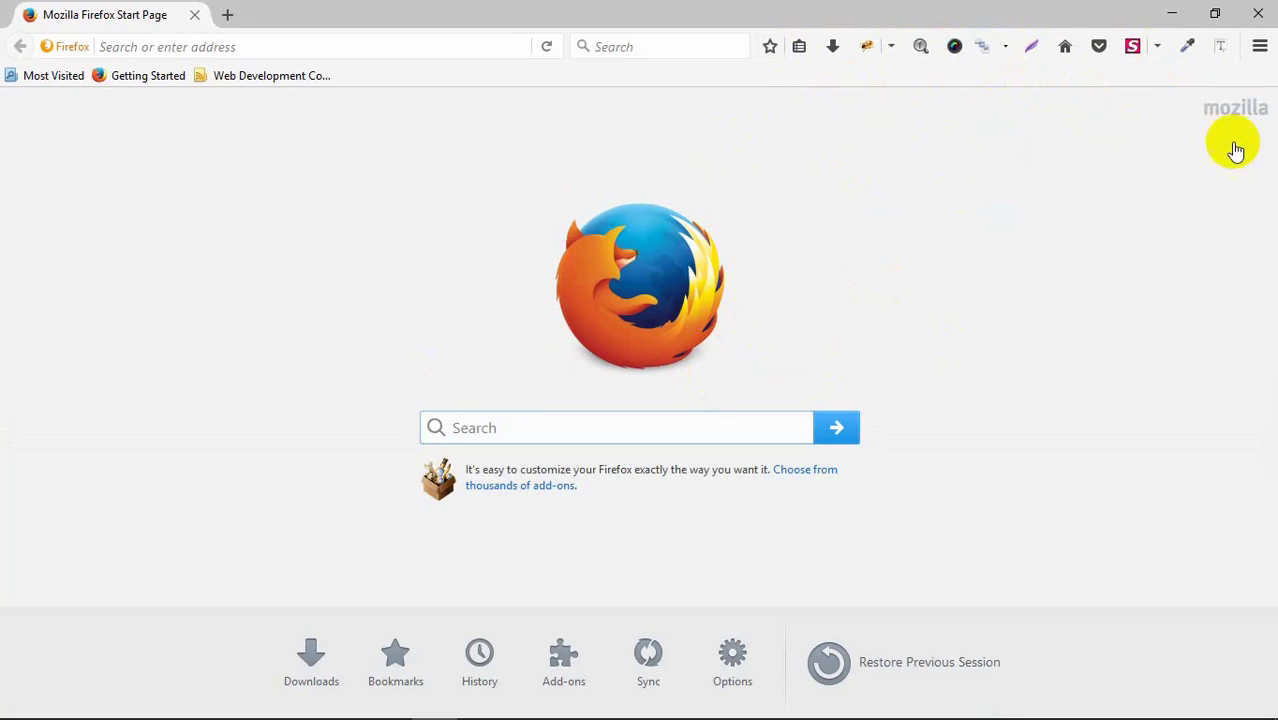
Step: Browse the Add-ons Manager's Get Add-ons, Plugins, Services and Appearance pages, then close Firefox and its tabs
left_click(1260, 46)
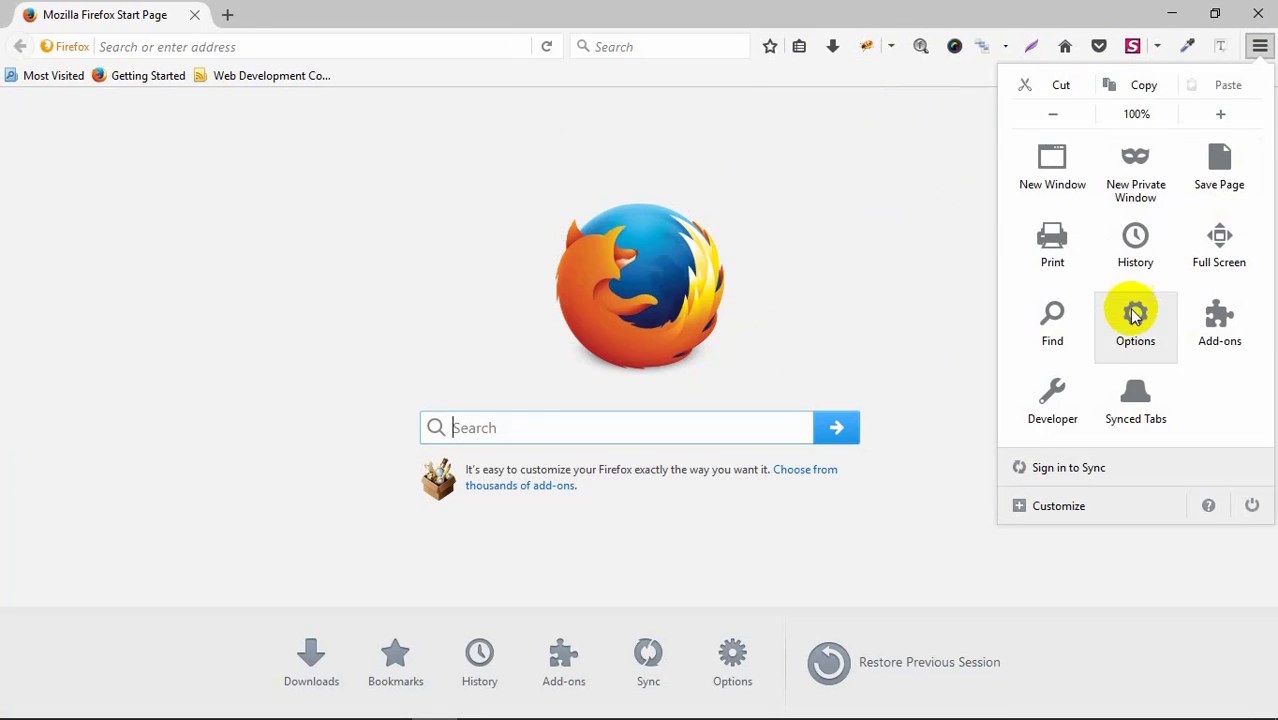
left_click(1226, 348)
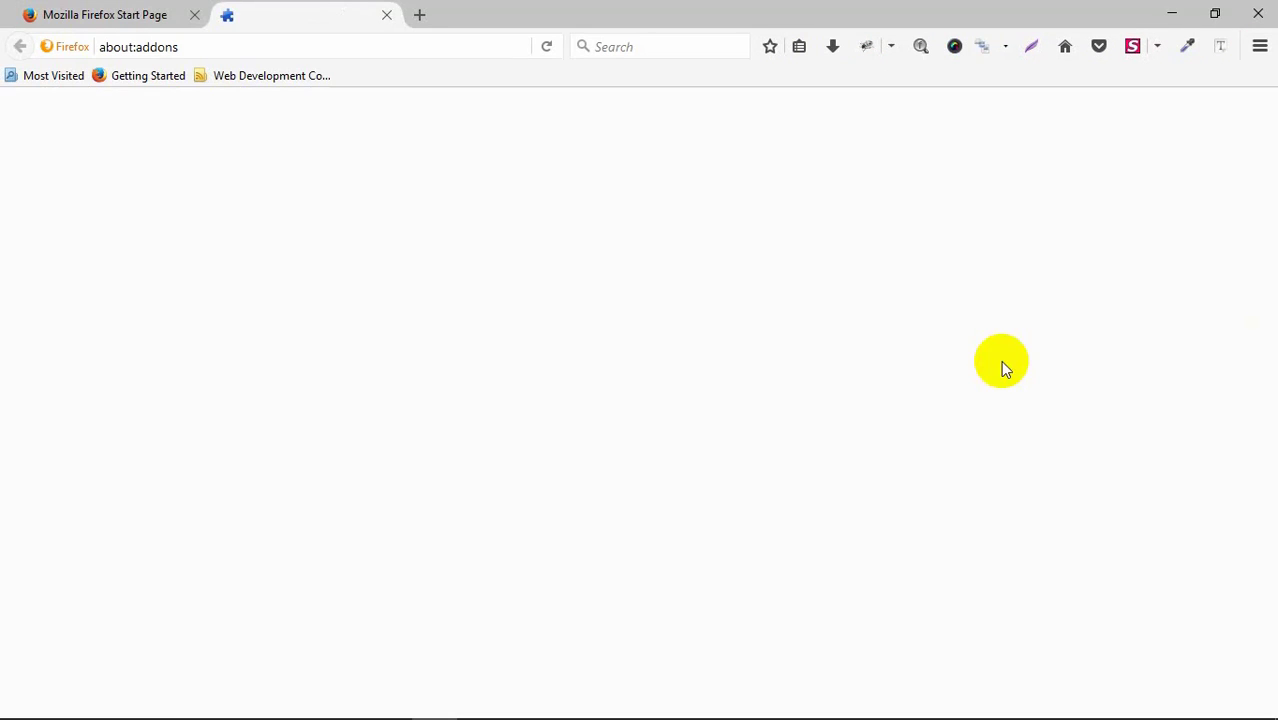
left_click(135, 147)
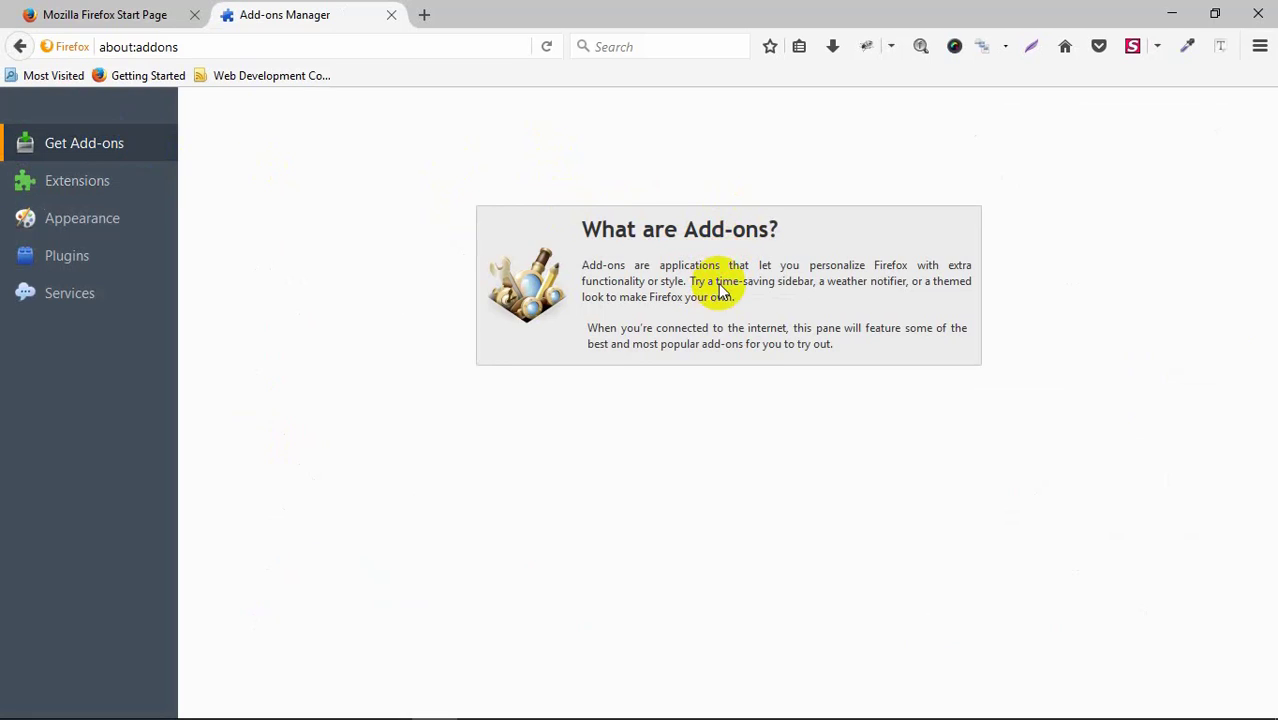
left_click(92, 264)
left_click(104, 308)
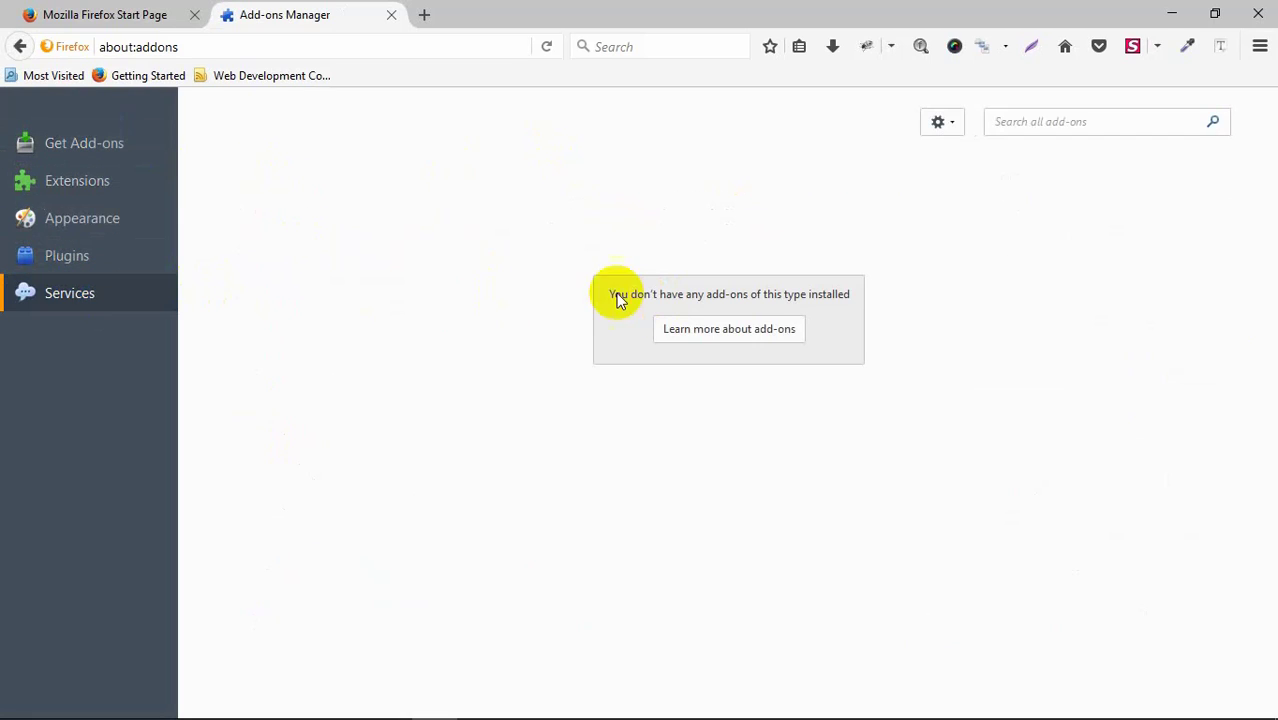
left_click(115, 258)
left_click(108, 217)
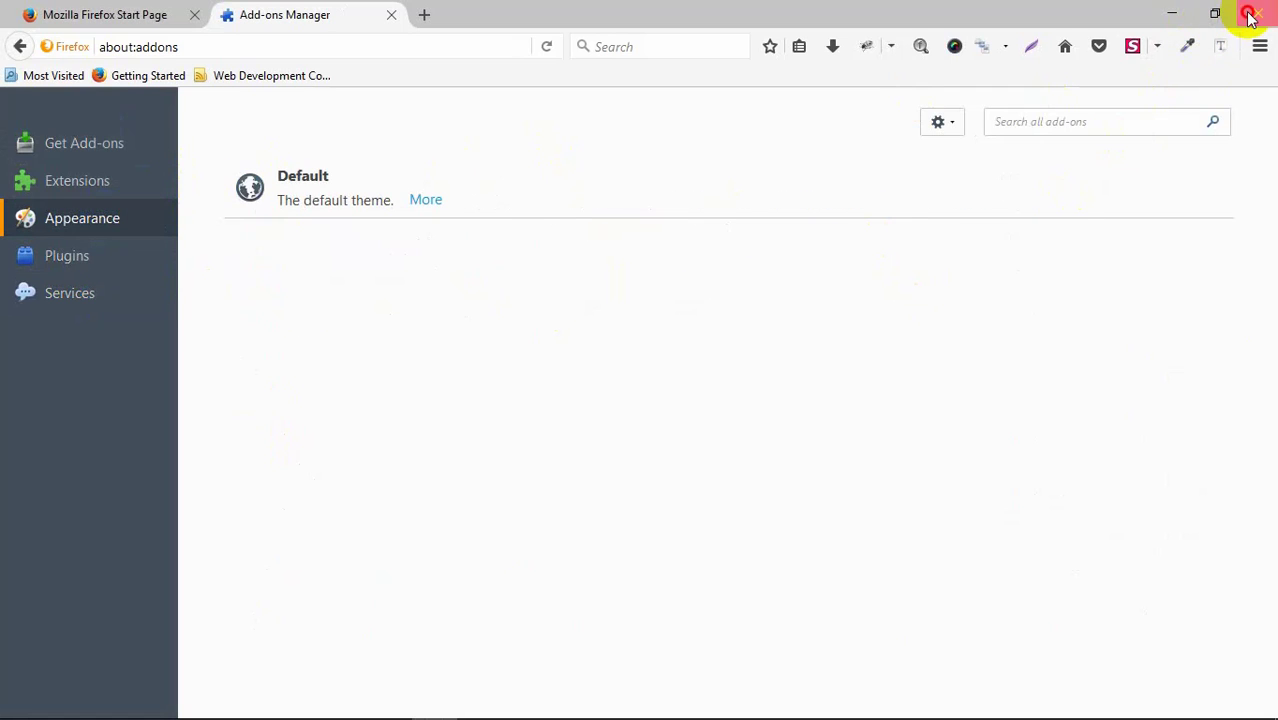
left_click(1258, 14)
left_click(602, 400)
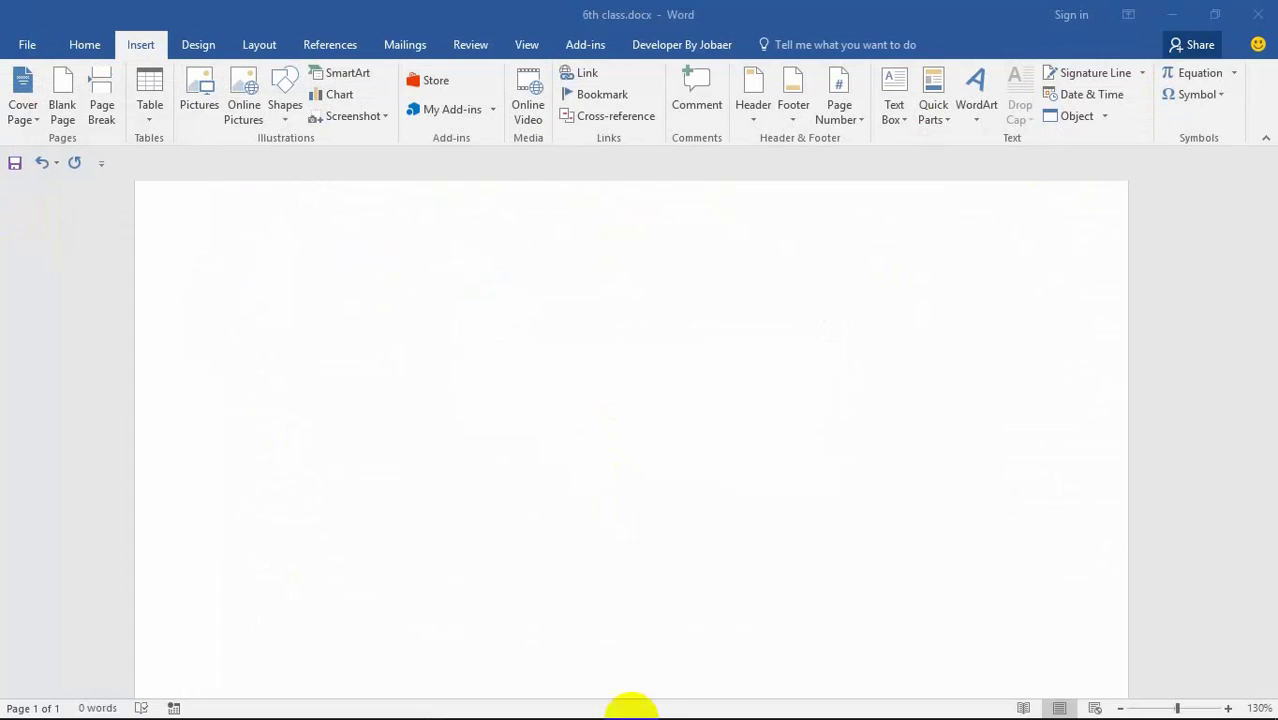
left_click(450, 111)
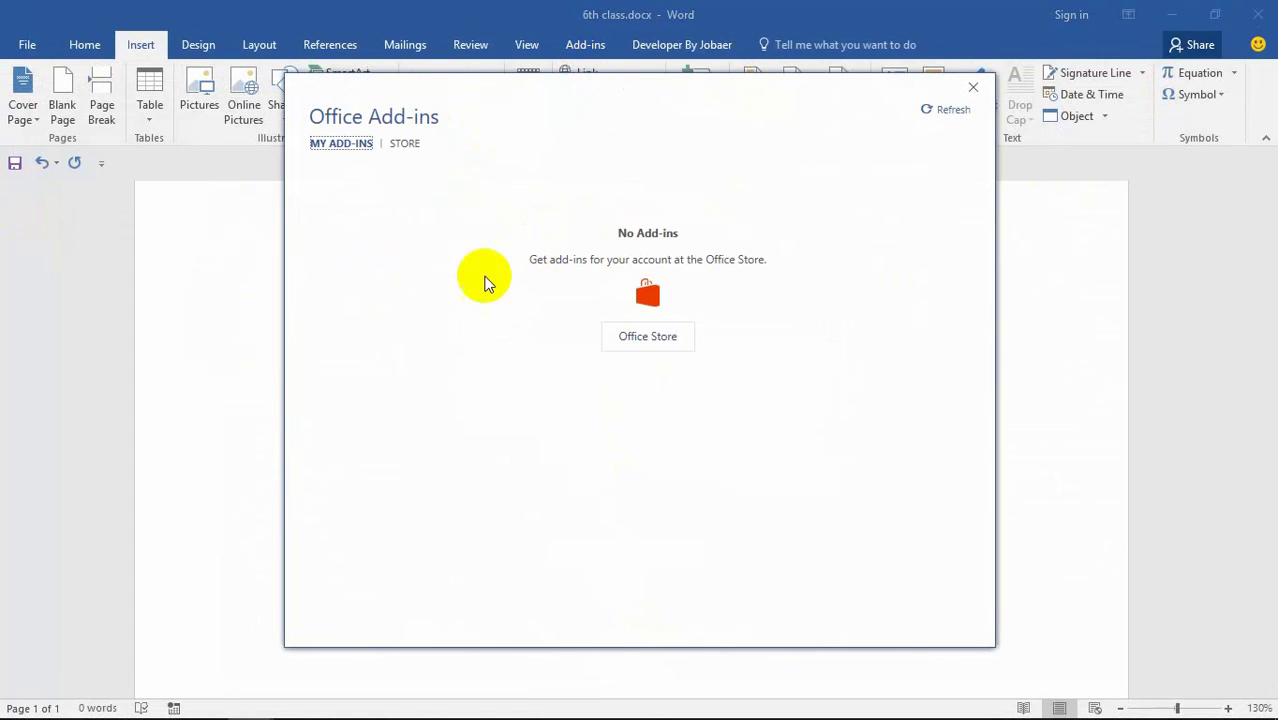
left_click(628, 336)
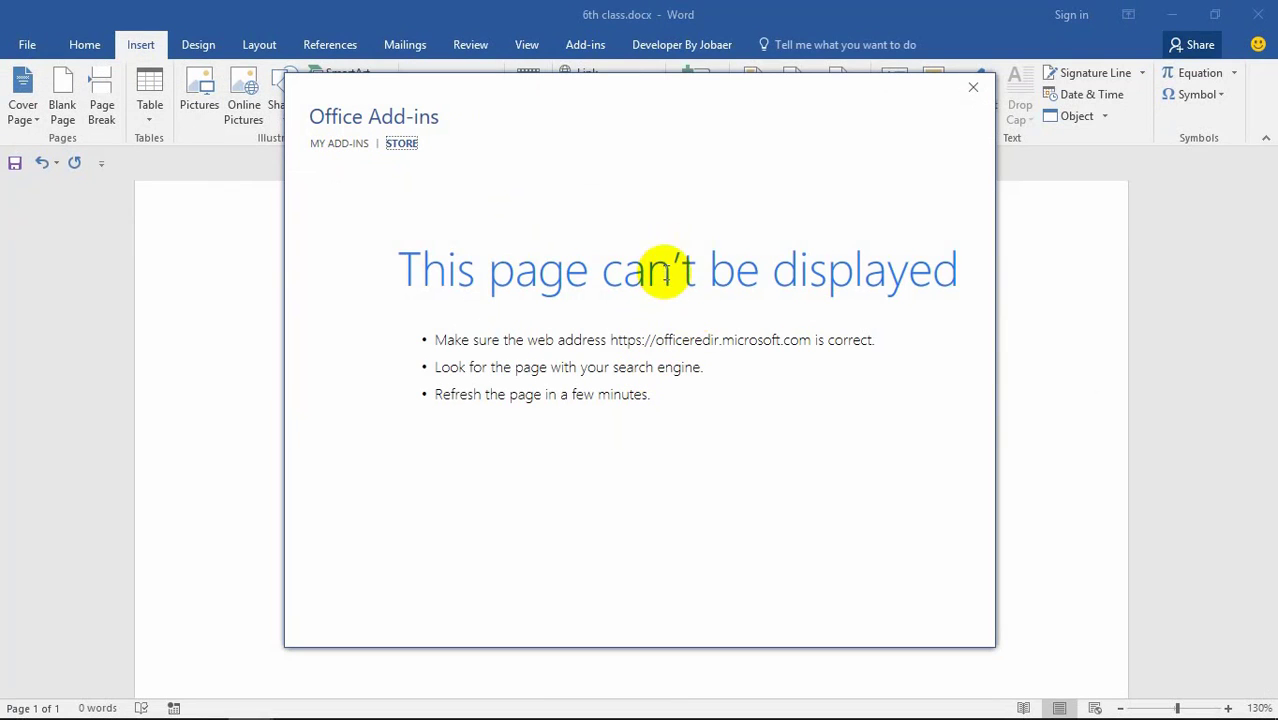
left_click(973, 87)
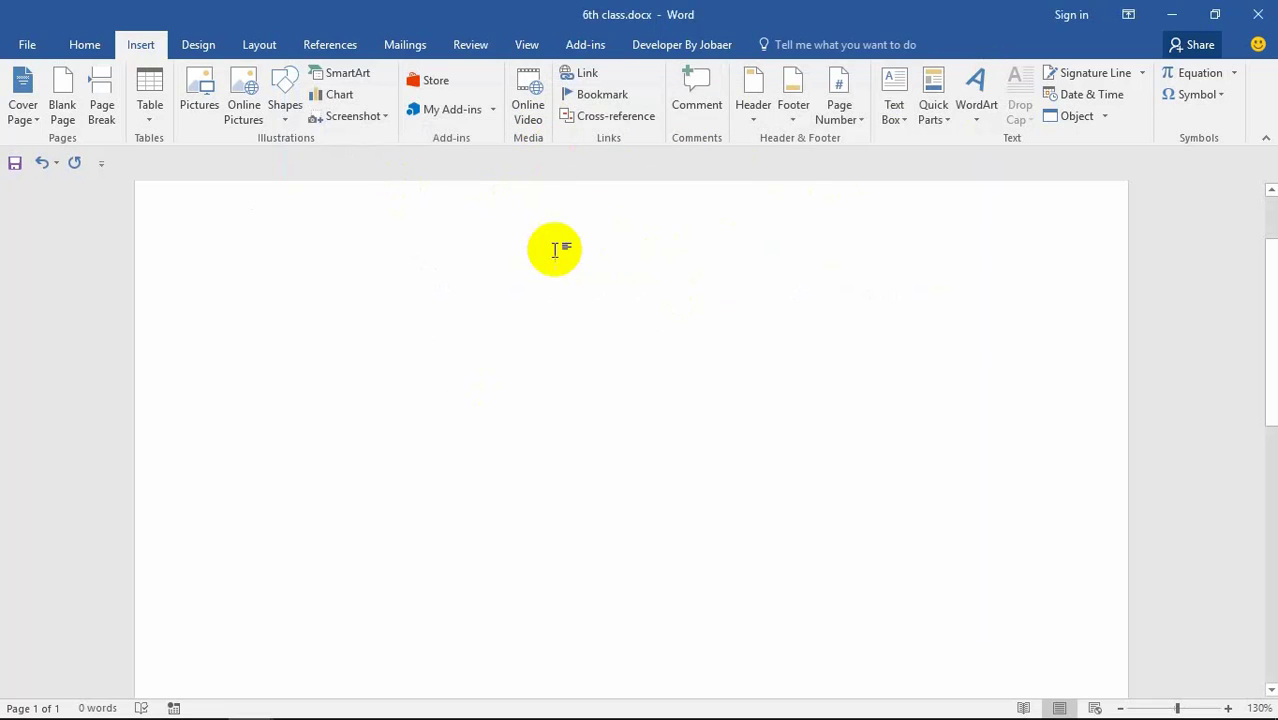
key("BackSpace")
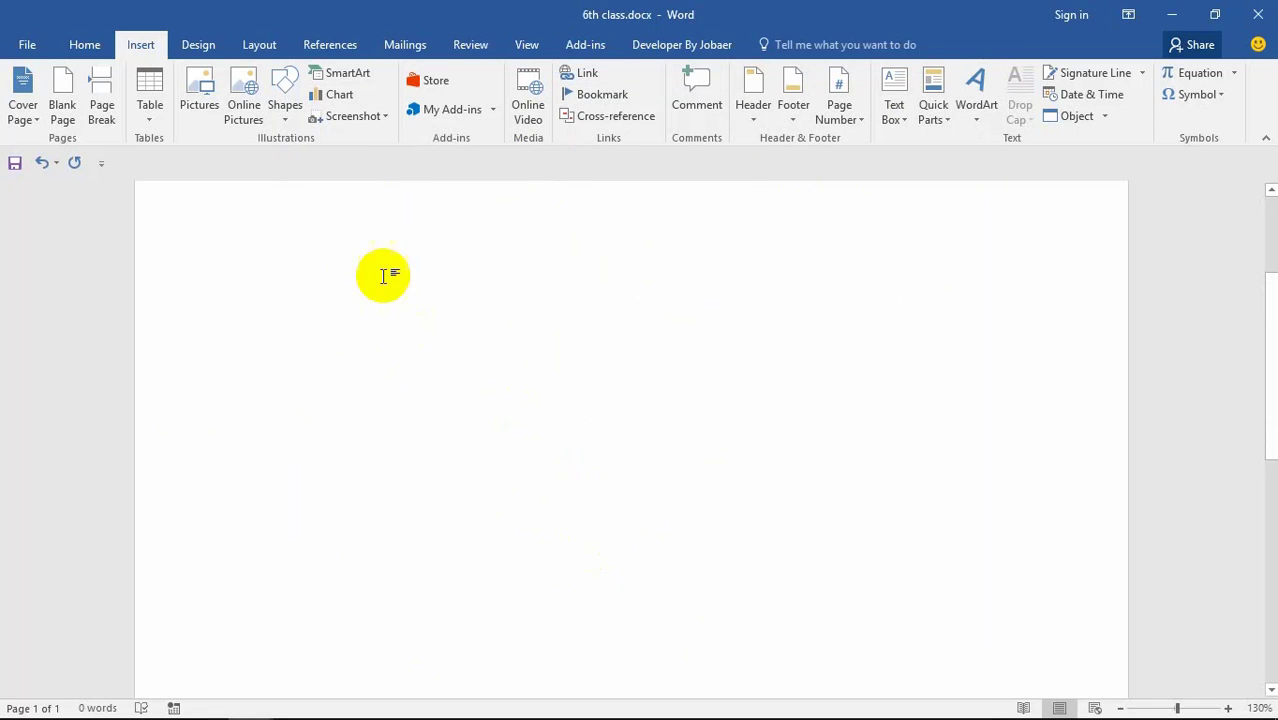
left_click(528, 96)
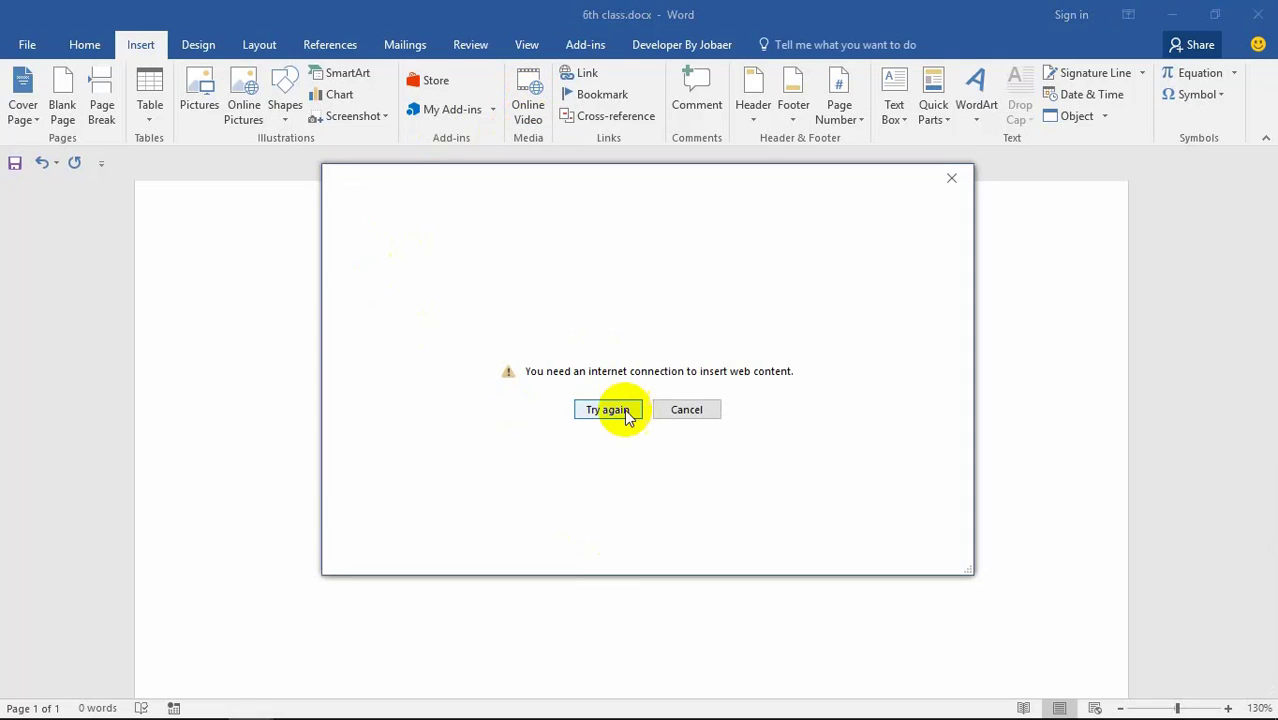
left_click(675, 415)
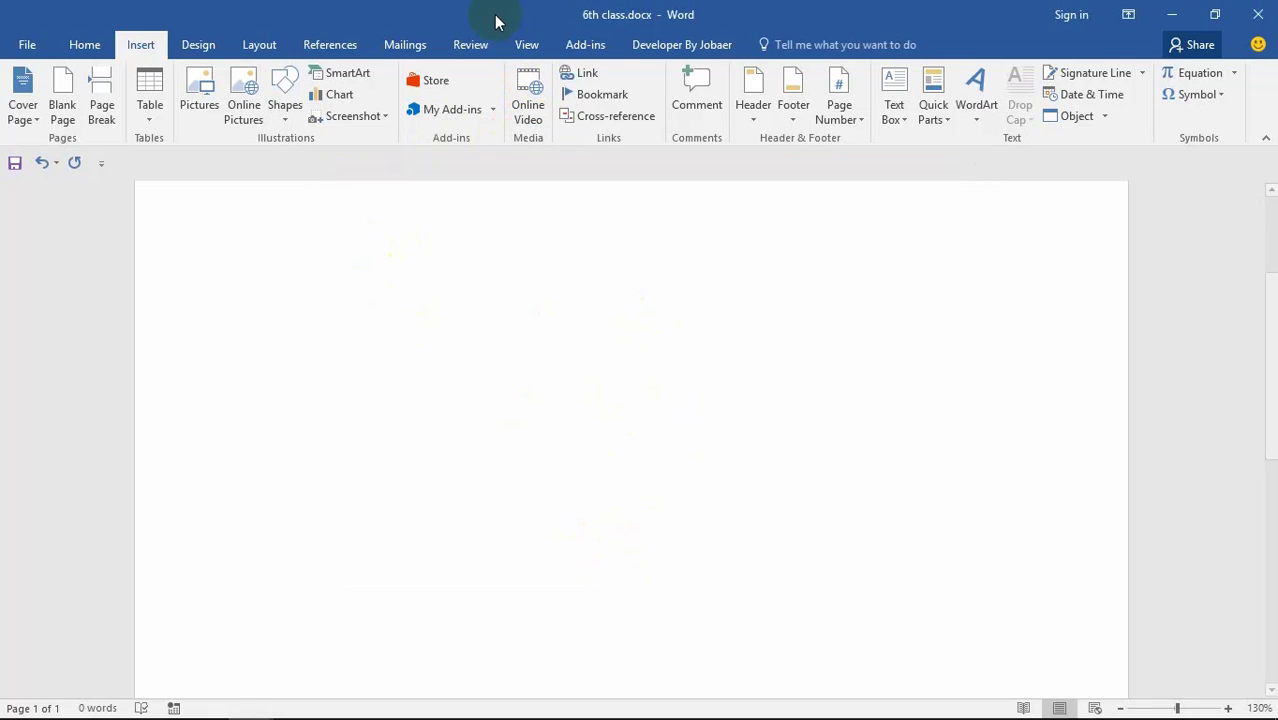
Step: Dismiss the Online Video warning and add a comment reading 'Hello'
left_click(528, 112)
left_click(675, 415)
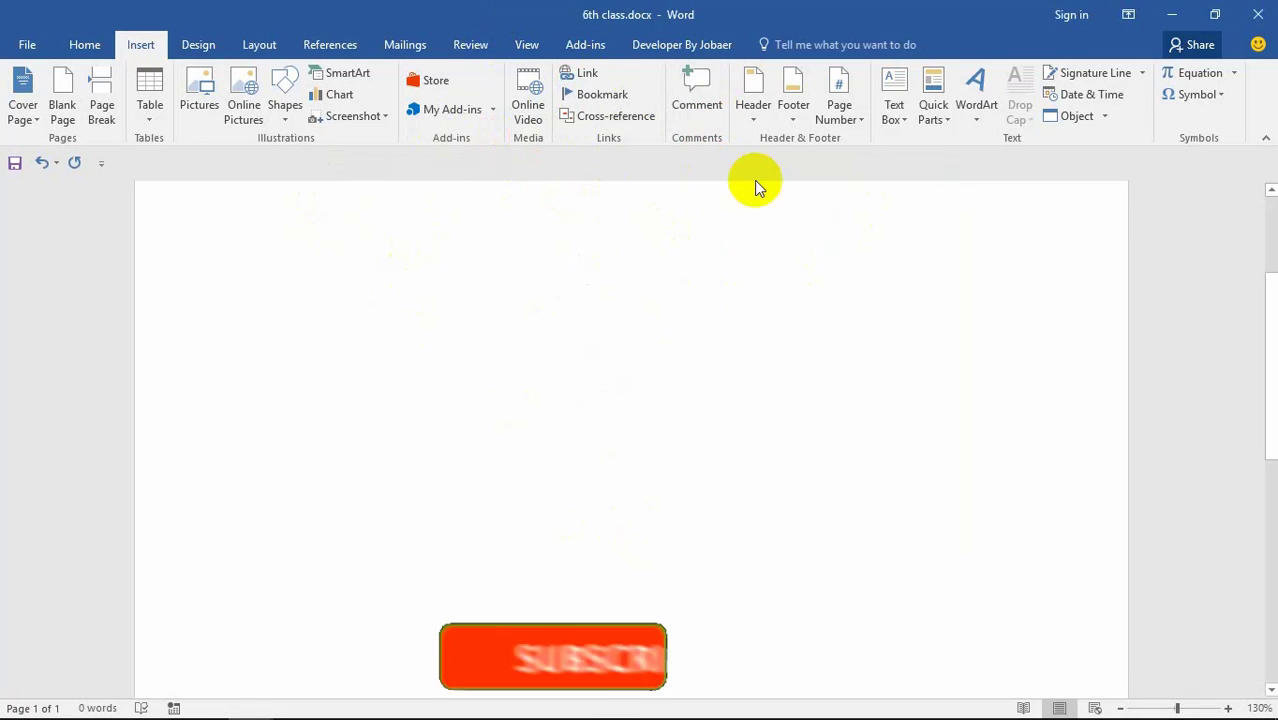
left_click(697, 95)
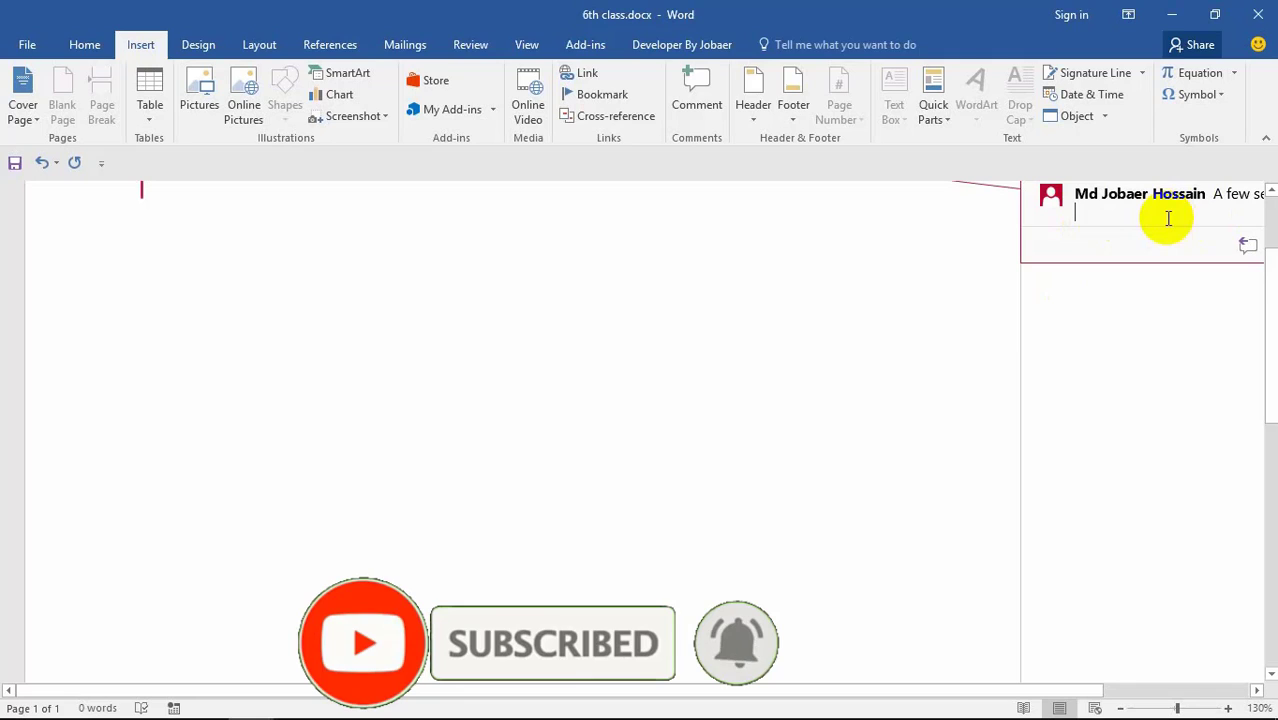
type("Hwllo")
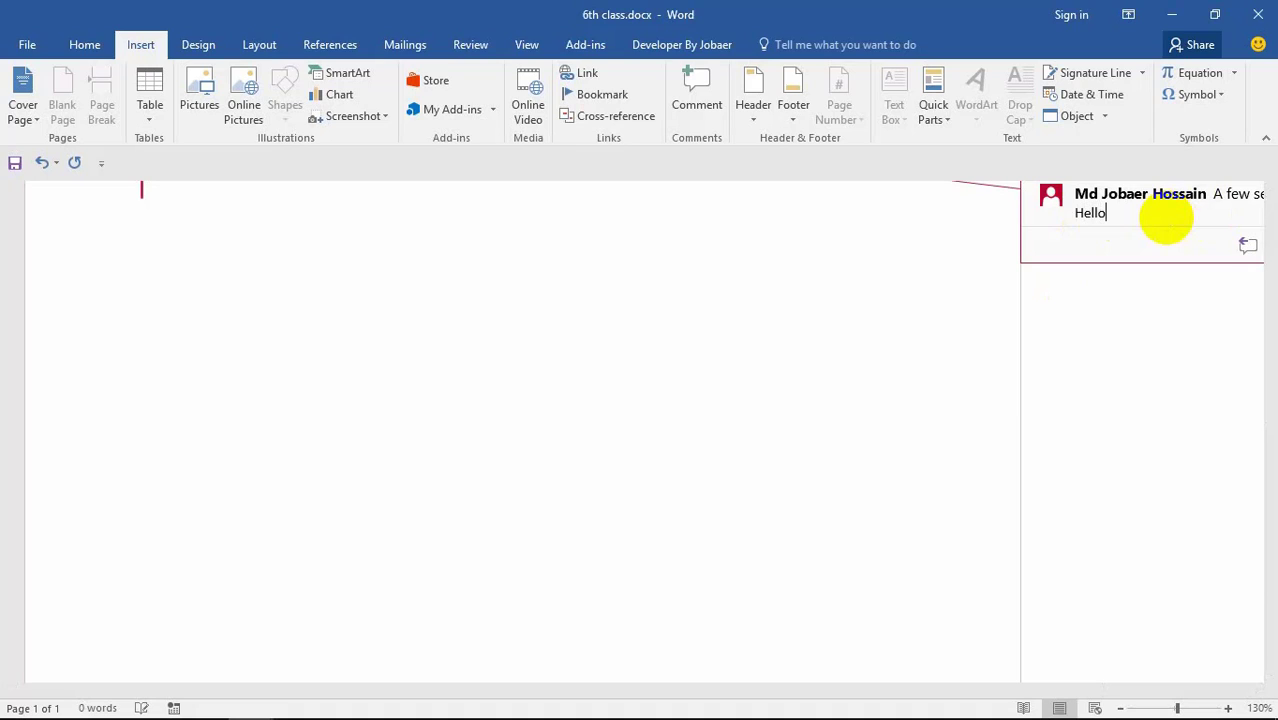
Step: Reply 'Yes you say' to the Hello comment and start another empty reply
left_click(1248, 246)
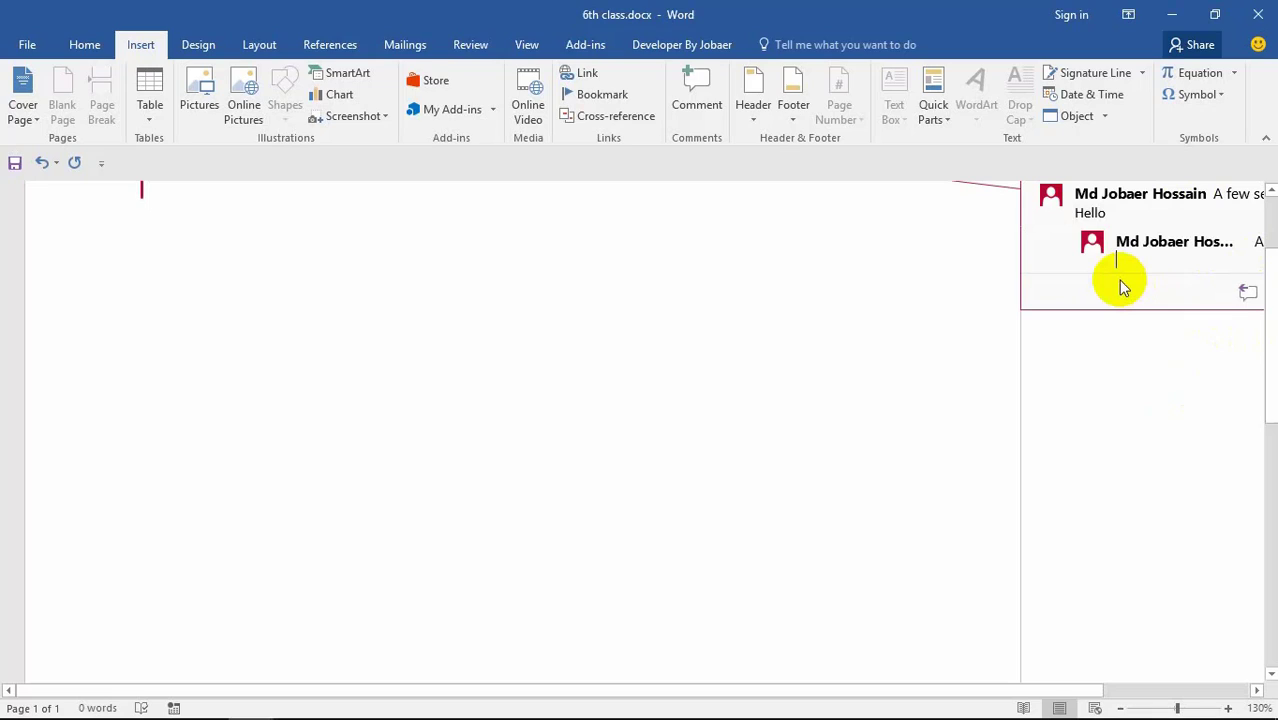
type("Yes you say")
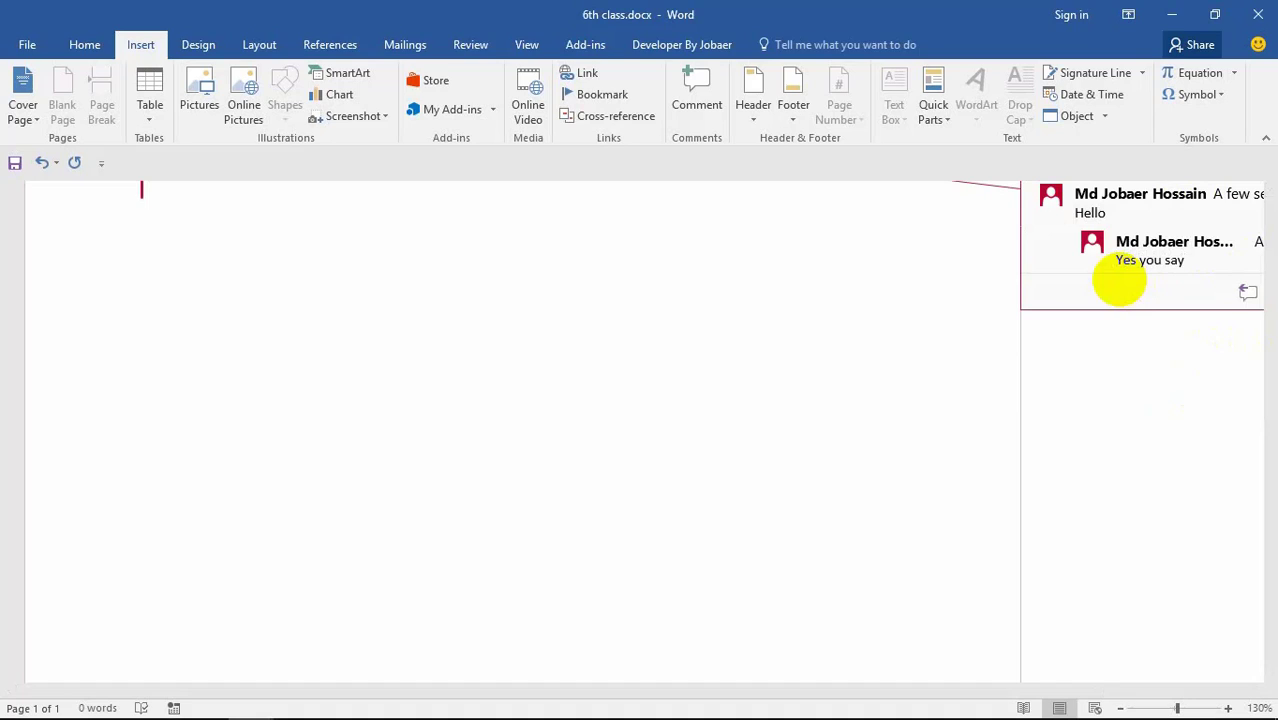
left_click(1245, 292)
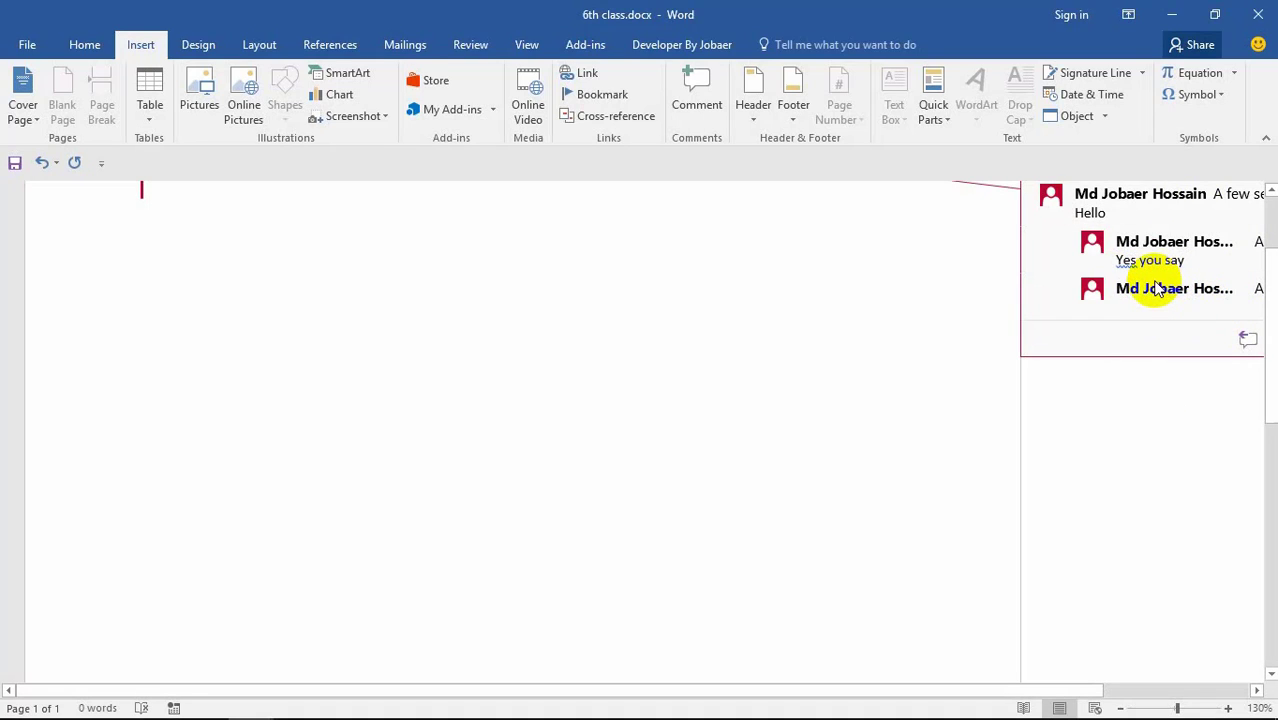
scroll(660, 570, "up", 3)
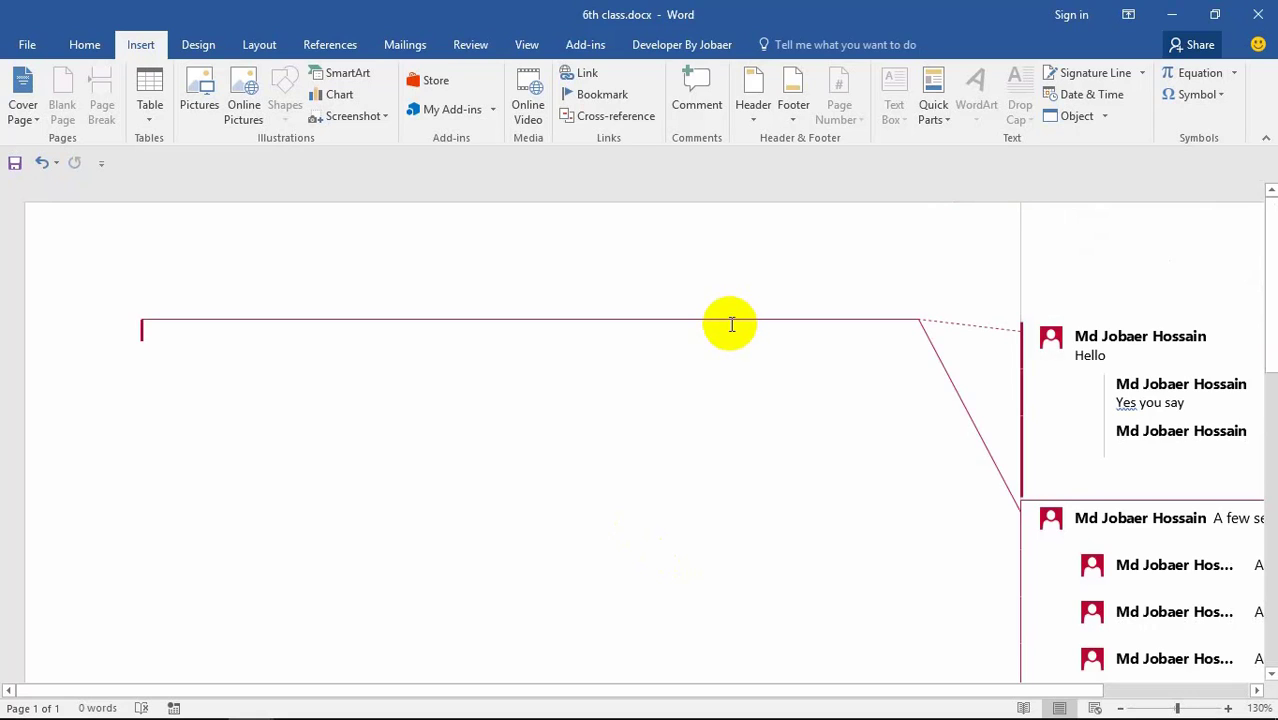
Step: Open a blank header and insert the date as Thursday, October 12, 2017
left_click(262, 45)
left_click(205, 45)
left_click(152, 44)
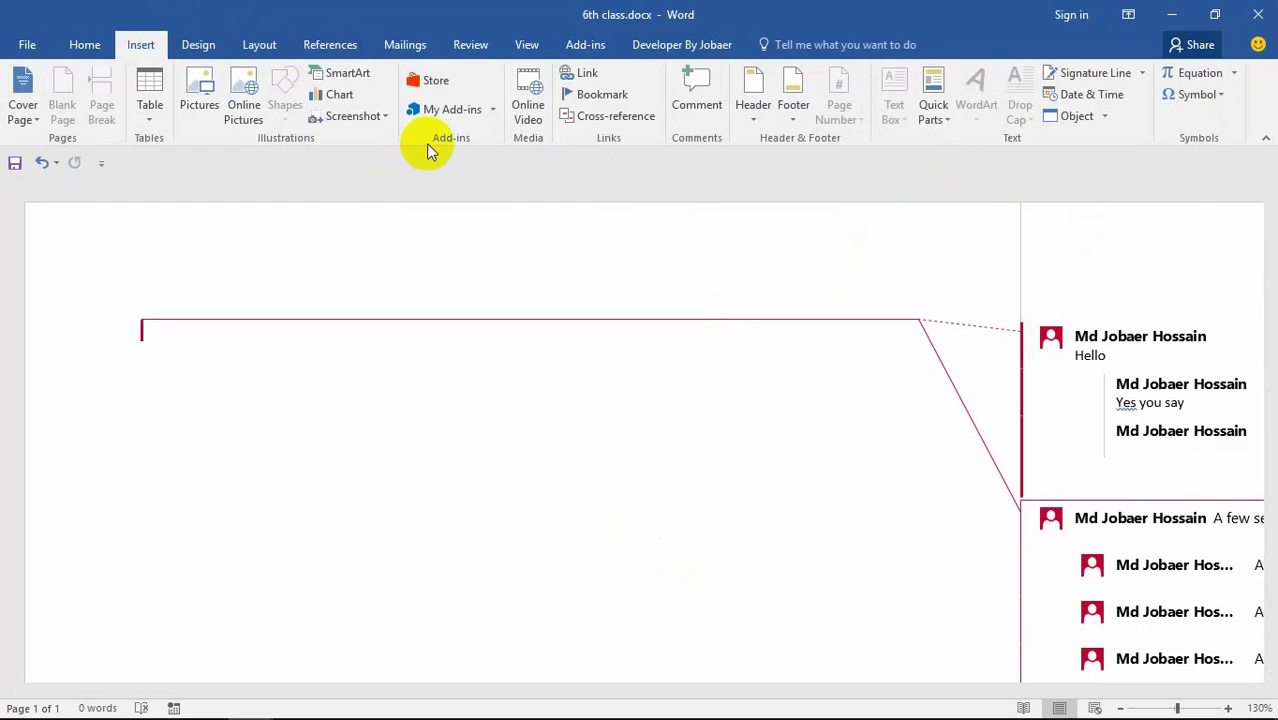
left_click(753, 108)
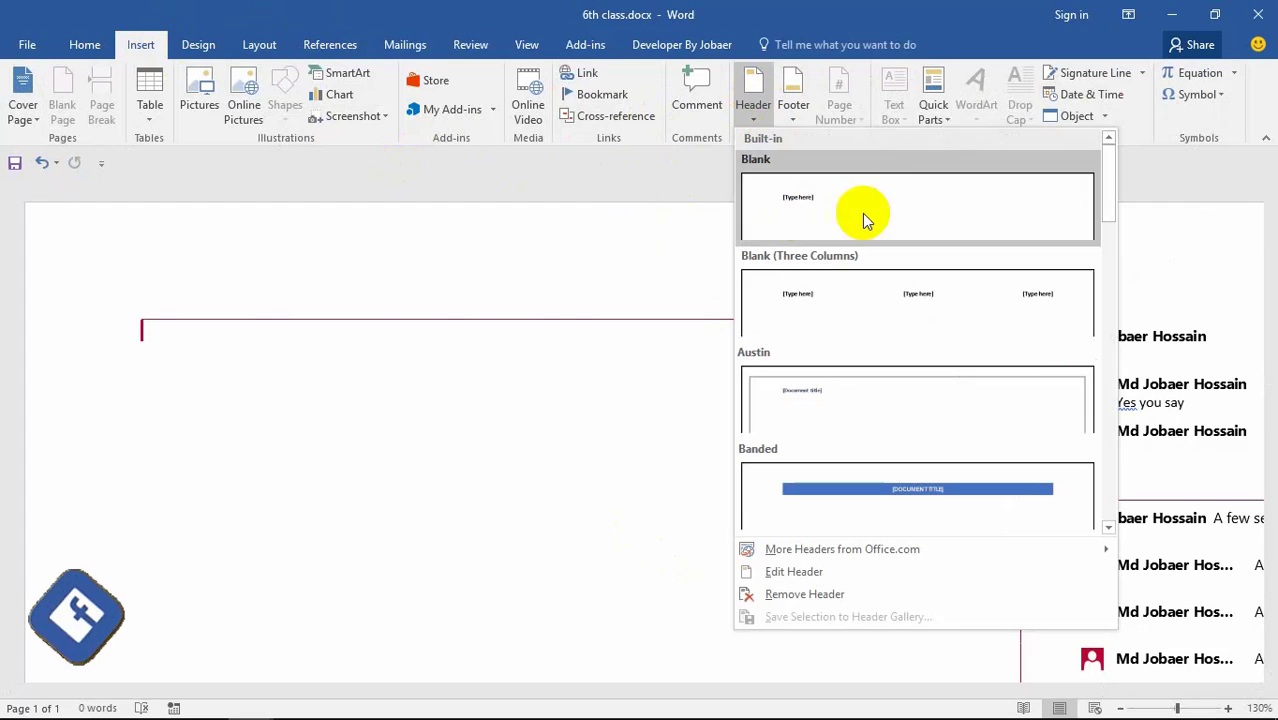
key("Escape")
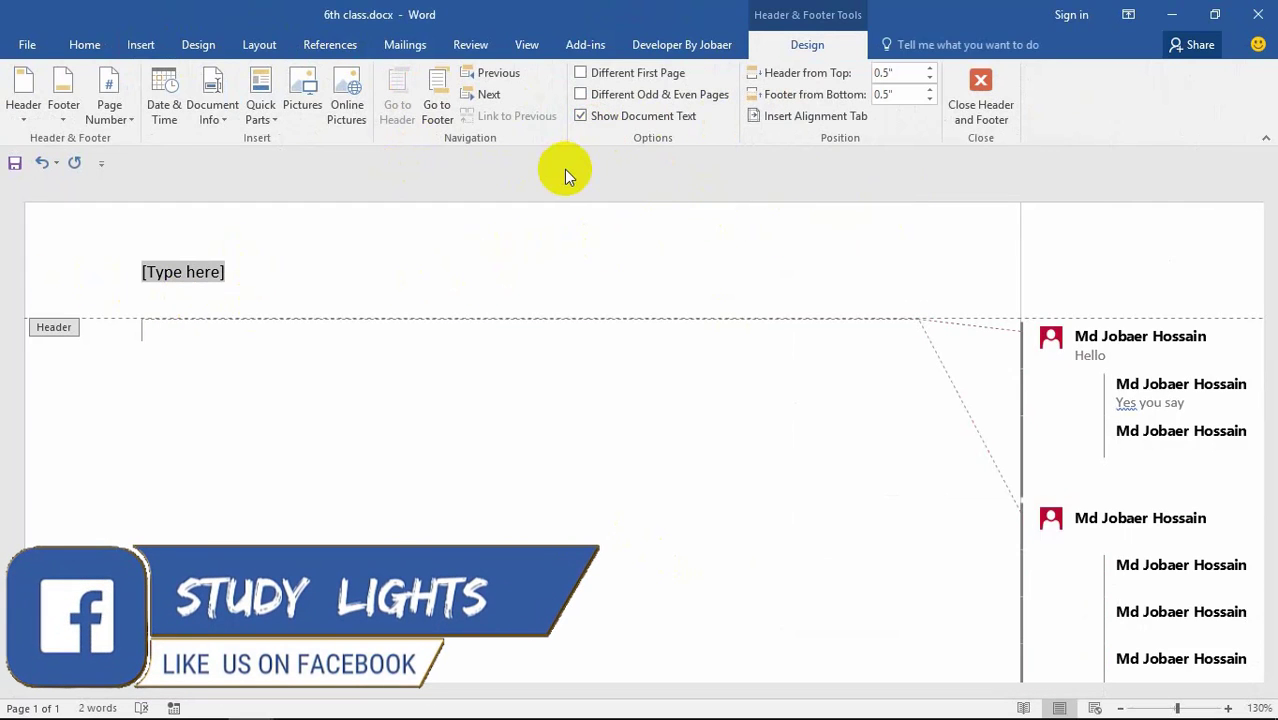
left_click(231, 287)
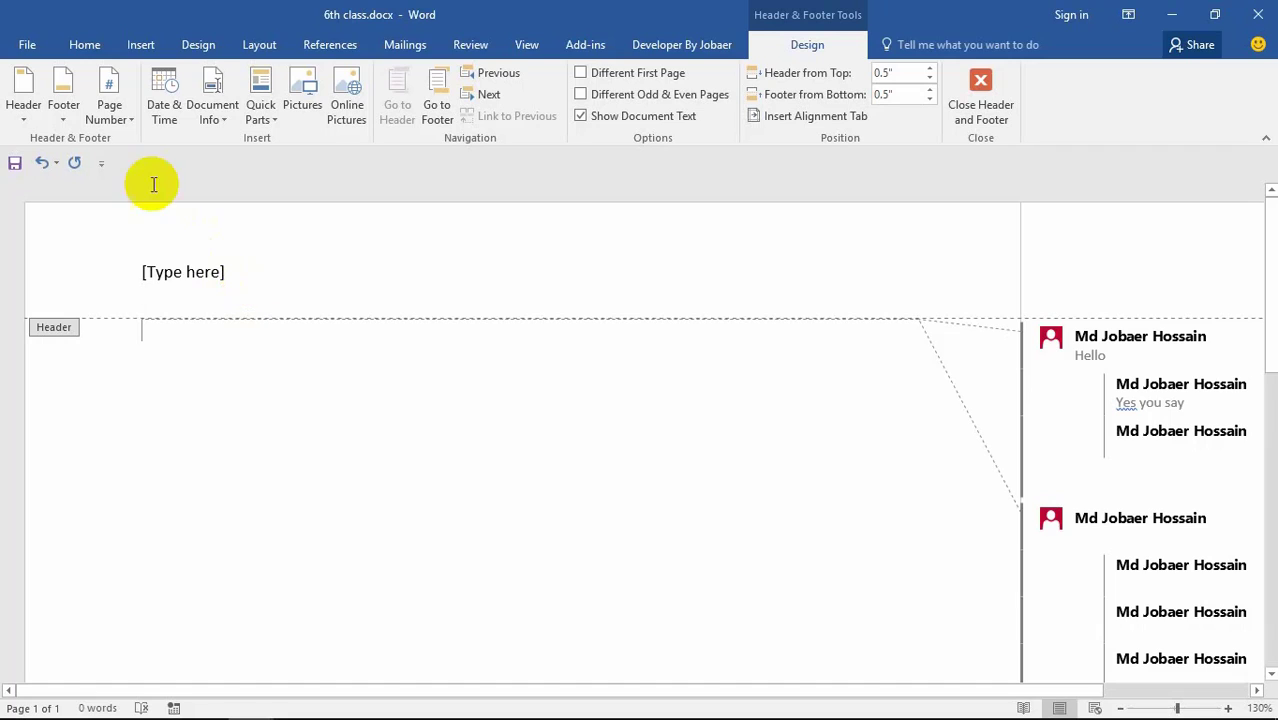
left_click(164, 115)
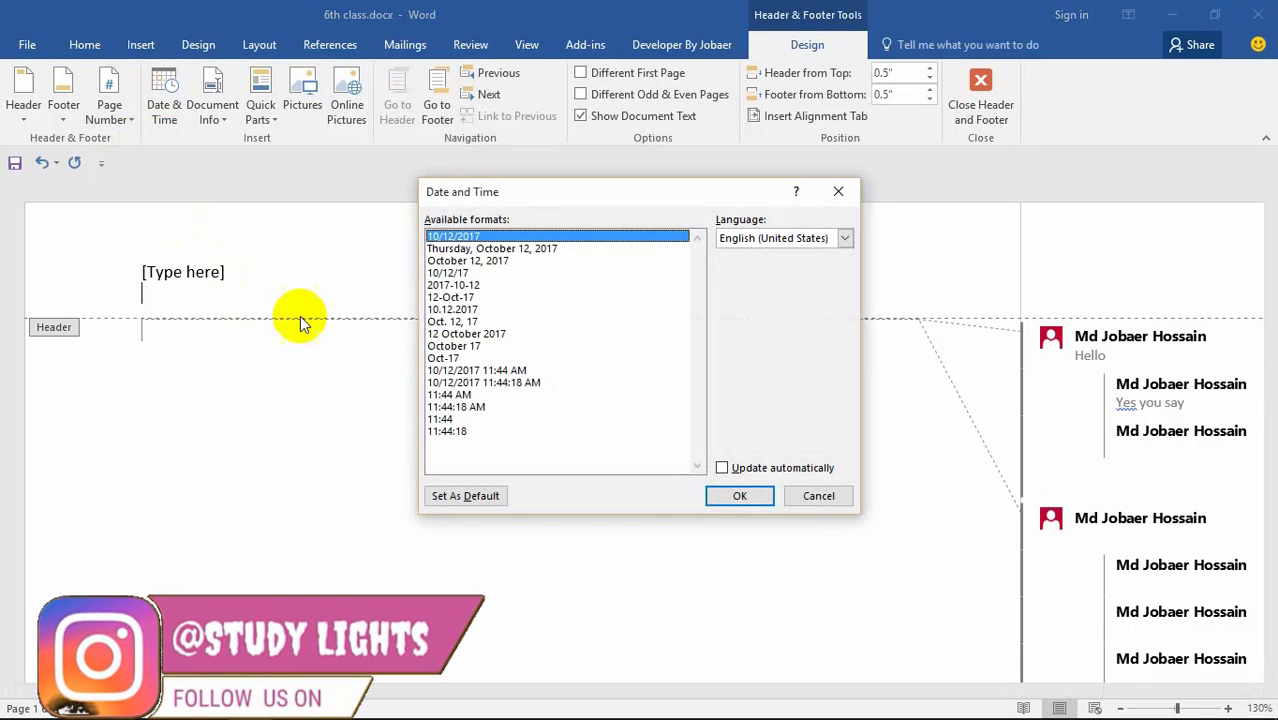
left_click(466, 250)
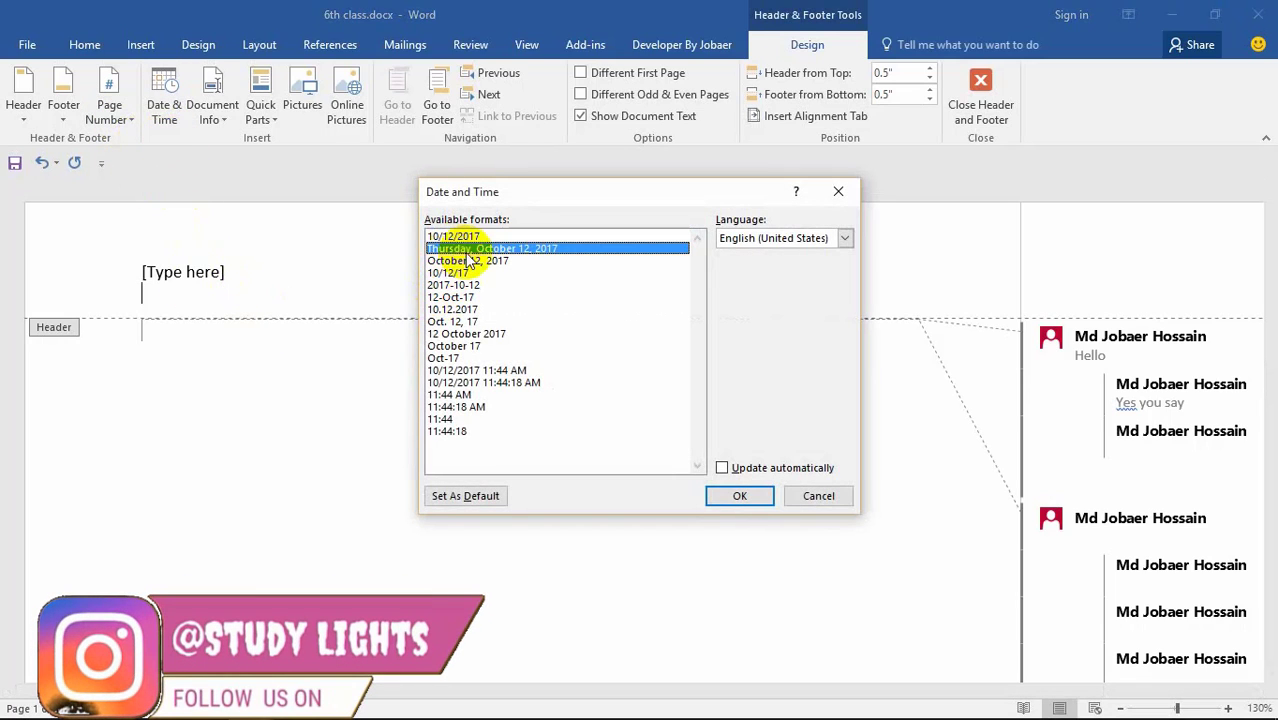
left_click(739, 495)
Step: Add the author's name and the file name 6th class.docx after the date
left_click(214, 105)
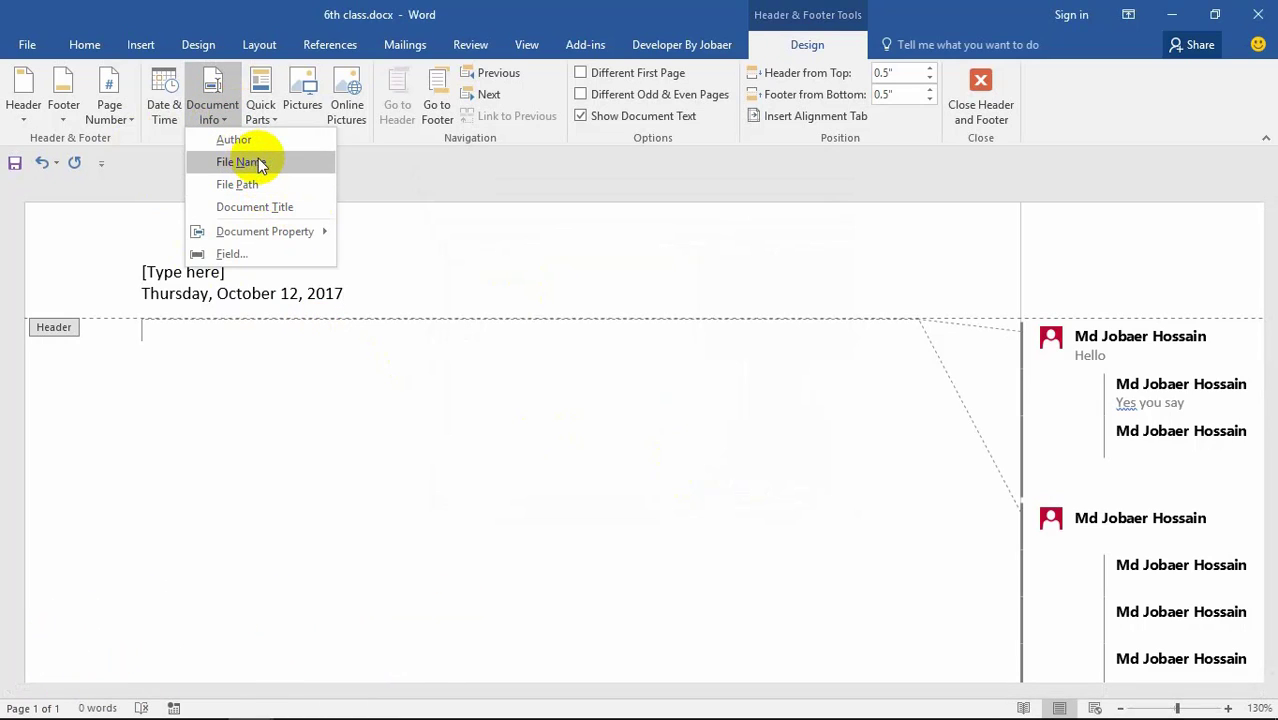
left_click(276, 142)
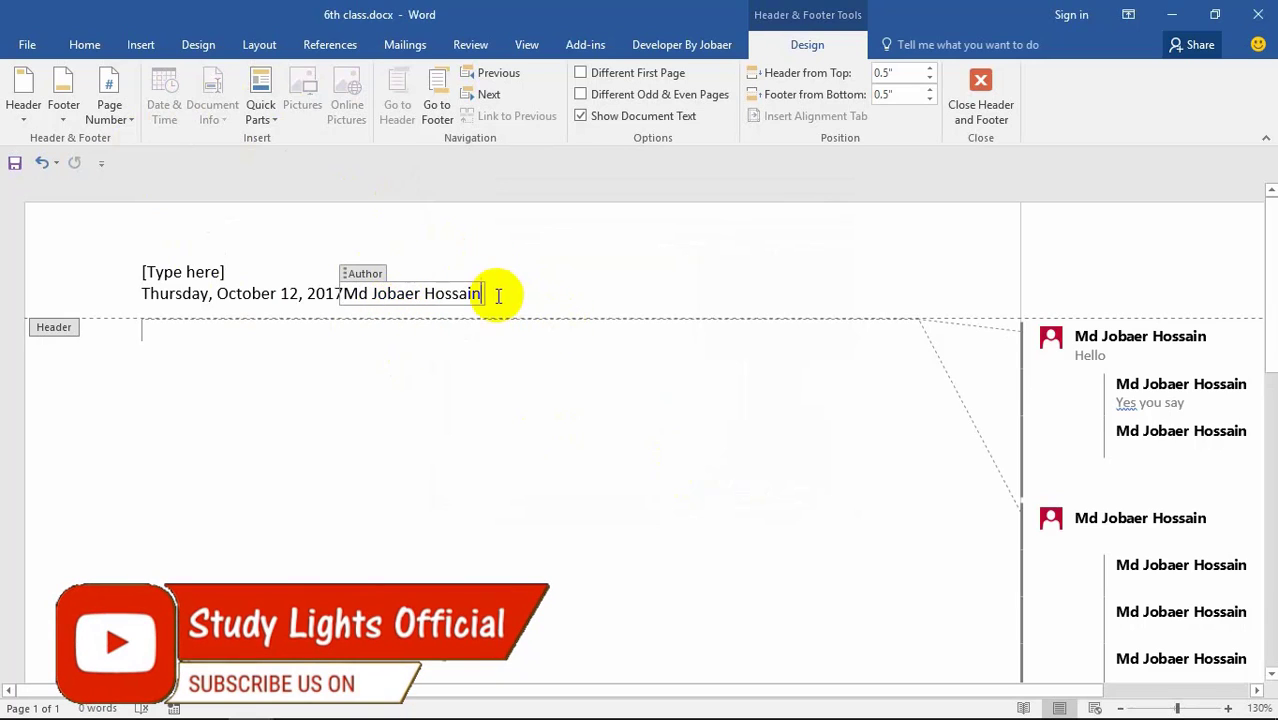
left_click(531, 290)
left_click(213, 95)
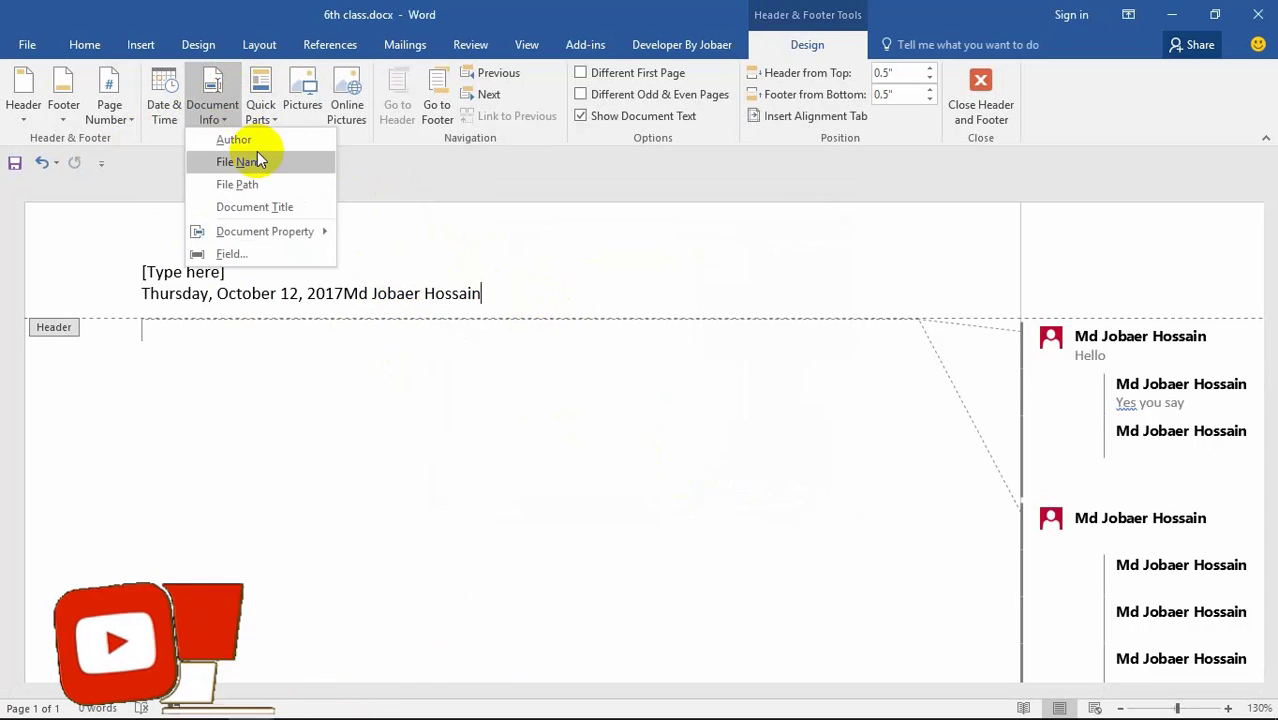
left_click(243, 161)
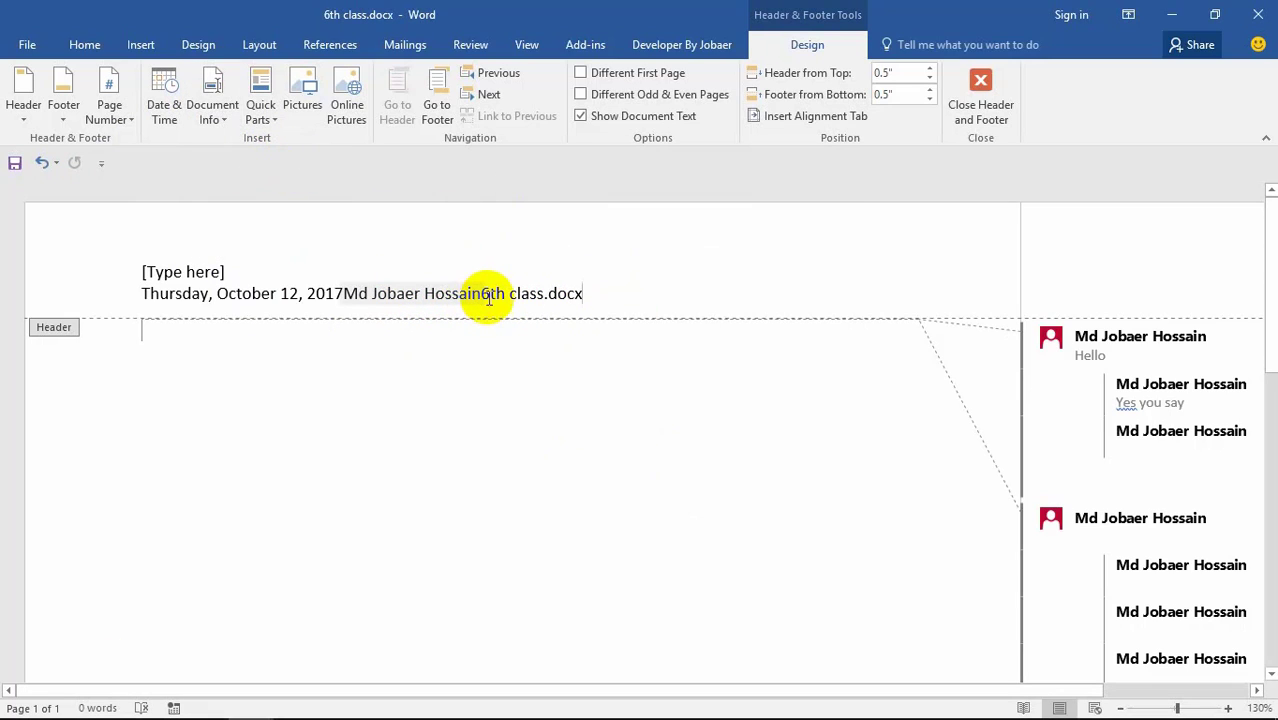
left_click(488, 298)
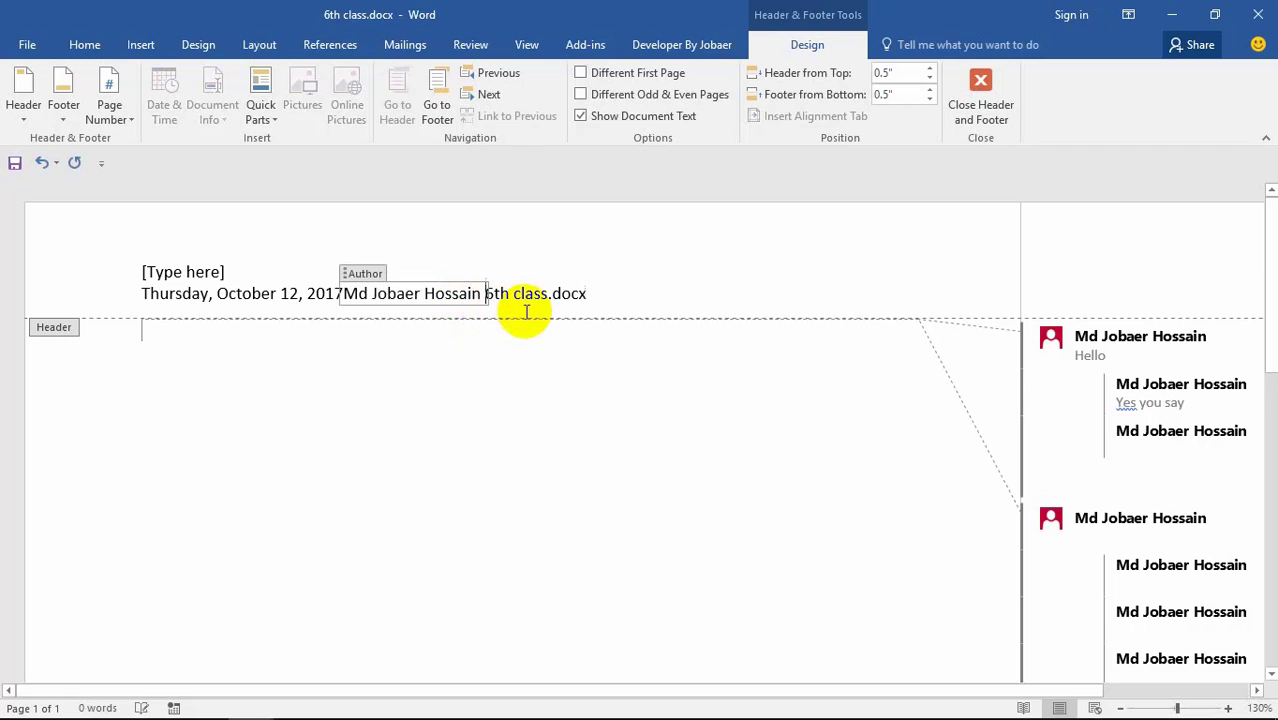
key("Up")
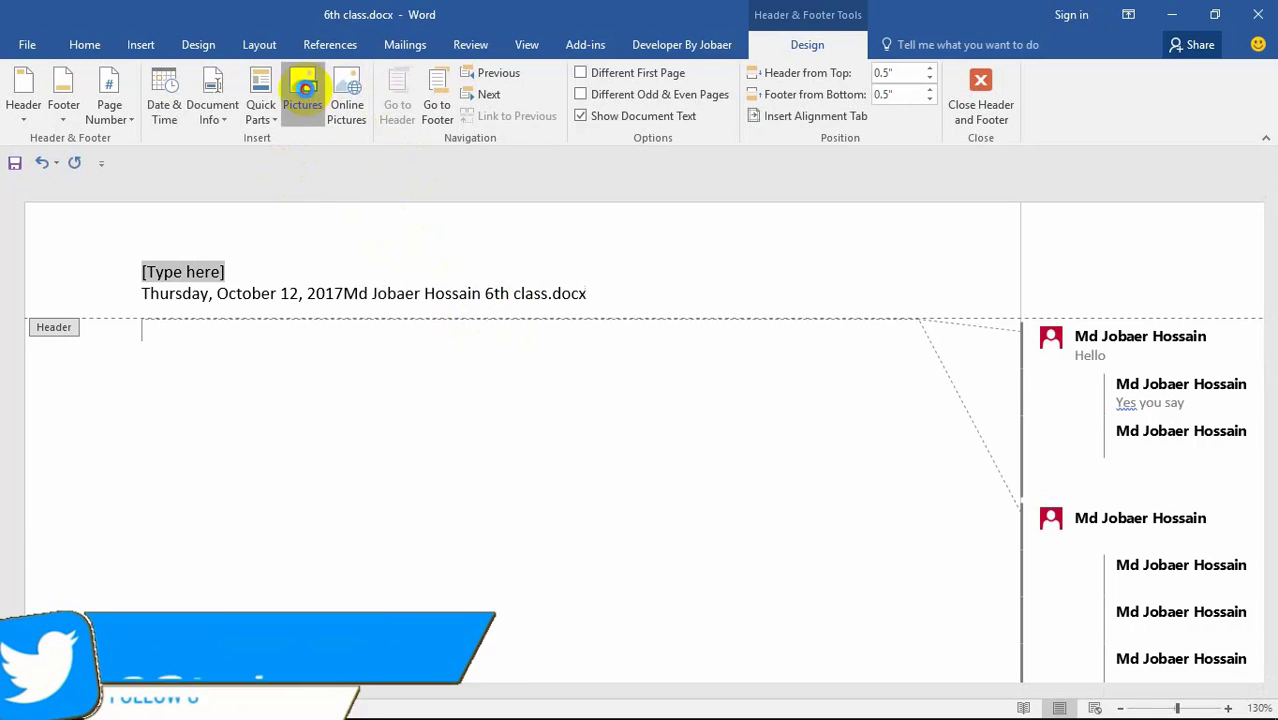
Step: Insert the logo image into the header and resize it to a short, narrow box
left_click(303, 95)
left_click(367, 251)
left_click(549, 285)
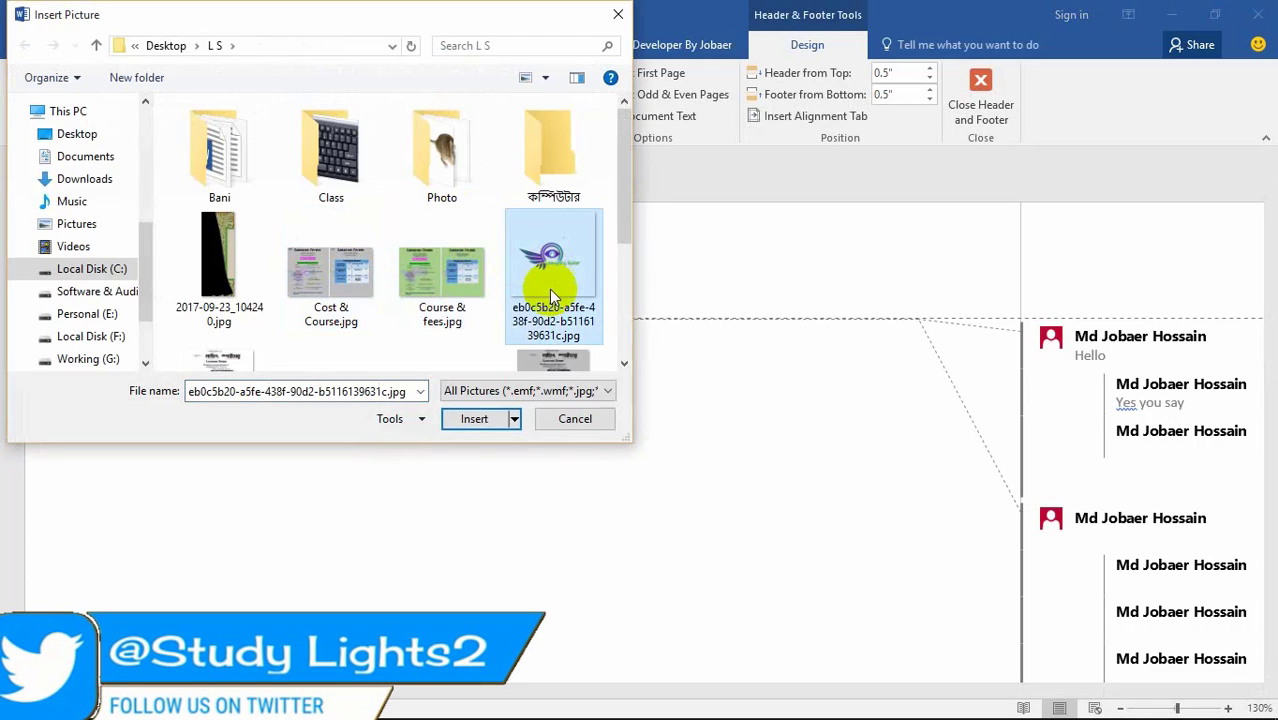
left_click(476, 419)
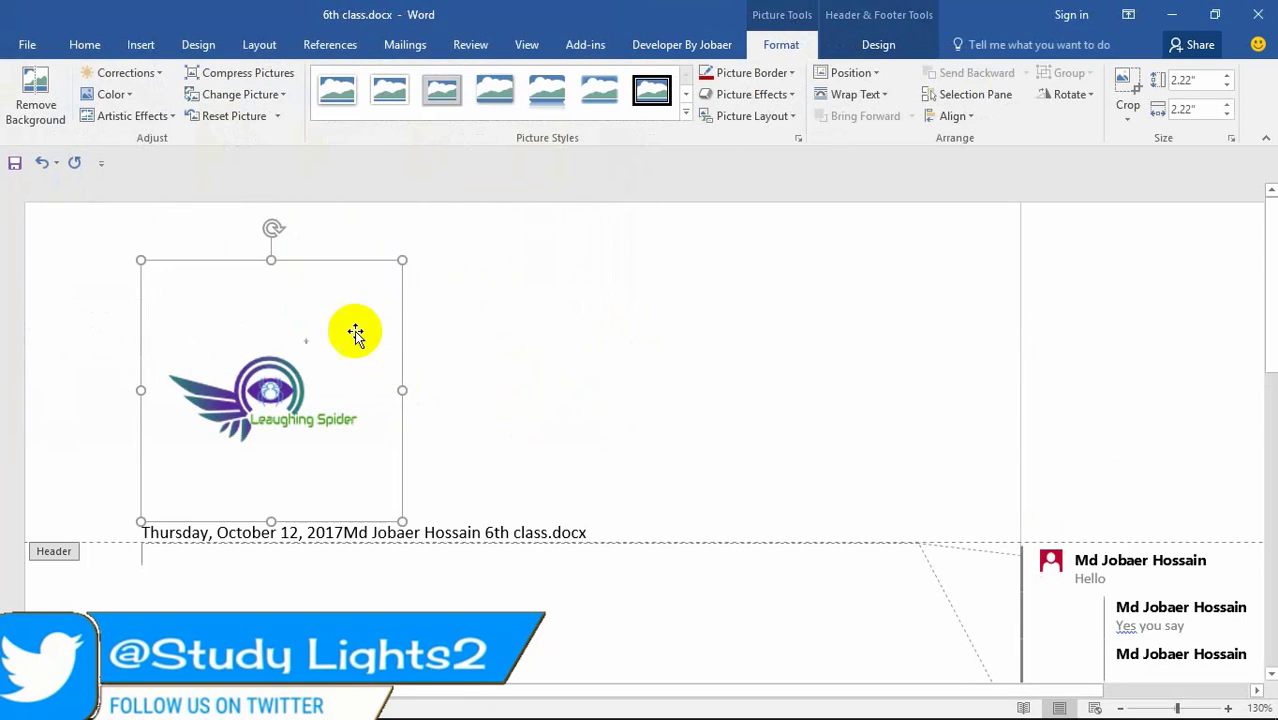
left_click_drag(268, 260, 300, 418)
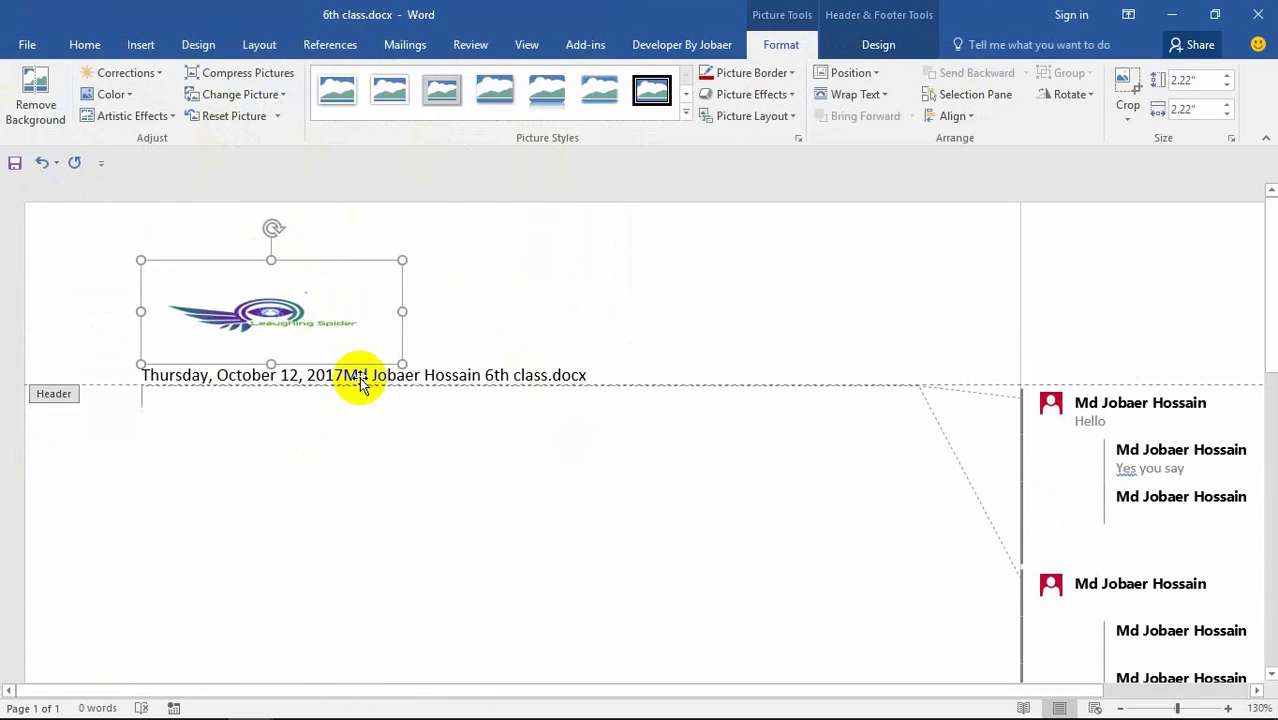
left_click_drag(400, 311, 222, 312)
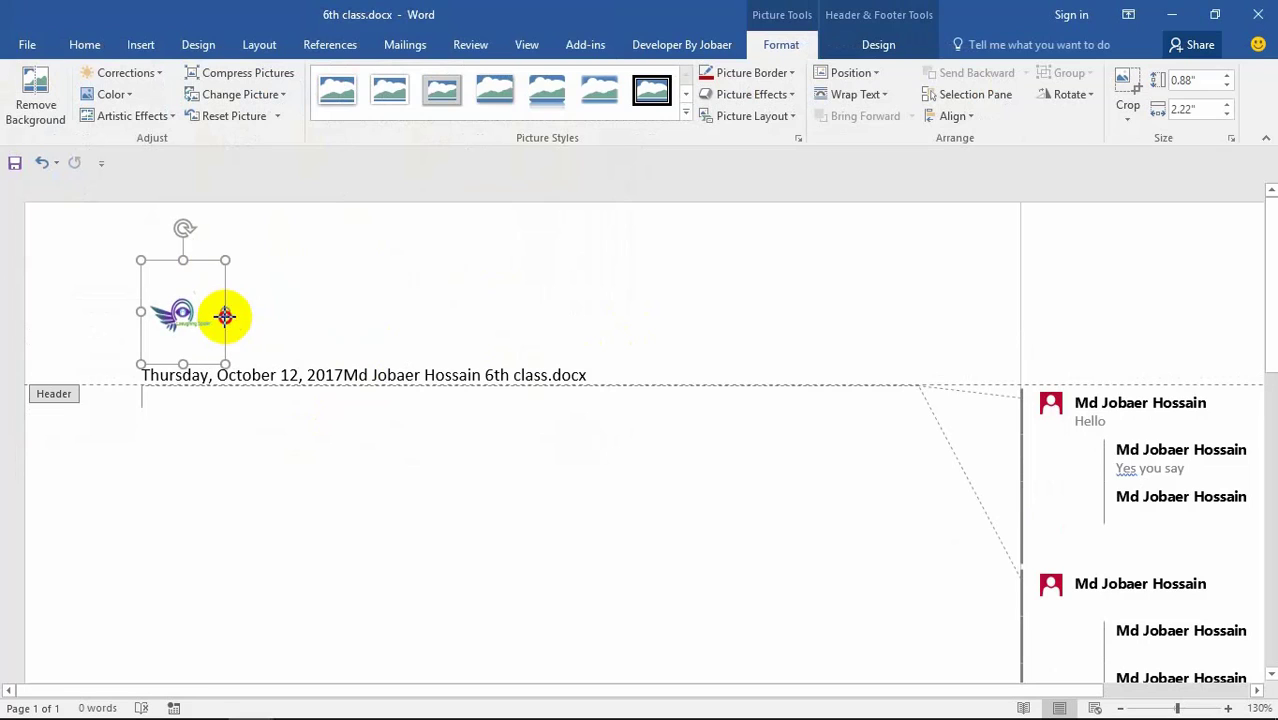
left_click_drag(177, 257, 630, 291)
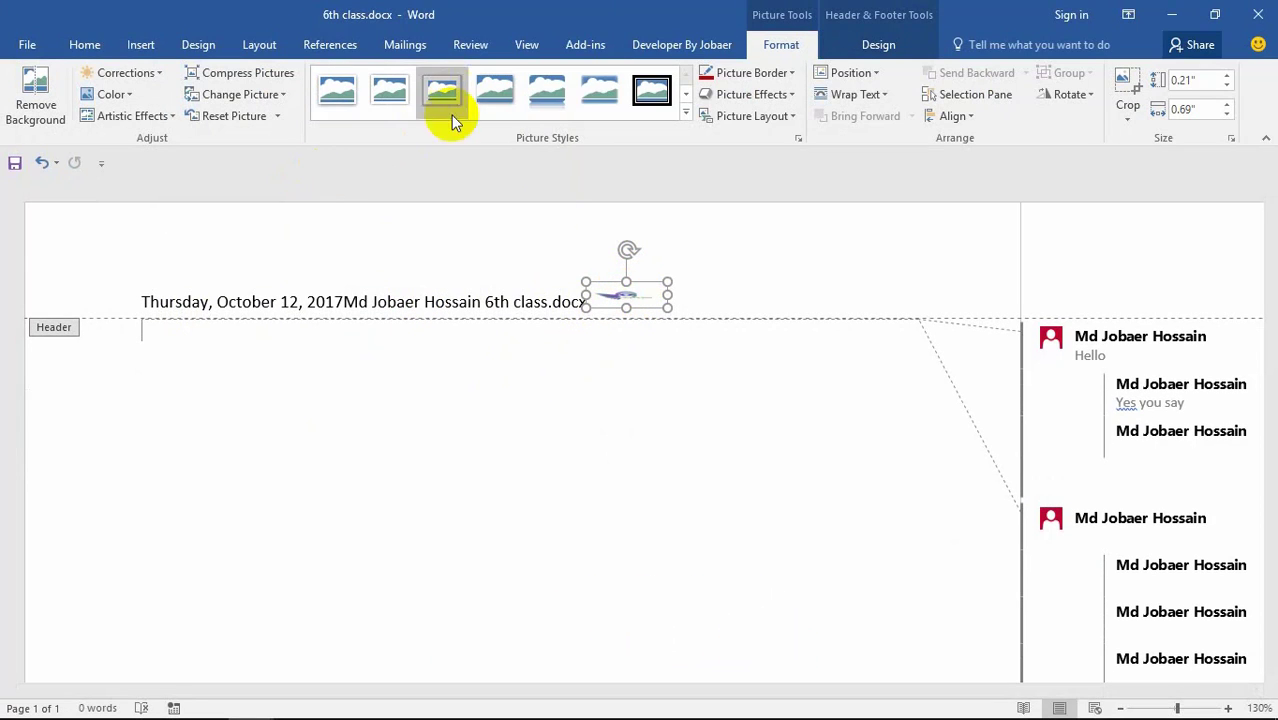
left_click(720, 300)
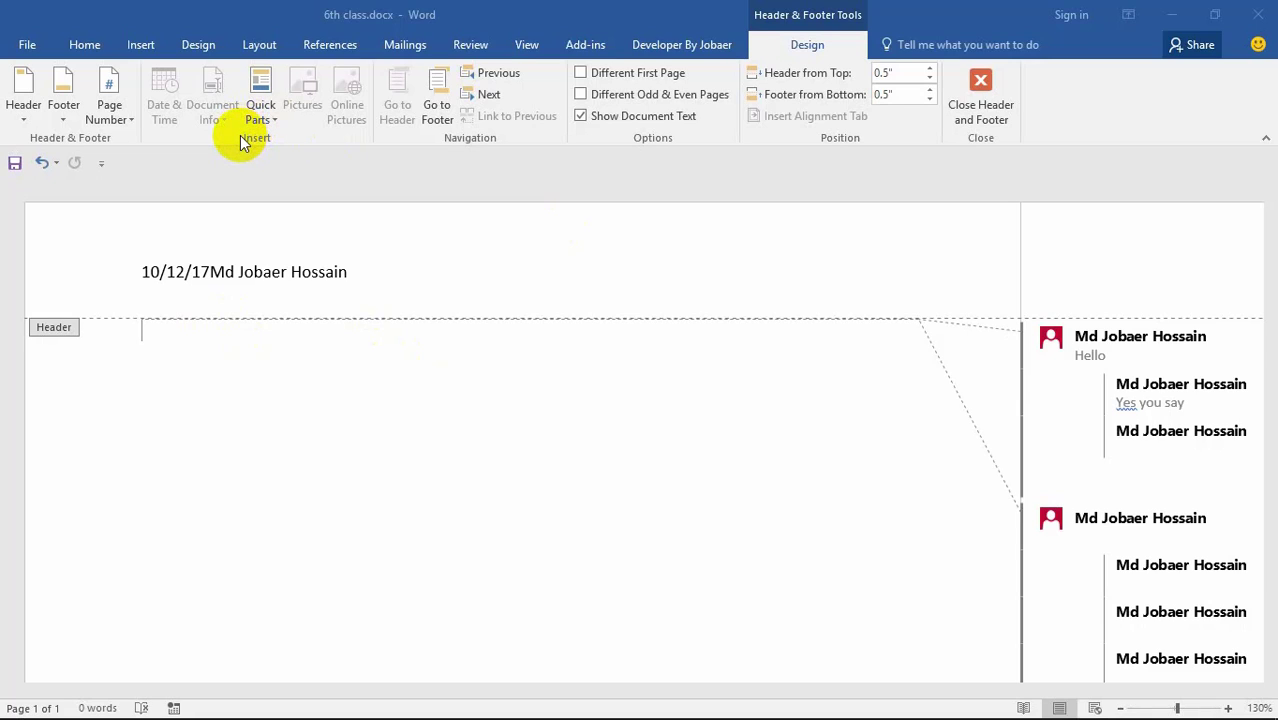
Step: Set Header from Top to 0.1" and Footer from Bottom to 0" with the spinners
left_click(930, 88)
left_click(930, 88)
left_click(930, 88)
left_click(930, 88)
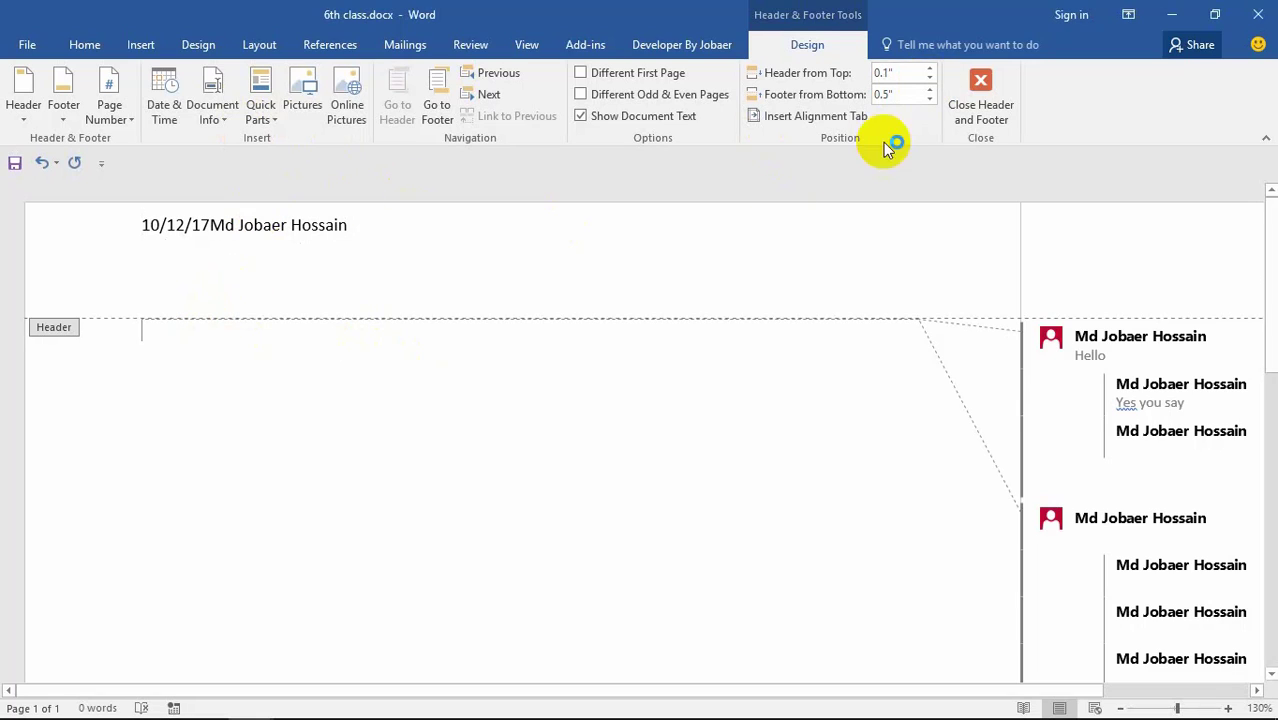
left_click(932, 100)
left_click(932, 100)
left_click(932, 100)
left_click(932, 100)
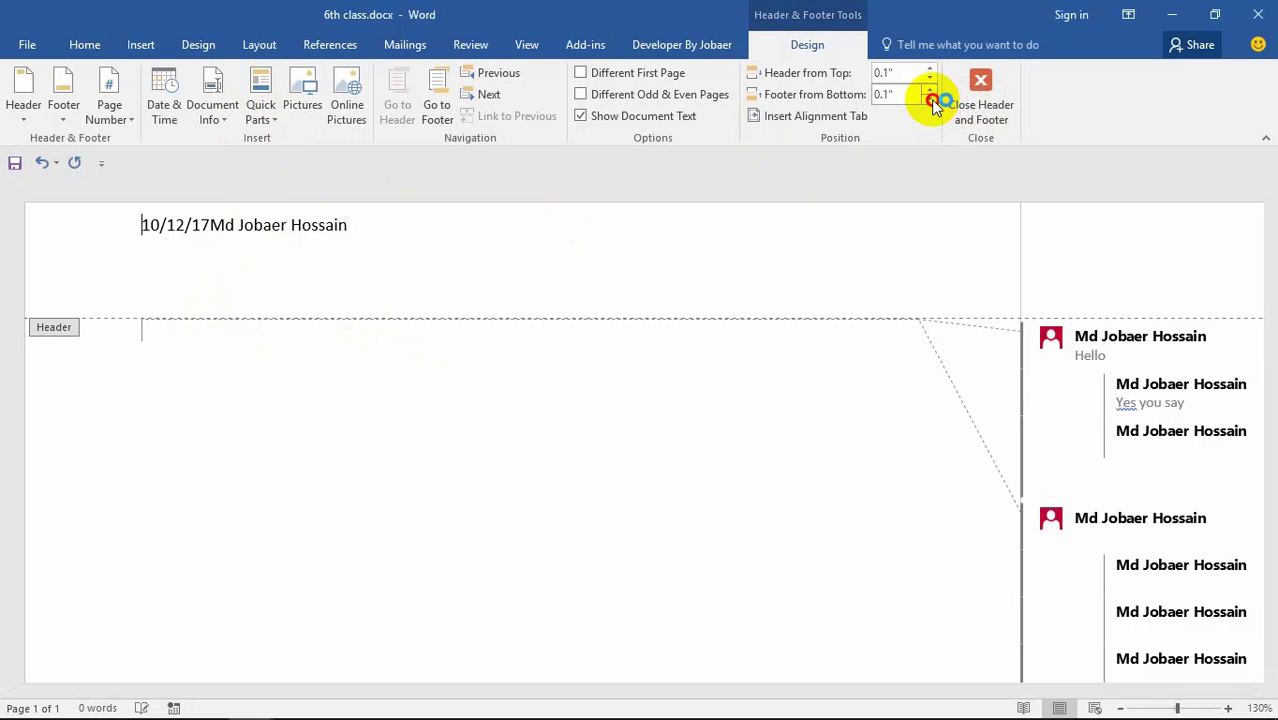
left_click(932, 100)
scroll(816, 260, "down", 10)
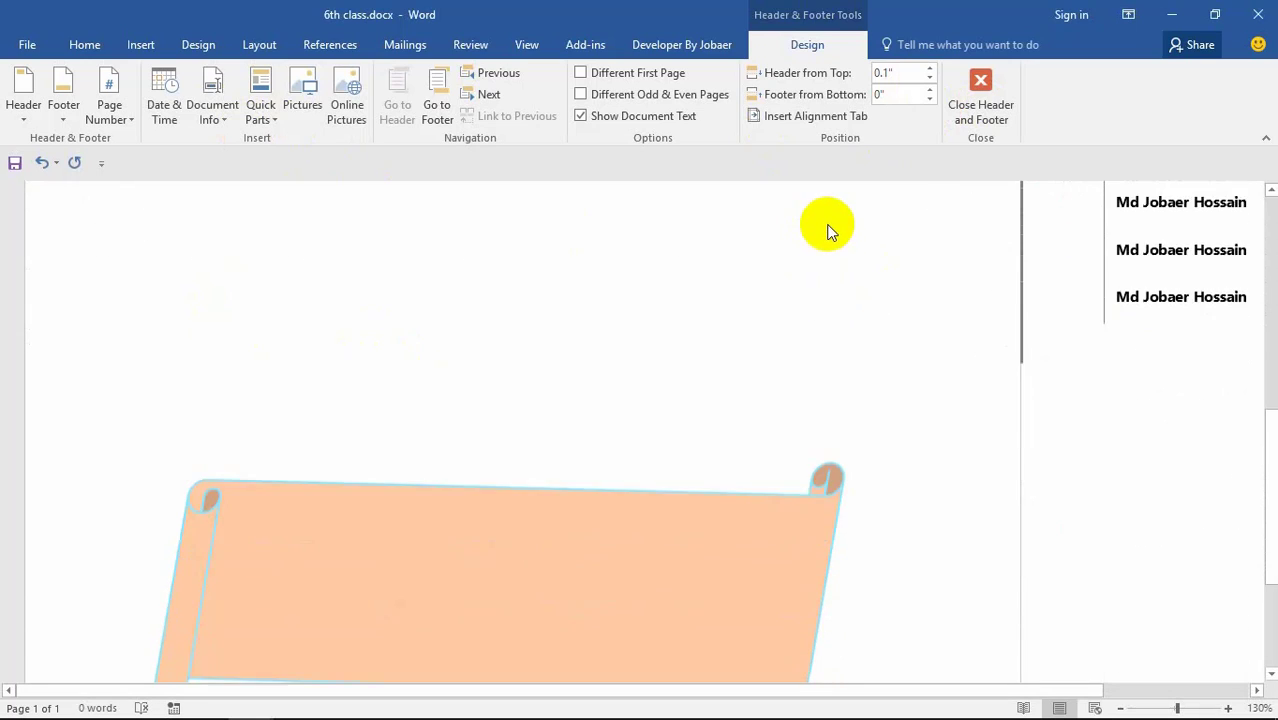
scroll(828, 231, "down", 5)
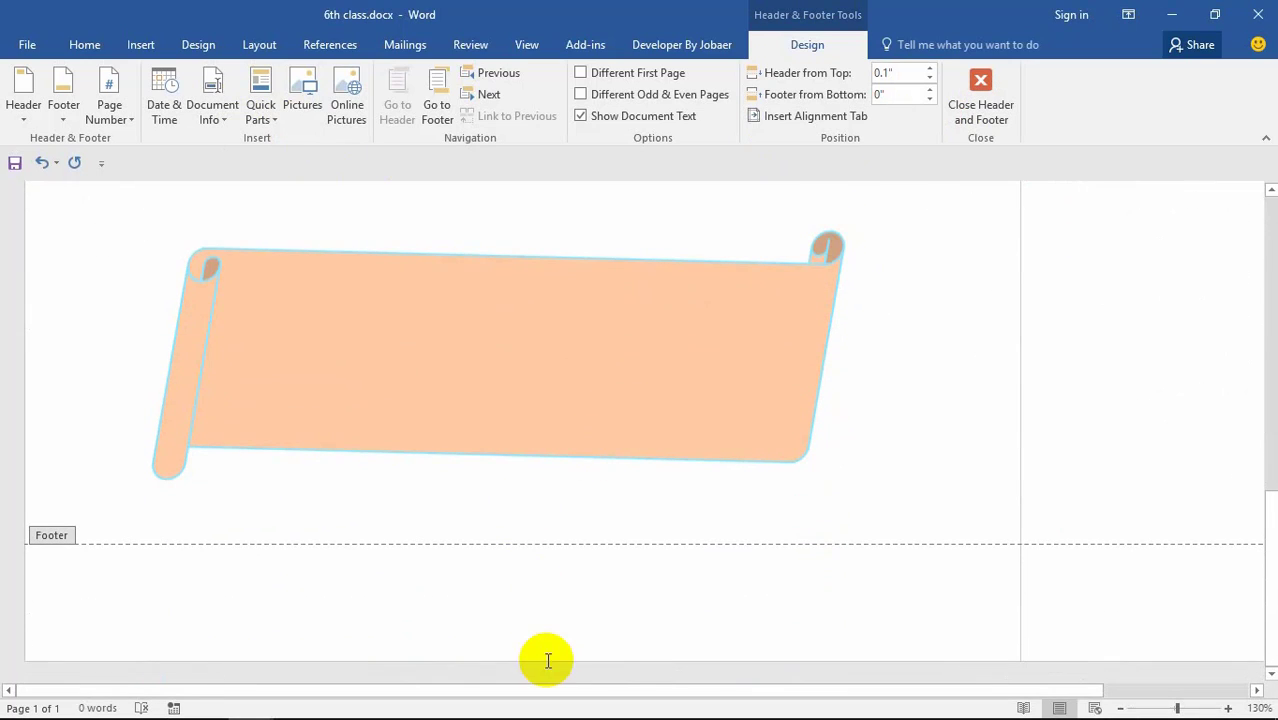
scroll(565, 550, "up", 12)
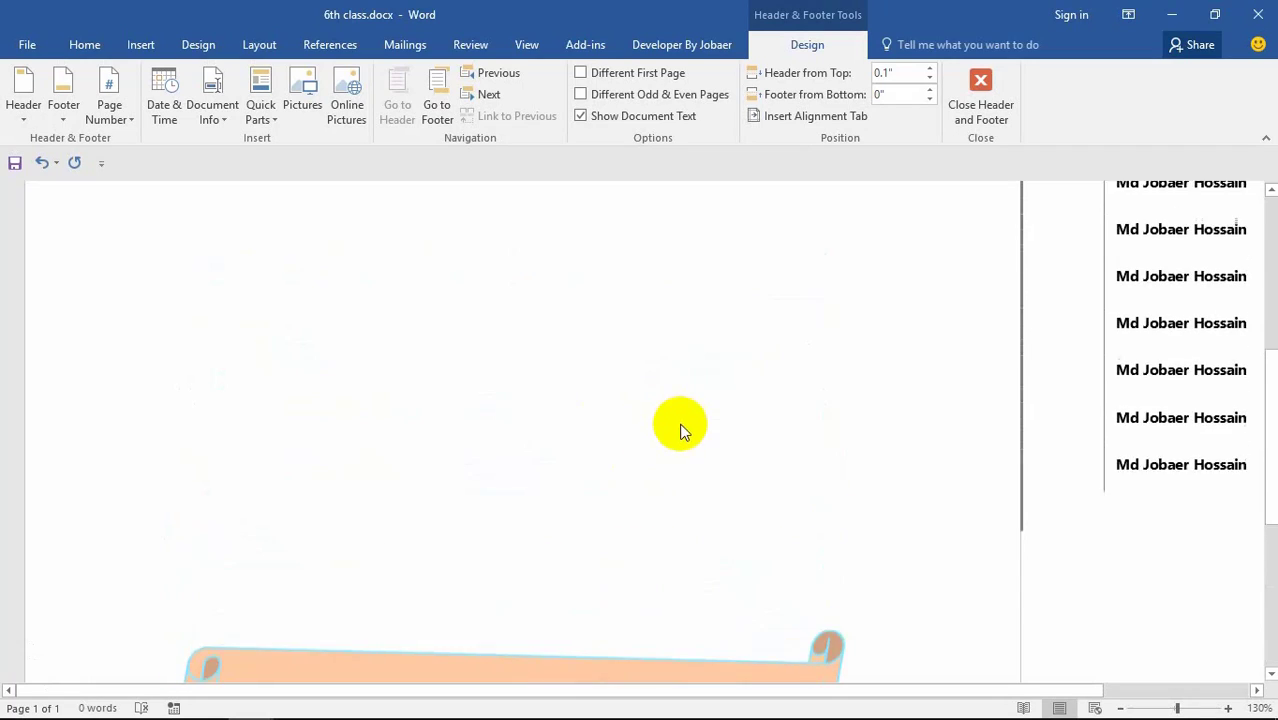
scroll(893, 308, "up", 5)
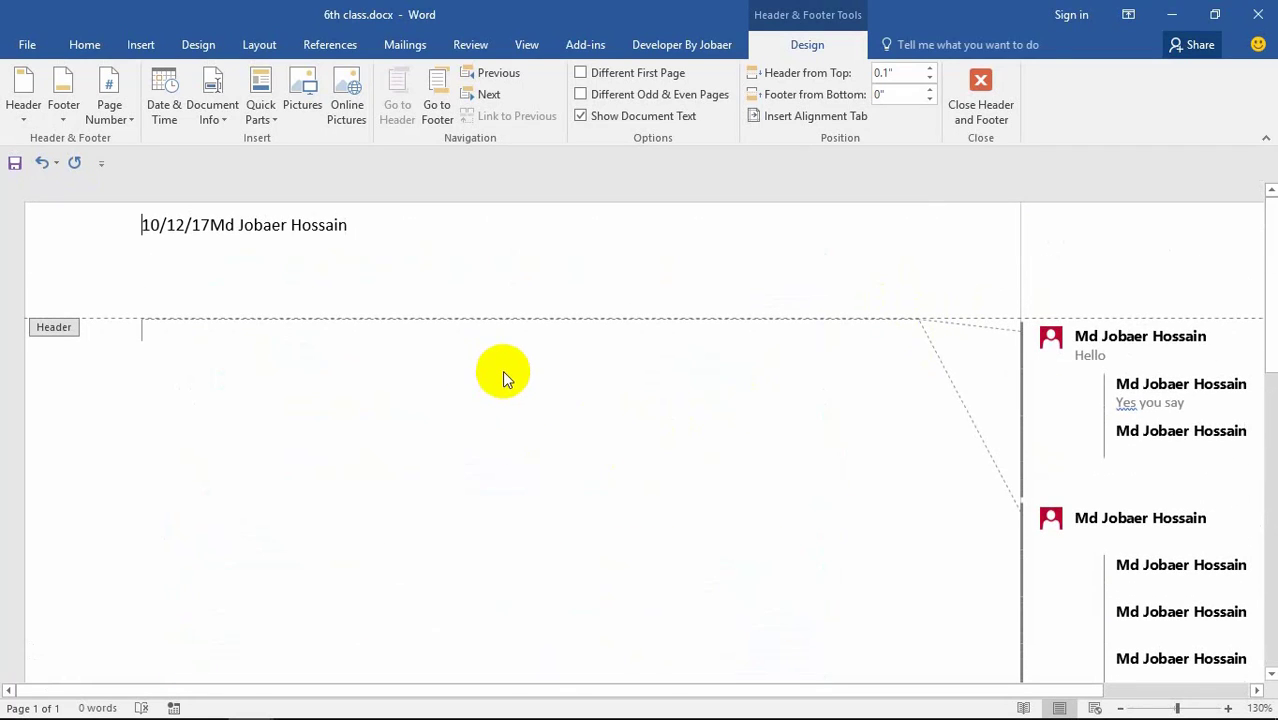
Step: Leave the header and insert a signature line with the signer's name and the title Seo
left_click(981, 108)
scroll(624, 389, "up", 3)
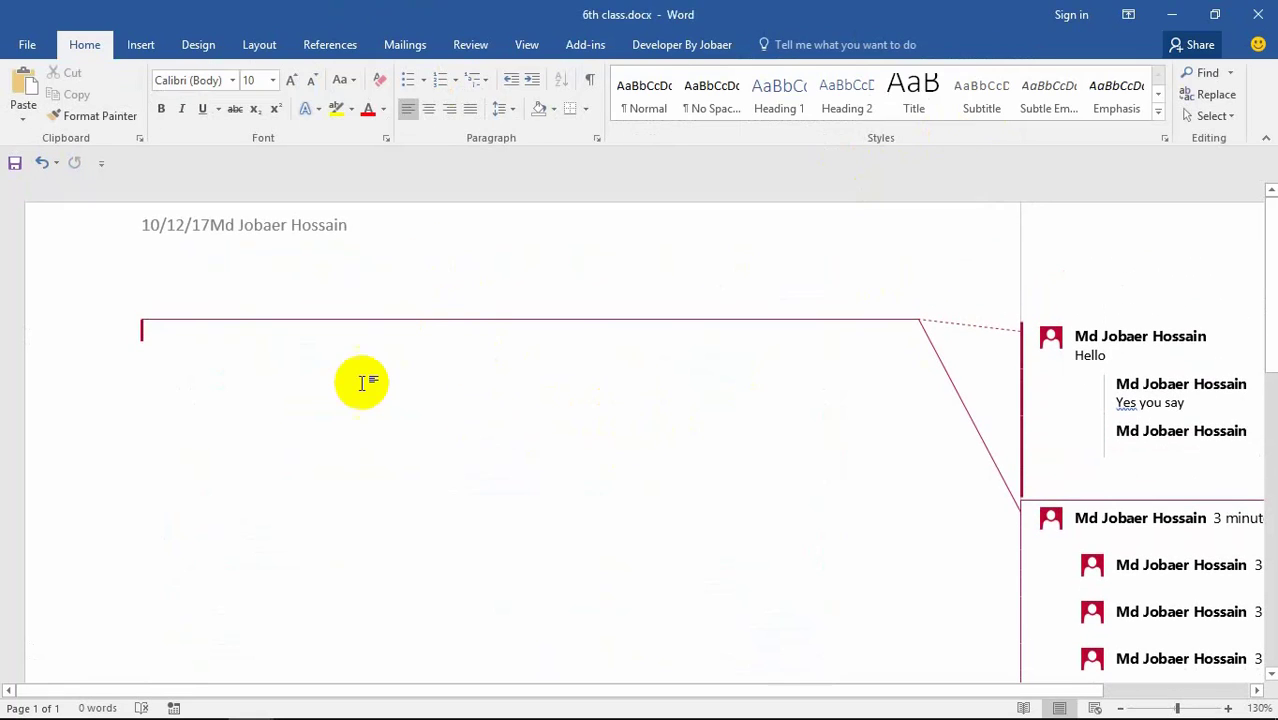
scroll(365, 379, "down", 3)
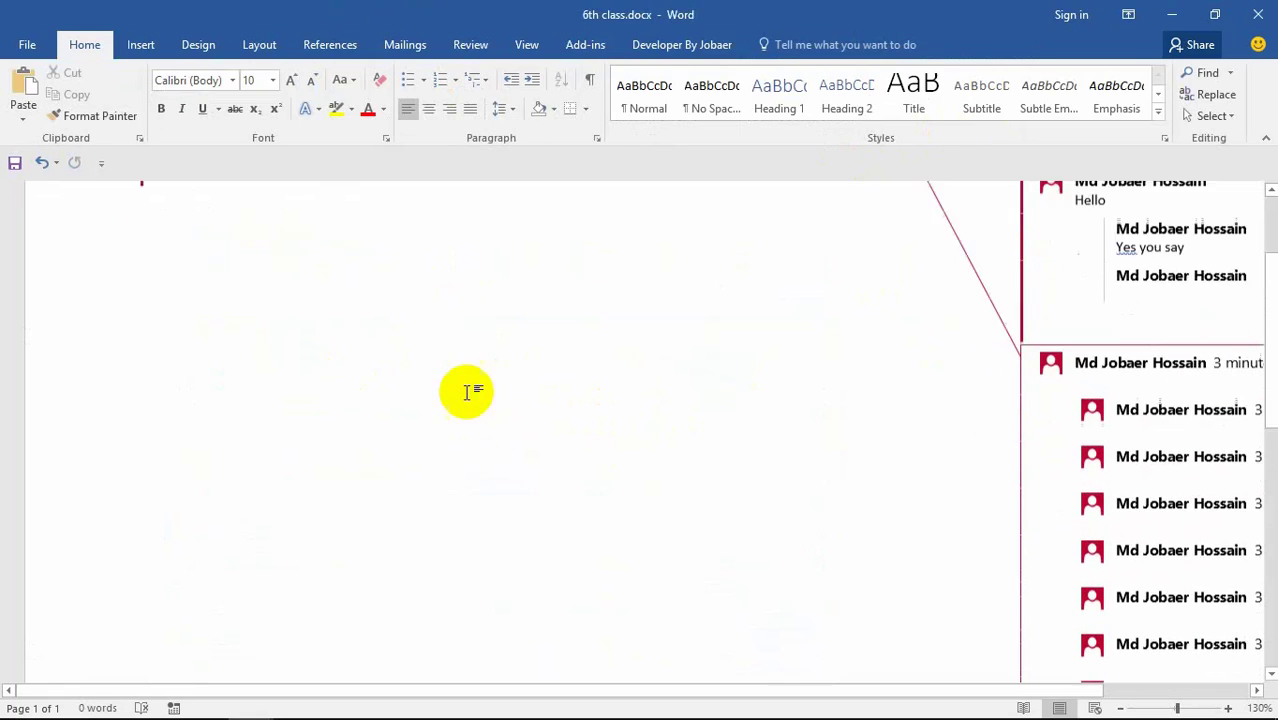
left_click(141, 44)
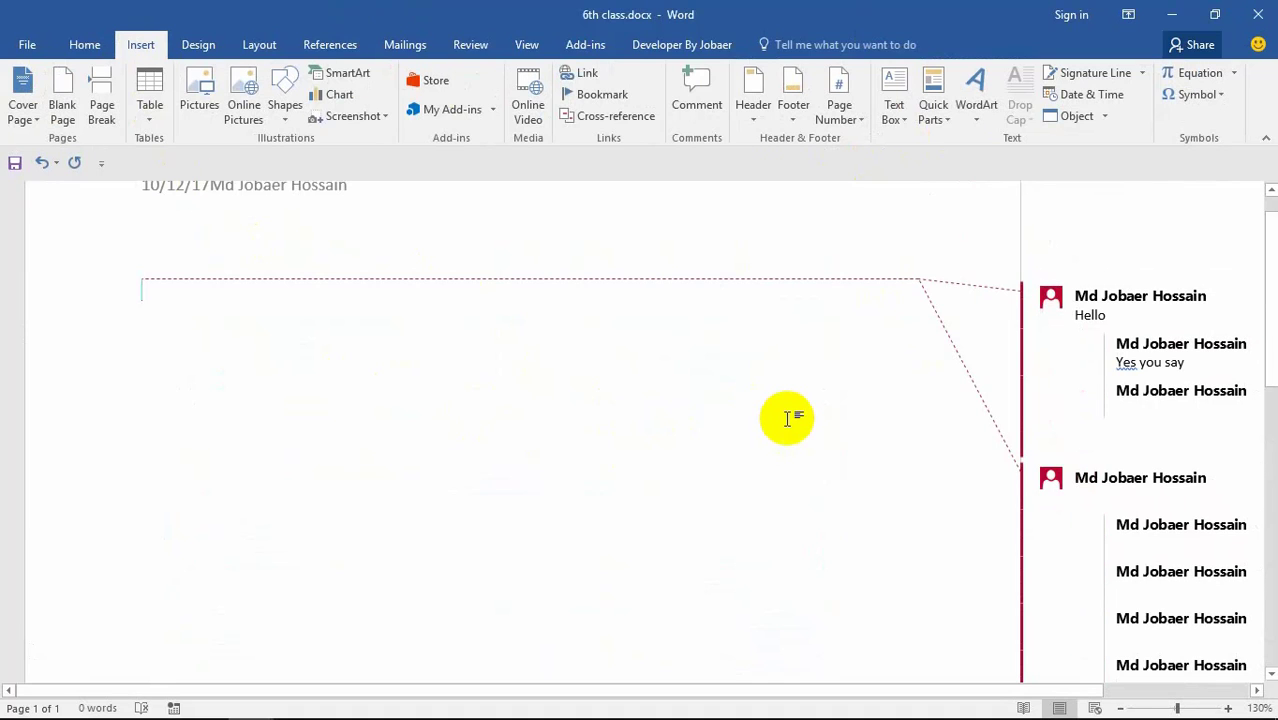
left_click(1094, 74)
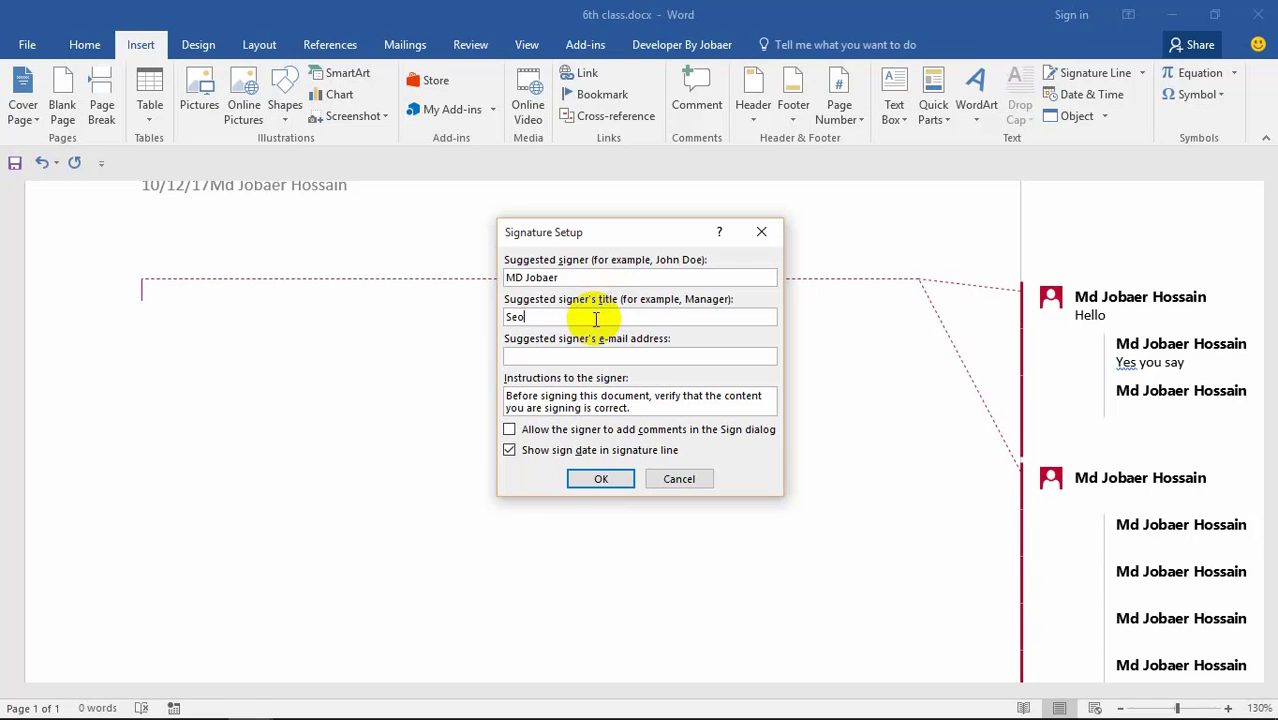
left_click(617, 360)
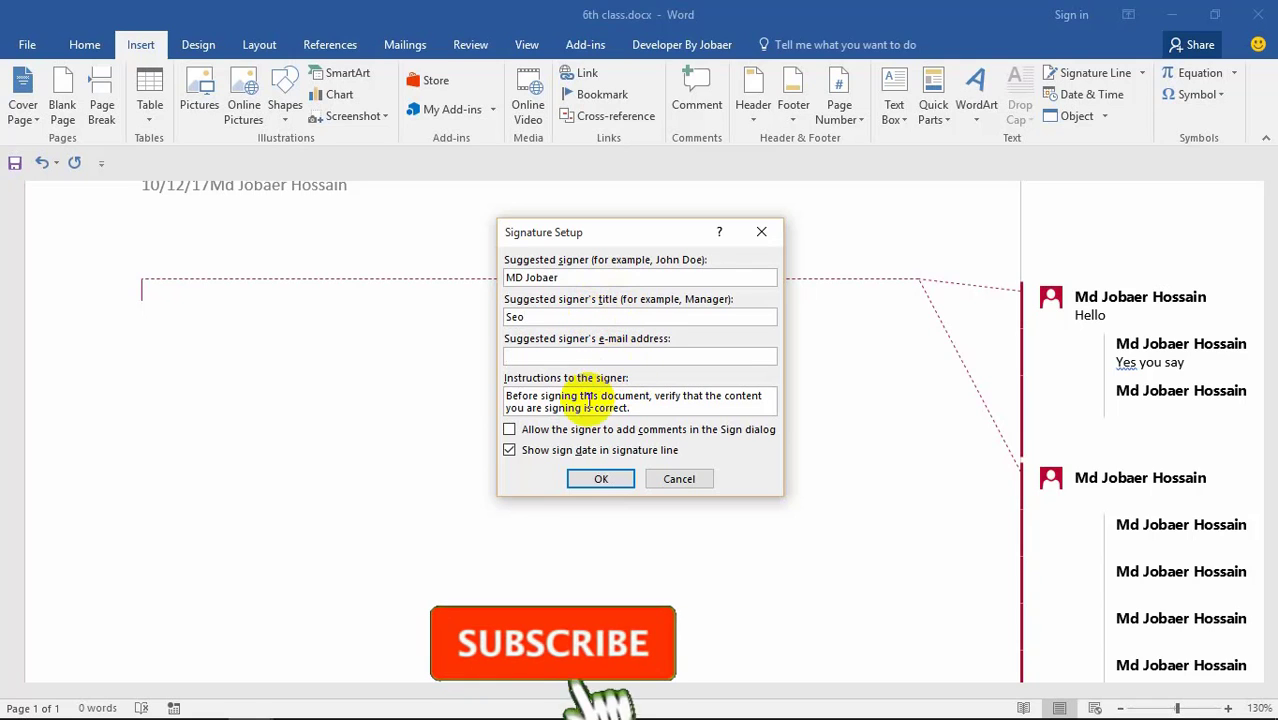
left_click(585, 429)
left_click(601, 478)
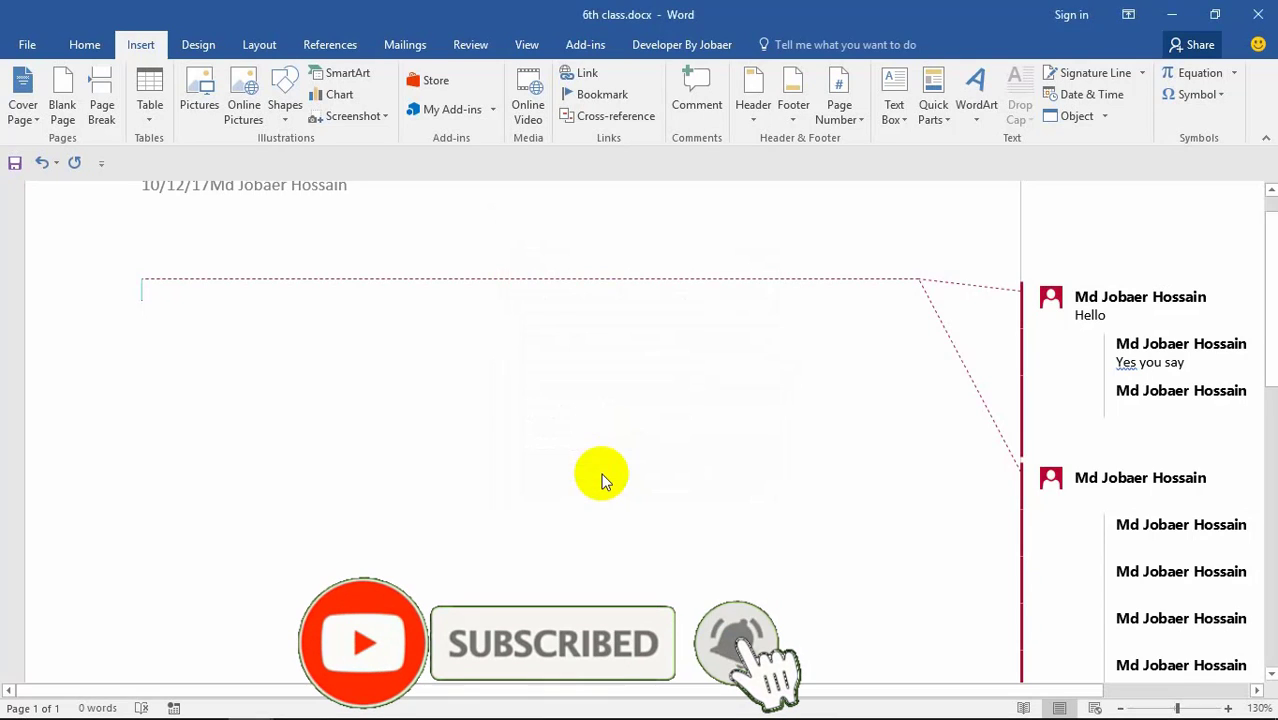
Step: Reopen the signature line setup, cancel it, and delete the inserted signature line
scroll(685, 423, "down", 1)
scroll(680, 424, "up", 3)
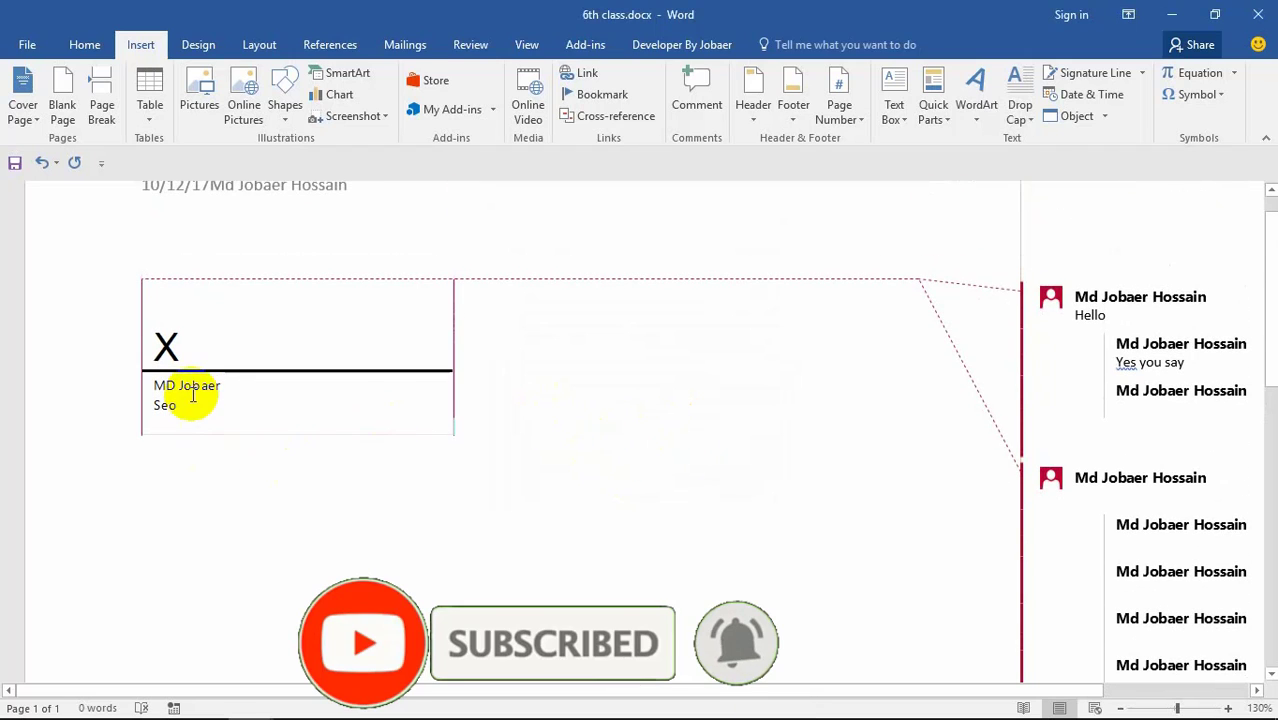
left_click(166, 348)
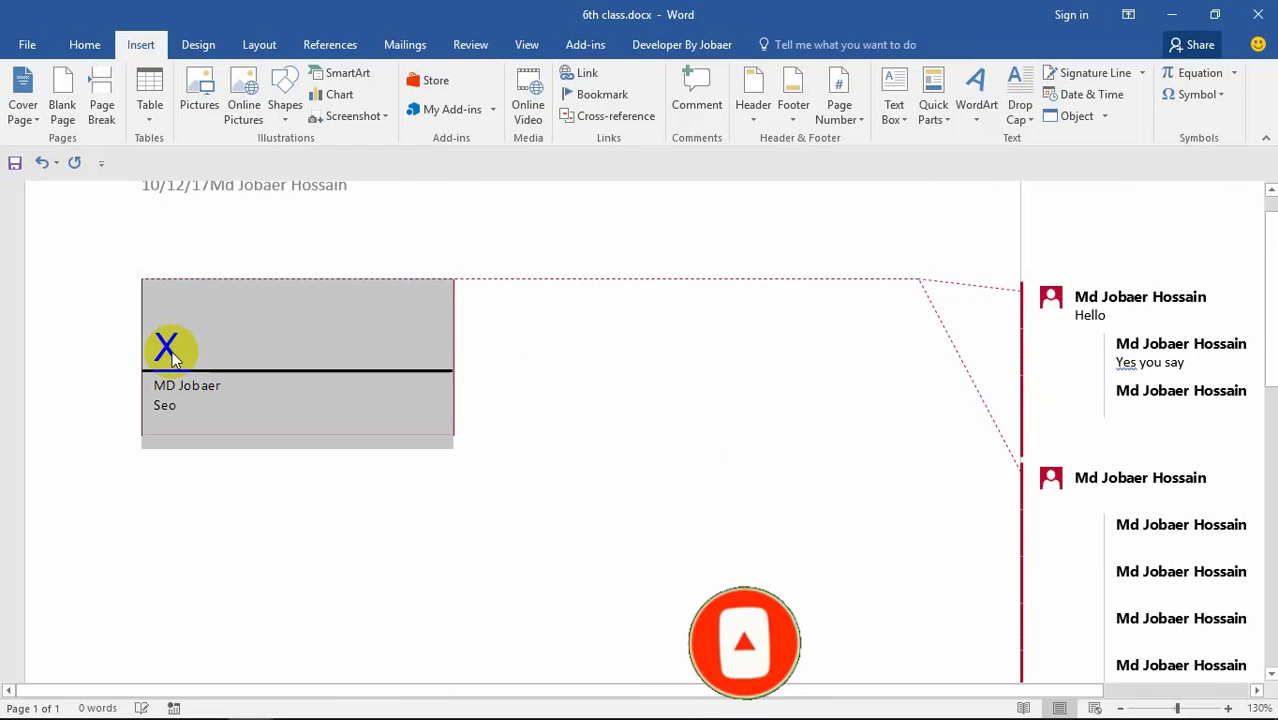
left_click(315, 347)
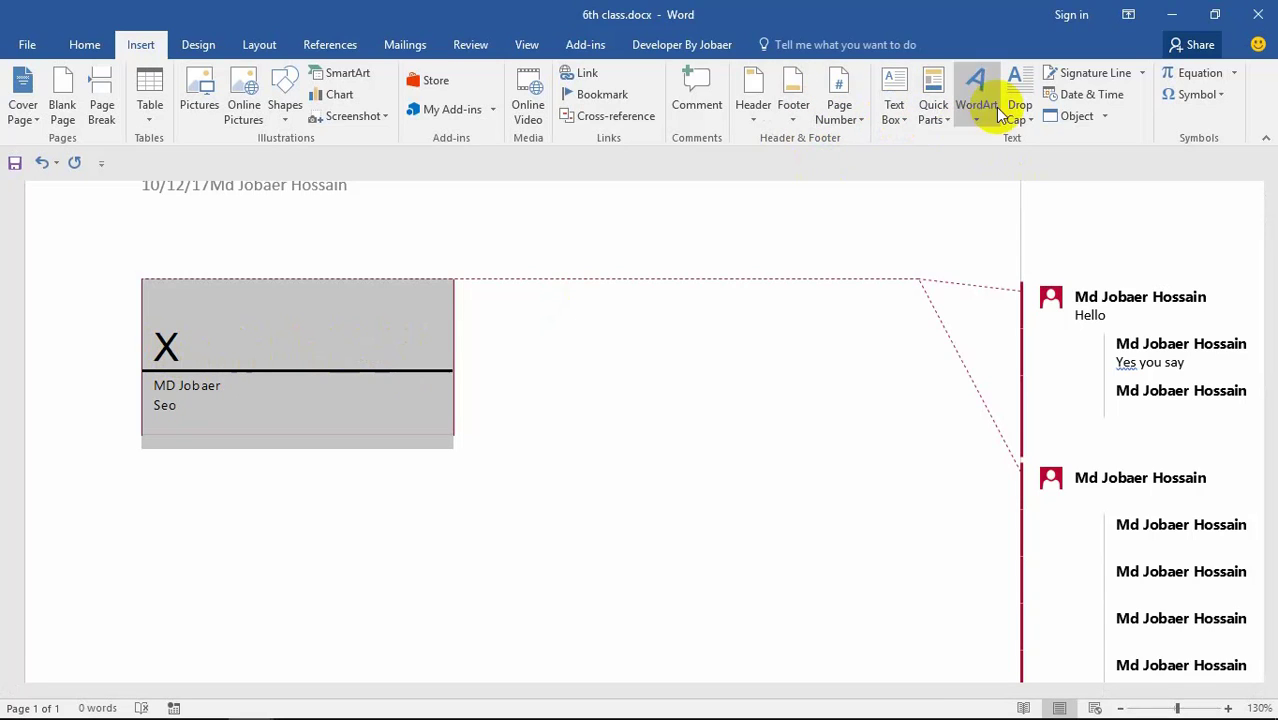
left_click(1096, 73)
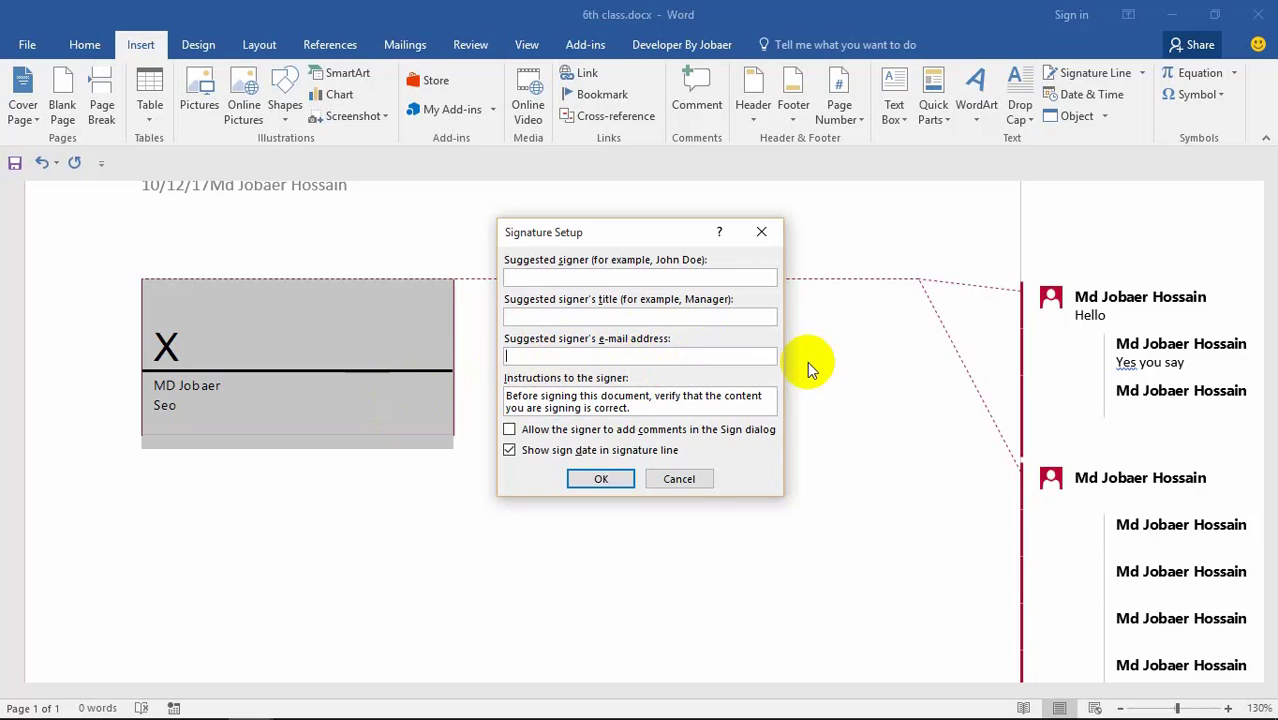
left_click(675, 479)
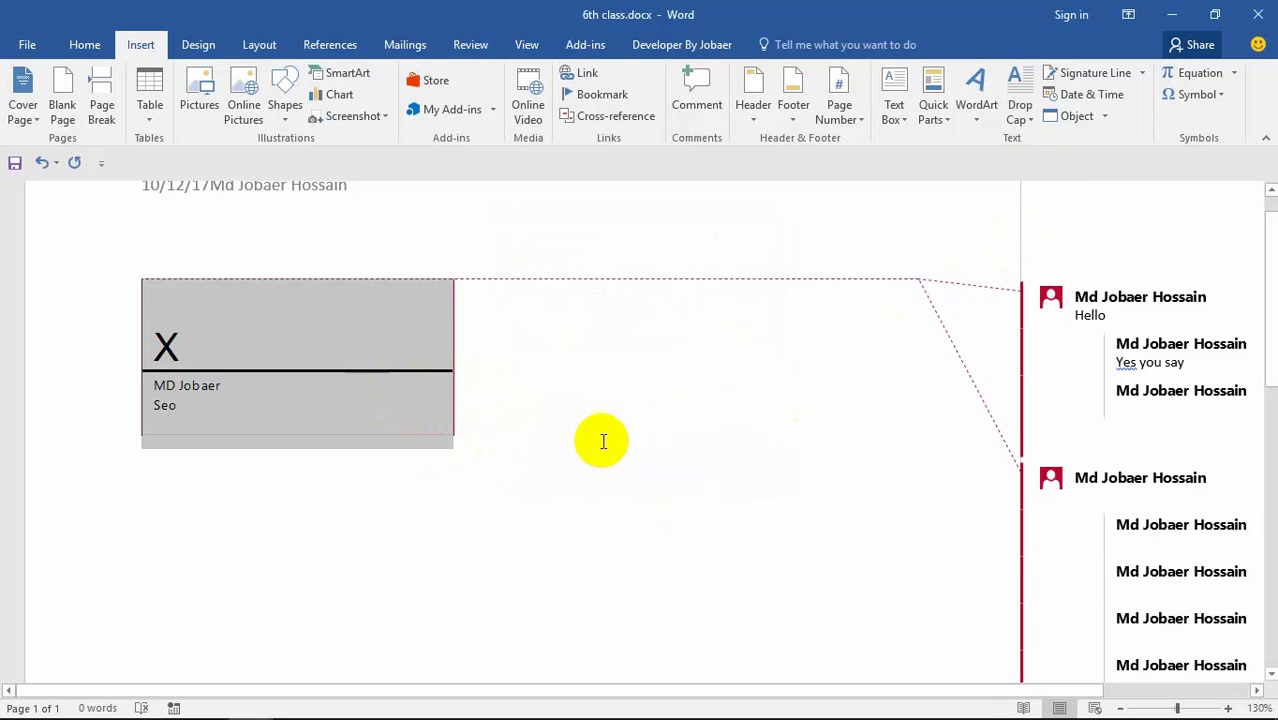
key("Delete")
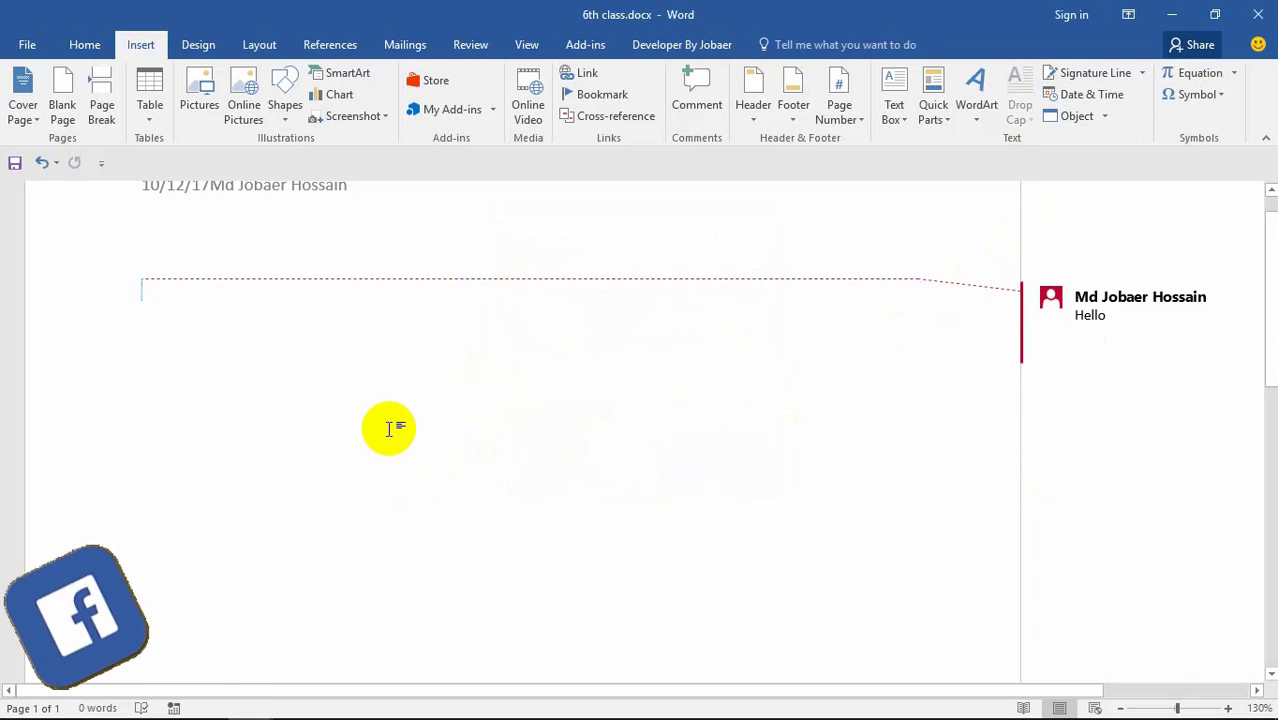
Step: Type 'fdysdiweeeeeeeeeeeeeeeeeeee' on the empty line and set it to 26 pt
scroll(389, 428, "up", 1)
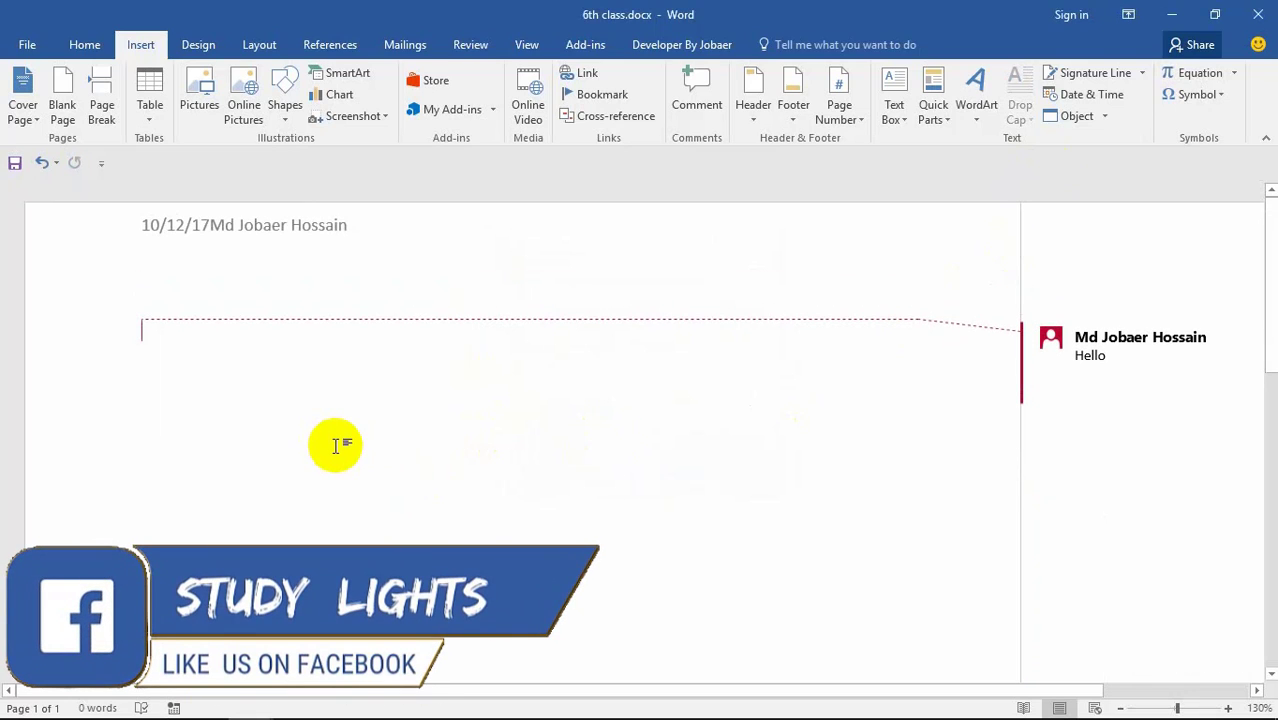
type("fdysdiweeeee")
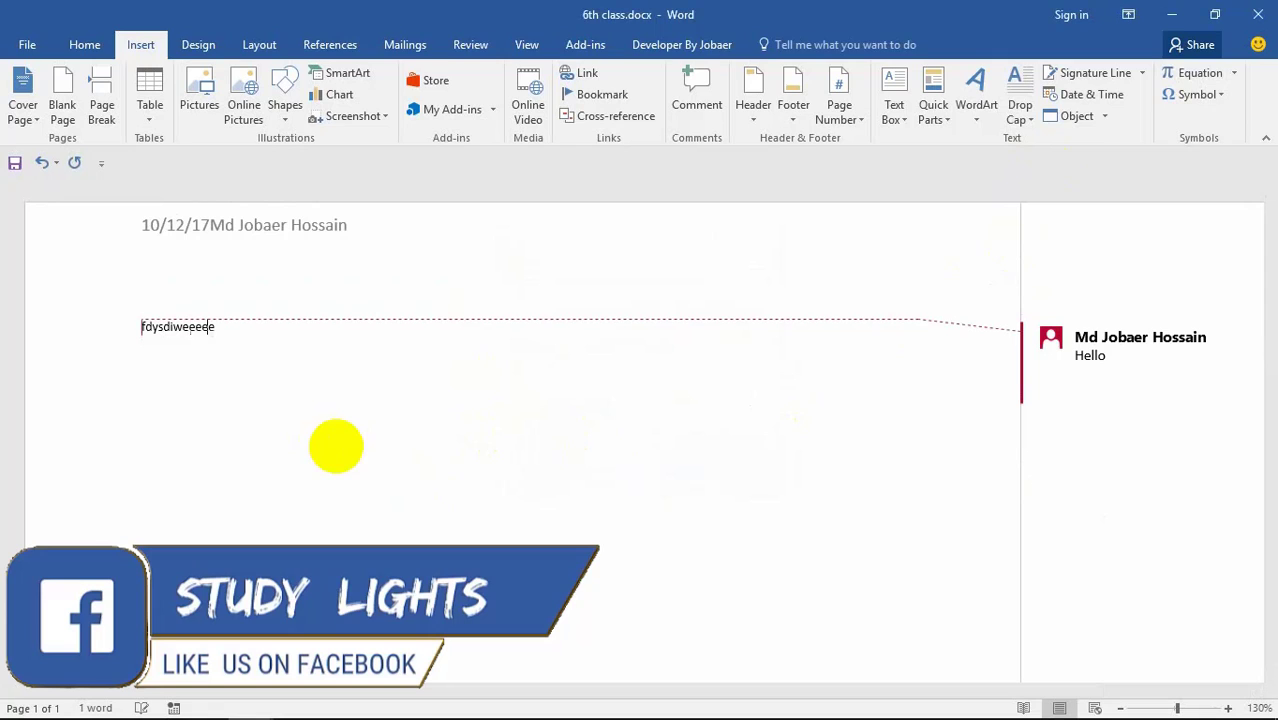
type("eeeeeeeeeeeeeeeee")
left_click_drag(345, 340, 117, 334)
left_click(84, 44)
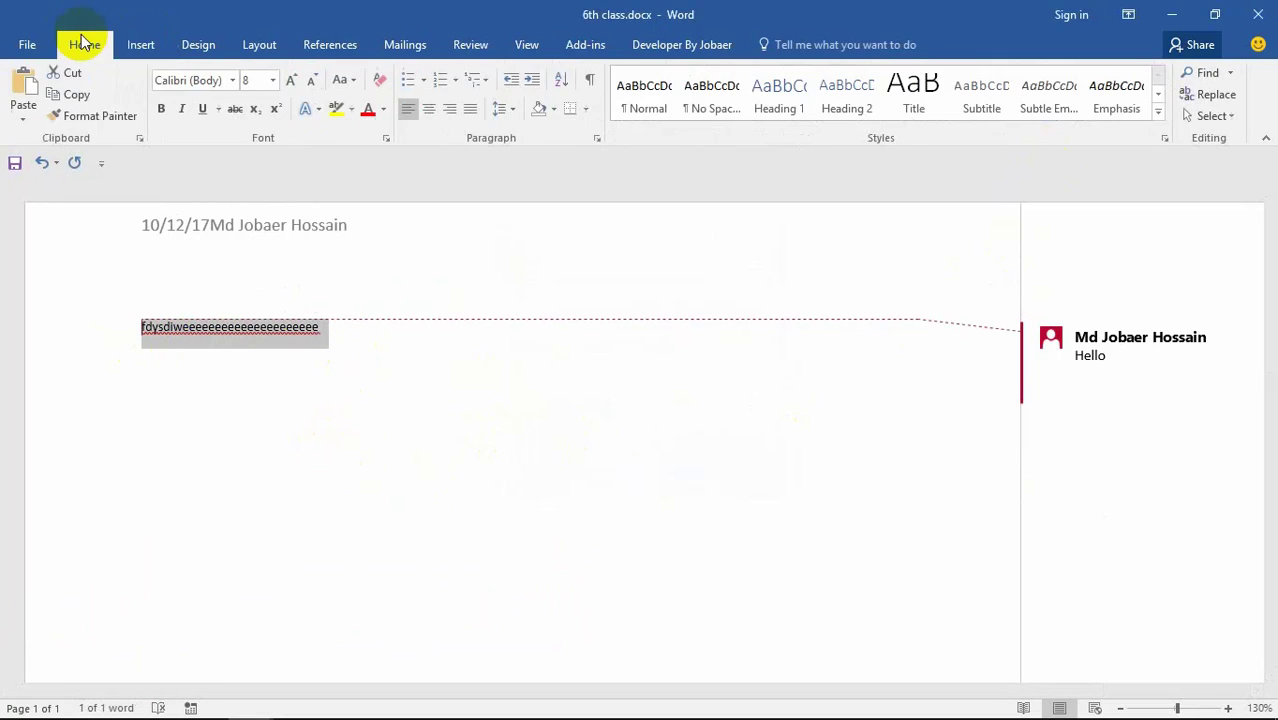
left_click(273, 80)
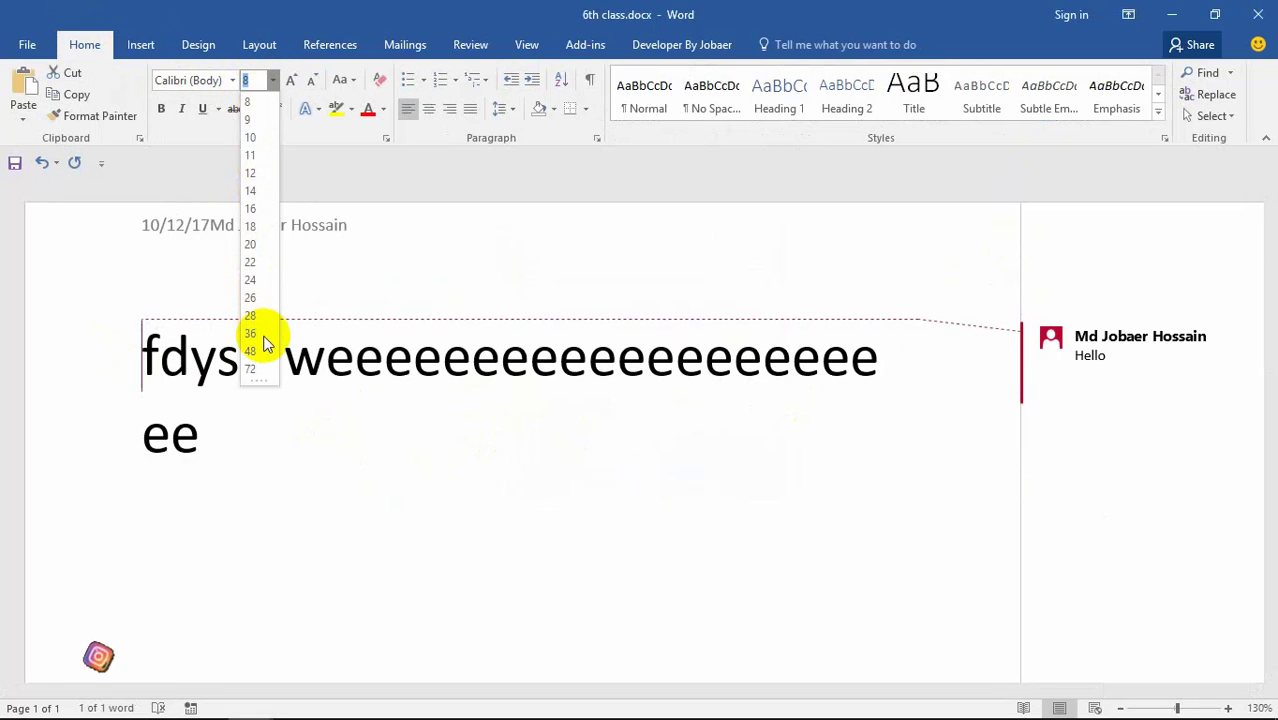
left_click(251, 297)
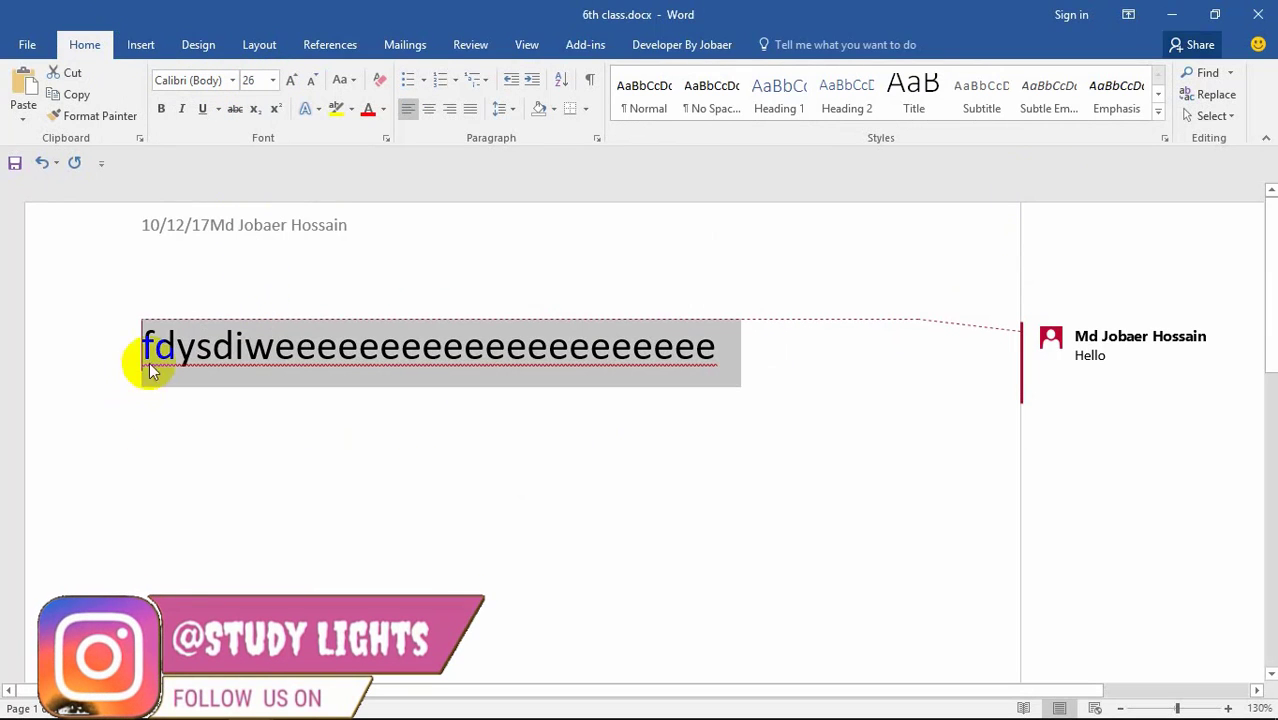
left_click(151, 359)
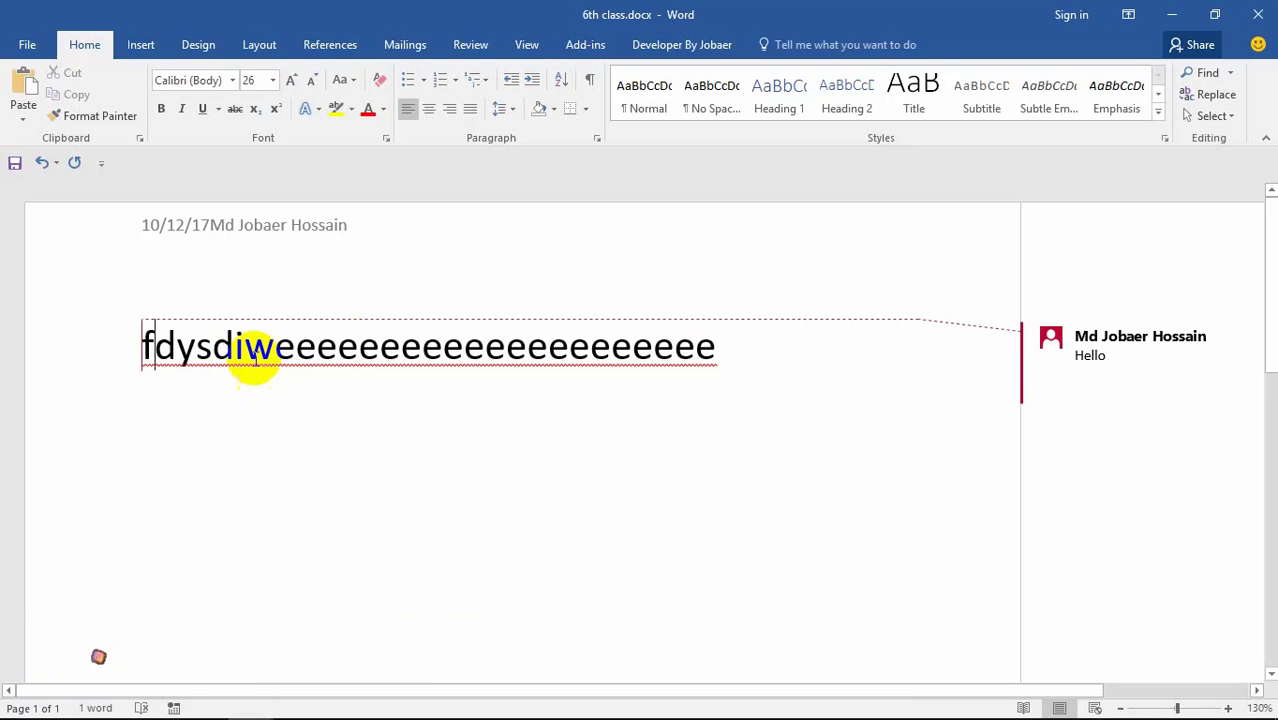
left_click(141, 50)
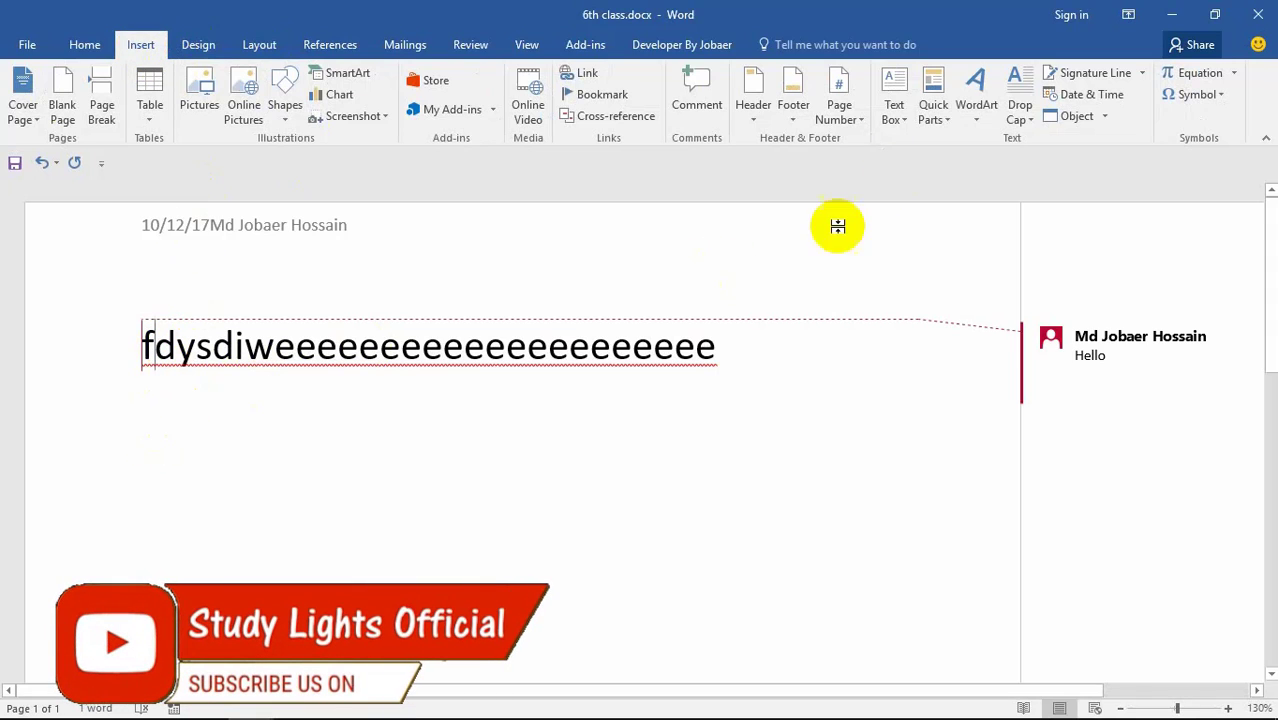
Step: Make the 'f' a dropped capital, switch it to In margin, and drag its frame higher
left_click(1021, 119)
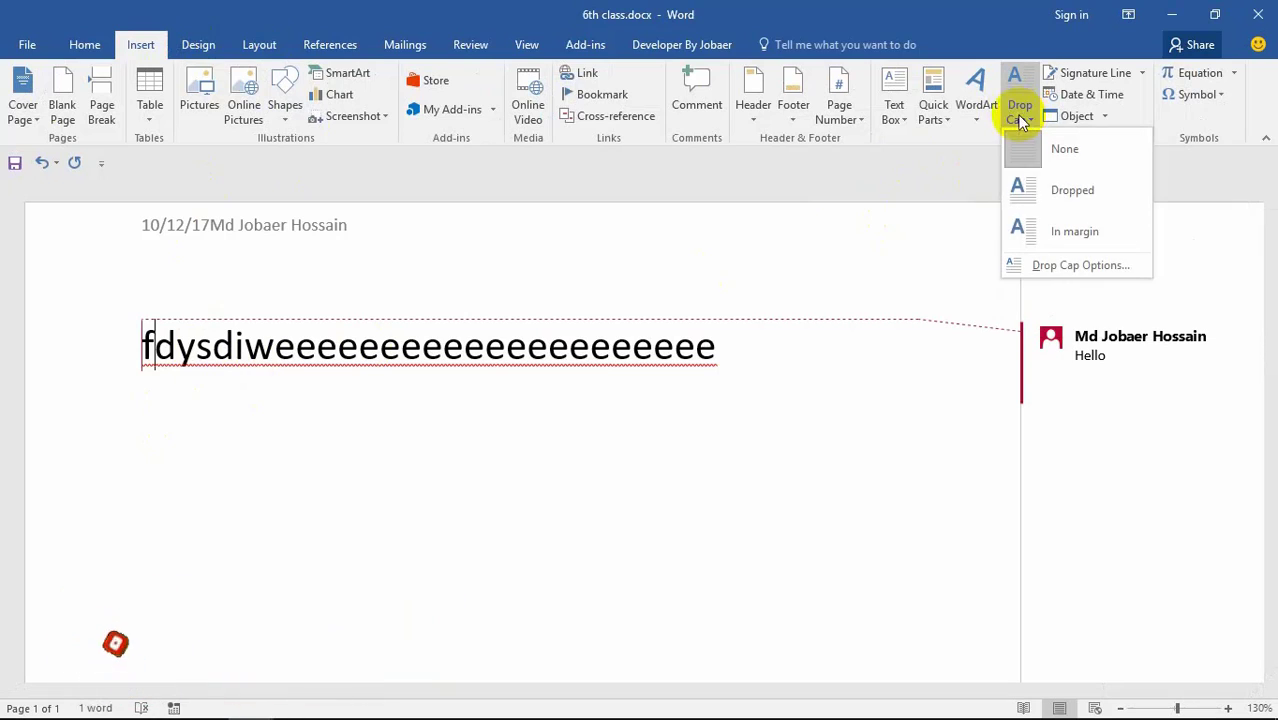
left_click(1035, 190)
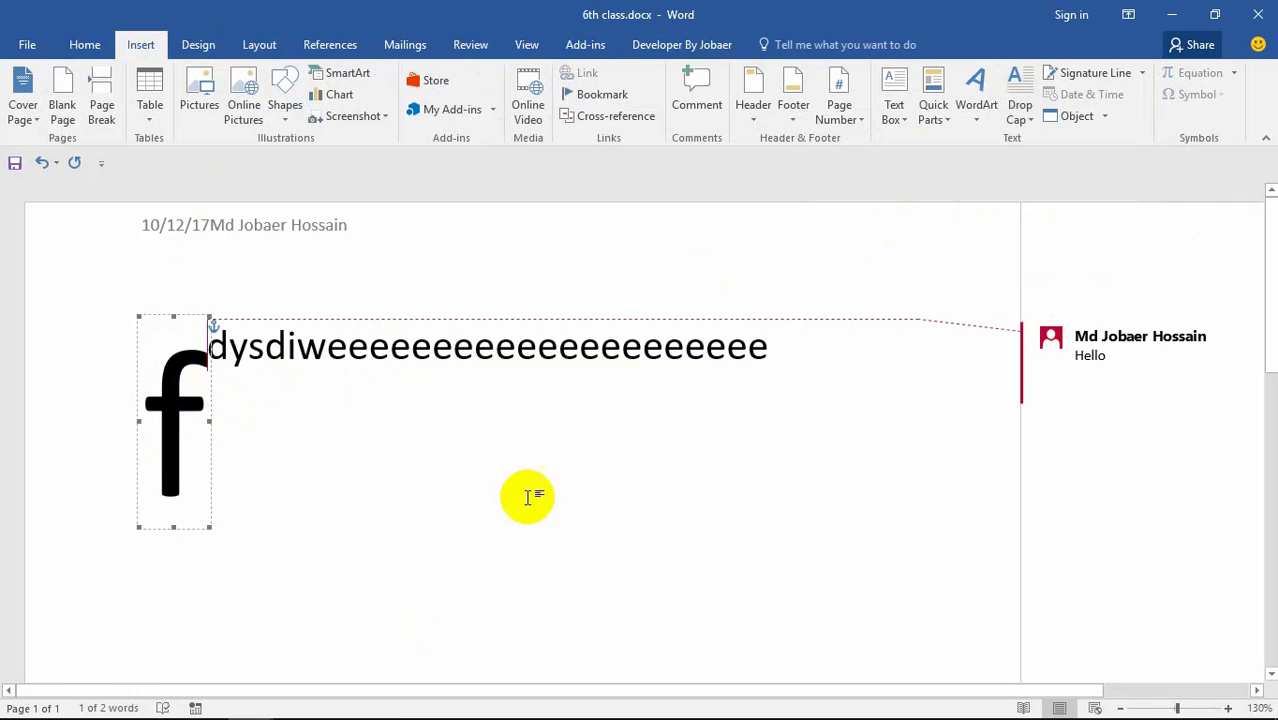
left_click(1032, 120)
left_click(1047, 224)
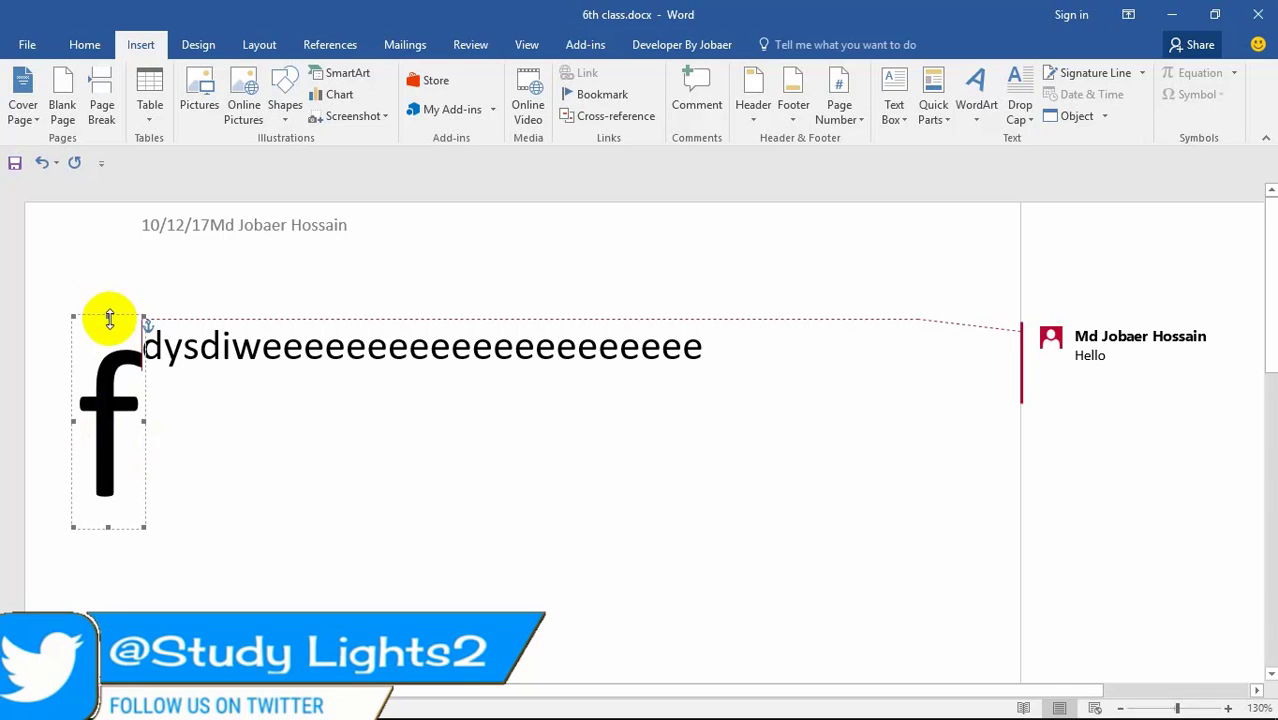
left_click_drag(145, 322, 162, 192)
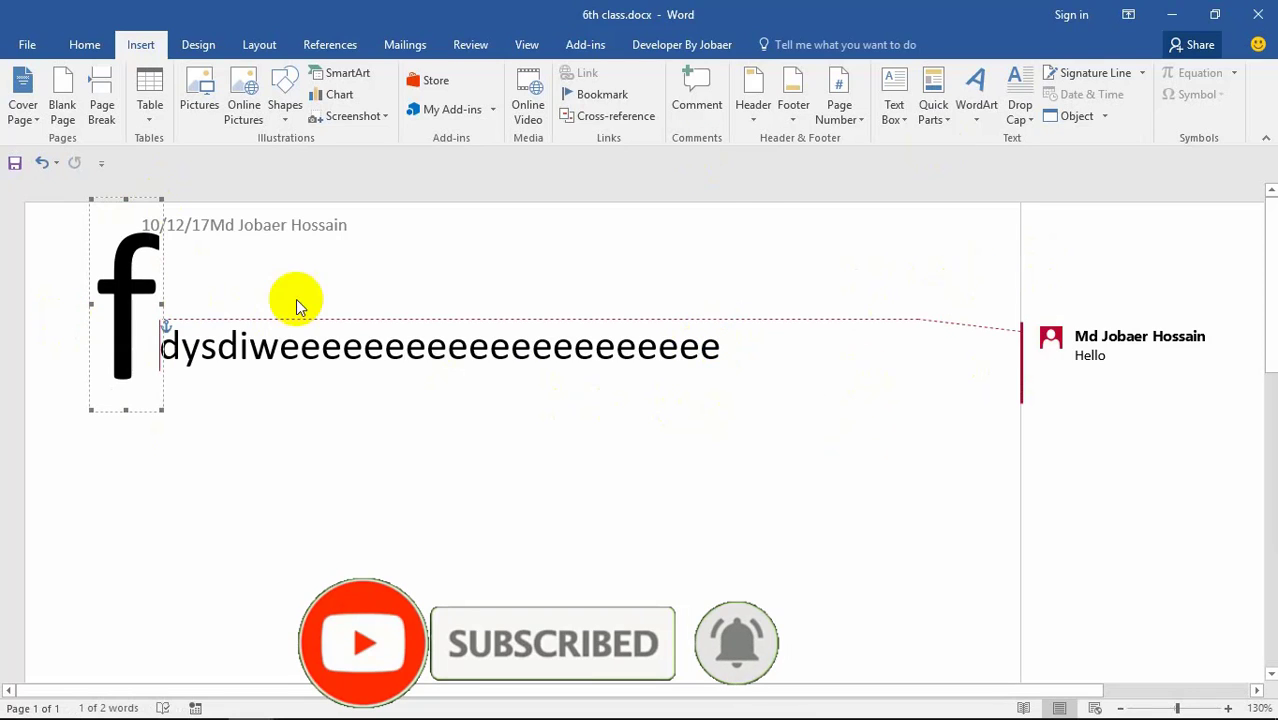
Step: Insert a first-style WordArt box, drag it toward the lower left, then undo the move
left_click(976, 92)
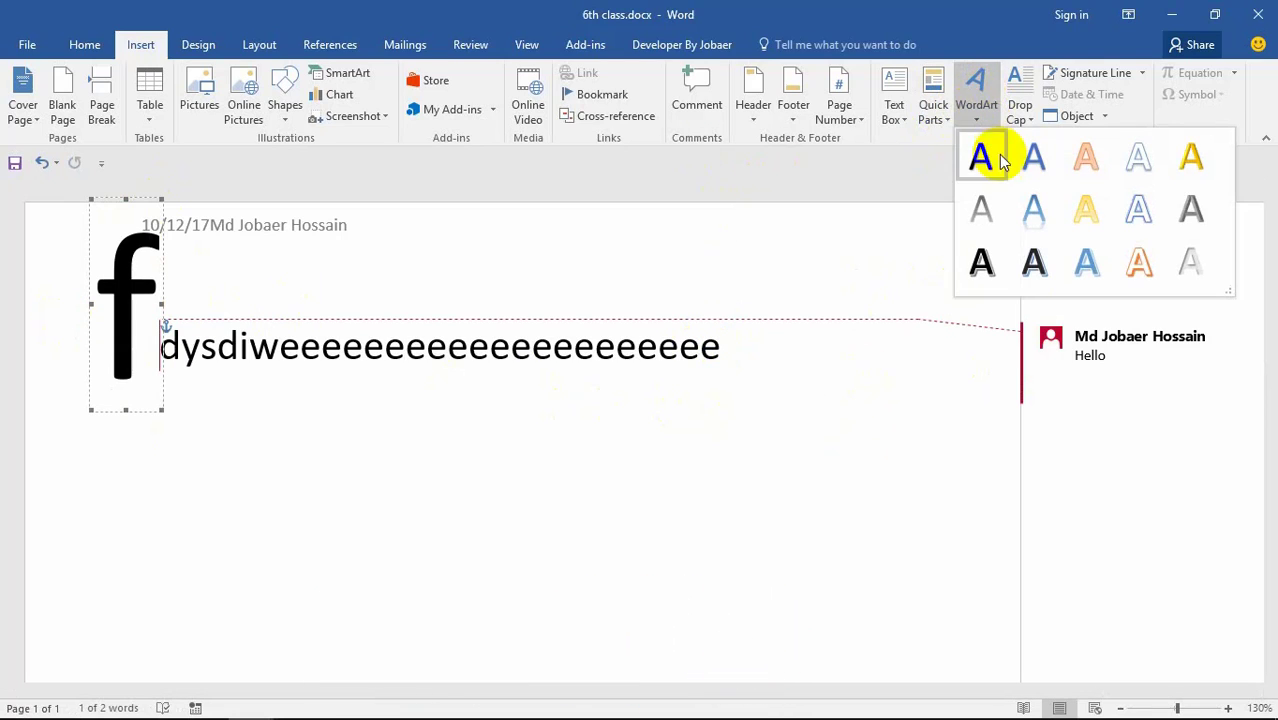
left_click(1036, 205)
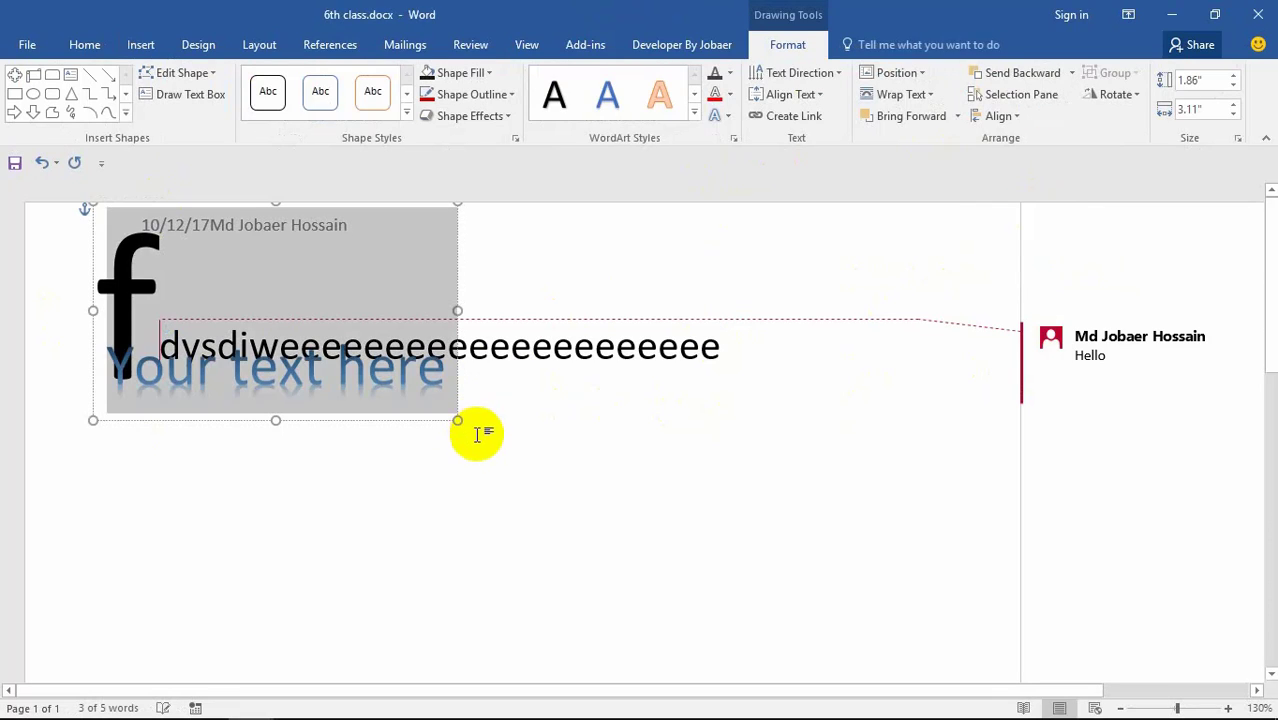
left_click(445, 372)
left_click_drag(456, 389, 278, 658)
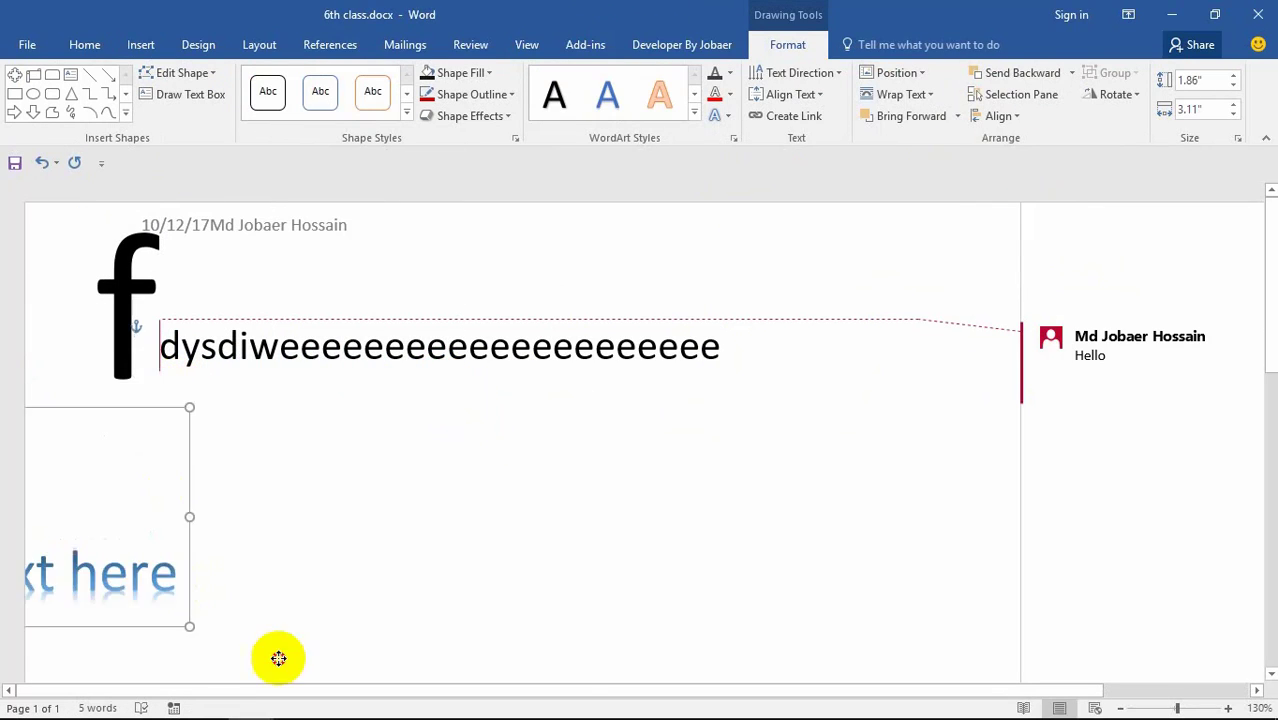
key("ctrl+z")
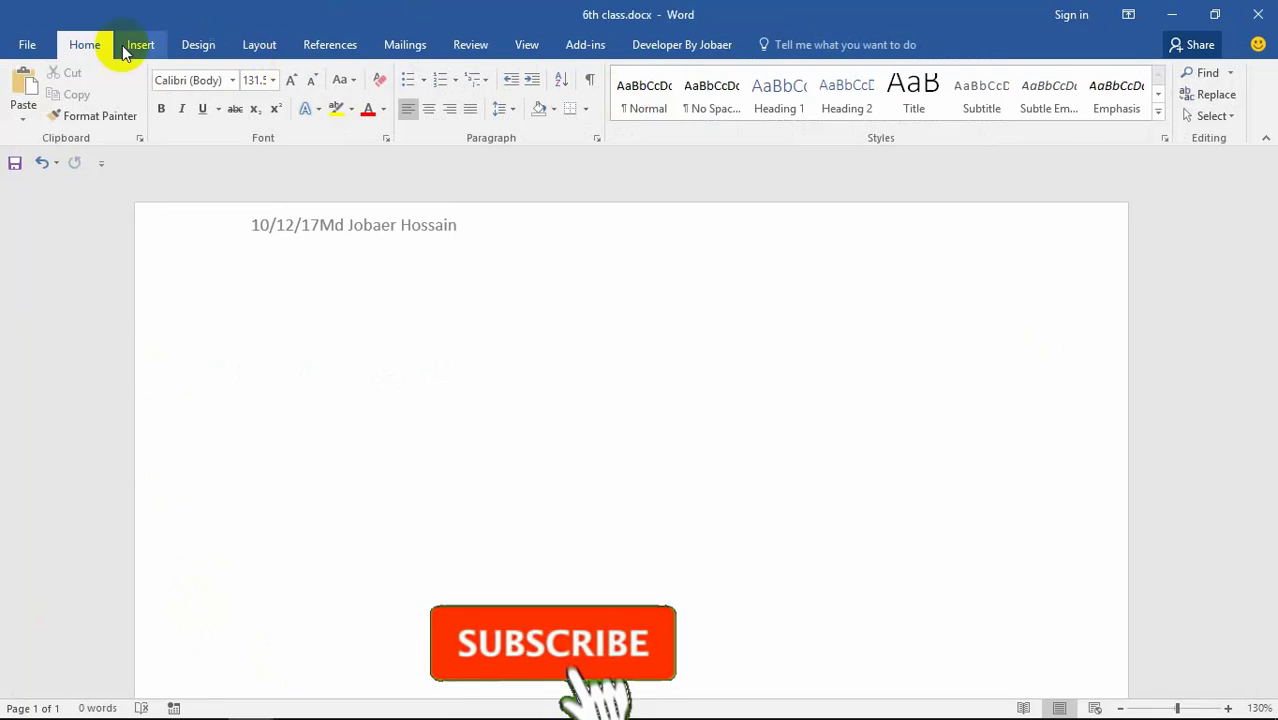
left_click(141, 45)
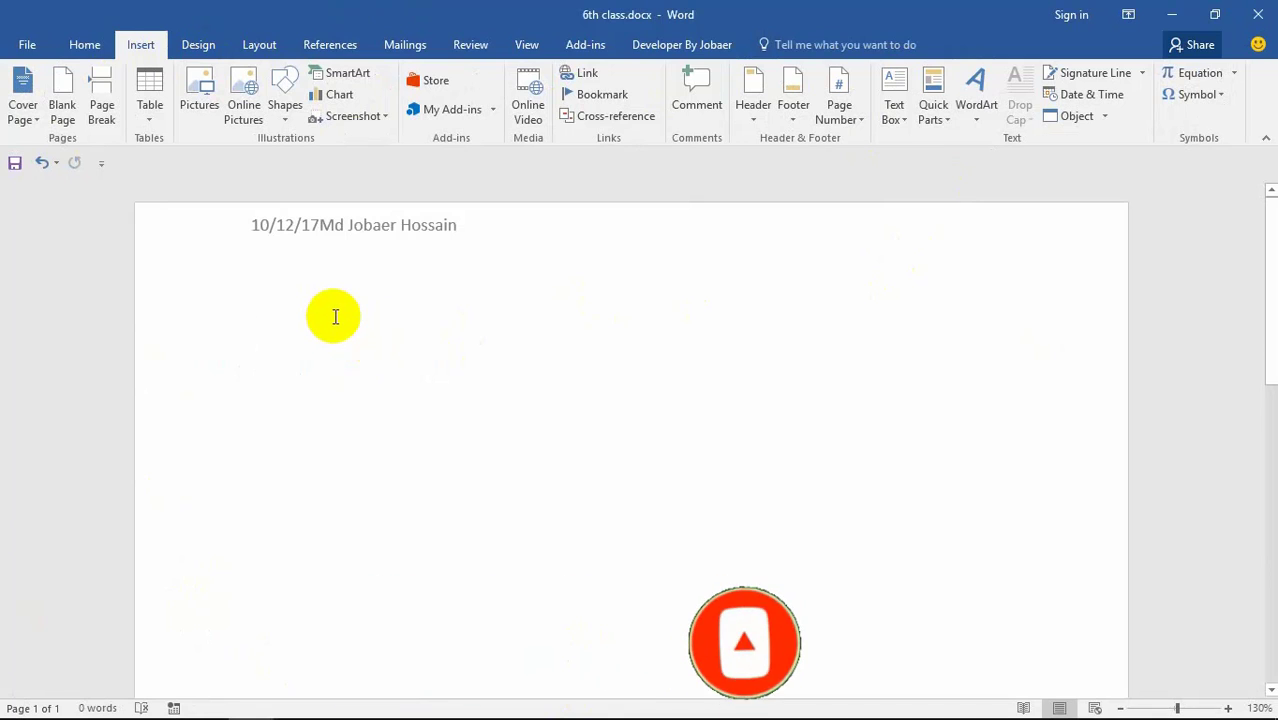
Step: Insert a Facet Quote text box, replace its quote with the author's name, and move it up
left_click(891, 112)
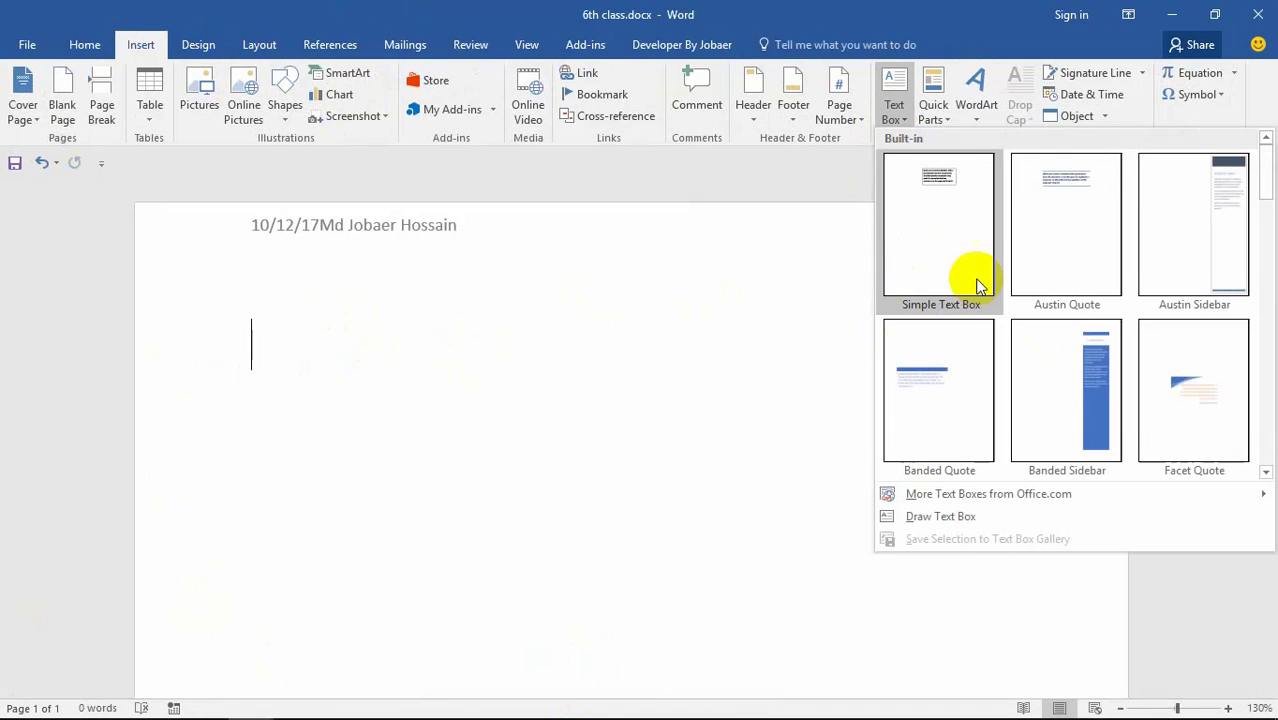
left_click(1198, 395)
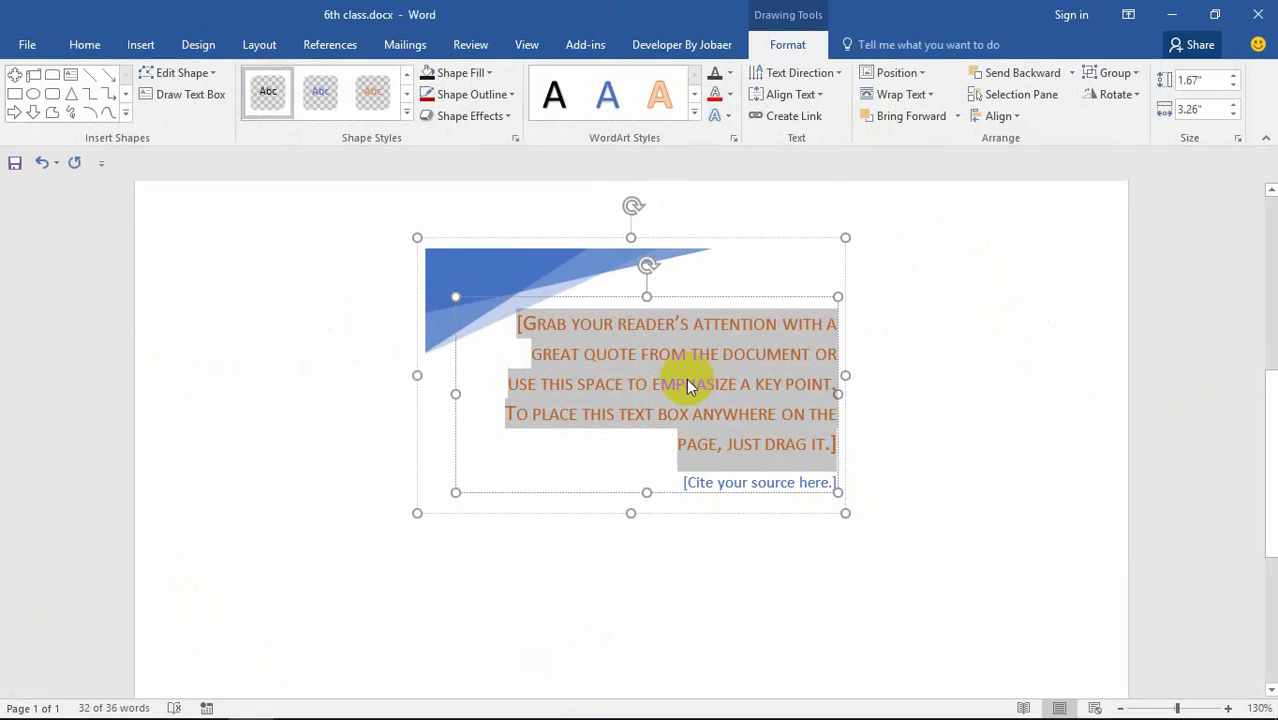
key("Delete")
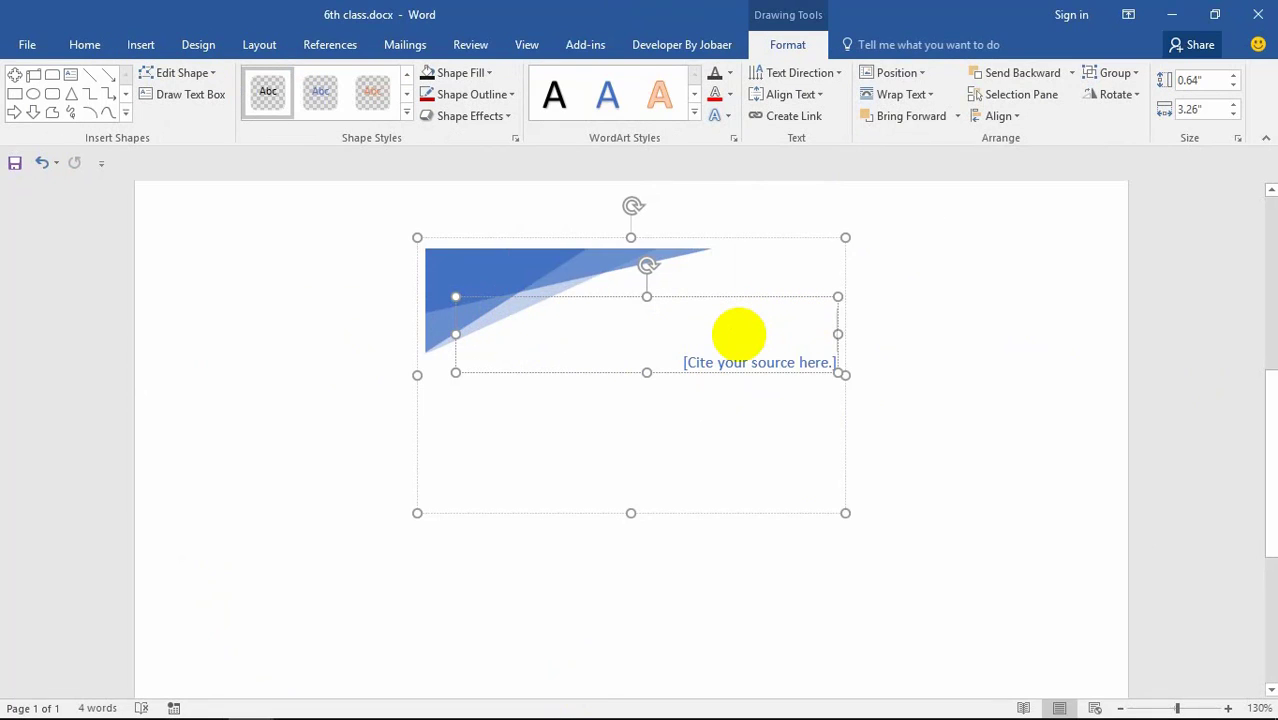
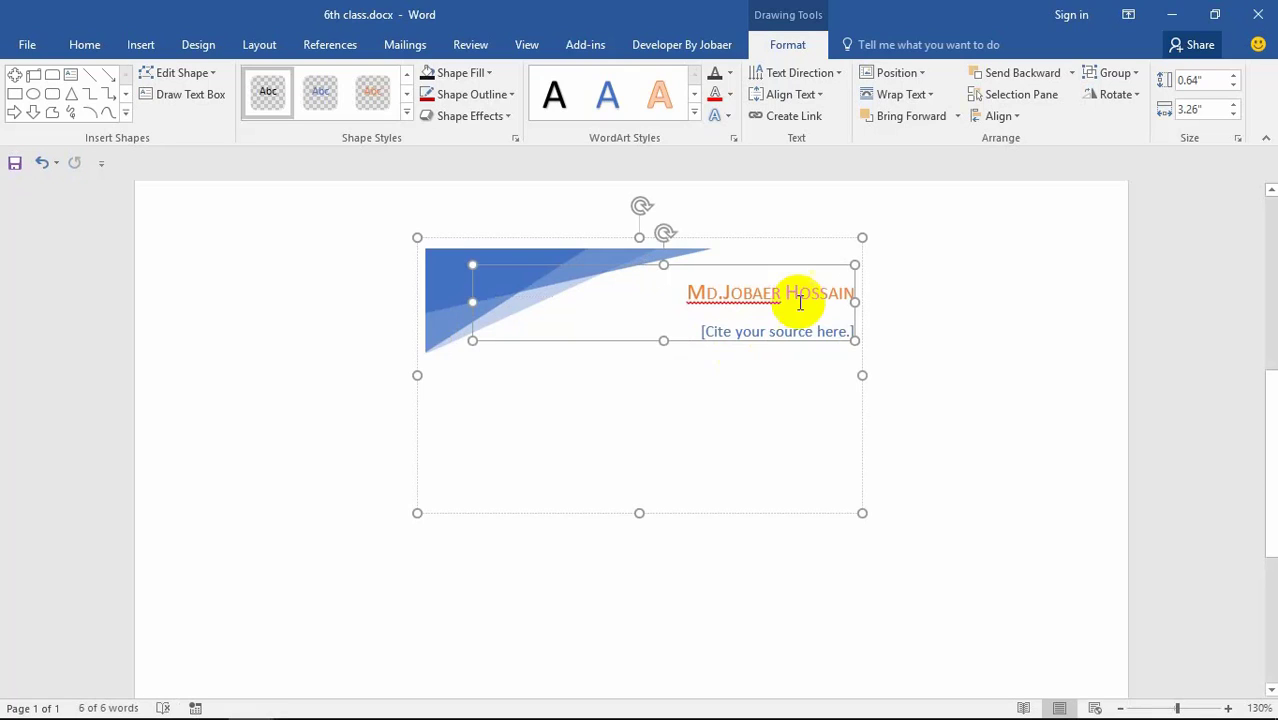
mouse_move(751, 263)
left_mouse_down()
mouse_move(499, 359)
mouse_move(506, 332)
mouse_move(725, 282)
mouse_move(769, 252)
left_mouse_up()
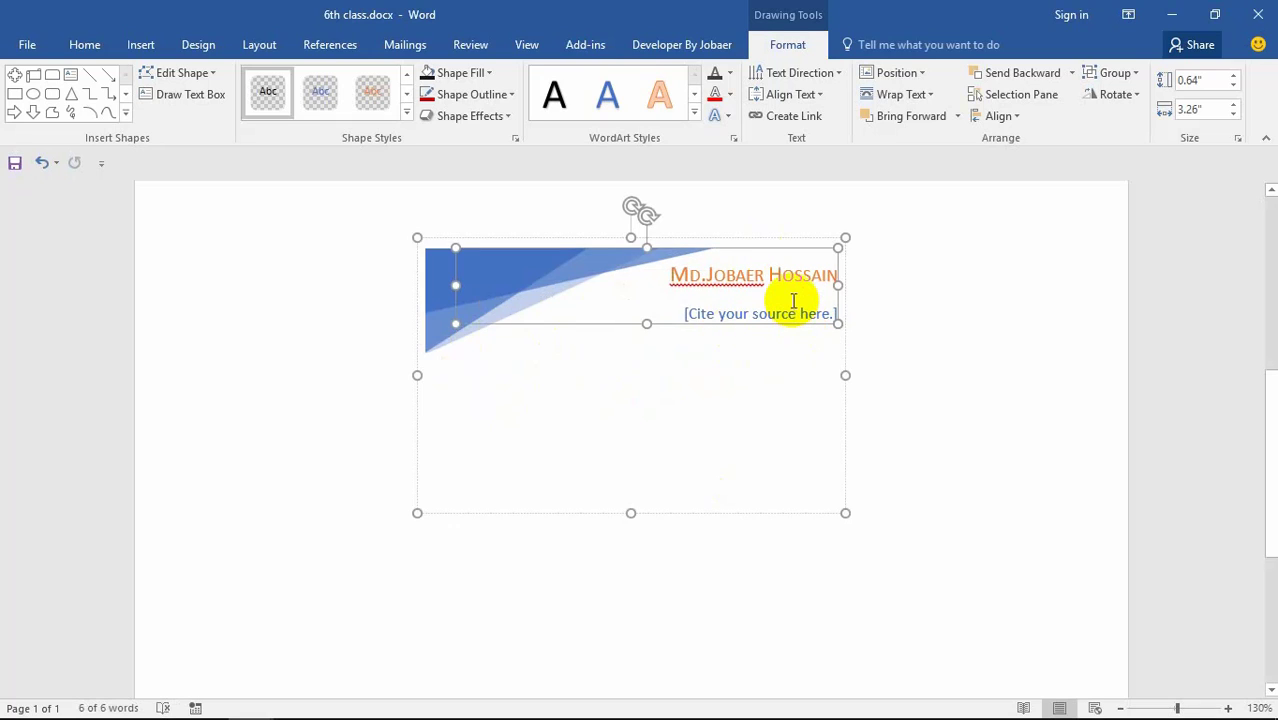
Step: Replace the citation placeholder with CEO/FOUNDRE and make the text box taller
left_click(835, 318)
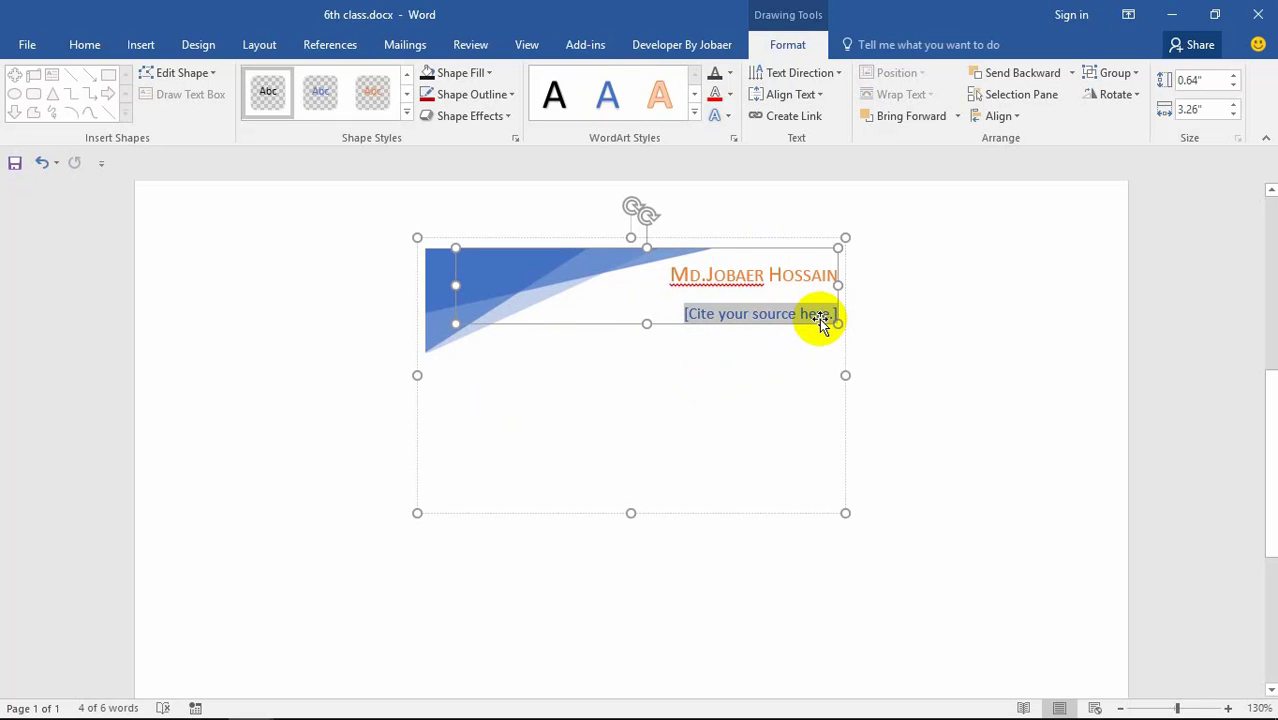
type("CEO/FOUNDRE")
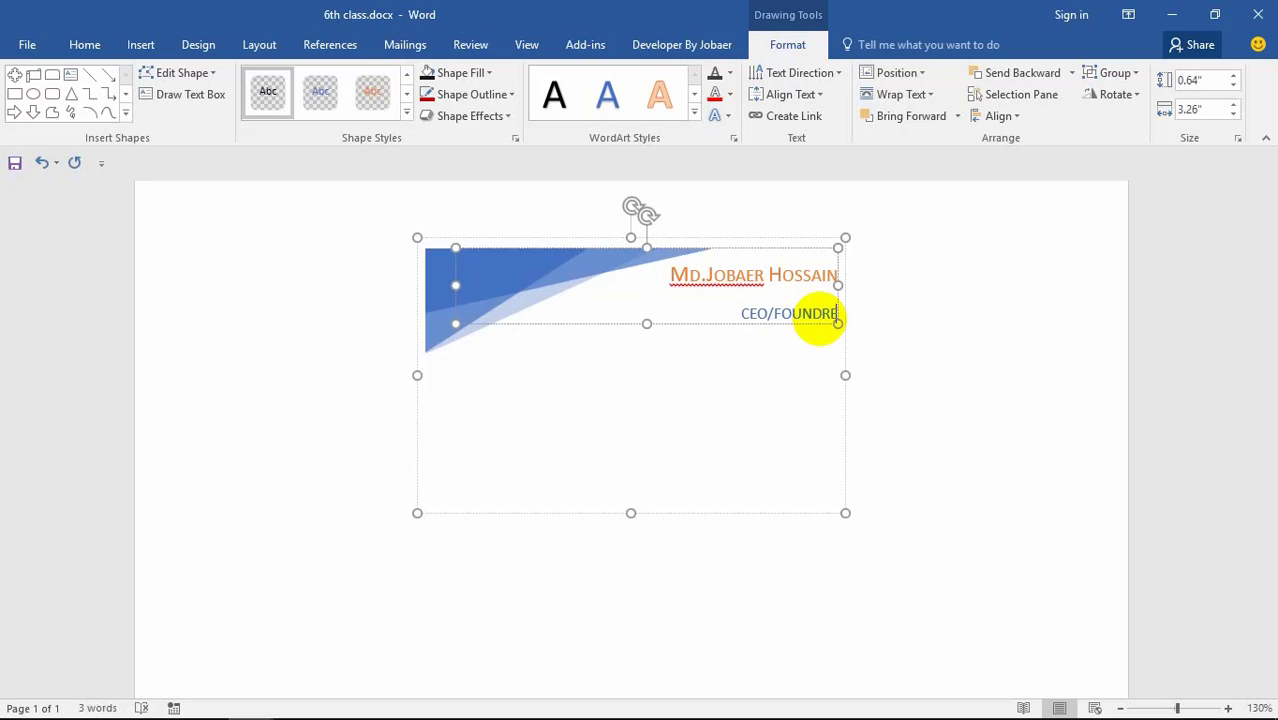
left_click_drag(838, 323, 838, 343)
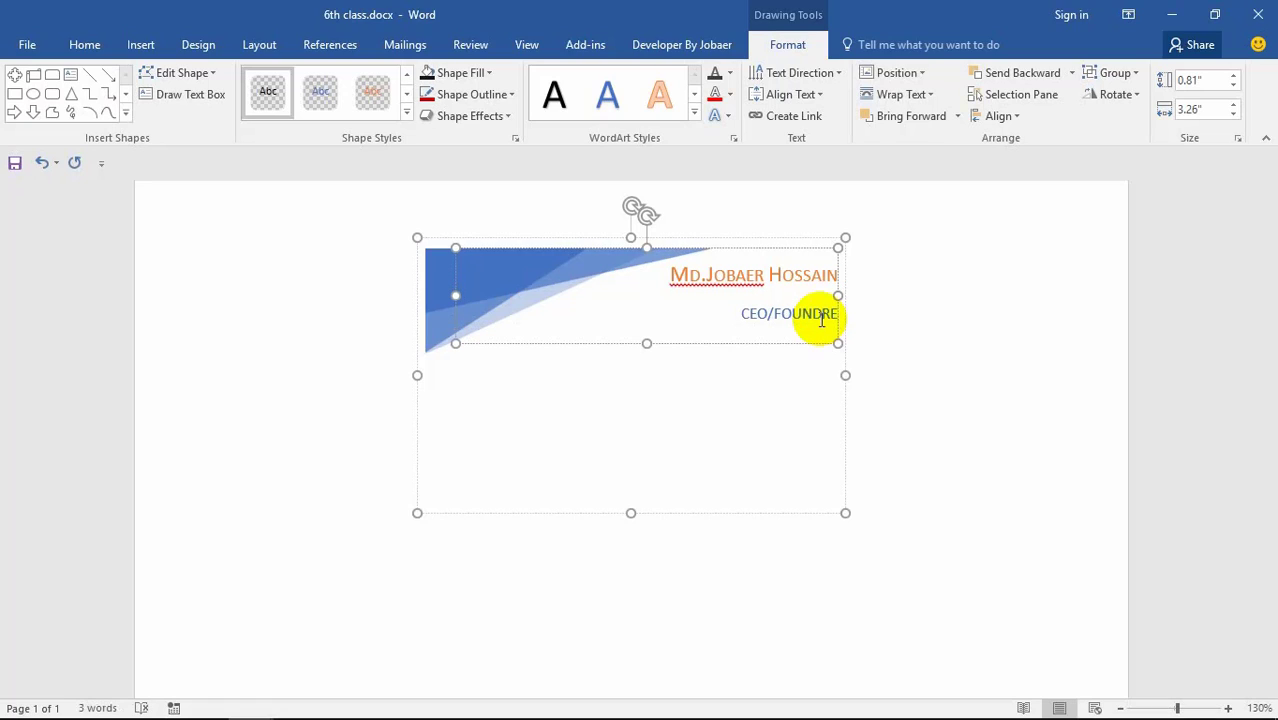
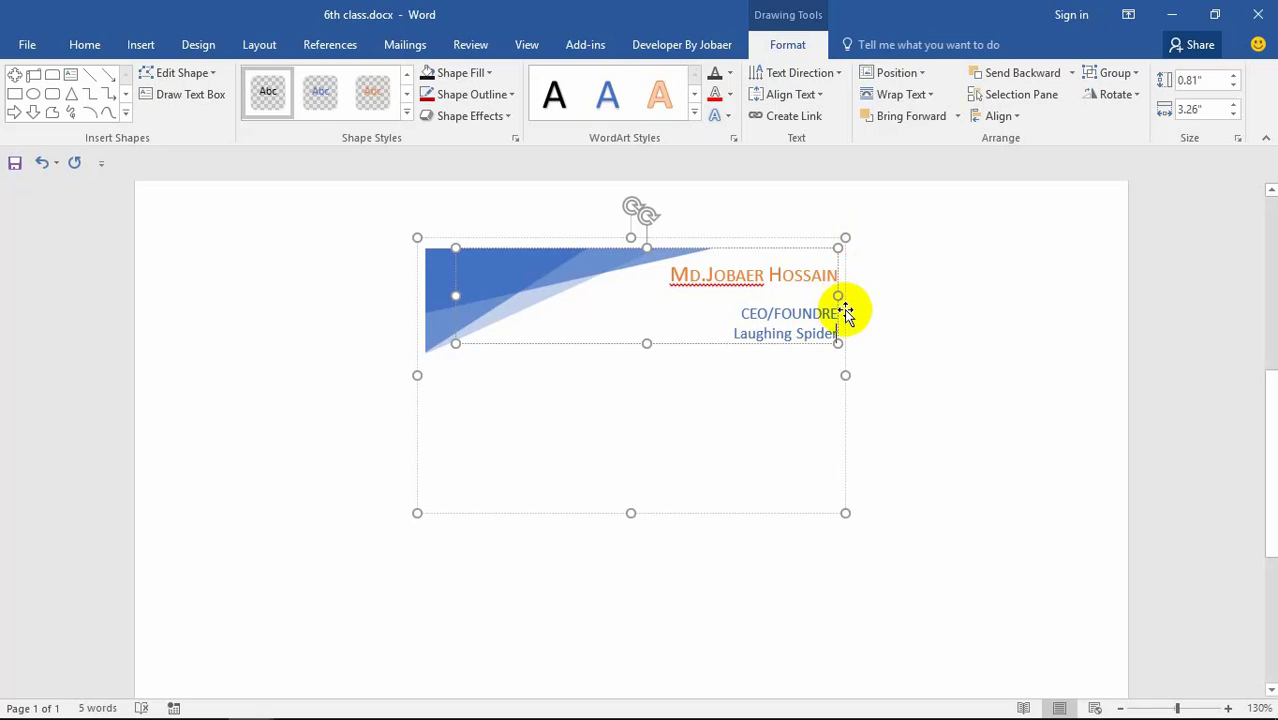
Step: Give the business card a blue outline and leave its fill unchanged
left_click(756, 404)
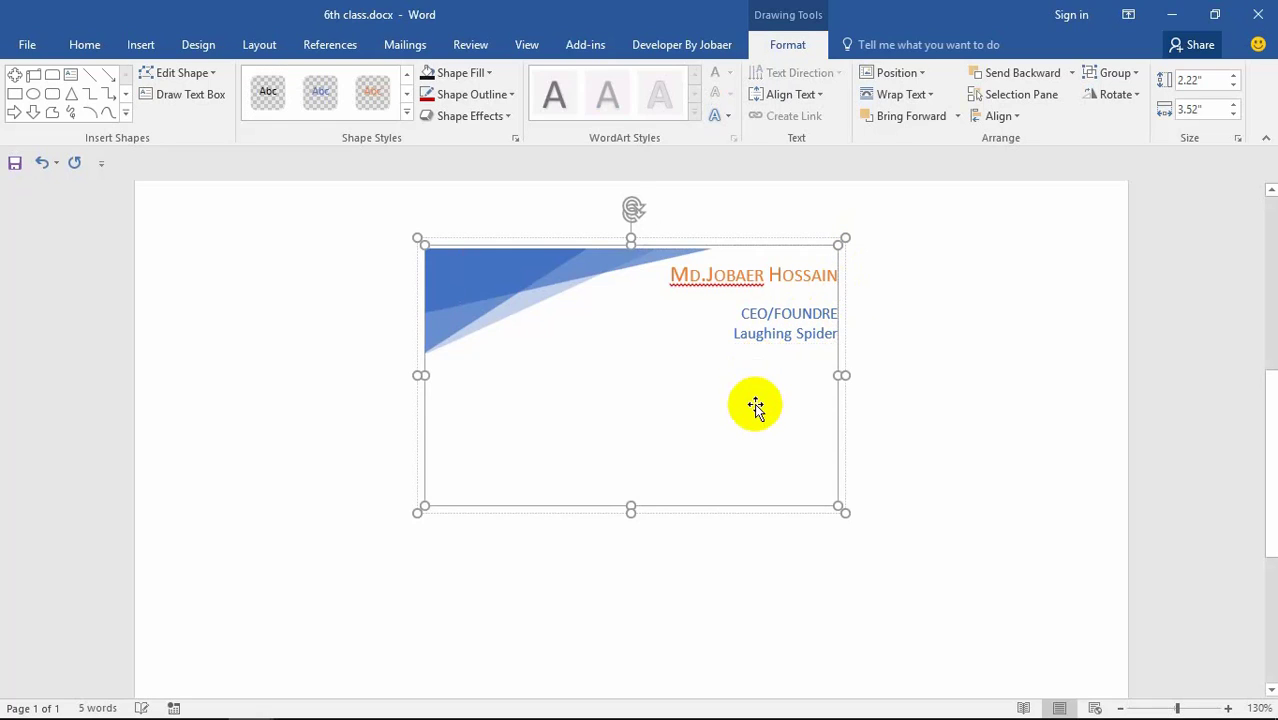
left_click(797, 325)
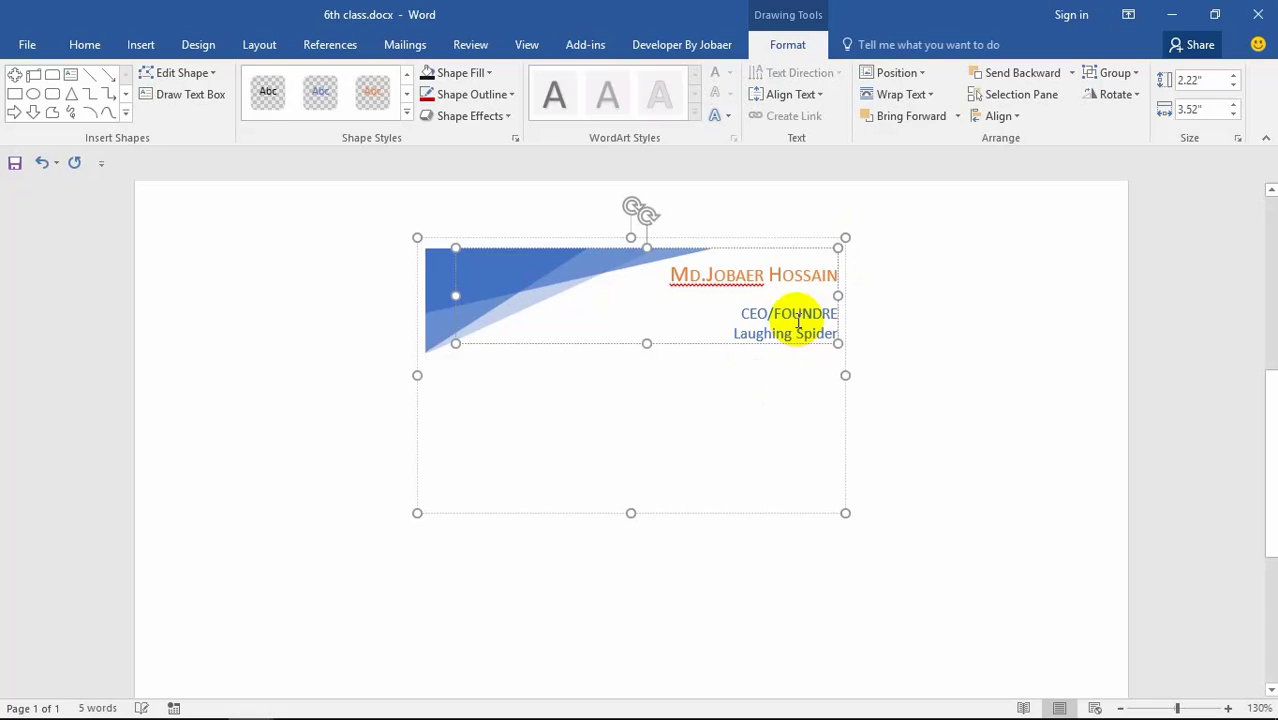
left_click(741, 303)
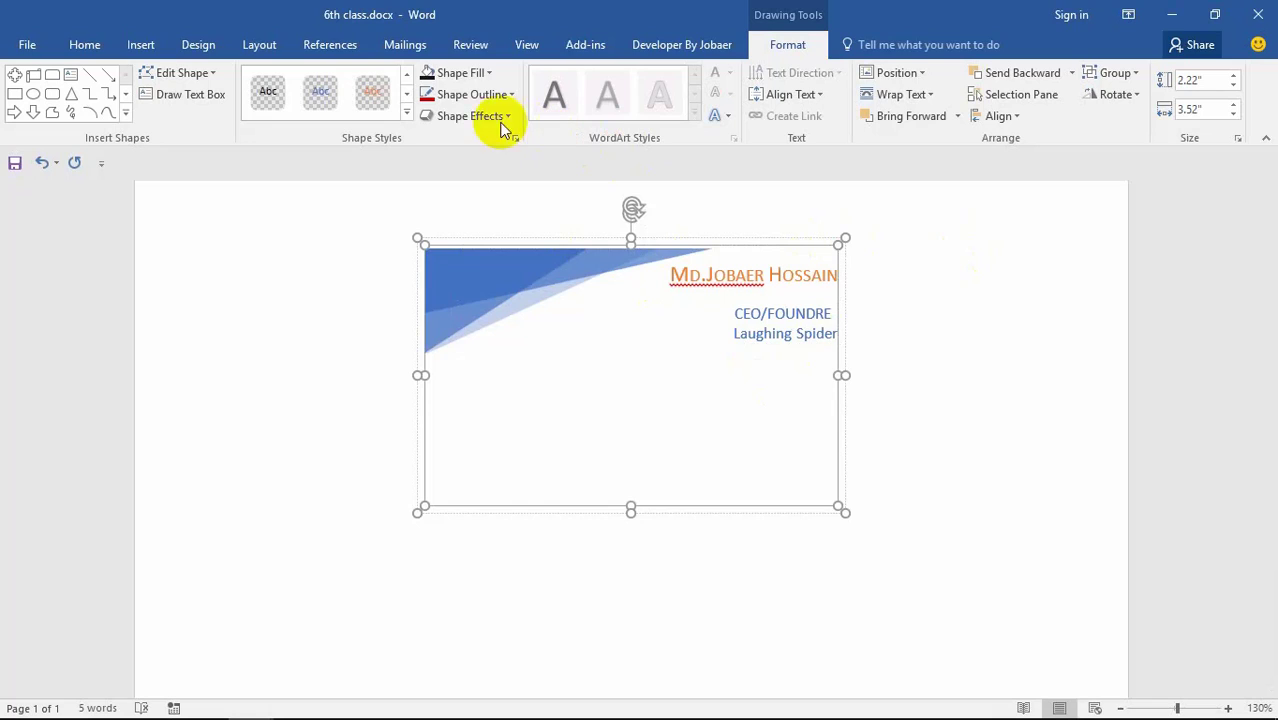
left_click(487, 73)
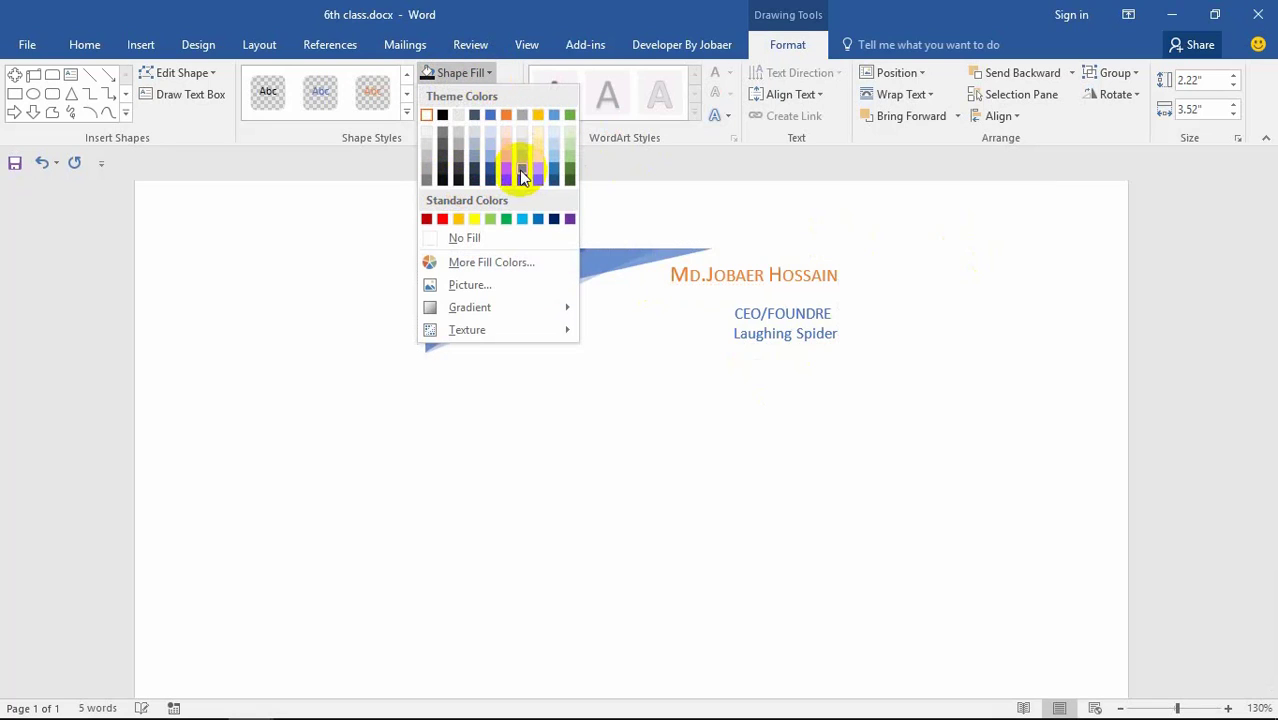
left_click(501, 179)
left_click(620, 343)
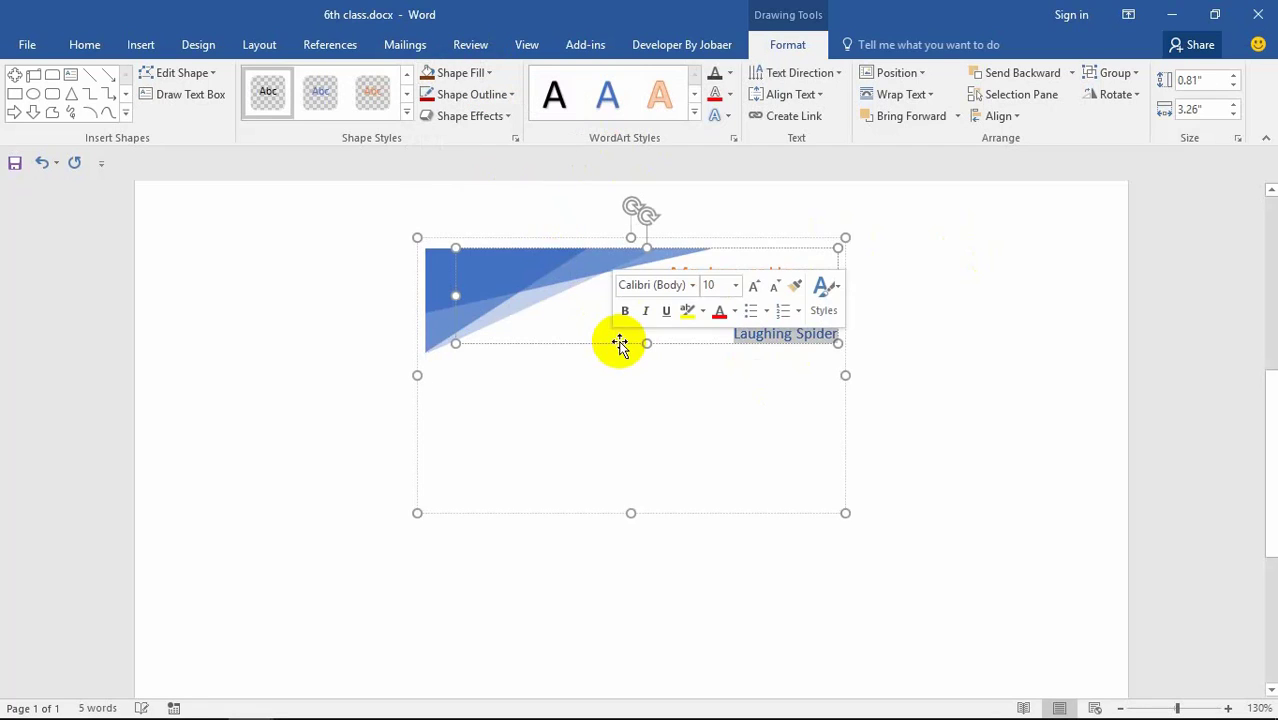
left_click(540, 422)
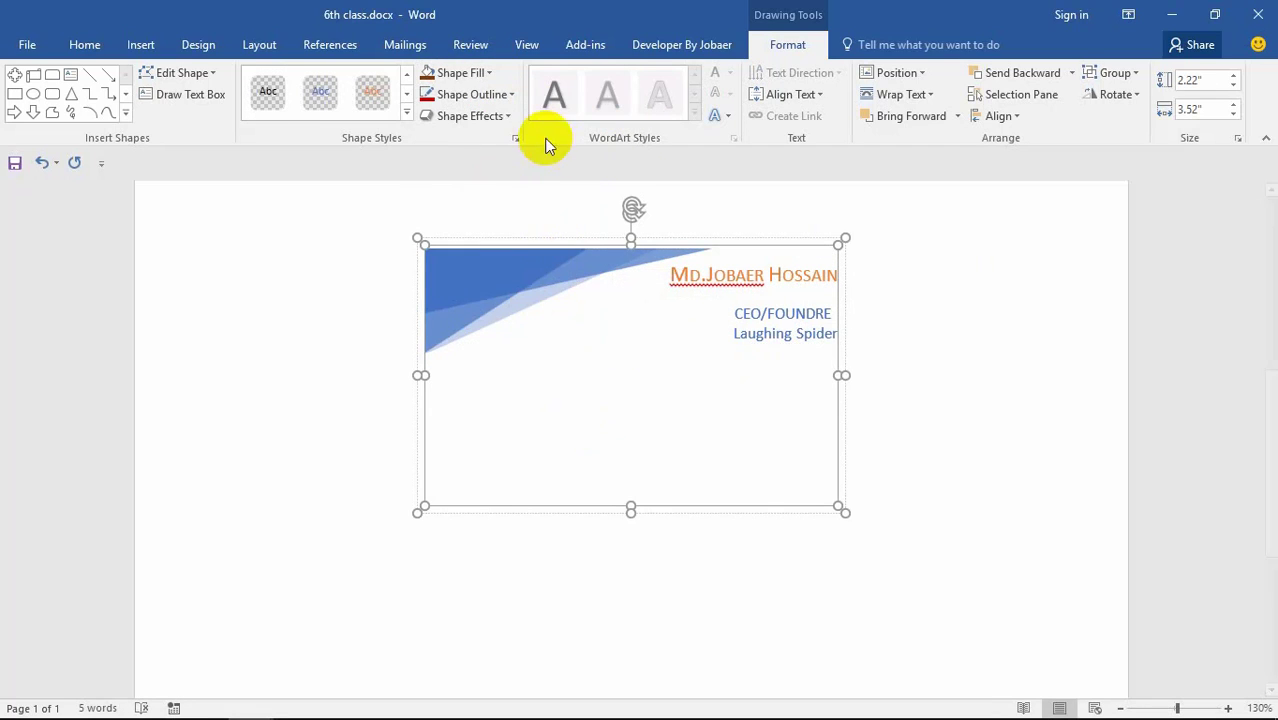
left_click(510, 94)
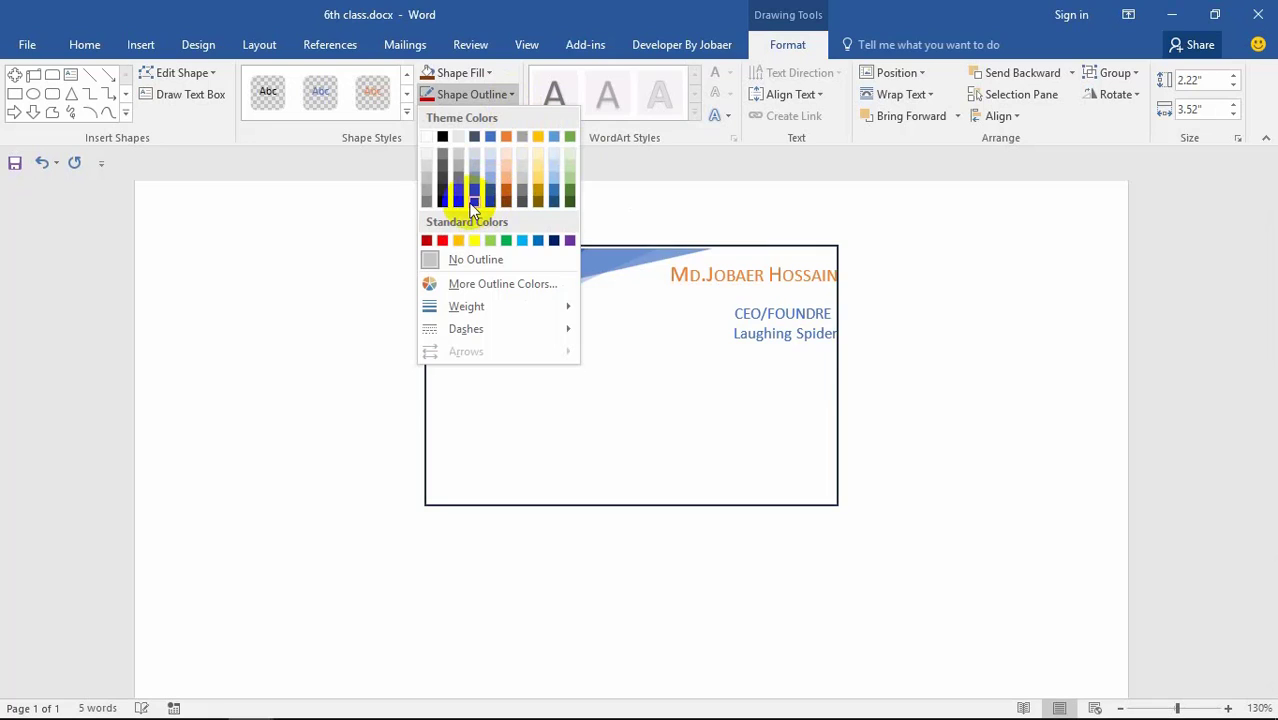
left_click(551, 194)
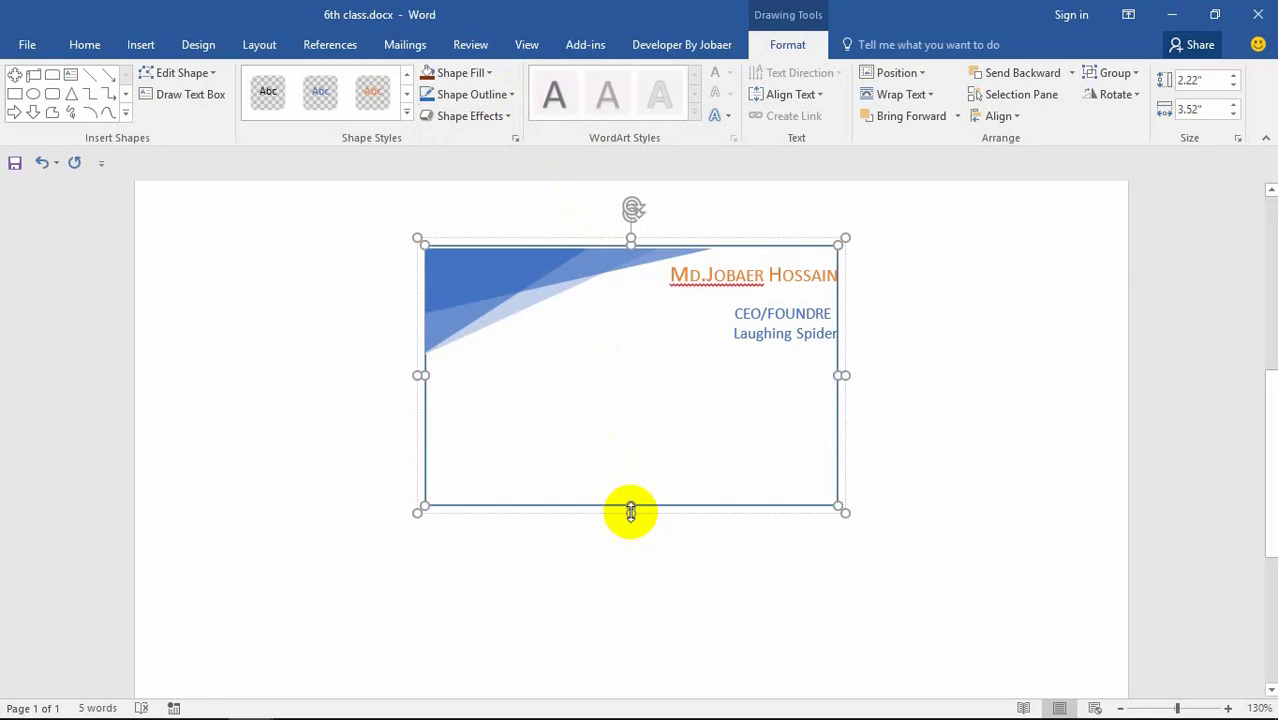
Step: Raise the card's bottom edge, shrink the job-title text box, and indent CEO/FOUNDRE with Tab
mouse_move(630, 511)
left_mouse_down()
mouse_move(637, 430)
mouse_move(636, 513)
left_mouse_up()
left_click(694, 277)
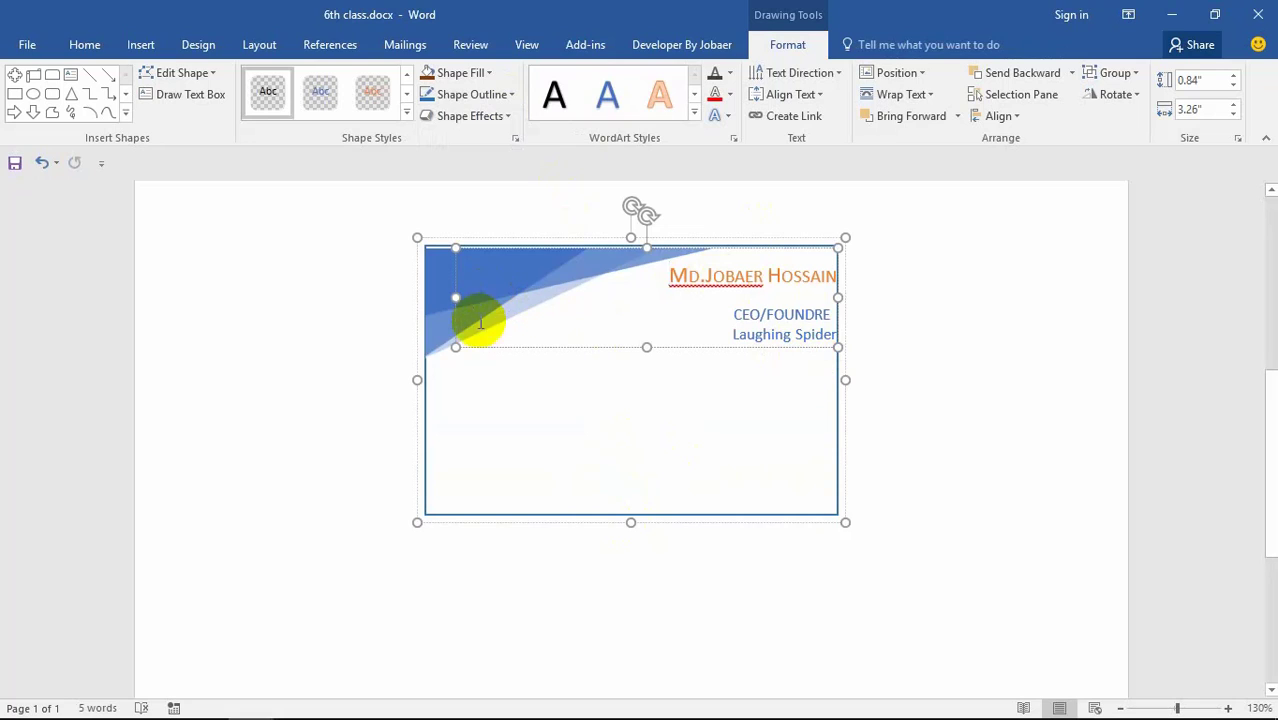
left_click_drag(455, 347, 470, 375)
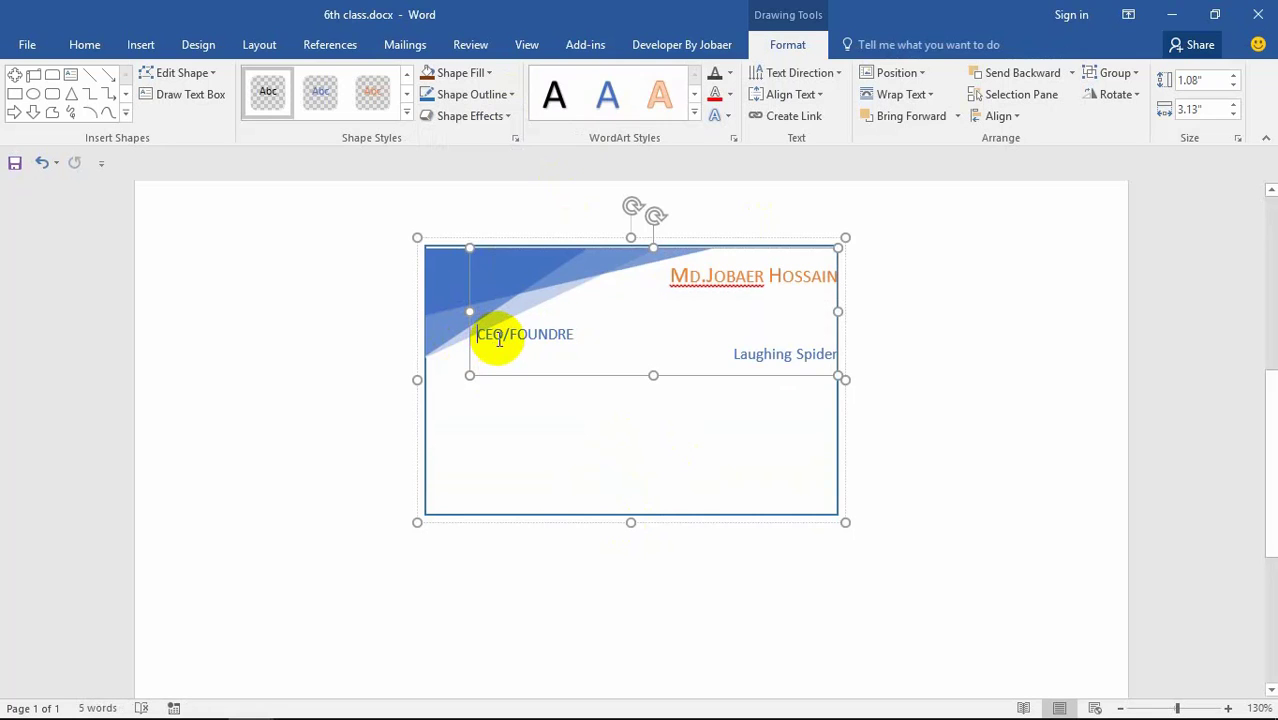
key("Tab")
key("Tab")
key("Tab")
key("Tab")
key("Tab")
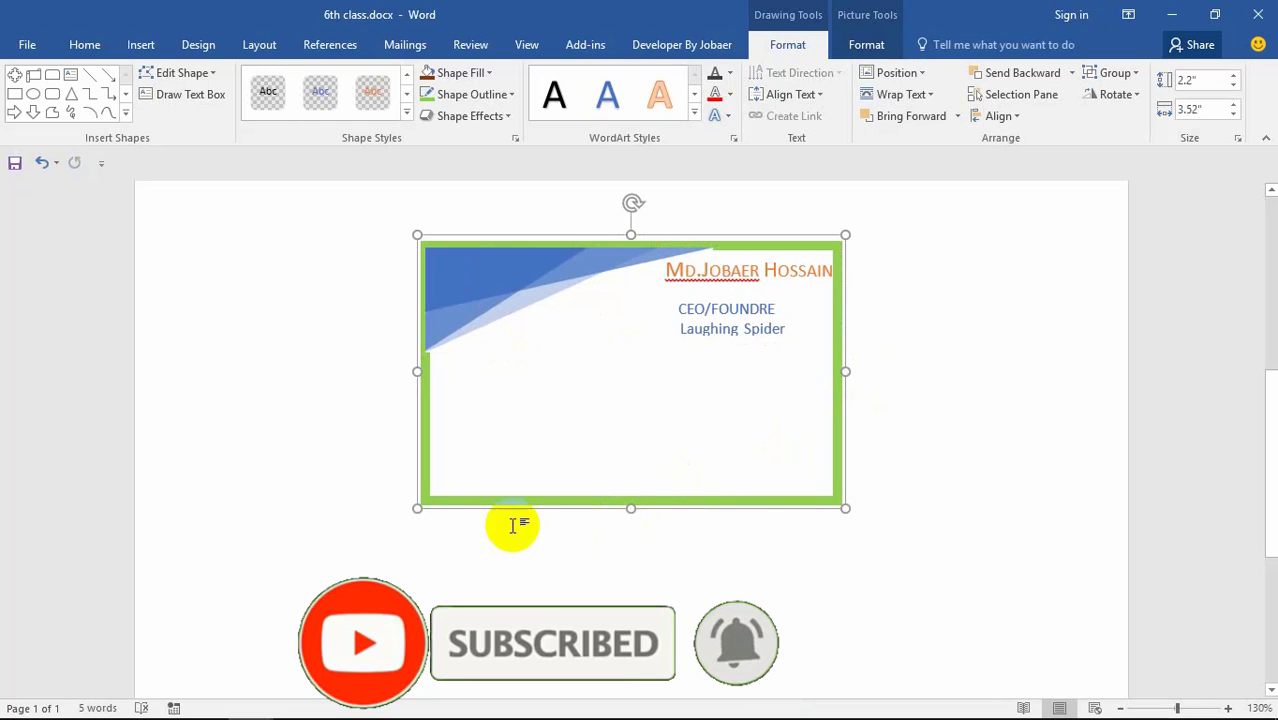
Step: Apply the light-blue preset shape style to the whole card
left_click(725, 333)
left_click(634, 510)
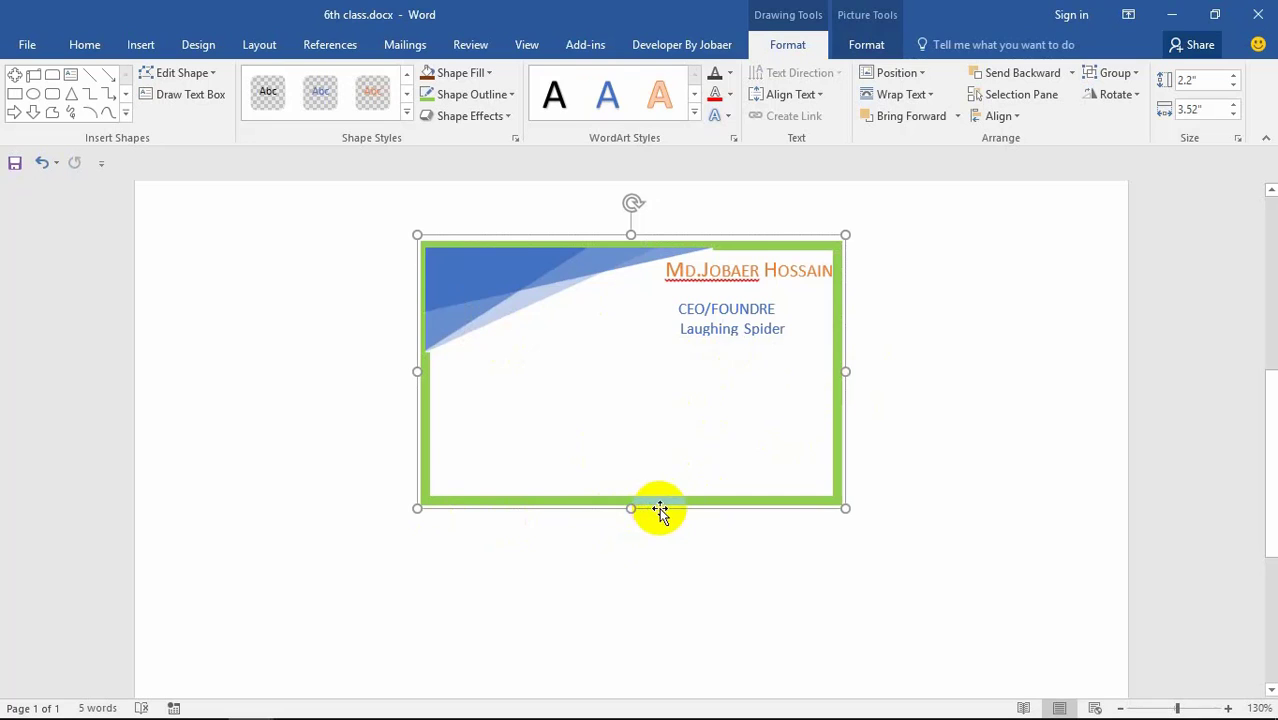
scroll(690, 455, "down", 7, "ctrl")
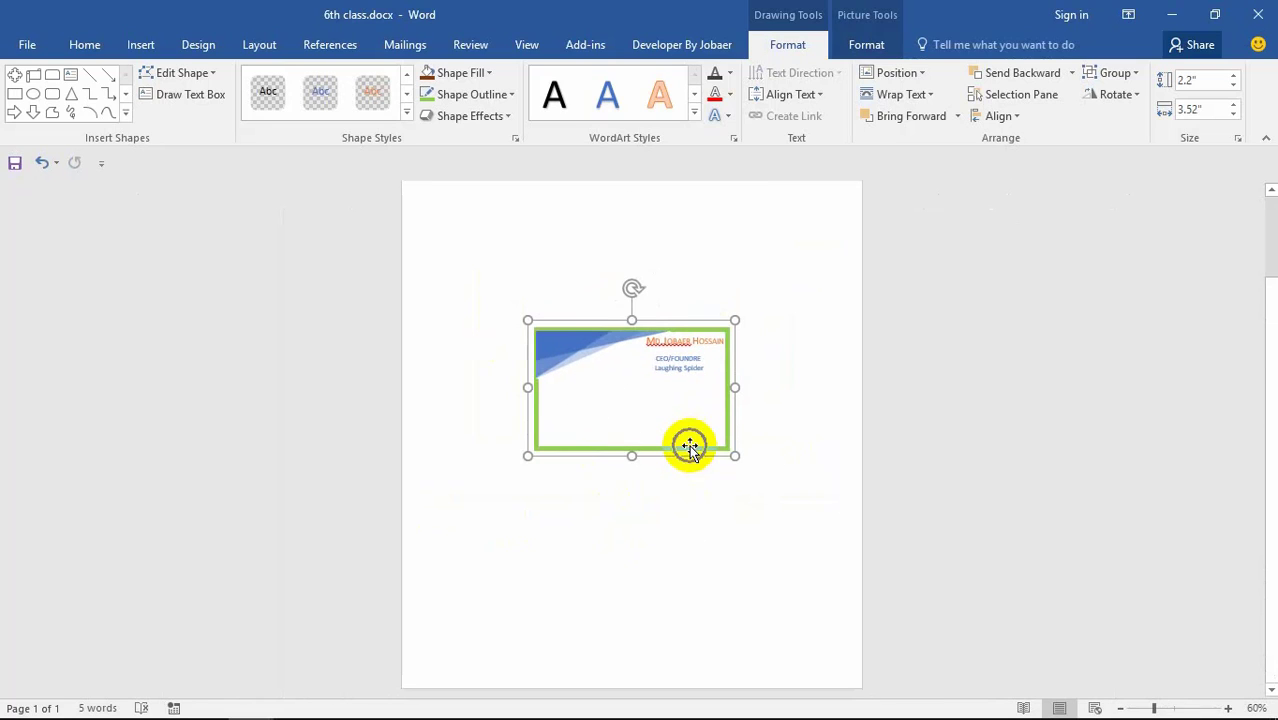
scroll(690, 447, "up", 9, "ctrl")
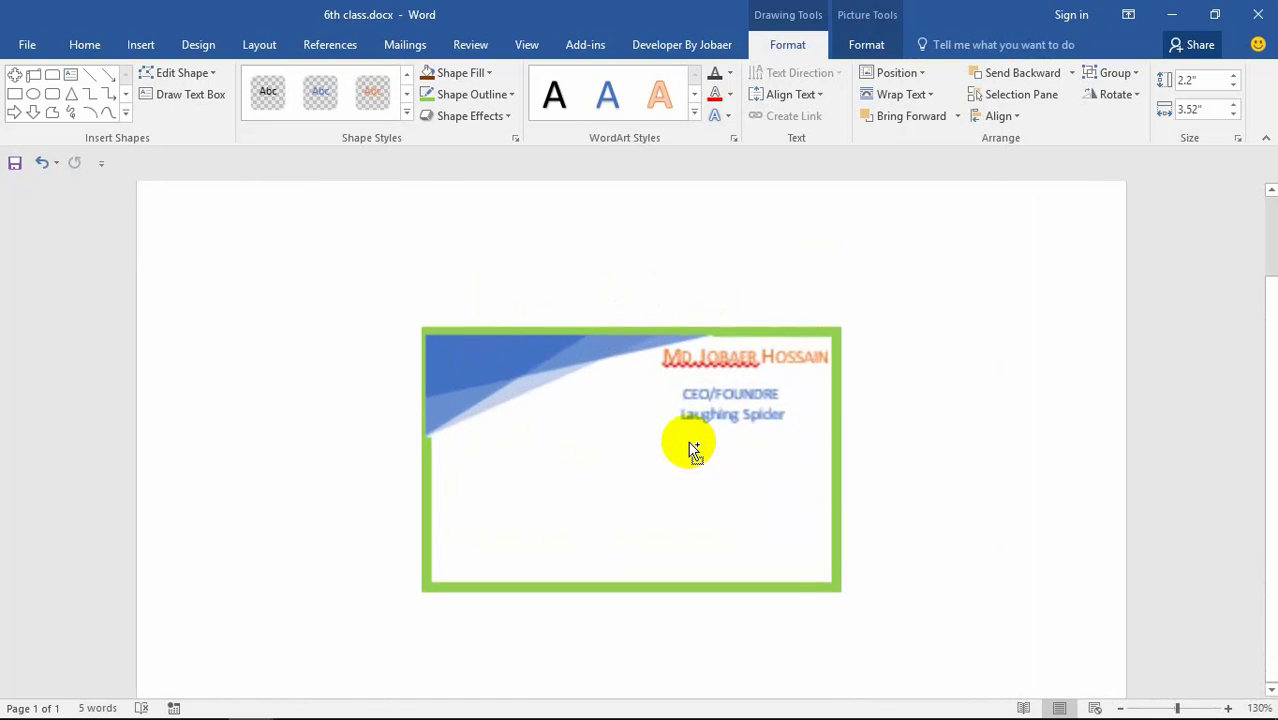
scroll(722, 422, "down", 2)
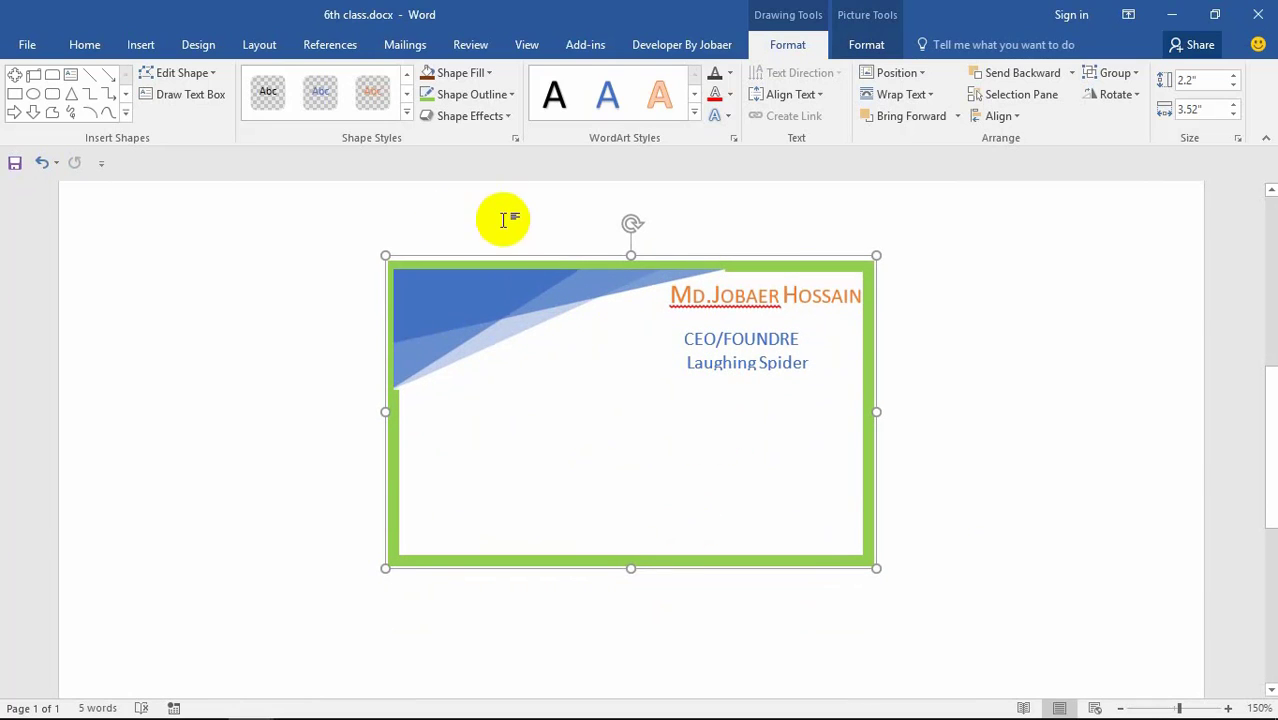
left_click(406, 115)
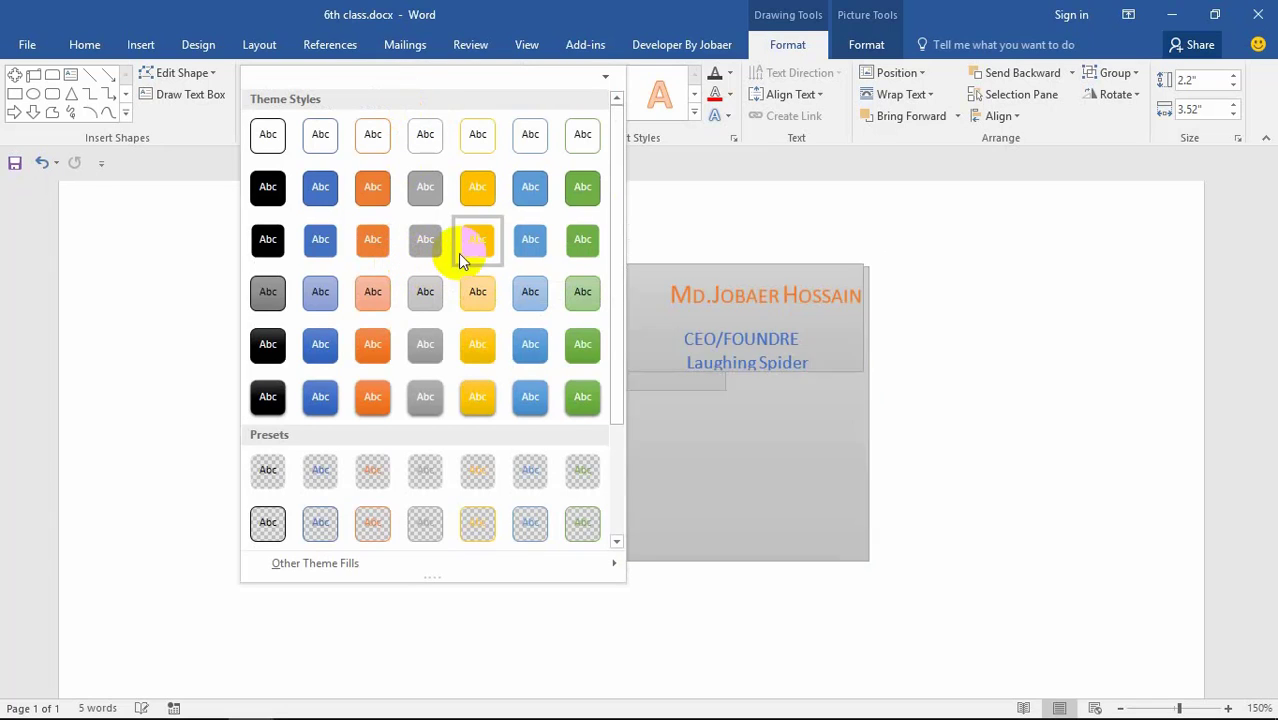
left_click(516, 299)
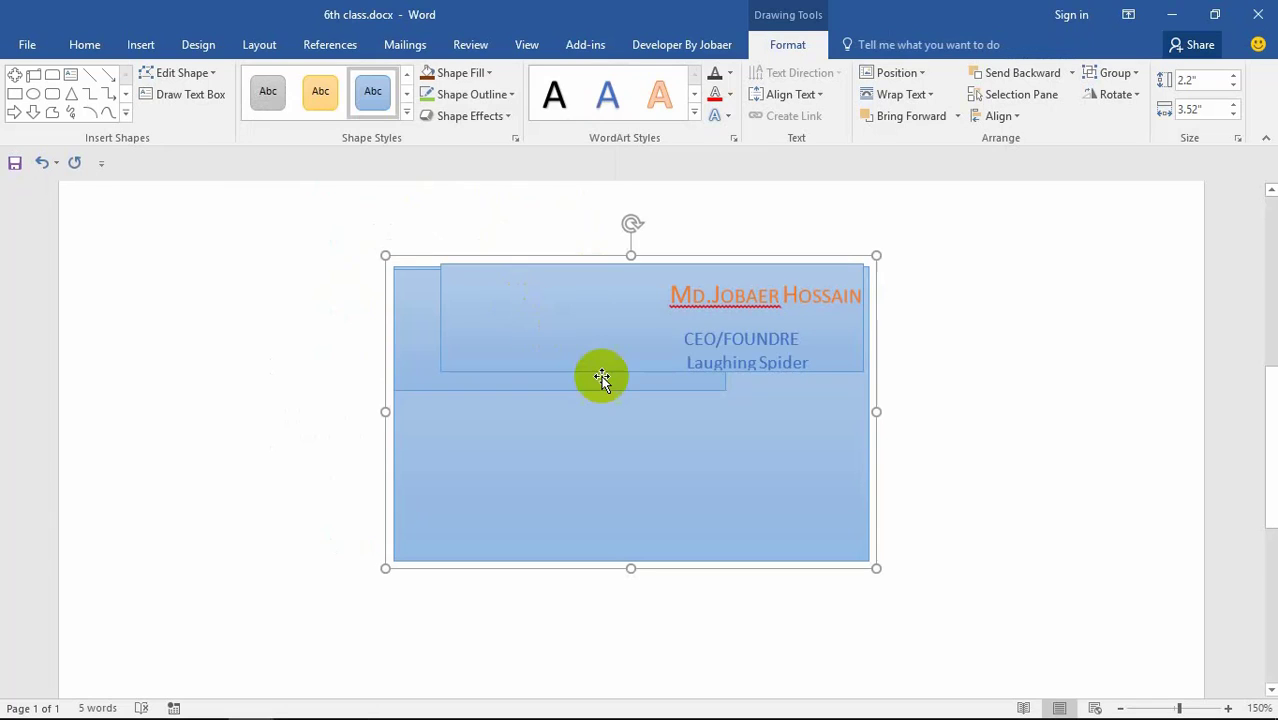
Step: Undo the light-blue style to bring back the green-bordered card
key("ctrl+z")
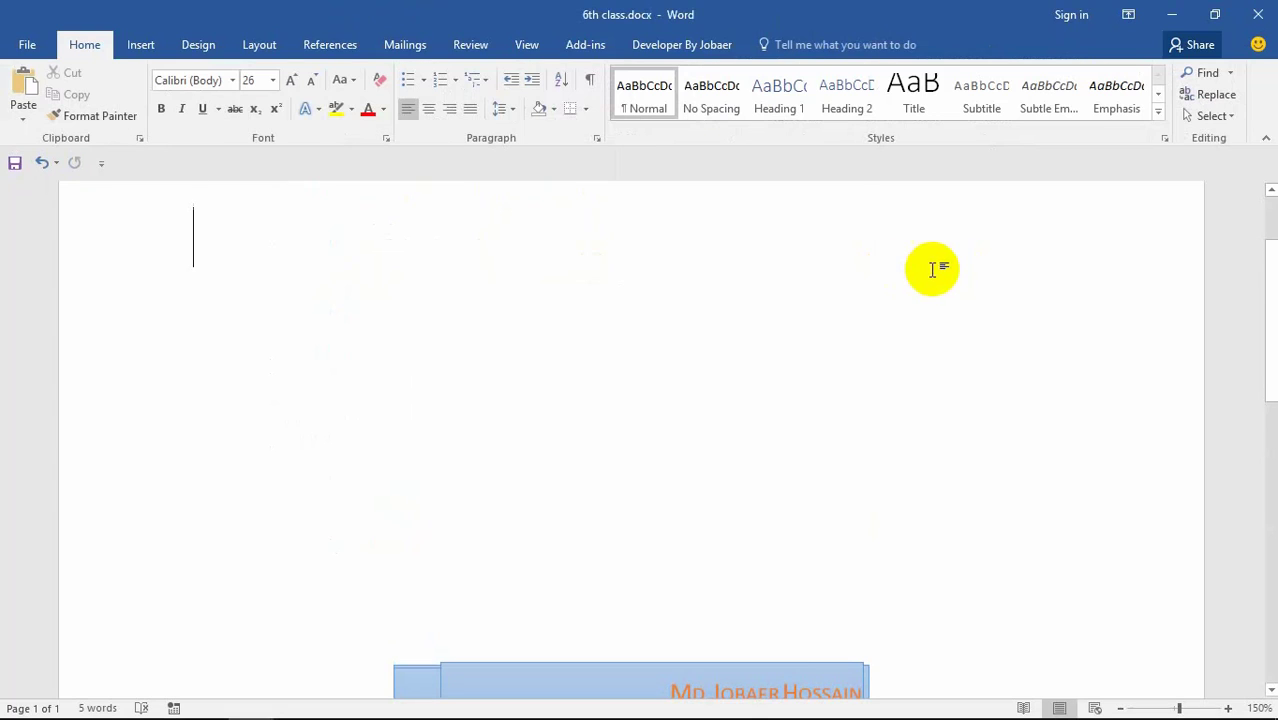
key("ctrl+z")
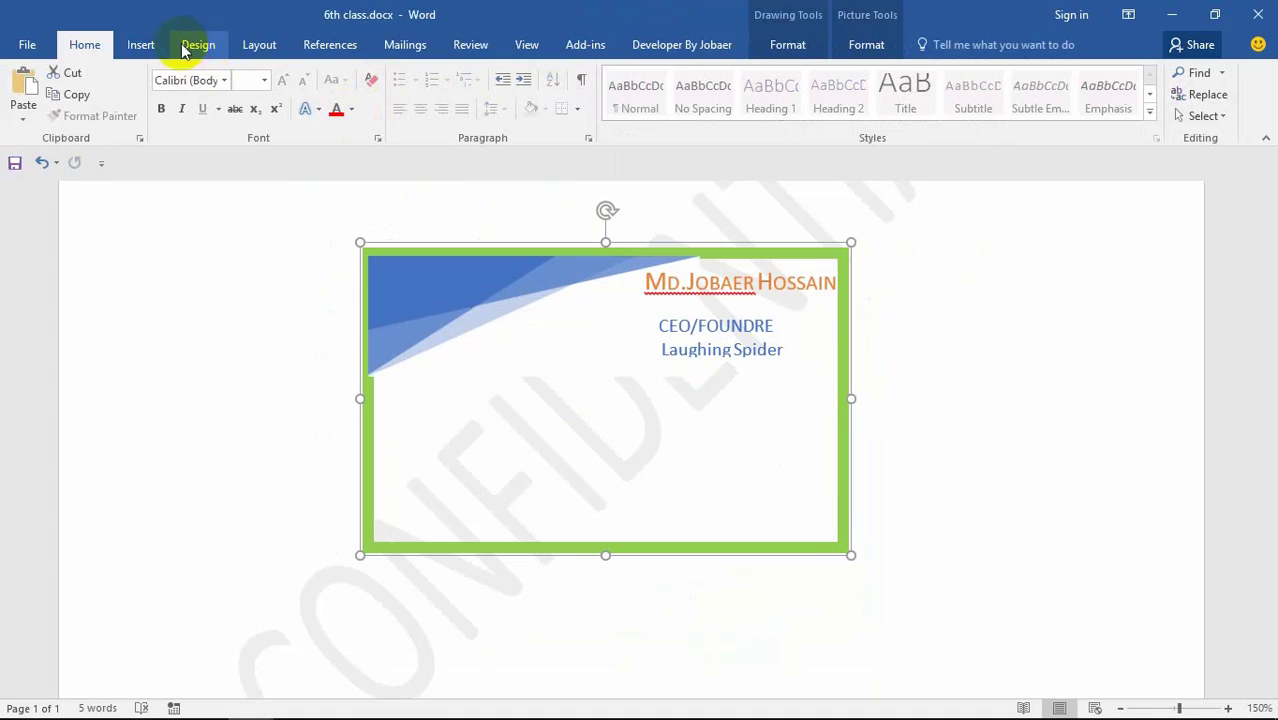
left_click(141, 44)
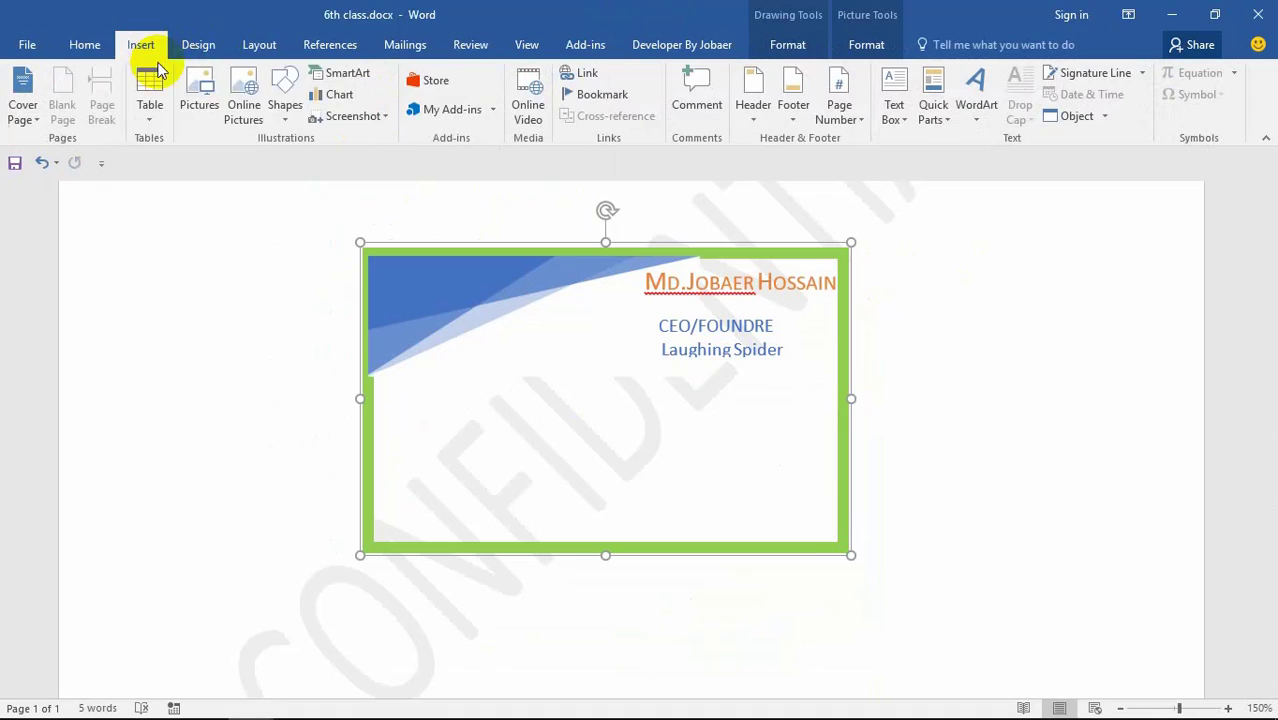
Step: Draw a text box in the card's lower right reading Contact, with an address line below
left_click(285, 105)
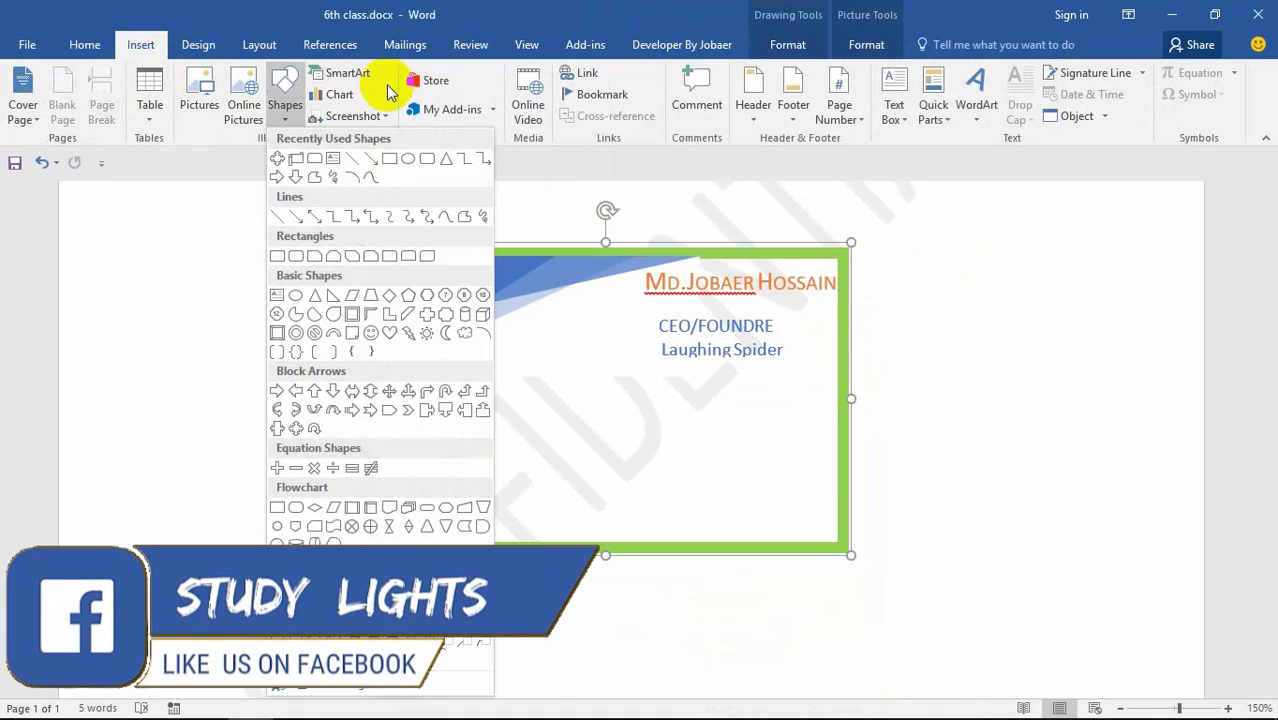
left_click(293, 291)
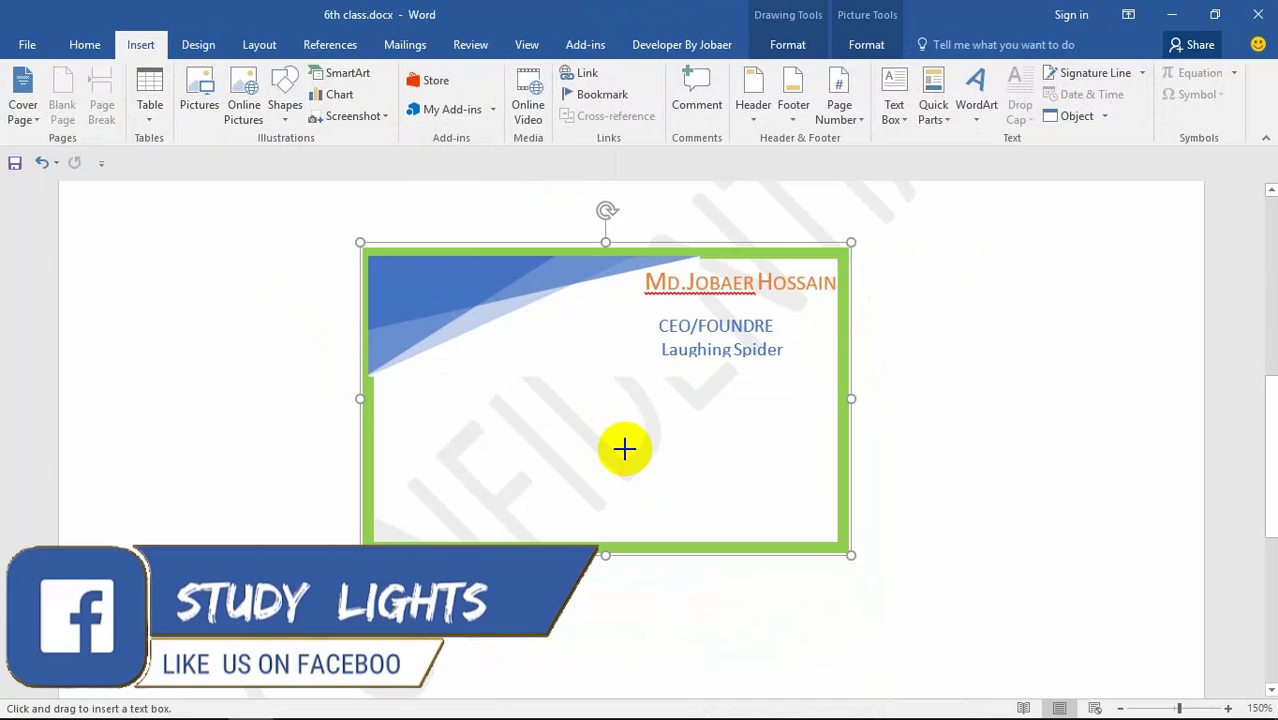
left_click_drag(622, 448, 815, 528)
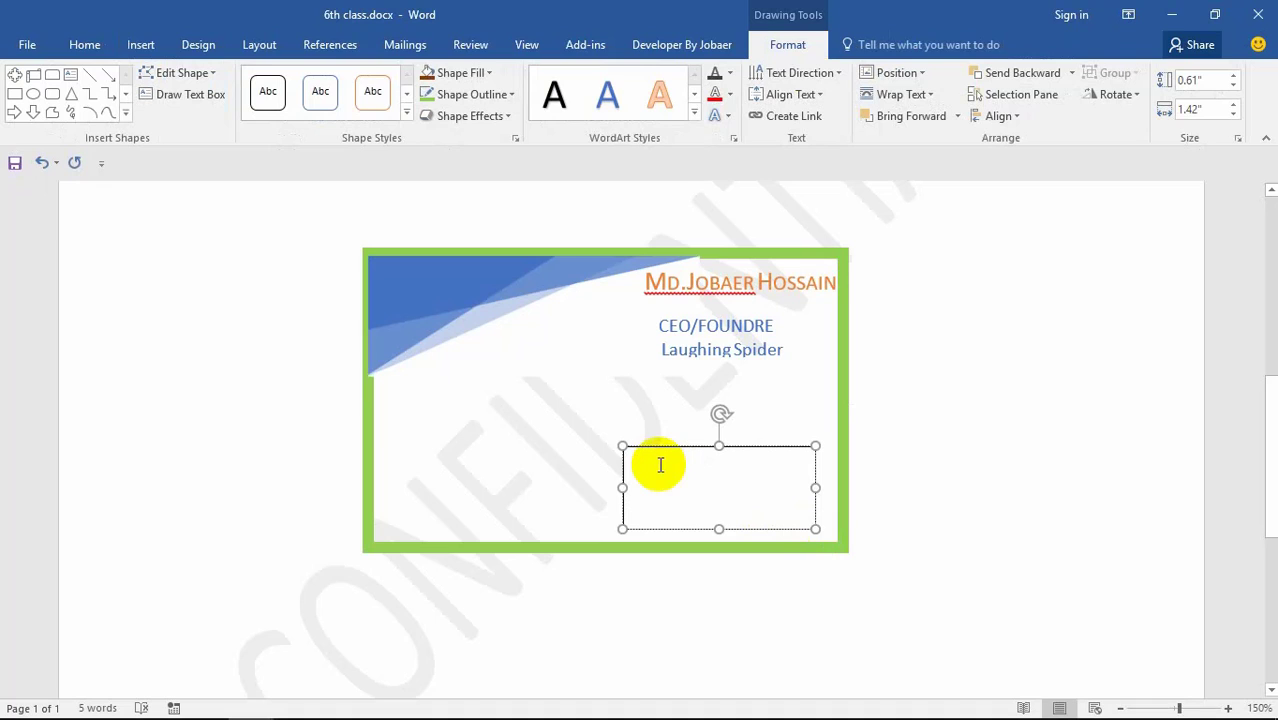
type("m")
key("BackSpace")
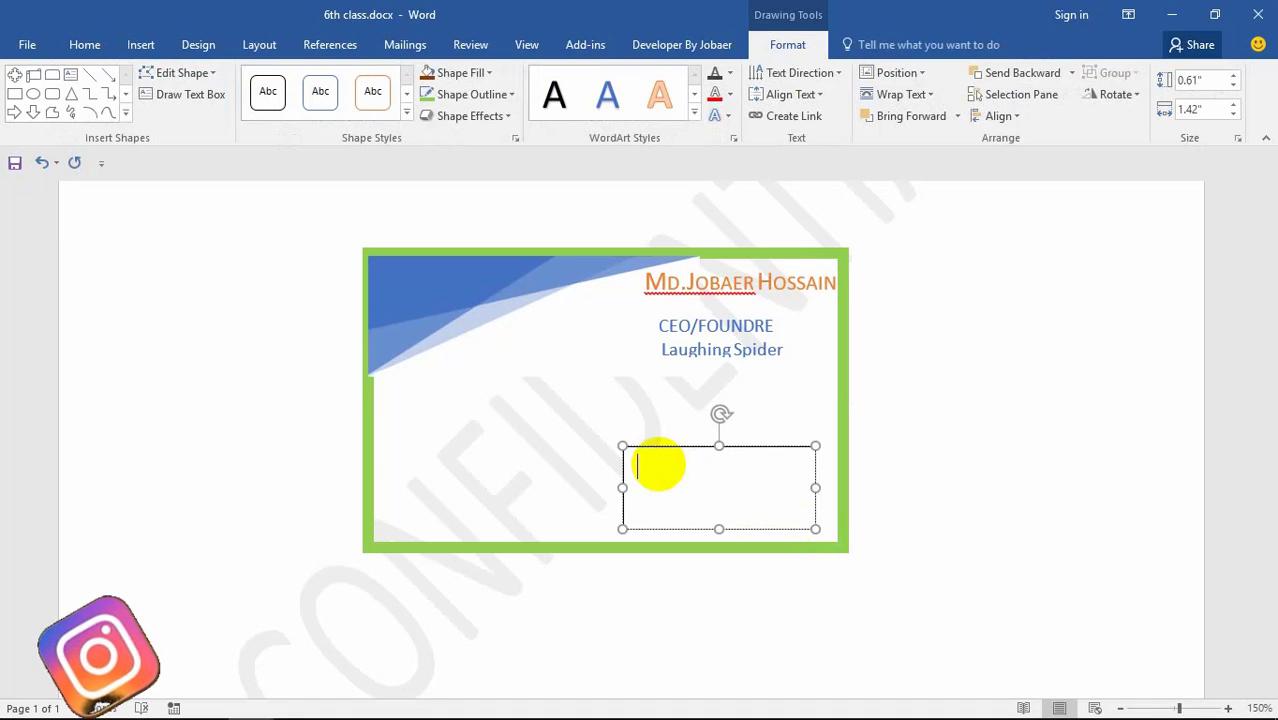
type("Co")
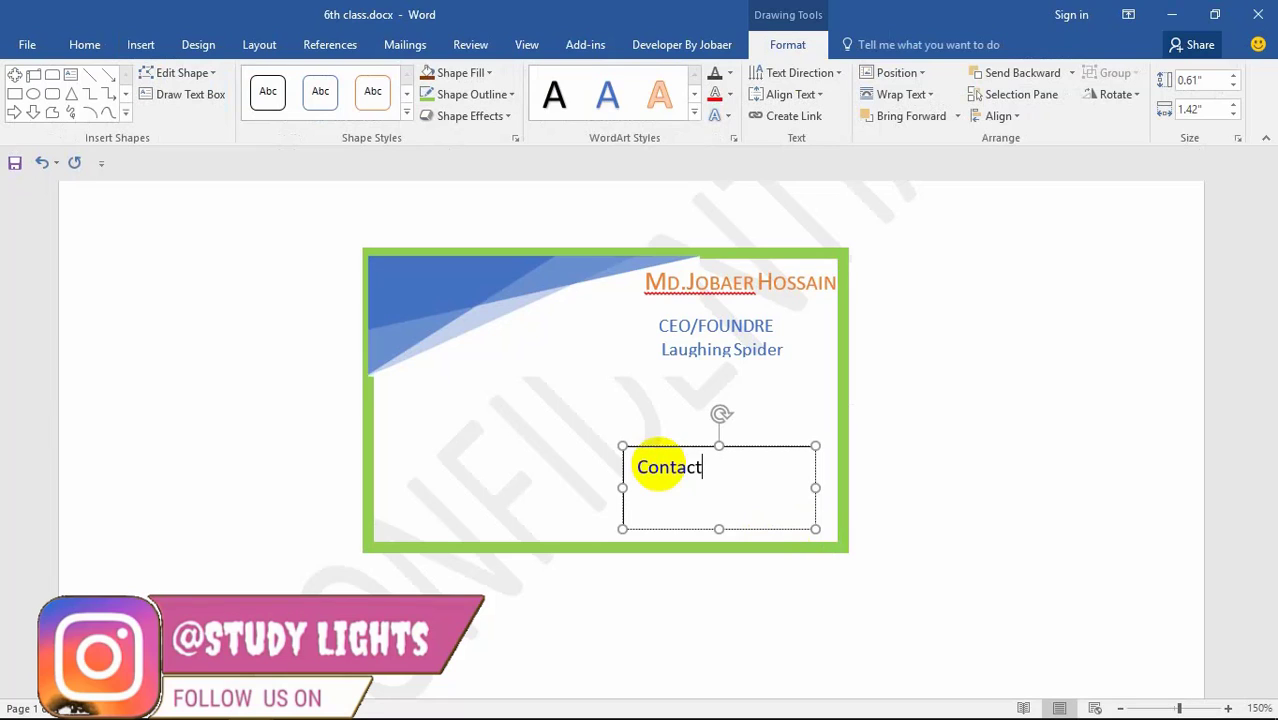
type("ntact")
key("Return")
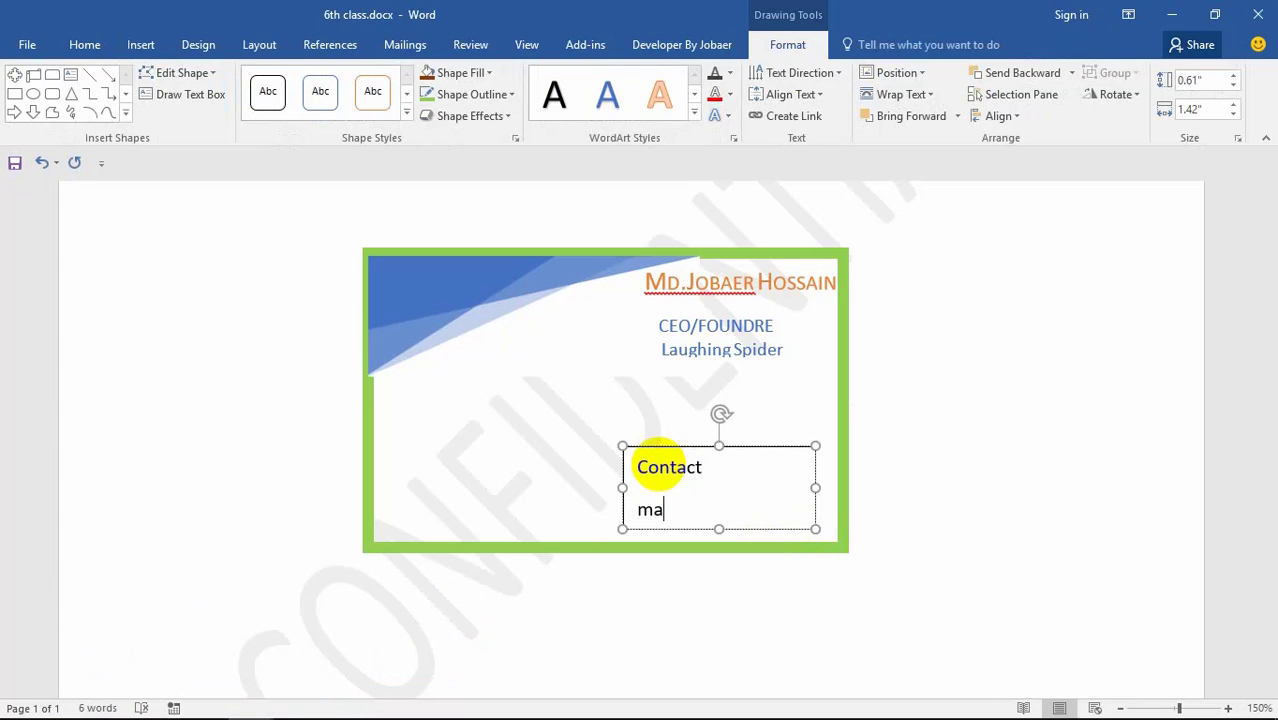
type("magura jao")
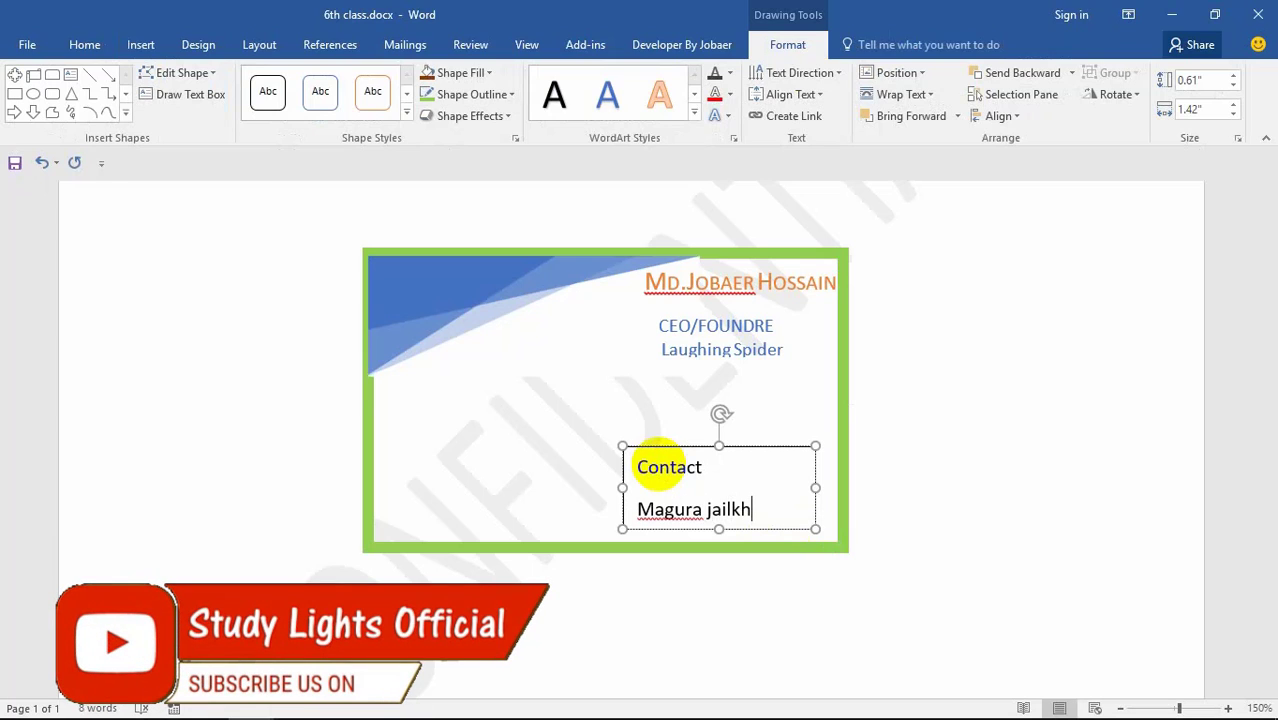
type("ab")
key("BackSpace")
key("BackSpace")
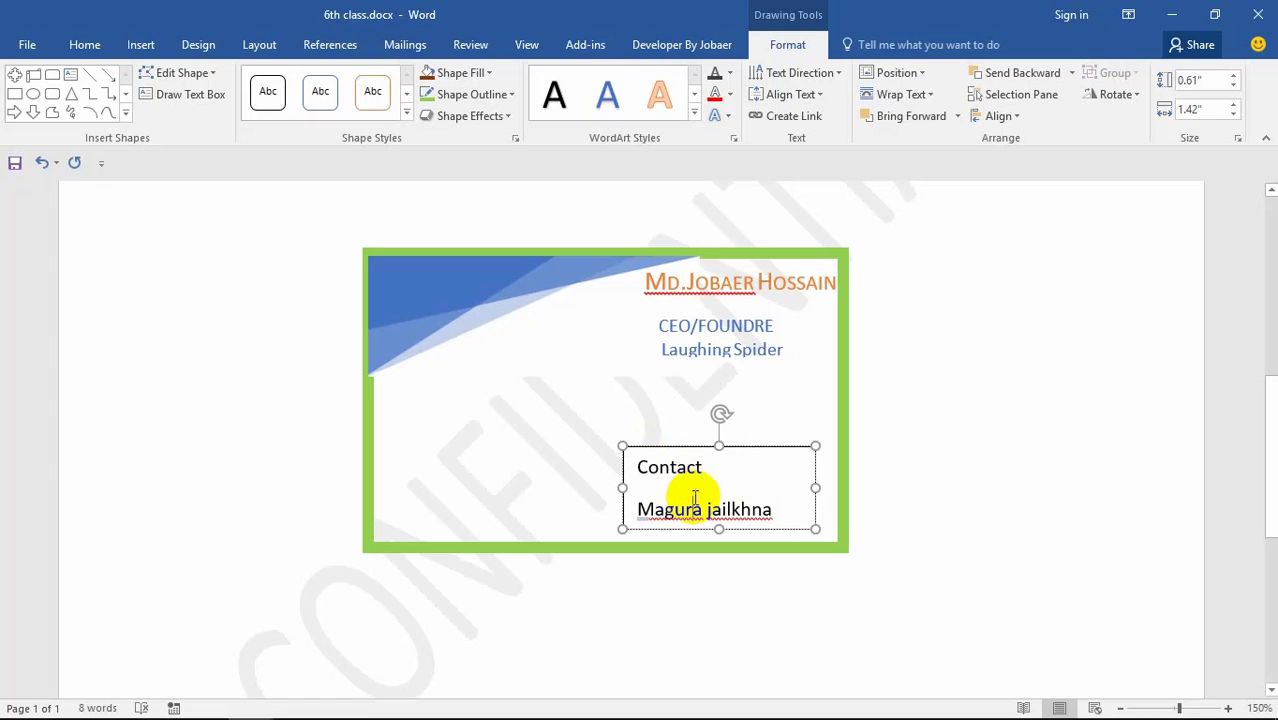
Step: Set all the contact box's text to 8 pt
left_click_drag(770, 508, 637, 467)
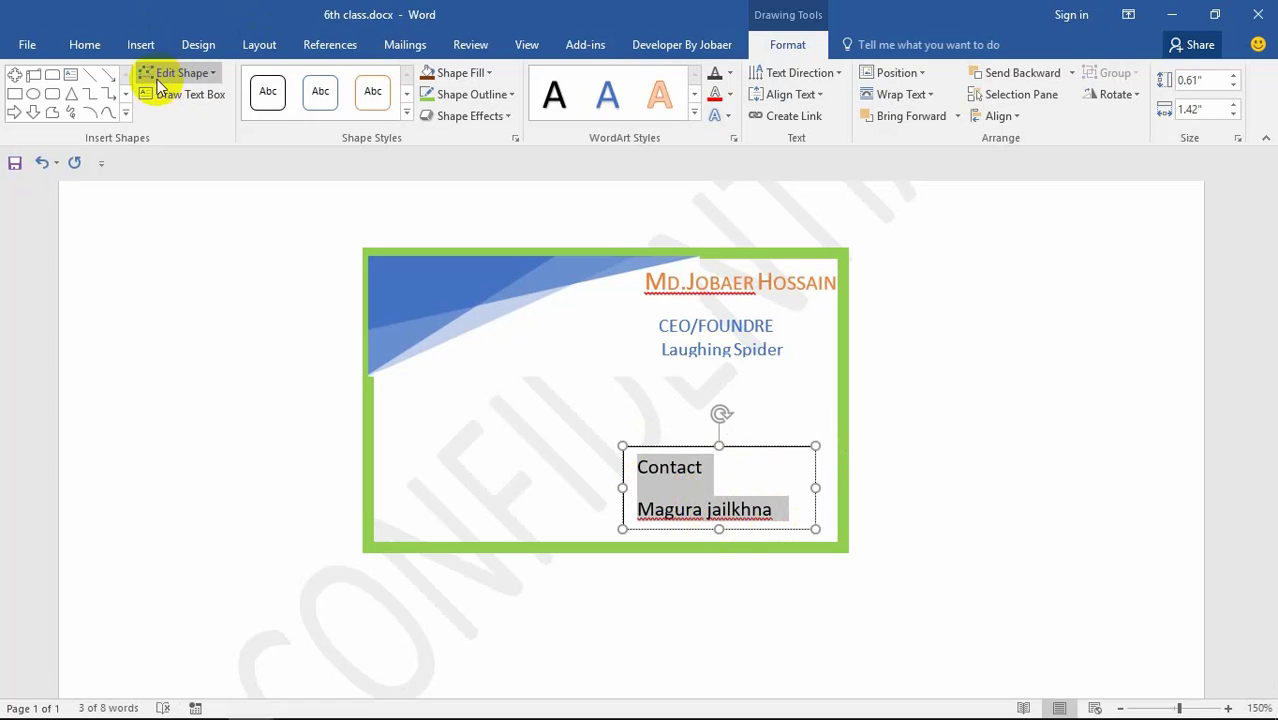
left_click(259, 44)
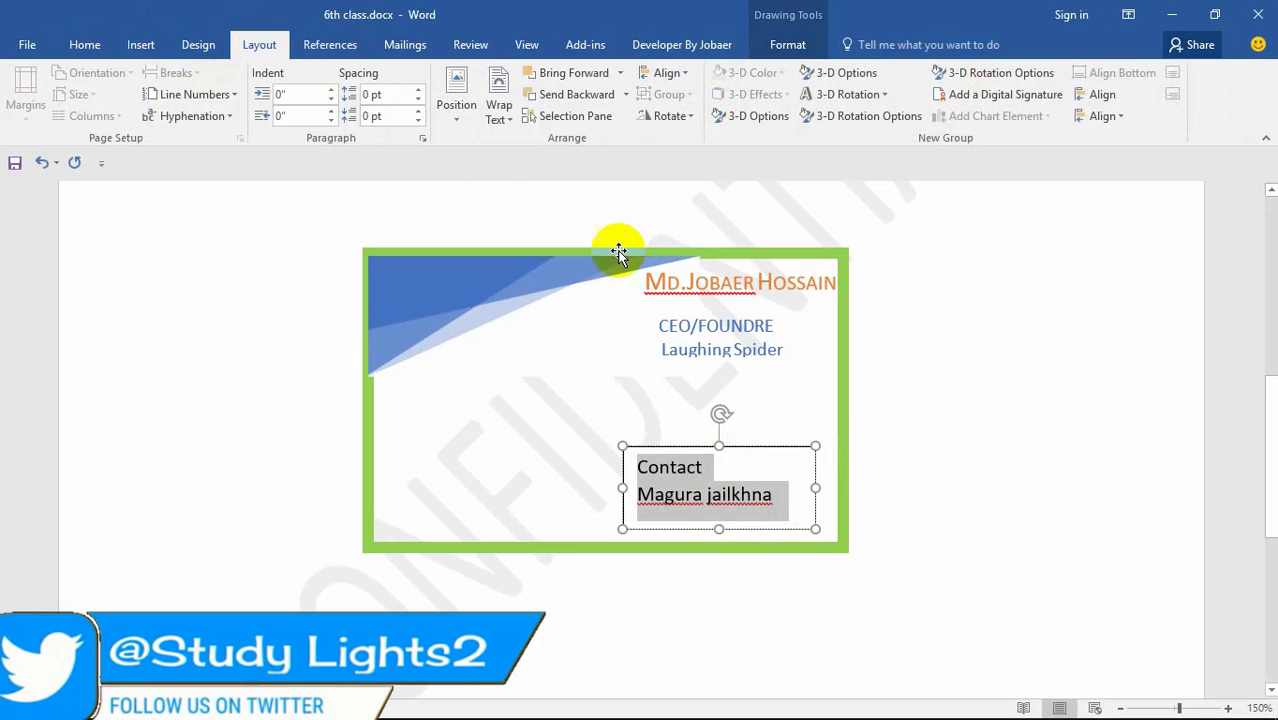
left_click(84, 44)
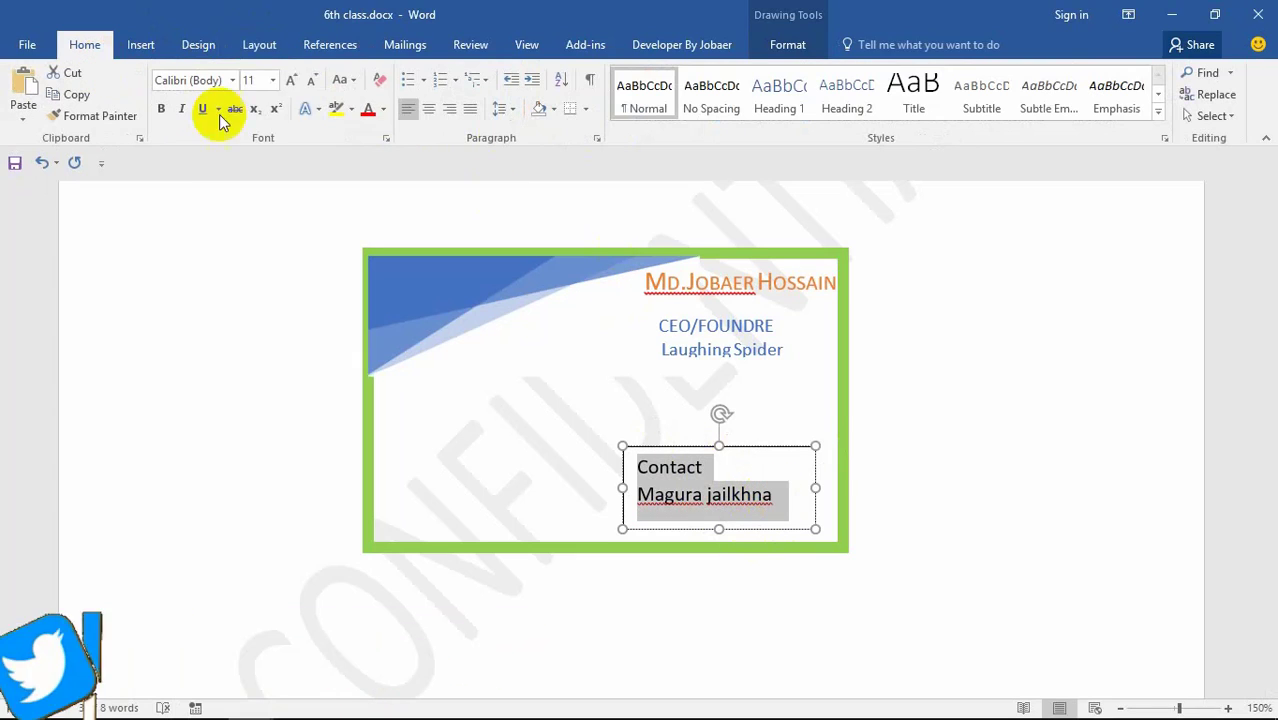
left_click(272, 80)
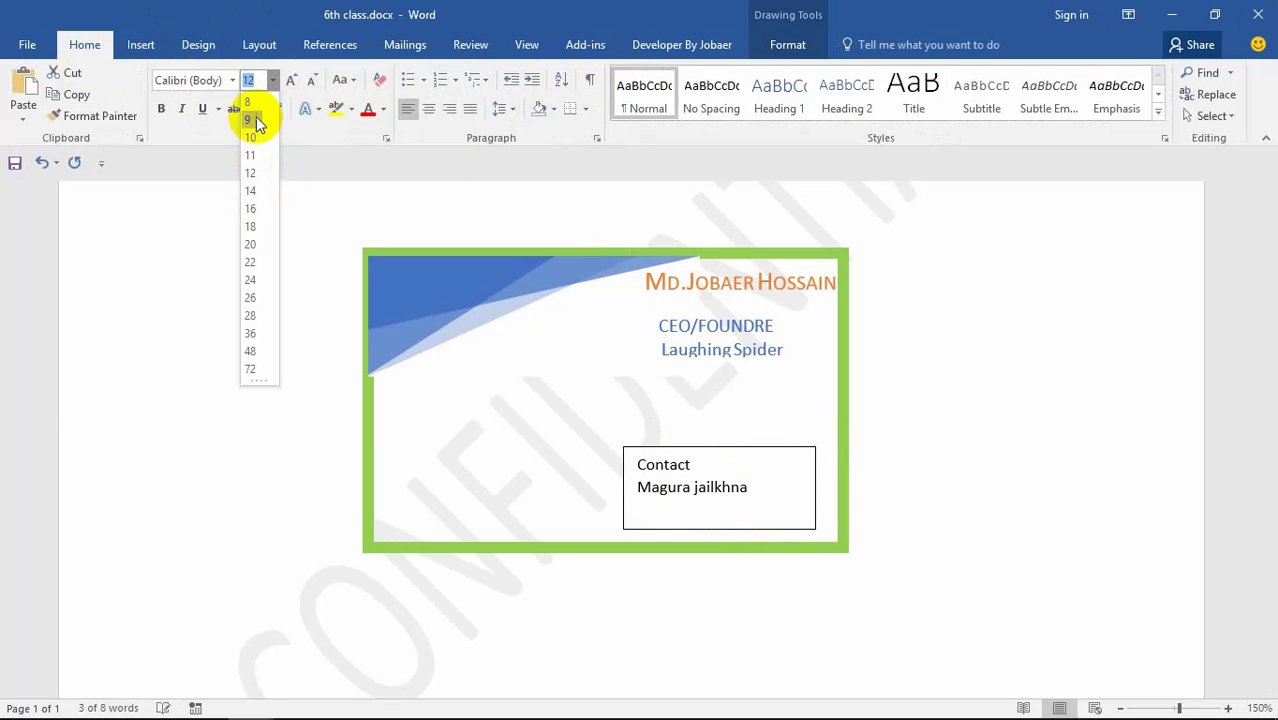
left_click(252, 104)
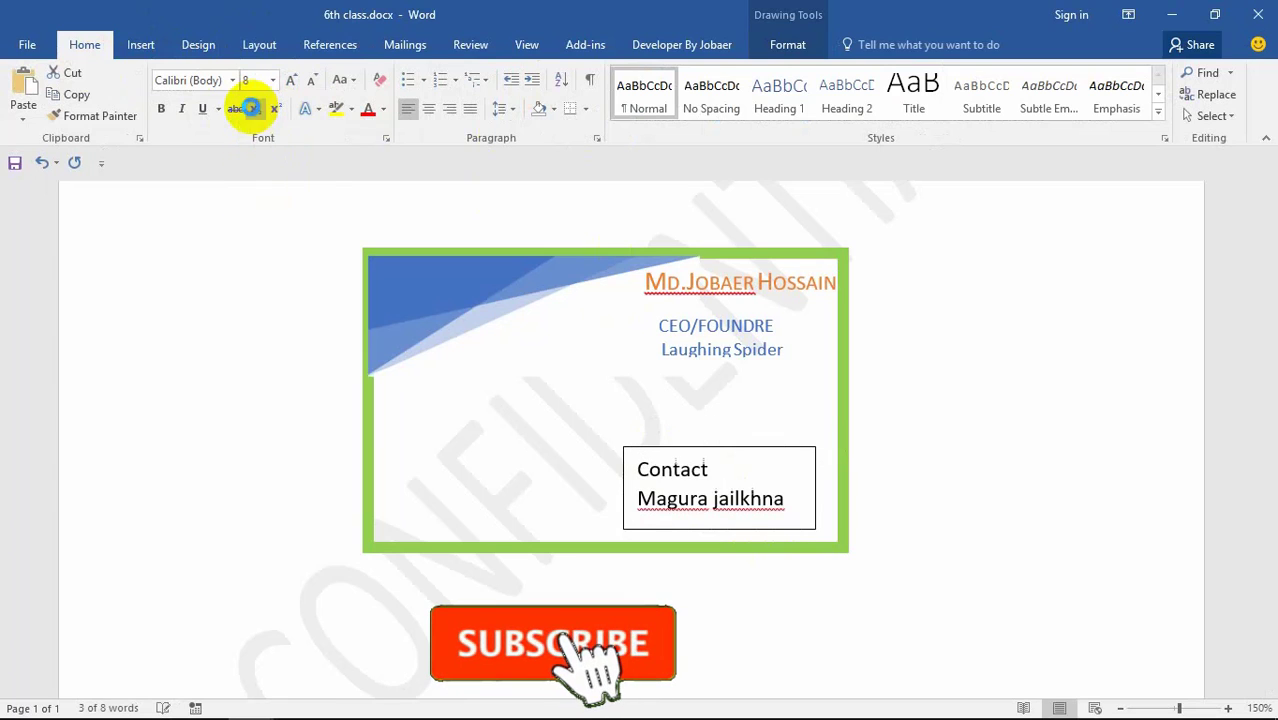
Step: Add a 'mob:' line with a mobile number after the address
left_click(753, 496)
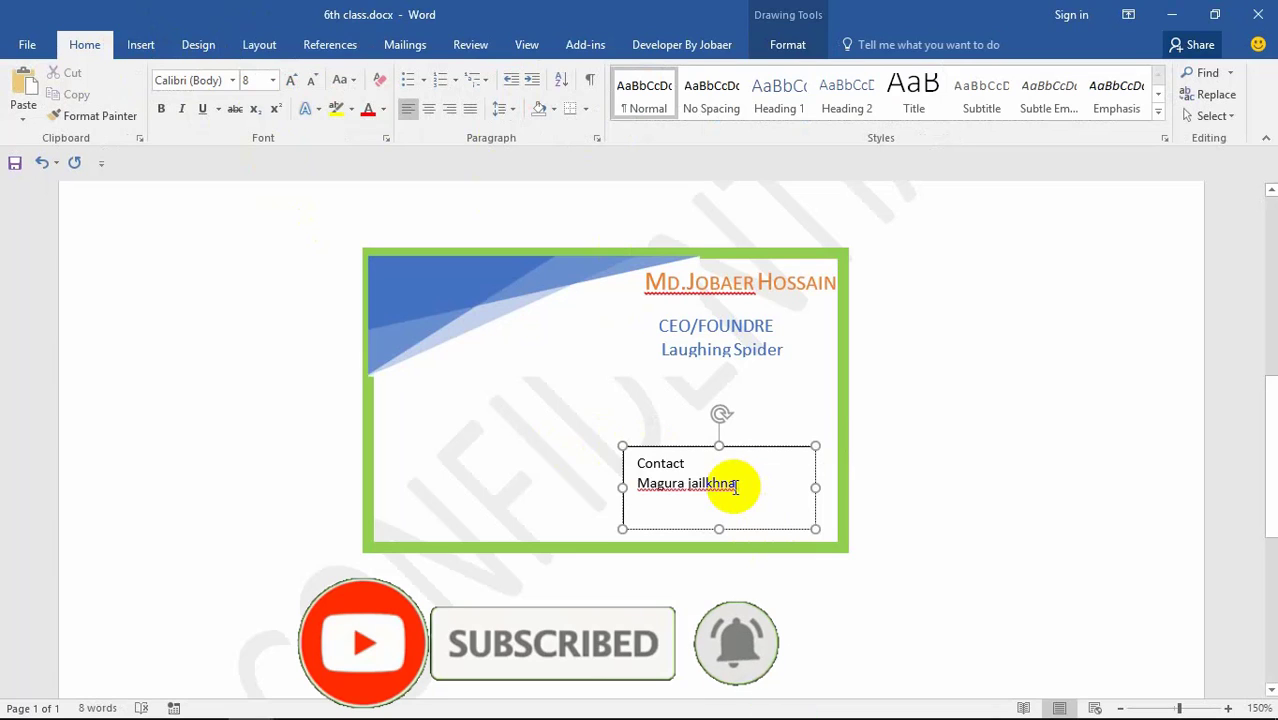
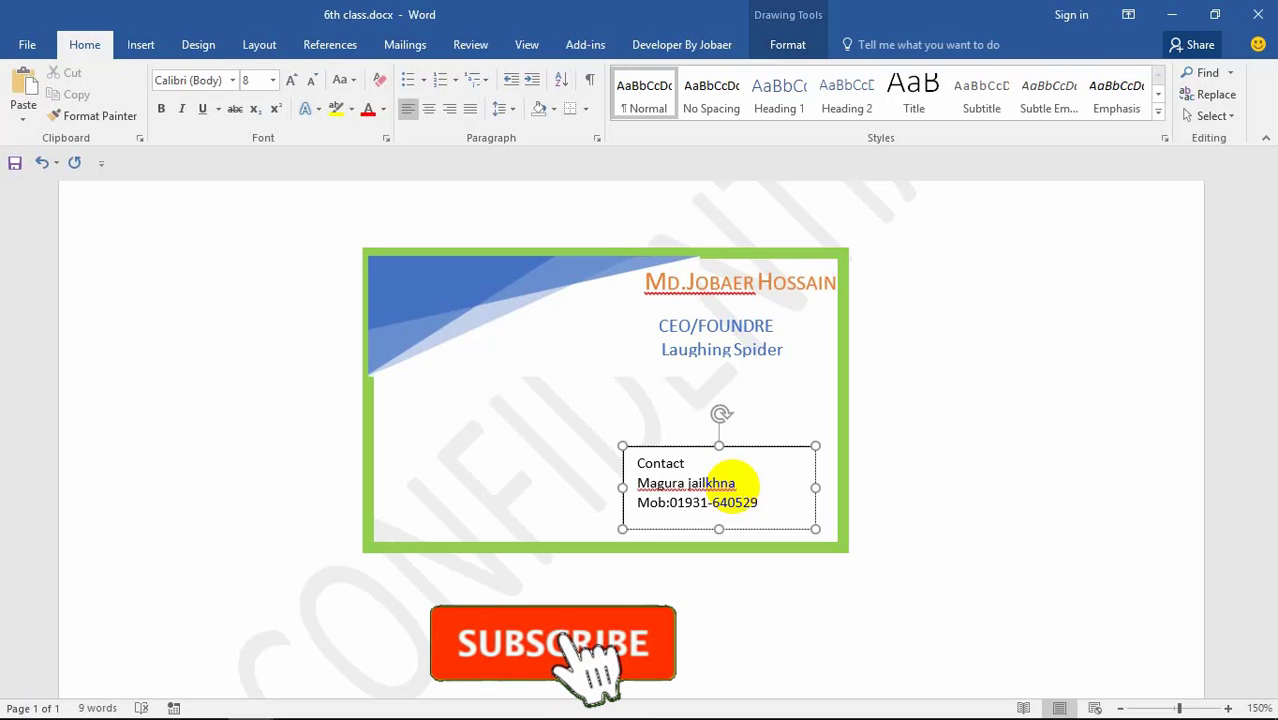
key("BackSpace")
Step: Delete the whole business card from the page
left_click(436, 445)
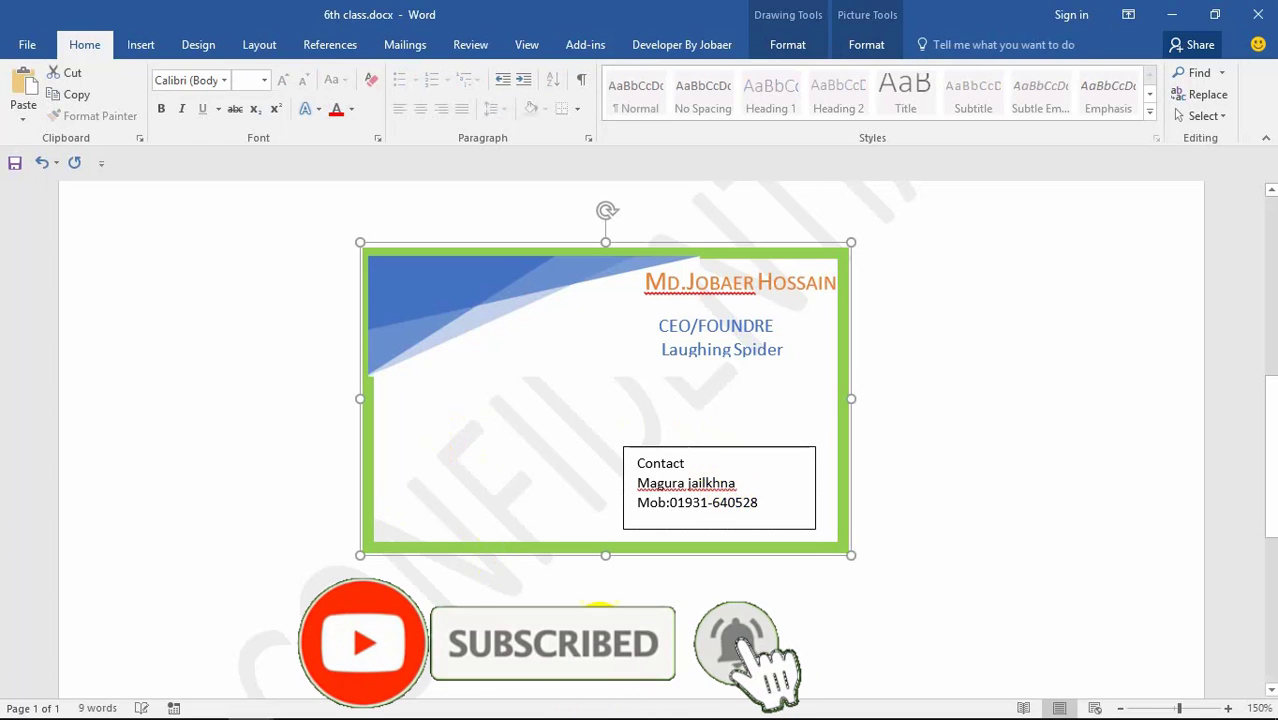
key("Delete")
left_click(141, 44)
Step: Insert an Austin Quote text box, resize it to 2.64" by 2.04", and delete its placeholder text
left_click(894, 95)
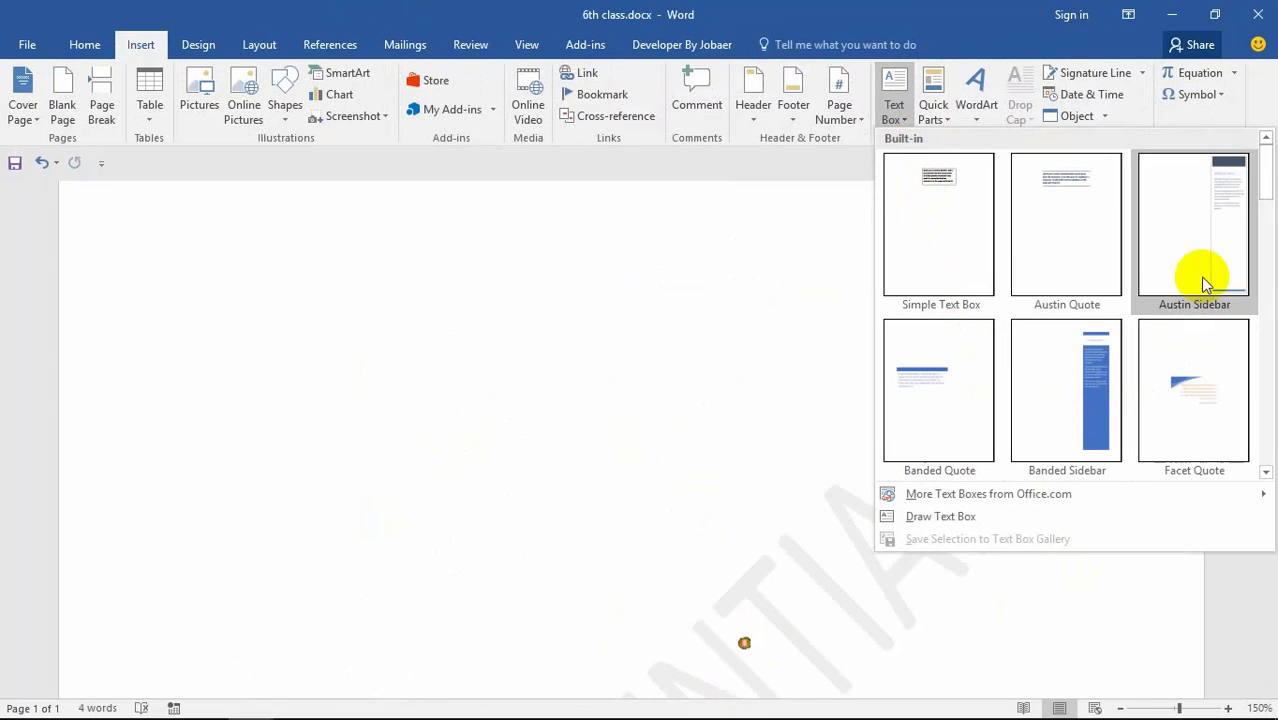
left_click(1058, 235)
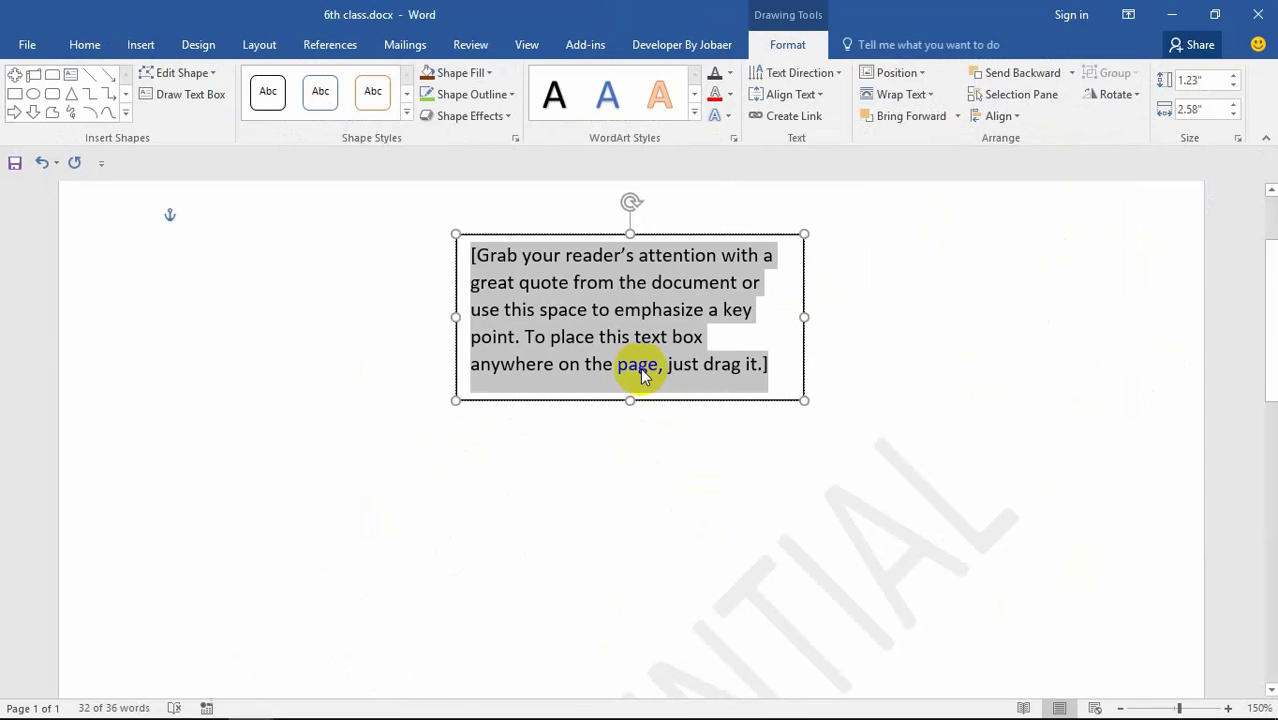
left_click_drag(632, 399, 614, 561)
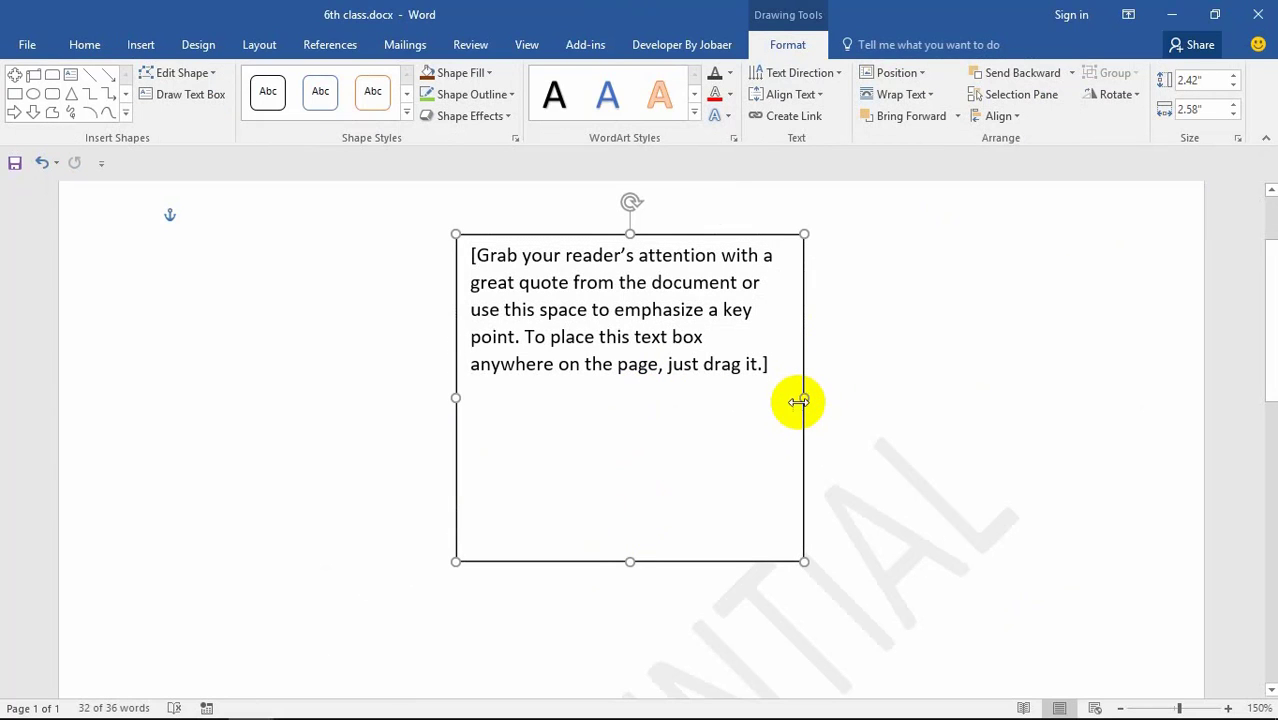
left_click_drag(792, 401, 716, 403)
left_click_drag(584, 560, 584, 590)
left_click_drag(718, 413, 732, 413)
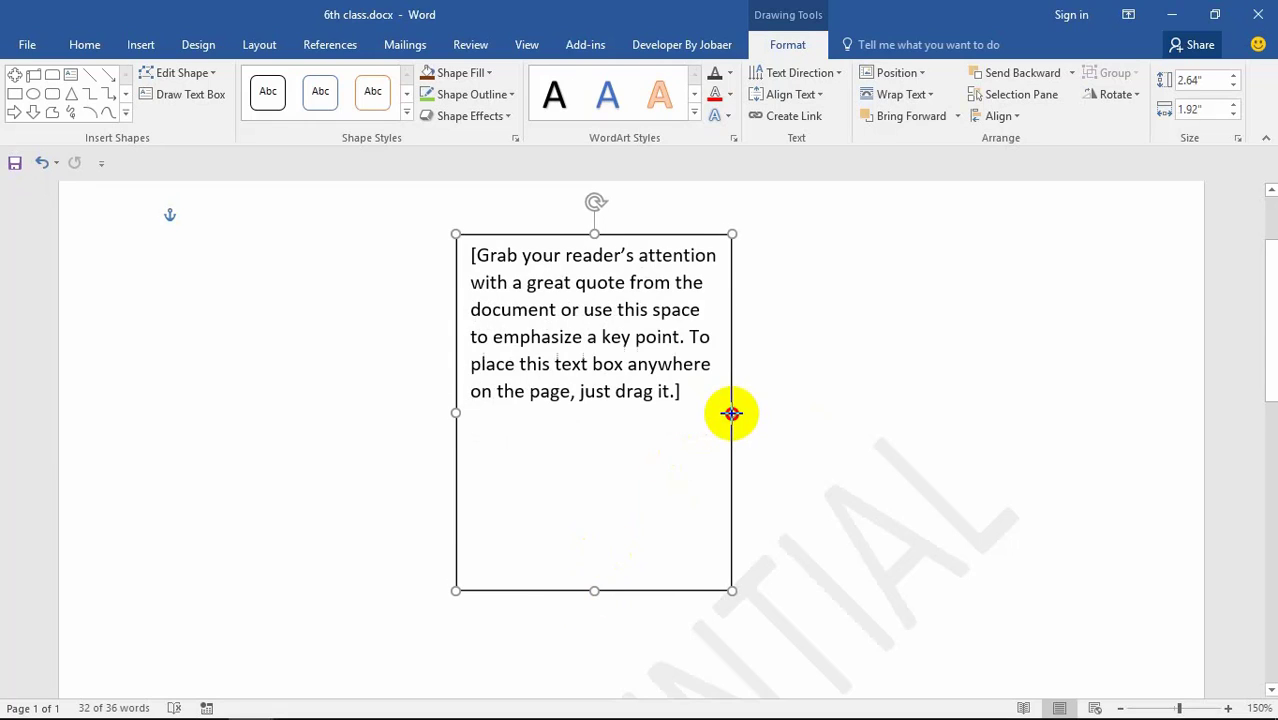
left_click(695, 413)
key("Delete")
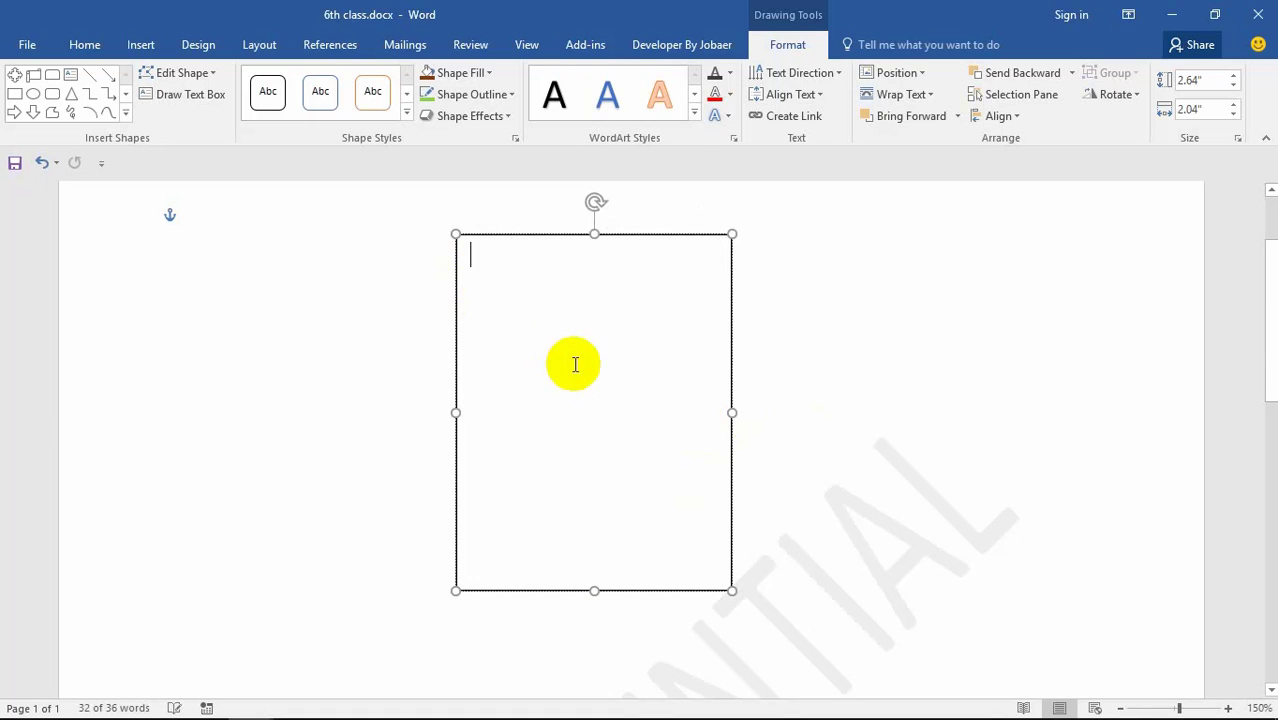
Step: Insert the spider logo picture into the empty box and shrink it
left_click(121, 50)
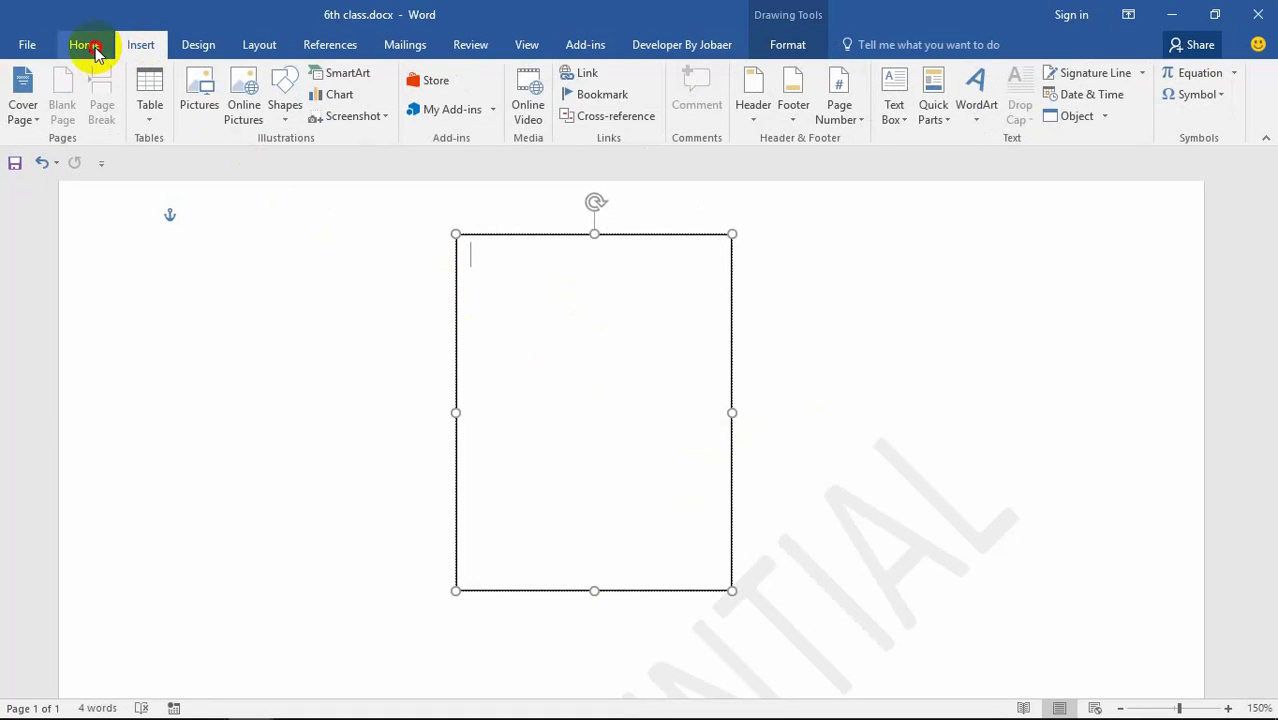
left_click(95, 52)
left_click(160, 46)
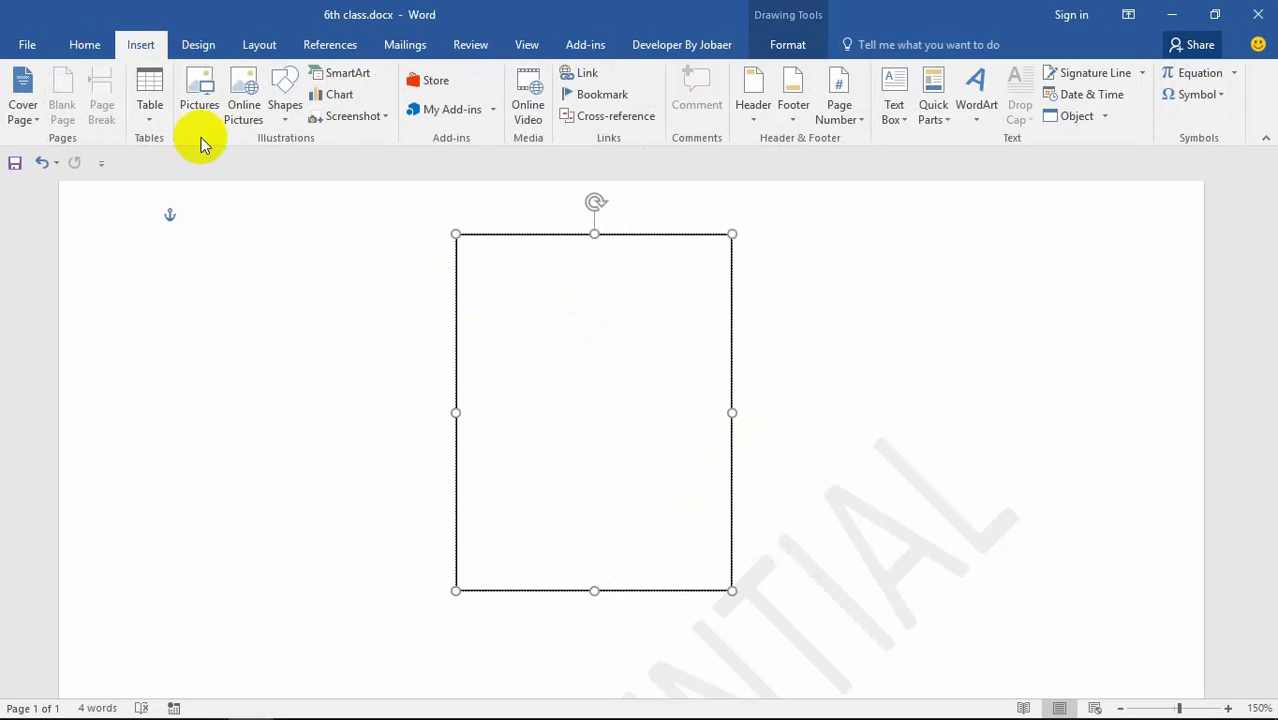
left_click(188, 95)
left_click(520, 265)
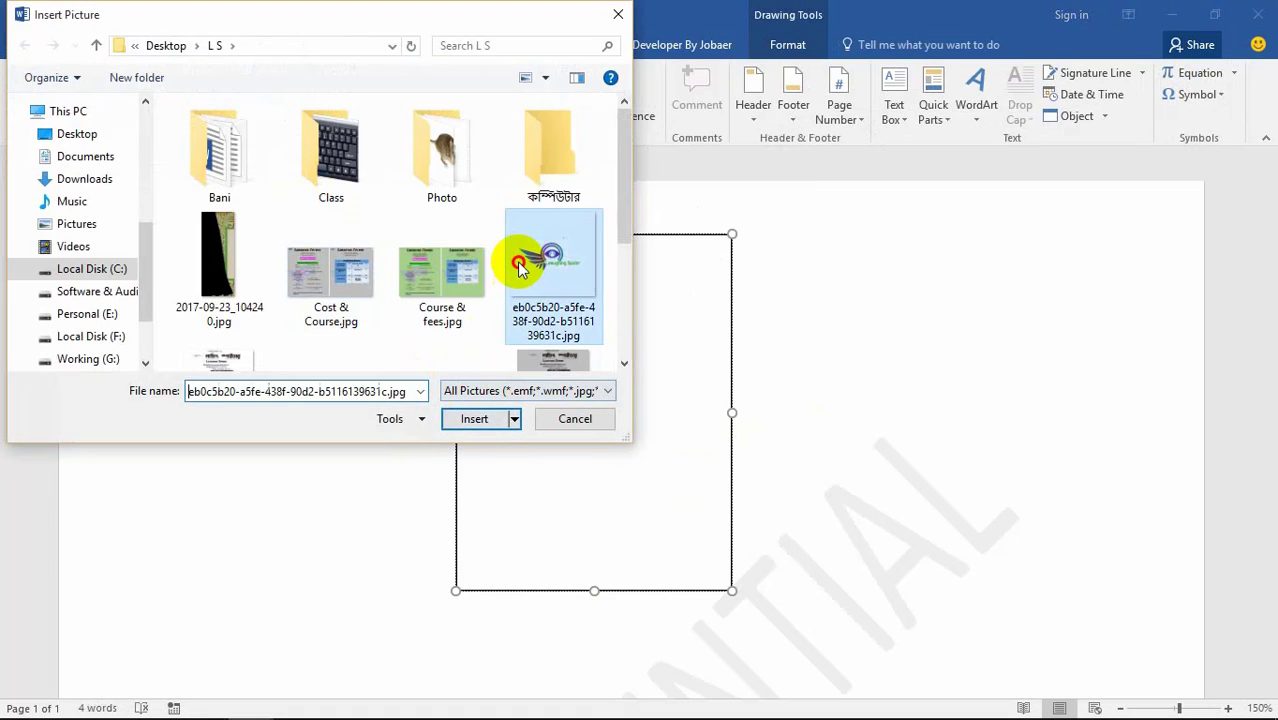
left_click(480, 420)
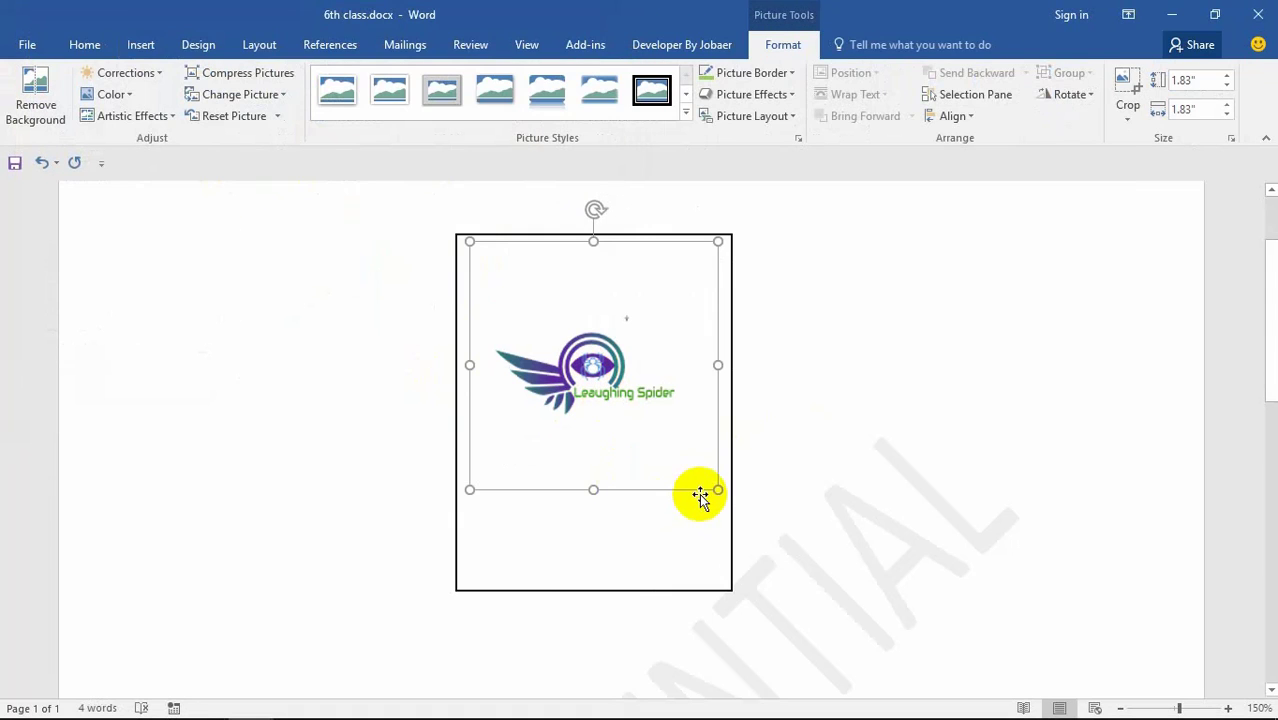
left_click_drag(717, 489, 577, 346)
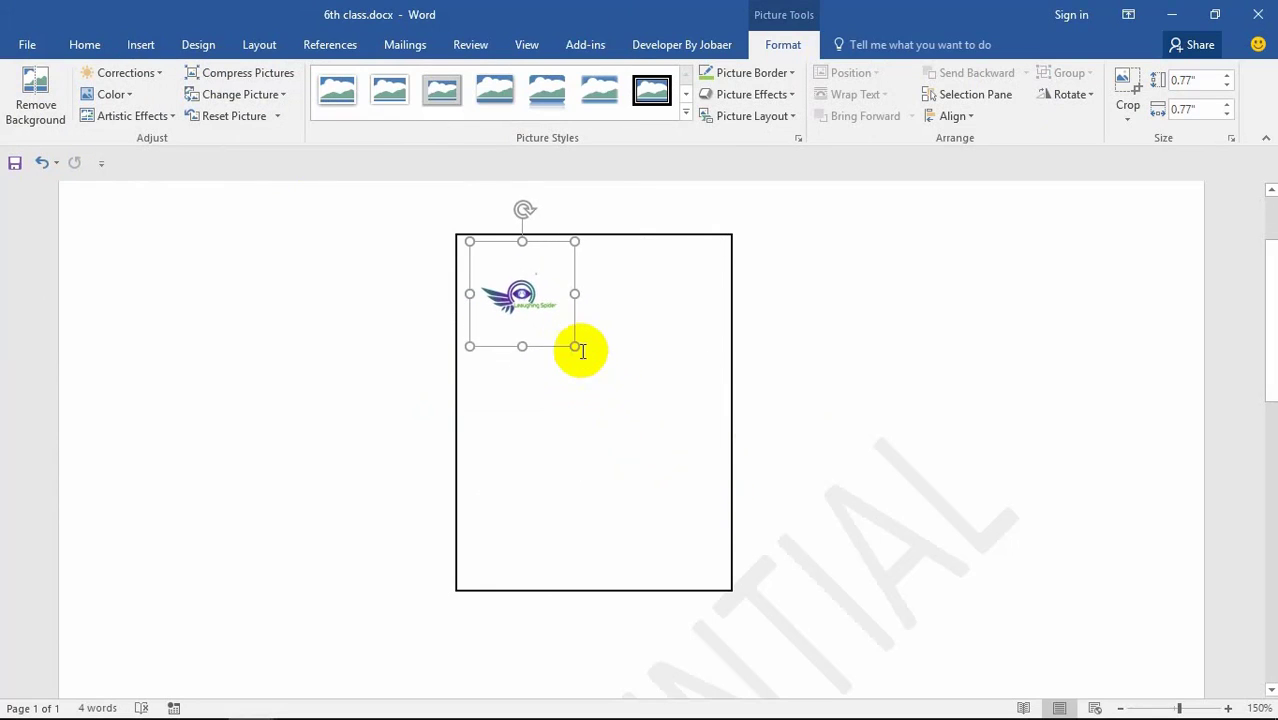
Step: Centre the logo and push it down one line near the box's top
left_click(85, 45)
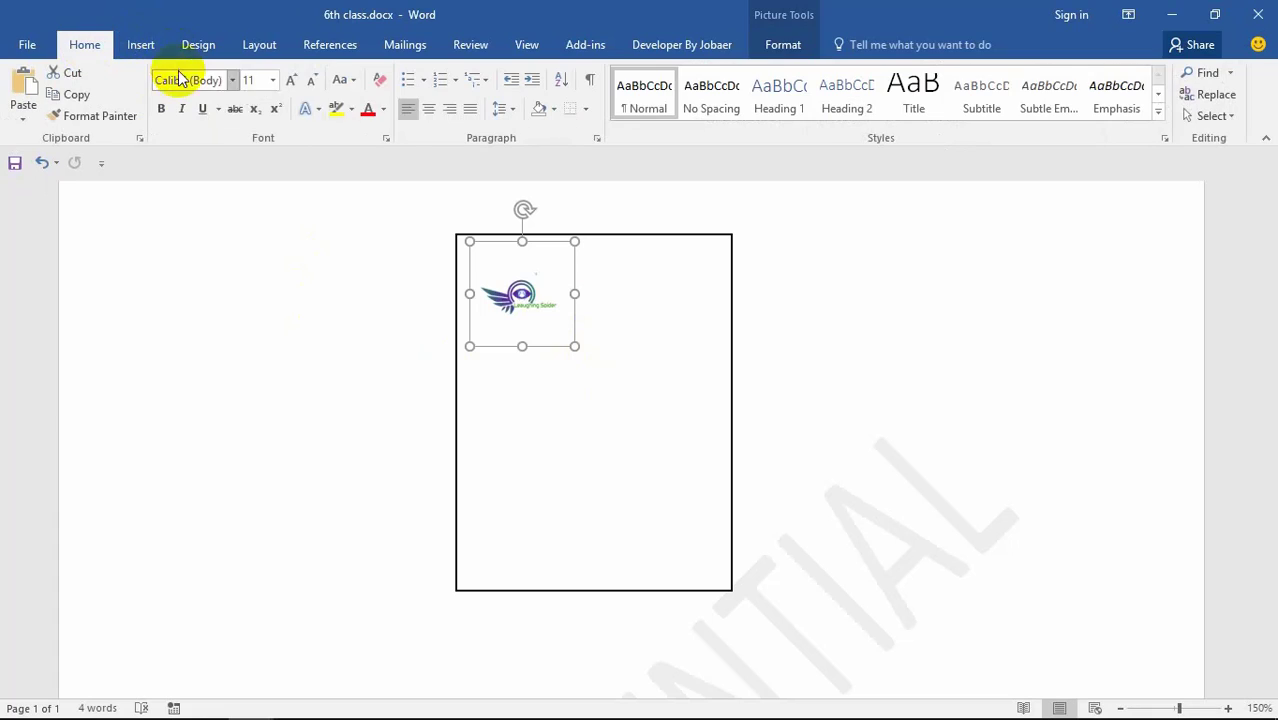
left_click(427, 112)
left_click(676, 358)
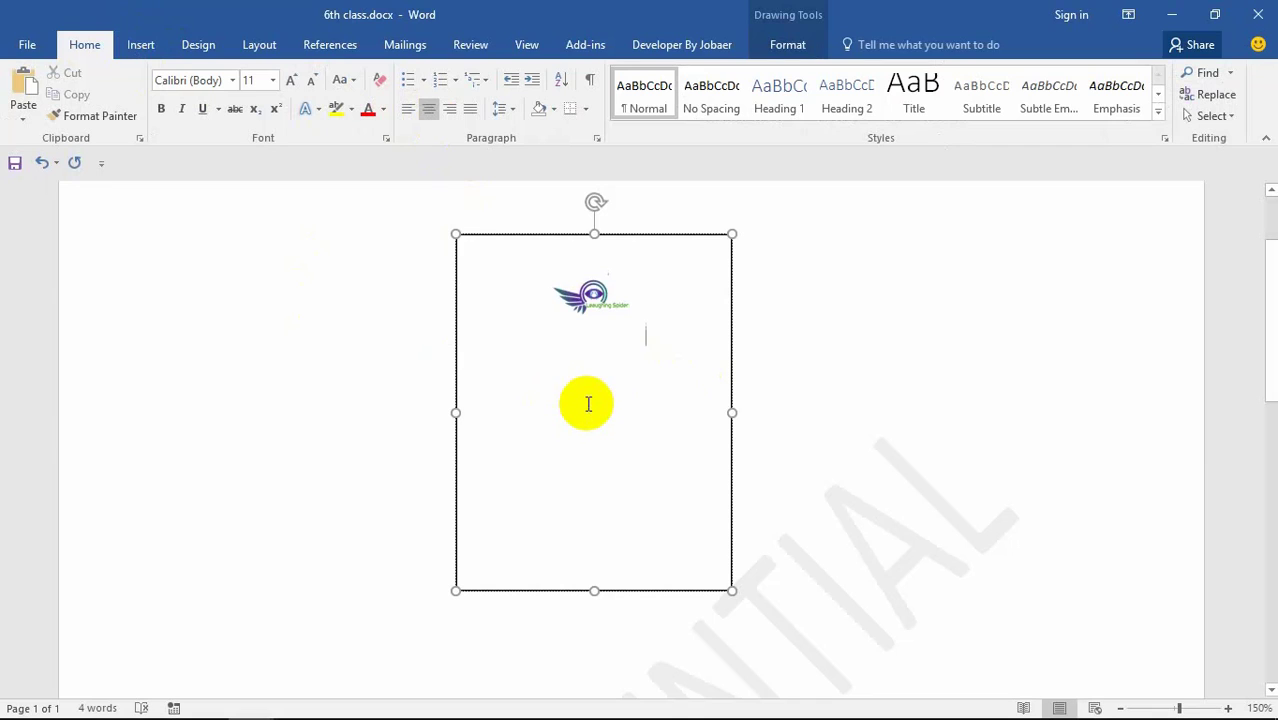
left_click(408, 108)
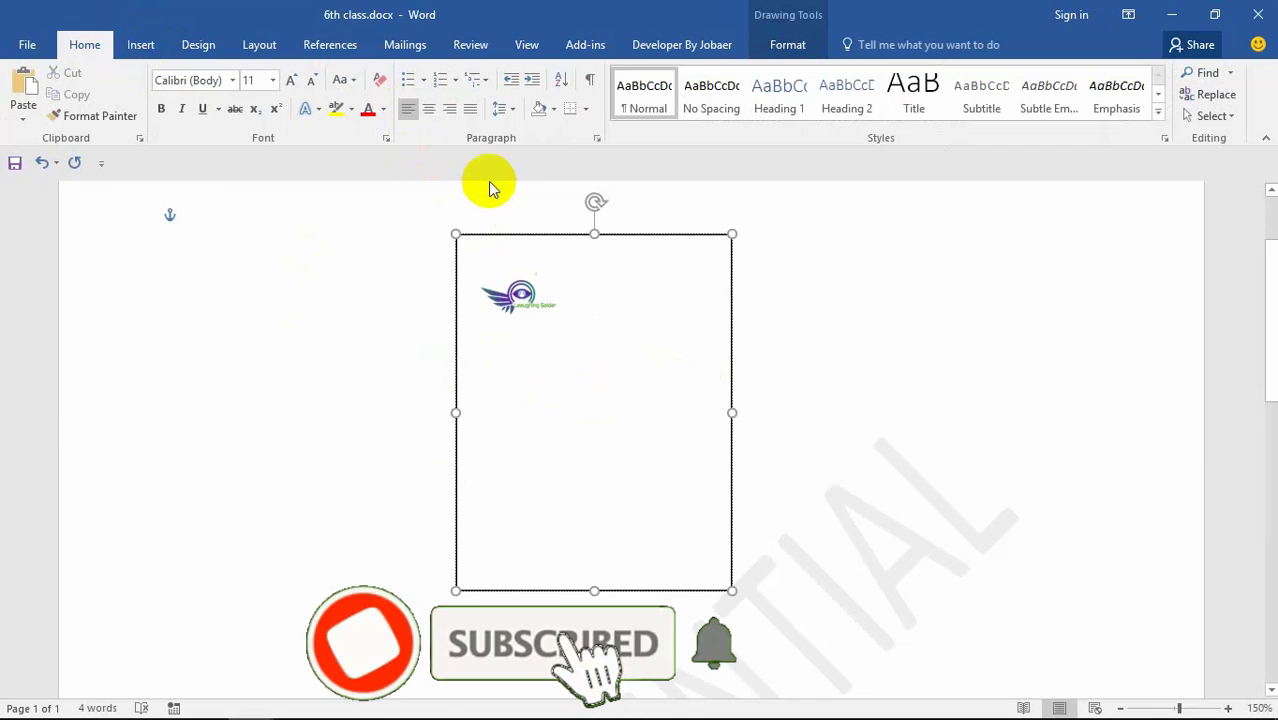
left_click(428, 108)
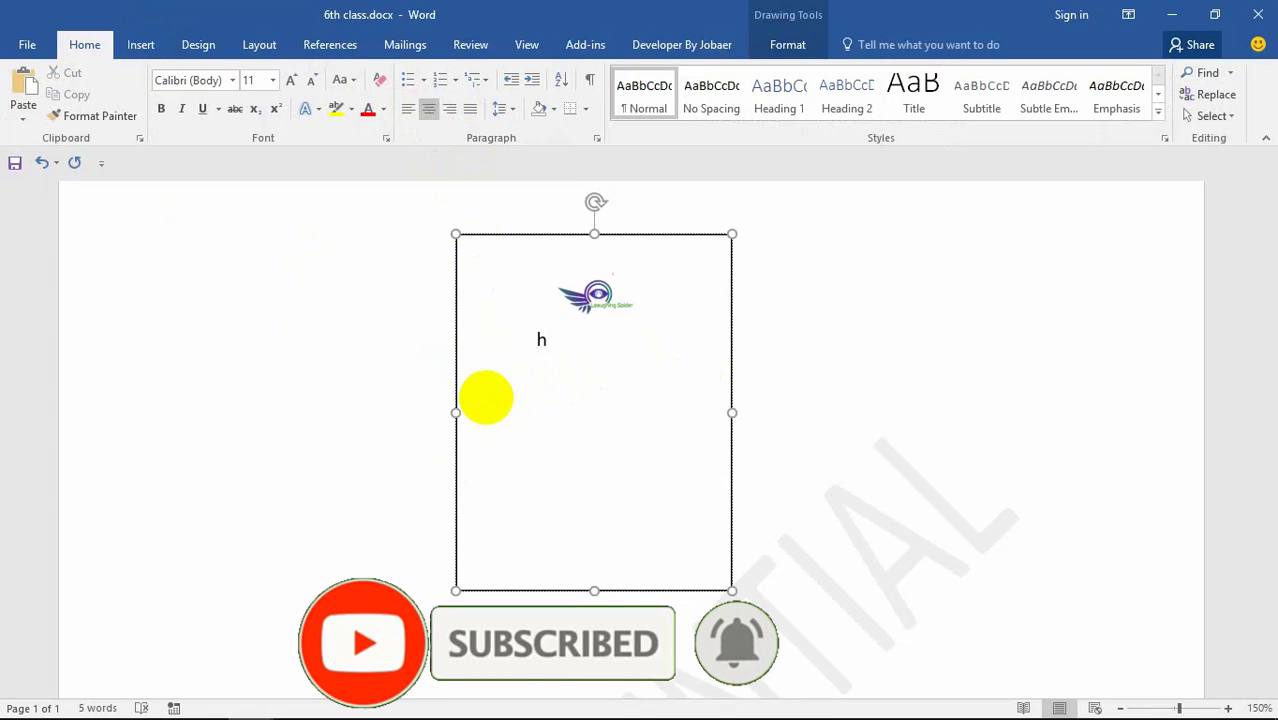
key("BackSpace")
key("Return")
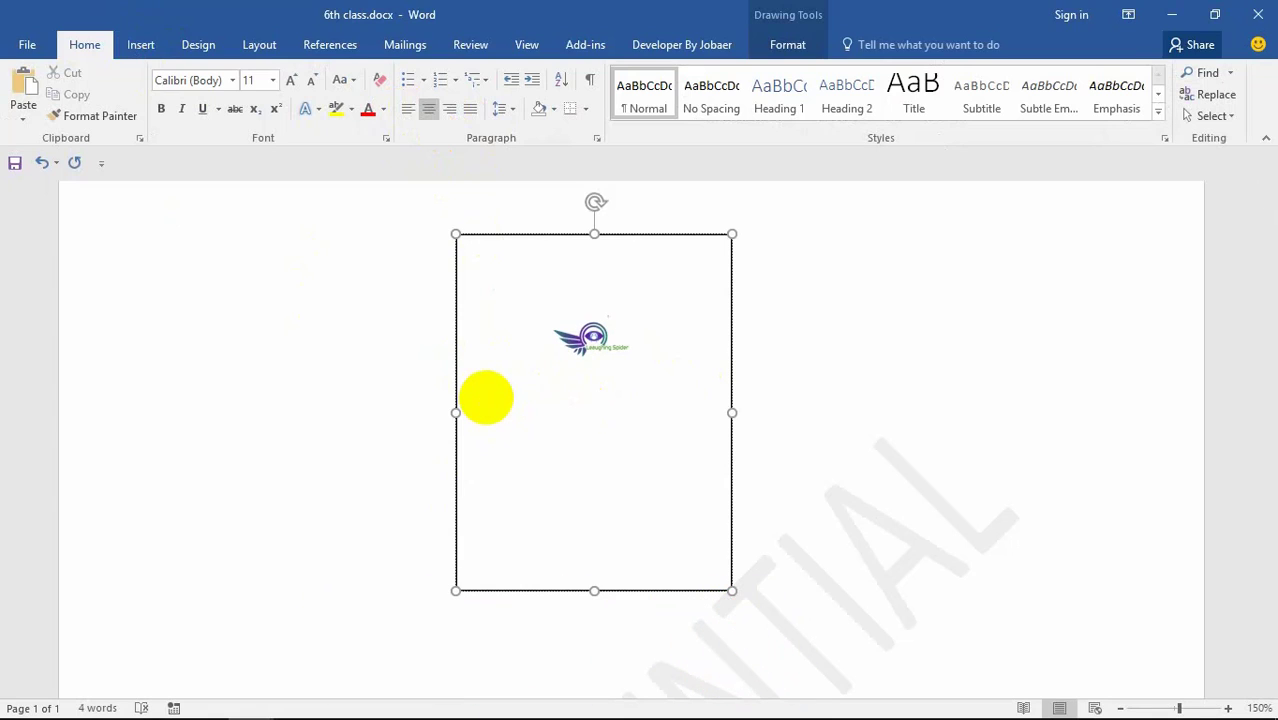
double_click(528, 405)
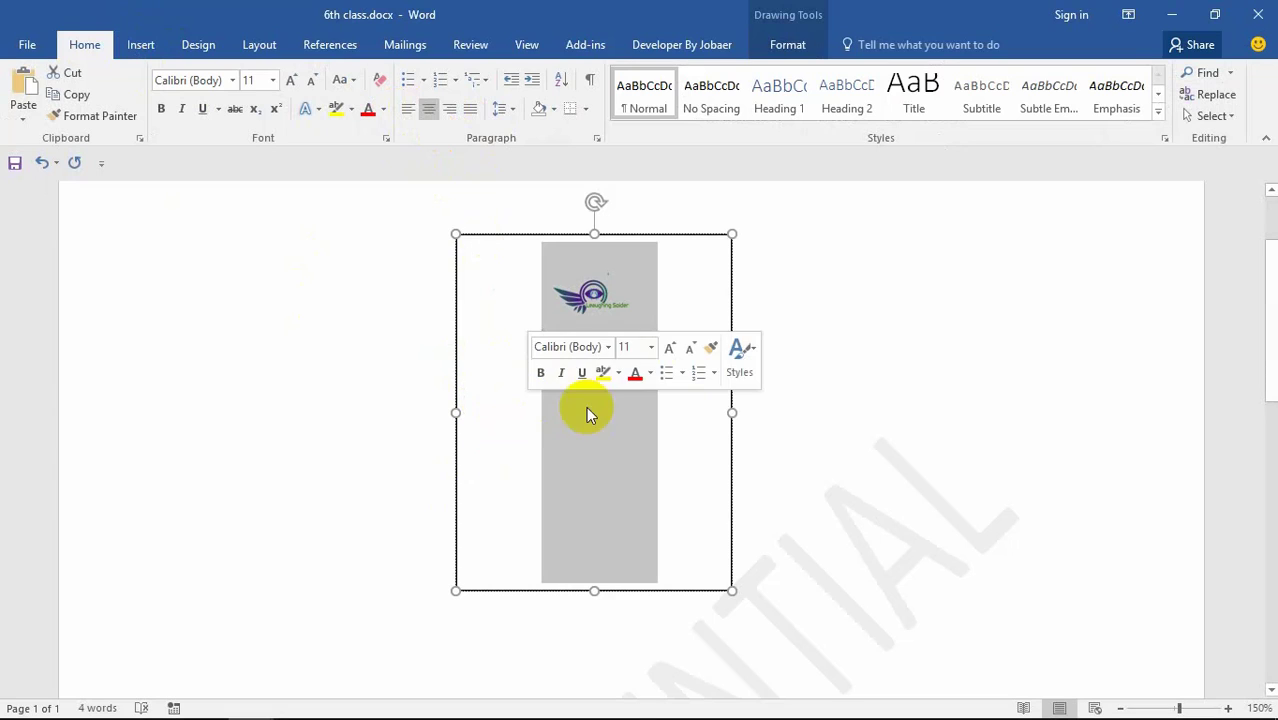
left_click(665, 434)
left_click(143, 47)
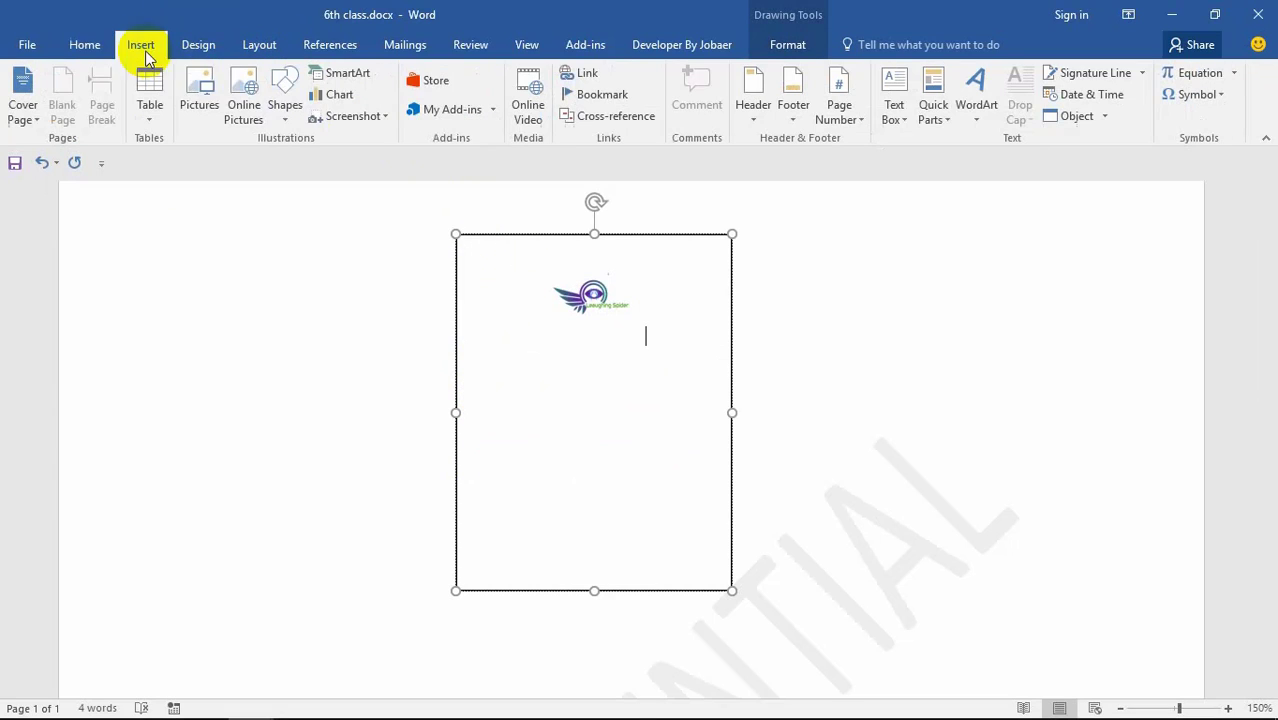
Step: Draw a Name text box below the logo and give it the orange shape style
left_click(285, 108)
left_click(276, 296)
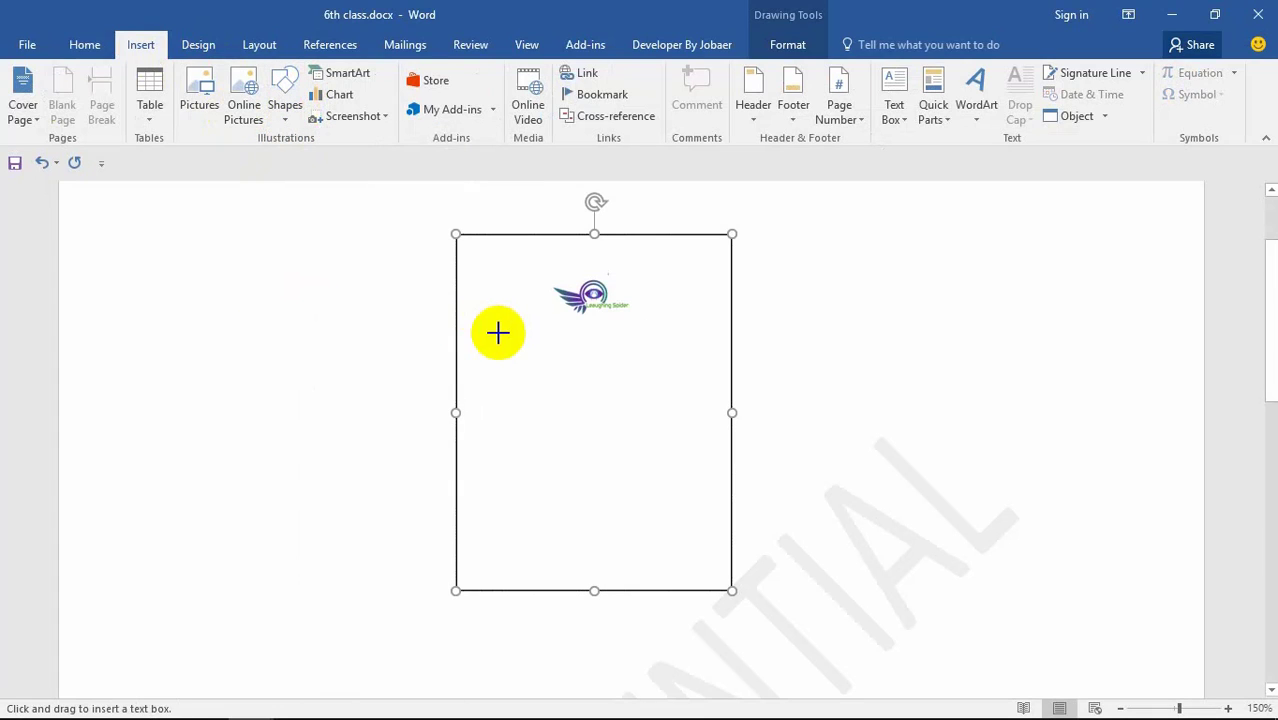
left_click_drag(471, 339, 714, 573)
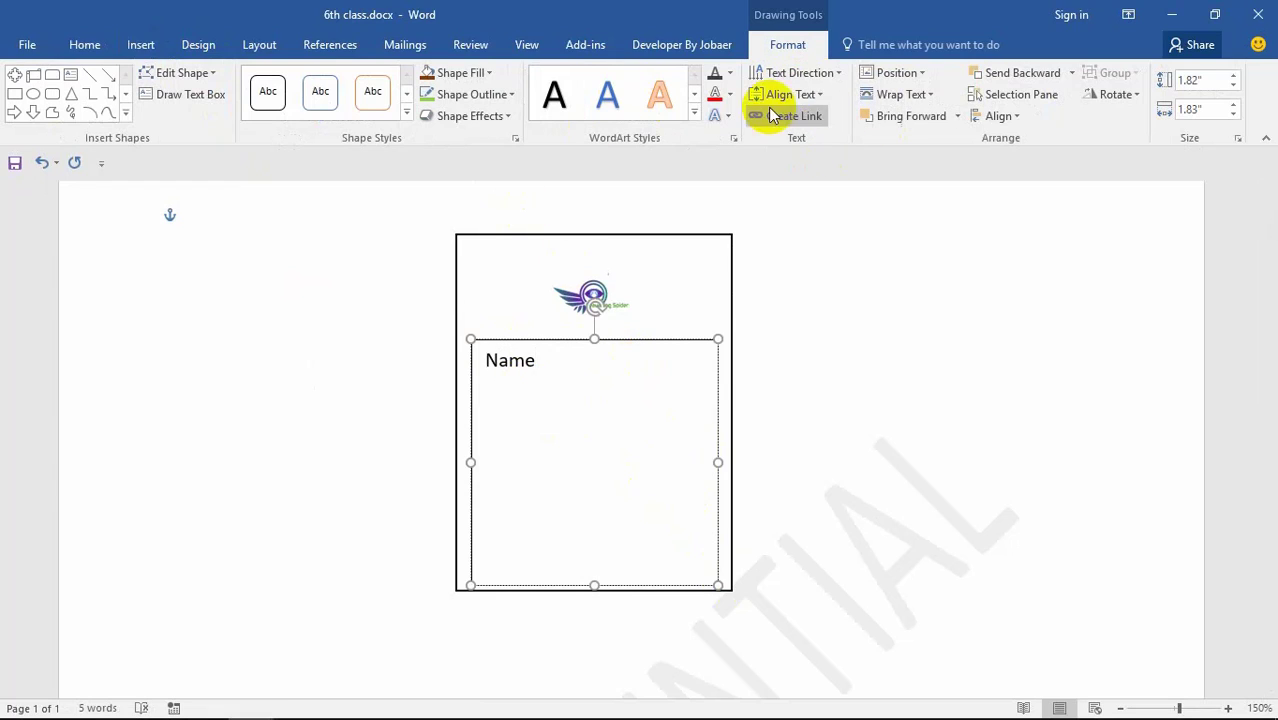
left_click(729, 94)
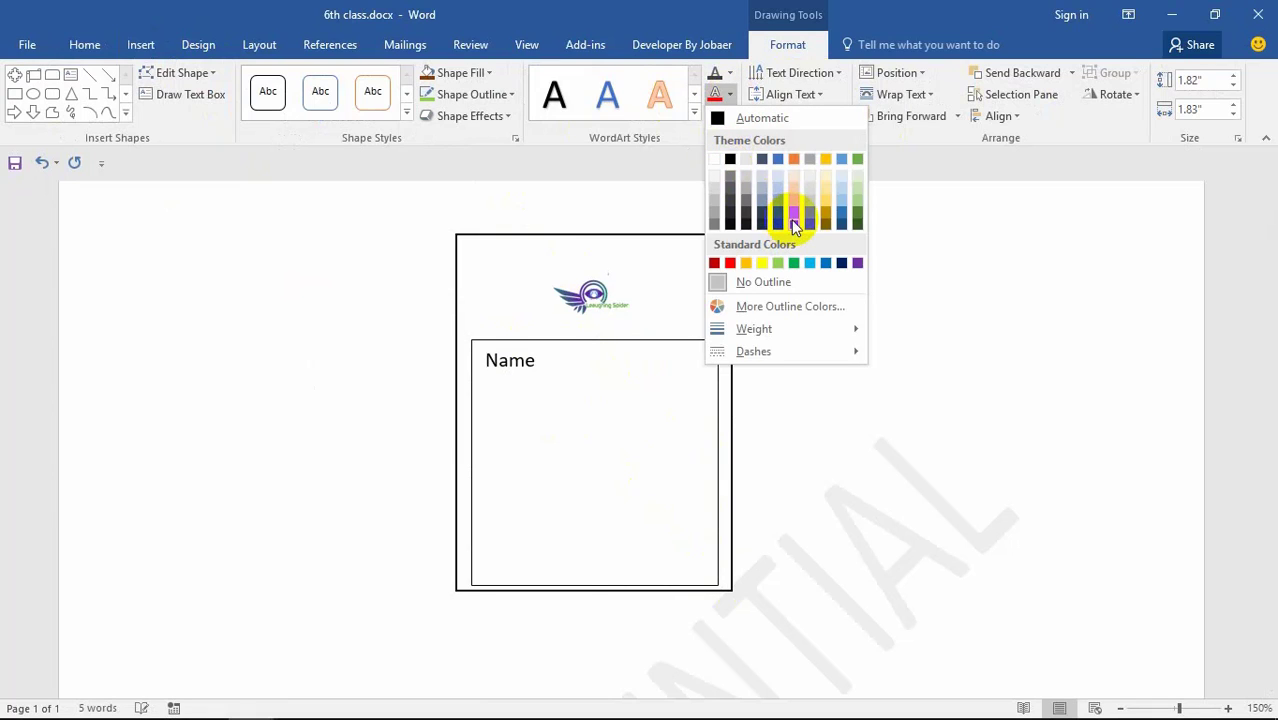
left_click(404, 116)
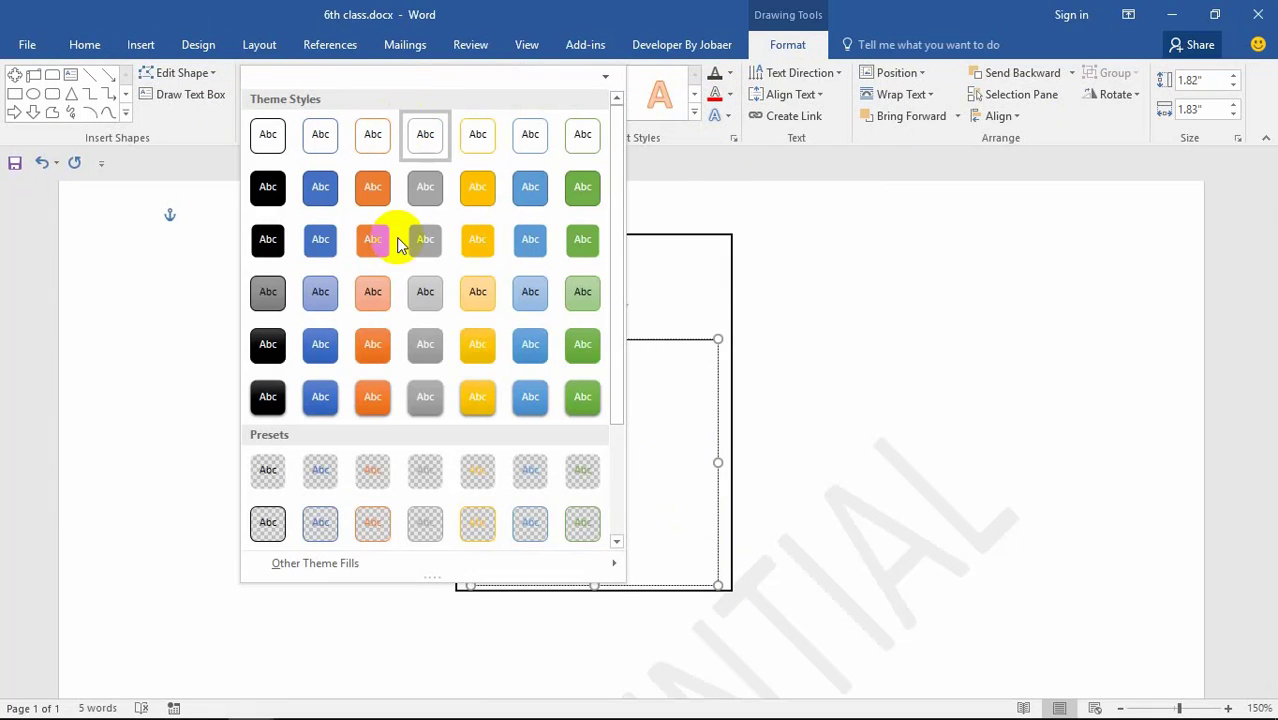
left_click(373, 237)
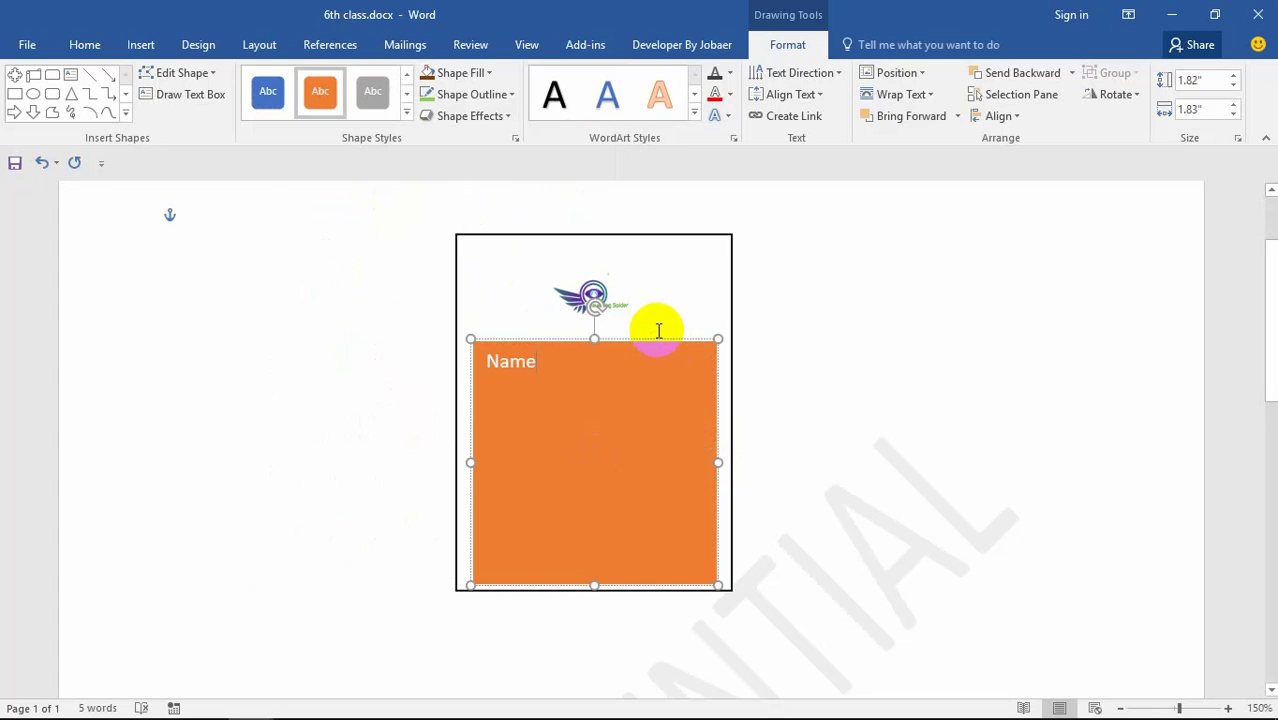
Step: Give the outer frame box the blue preset shape style
left_click(656, 262)
left_click(405, 116)
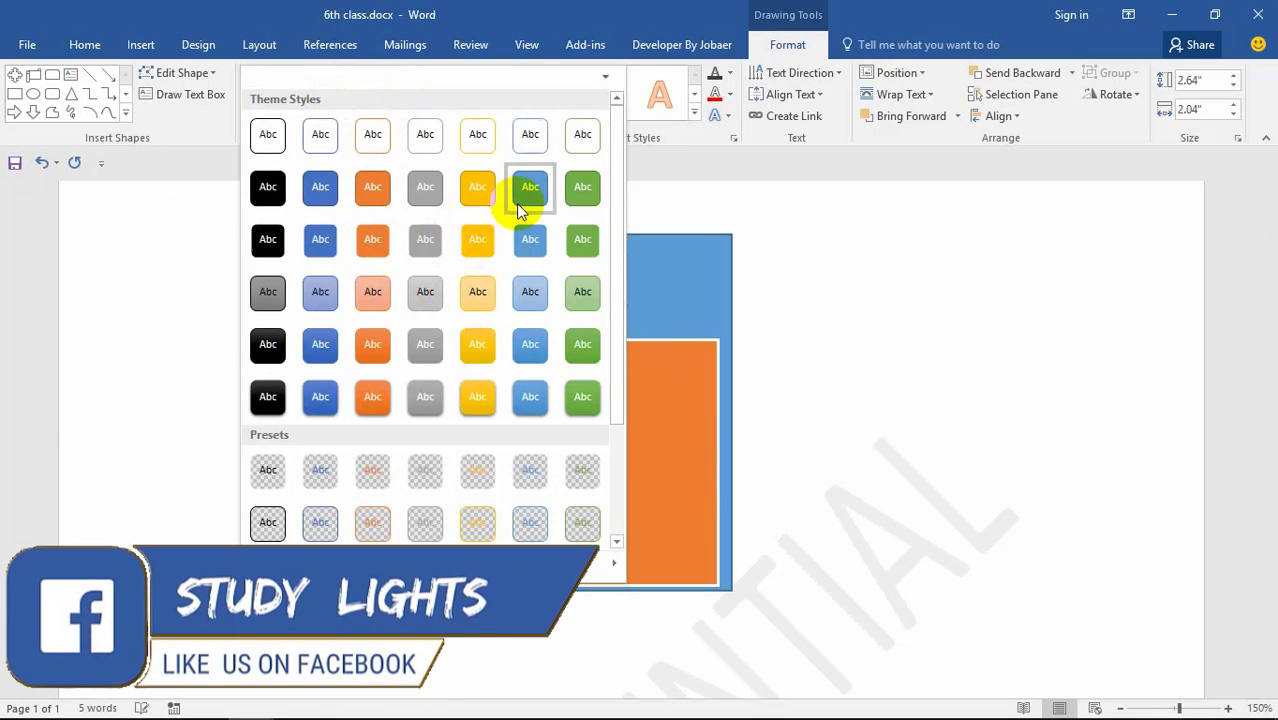
left_click(530, 240)
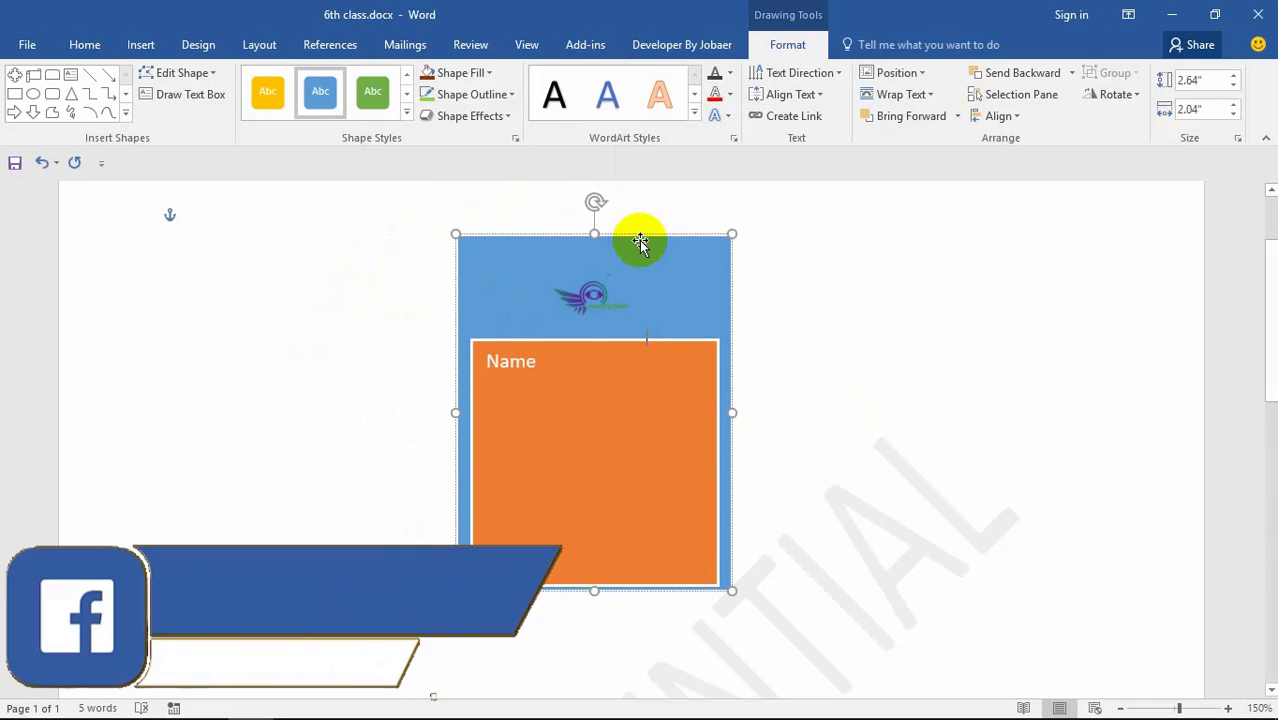
Step: Set the text outline to green on the inner Name box and red on the outer box
left_click(616, 406)
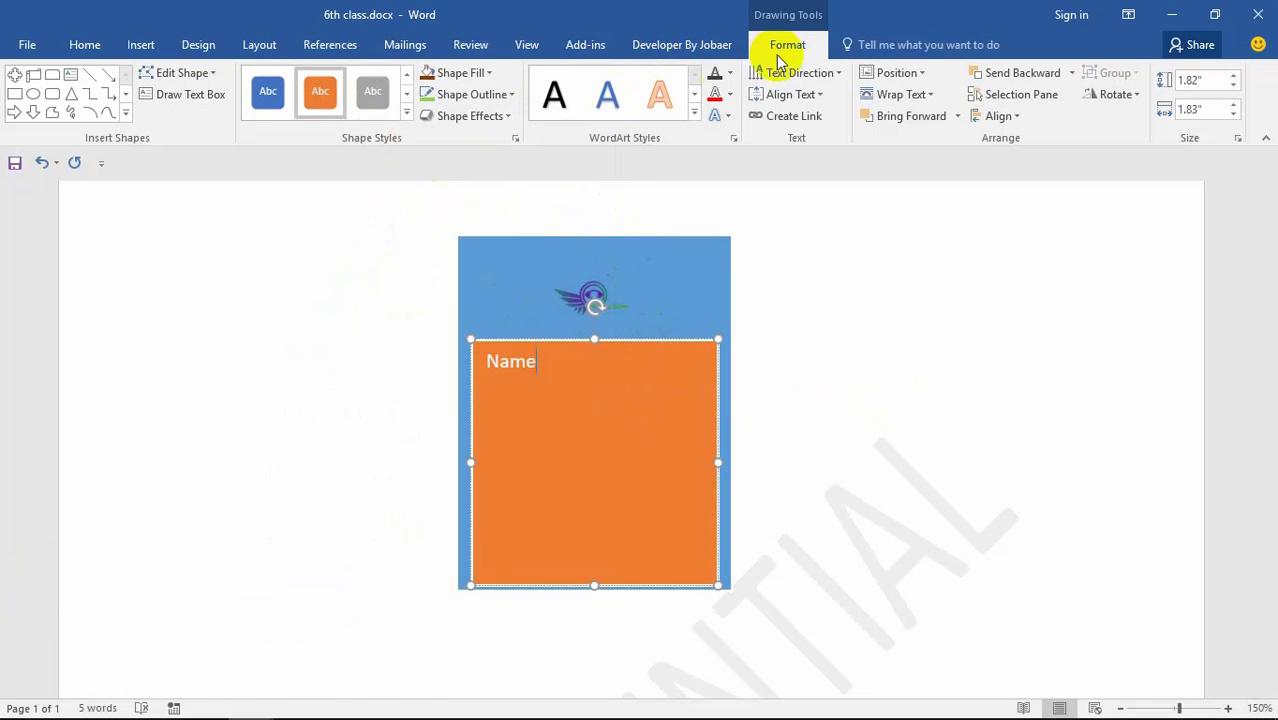
left_click(729, 96)
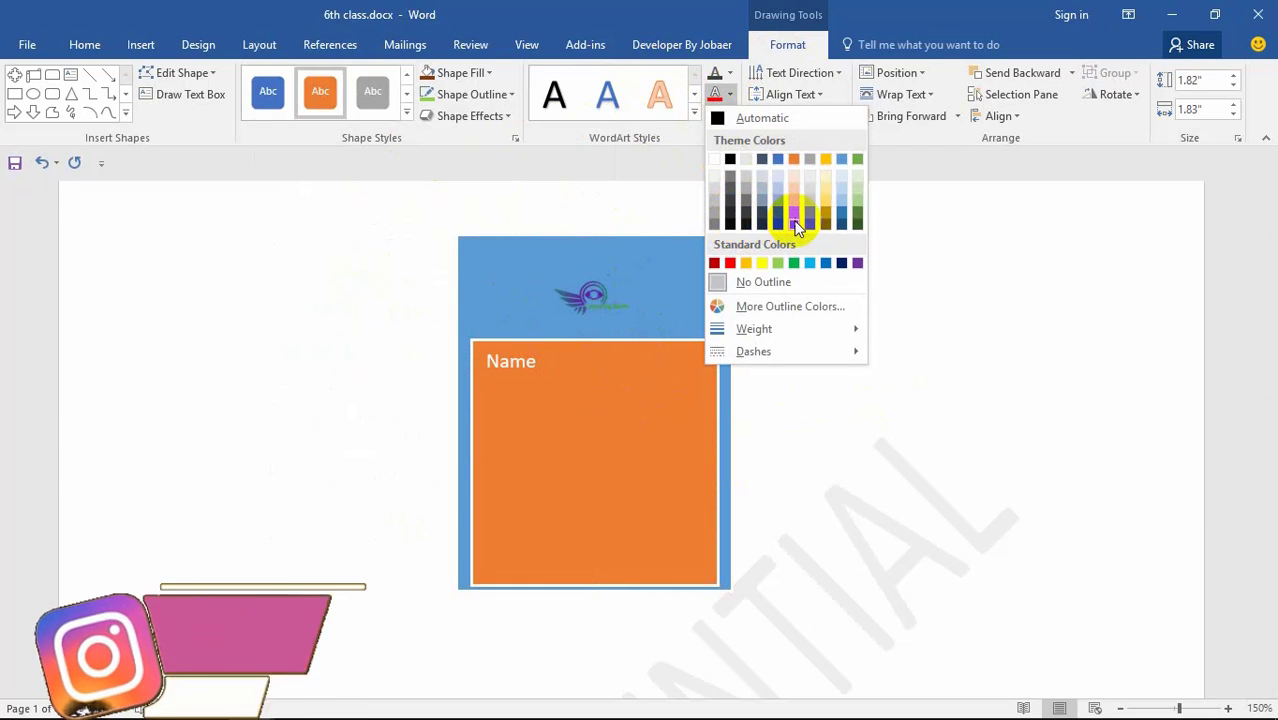
left_click(800, 263)
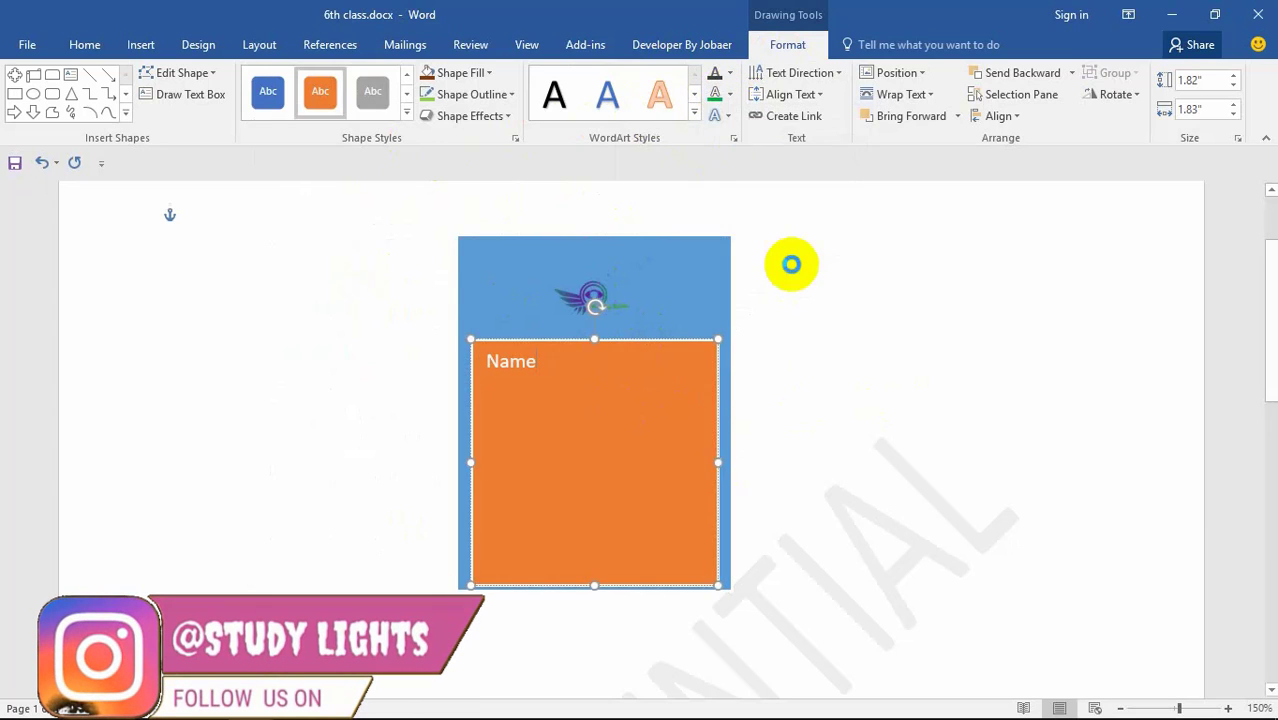
left_click(683, 285)
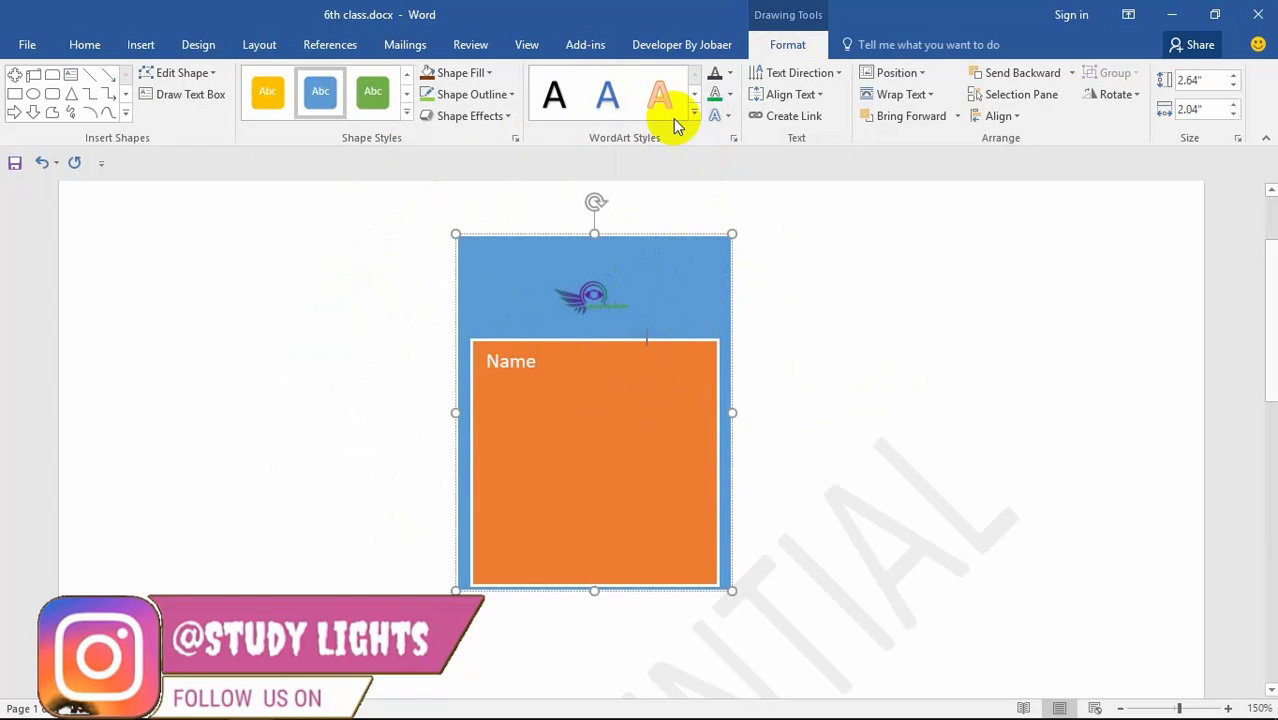
left_click(729, 96)
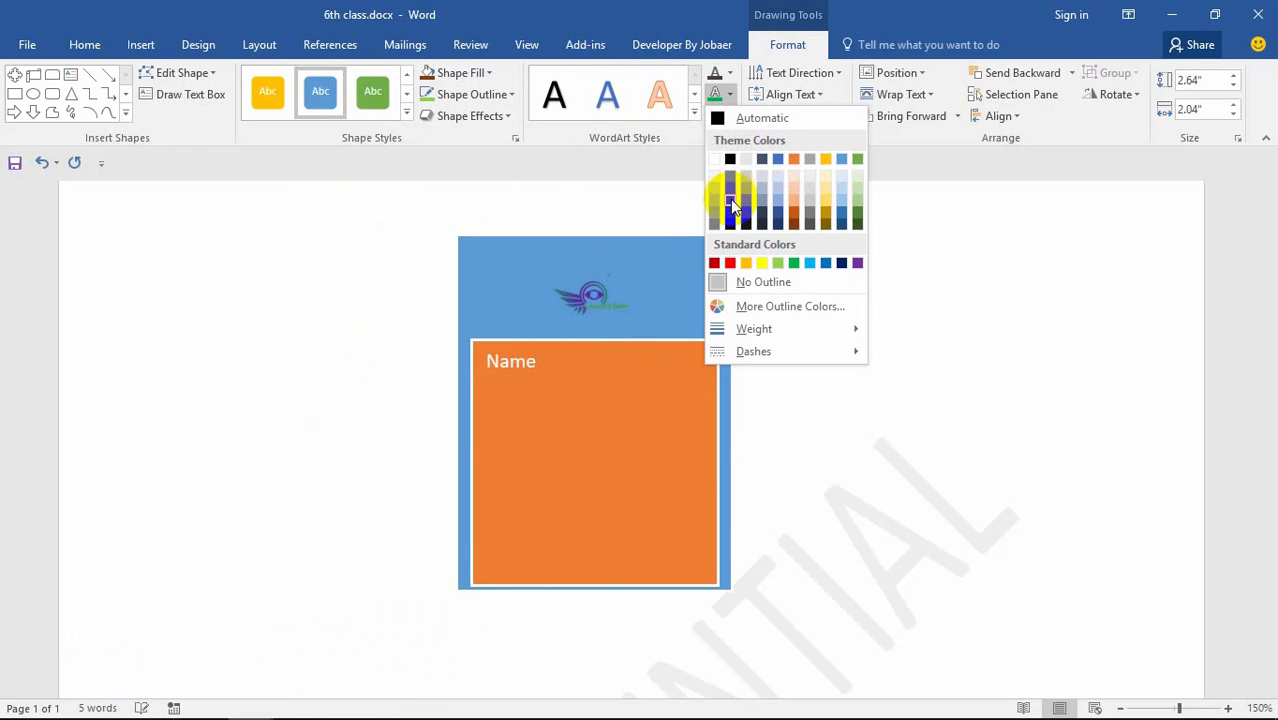
left_click(730, 263)
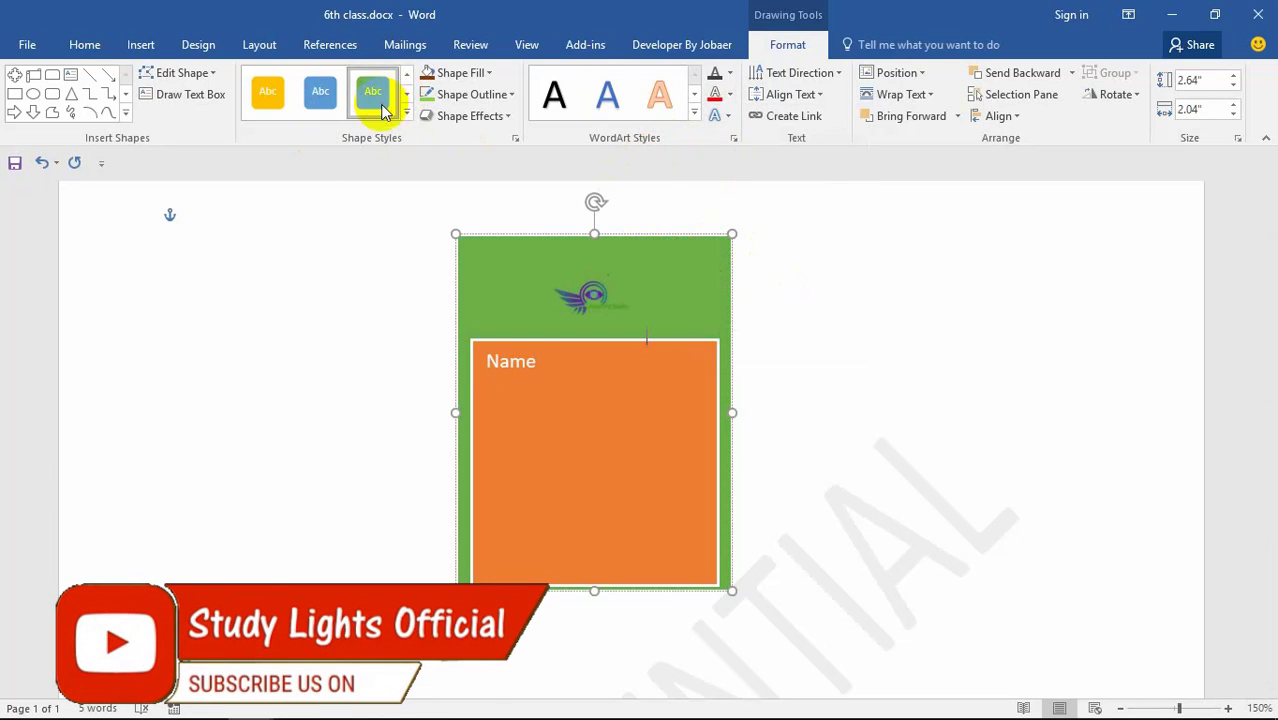
mouse_move(592, 295)
left_mouse_down()
mouse_move(600, 285)
mouse_move(592, 305)
left_mouse_up()
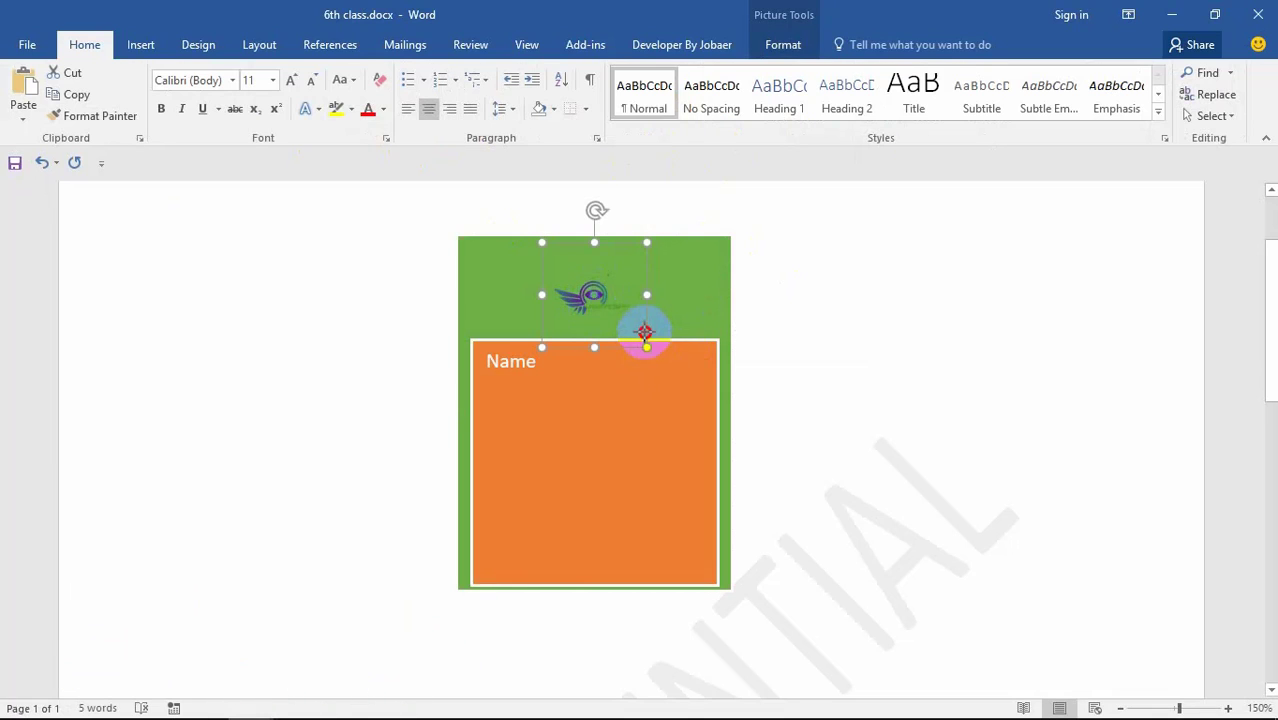
Step: Complete the orange box's text so it reads 'Name:Laughing Spider'
left_click(555, 368)
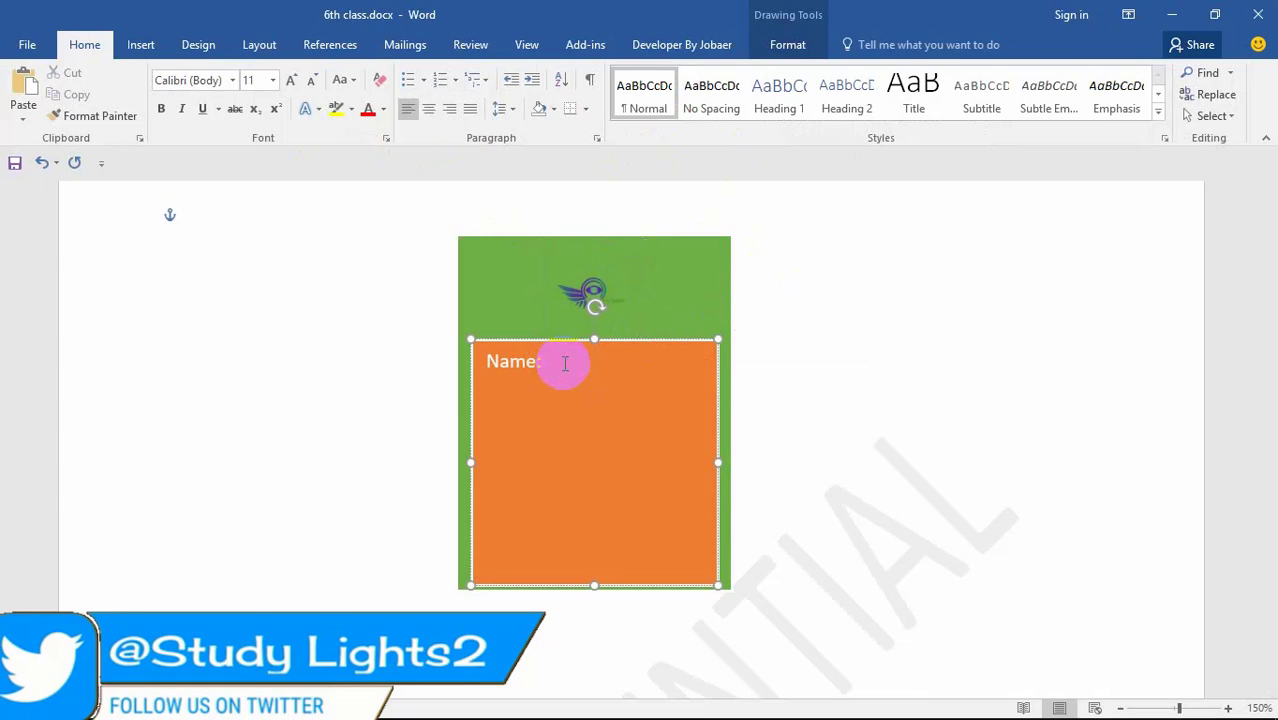
type("LA")
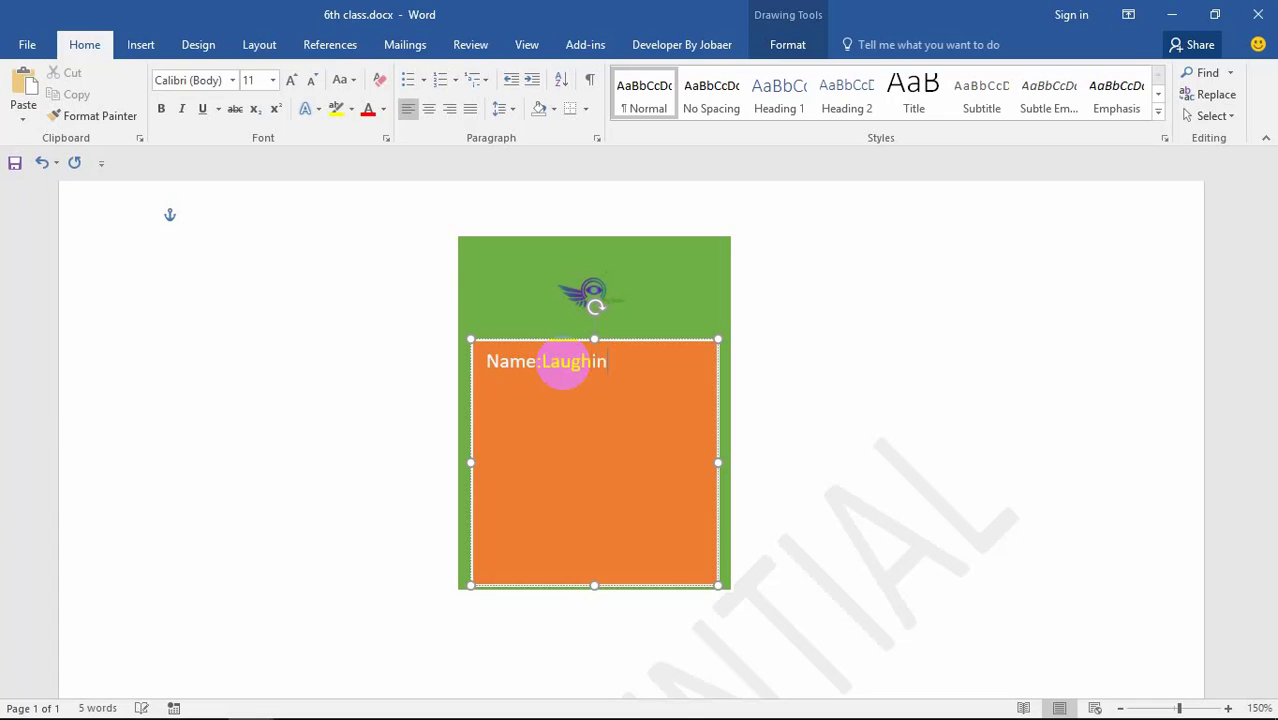
type("pider")
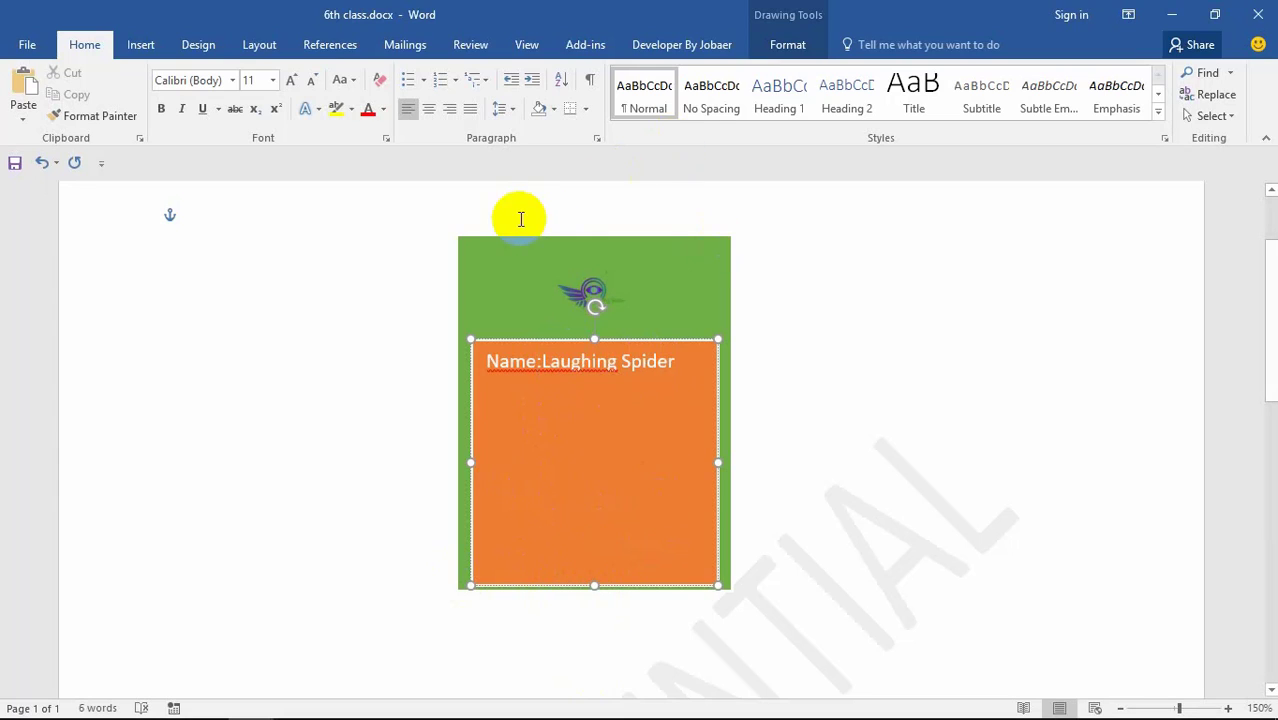
Step: Move the logo picture down from the green header into the orange box
left_click(562, 256)
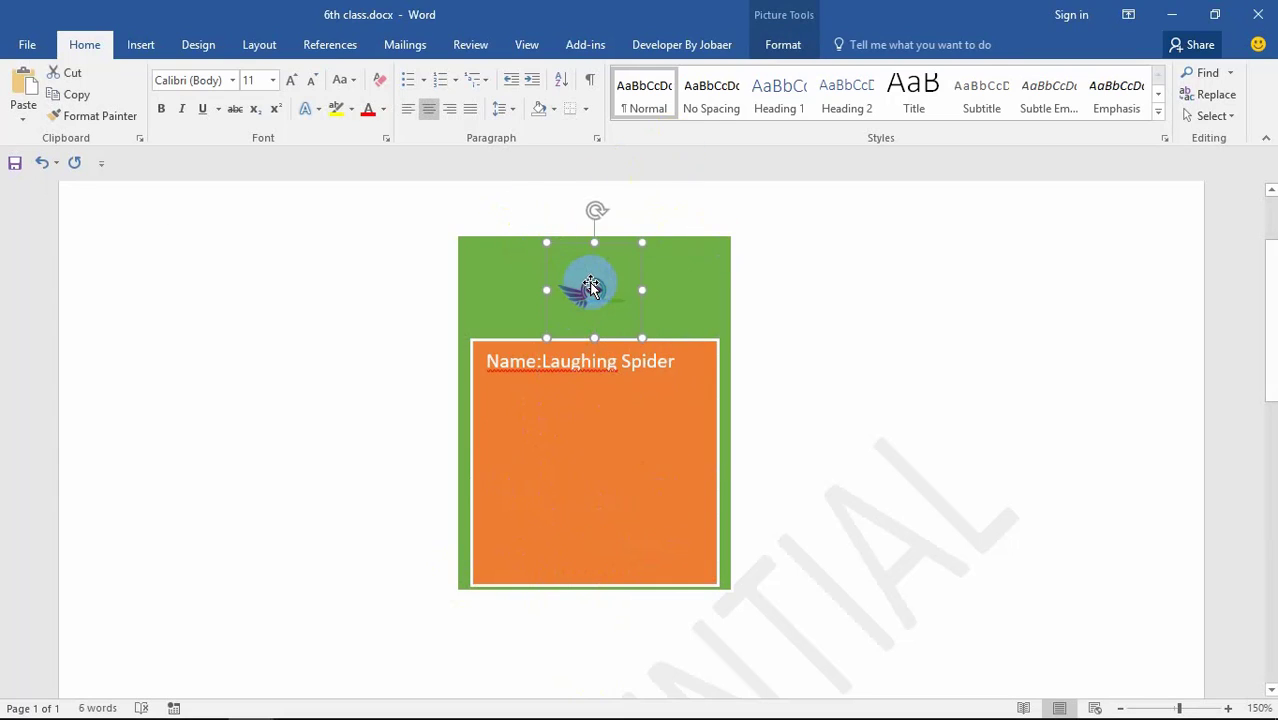
left_click_drag(590, 284, 592, 303)
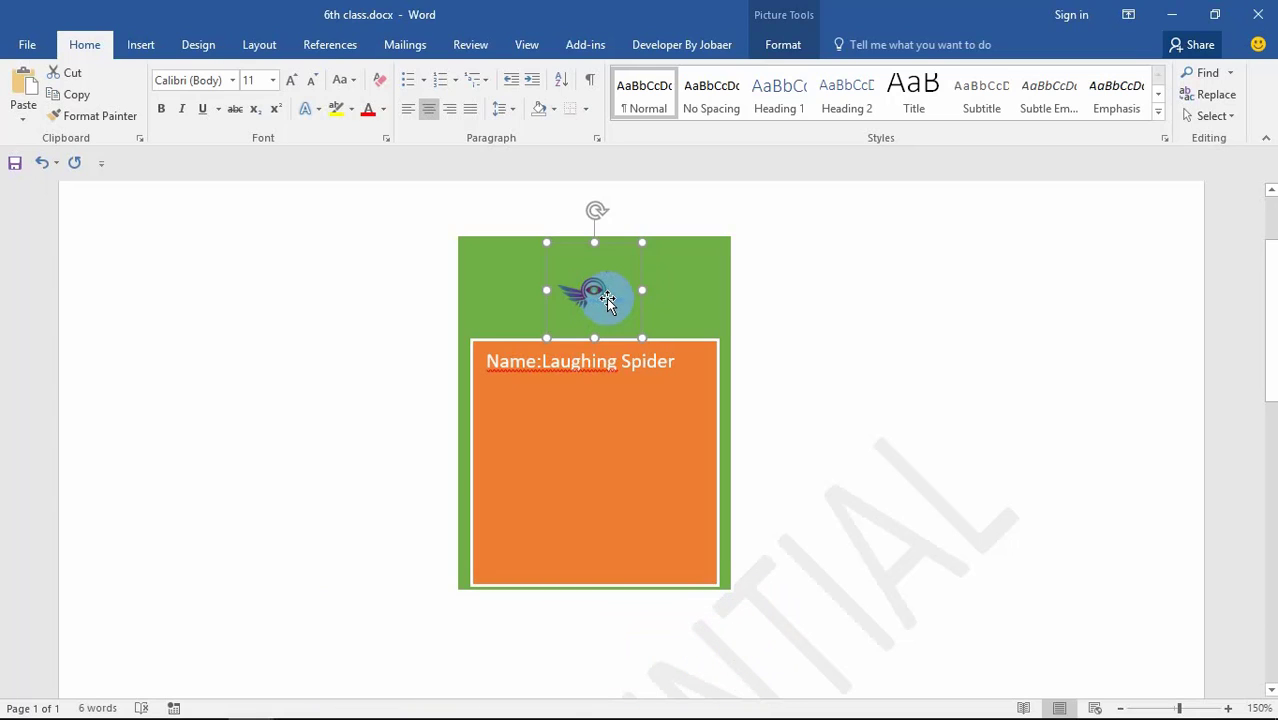
left_click_drag(608, 292, 605, 394)
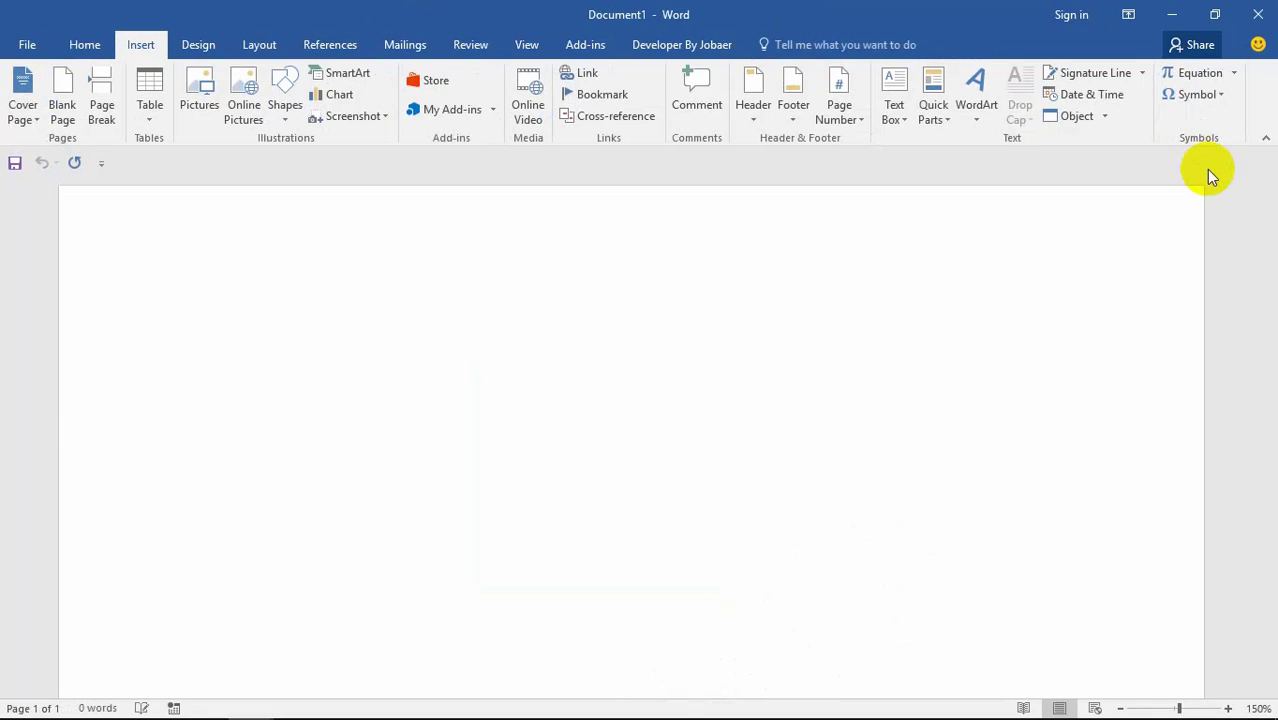
Step: Delete the sample matrix equation and insert a fresh blank equation at the top of Document1
left_click(1221, 77)
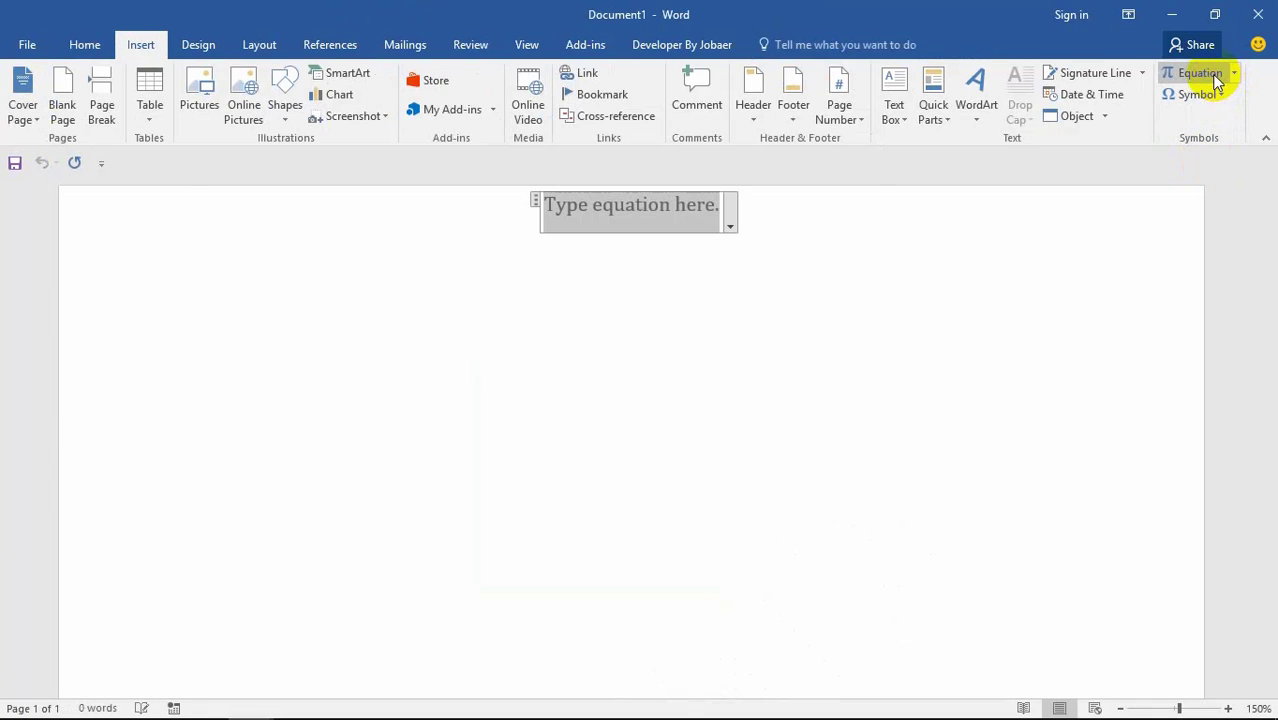
left_click(730, 226)
left_click(710, 291)
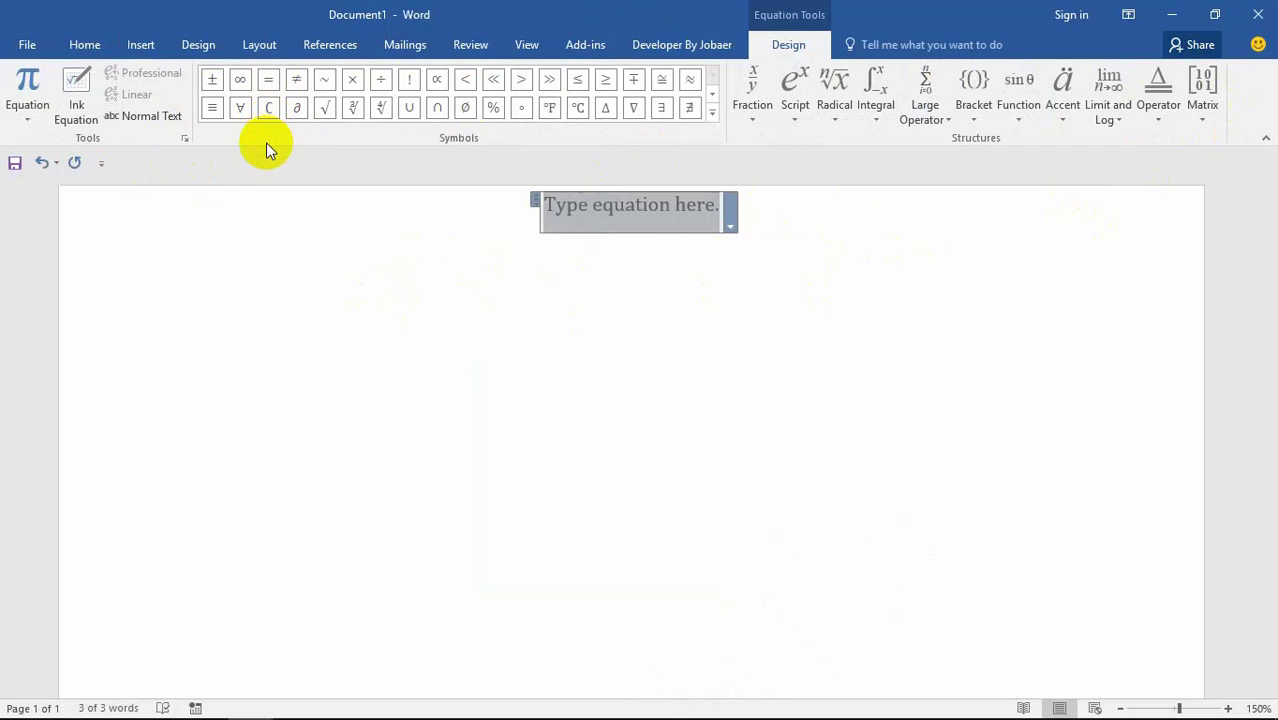
left_click(563, 227)
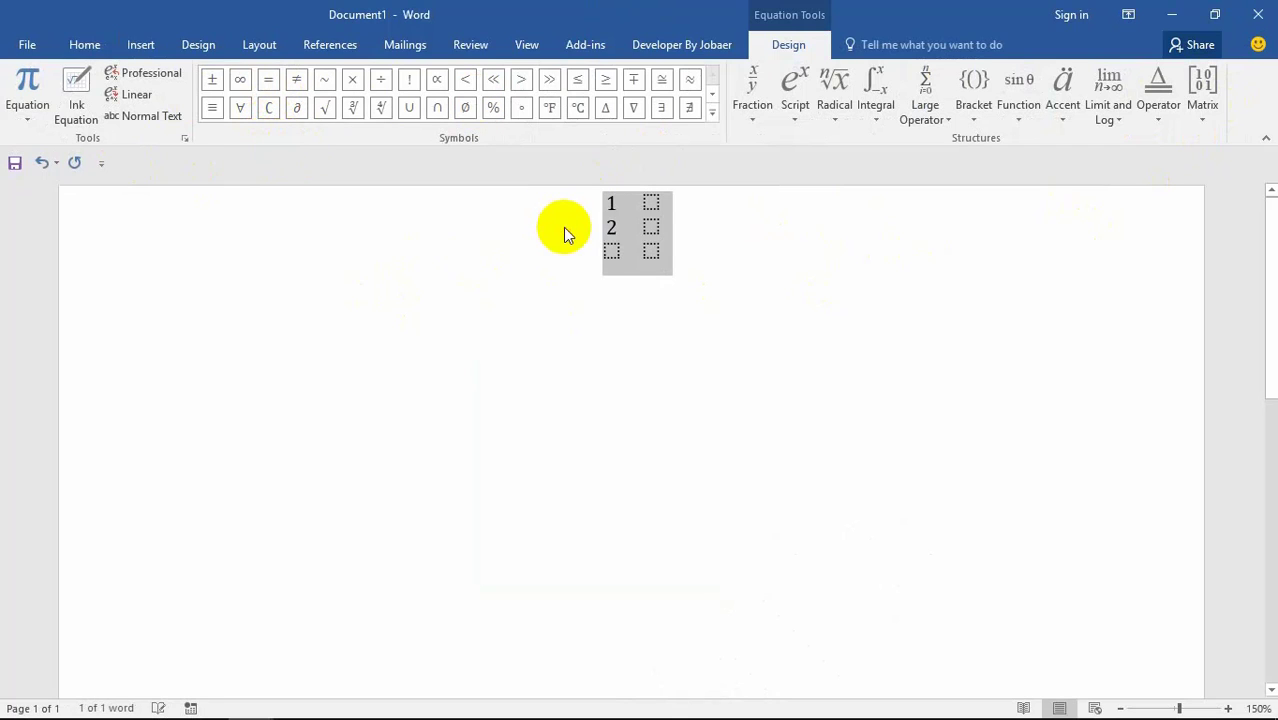
key("Delete")
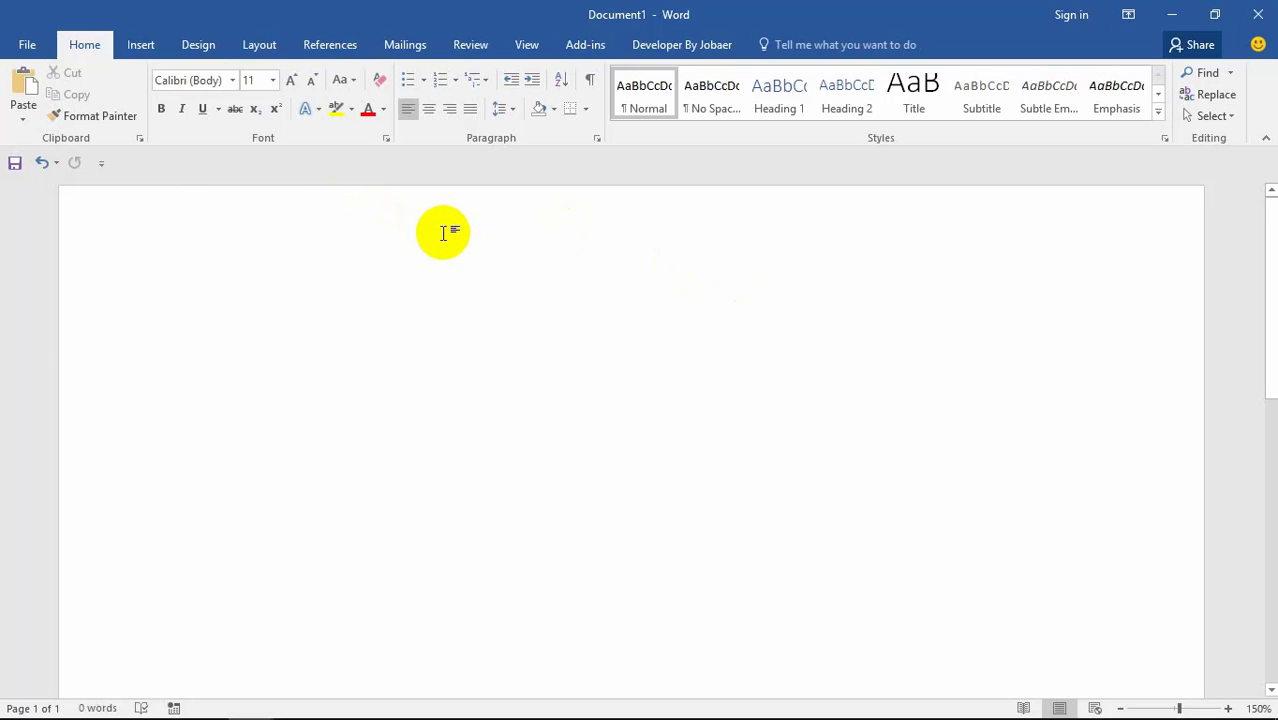
left_click(141, 46)
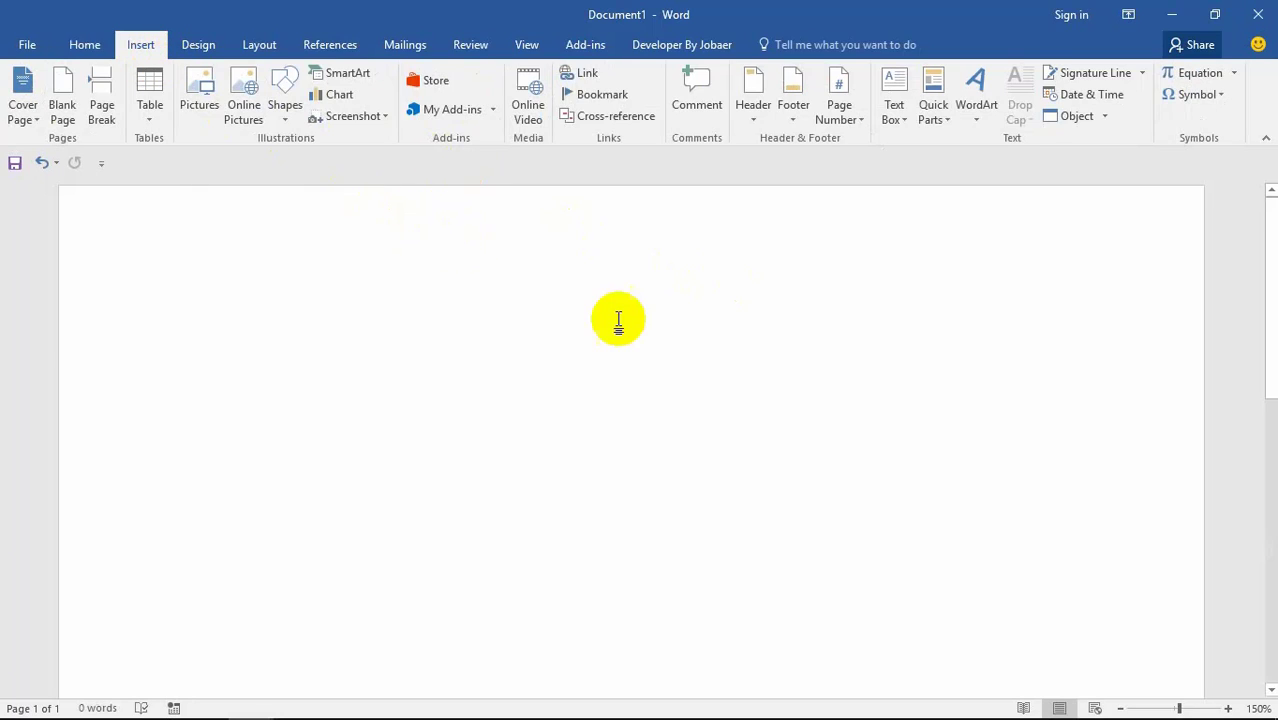
left_click(1199, 74)
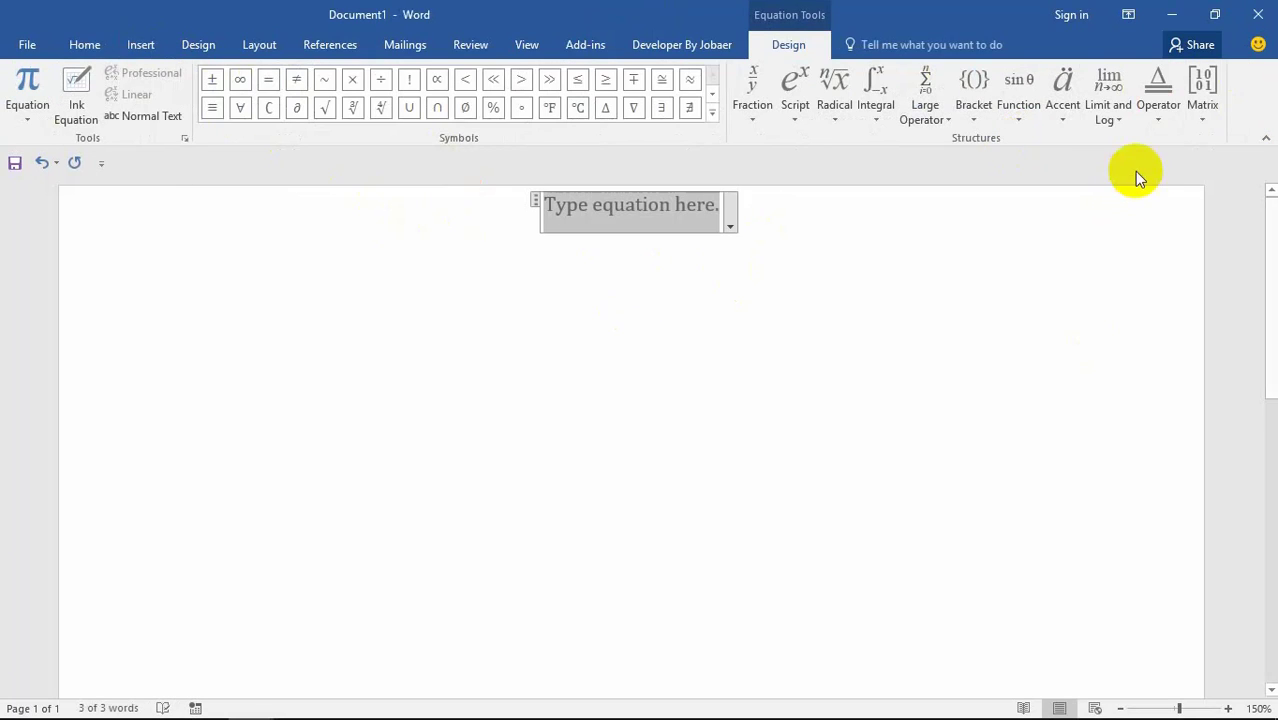
Step: Insert a three-row, two-column matrix holding 1, 2, 3 in each column
left_click(1205, 108)
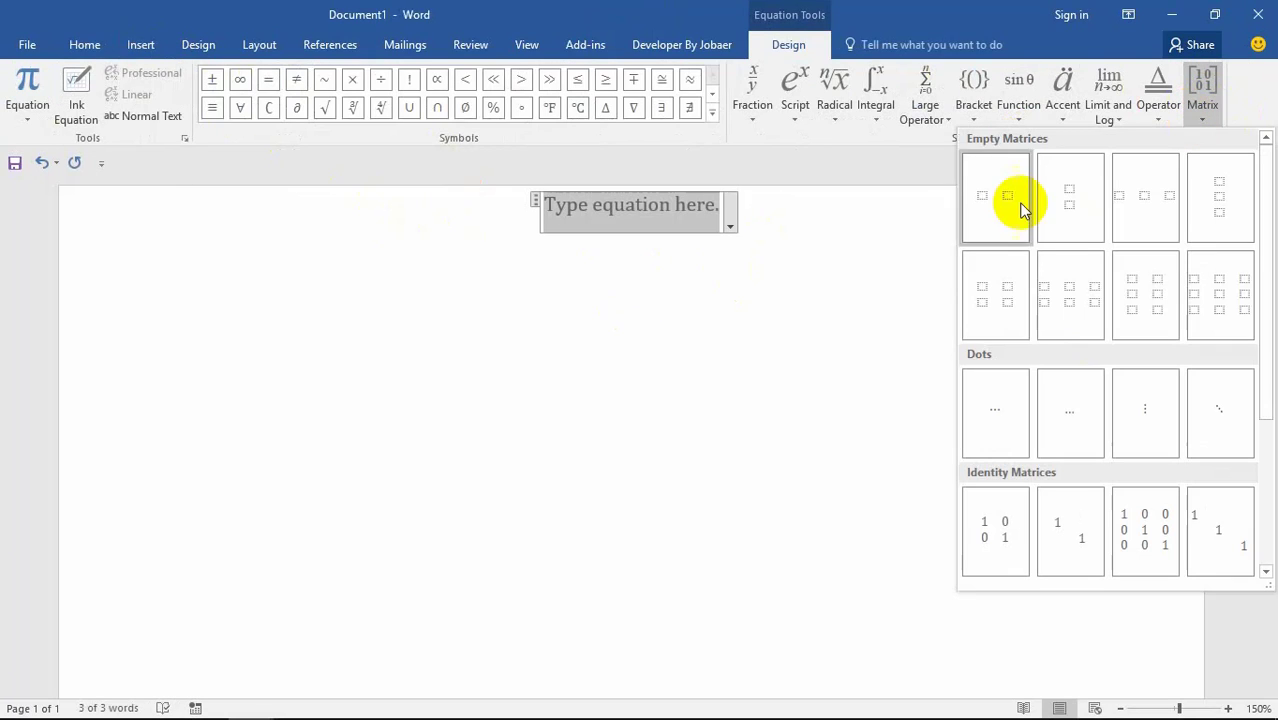
left_click(1131, 291)
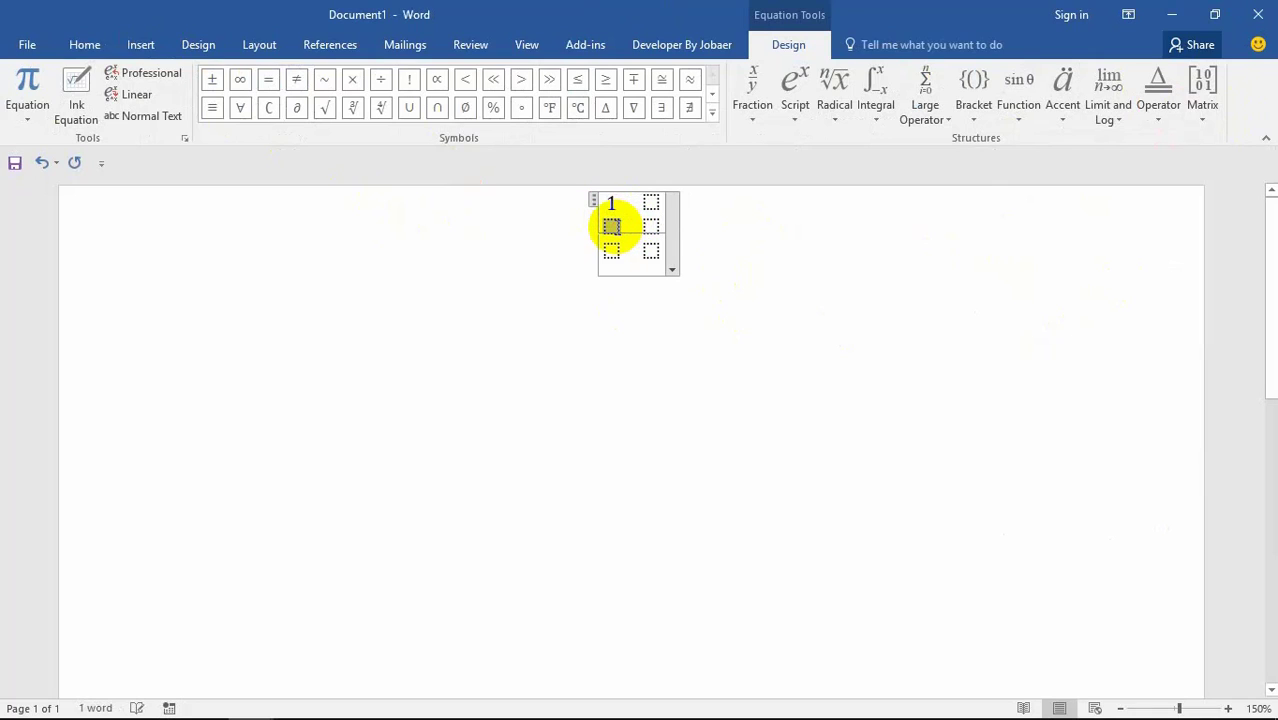
type("3 ")
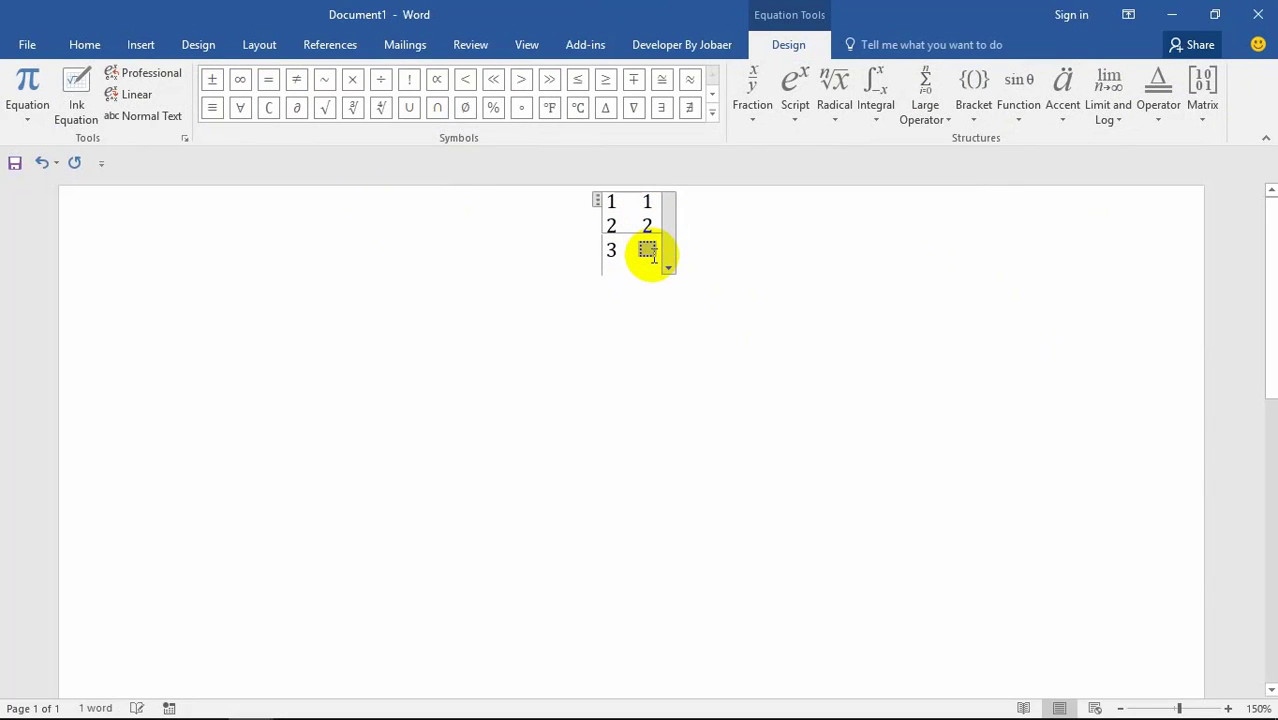
type("3")
left_click(667, 267)
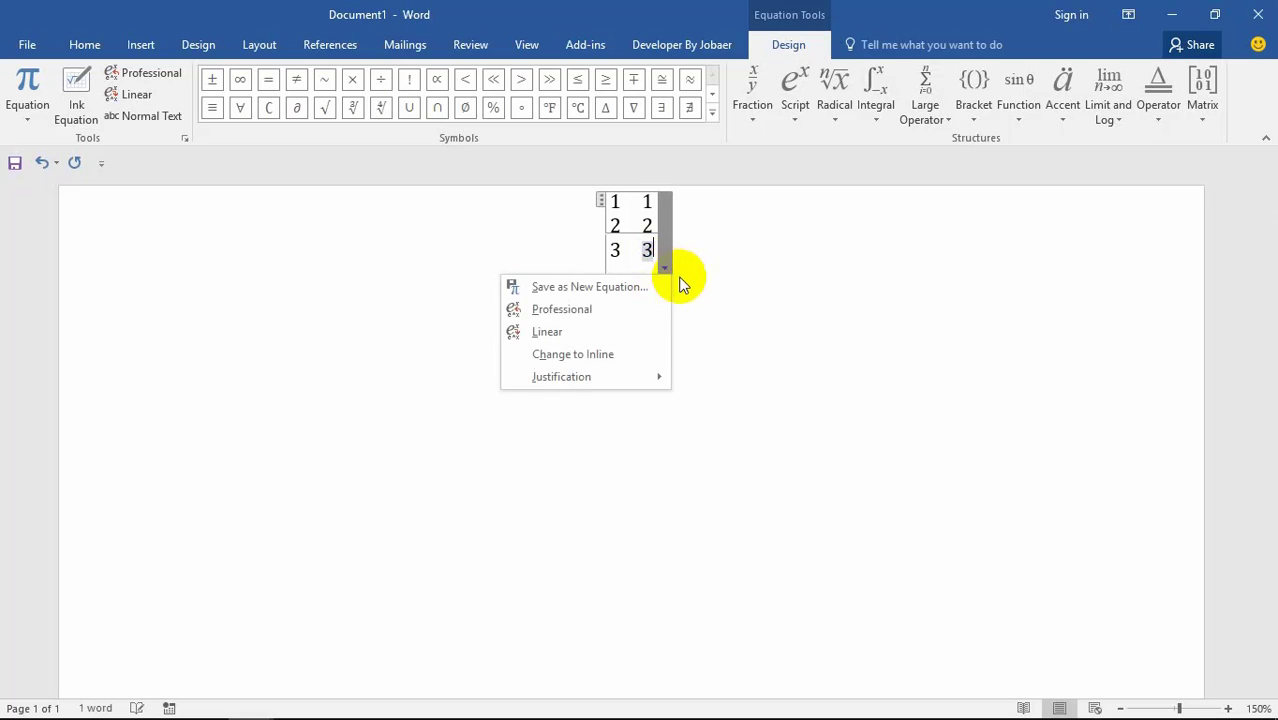
left_click(824, 279)
left_click(719, 314)
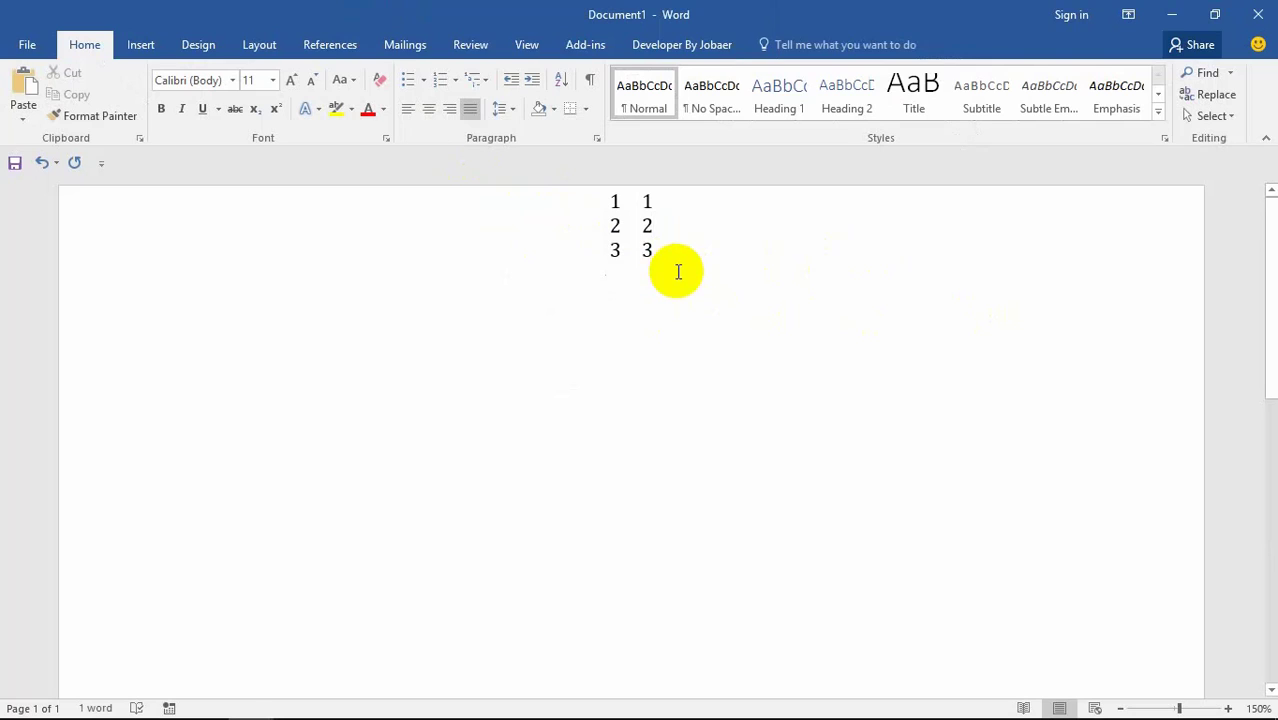
Step: Convert the matrix equation to its linear form ■(1&1@2&2@3&3)
left_click_drag(651, 243, 541, 198)
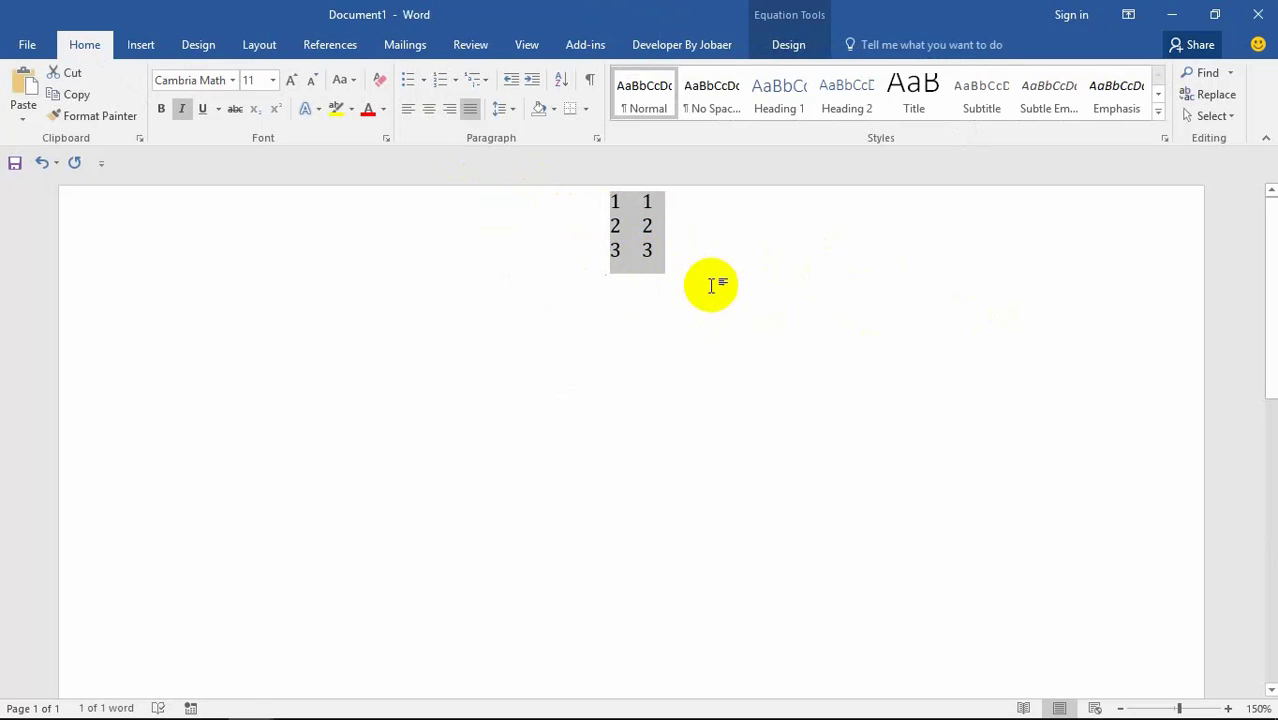
left_click(145, 46)
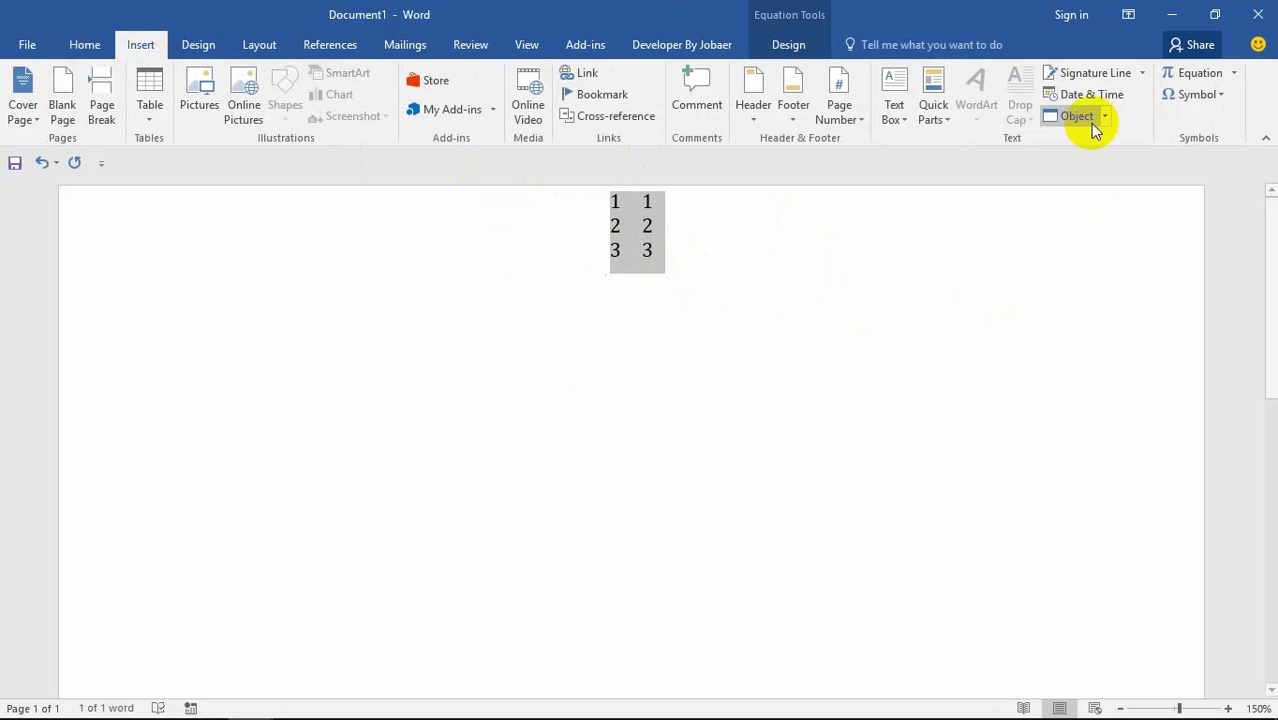
left_click(1200, 80)
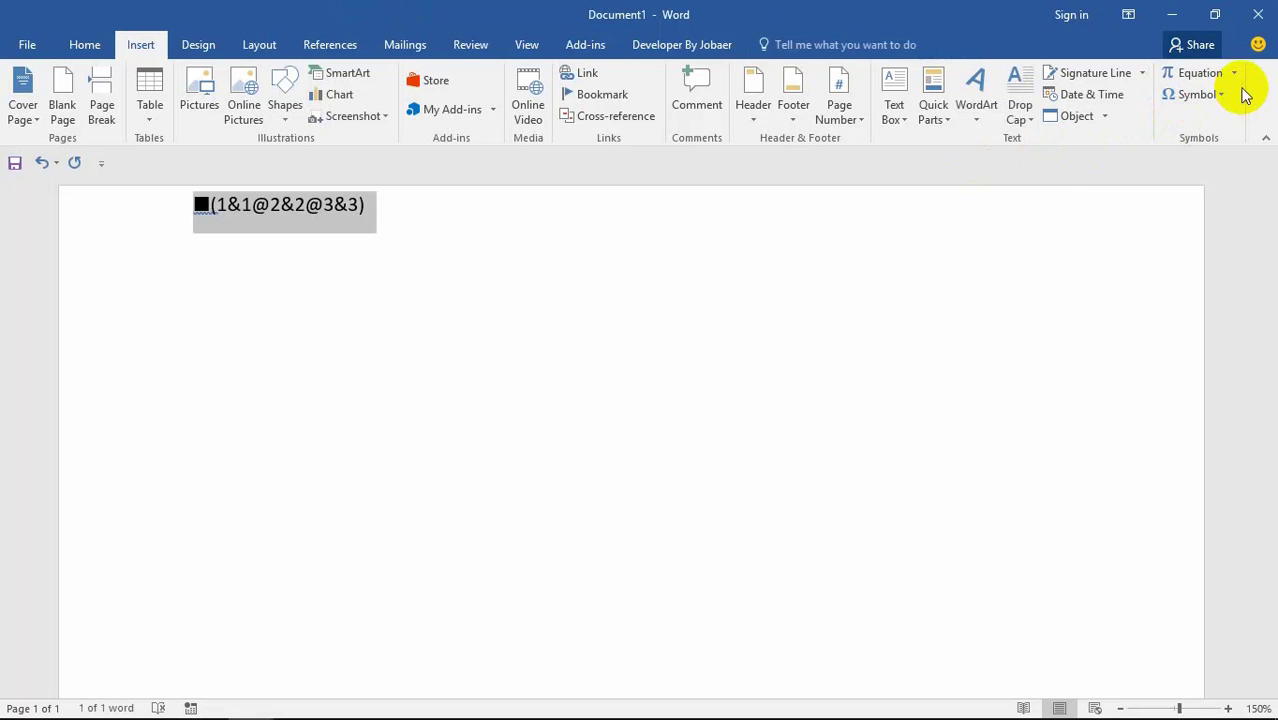
Step: Close the 6th class document without saving its changes
left_click(1234, 74)
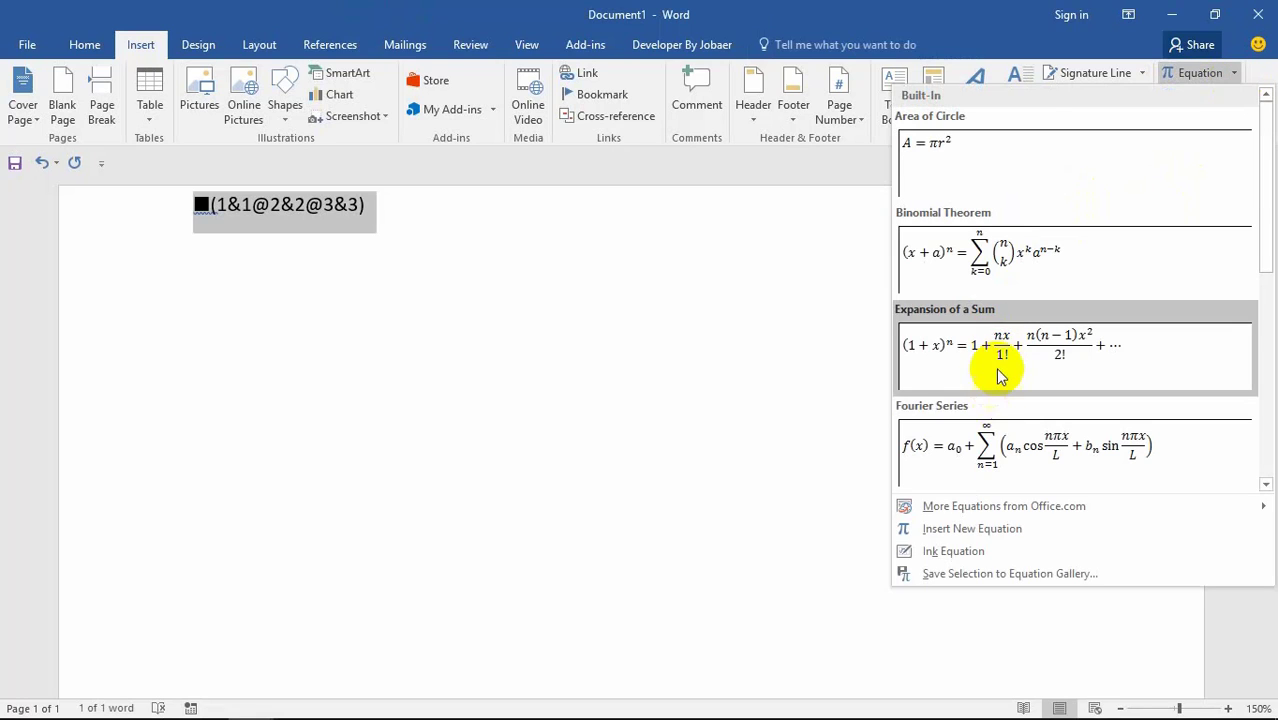
left_click(756, 334)
left_click(1214, 14)
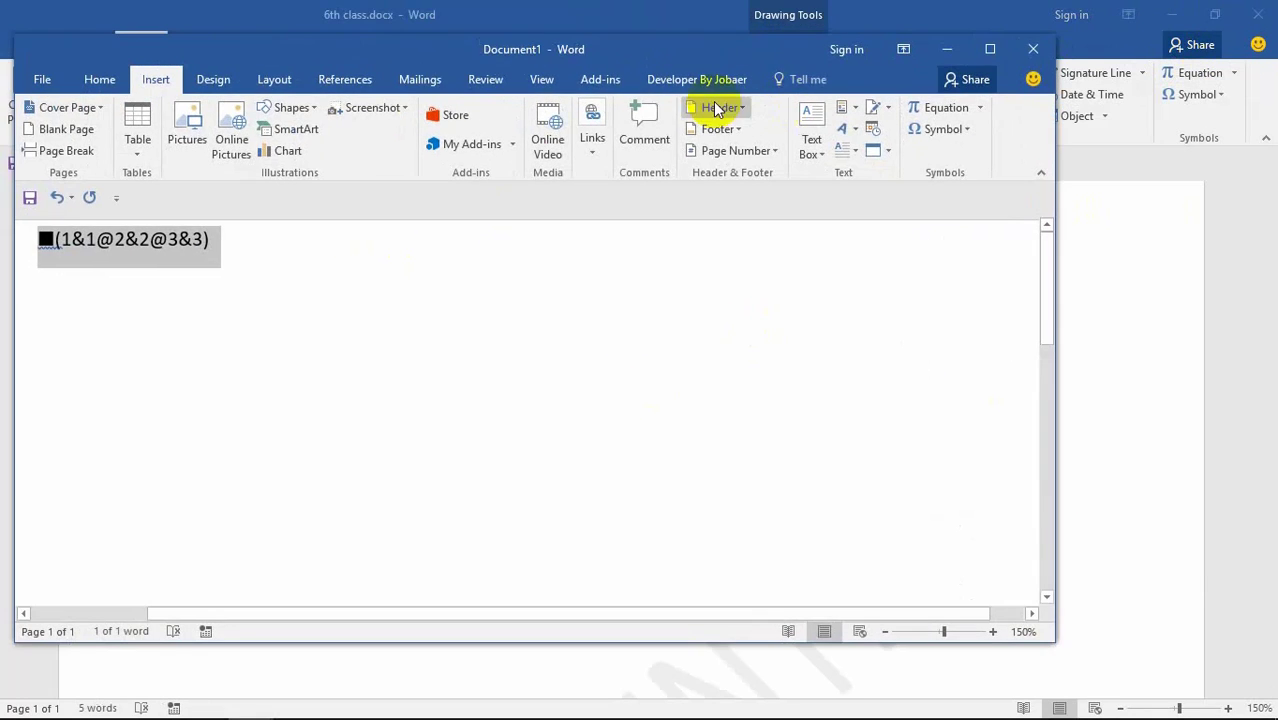
left_click_drag(719, 63, 746, 89)
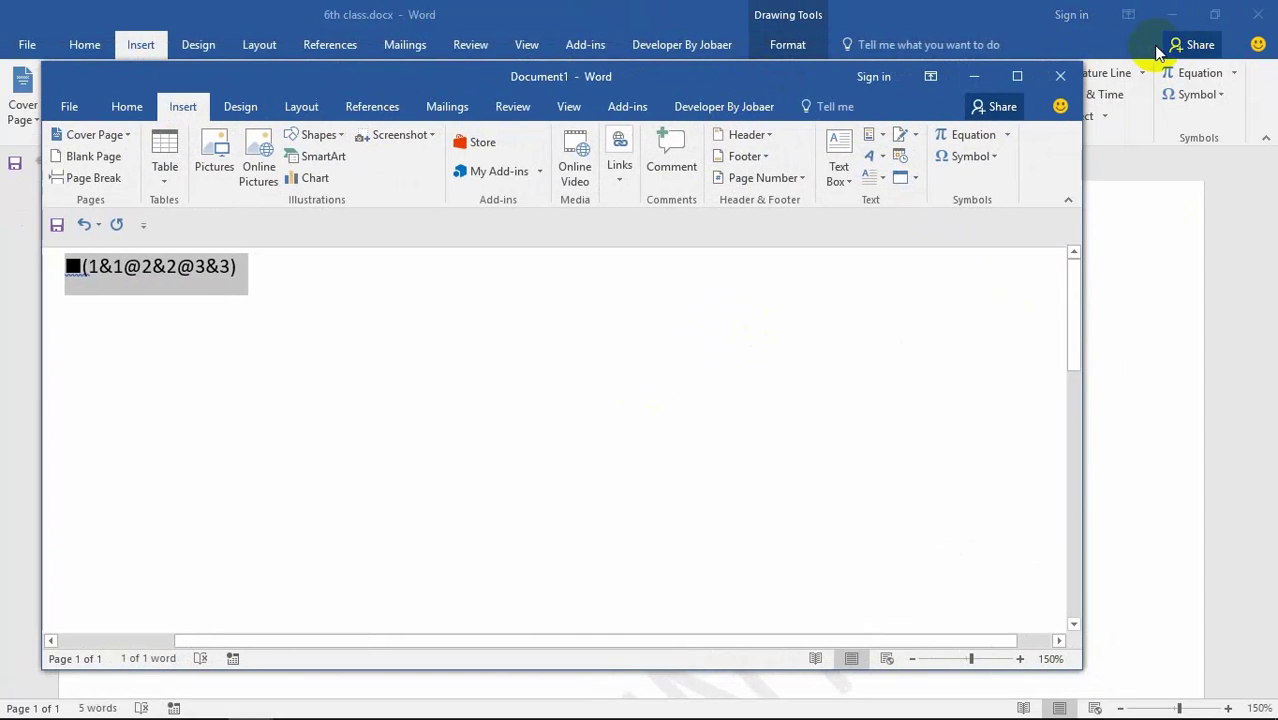
left_click(1258, 14)
left_click(655, 404)
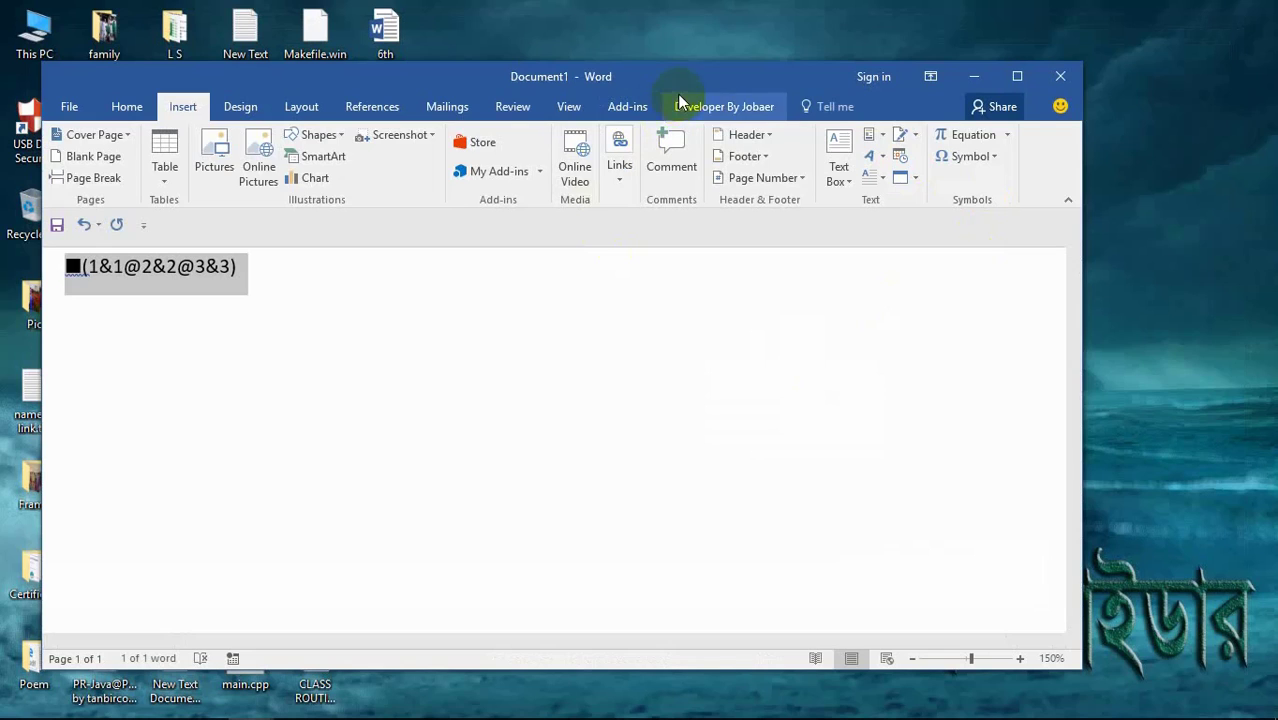
Step: Delete the leftover linear equation text and bring up the built-in equations gallery
left_click(684, 104)
key("Delete")
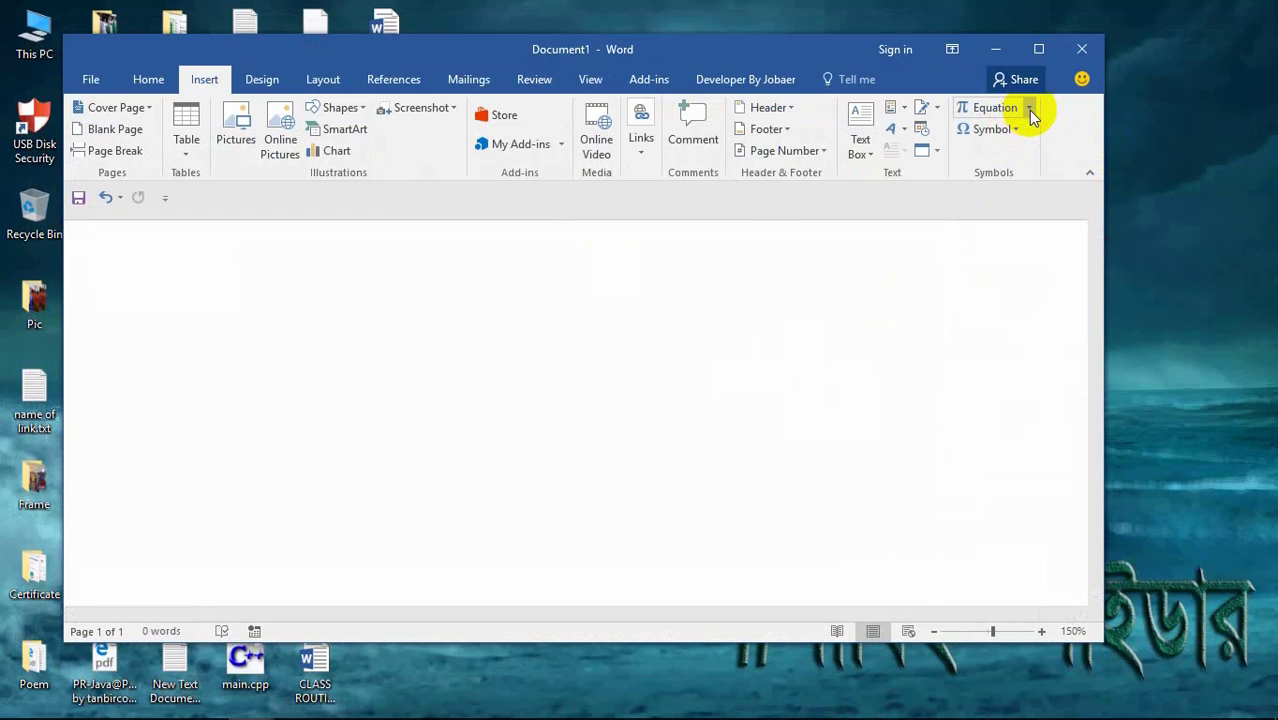
left_click(1029, 108)
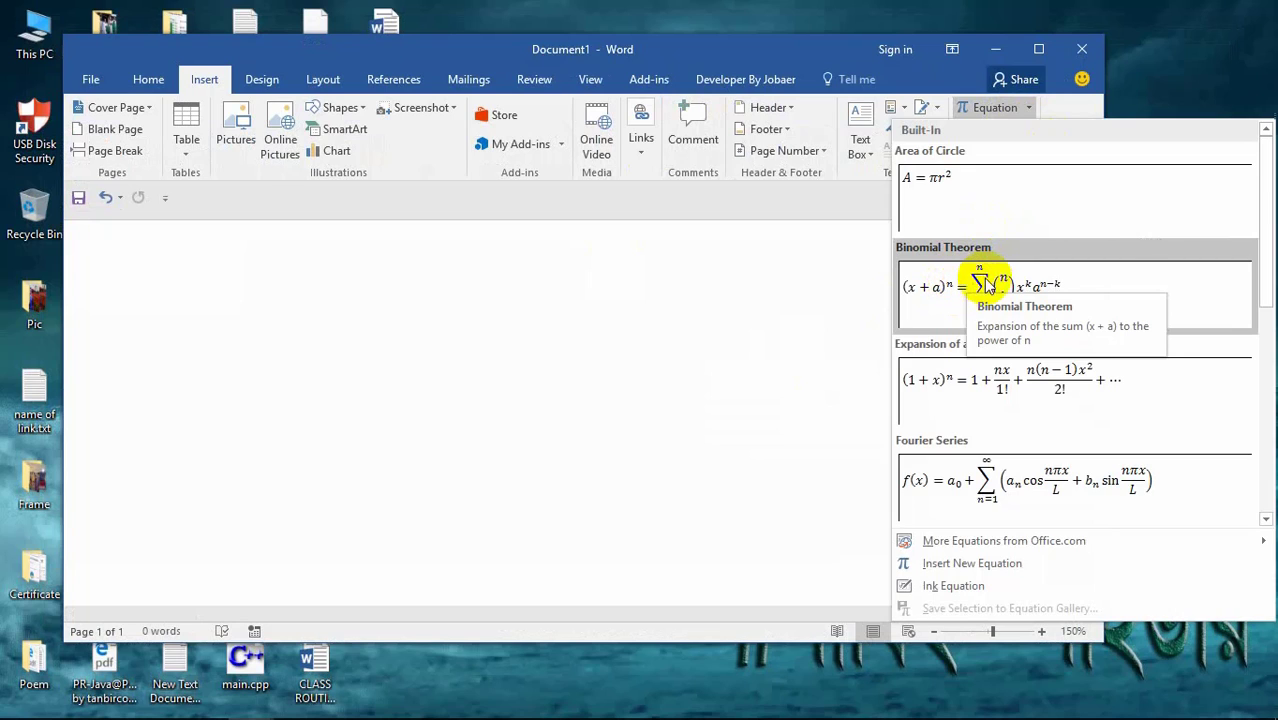
Step: Insert the Expansion of a Sum equation and prefix it with dy/dx
left_click(984, 402)
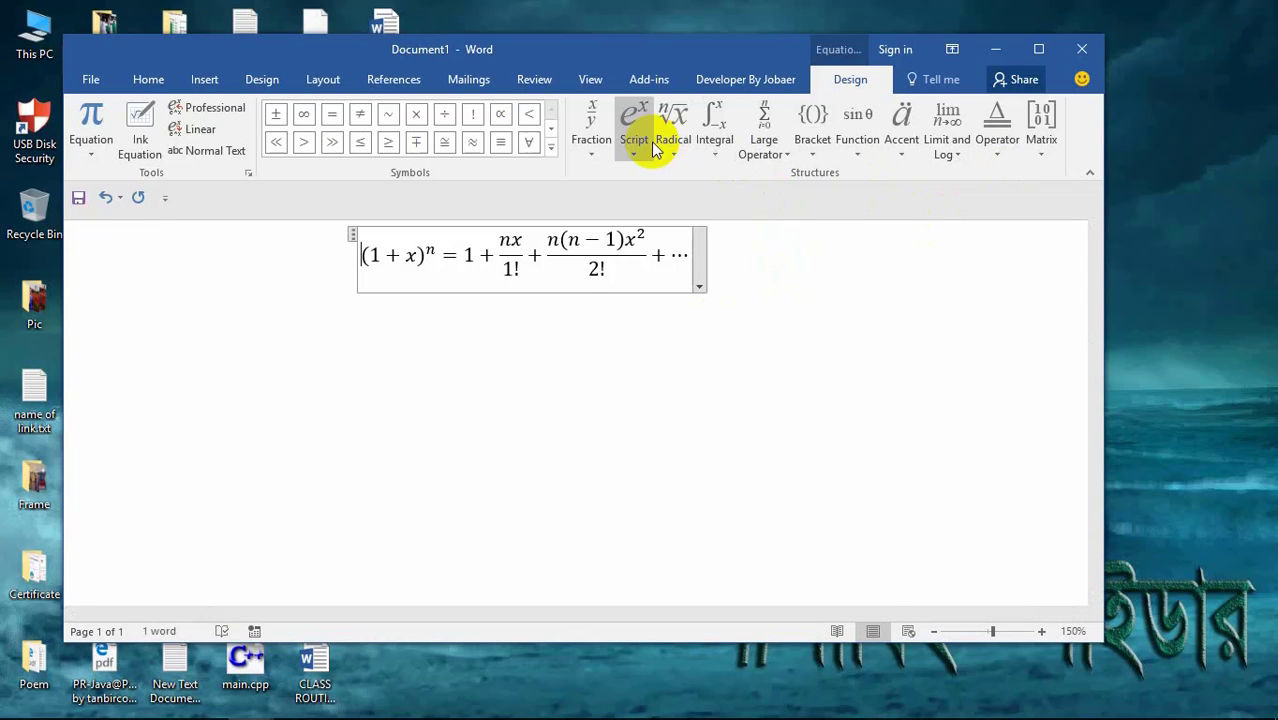
left_click(590, 140)
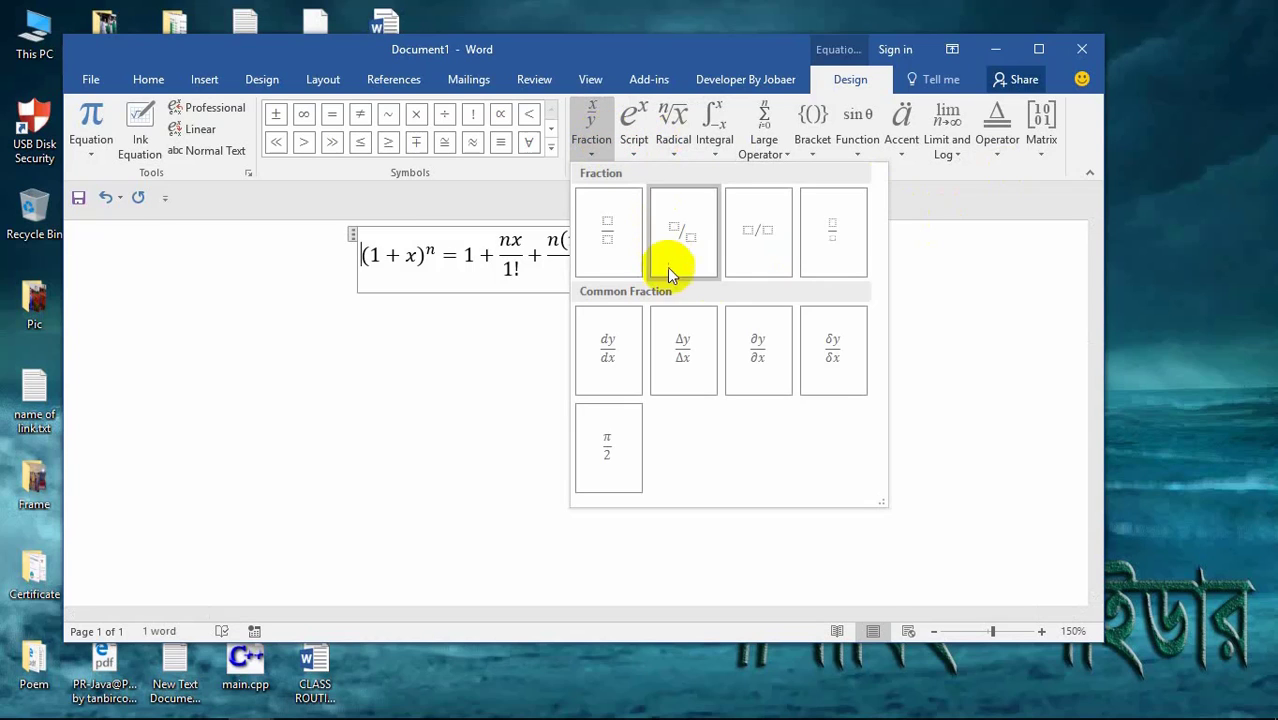
left_click(632, 350)
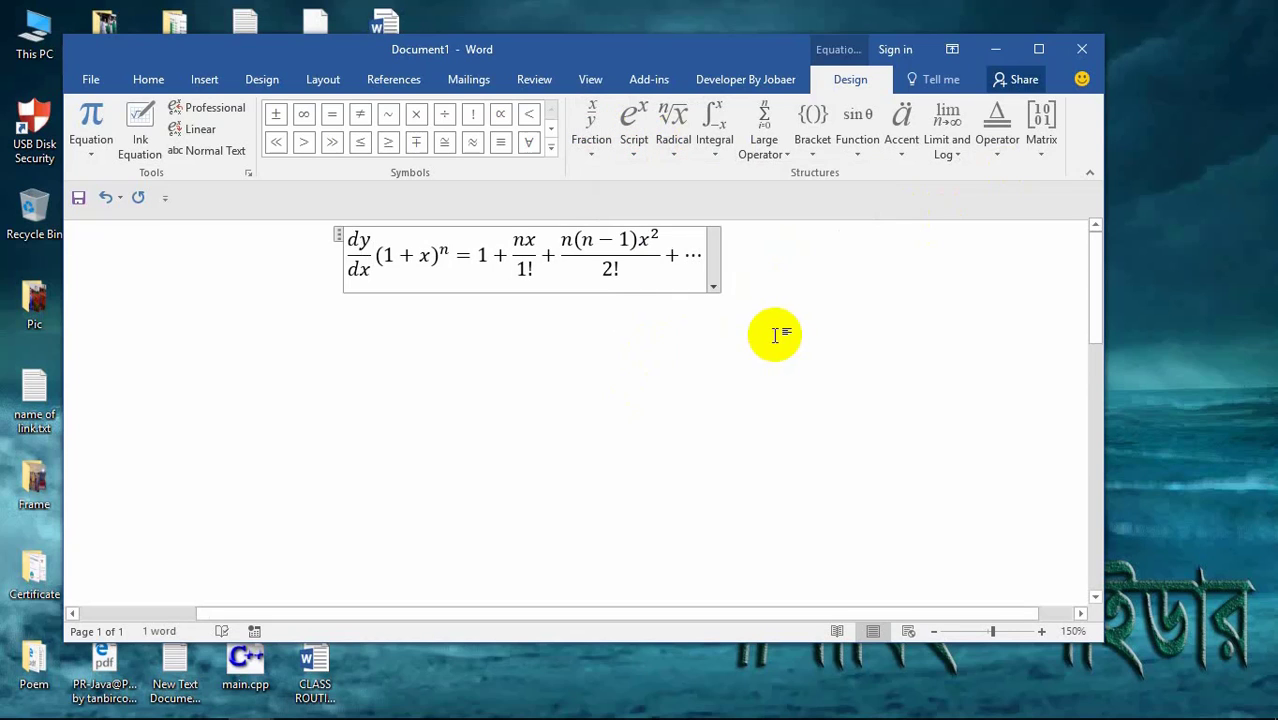
Step: Add a cos function after dy/dx in the equation
left_click(862, 145)
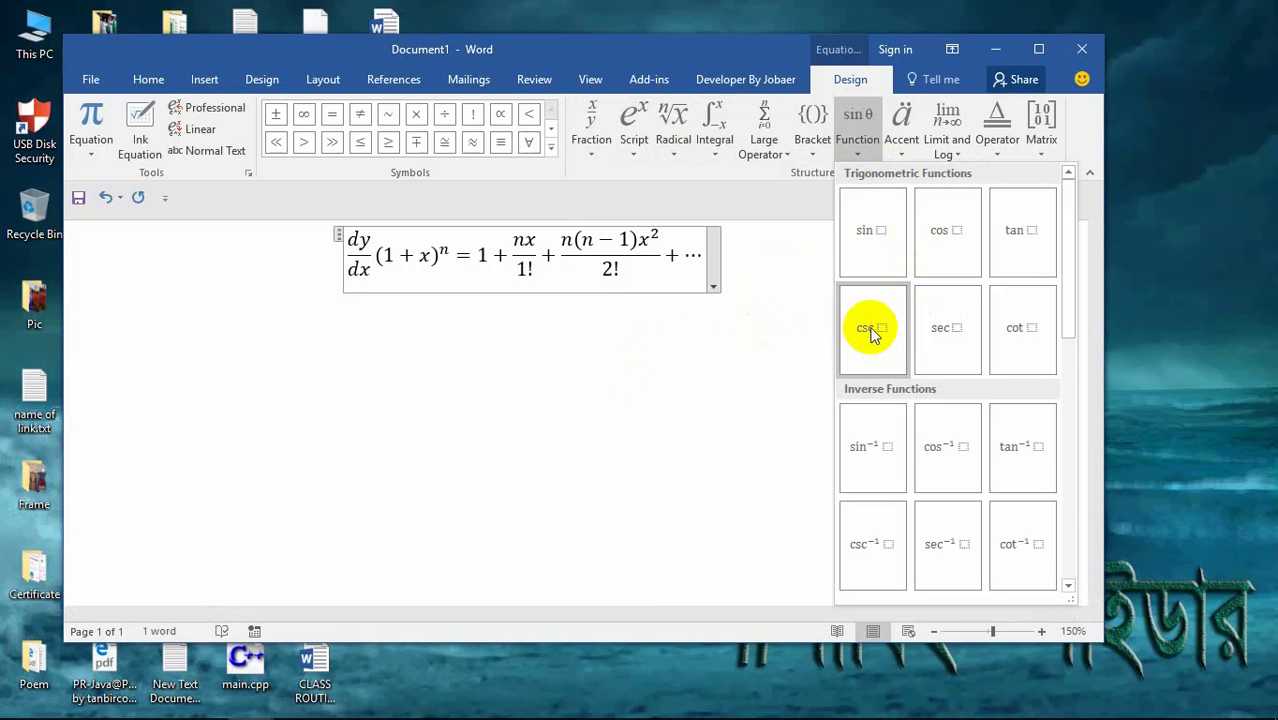
left_click(942, 235)
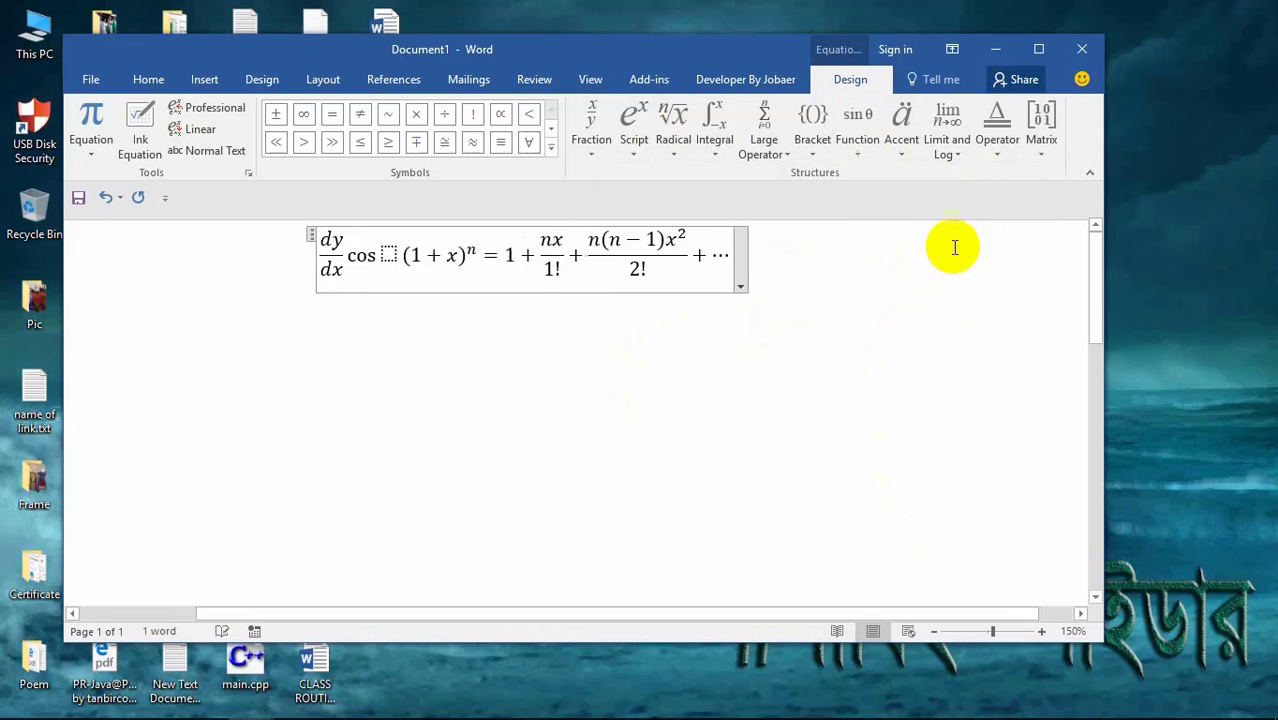
left_click(740, 286)
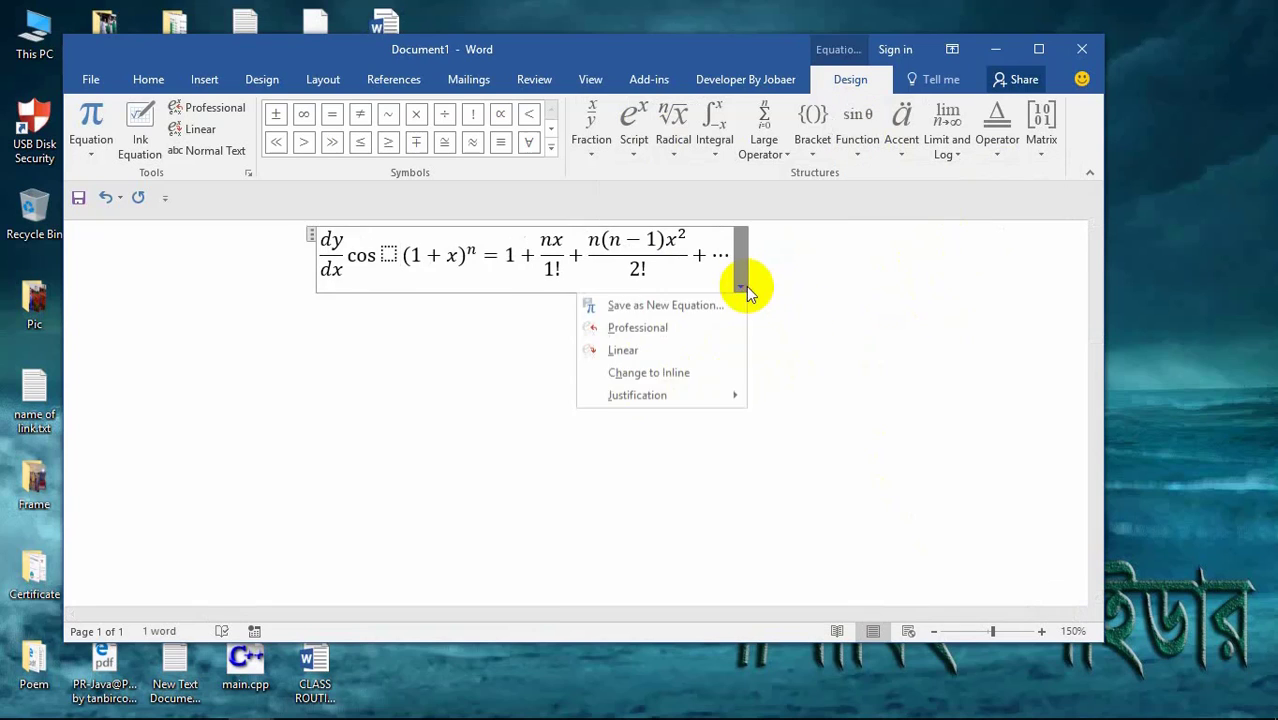
key("Escape")
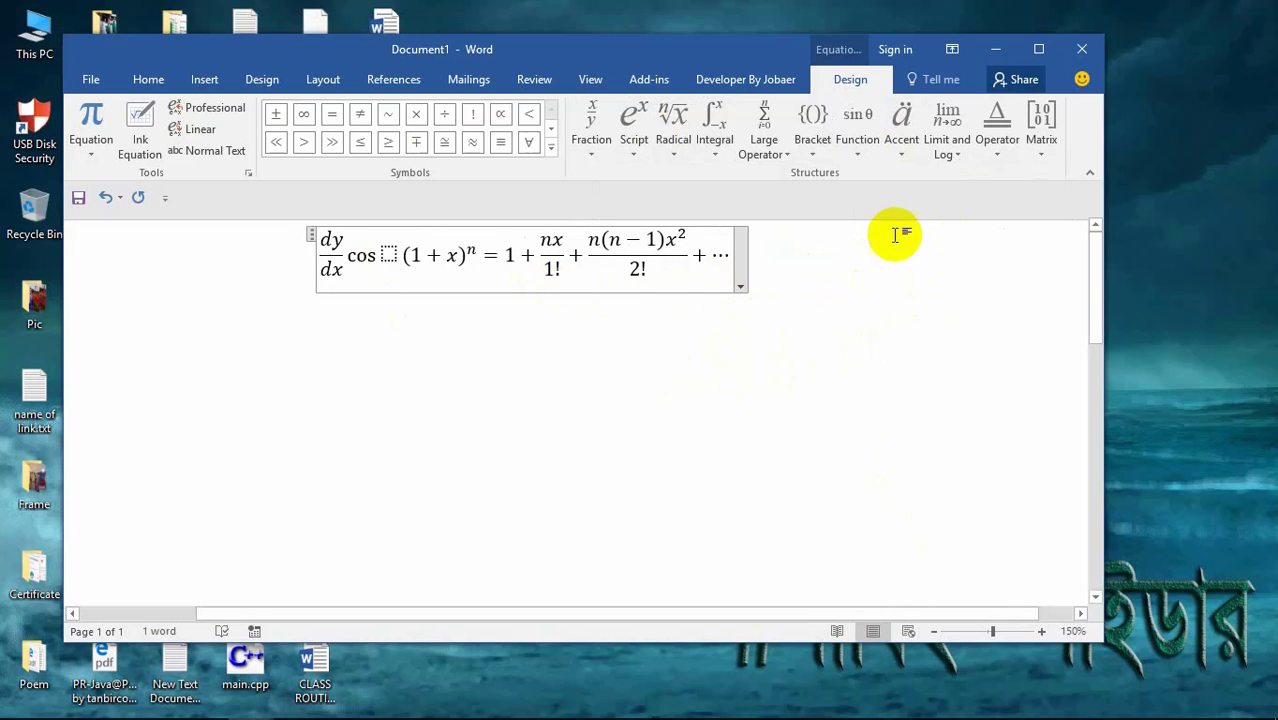
left_click(808, 150)
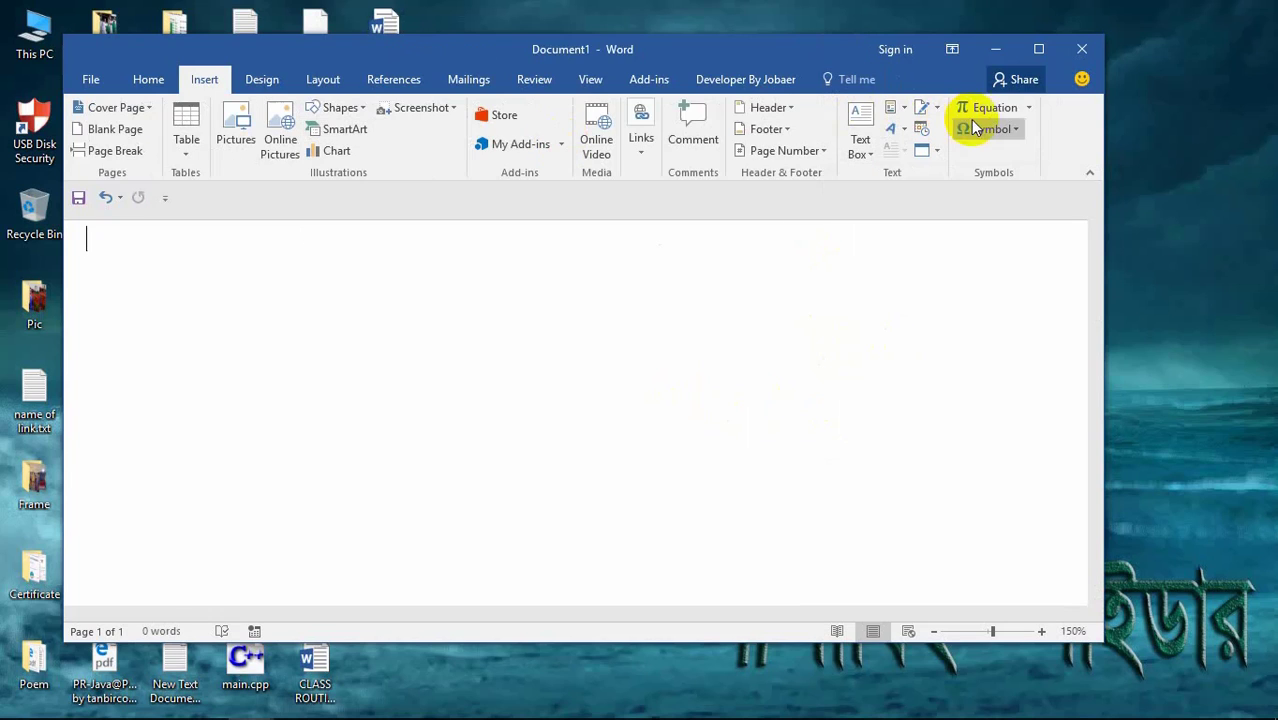
Step: Build a trial equation of >, ≤ and ! symbols, then delete it to blank the page
left_click(963, 110)
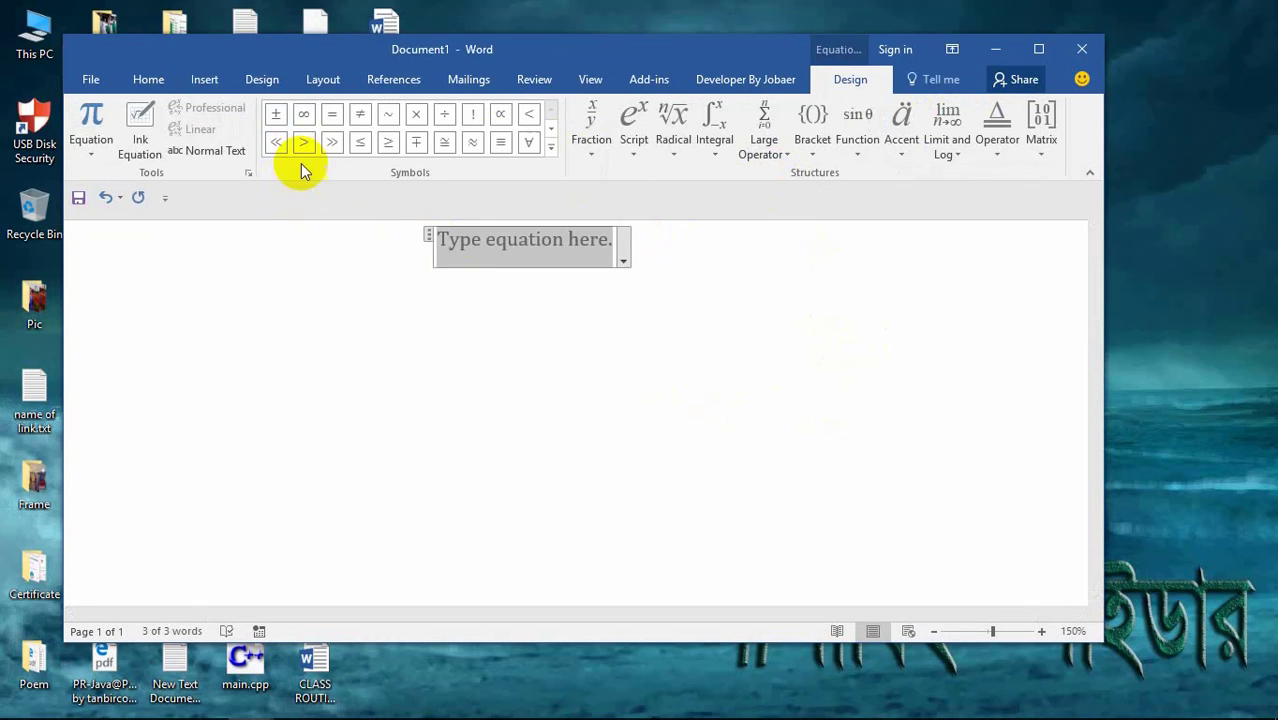
left_click(307, 145)
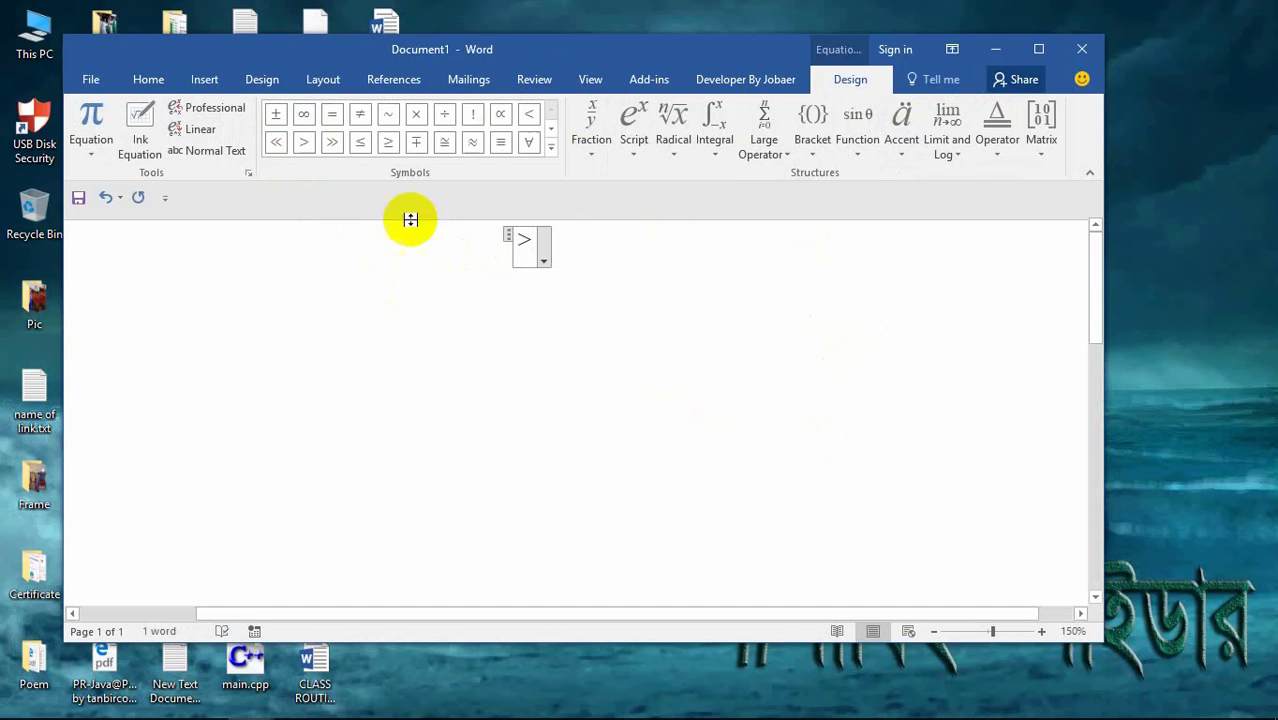
left_click(359, 143)
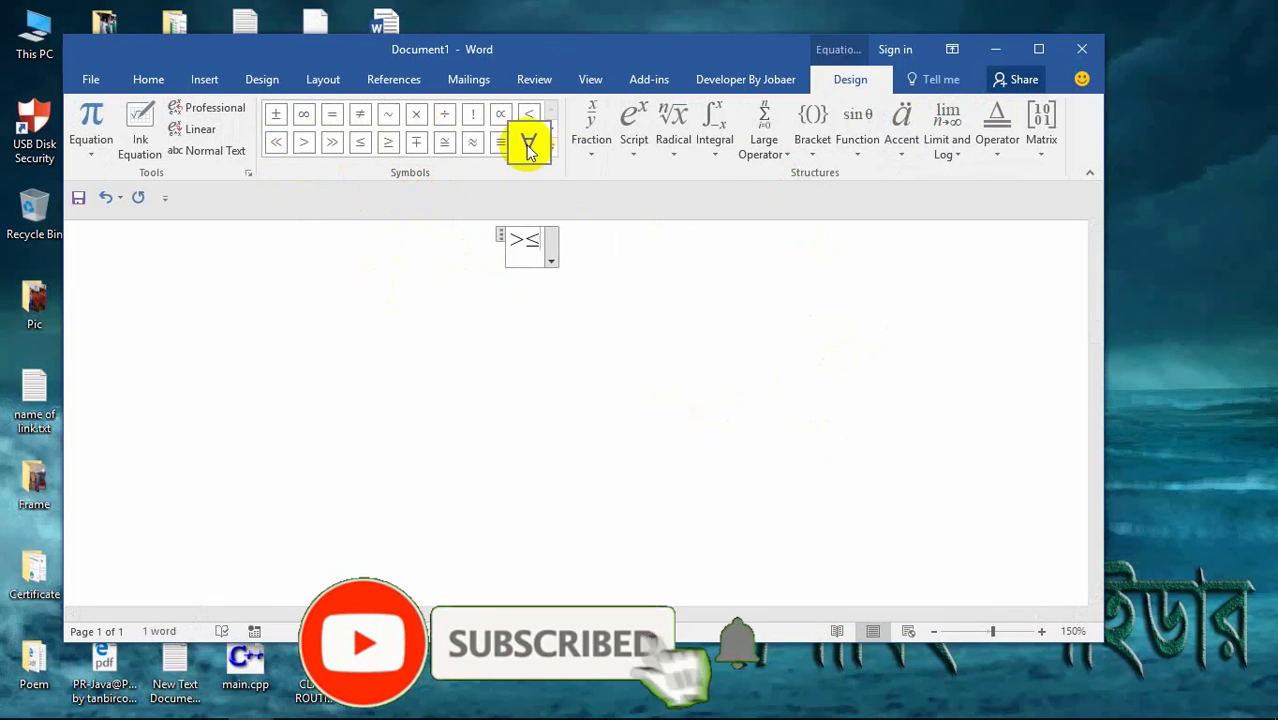
left_click(472, 116)
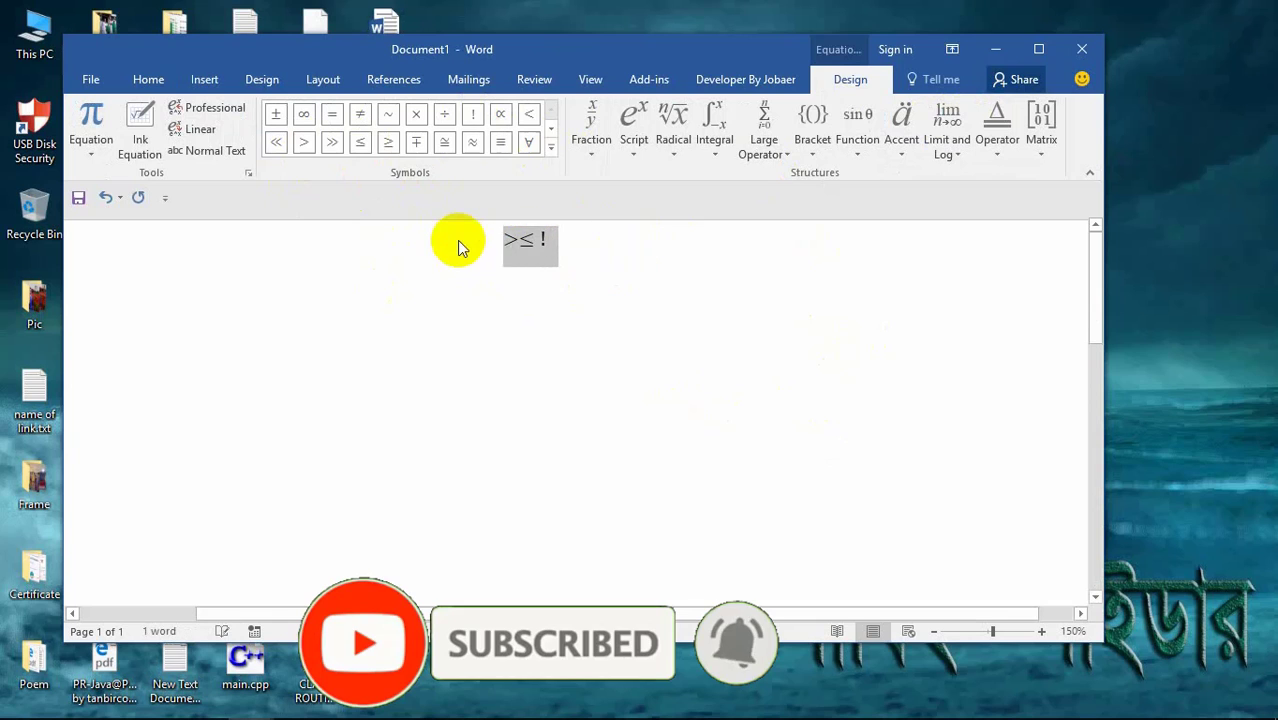
type("\\")
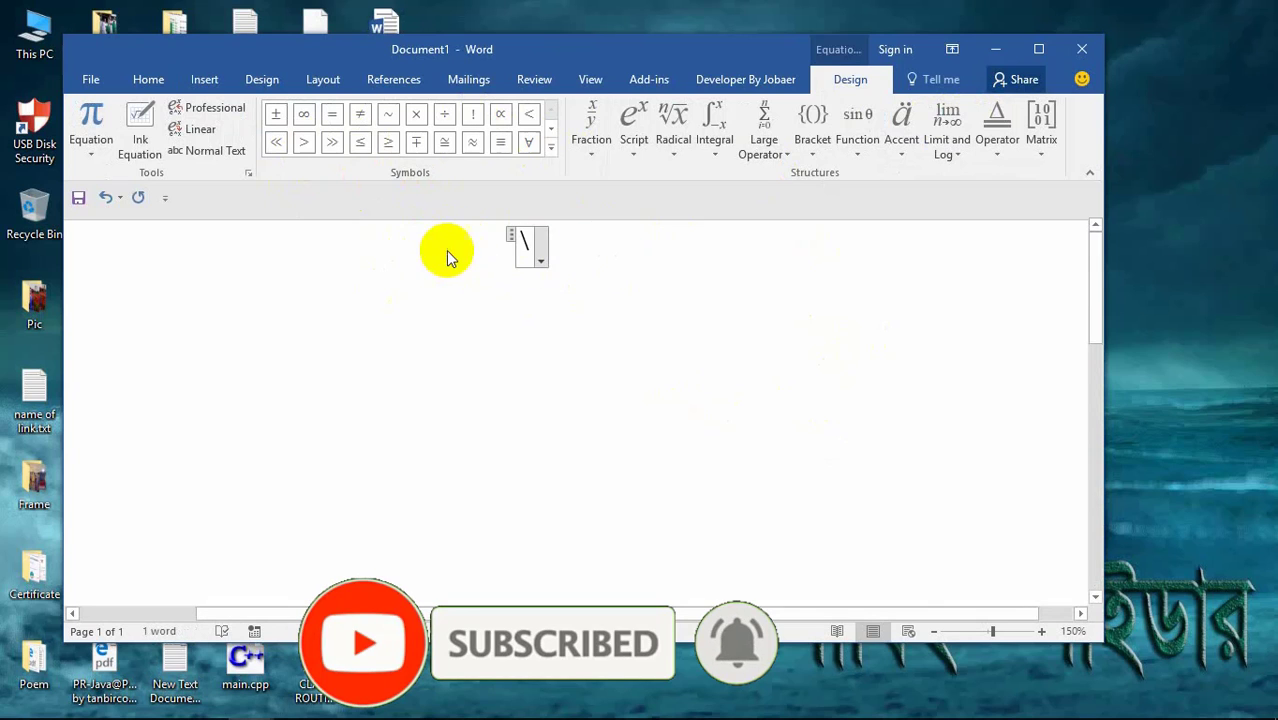
left_click(560, 243)
key("BackSpace")
key("BackSpace")
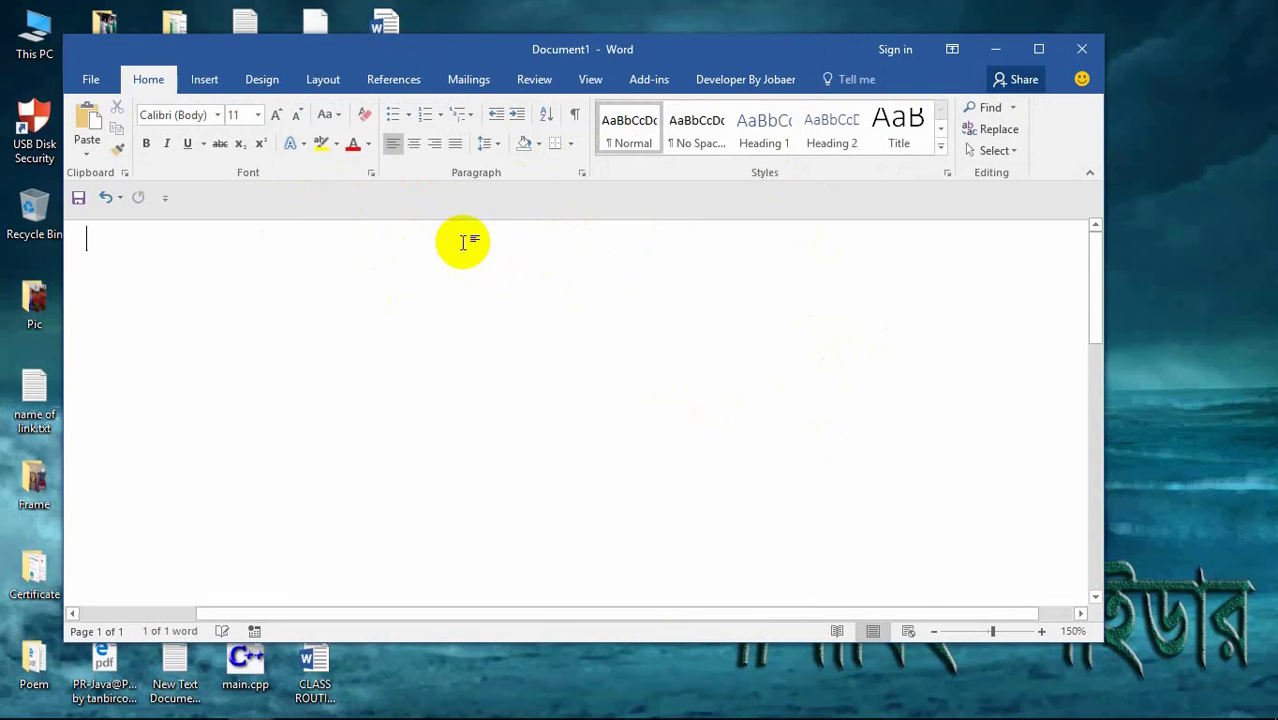
Step: Start the page with a © symbol followed by 'by laughing spider'
left_click(990, 128)
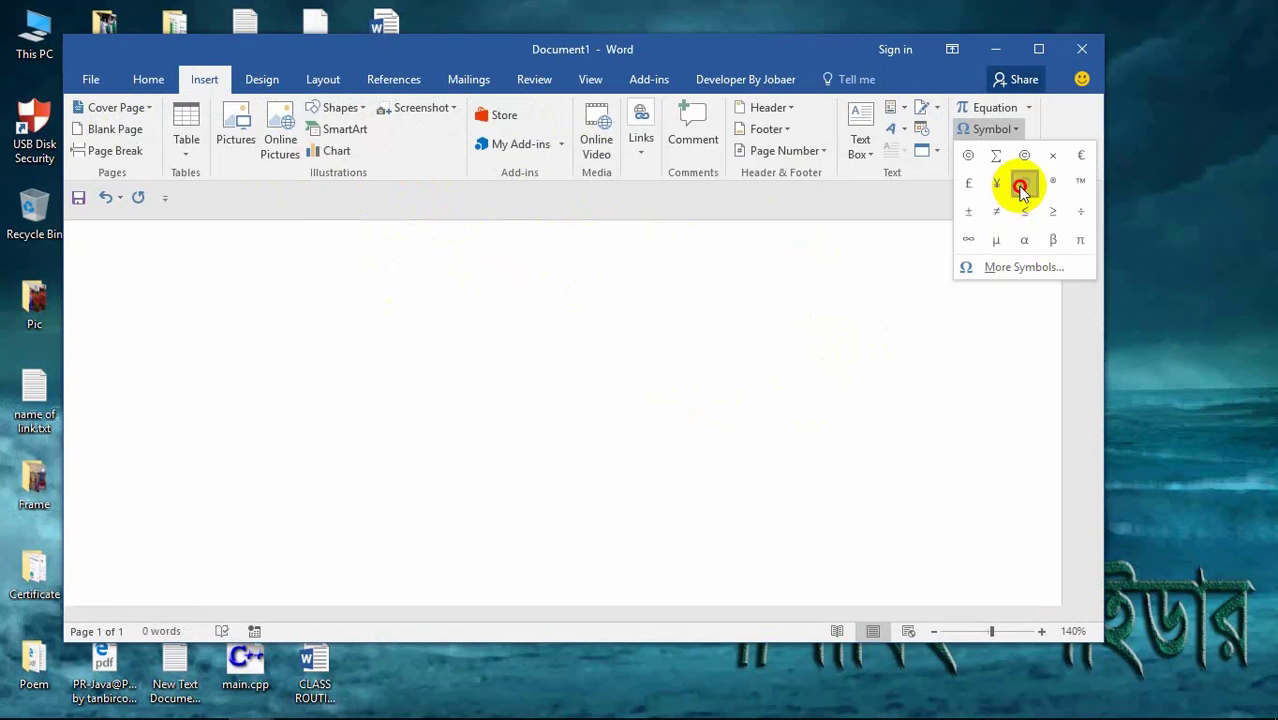
left_click(1021, 187)
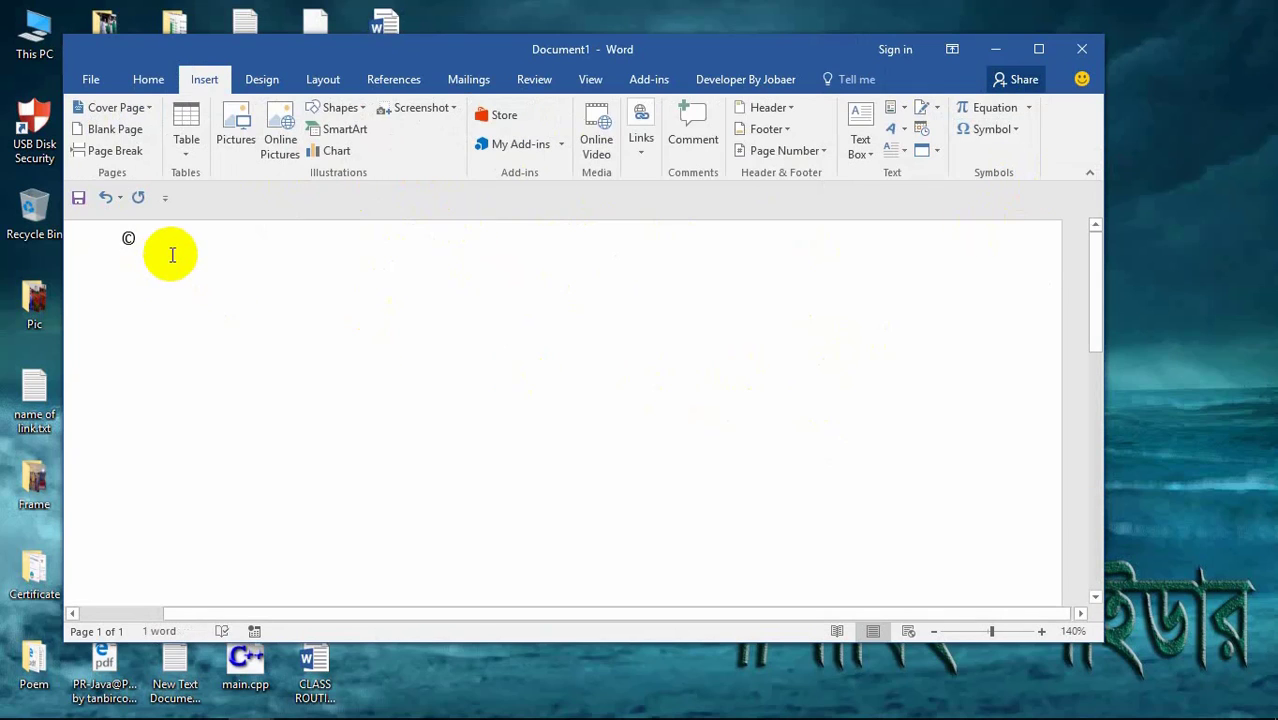
type("by laughing spider")
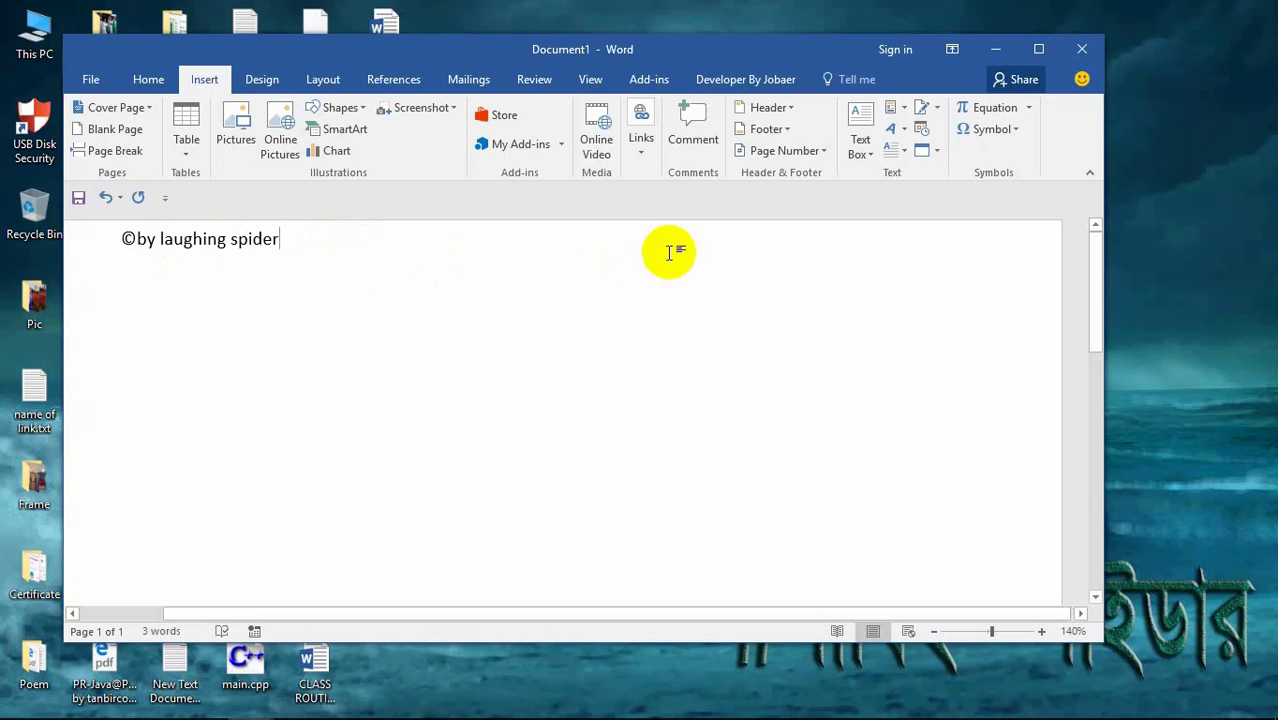
Step: Make the © a greatly enlarged dropped capital, then delete the whole © line
left_click(897, 152)
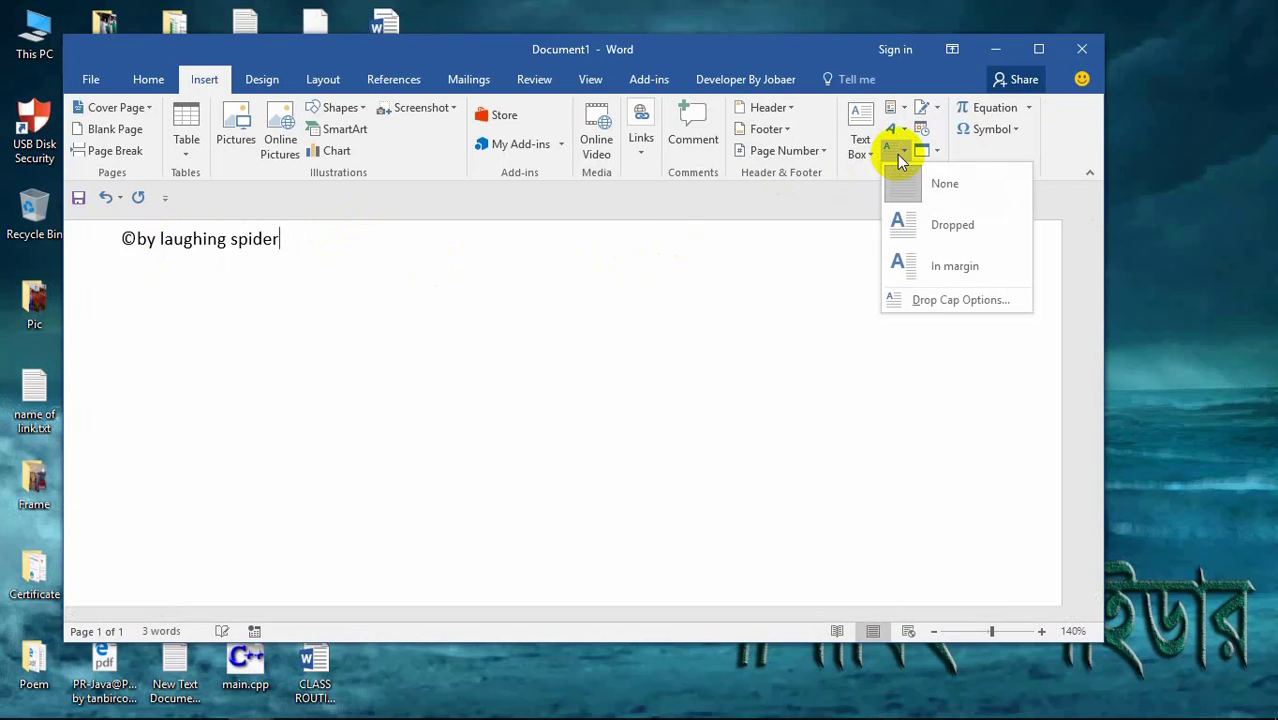
left_click(933, 224)
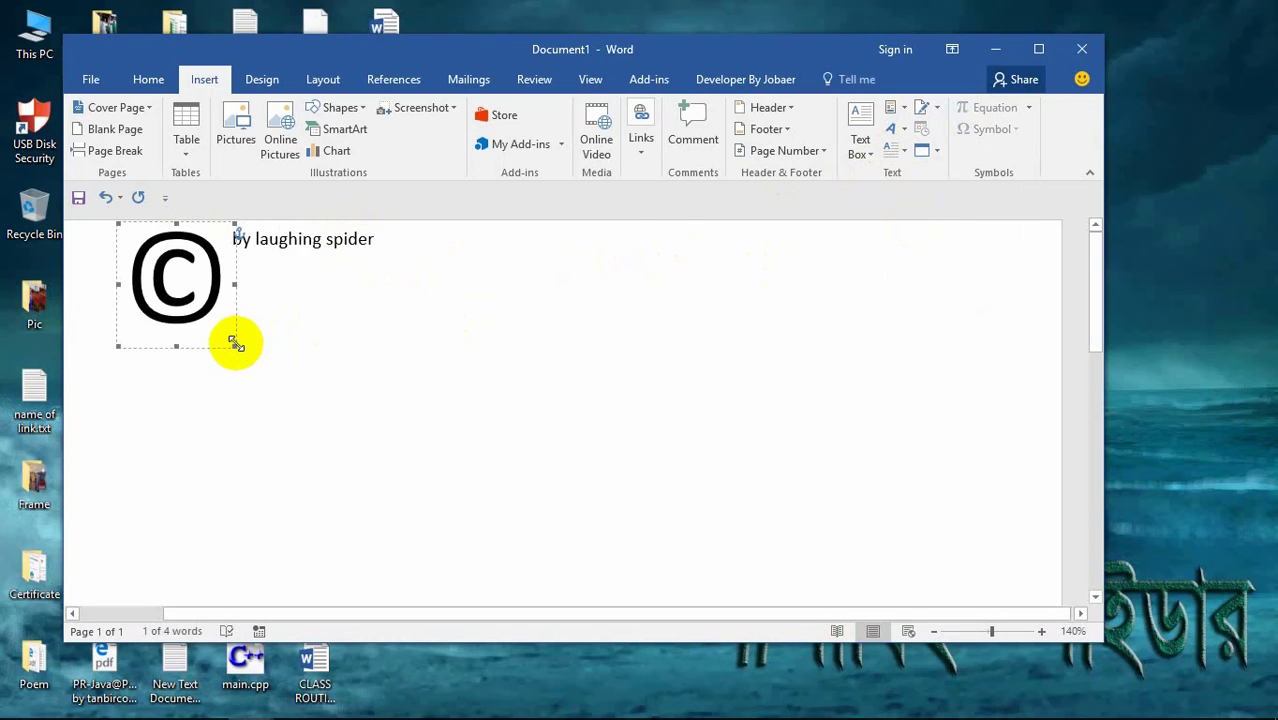
left_click_drag(236, 346, 474, 431)
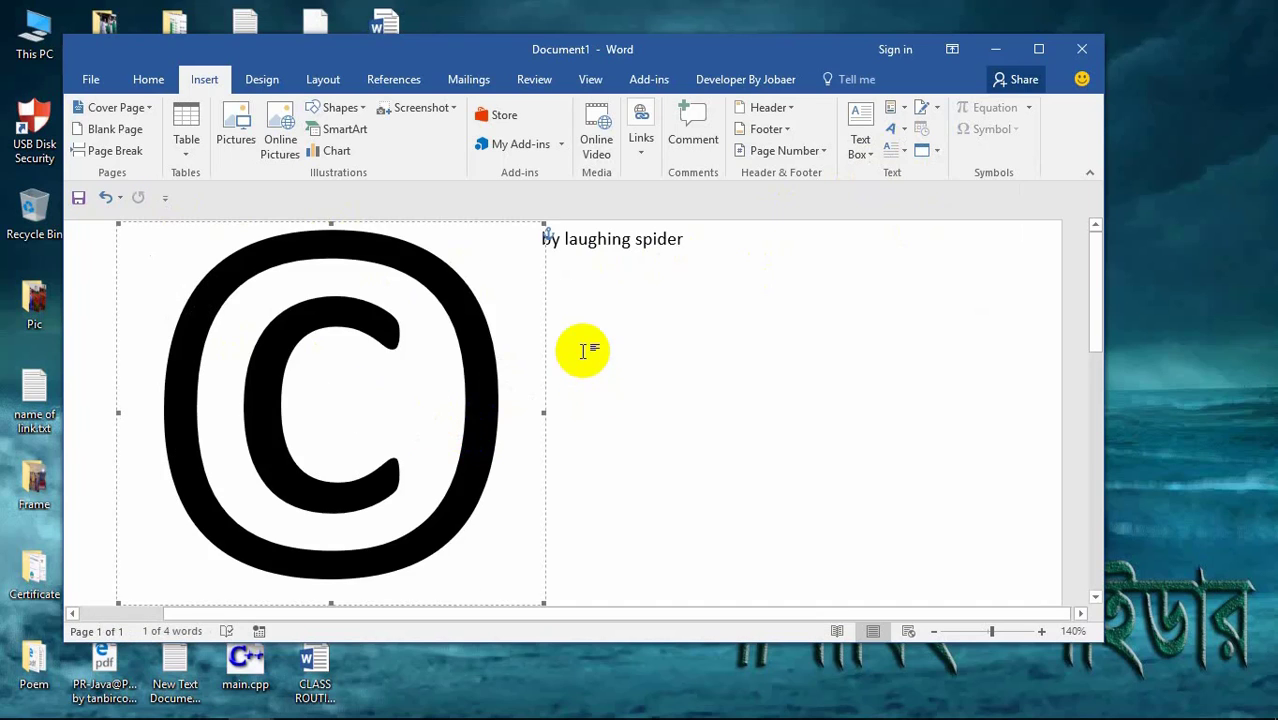
scroll(530, 350, "down", 10)
scroll(536, 355, "up", 6)
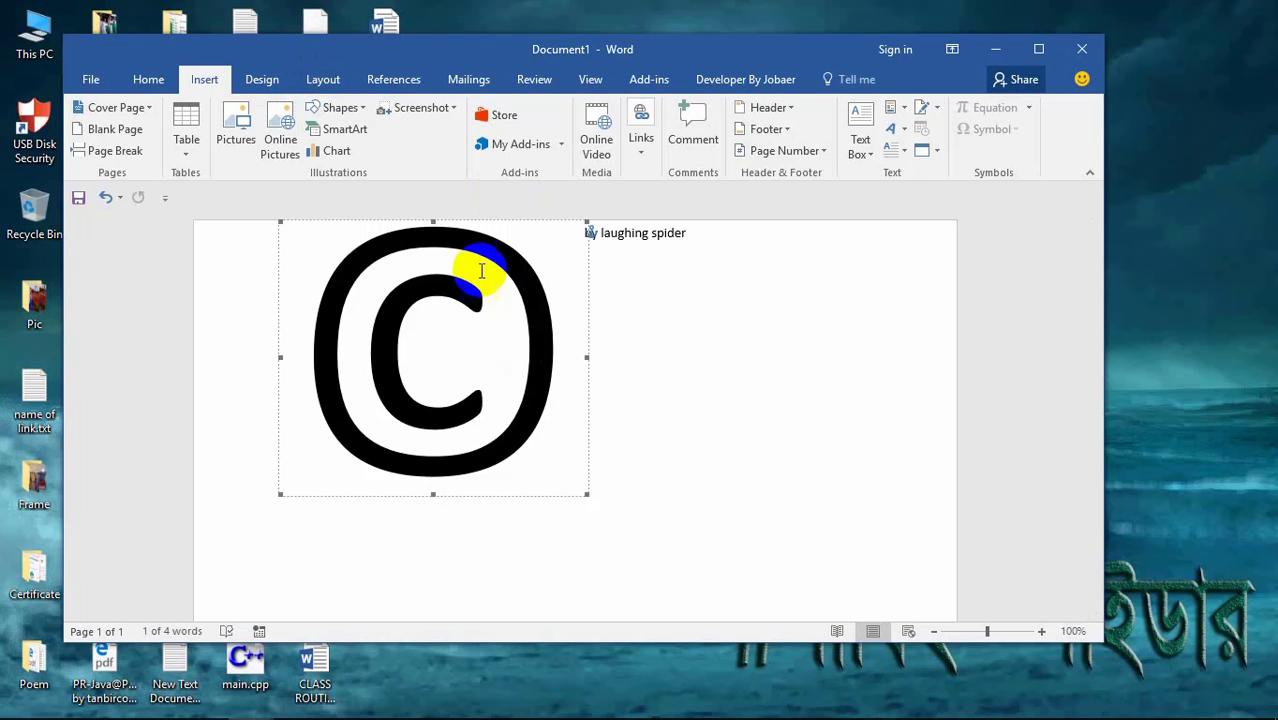
left_click_drag(662, 320, 401, 275)
key("Delete")
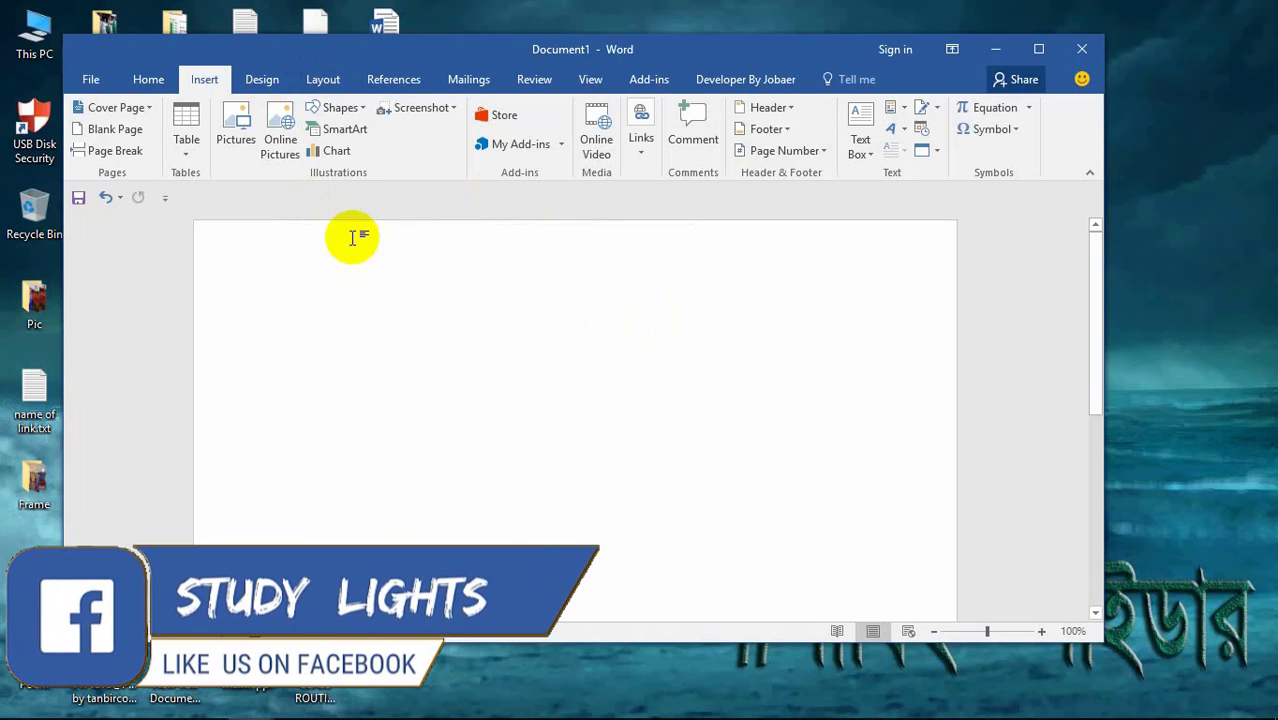
Step: Type the random test letters 'wigufiwgf' on the page
left_click(250, 82)
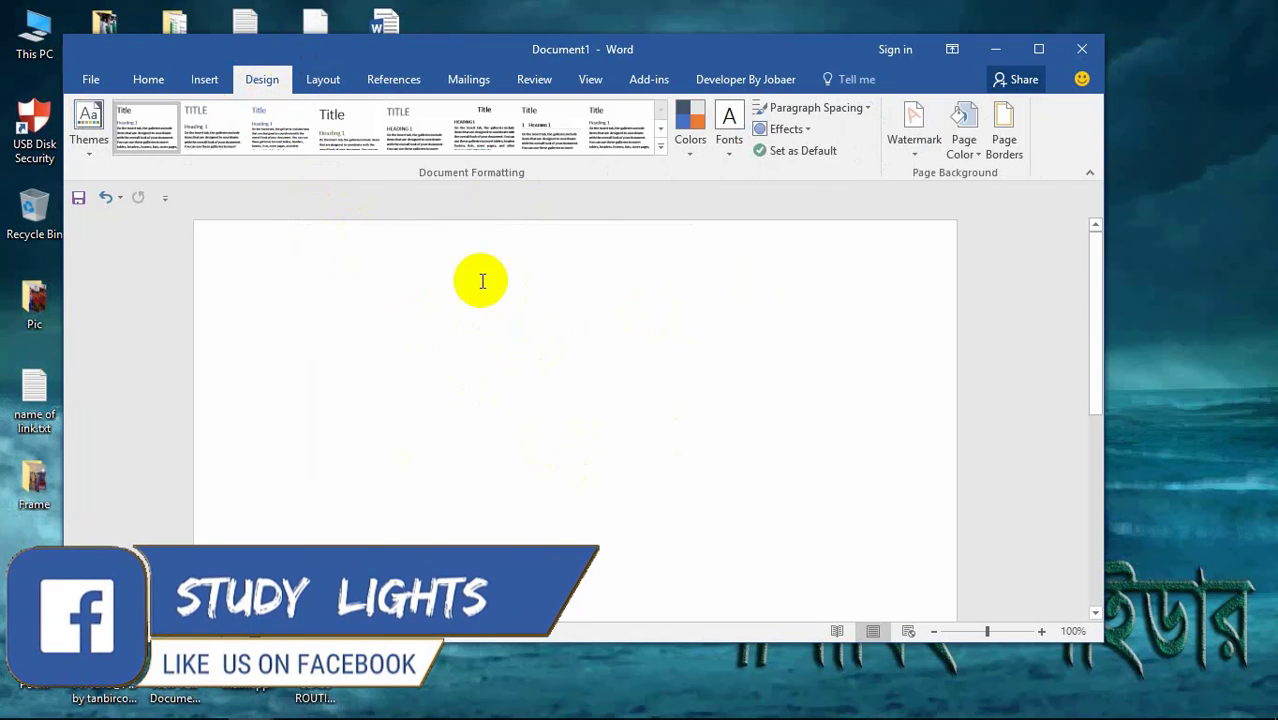
type("wigufiwgf")
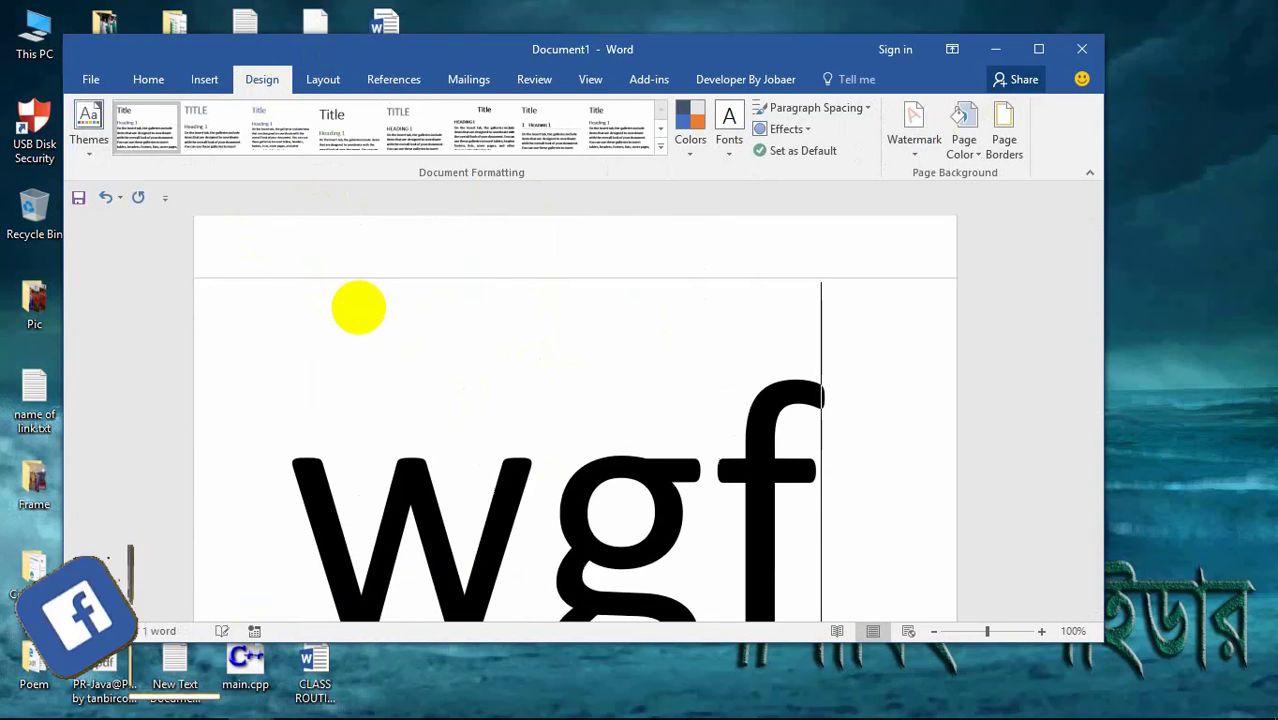
scroll(297, 305, "down", 9)
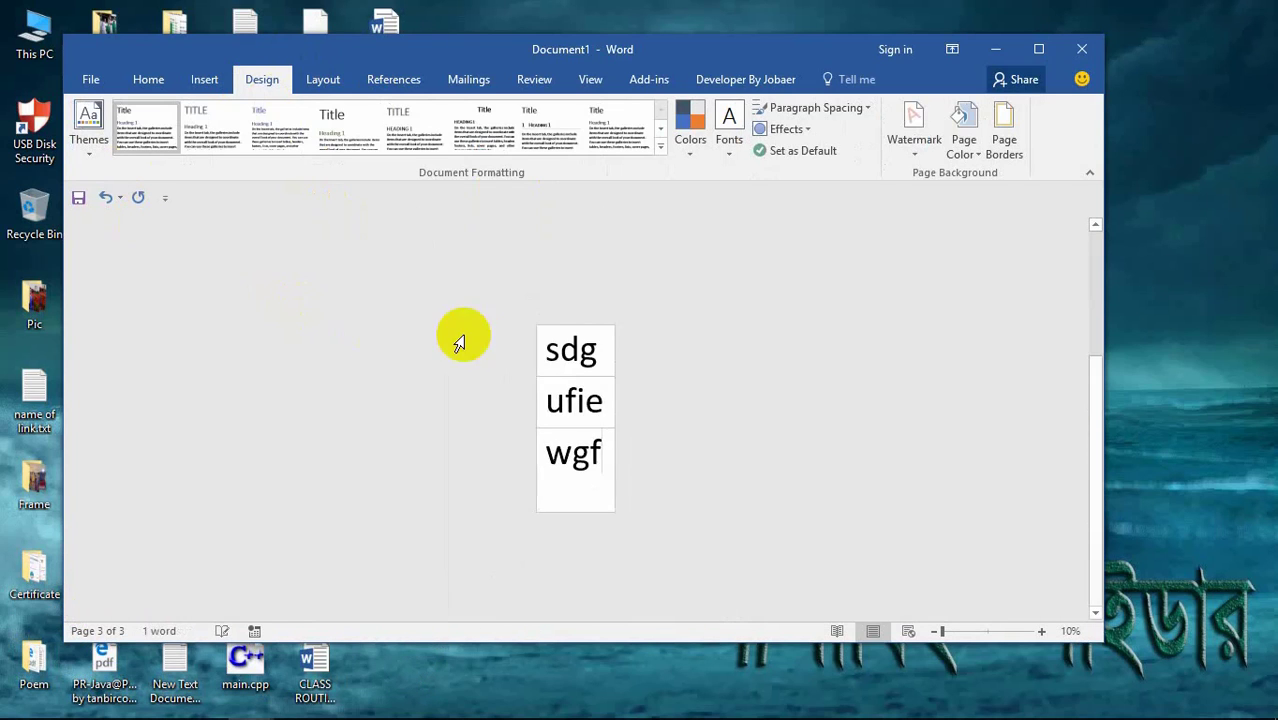
scroll(457, 343, "up", 5)
Step: Select all the text and change its font size to 10, then 28, then 48 pt
left_click(142, 80)
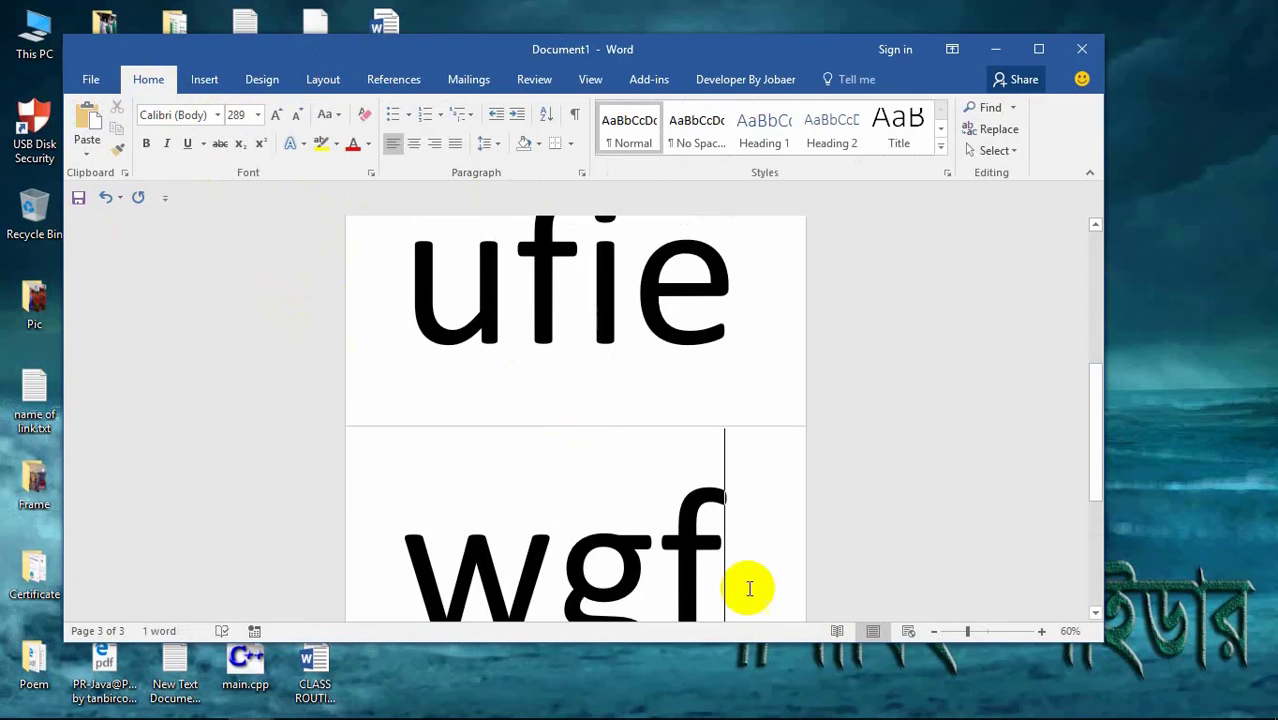
key("ctrl+a")
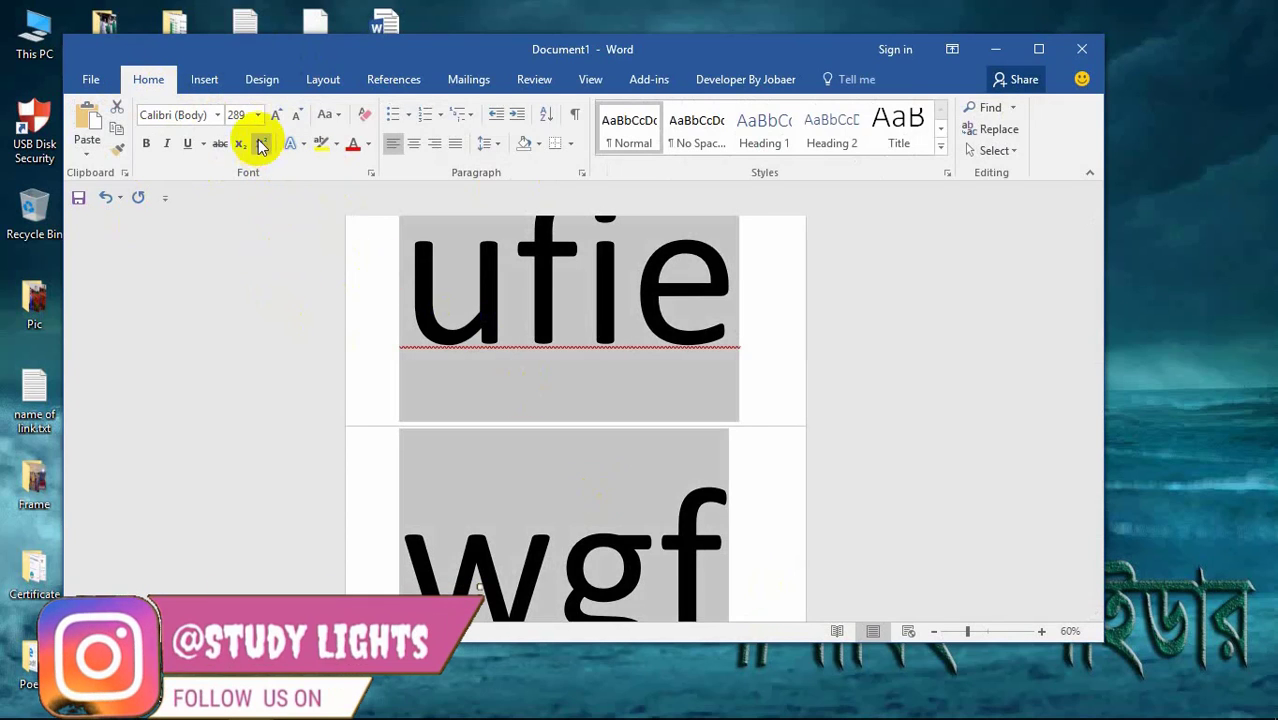
left_click(257, 115)
left_click(236, 172)
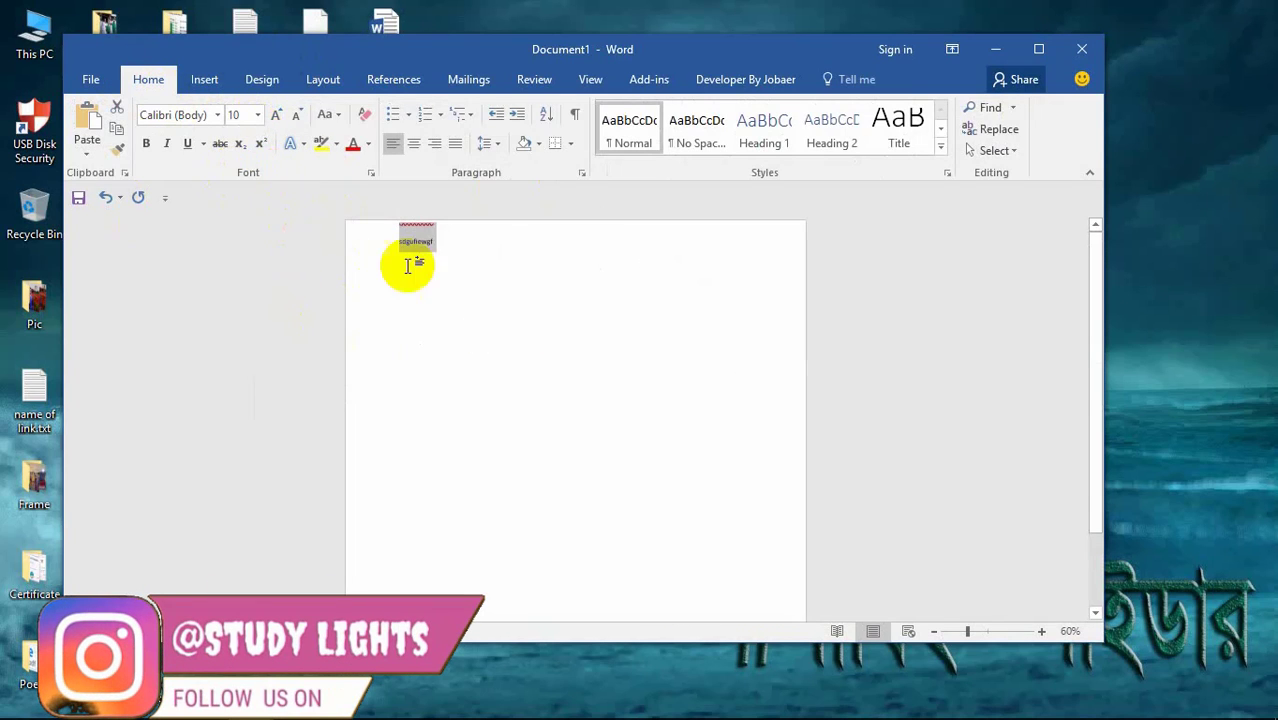
left_click(257, 115)
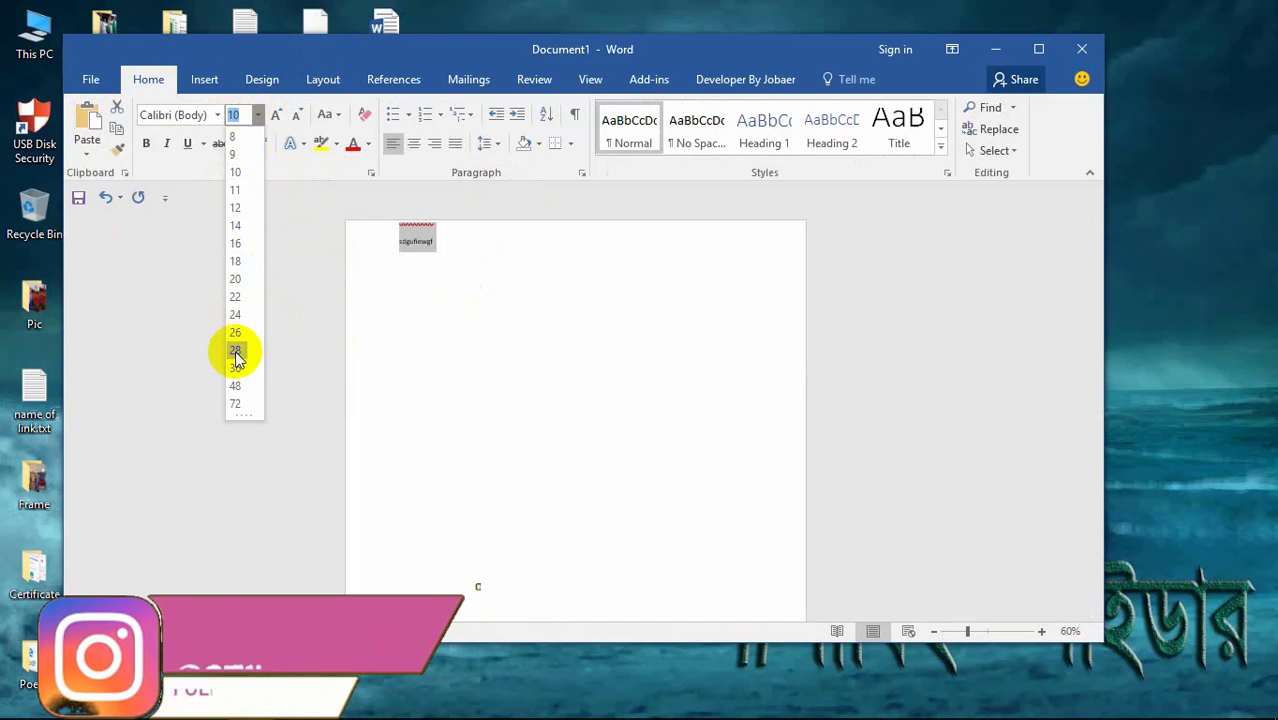
left_click(231, 361)
left_click(257, 115)
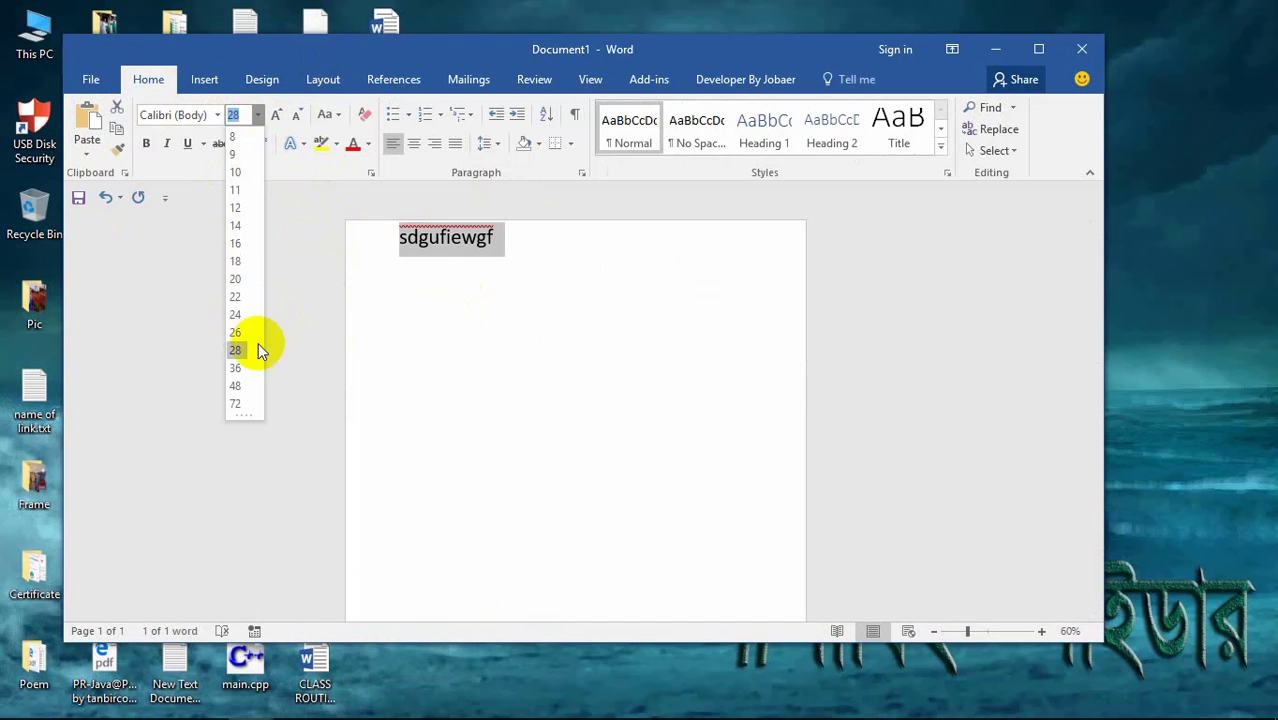
left_click(236, 387)
Step: Replace the test letters with a single short word at 48 pt
left_click(599, 294)
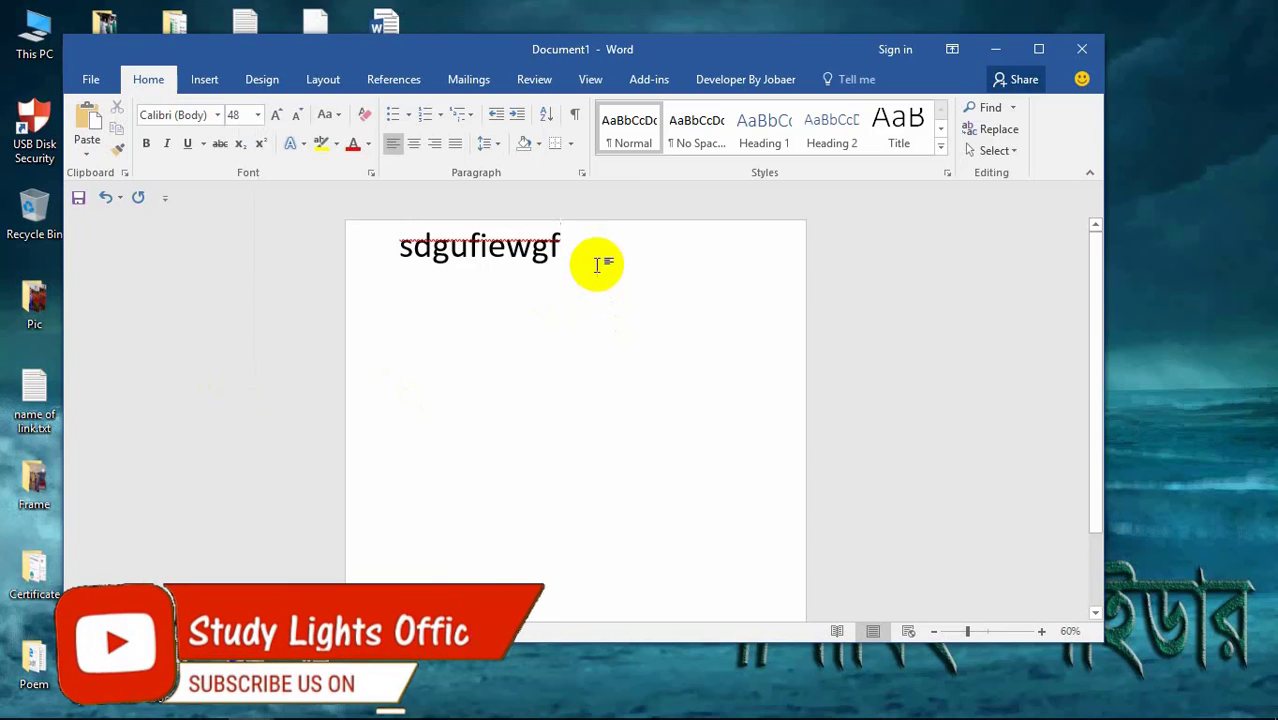
left_click(346, 274)
left_click_drag(368, 281, 402, 294)
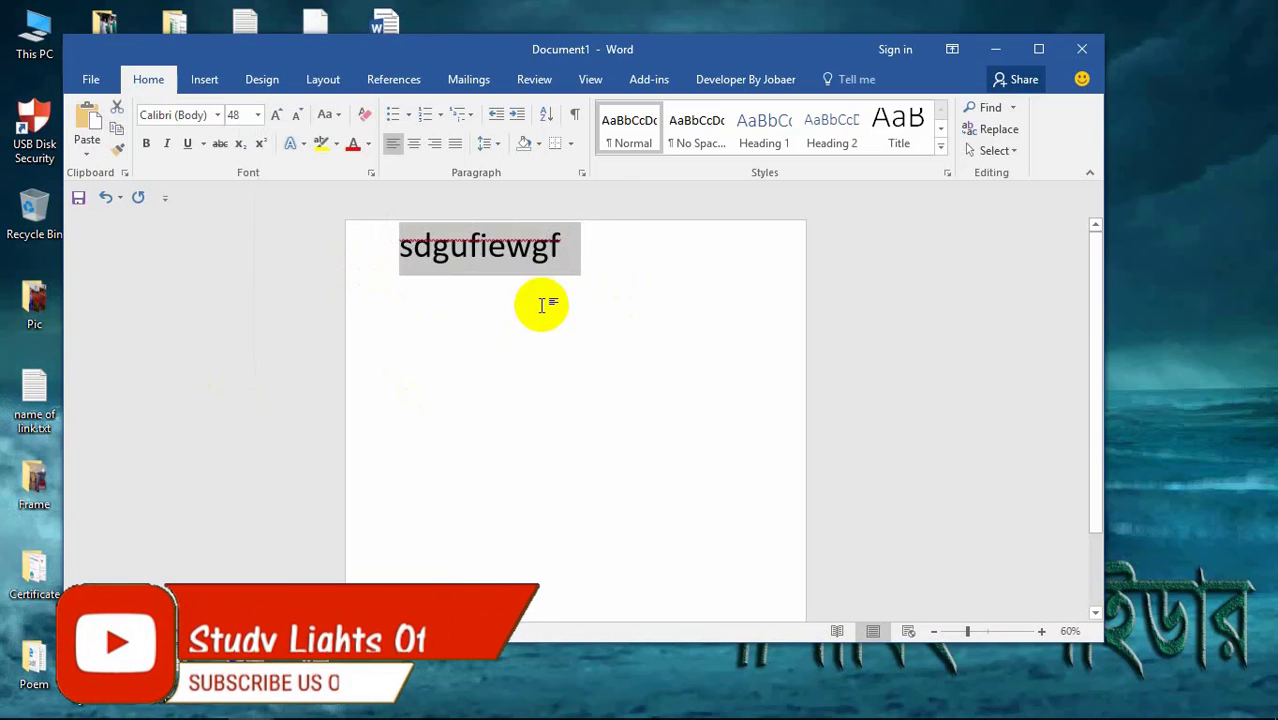
left_click(575, 325)
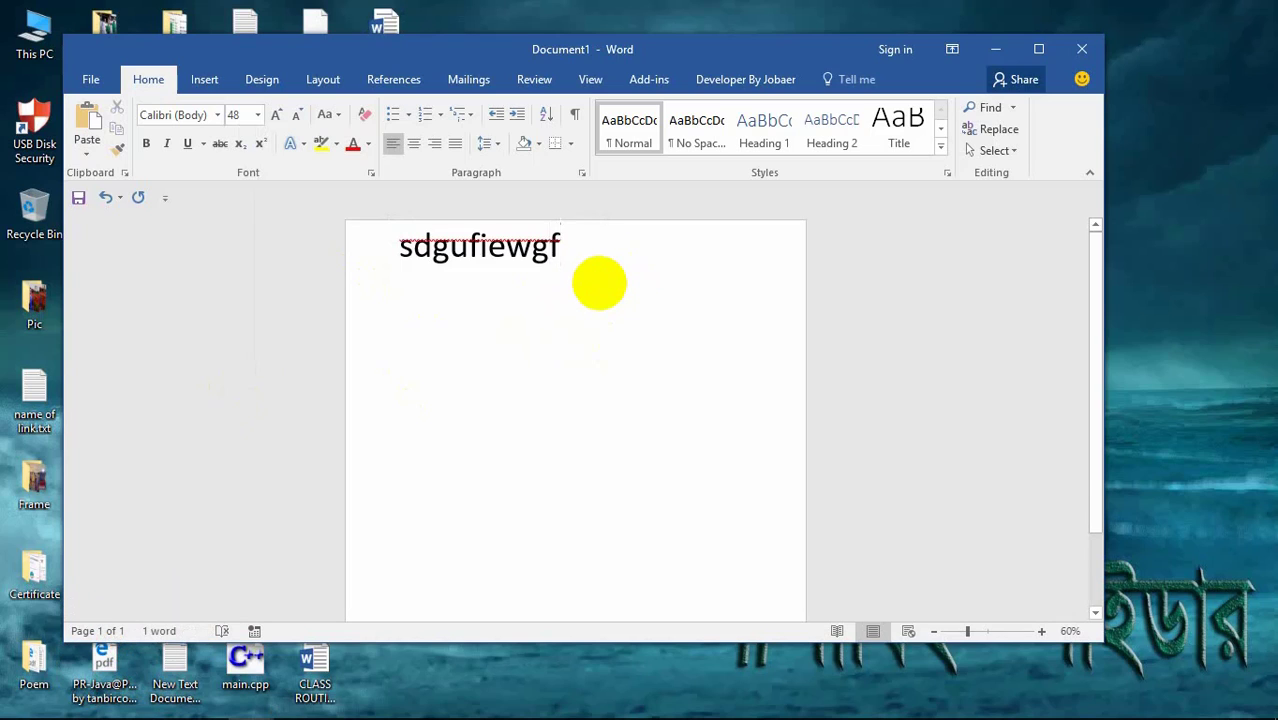
key("BackSpace")
key("BackSpace")
key("BackSpace")
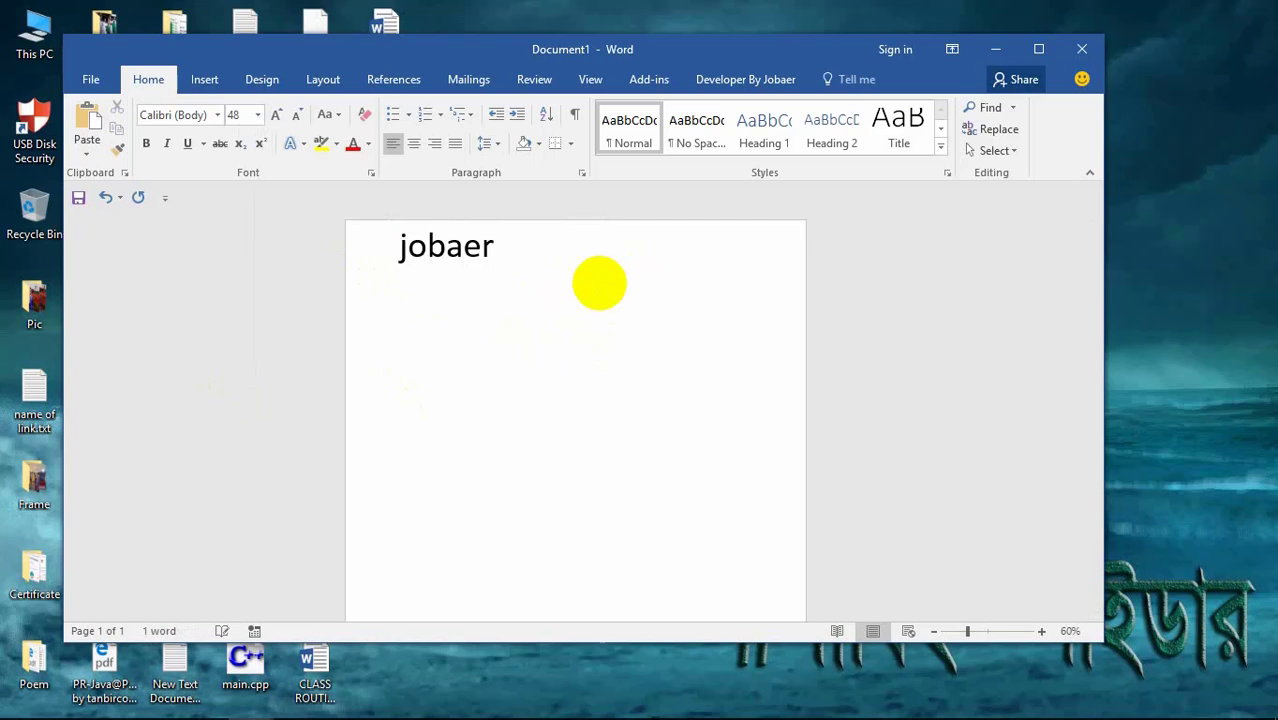
left_click_drag(591, 285, 334, 288)
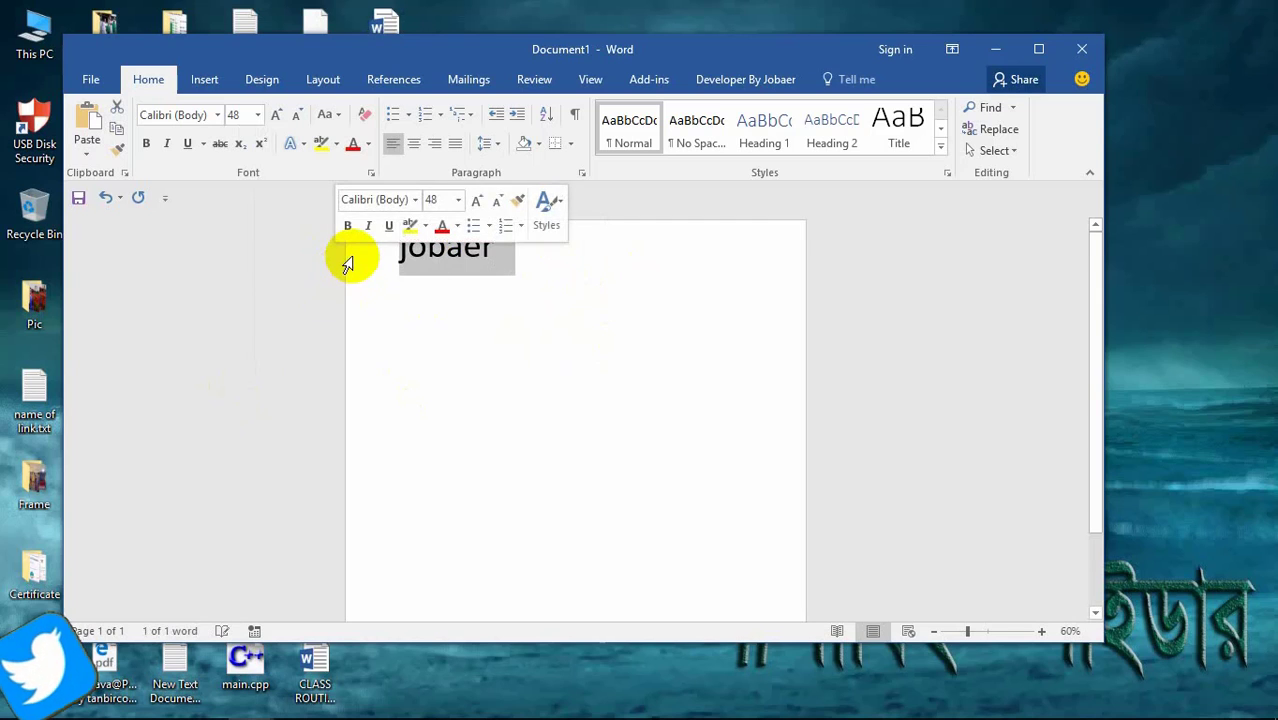
left_click(550, 270)
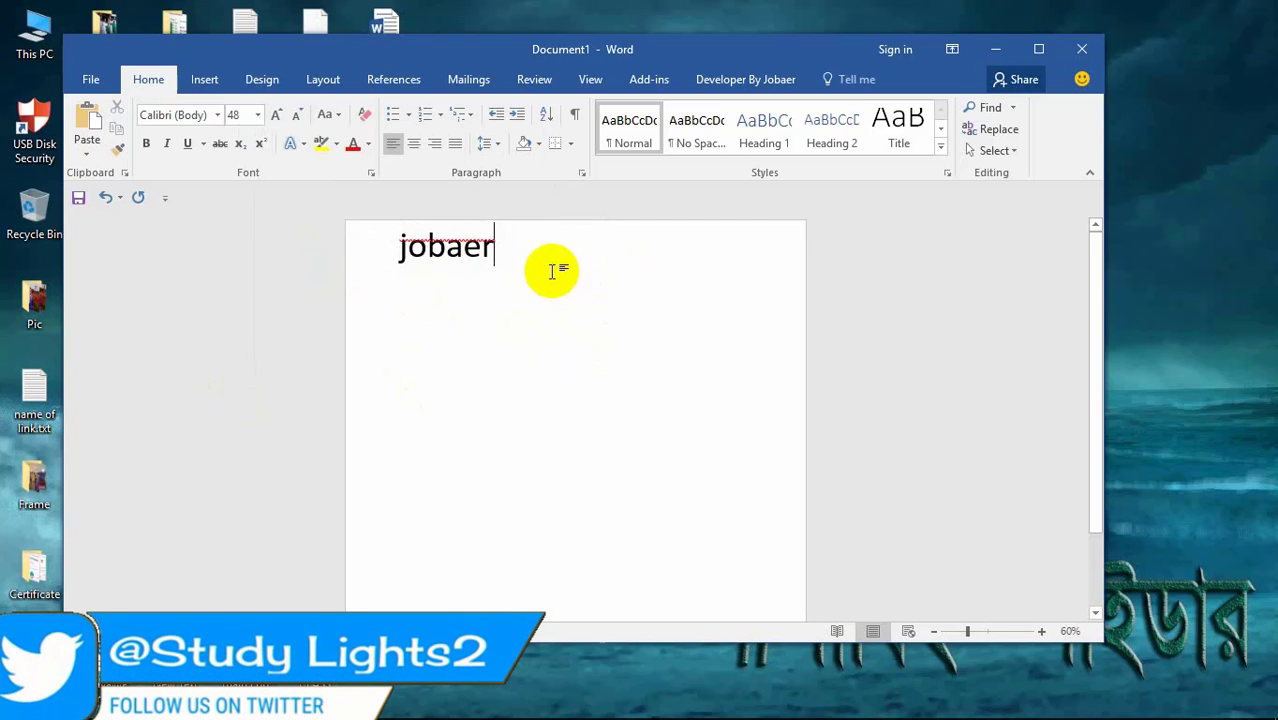
left_click_drag(551, 270, 391, 250)
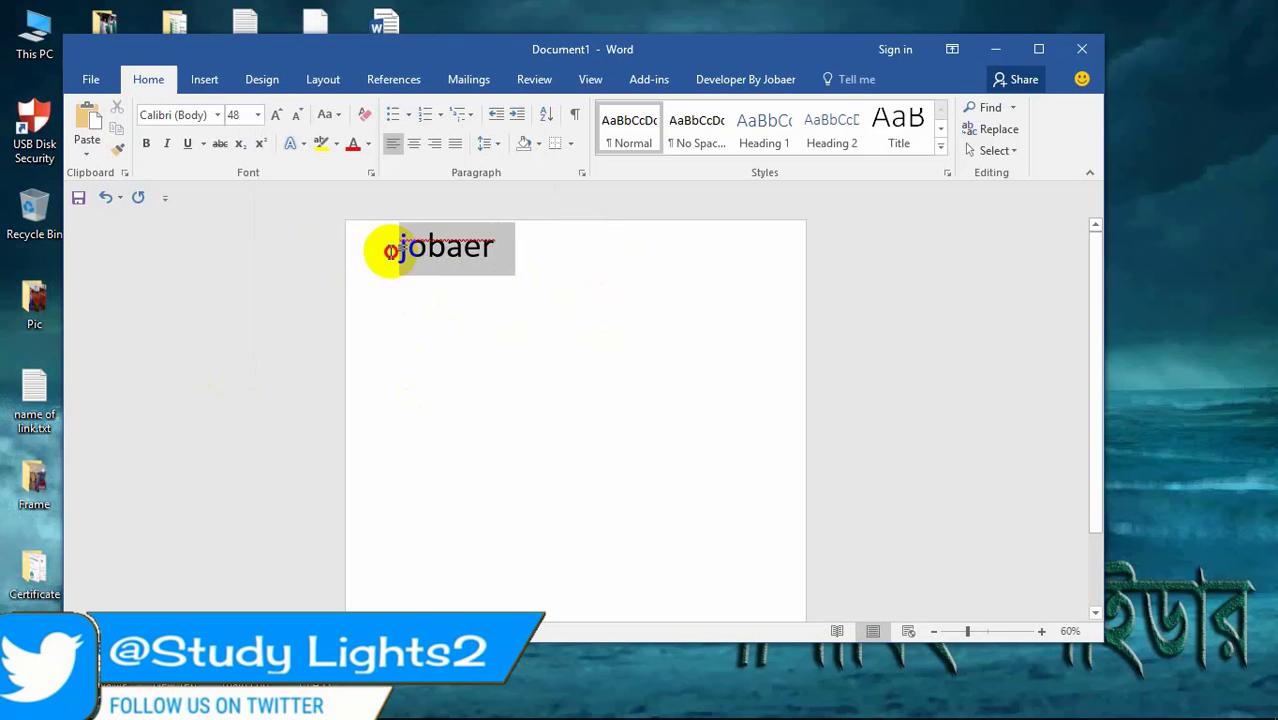
Step: Apply the Facet theme, the Custom 3 colour scheme and a different style set
left_click(258, 80)
left_click(92, 125)
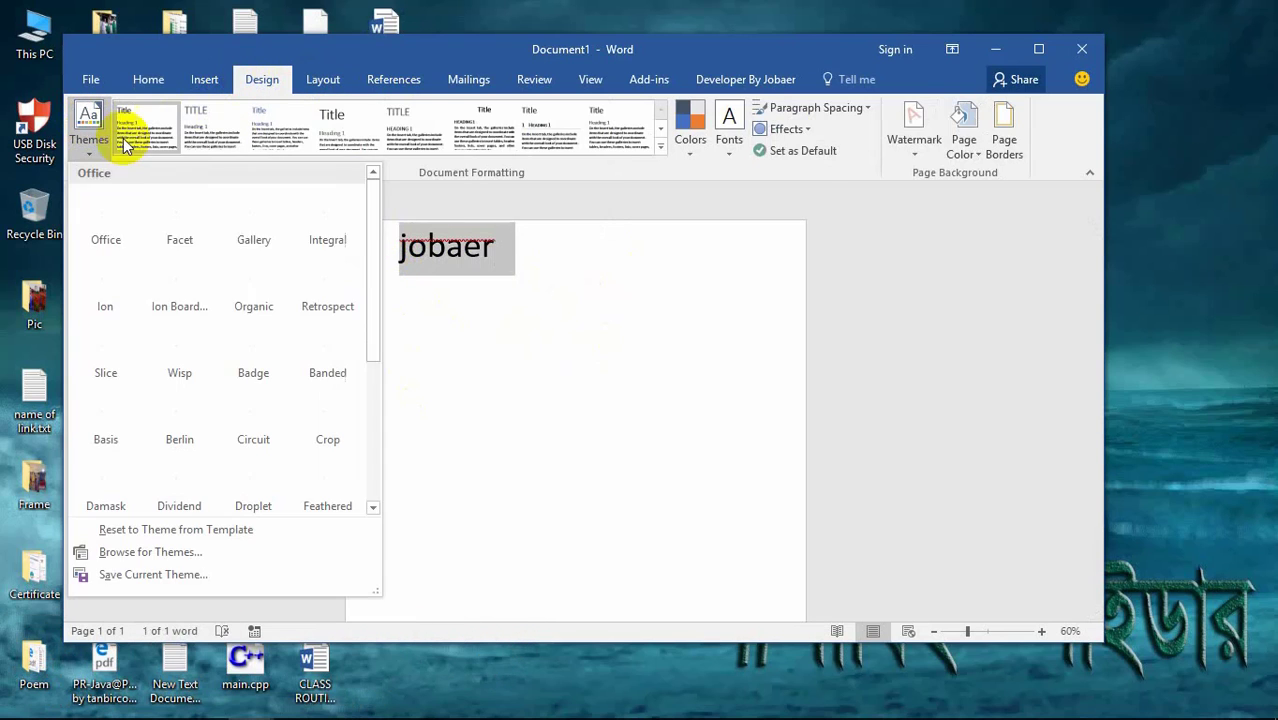
left_click(179, 215)
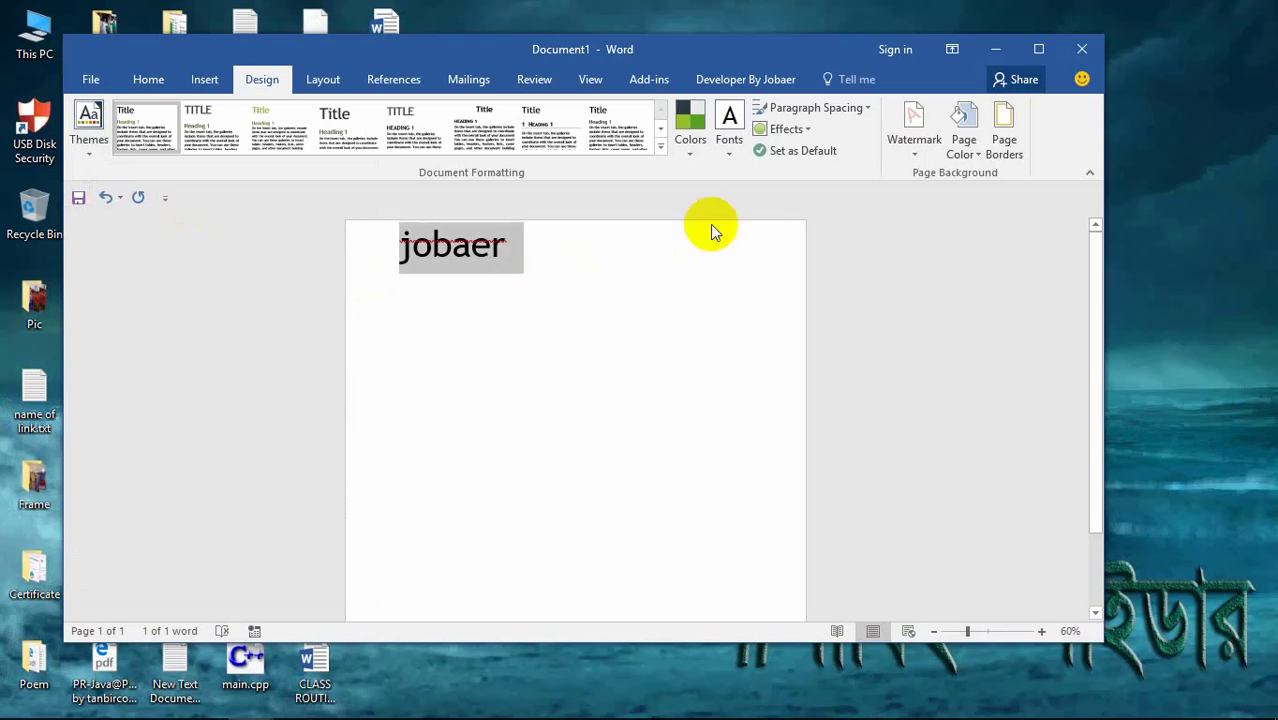
left_click(688, 128)
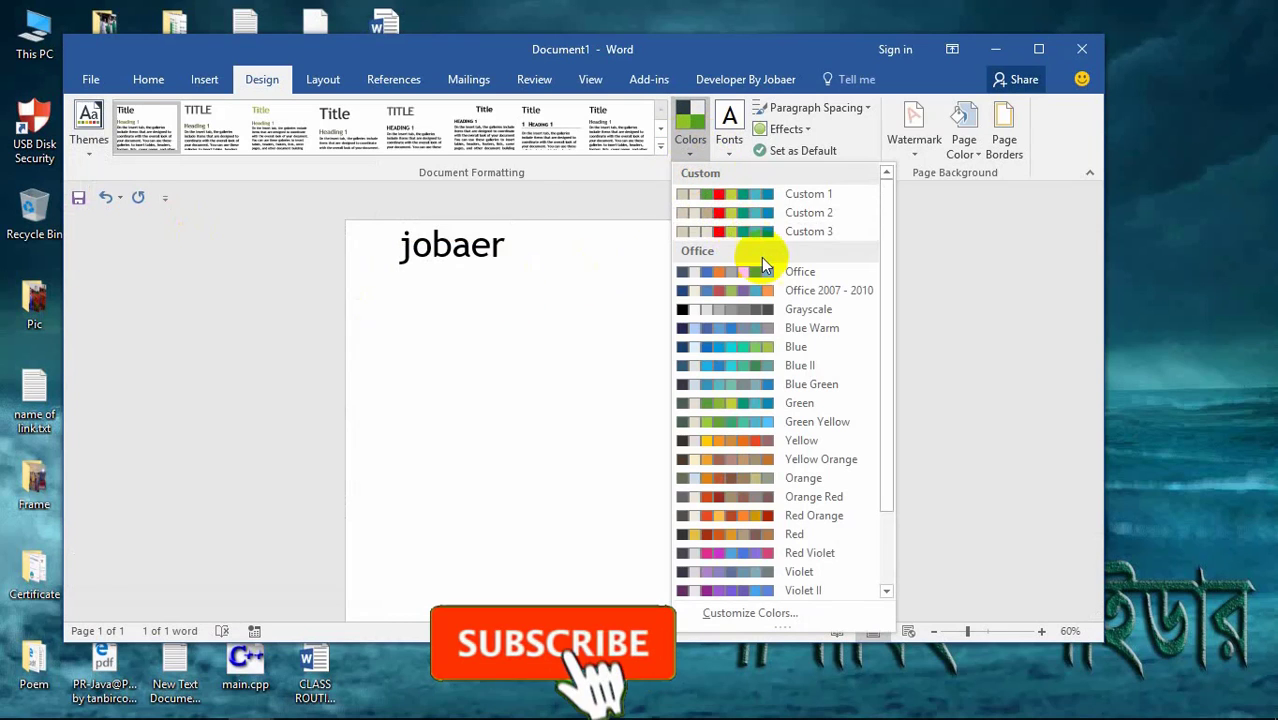
left_click(805, 232)
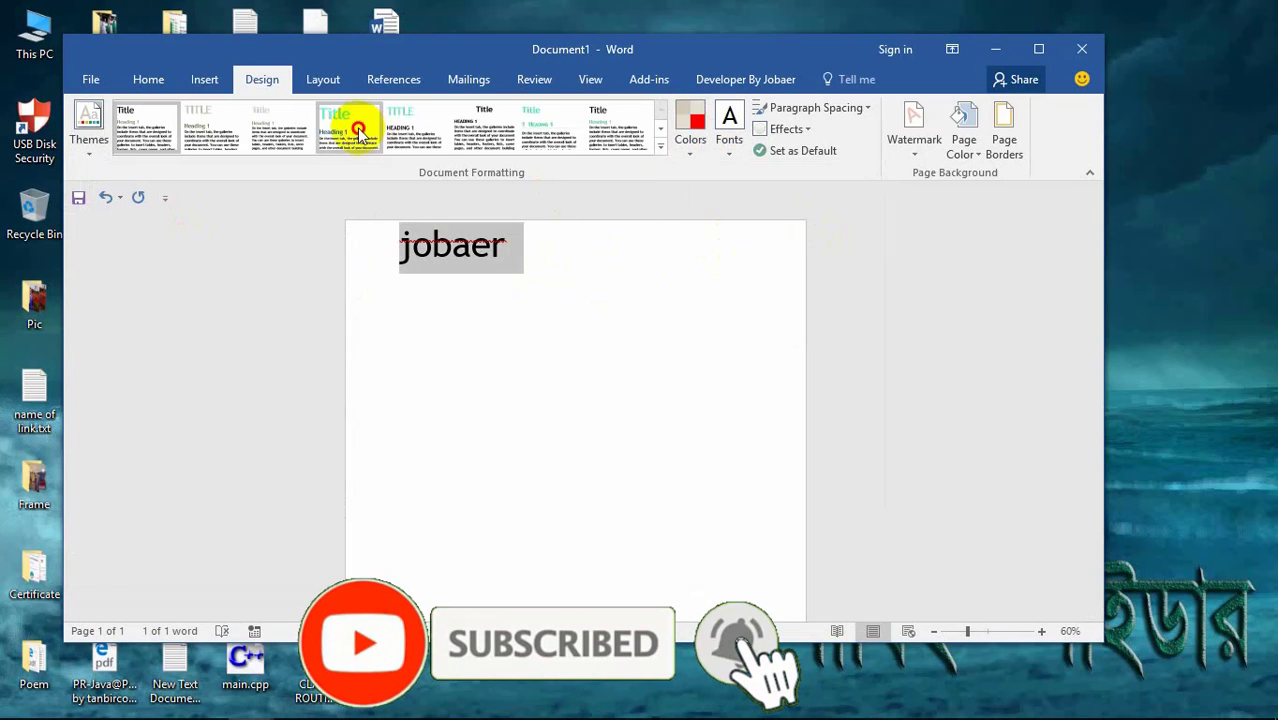
left_click(358, 131)
left_click(564, 275)
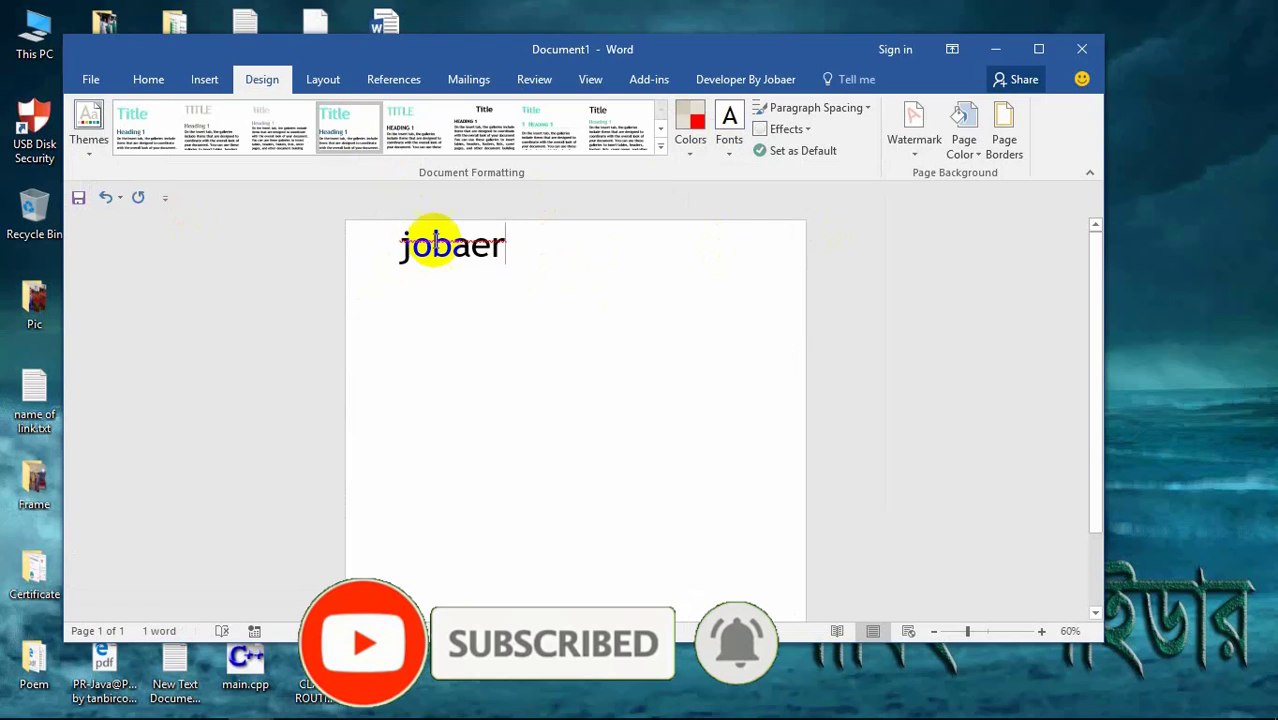
Step: Apply Arial theme fonts and try two different theme effects sets
left_click(729, 130)
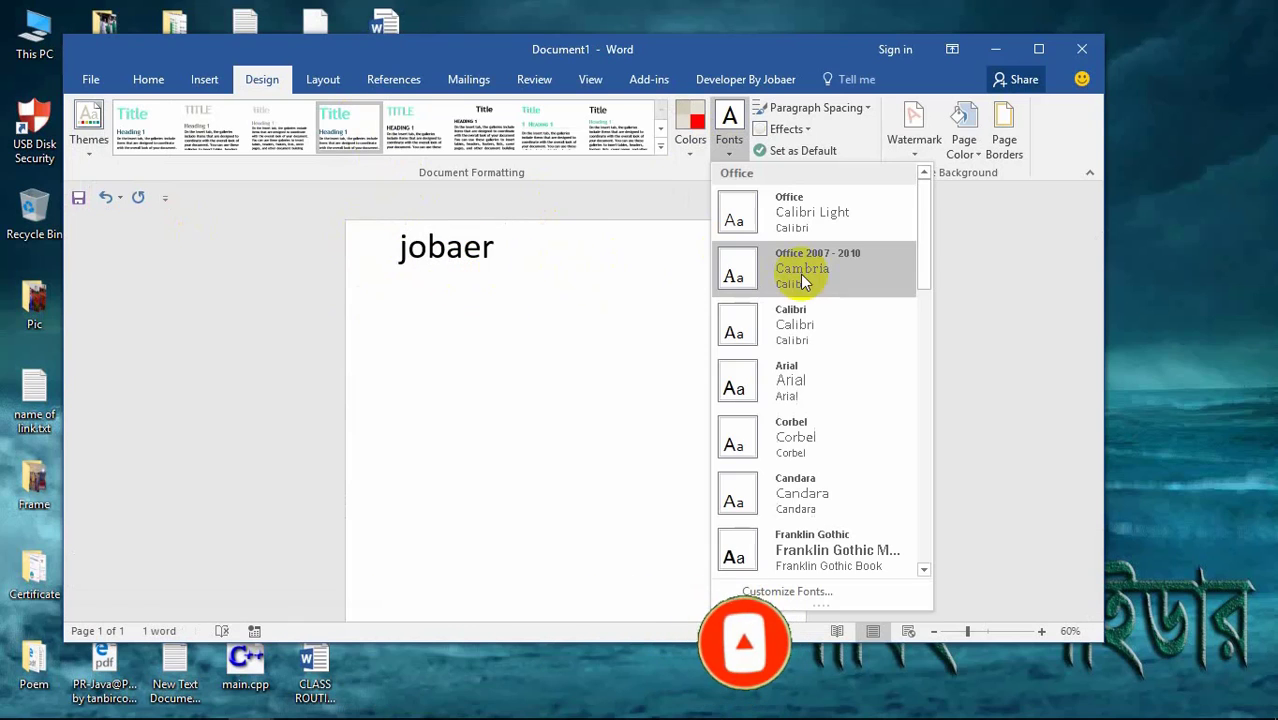
left_click(808, 378)
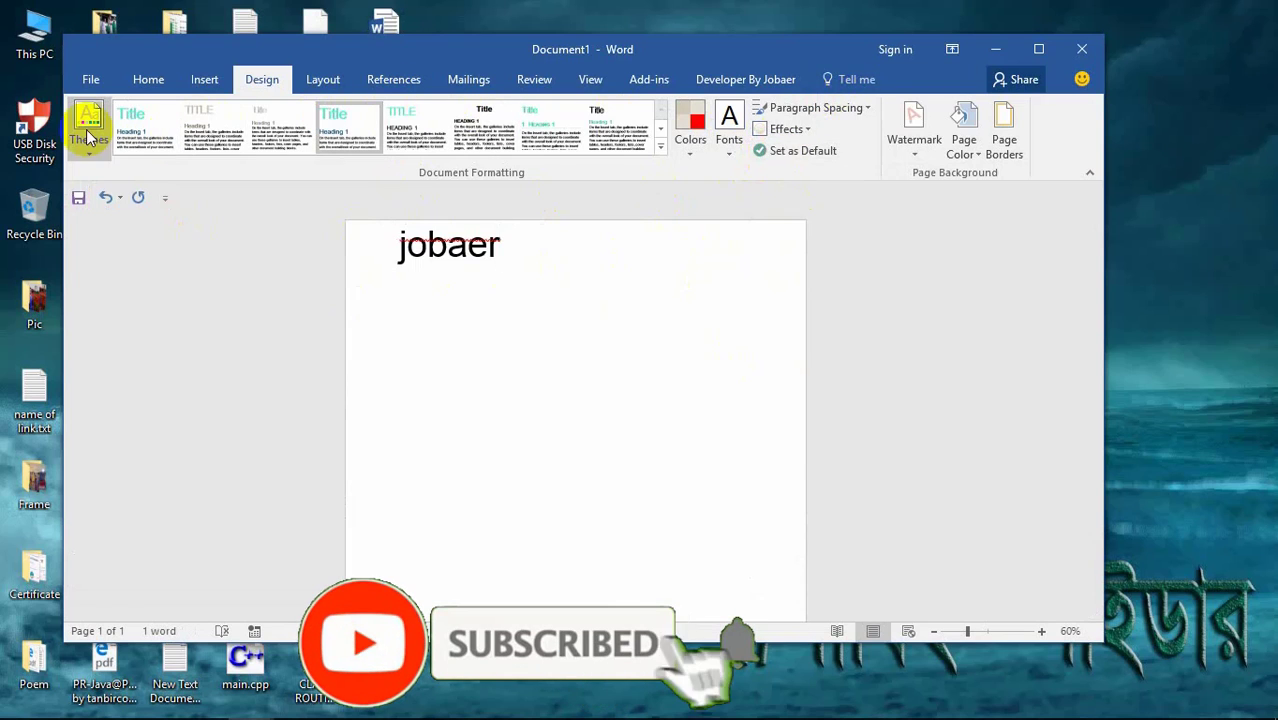
left_click(781, 130)
left_click(855, 200)
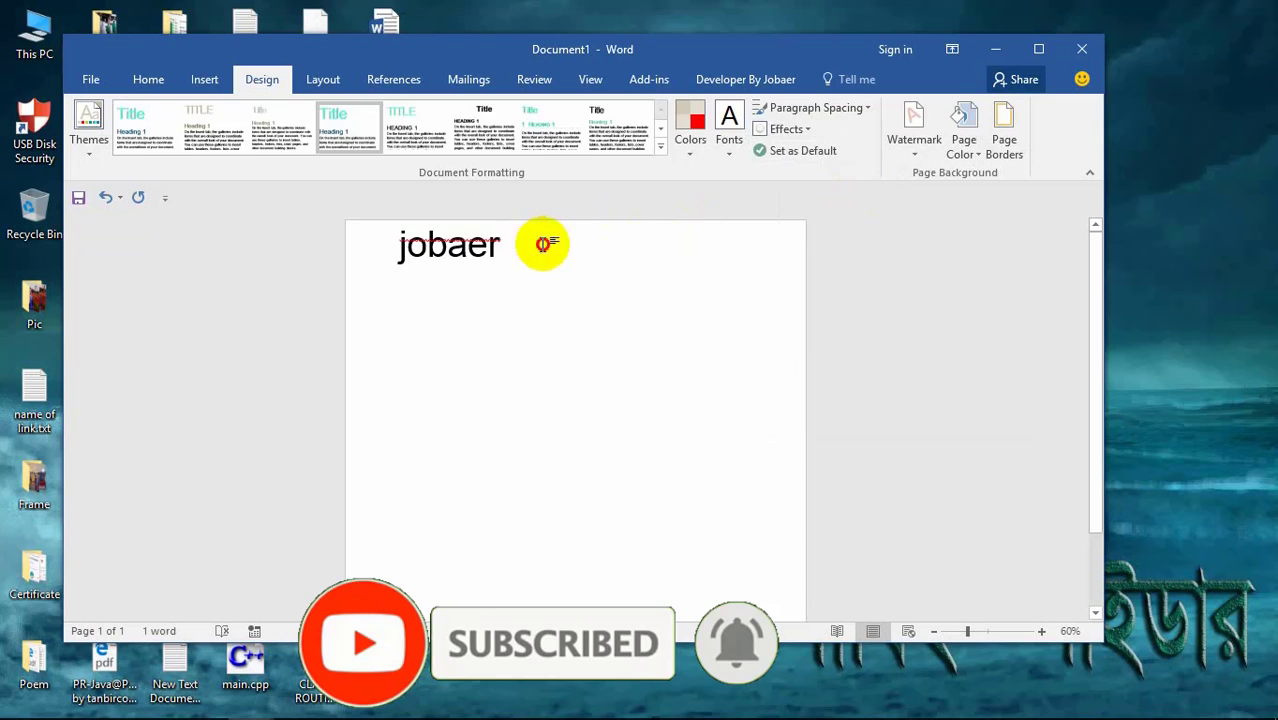
double_click(542, 242)
left_click(800, 130)
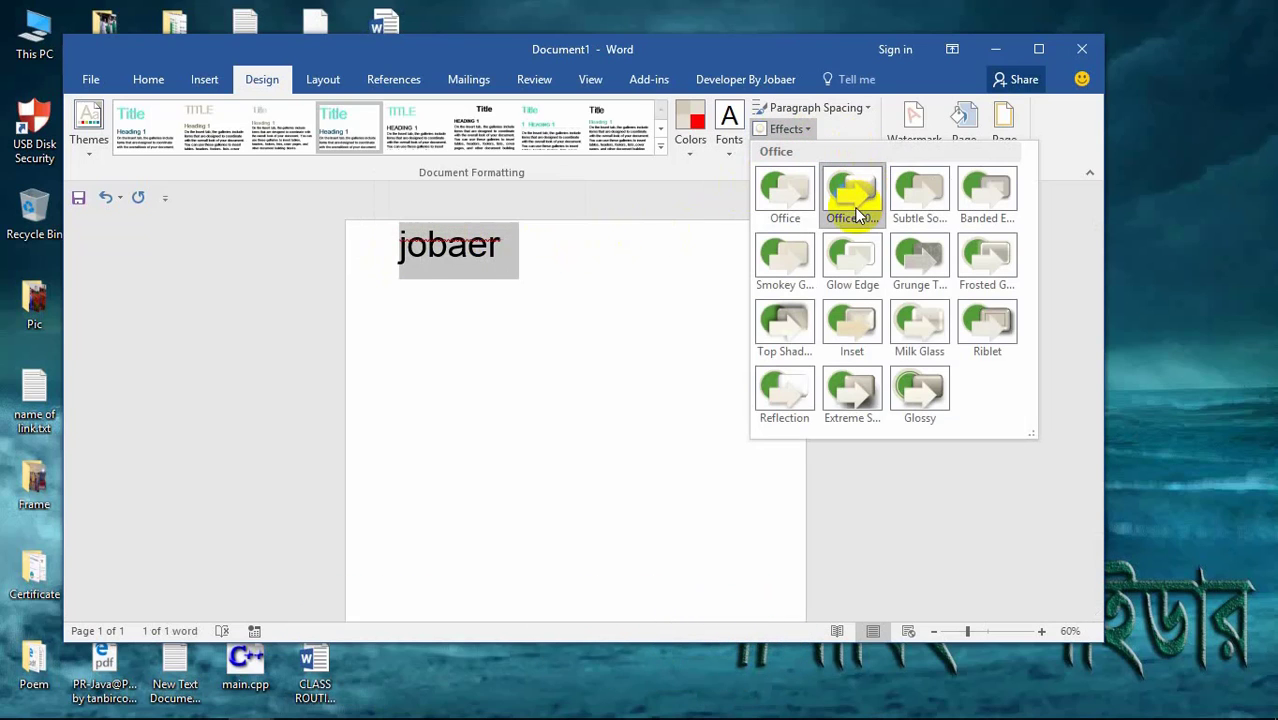
left_click(870, 388)
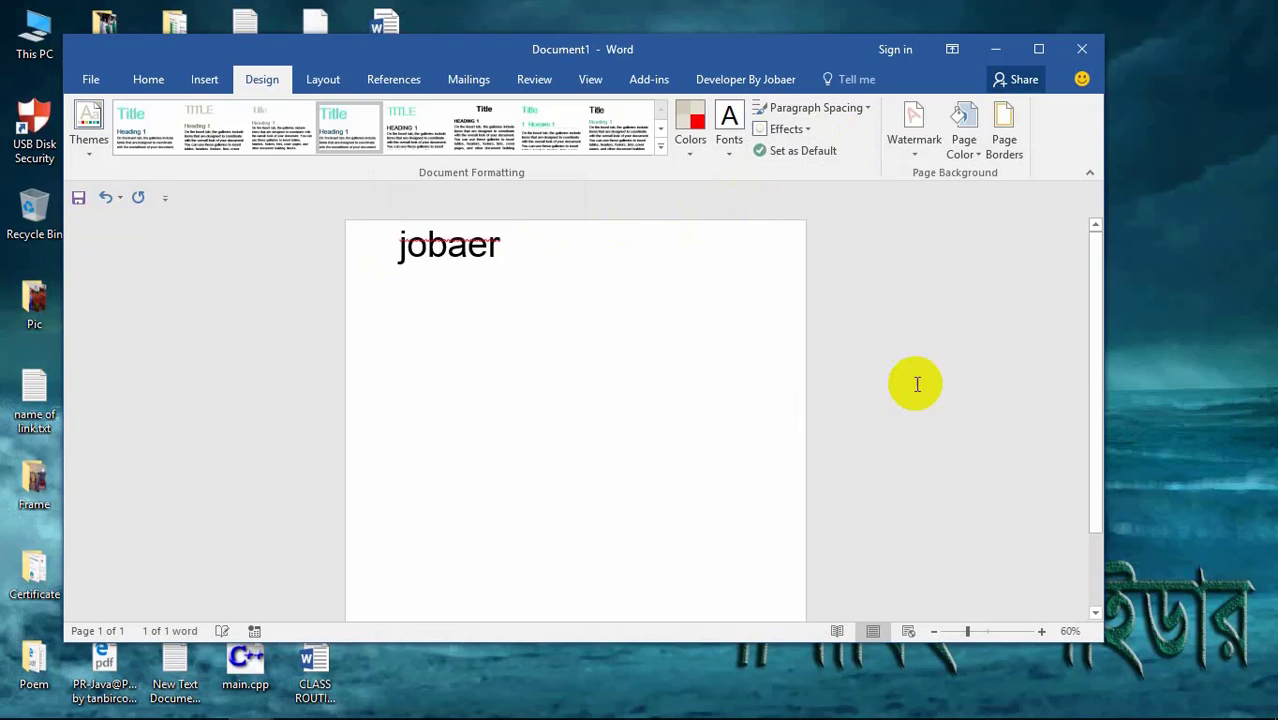
left_click(470, 250)
Step: Delete the 48 pt word to clear the page
left_click(325, 82)
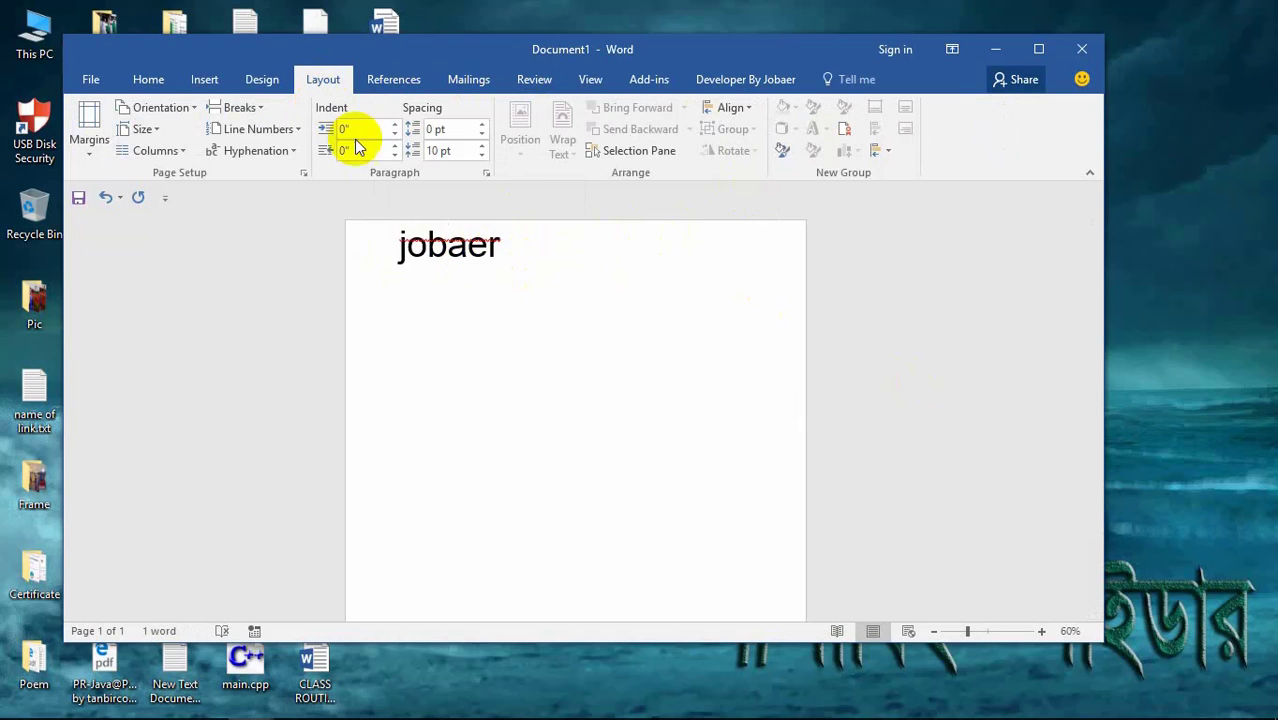
triple_click(574, 248)
key("Delete")
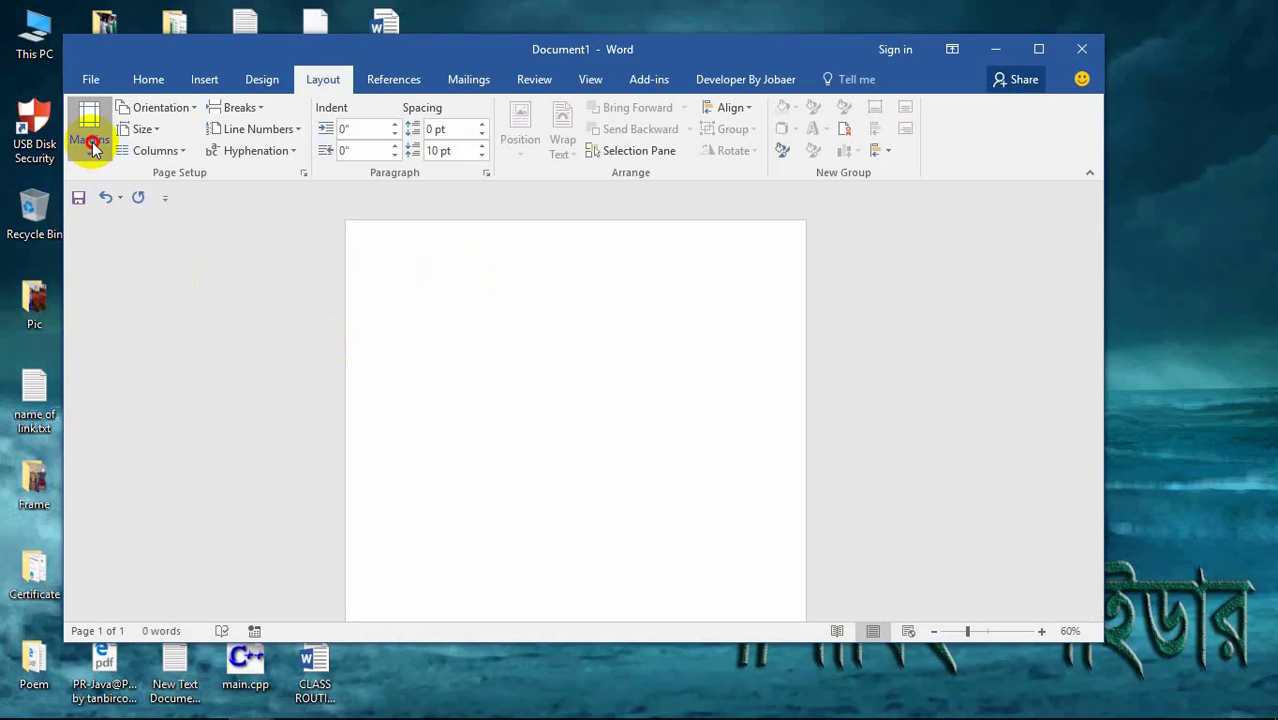
Step: Set custom page margins of 2" top and 2" left
left_click(88, 140)
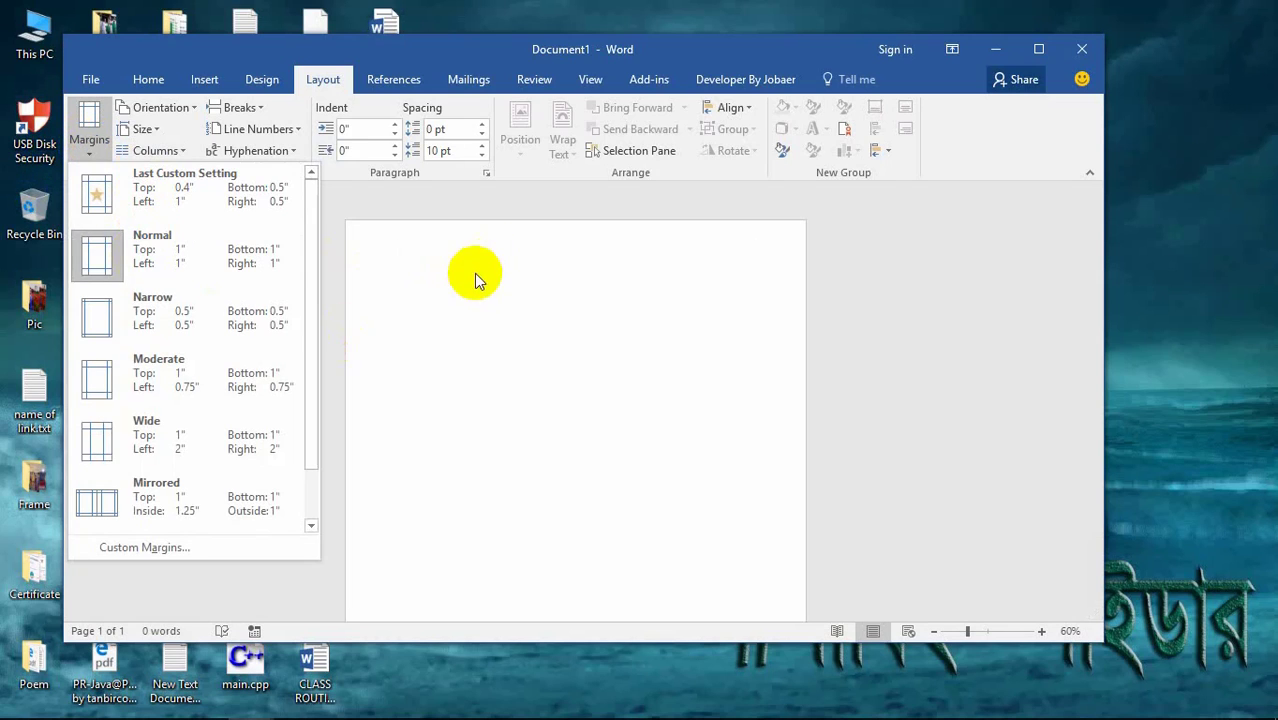
left_click(450, 296)
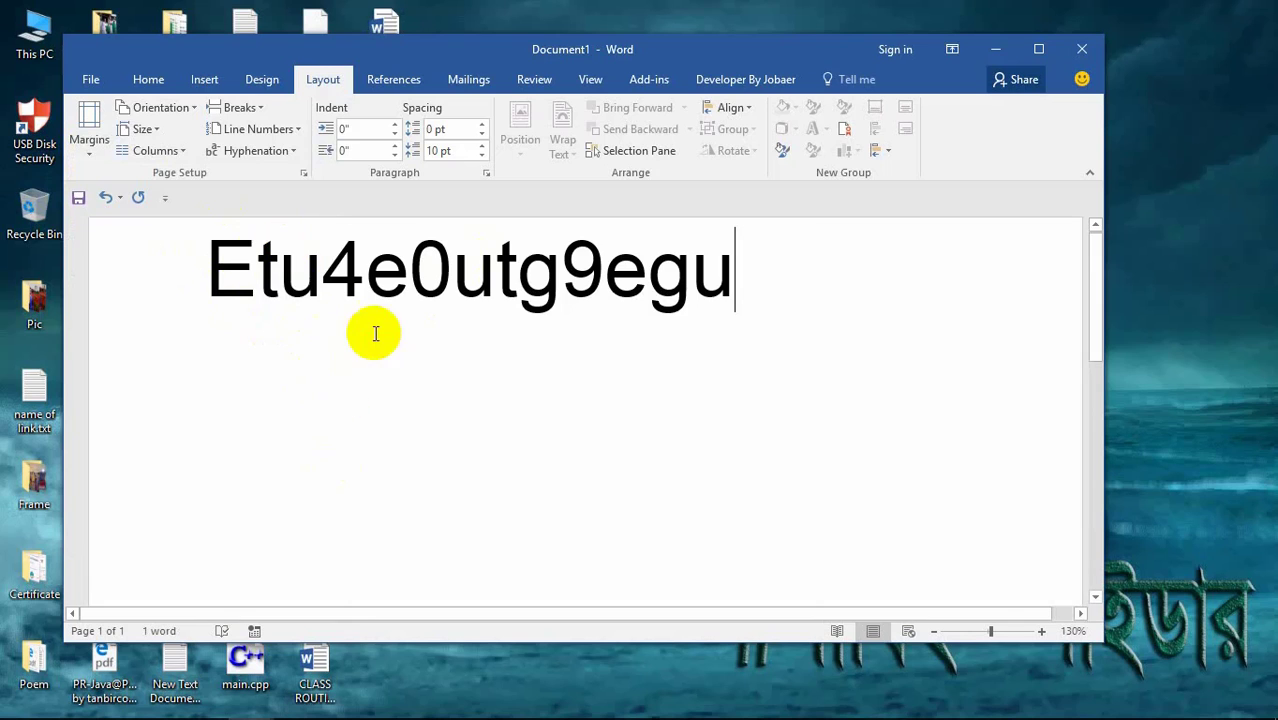
left_click(89, 133)
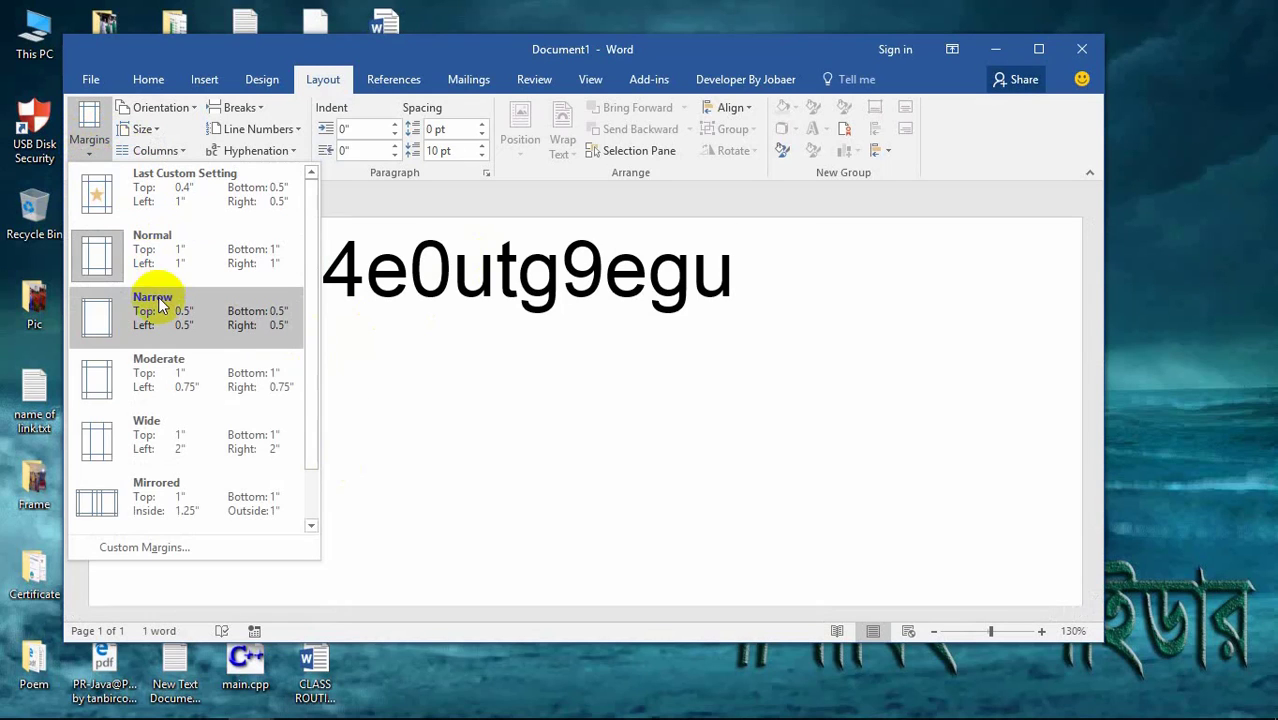
left_click(150, 548)
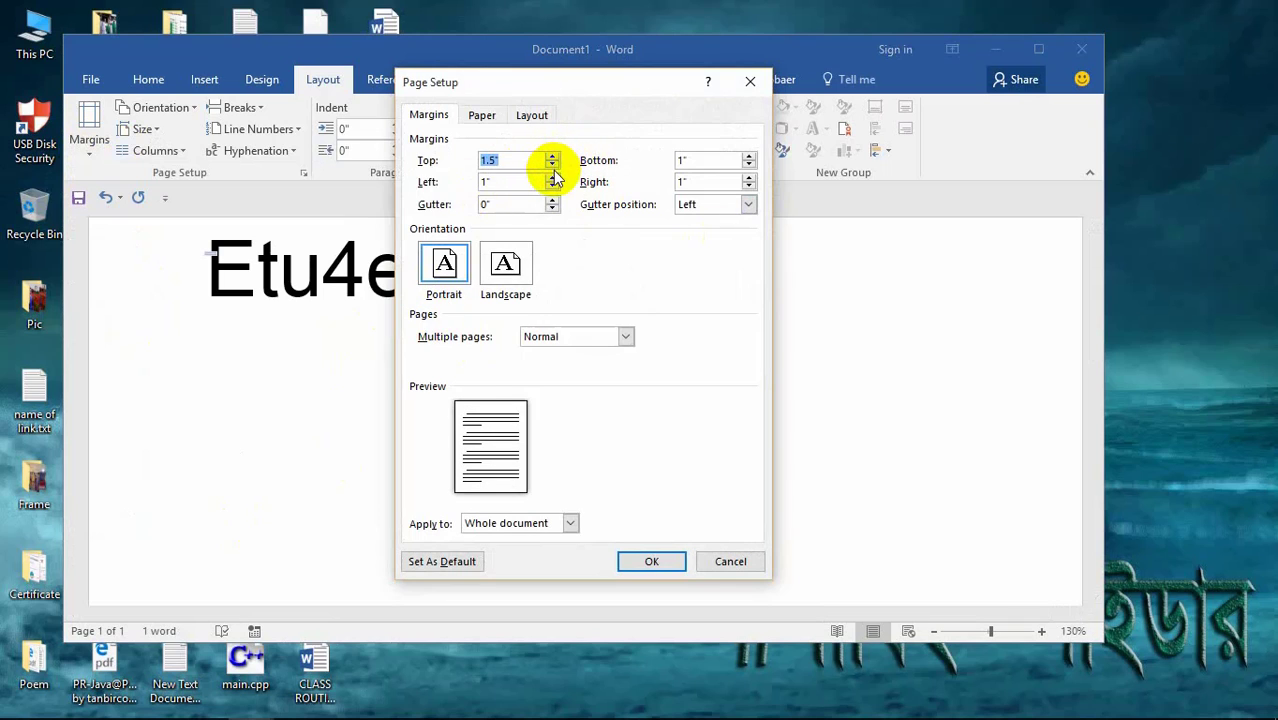
left_click(552, 157)
left_click(552, 157)
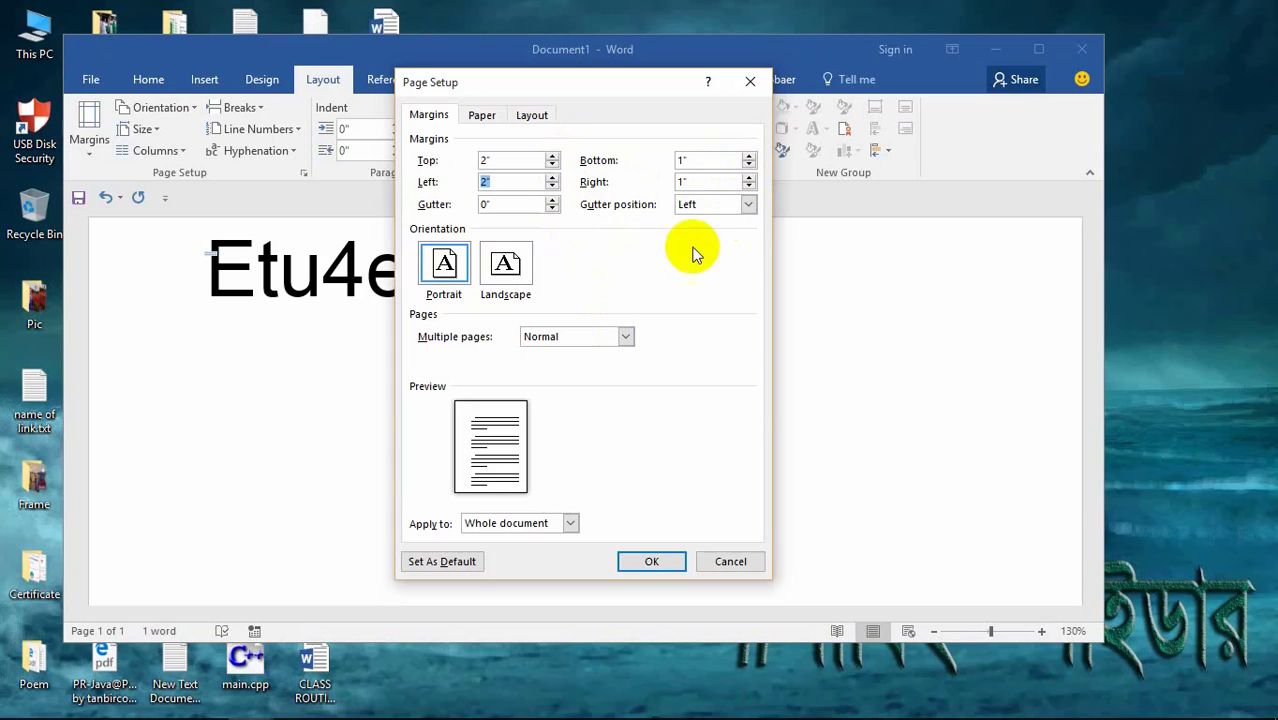
left_click(654, 561)
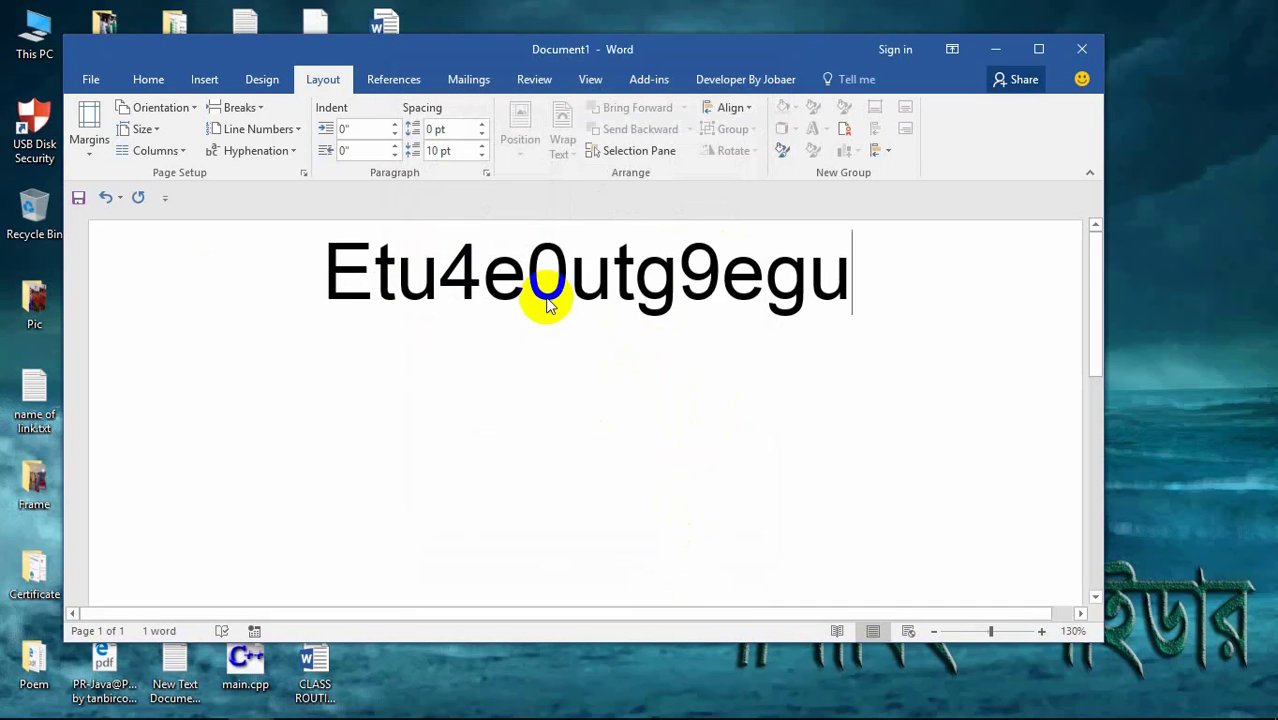
Step: Raise the top margin to 3.5" in Custom Margins
left_click(89, 128)
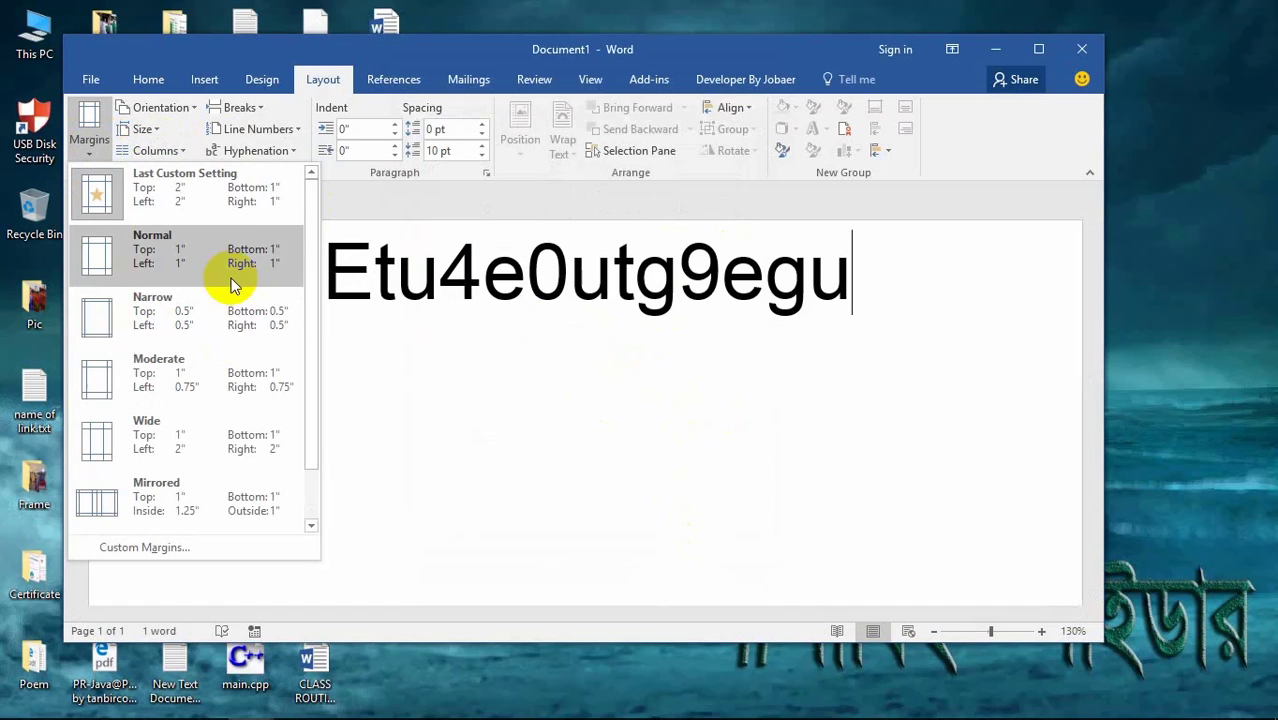
left_click(160, 545)
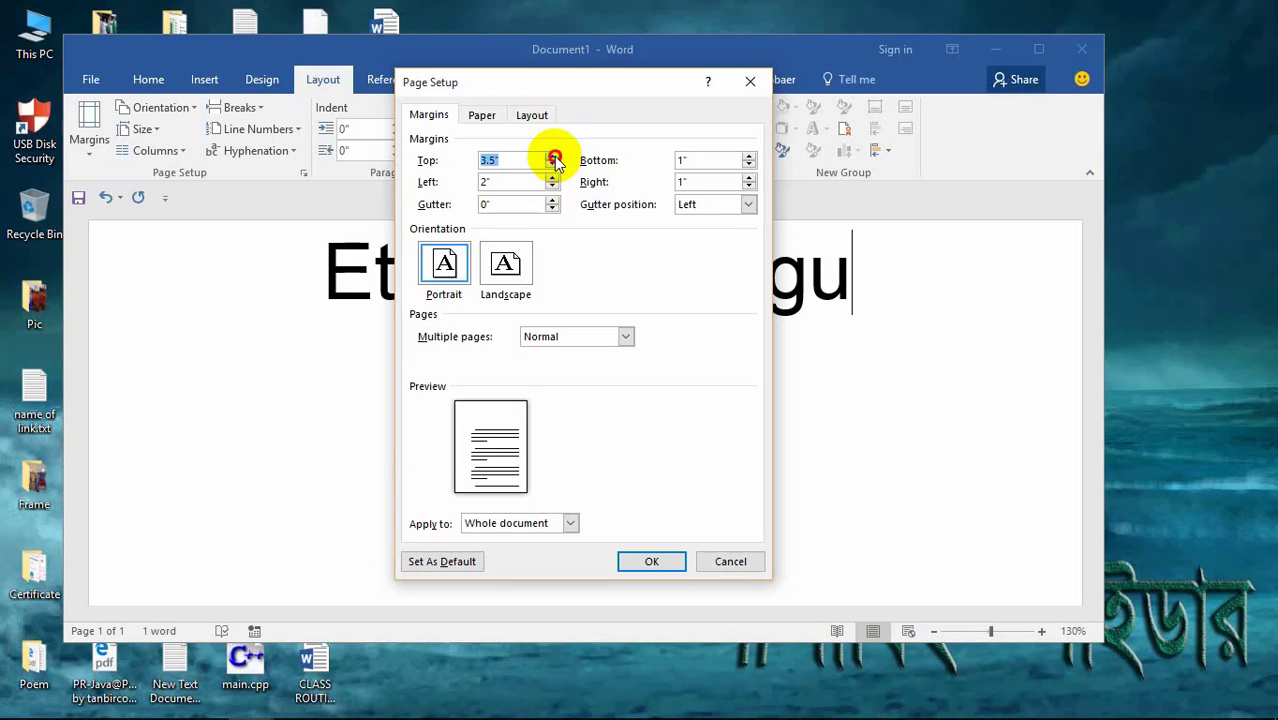
left_click(645, 562)
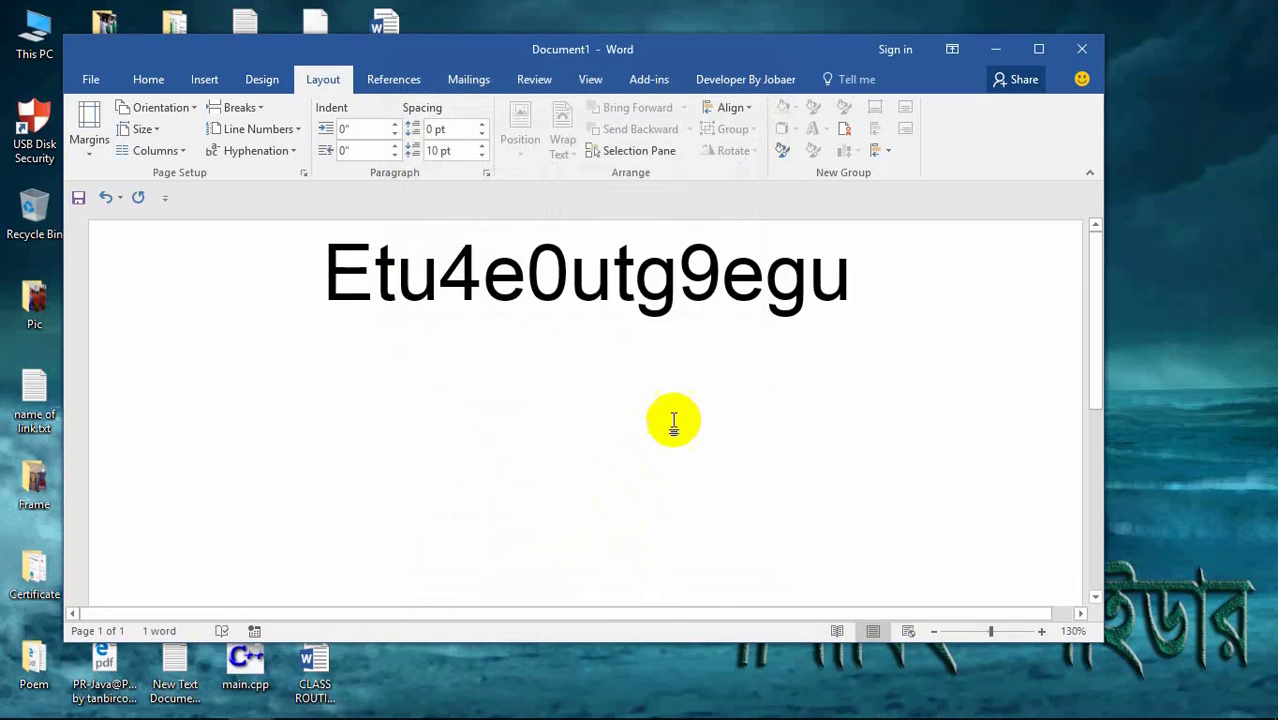
Step: Give the paragraph a 0.3" left indent and 42 pt of space before
scroll(810, 388, "down", 6)
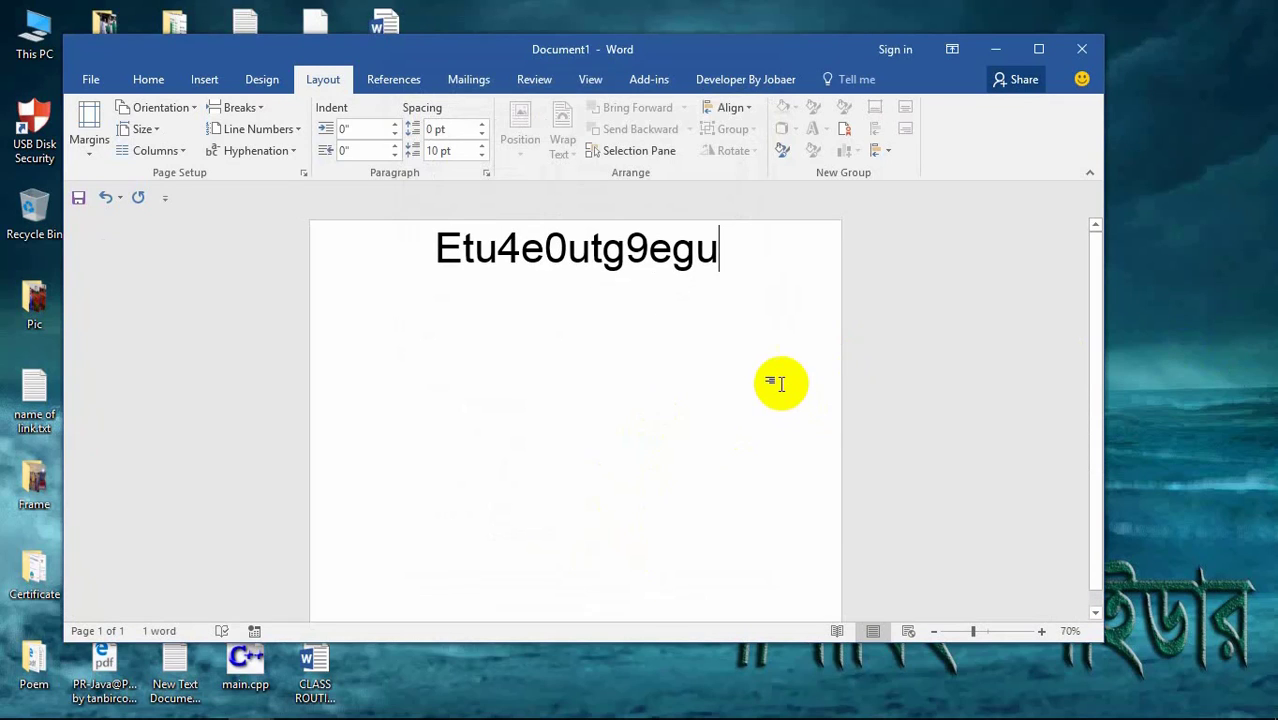
scroll(770, 368, "up", 7)
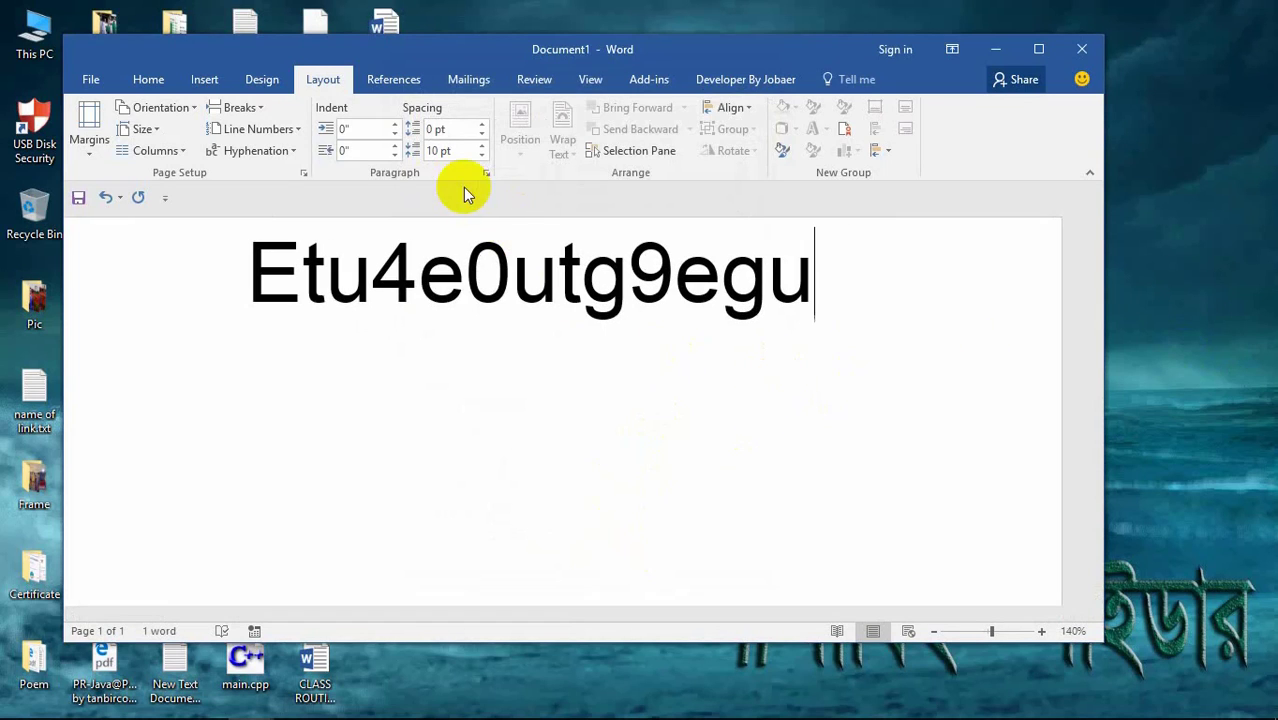
left_click(395, 126)
double_click(395, 126)
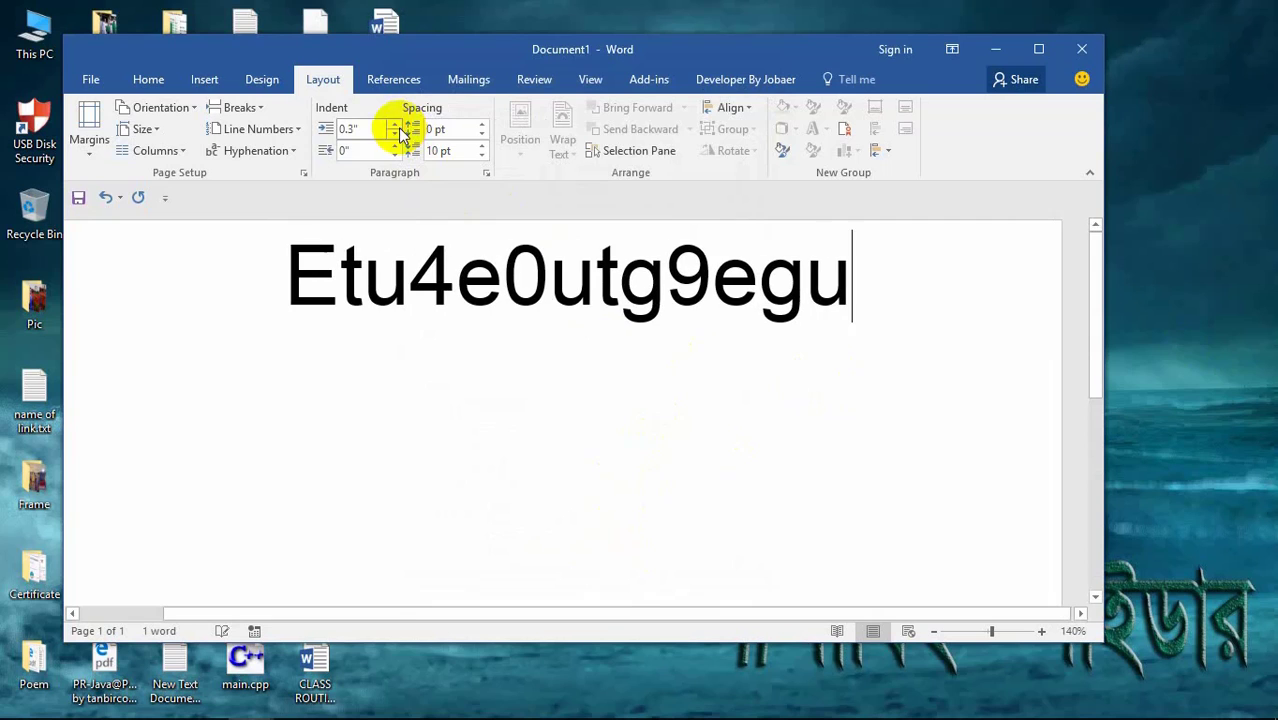
left_click(480, 127)
left_click_drag(479, 131, 478, 140)
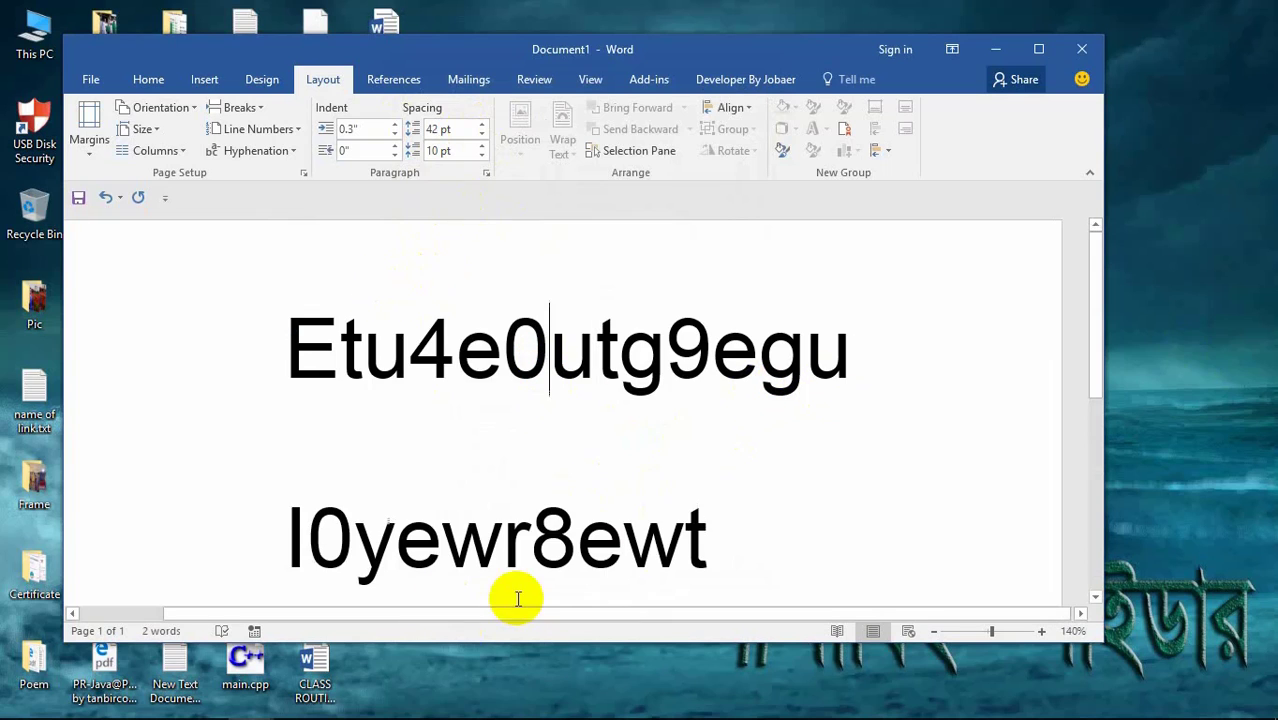
left_click(505, 535)
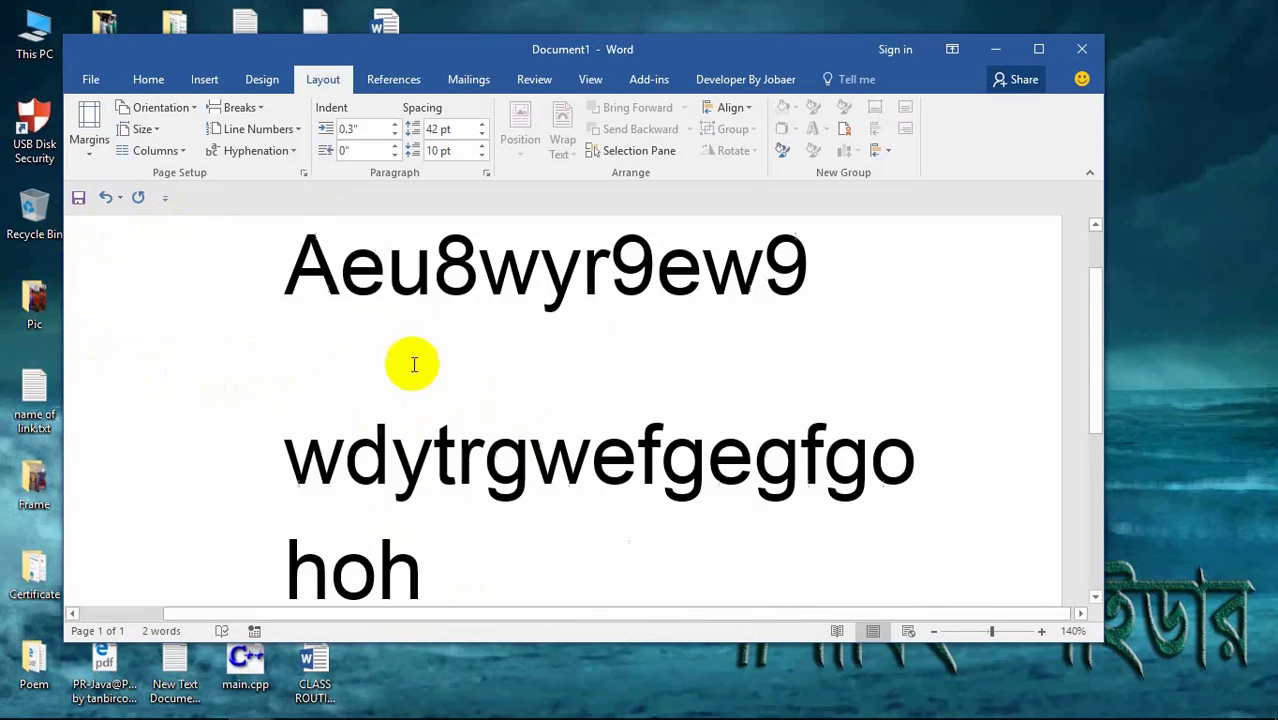
Step: Lower the first line's space before to 18 pt
left_click(655, 335)
left_click(862, 274)
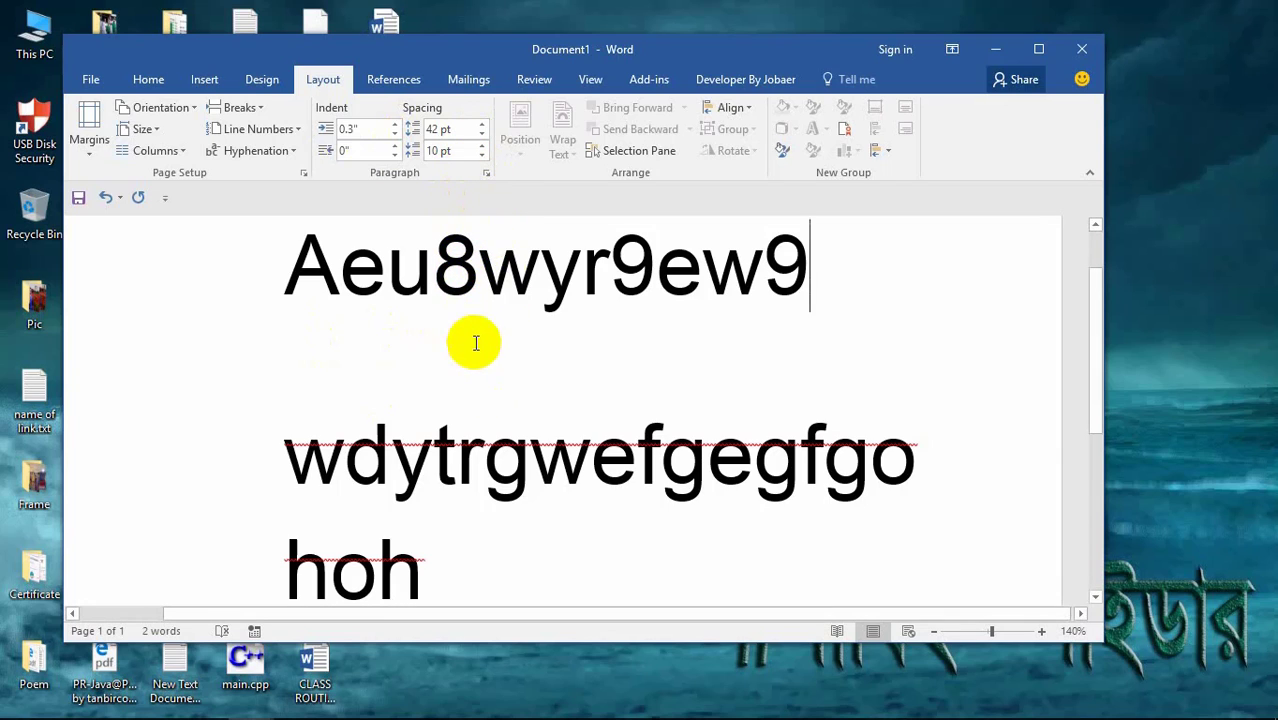
left_click(482, 135)
left_click(482, 136)
left_click(482, 137)
left_click(483, 138)
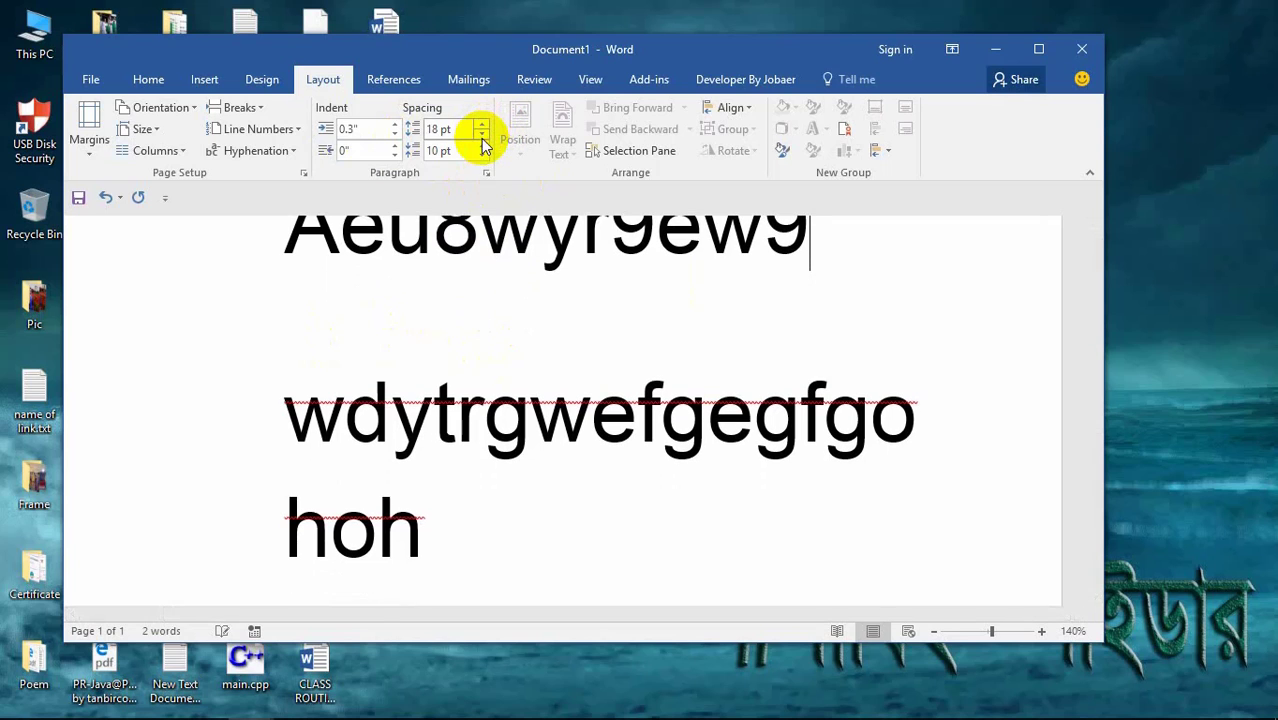
Step: Remove the space before and after the second line
left_click(375, 385)
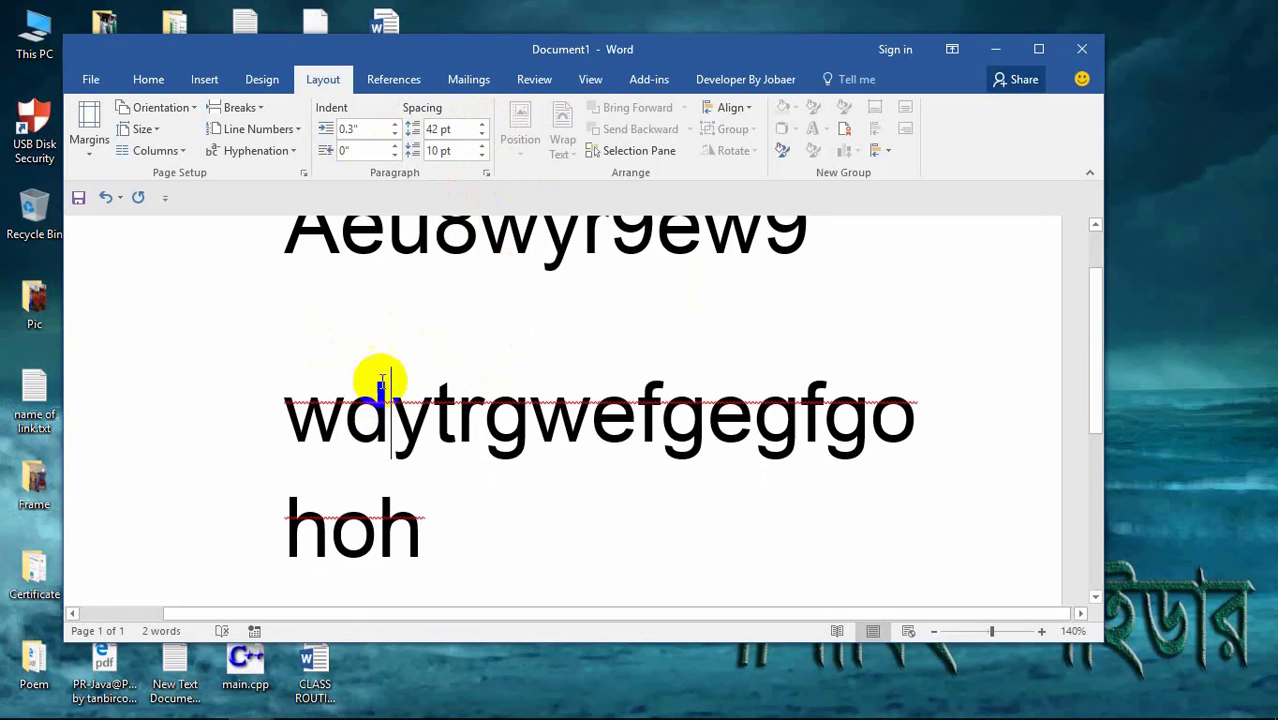
left_click(481, 137)
left_click(481, 137)
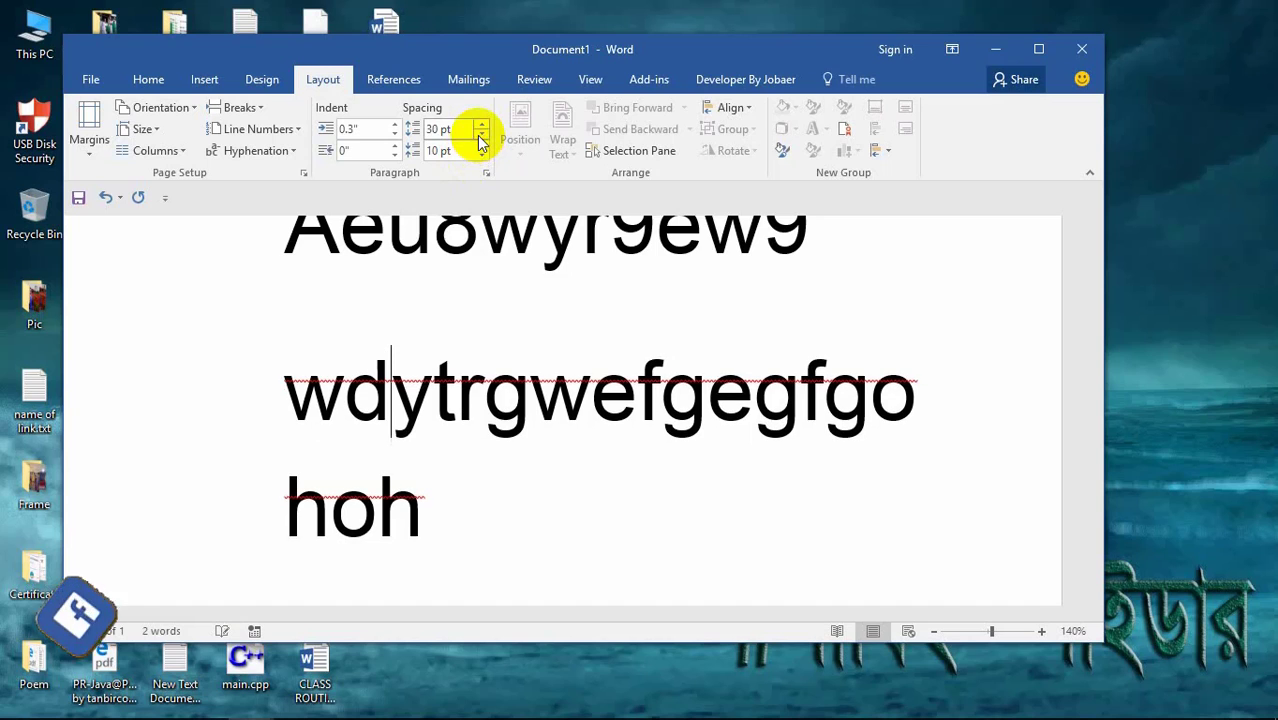
left_click(481, 137)
left_click(481, 137)
left_click(481, 137)
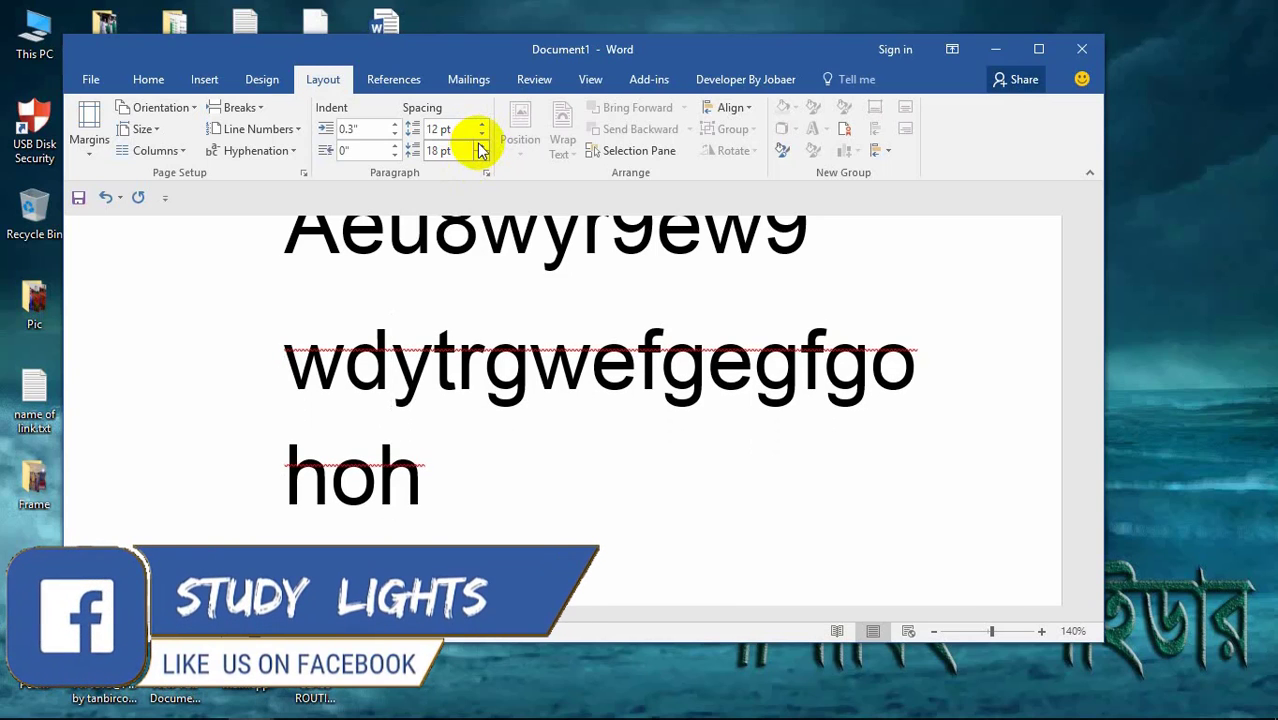
left_click(483, 136)
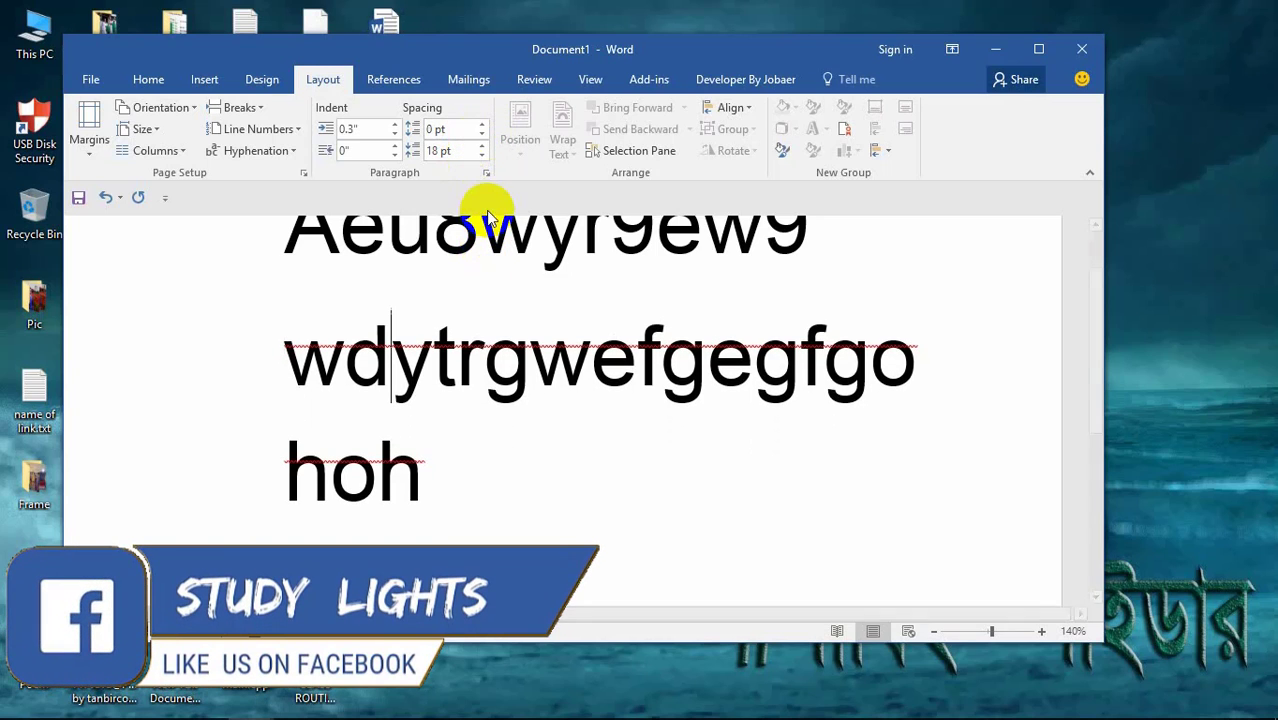
left_click(481, 155)
left_click(481, 155)
left_click(481, 155)
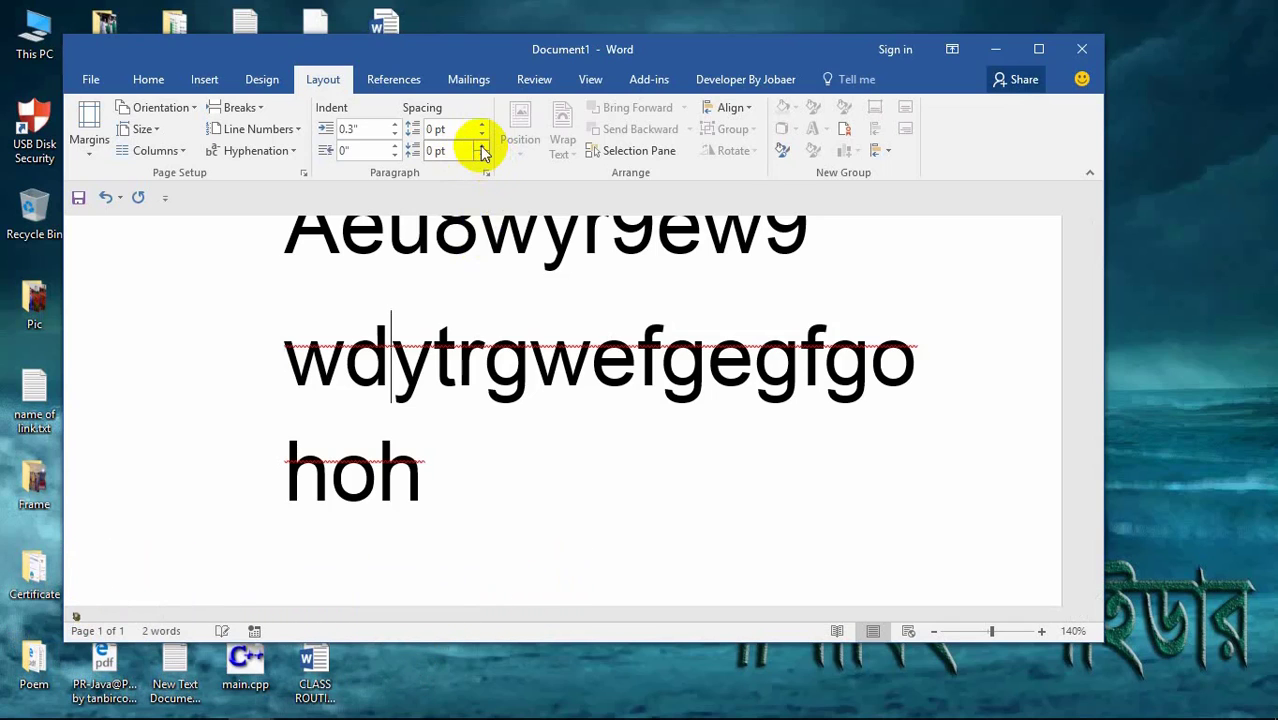
scroll(507, 255, "up", 1)
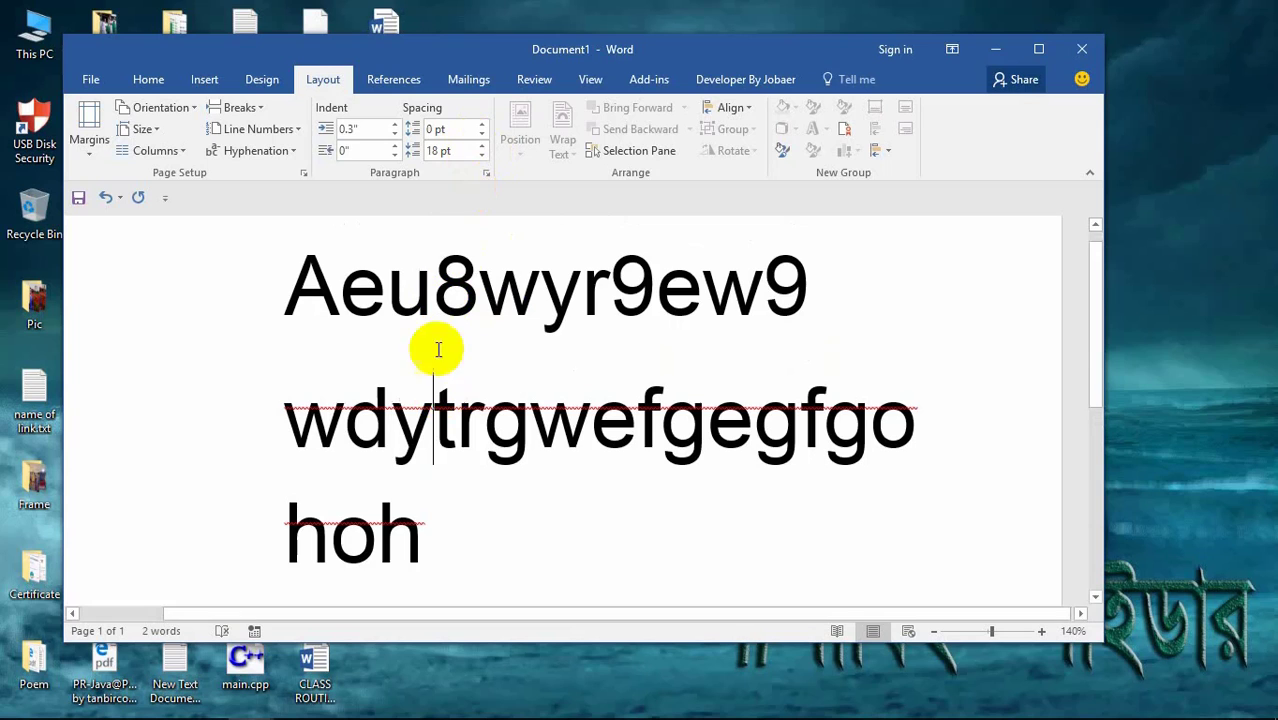
Step: Give the first line 54 pt space before and a 1.8" left indent
left_click(478, 280)
left_click(481, 124)
left_click(481, 124)
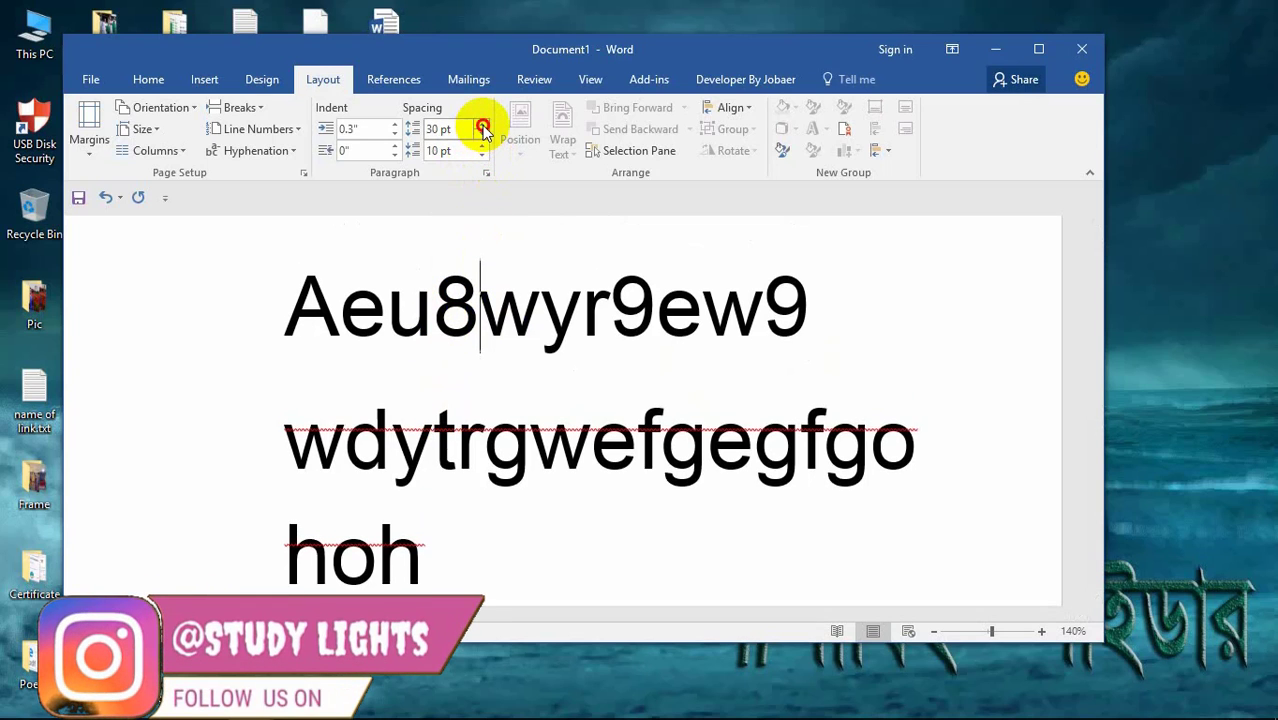
left_click(481, 124)
left_click(481, 124)
left_click(481, 124)
left_click(481, 124)
left_click(397, 127)
left_click(397, 125)
left_click(397, 125)
left_click(397, 125)
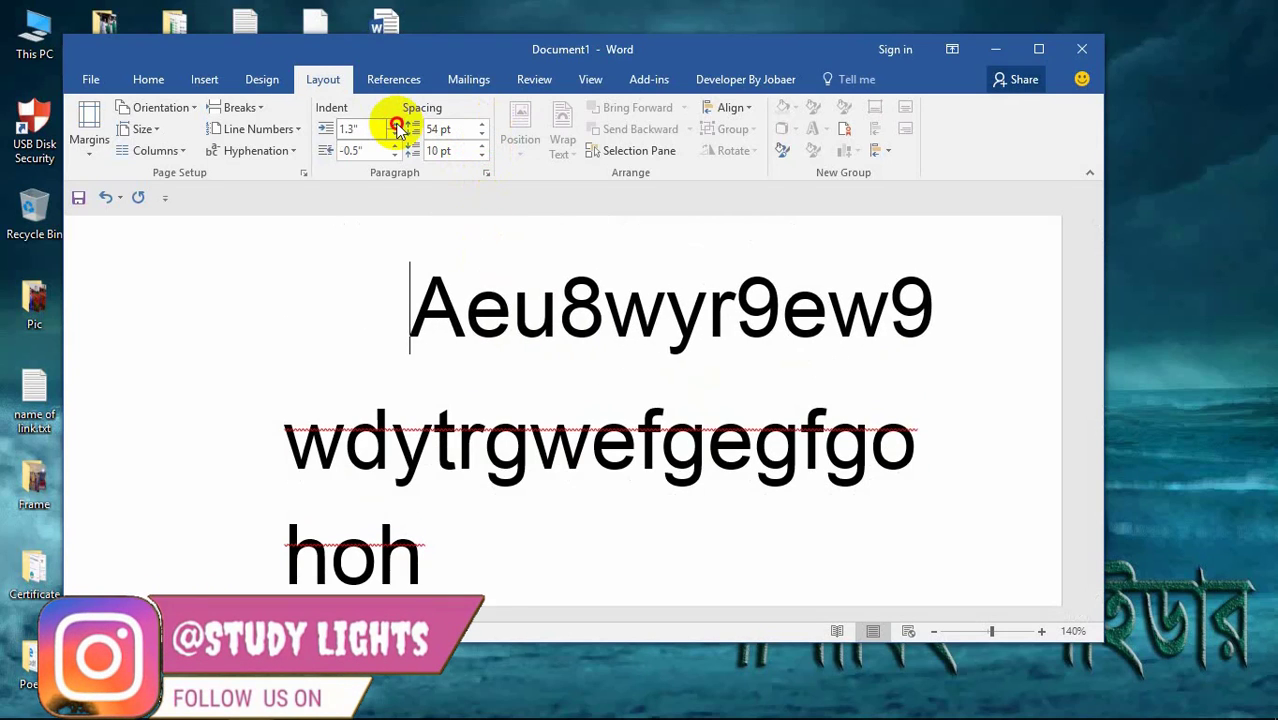
left_click(397, 125)
left_click(397, 125)
left_click(397, 125)
left_click(397, 125)
left_click(397, 125)
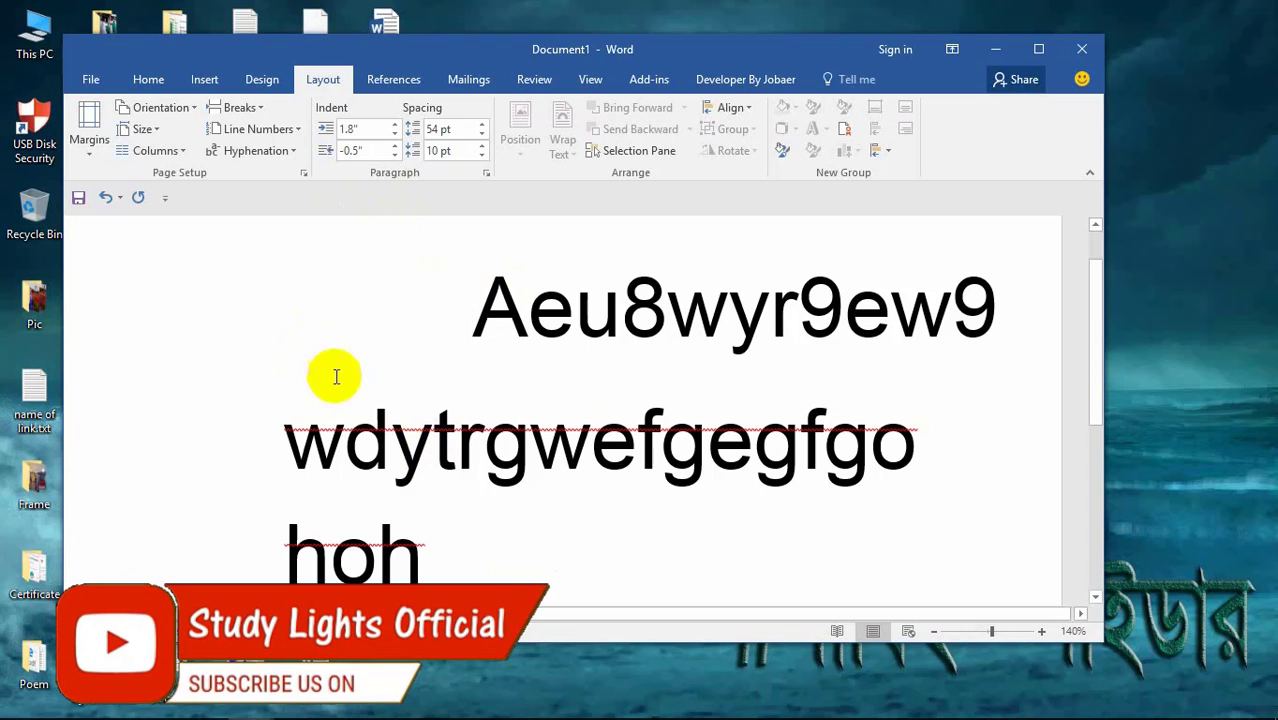
Step: Replace the text with 'ufehg' and switch the page to landscape
left_click_drag(454, 562, 320, 268)
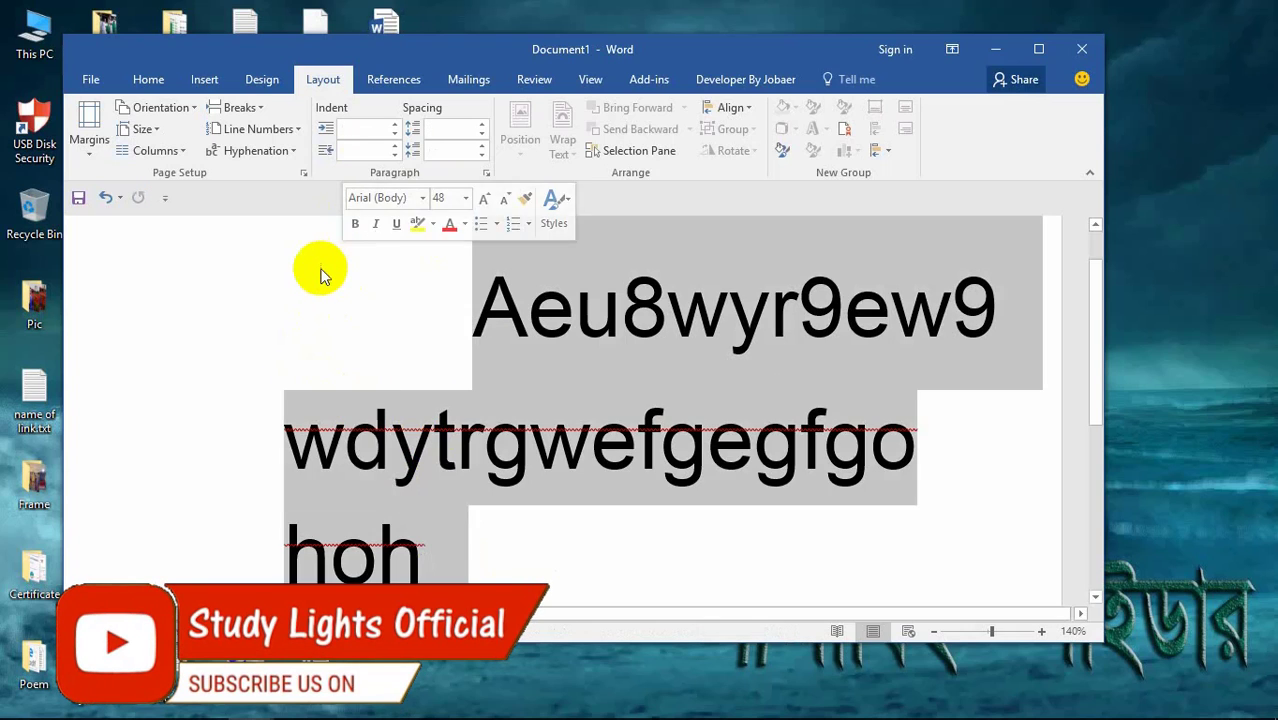
key("Delete")
type("ufehg")
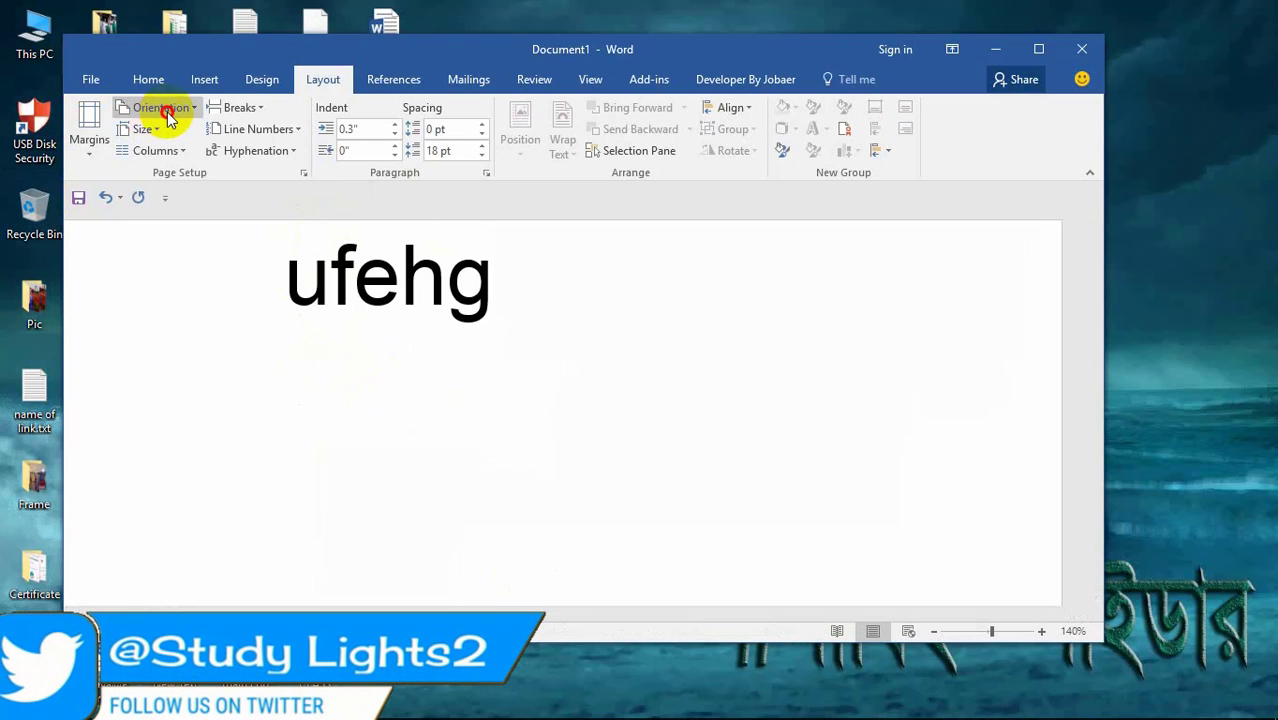
left_click(168, 110)
left_click(171, 177)
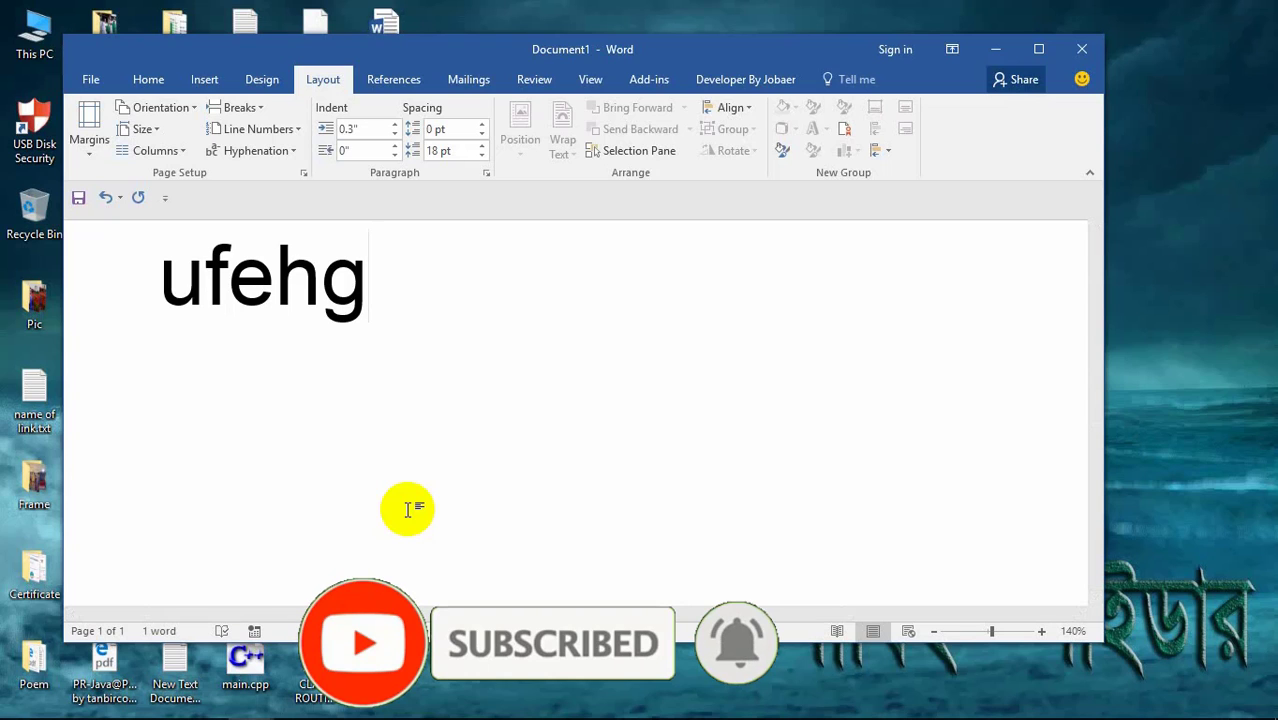
Step: Replace 'ufehg' with 'sf' and set the paper size to A4
left_click_drag(450, 340, 186, 325)
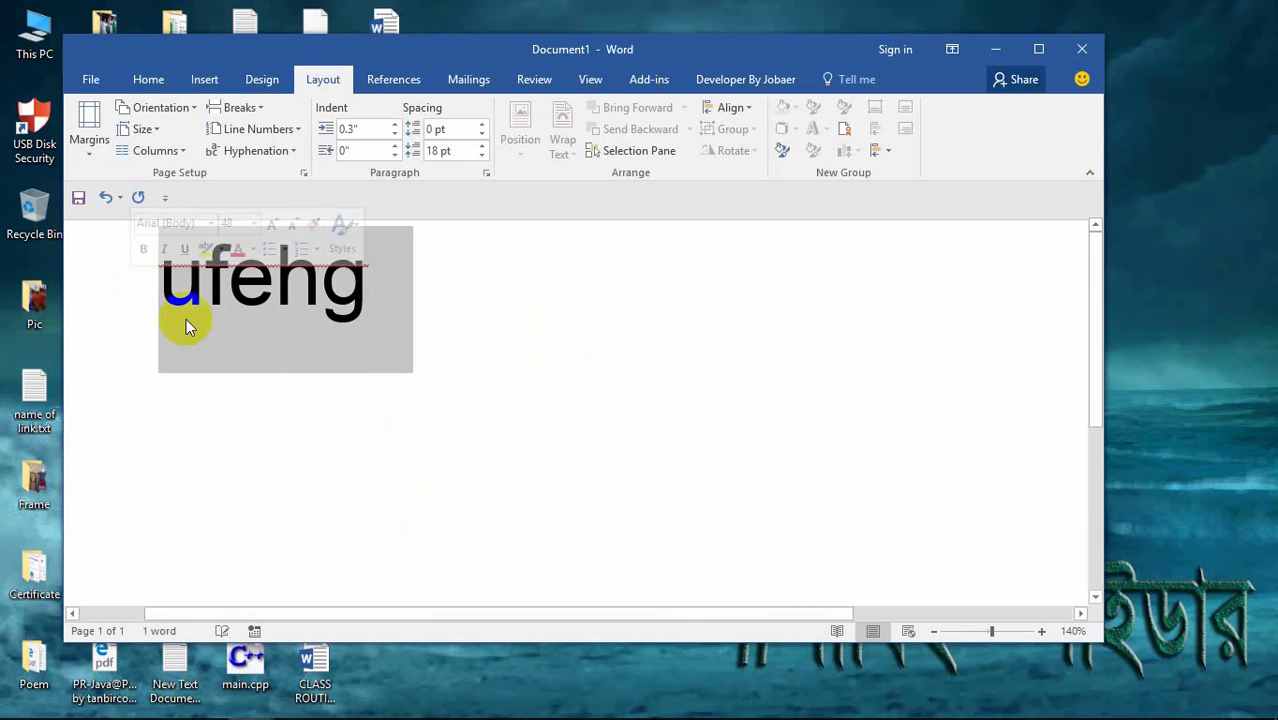
key("Delete")
type("sfe")
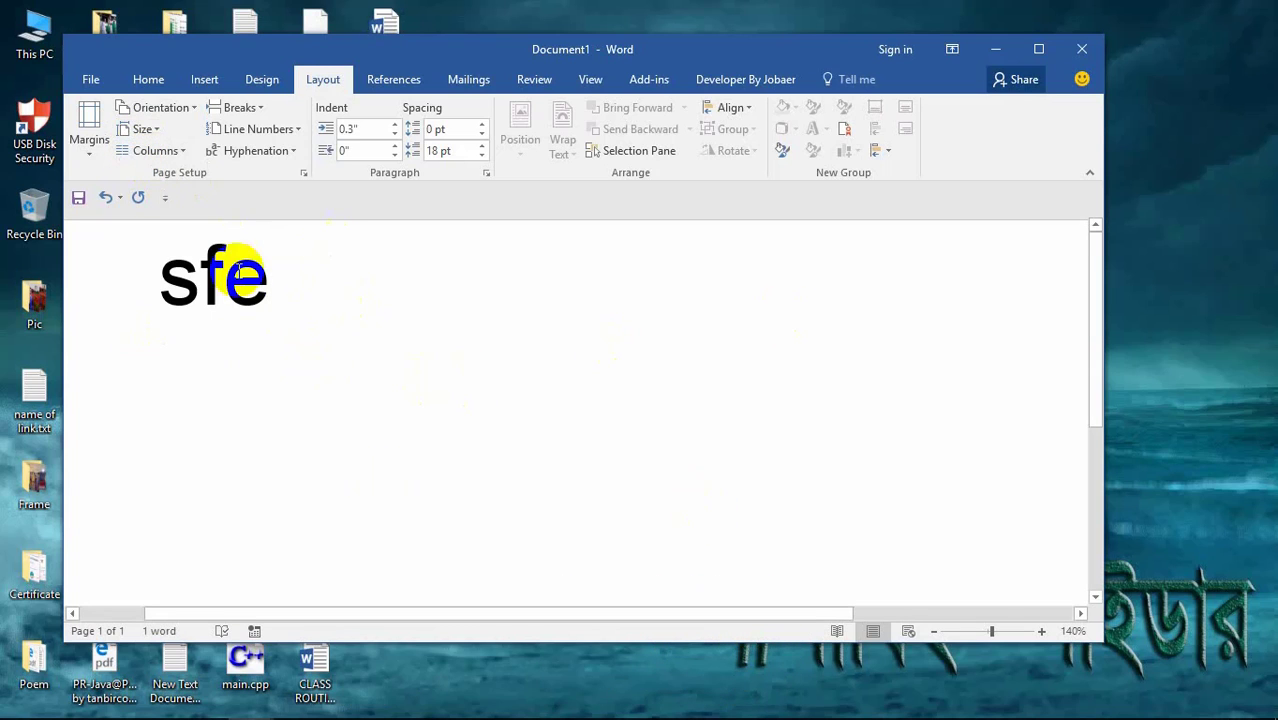
left_click(148, 129)
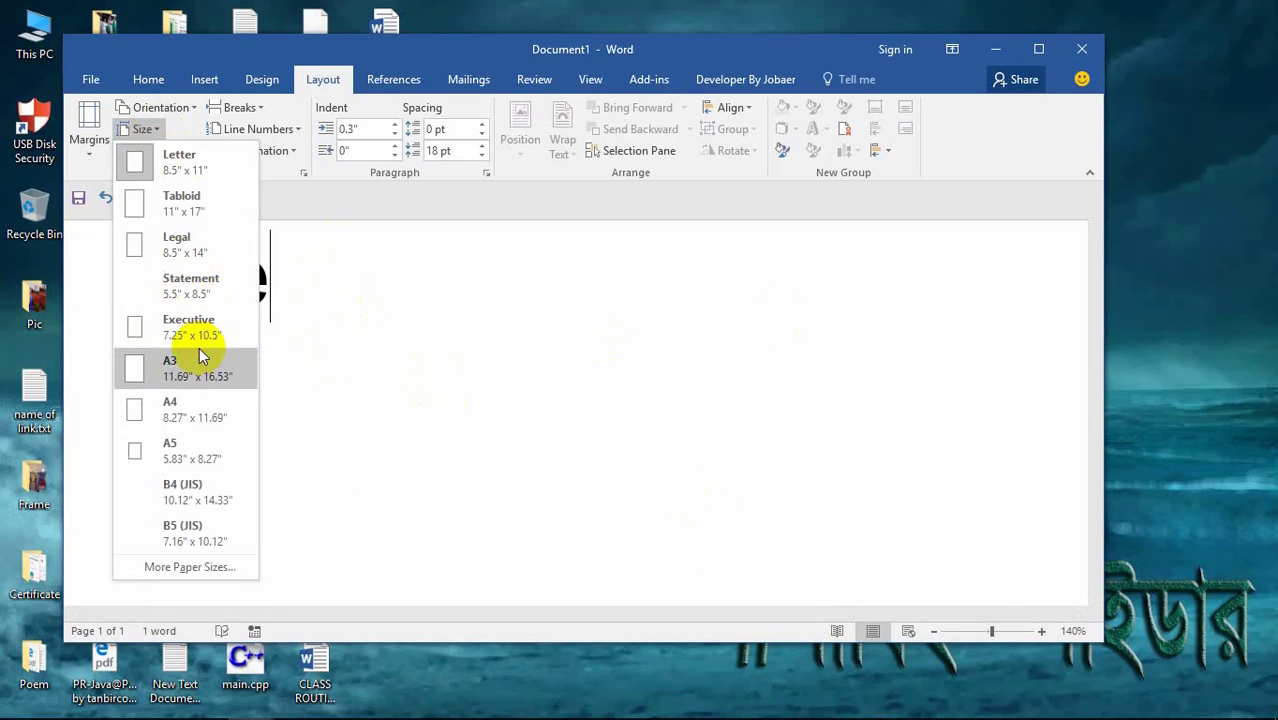
left_click(172, 410)
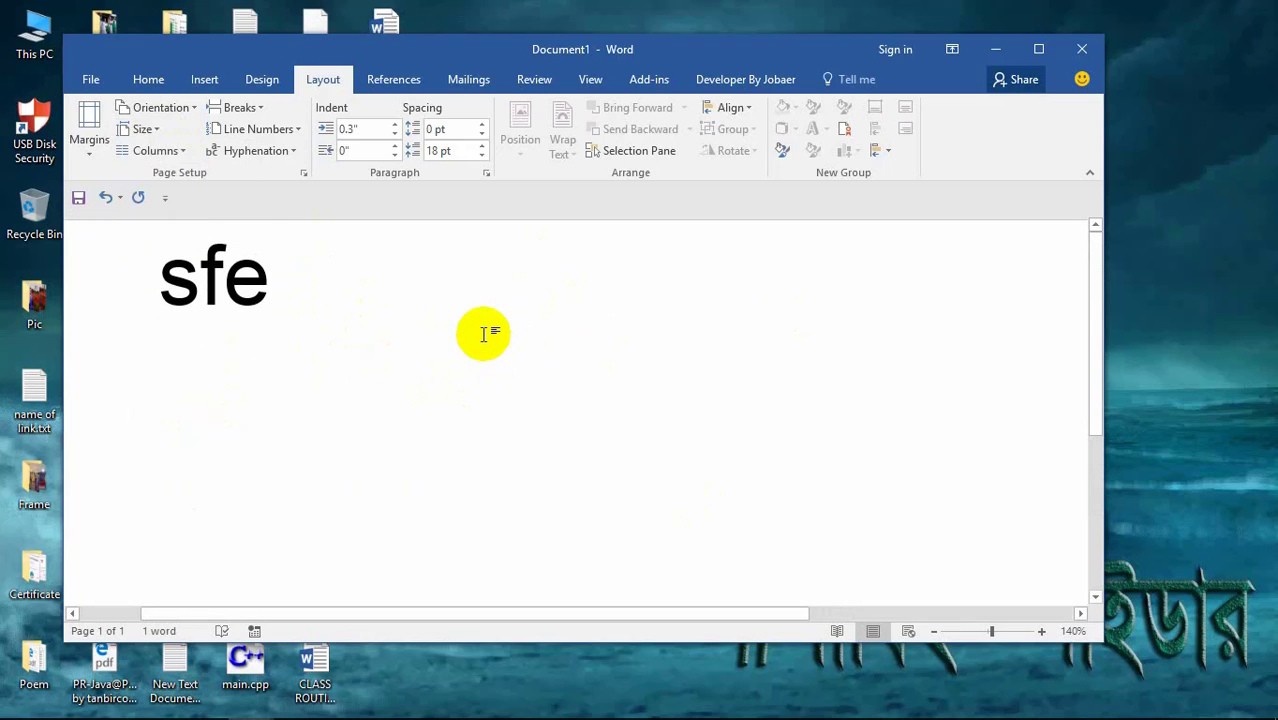
key("ctrl+p")
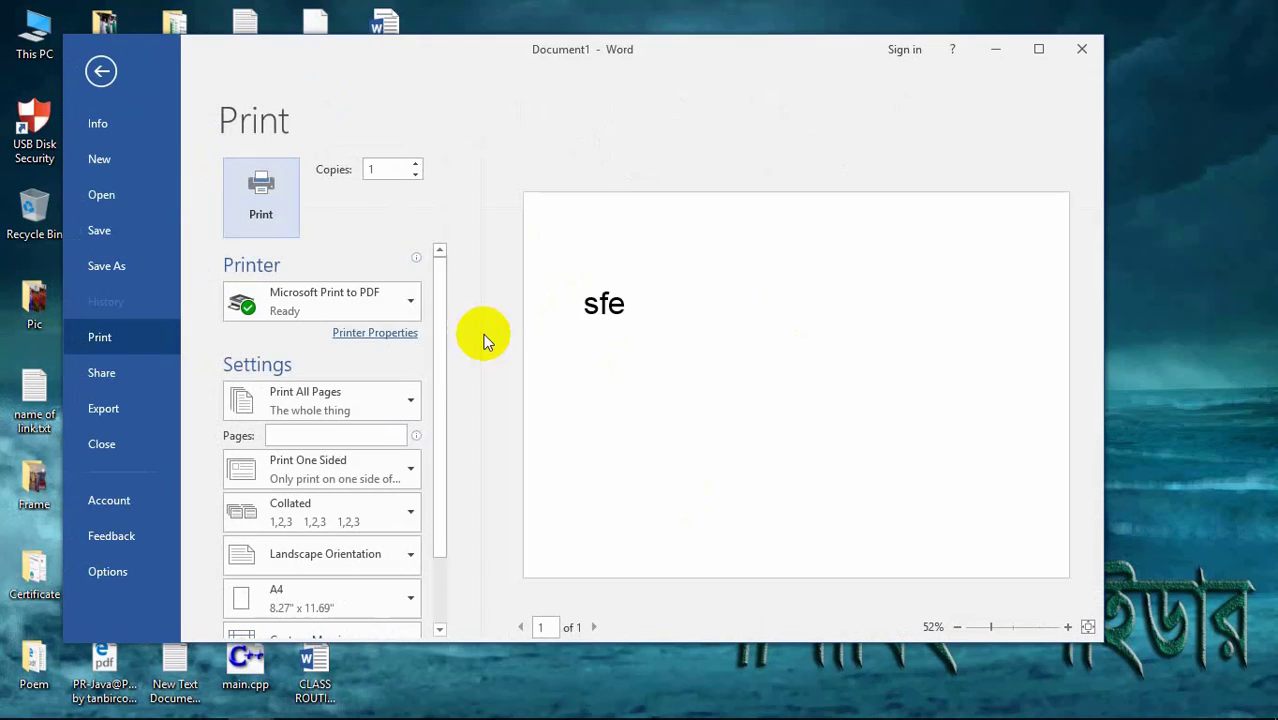
scroll(858, 412, "down", 4)
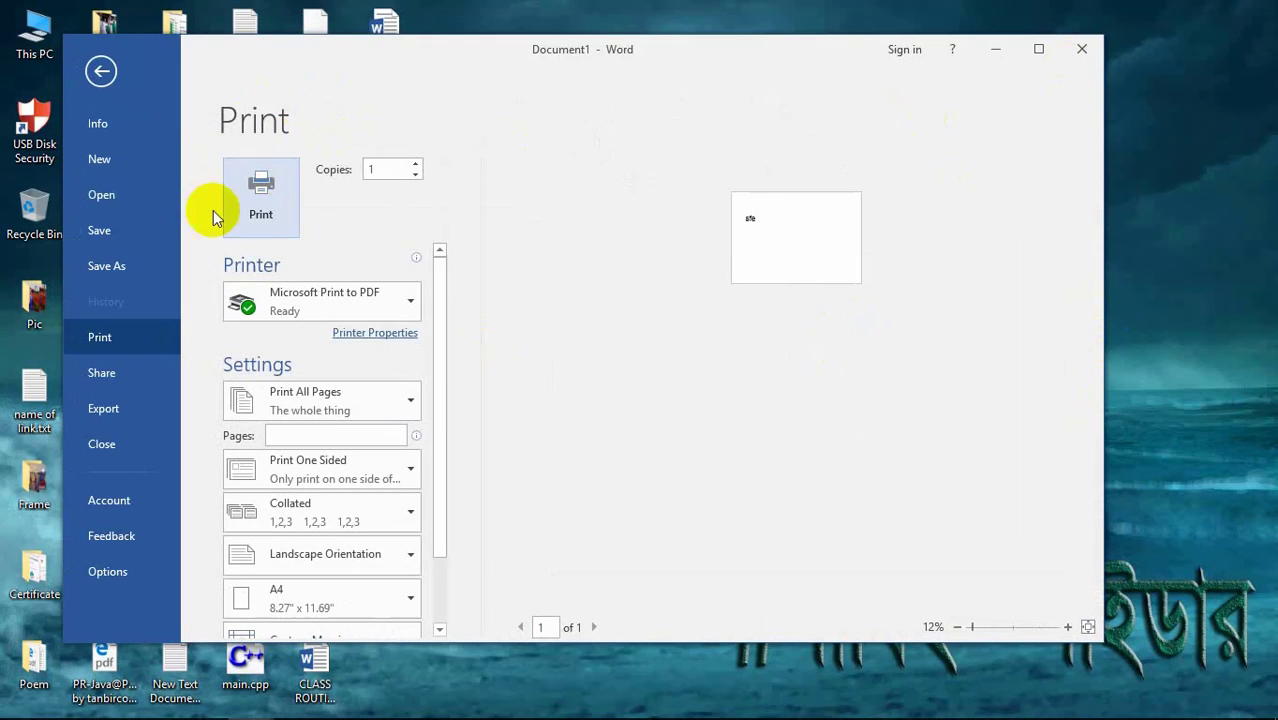
left_click(105, 72)
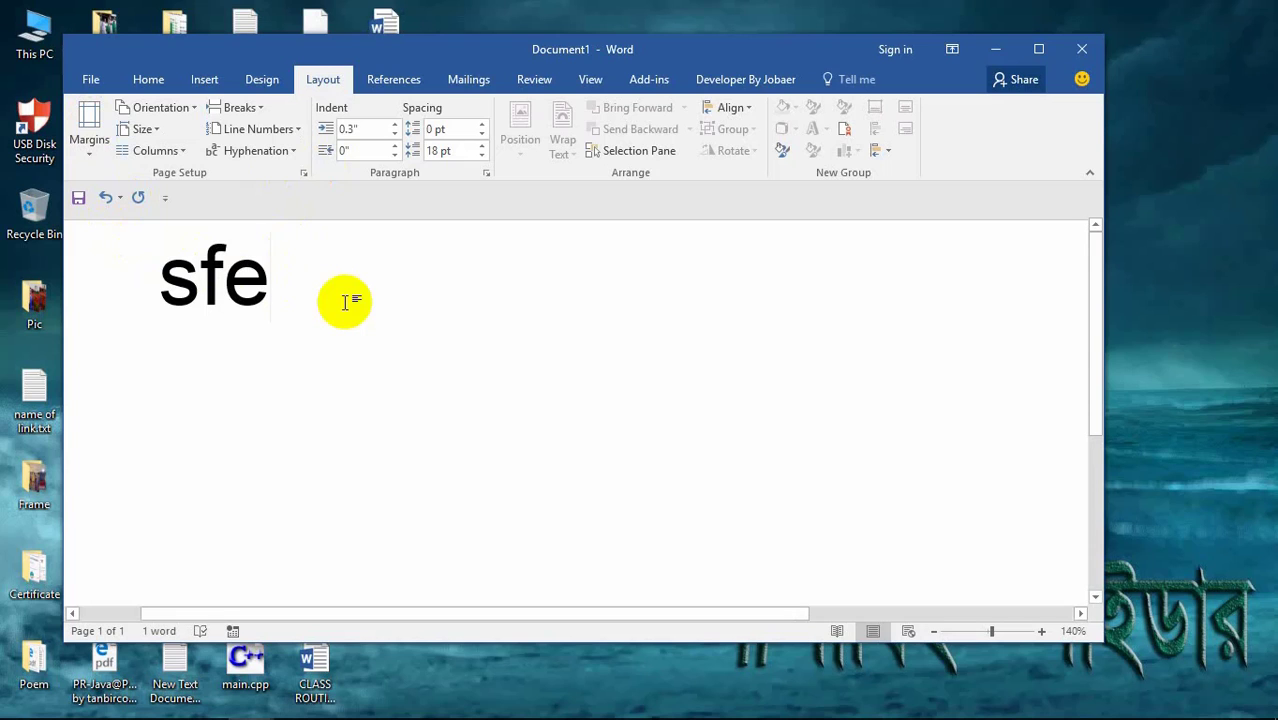
left_click(127, 295)
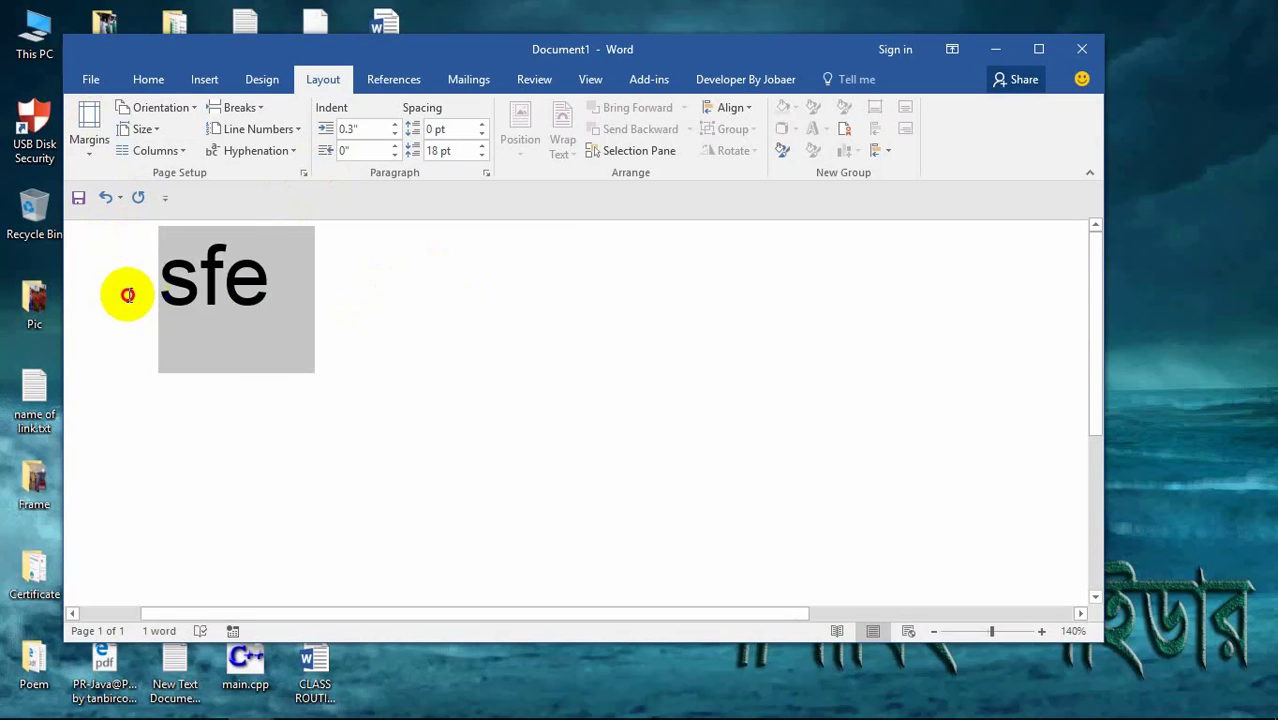
left_click(879, 329)
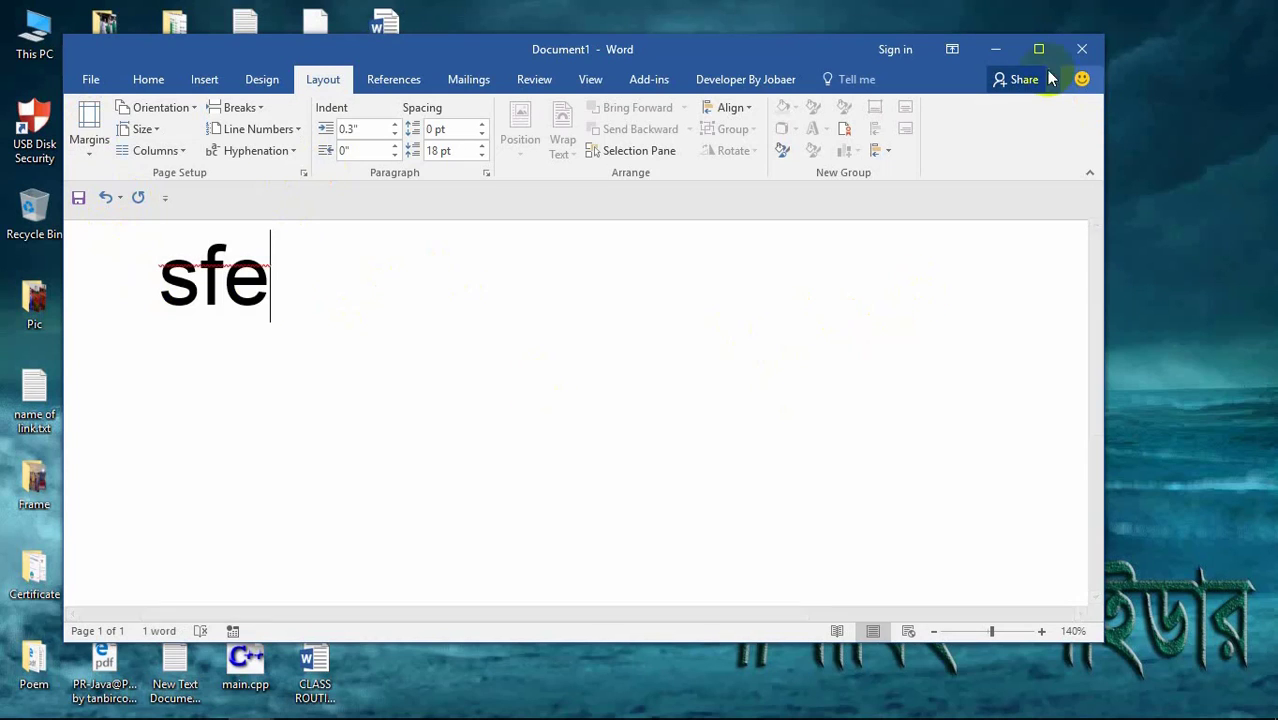
left_click(995, 49)
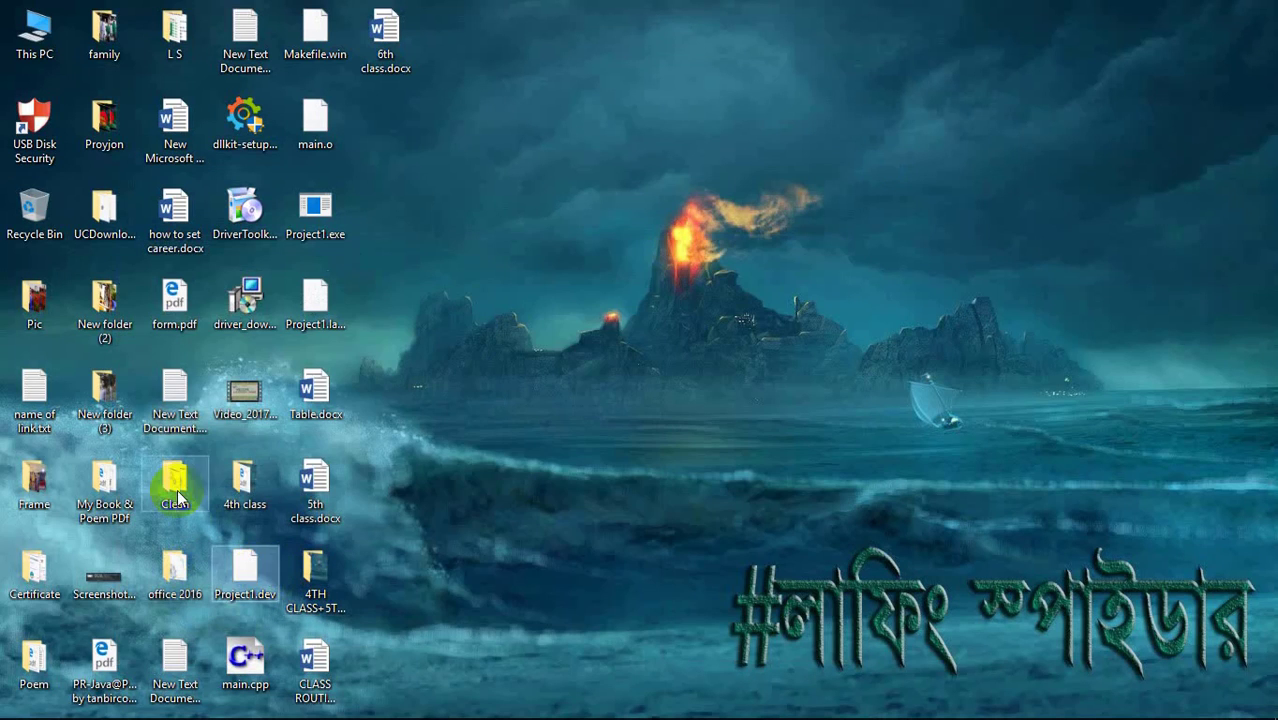
Step: View kobitas new.pdf from the My Book & Poem PDf folder, close it, and return to Document1
double_click(106, 480)
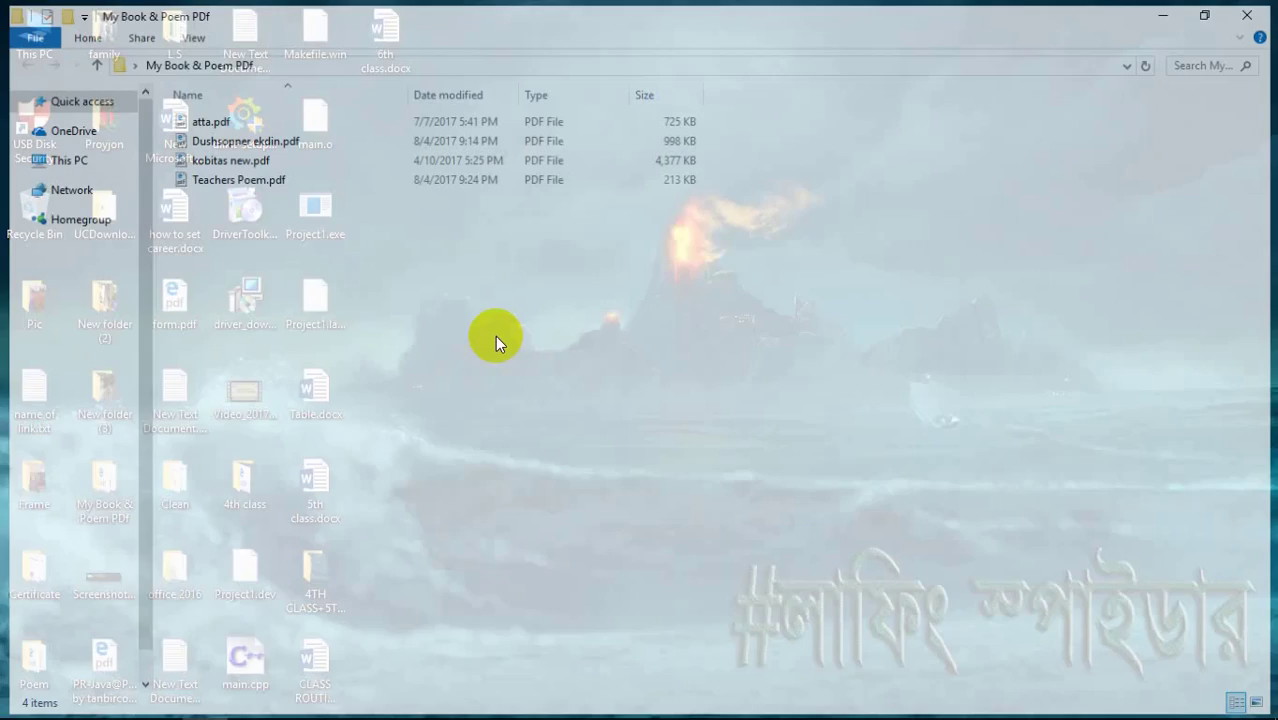
double_click(245, 160)
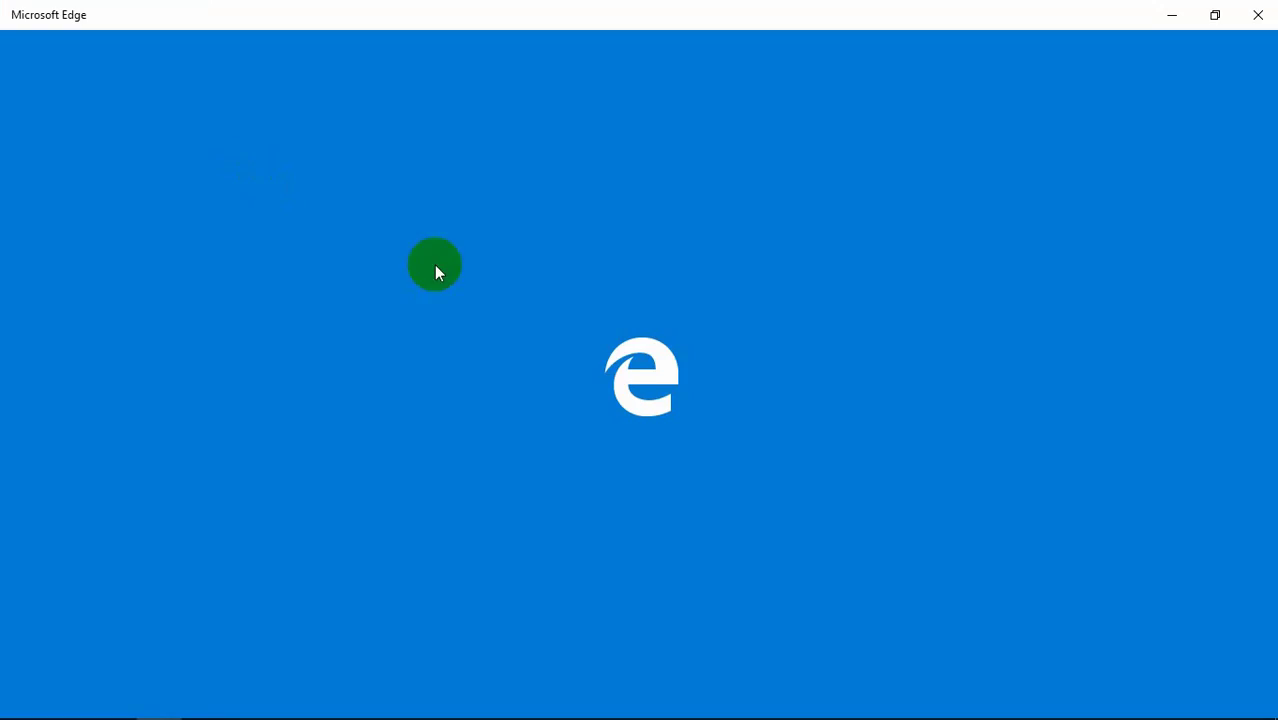
scroll(556, 333, "down", 5)
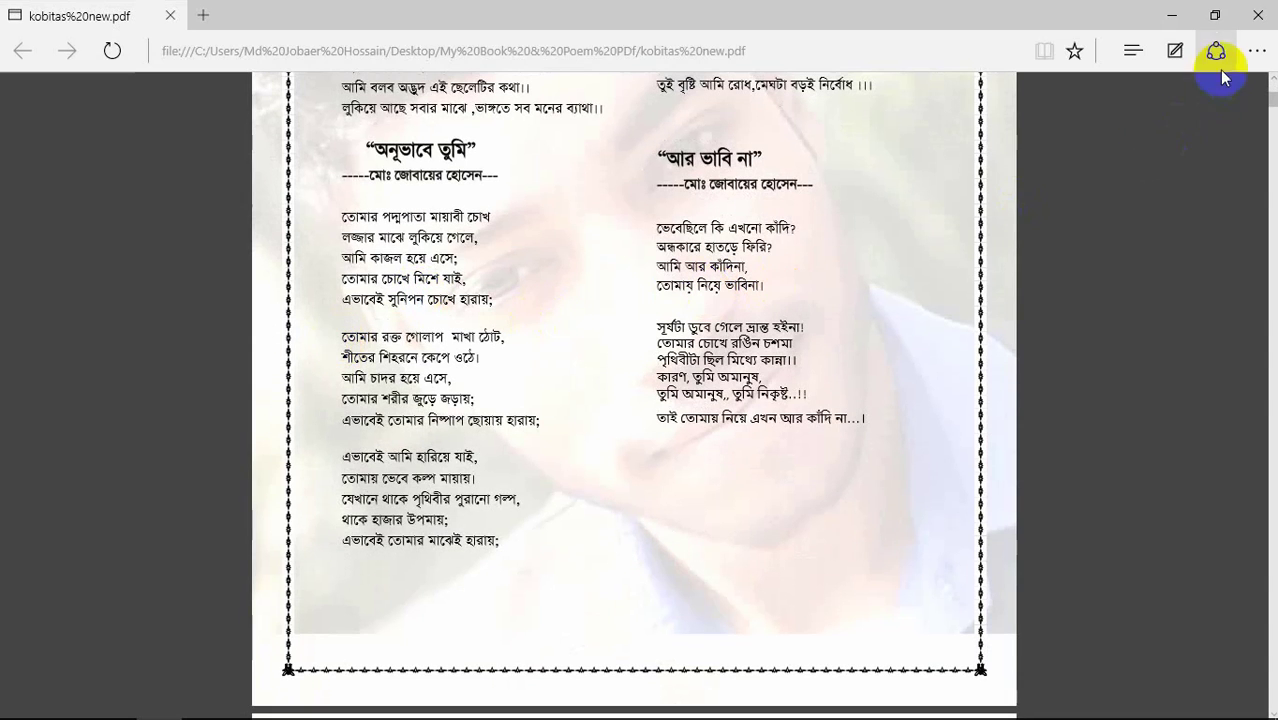
left_click(1259, 14)
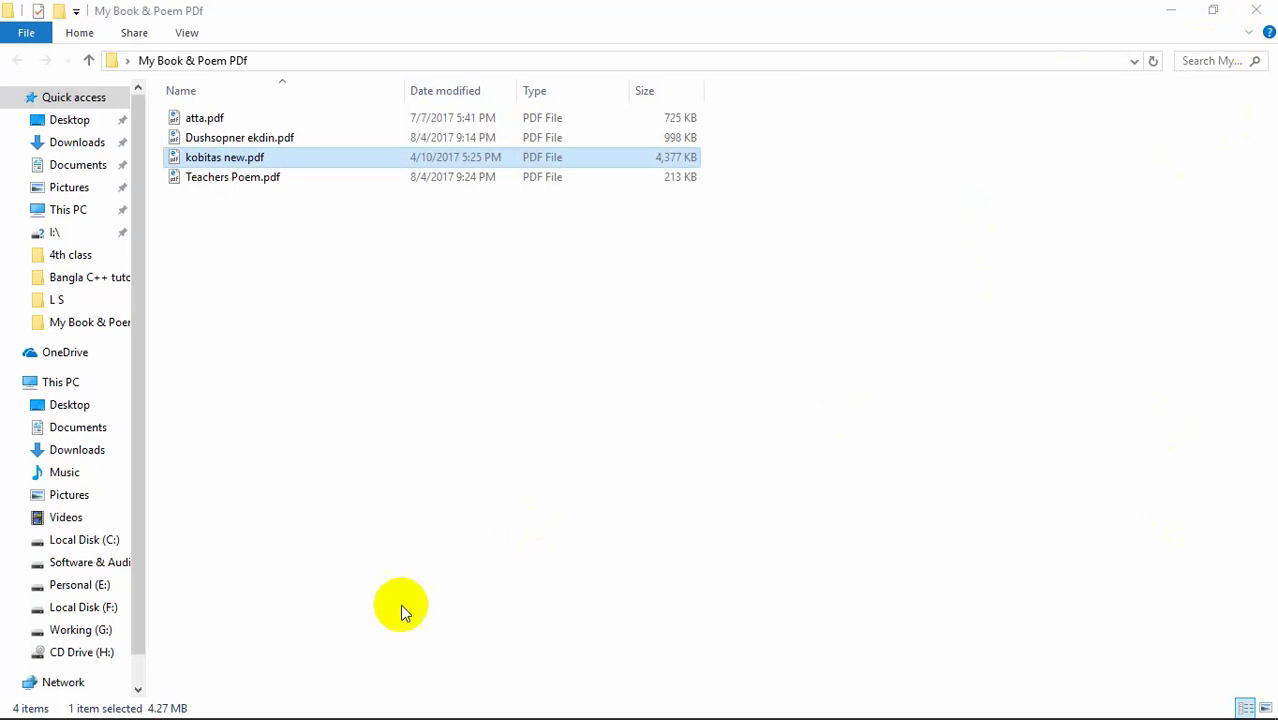
left_click(250, 702)
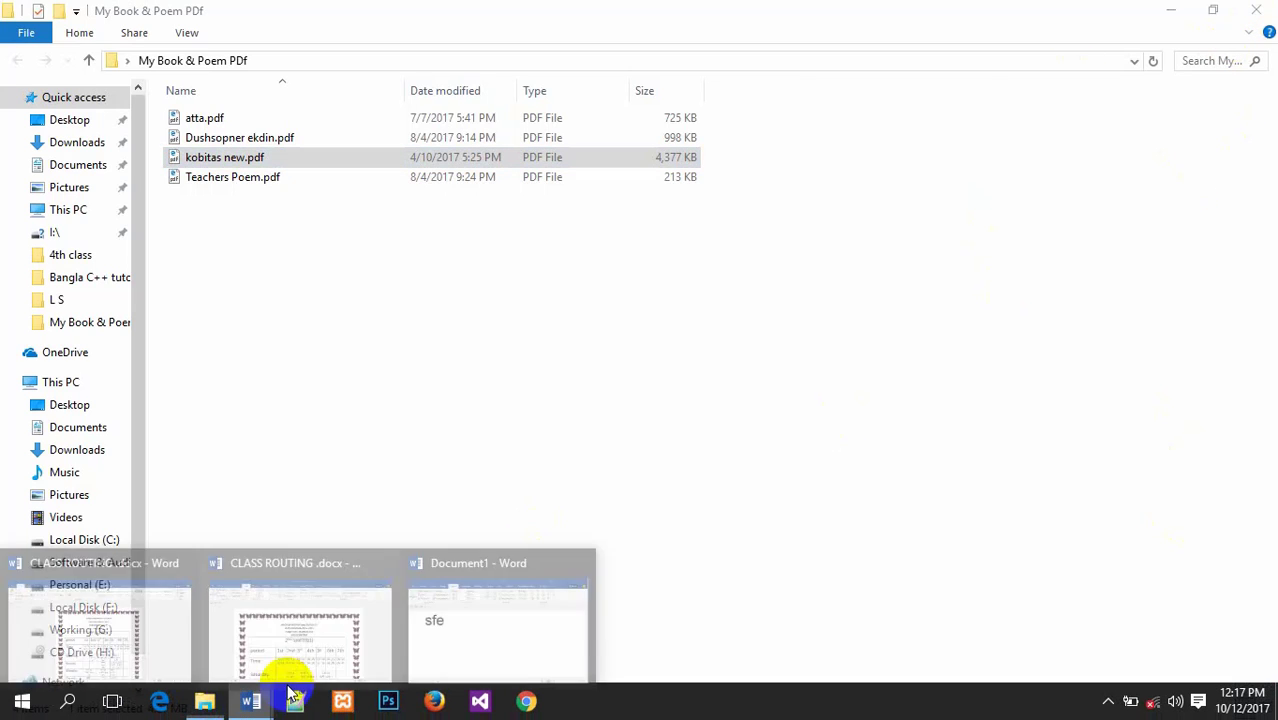
left_click(505, 622)
Step: Extend the word to 'Sfettt7ty8ye0rt4-et98tetjet' so it wraps onto a second line
type("t")
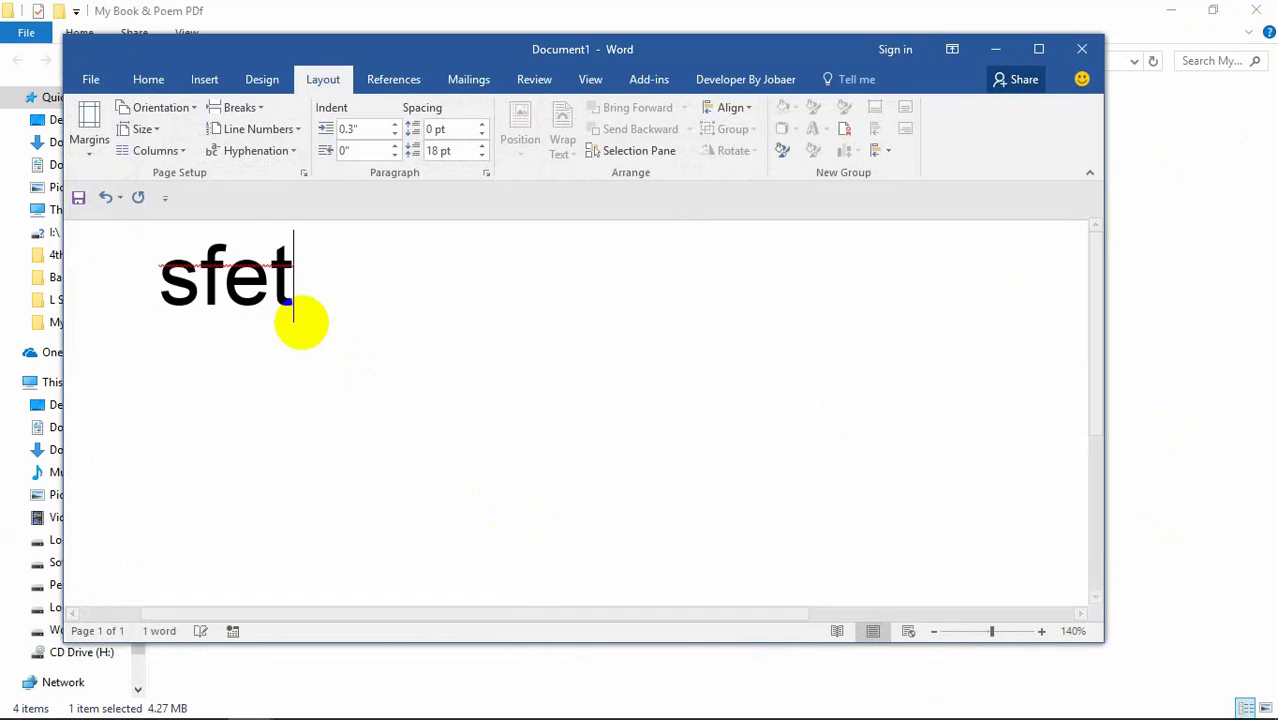
type("tt7t")
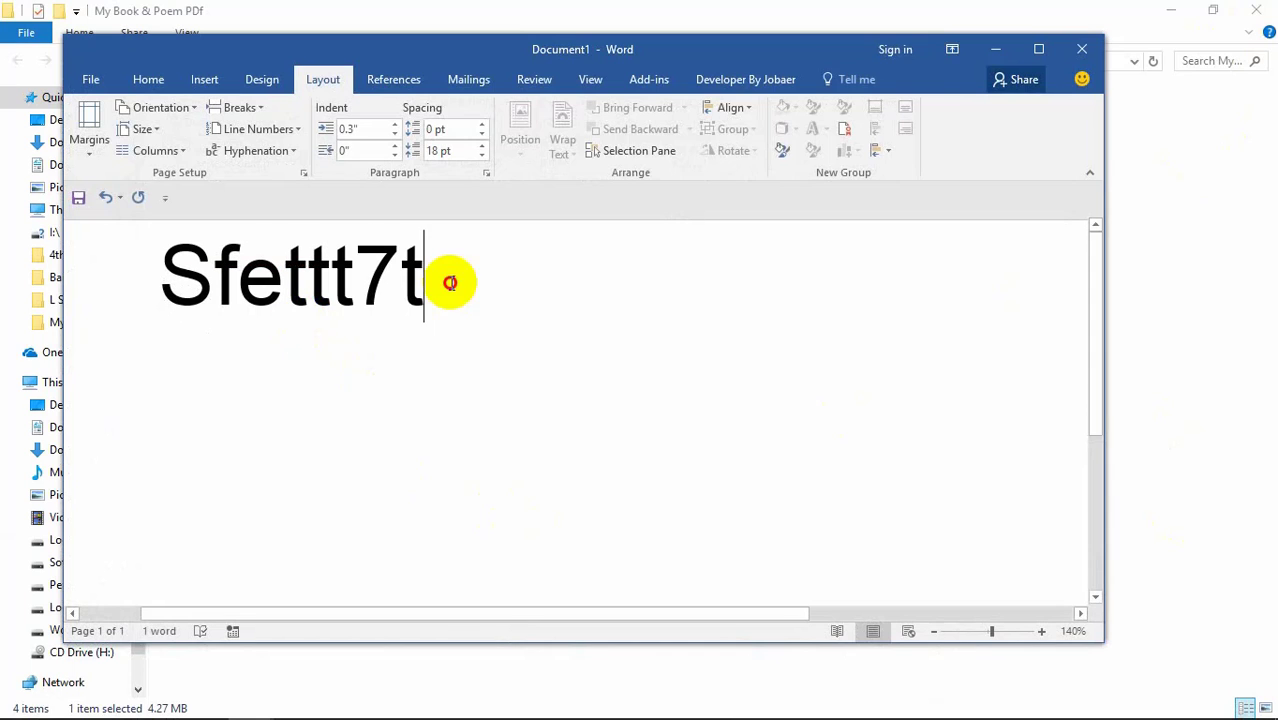
type("y8ye0rt4-et98tetjet")
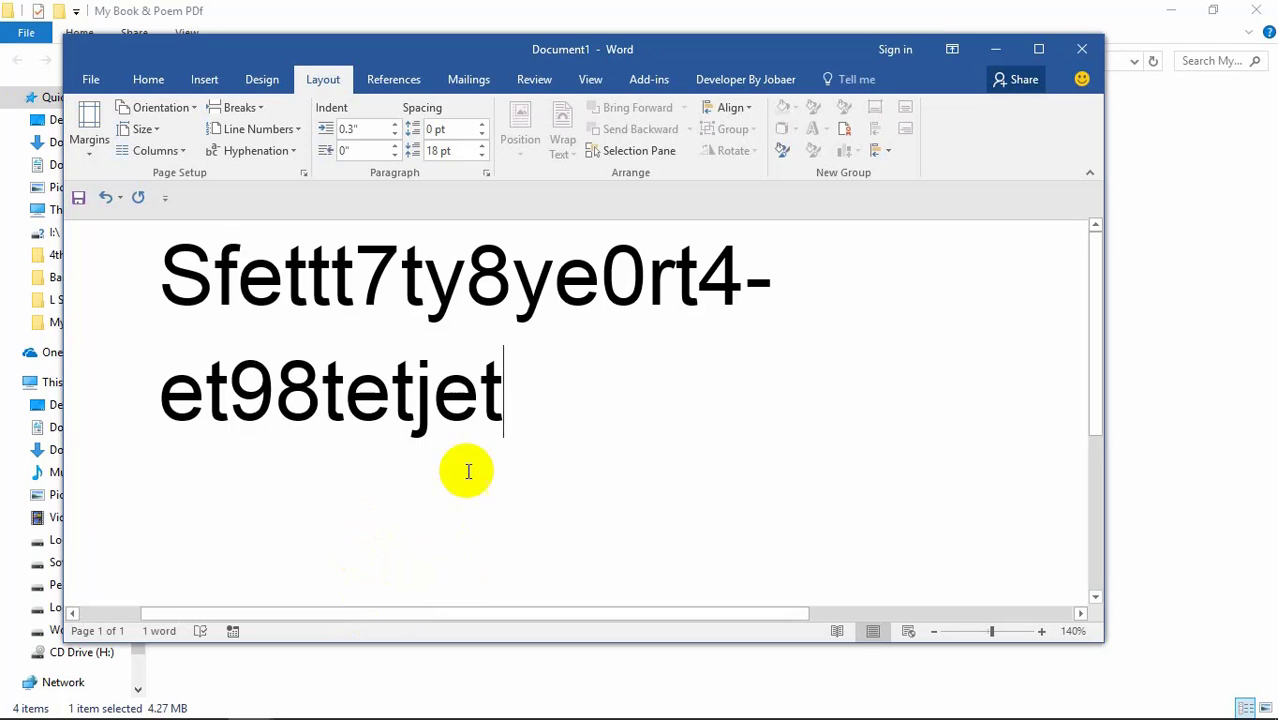
left_click(408, 290)
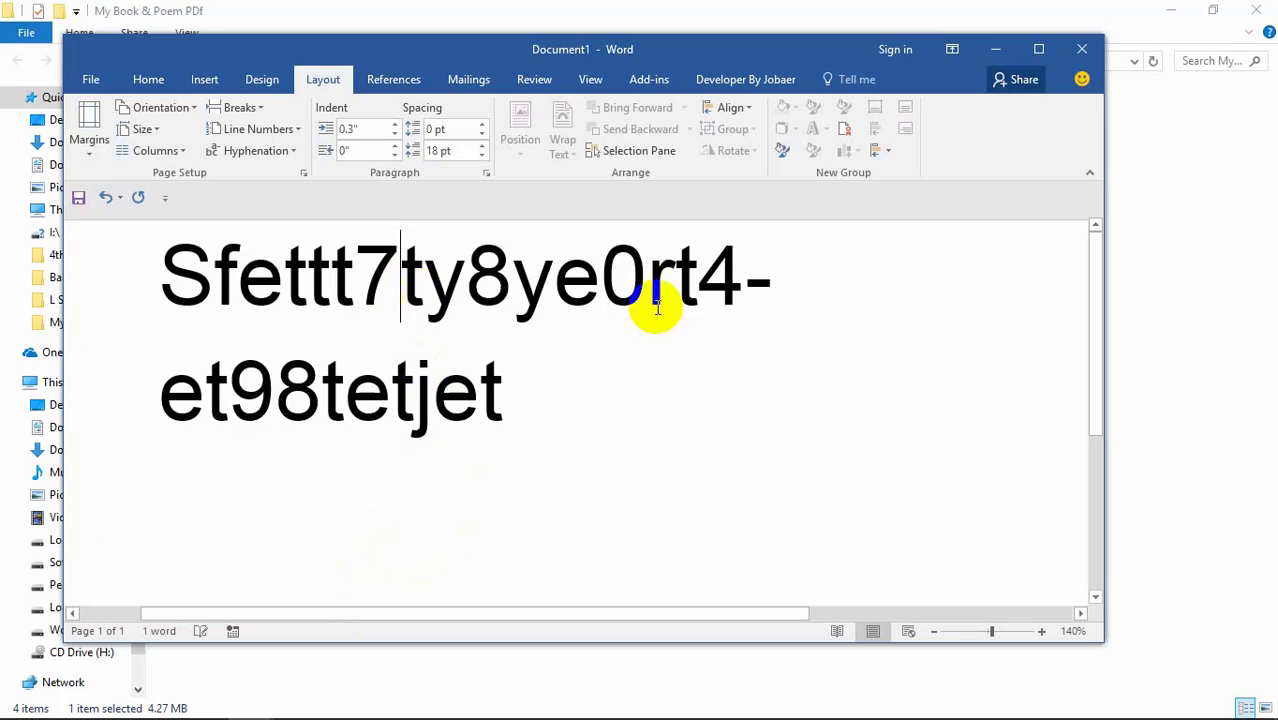
Step: Split the text into two columns and add the lines 'h', 'ioefue]', 'ojefkopijv' and 'eifue0'
left_click(177, 151)
left_click(182, 220)
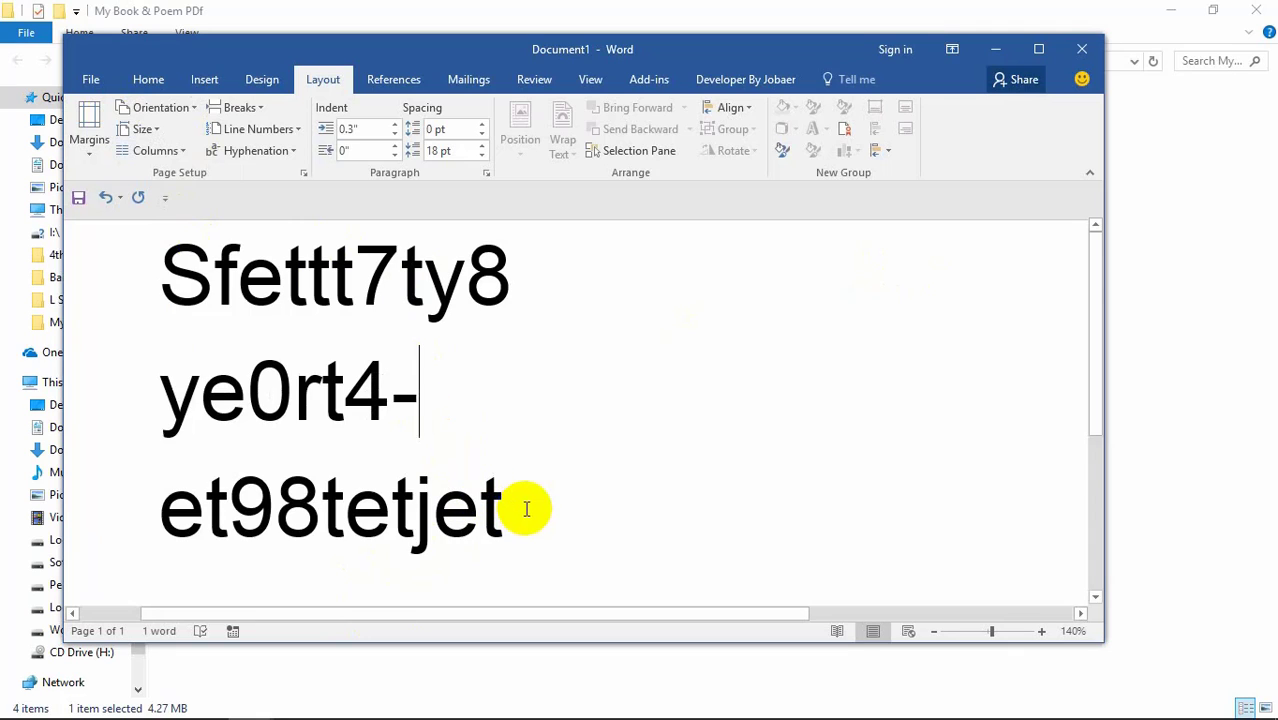
type("h")
key("Return")
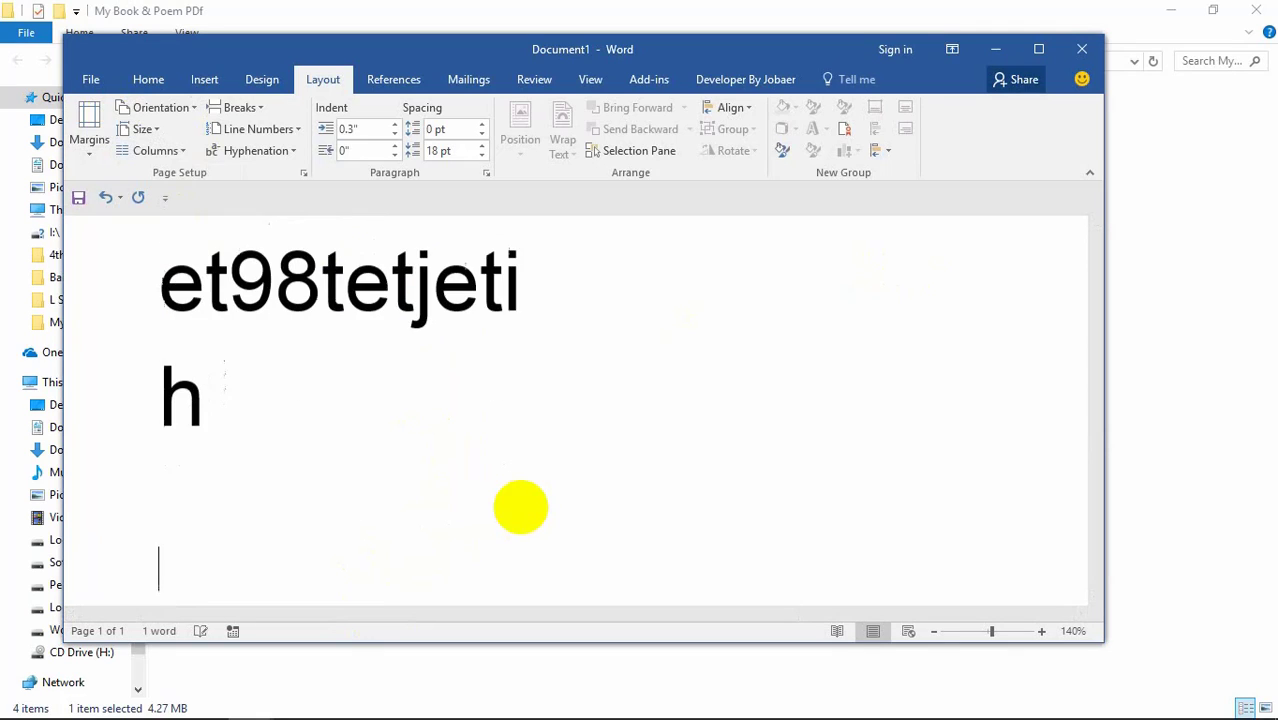
type("ioefue]")
key("Return")
type("ojefkop")
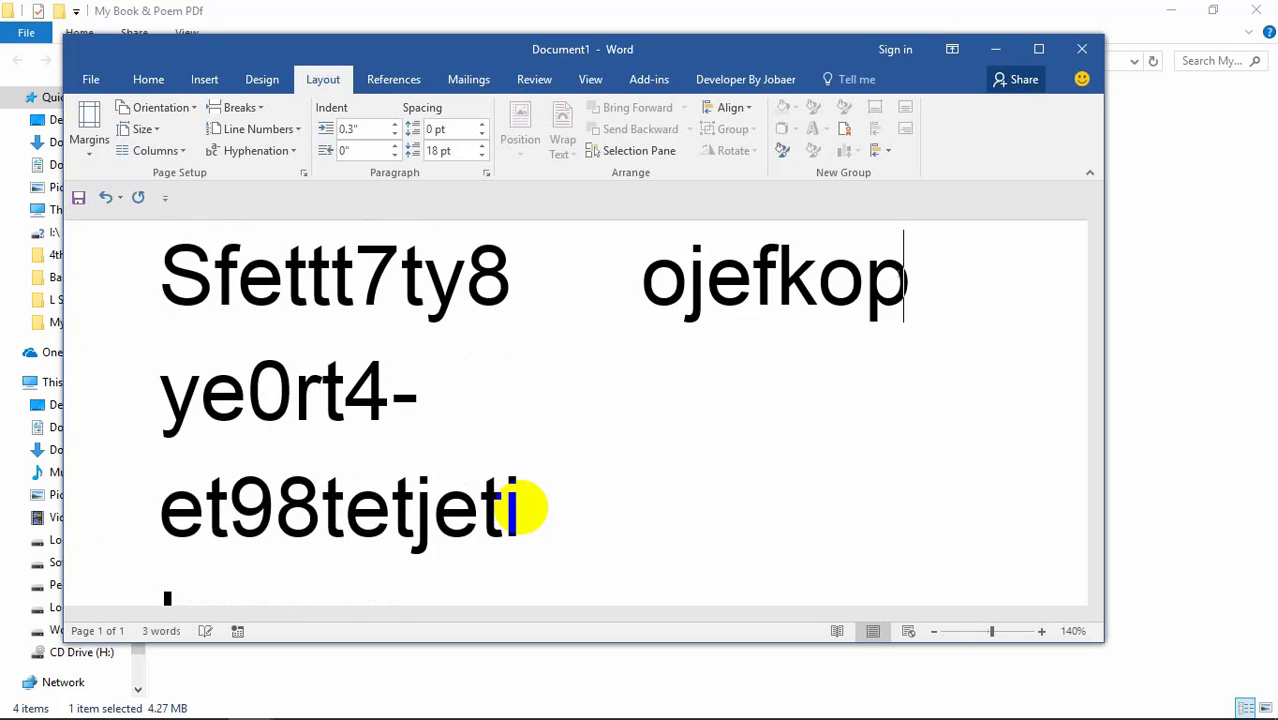
type("ijv")
key("Return")
type("eifue0")
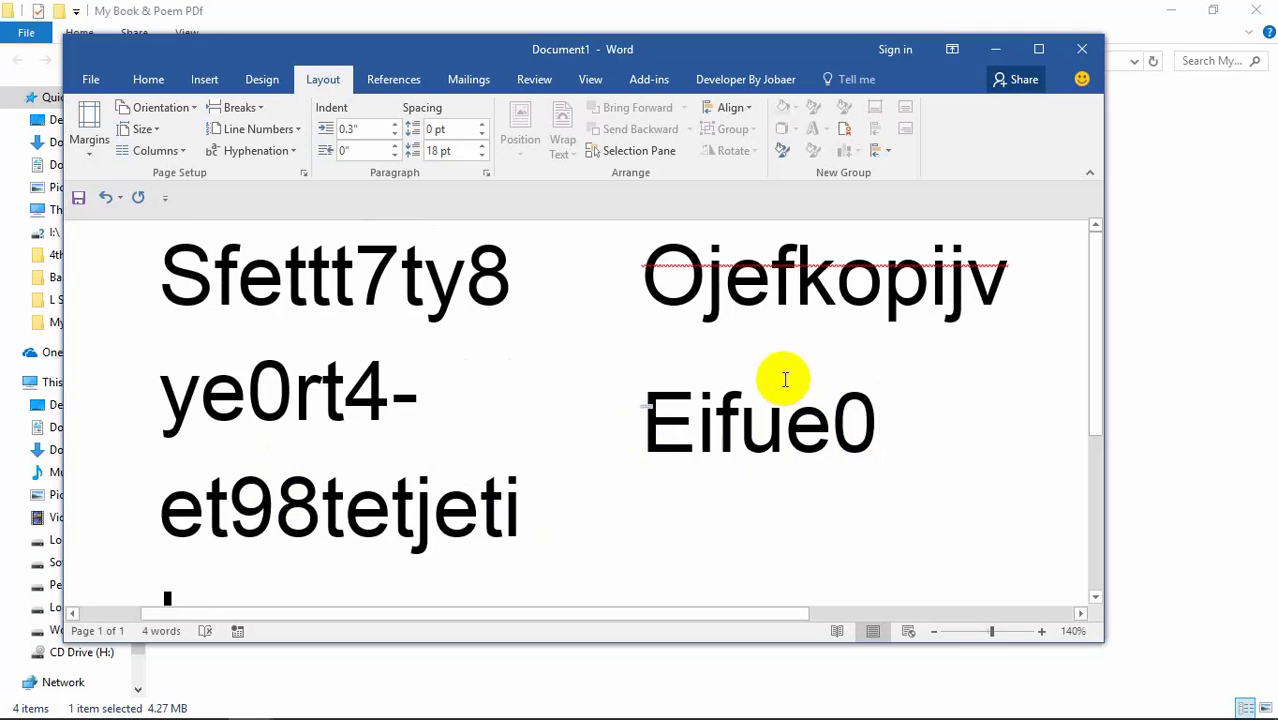
Step: Reflow the document text into three columns
left_click(458, 322)
left_click(873, 343)
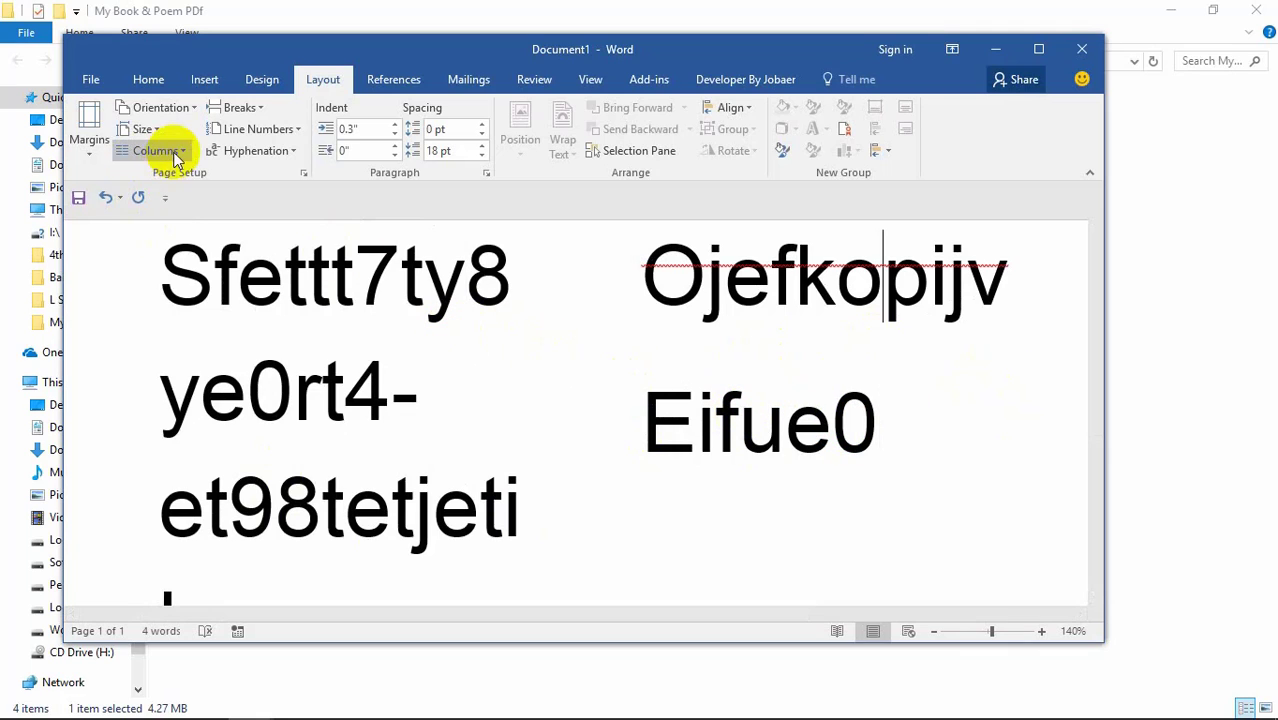
left_click(160, 150)
left_click(178, 265)
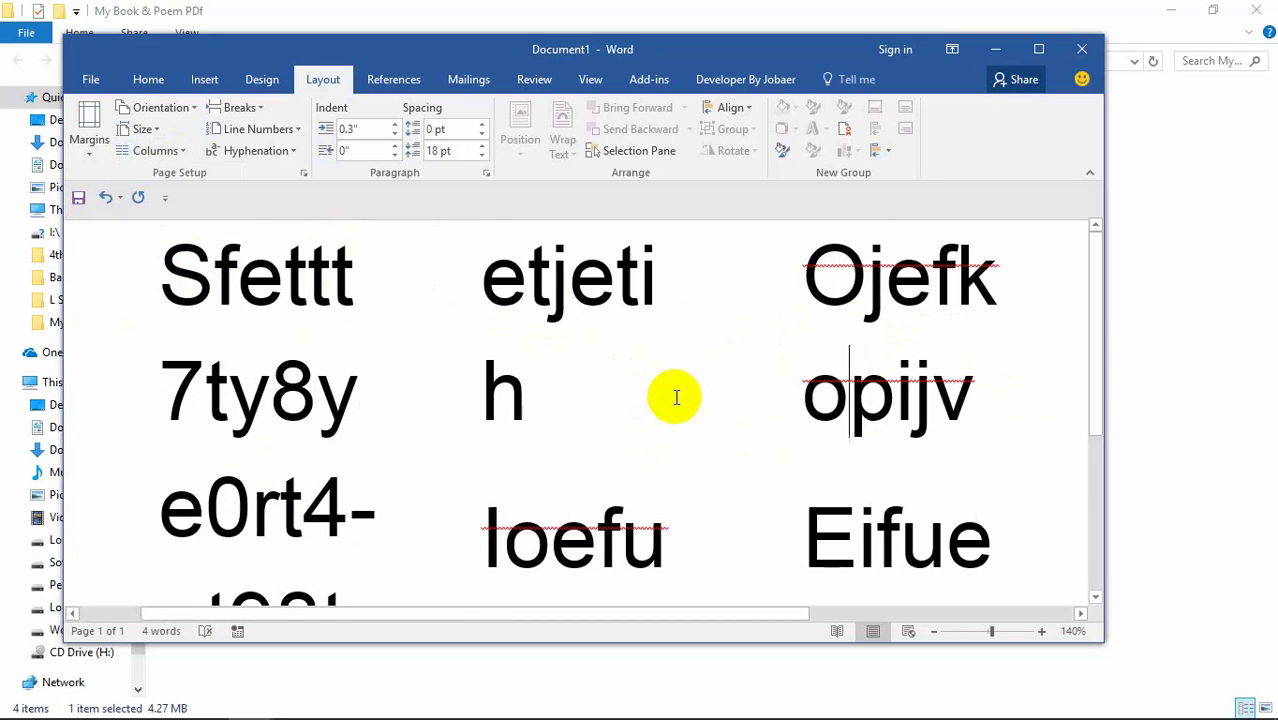
scroll(660, 380, "down", 3)
scroll(650, 340, "up", 3)
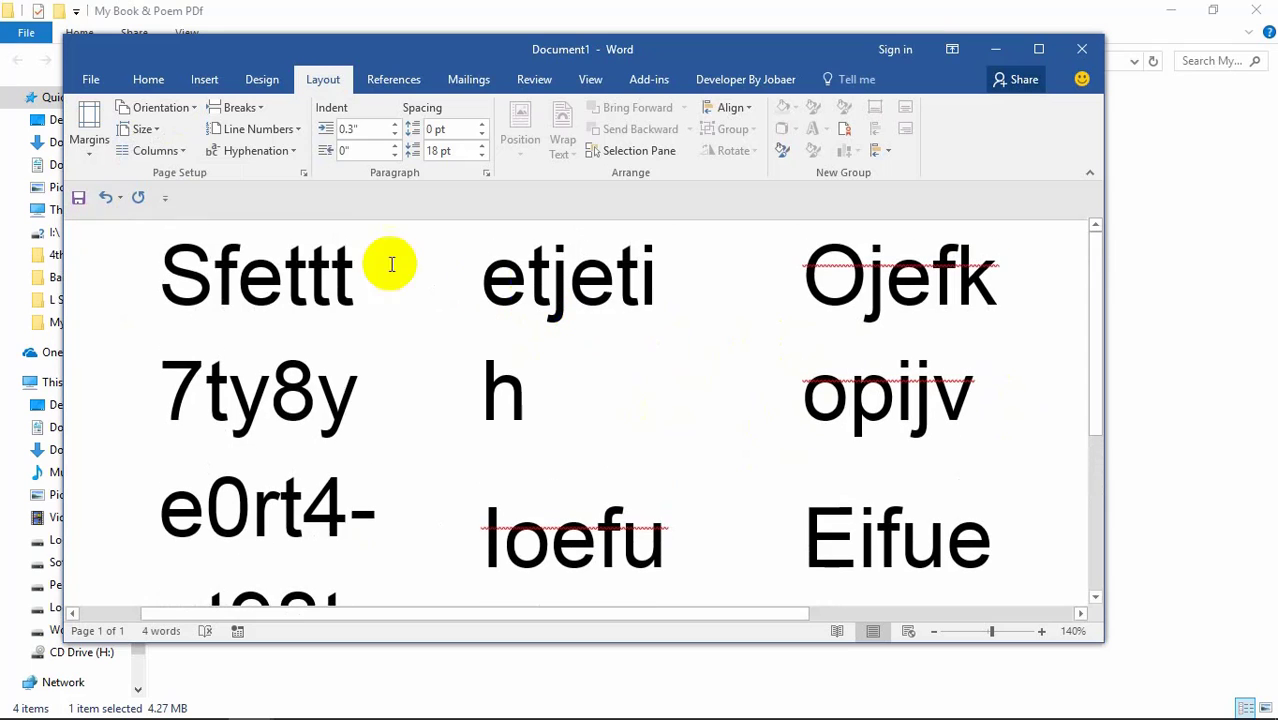
left_click(184, 152)
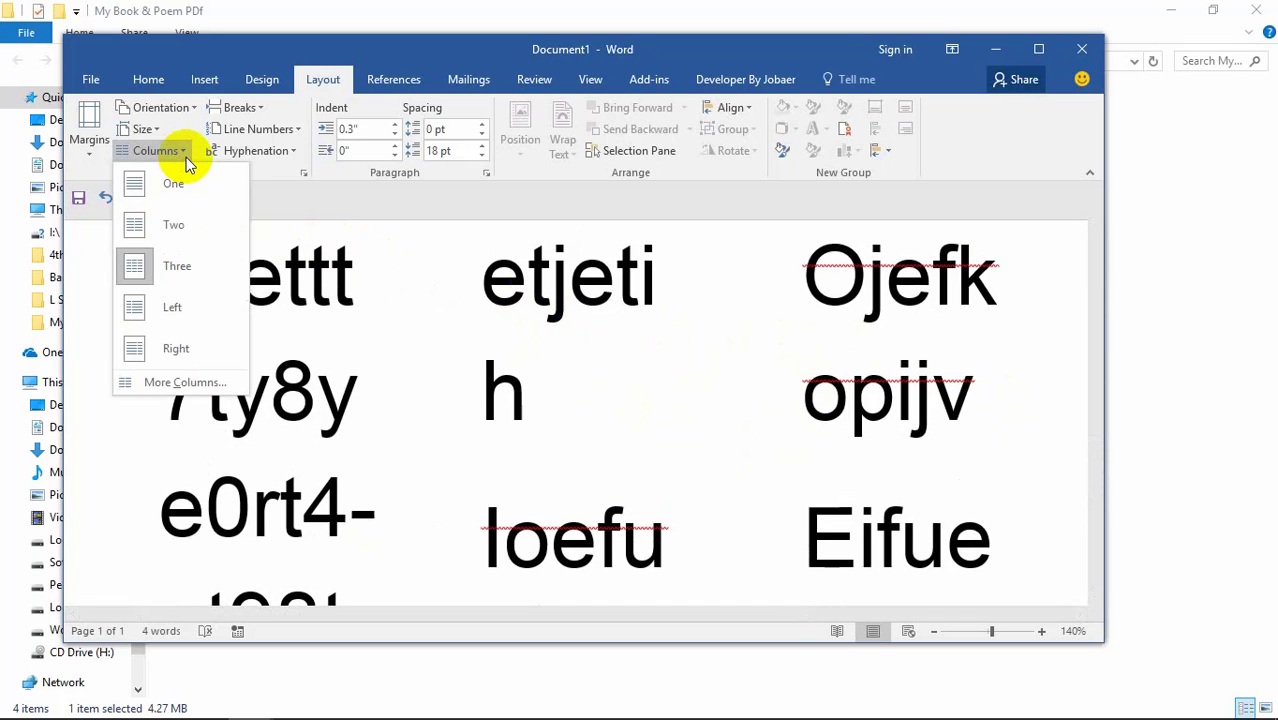
Step: Set Number of columns to 5 in the More Columns dialog, then place the caret after Sf
left_click(203, 381)
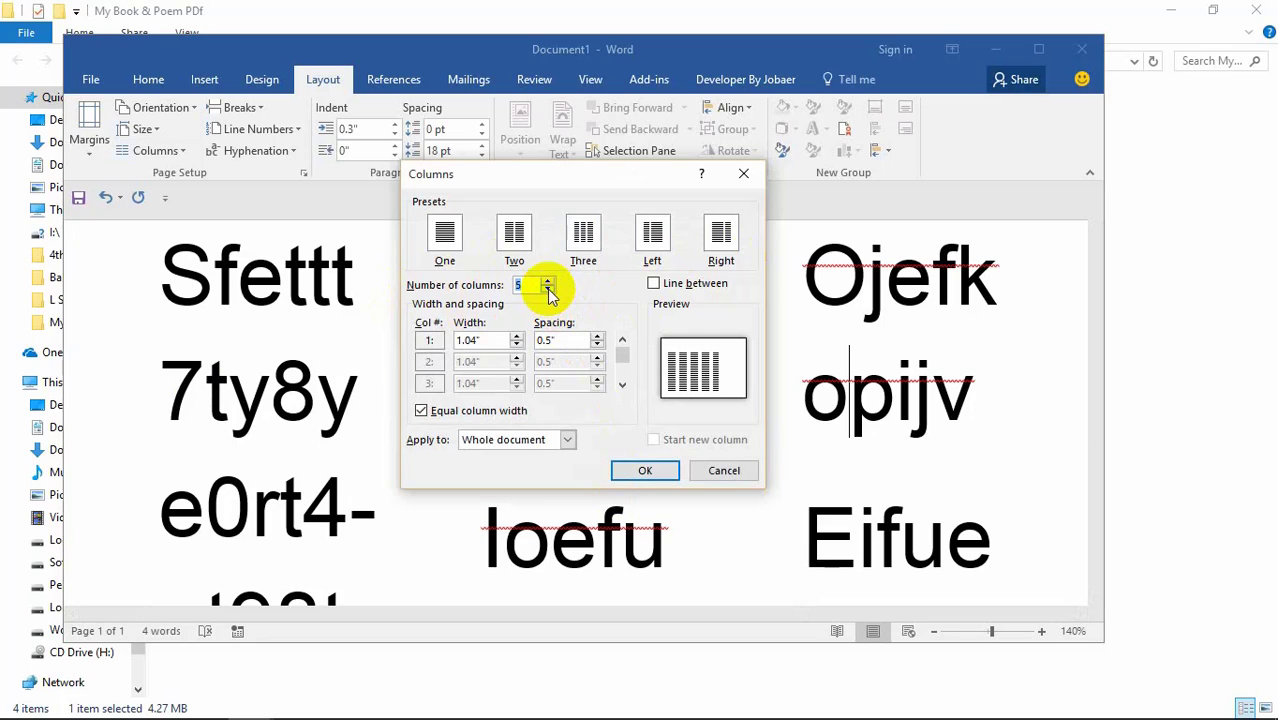
left_click(645, 470)
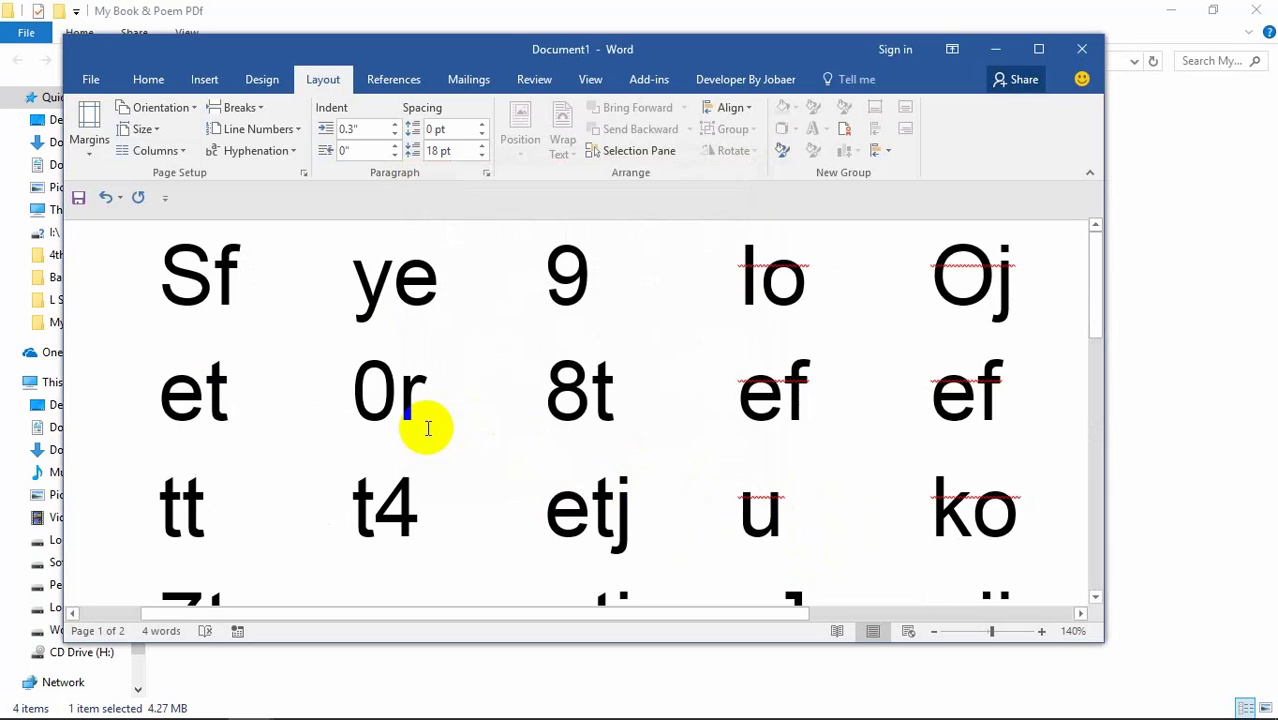
left_click(208, 313)
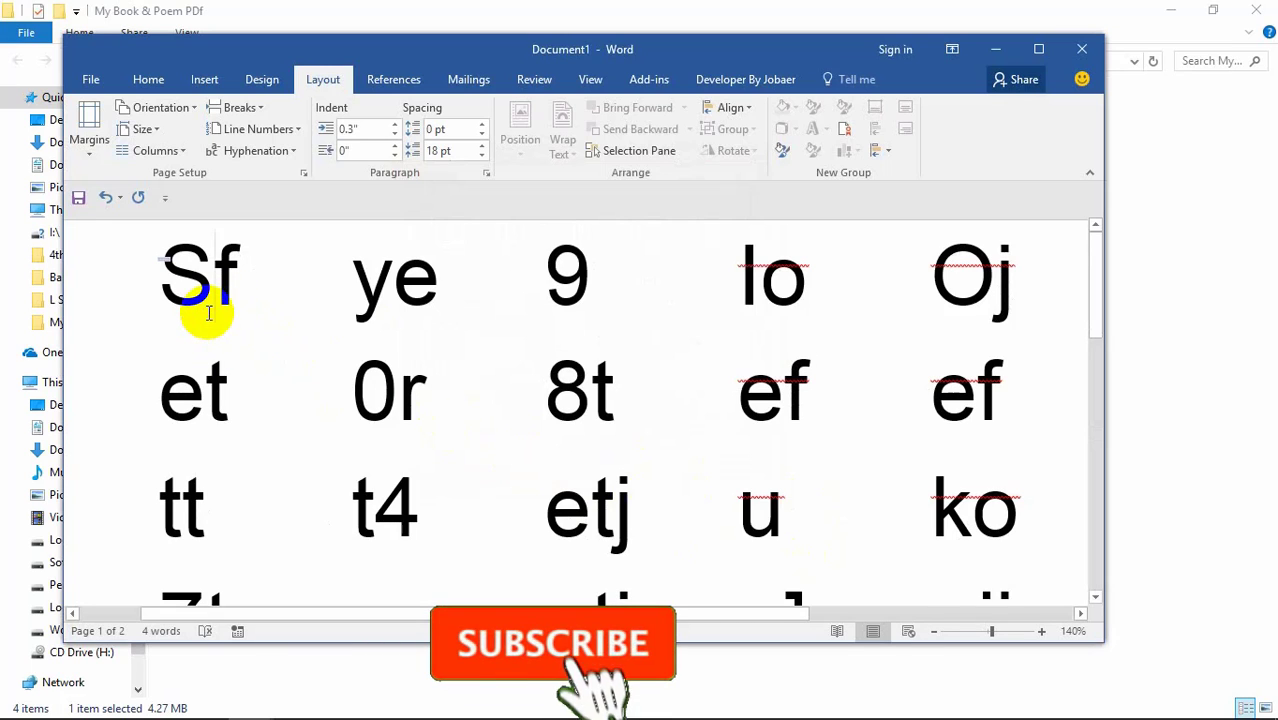
left_click(248, 304)
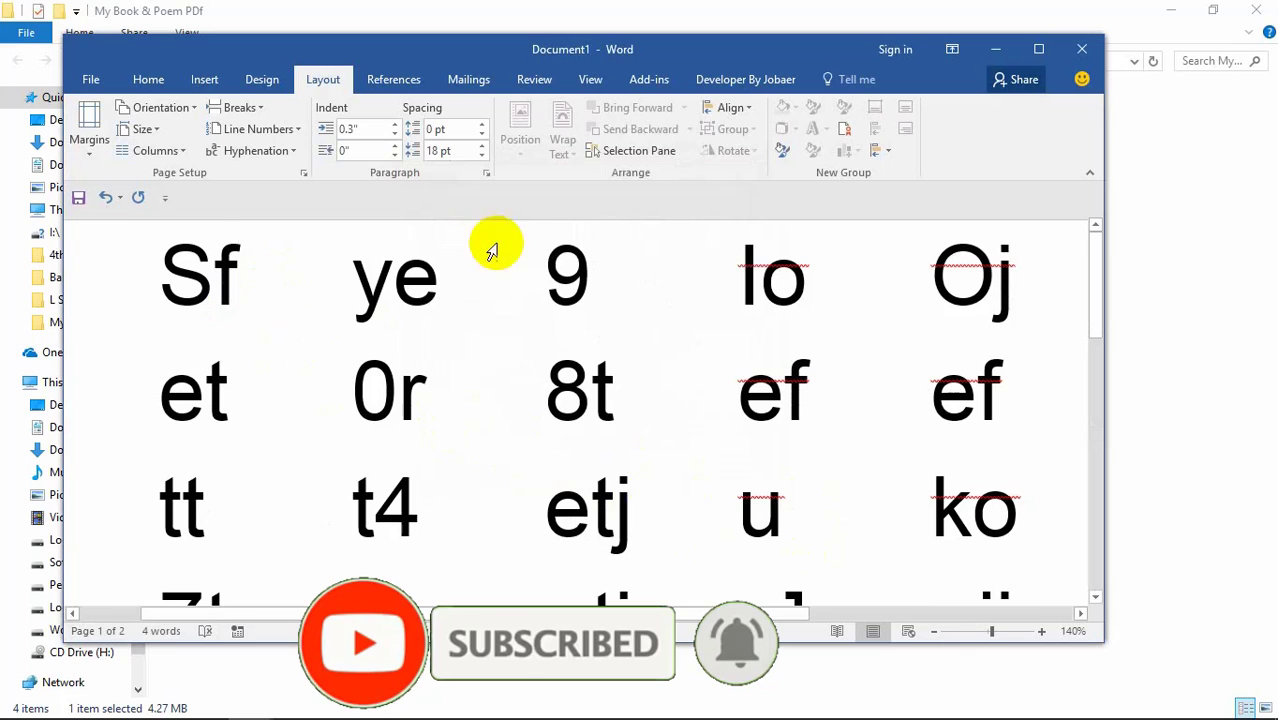
Step: Insert page breaks after Sf and after et, plus an odd-page section break before tt
left_click(237, 107)
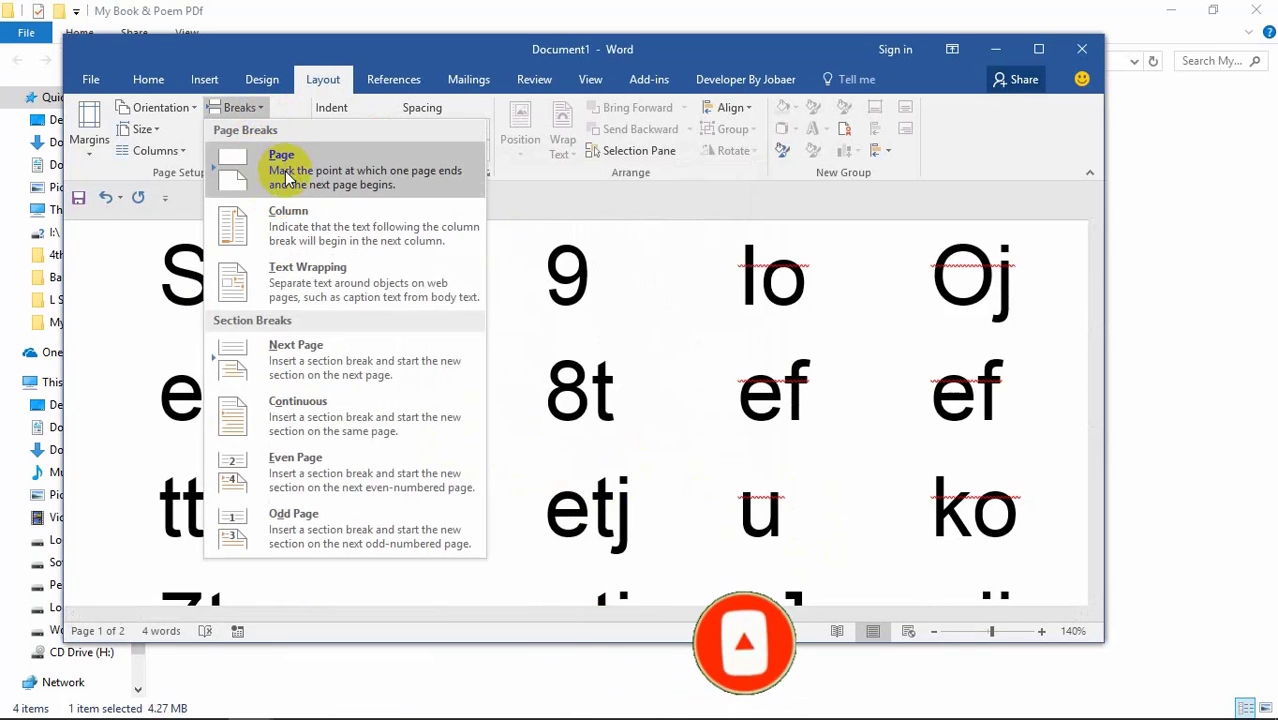
left_click(349, 344)
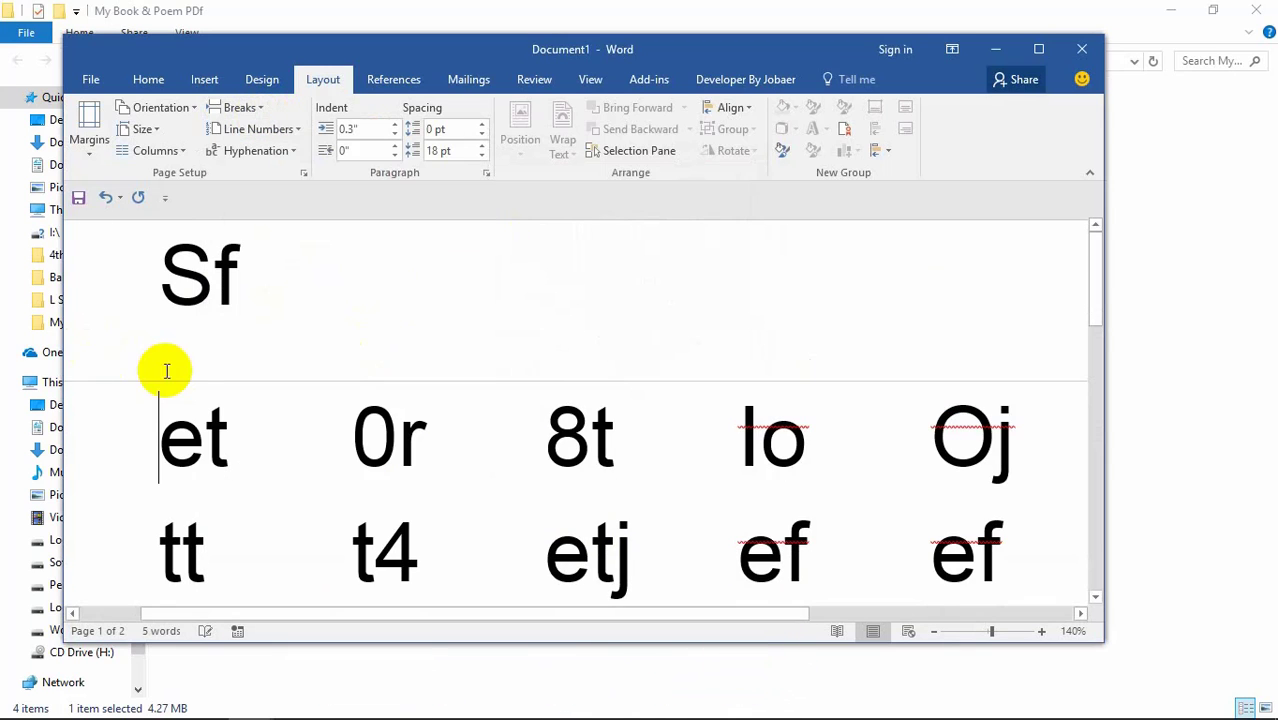
scroll(240, 410, "down", 1)
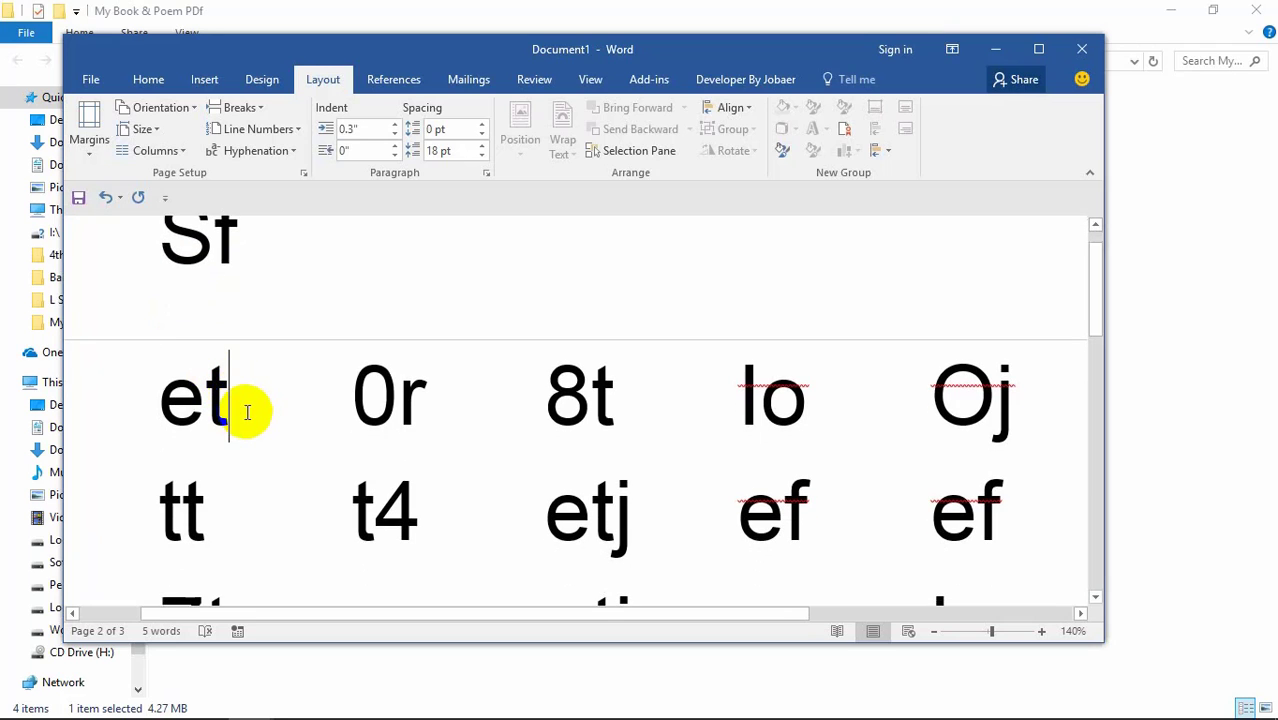
left_click(240, 108)
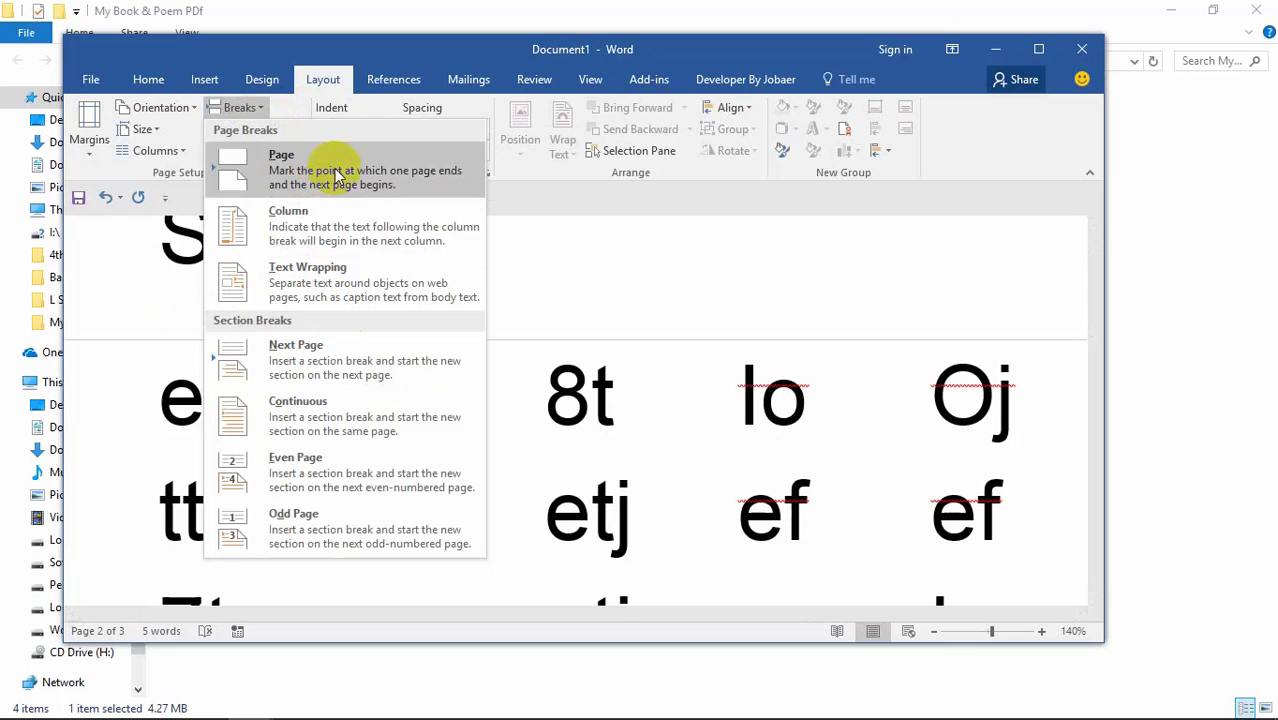
left_click(320, 345)
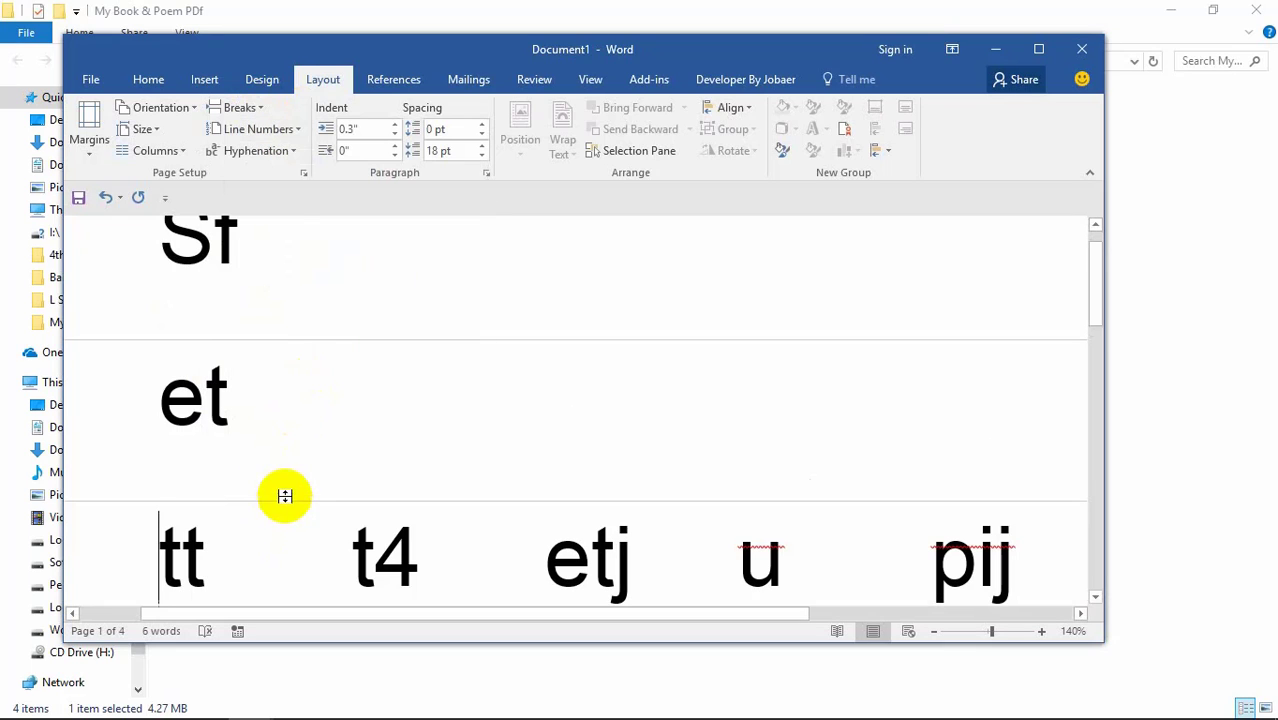
left_click(250, 110)
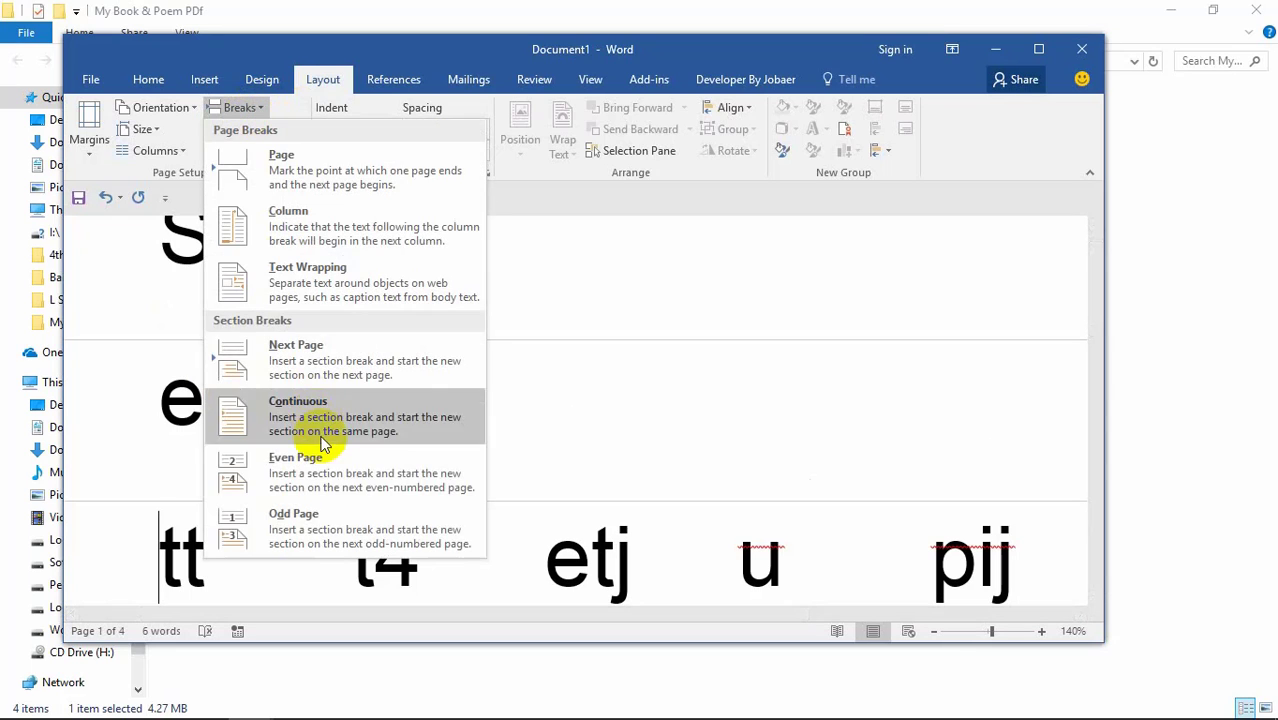
left_click(310, 520)
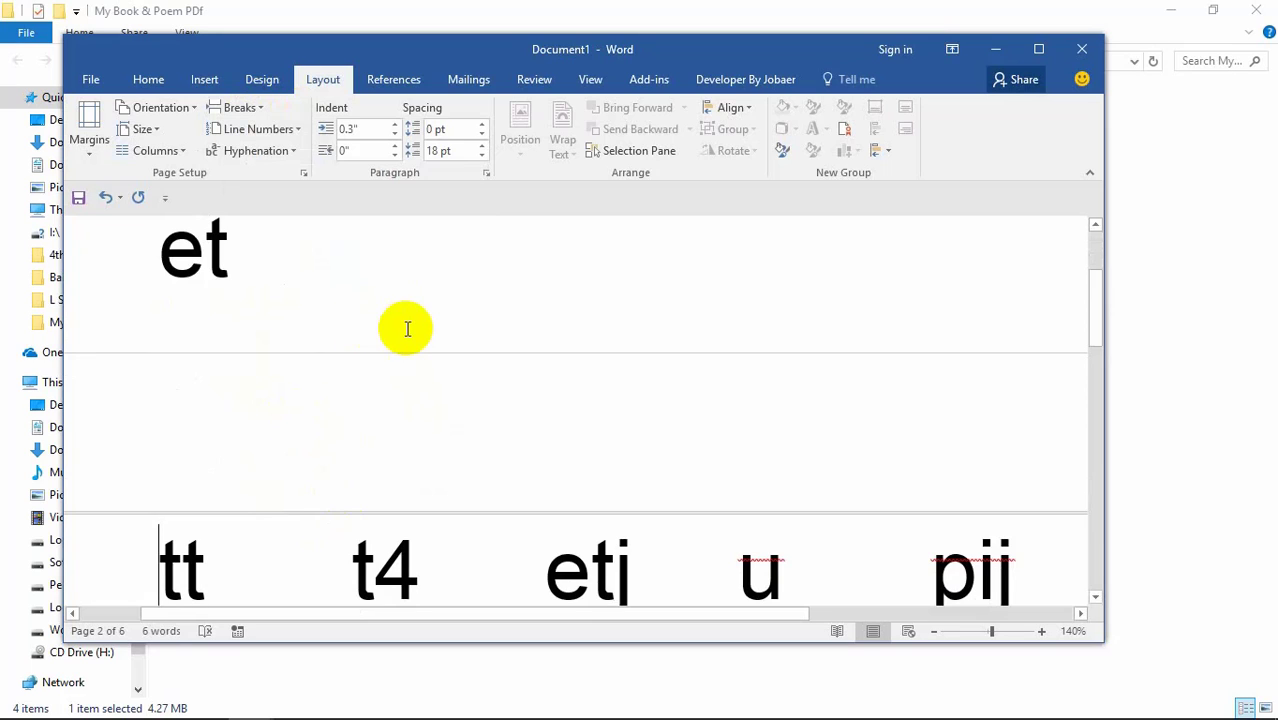
Step: Move from References to the Review tools and scroll over the five-column word grid
left_click(409, 88)
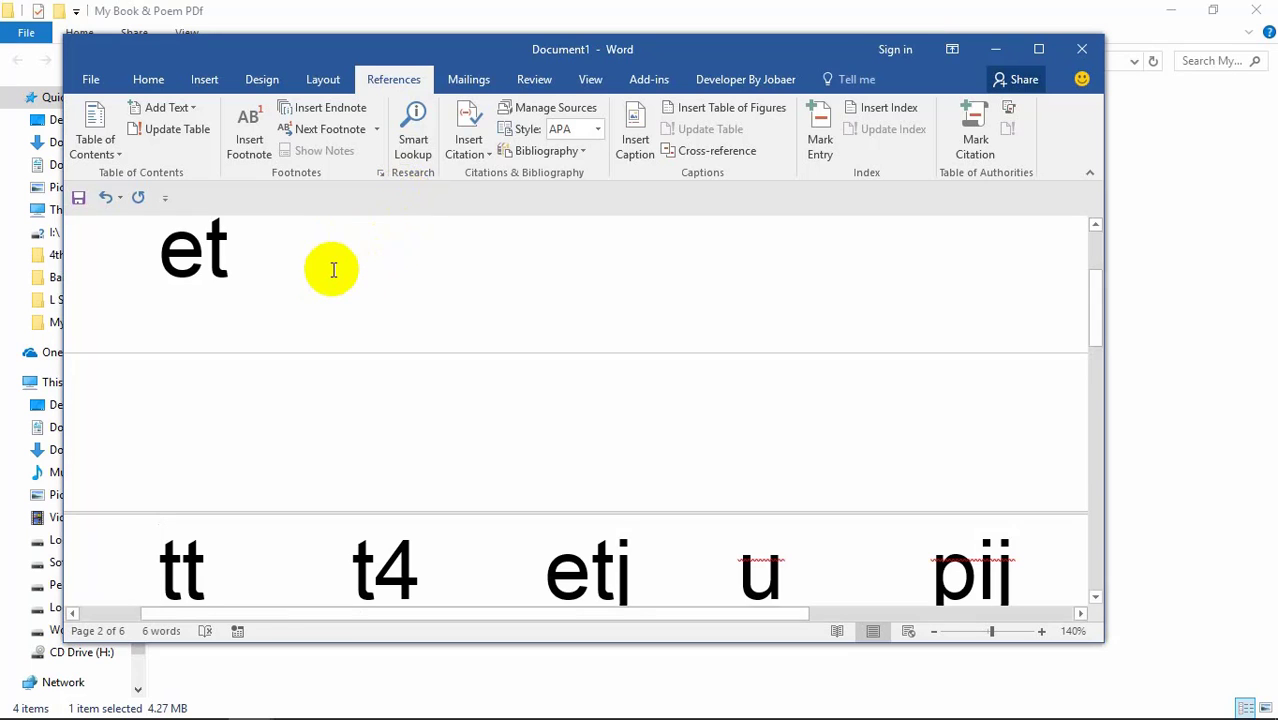
left_click(534, 79)
scroll(569, 393, "up", 1)
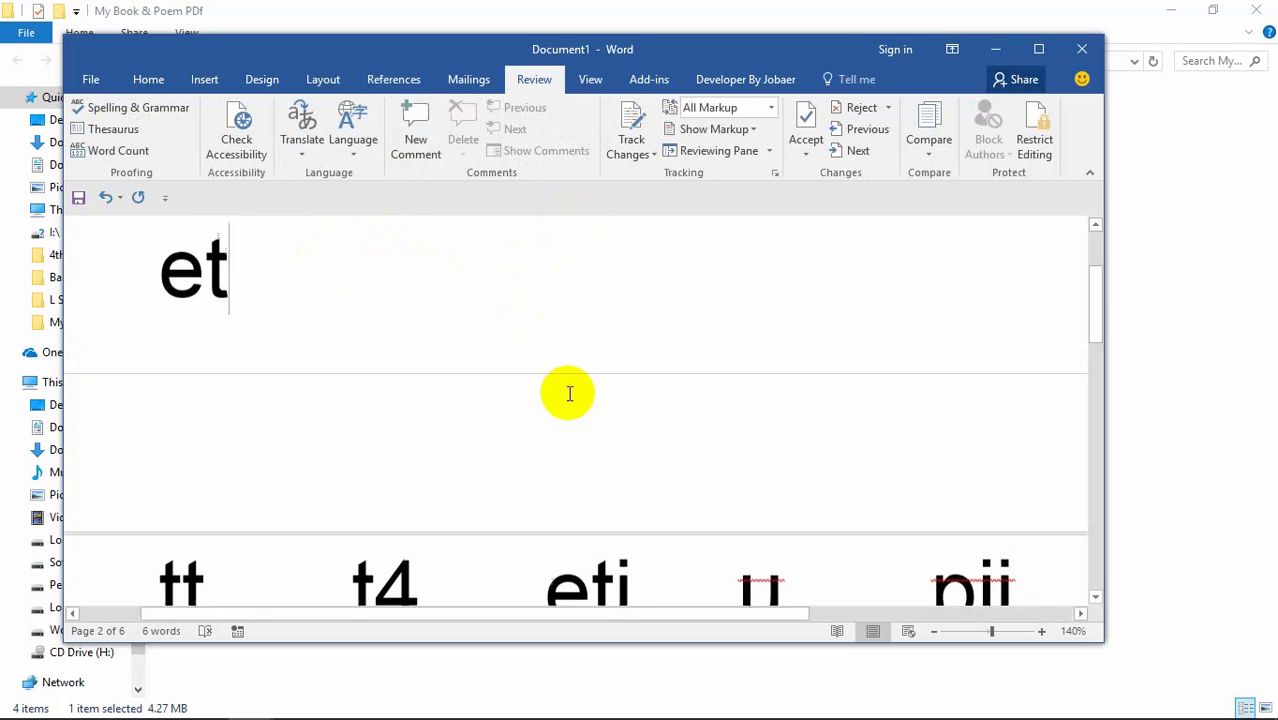
scroll(569, 393, "up", 3)
scroll(531, 374, "down", 2)
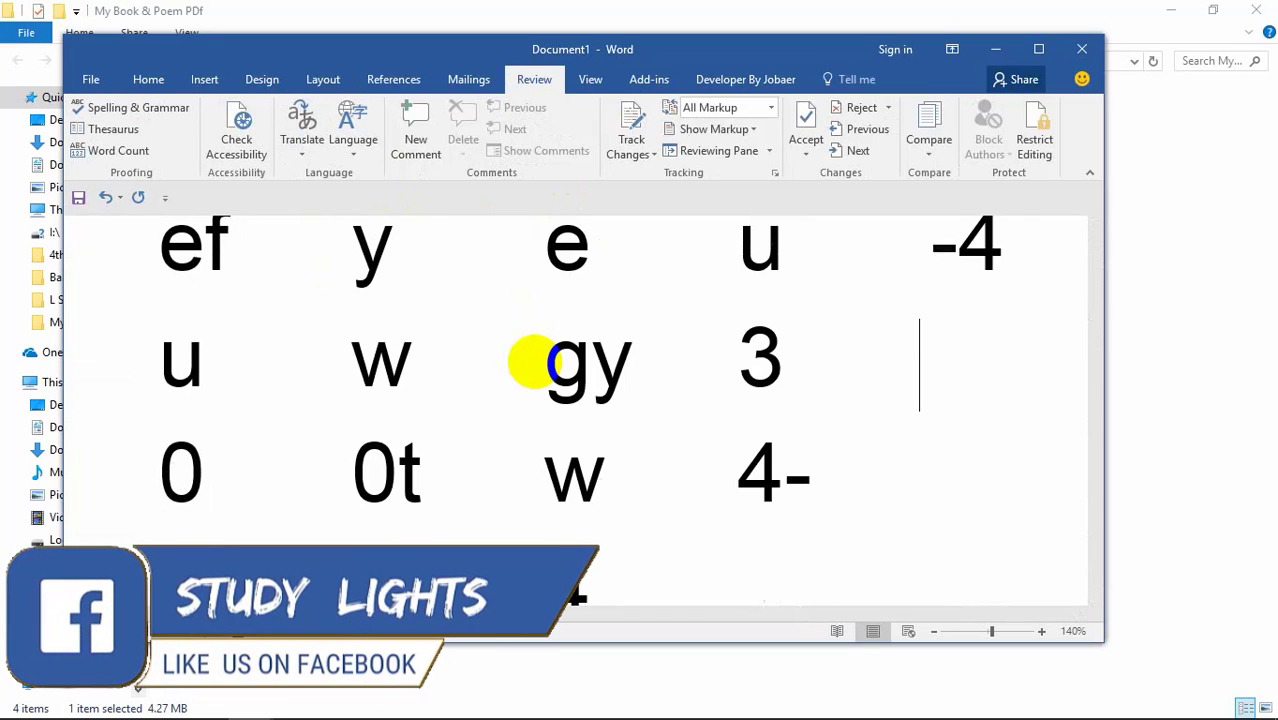
scroll(533, 362, "down", 5)
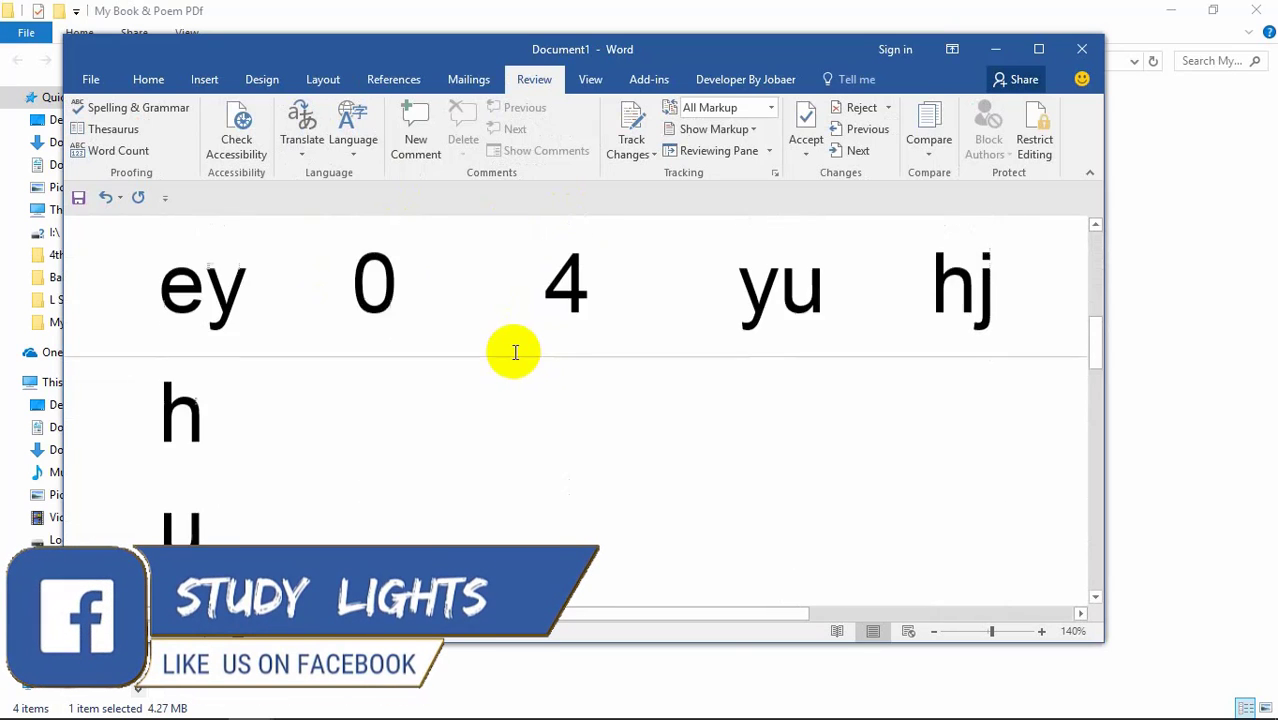
scroll(515, 352, "up", 3)
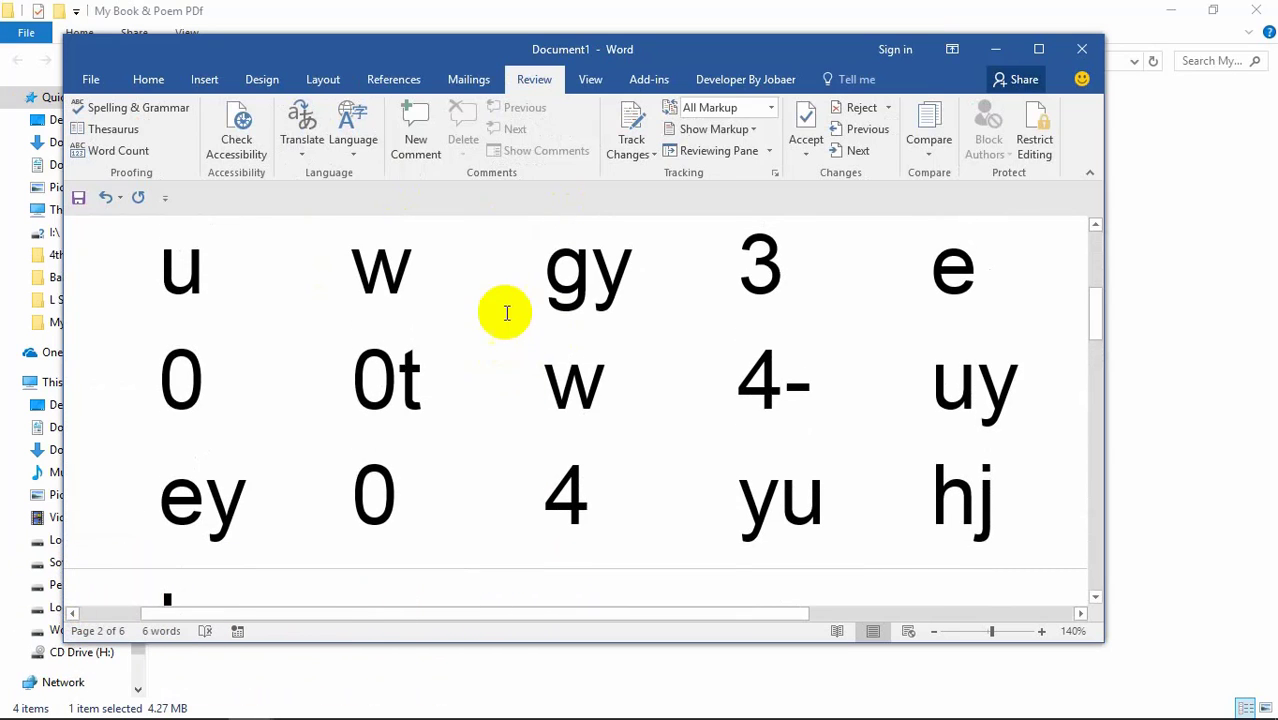
left_click(118, 152)
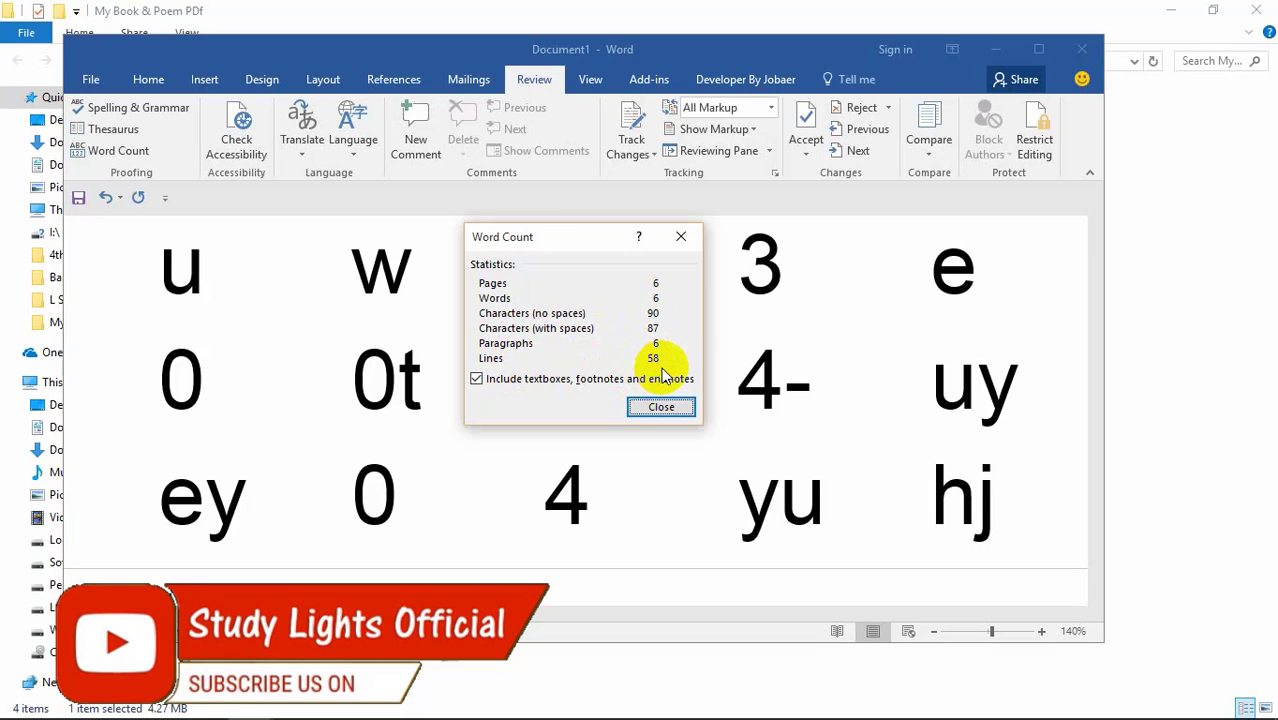
left_click(670, 418)
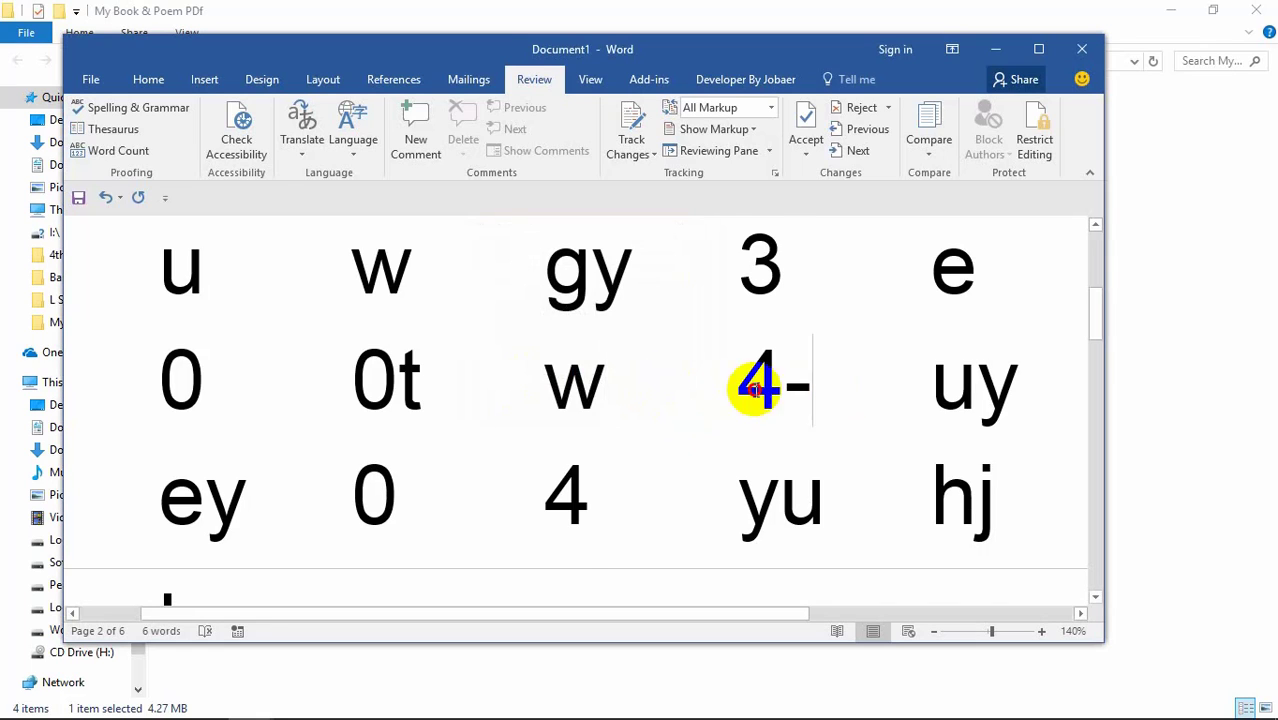
left_click_drag(750, 391, 214, 399)
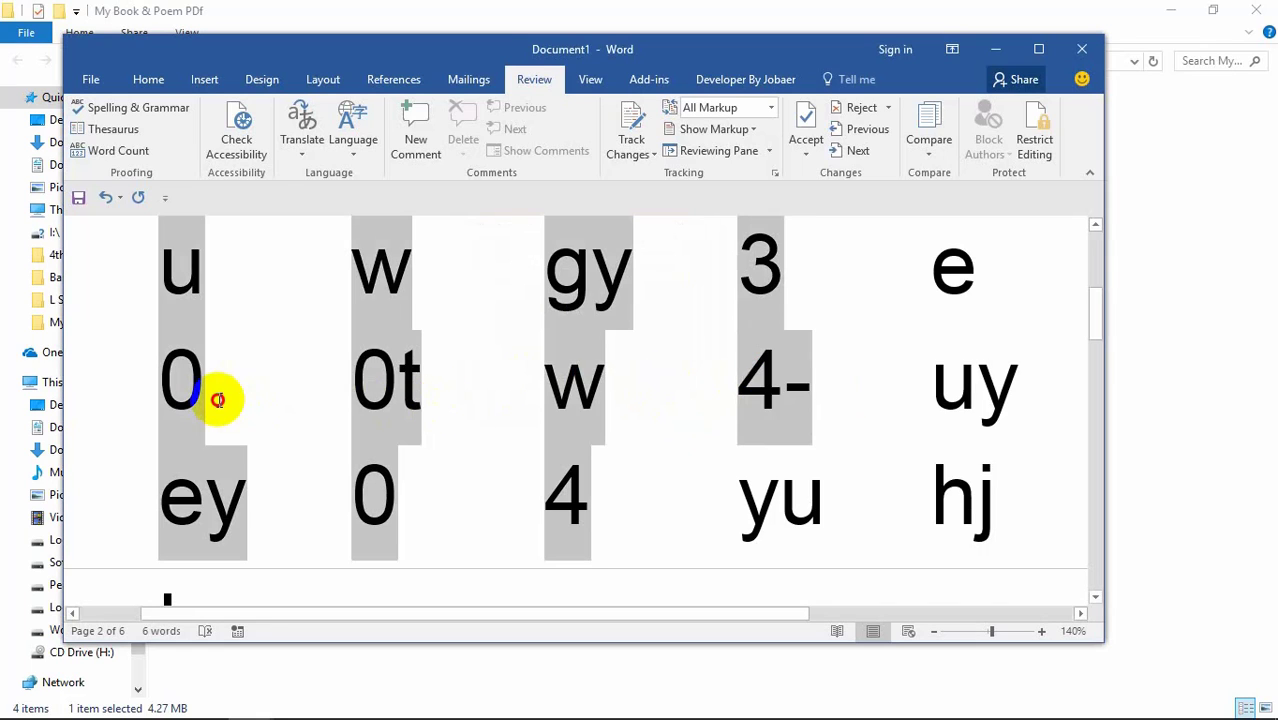
left_click(297, 147)
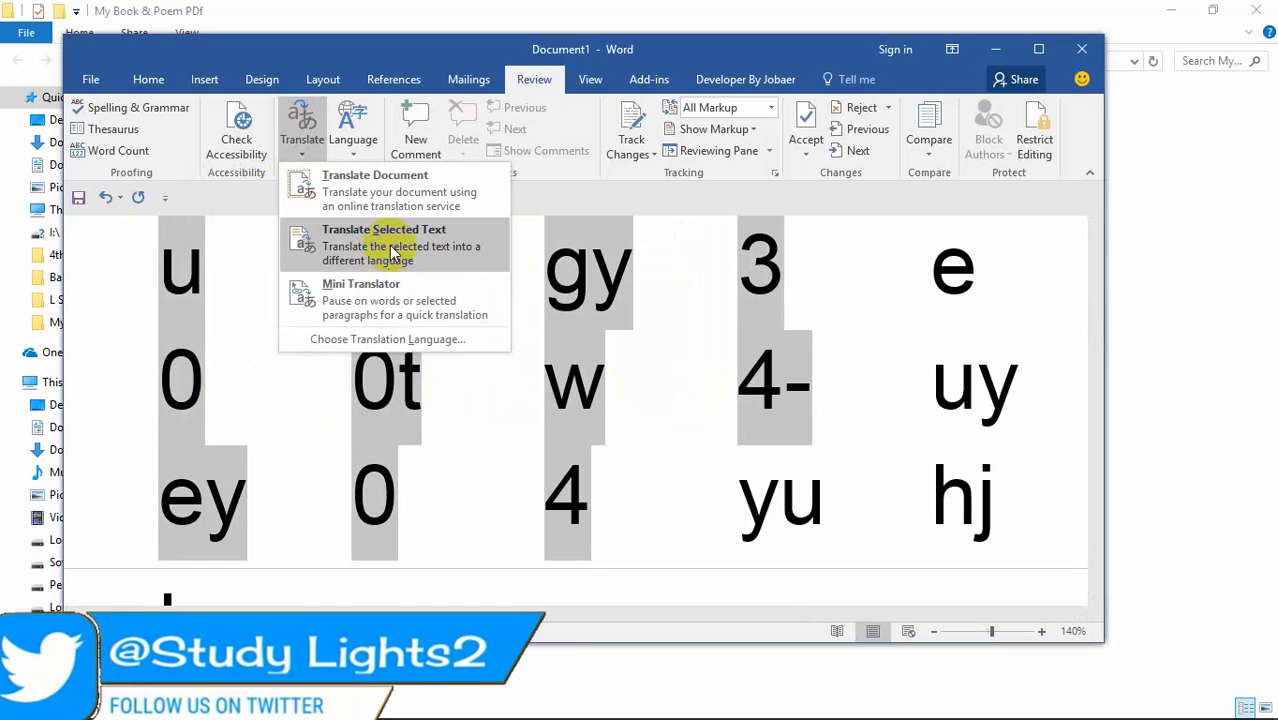
left_click(375, 196)
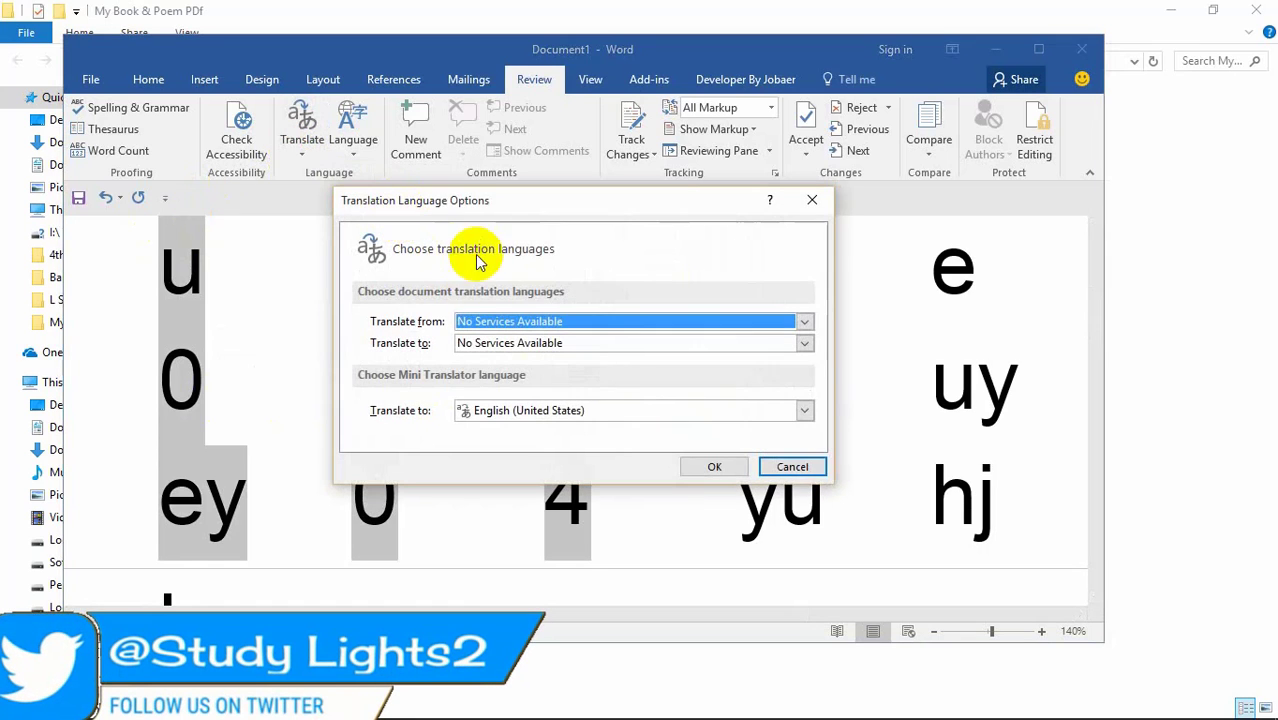
left_click(810, 207)
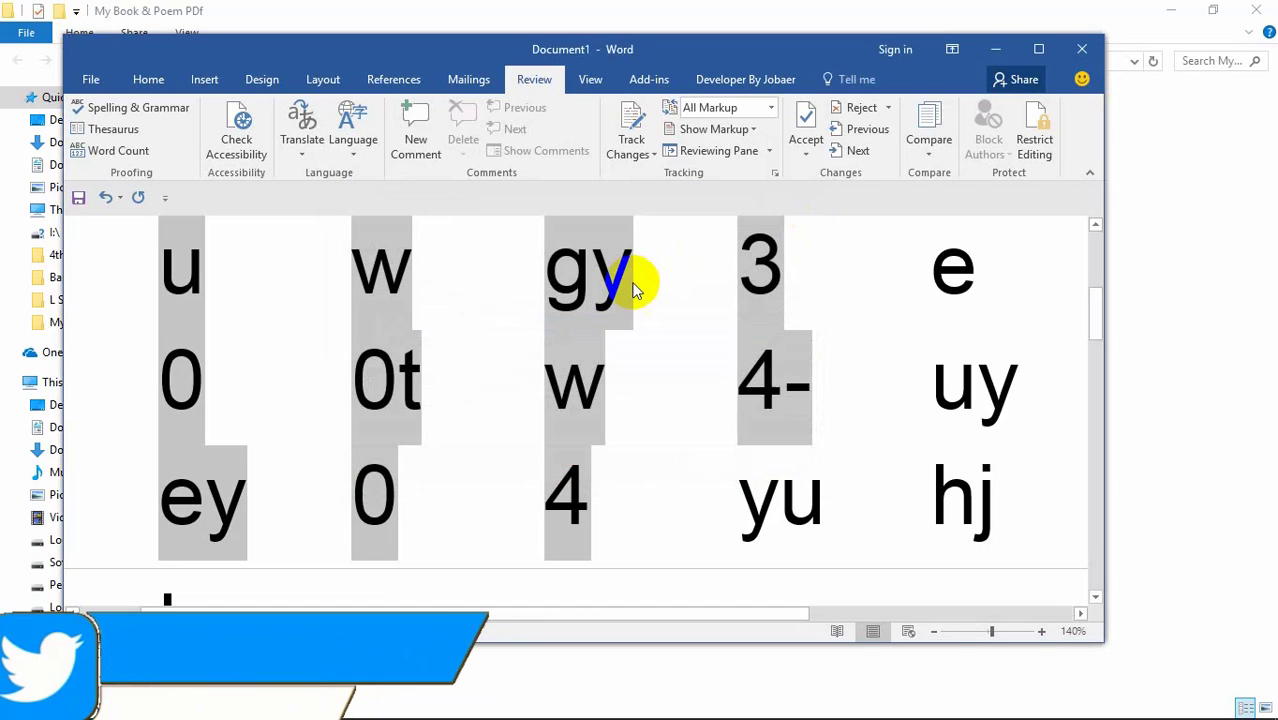
left_click(347, 140)
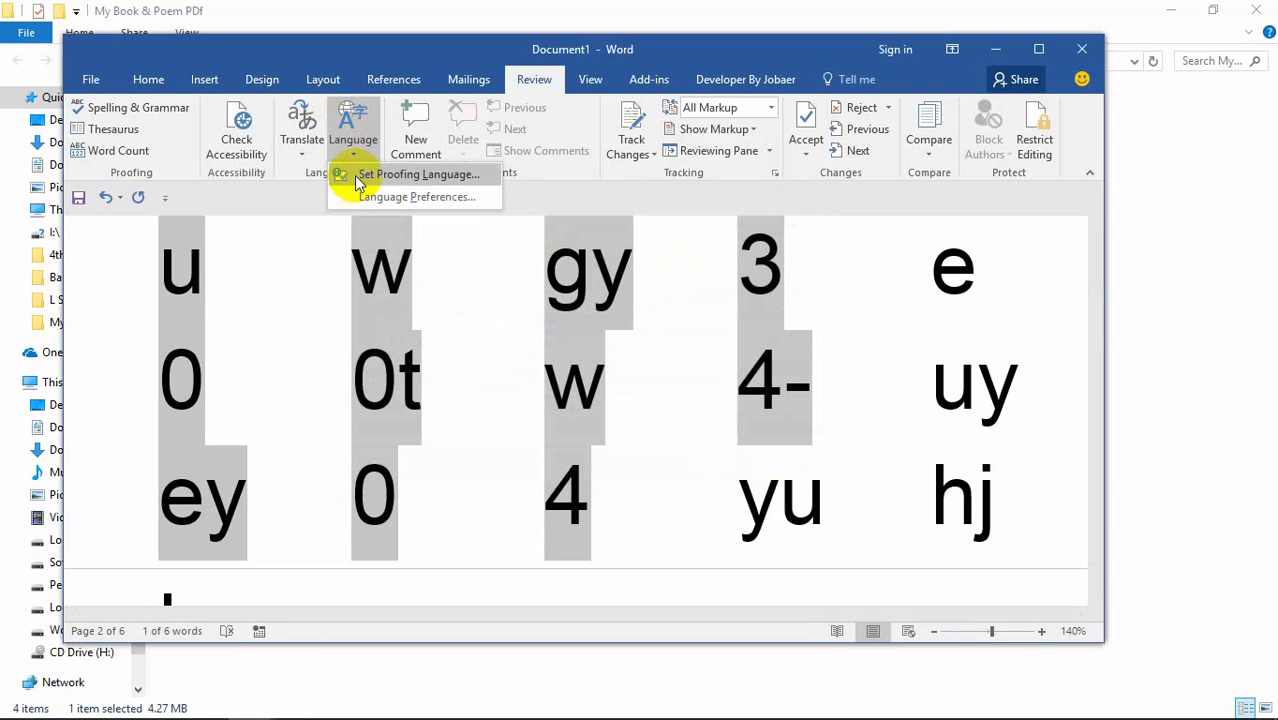
left_click(388, 200)
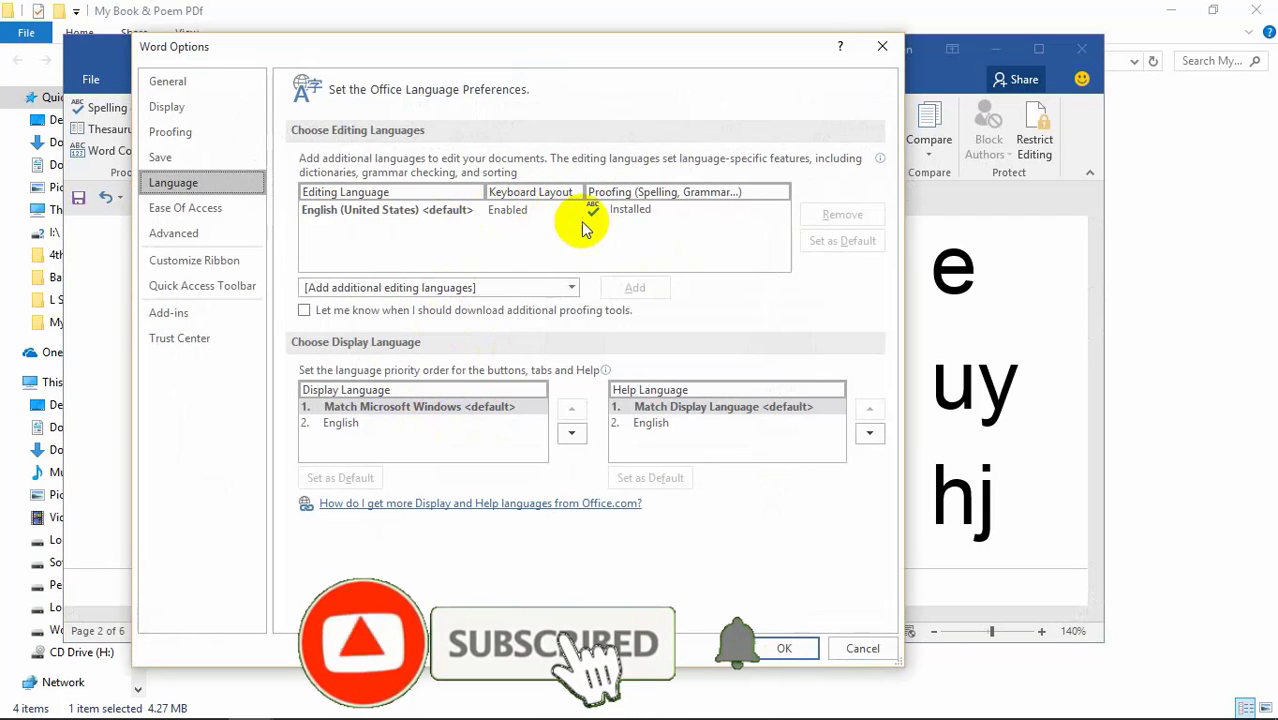
left_click(655, 424)
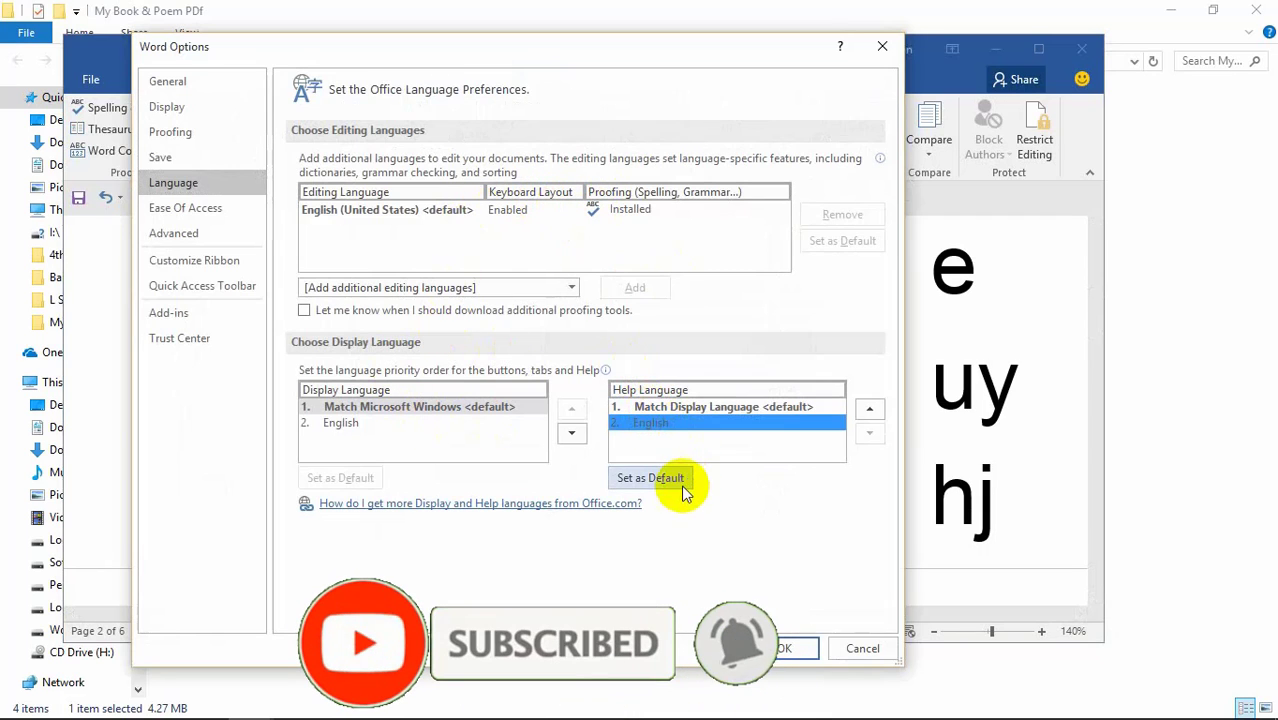
left_click(720, 408)
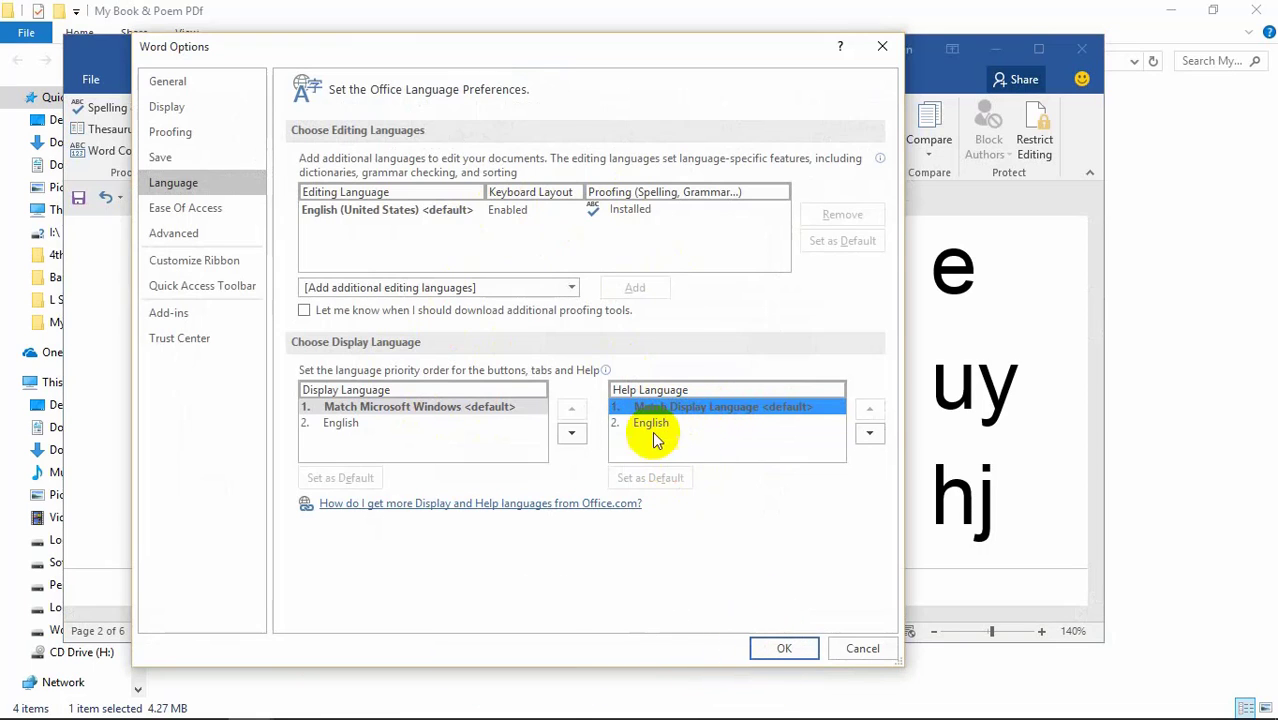
left_click(650, 424)
left_click(733, 408)
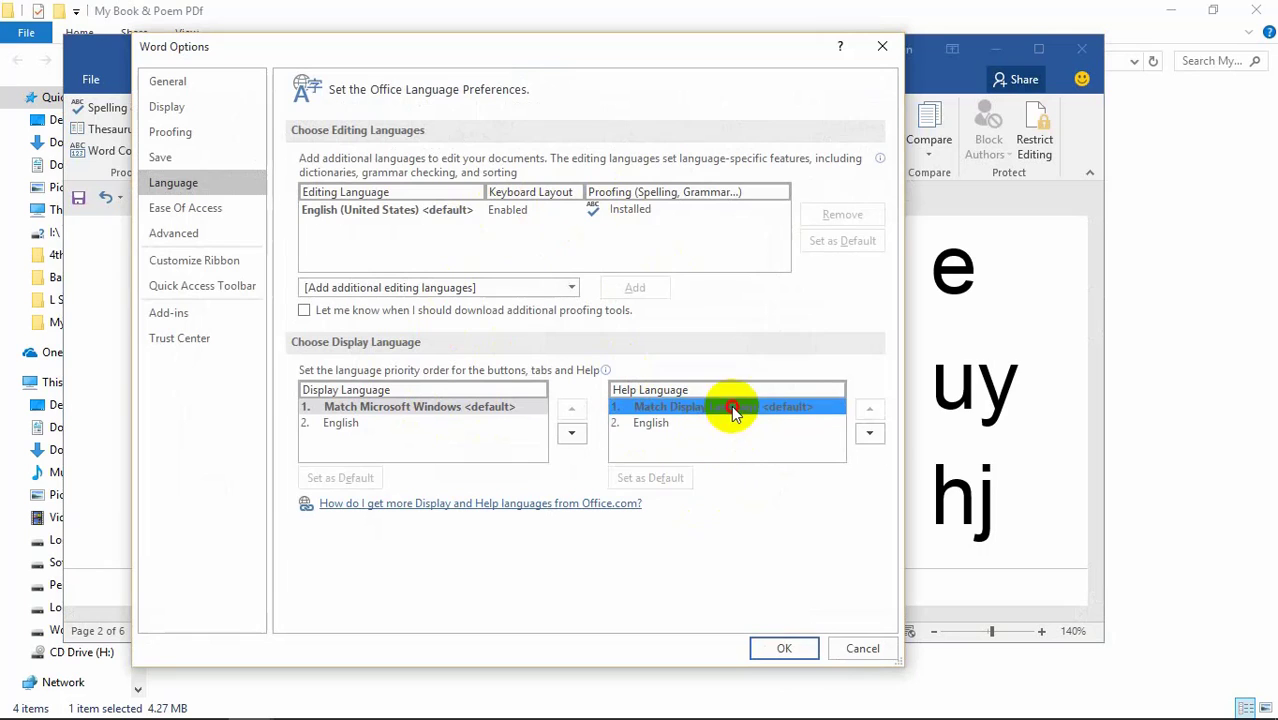
left_click(855, 648)
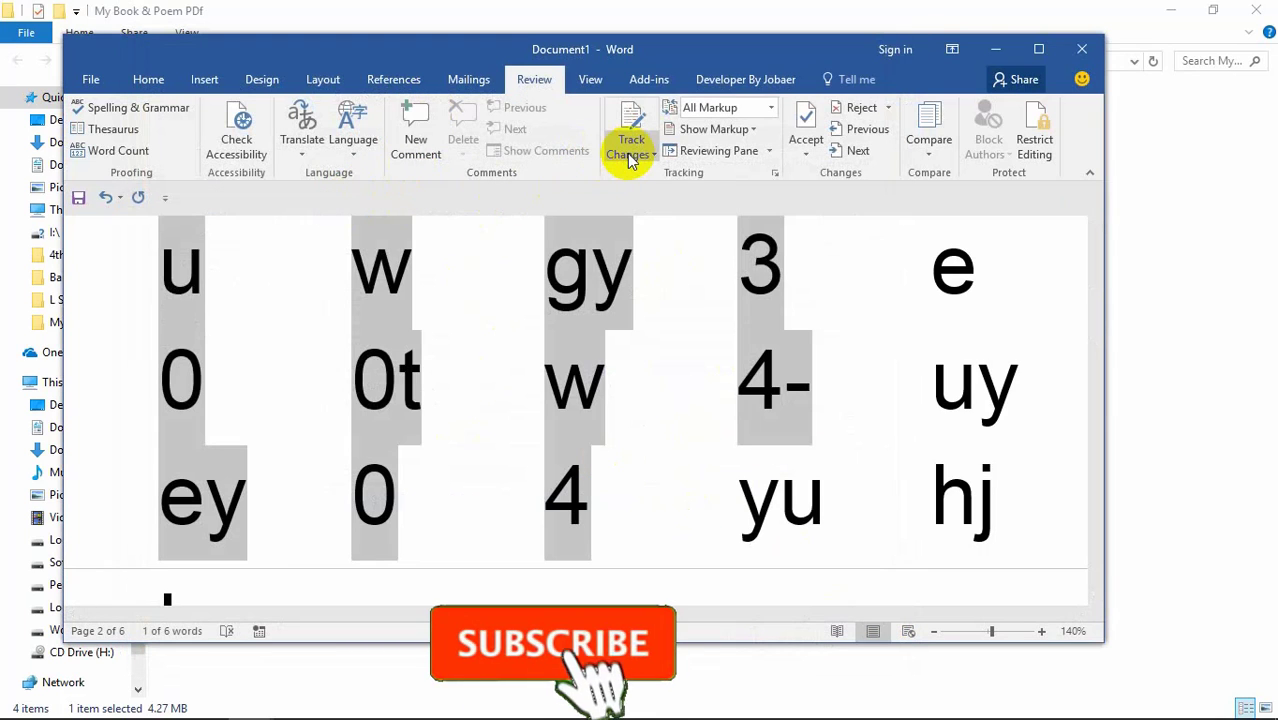
Step: Select the three lines from Etefu0ey down to jhu0j and delete them, leaving four pages
left_click(590, 79)
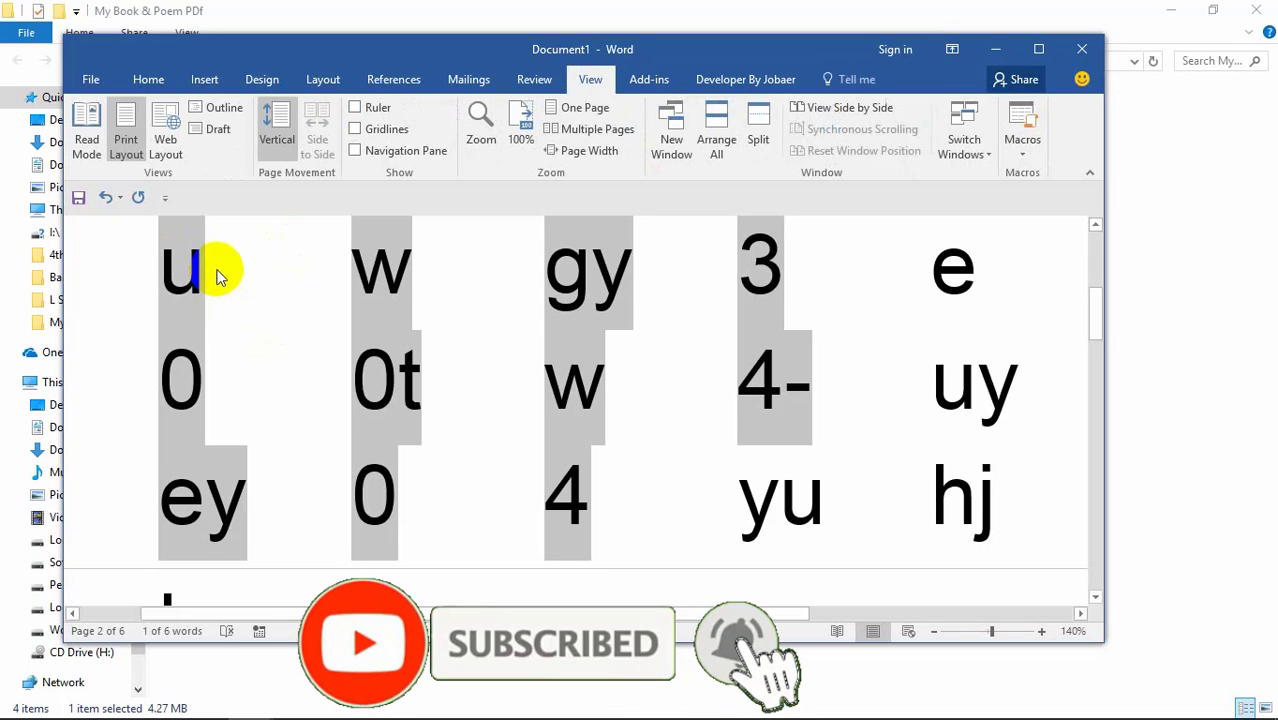
scroll(248, 297, "down", 3)
scroll(248, 297, "down", 5)
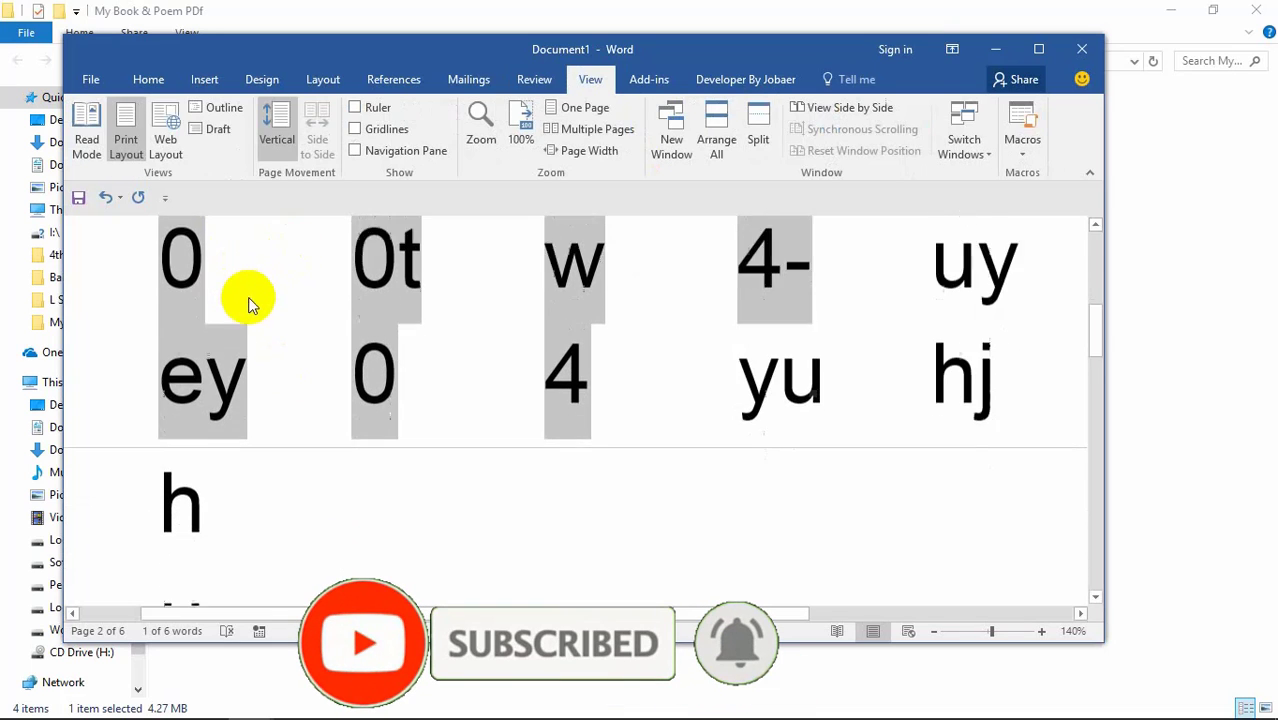
scroll(300, 300, "up", 5)
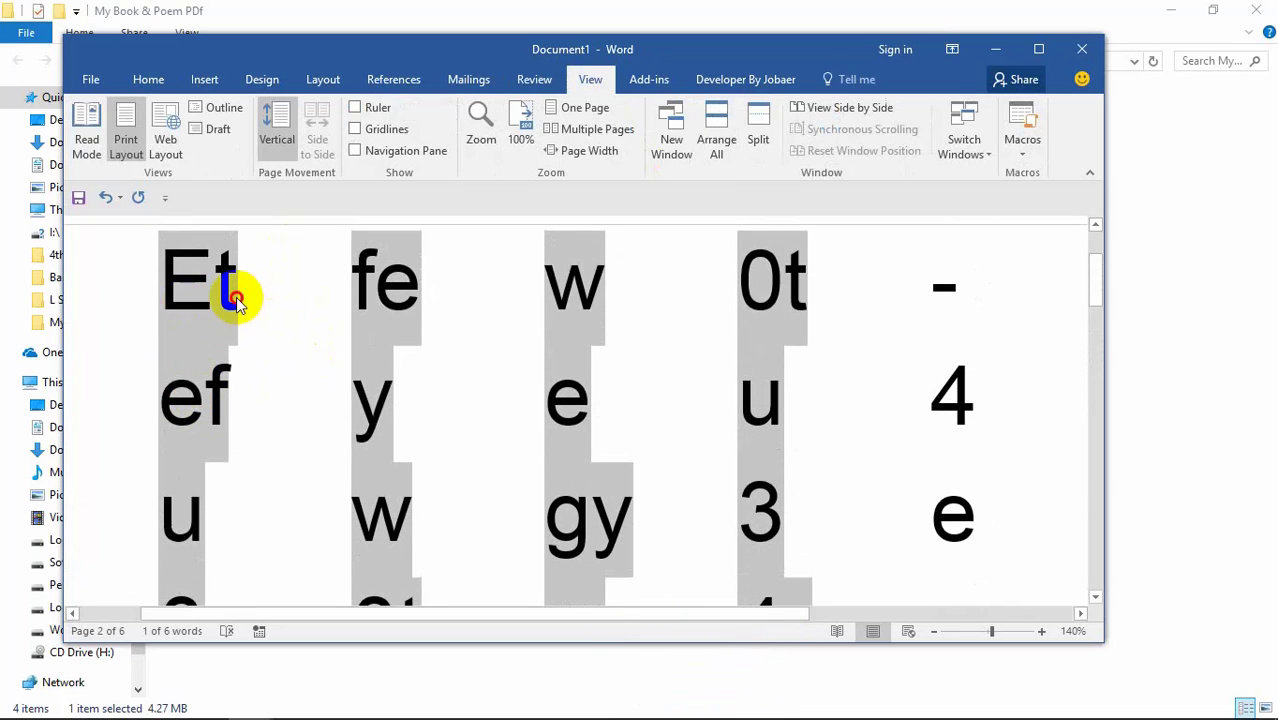
left_click(352, 292)
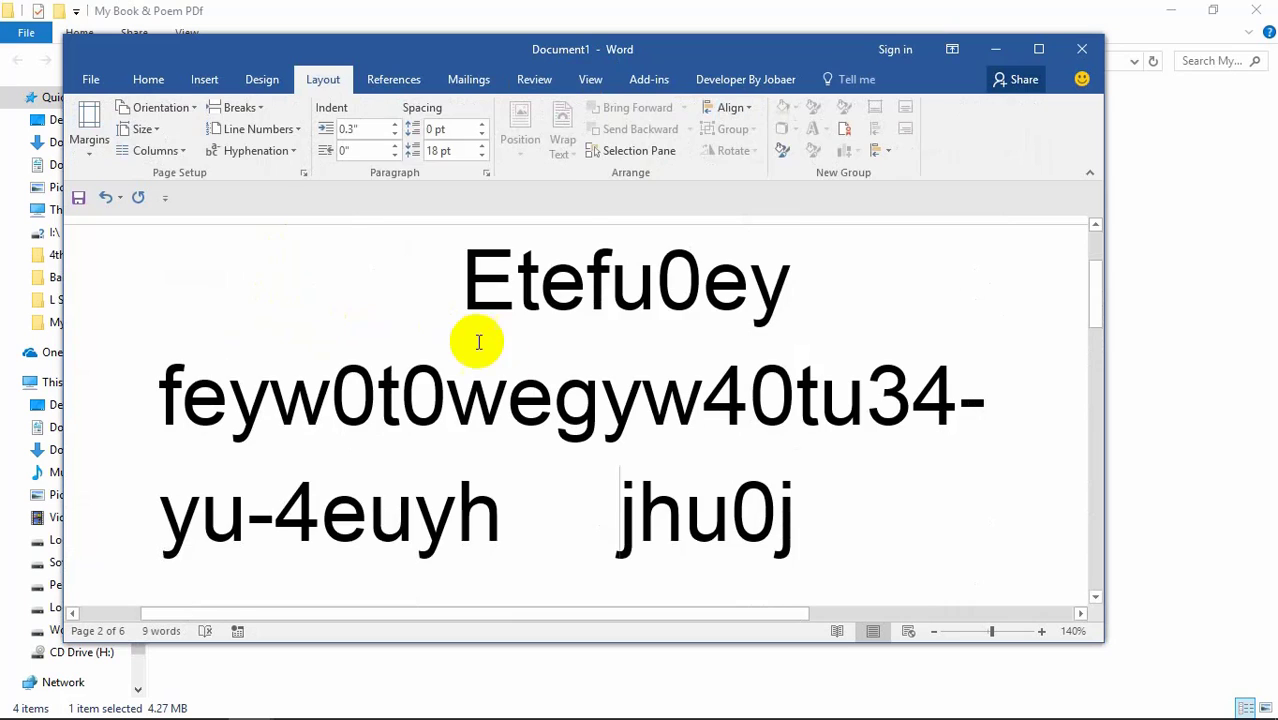
left_click(458, 282)
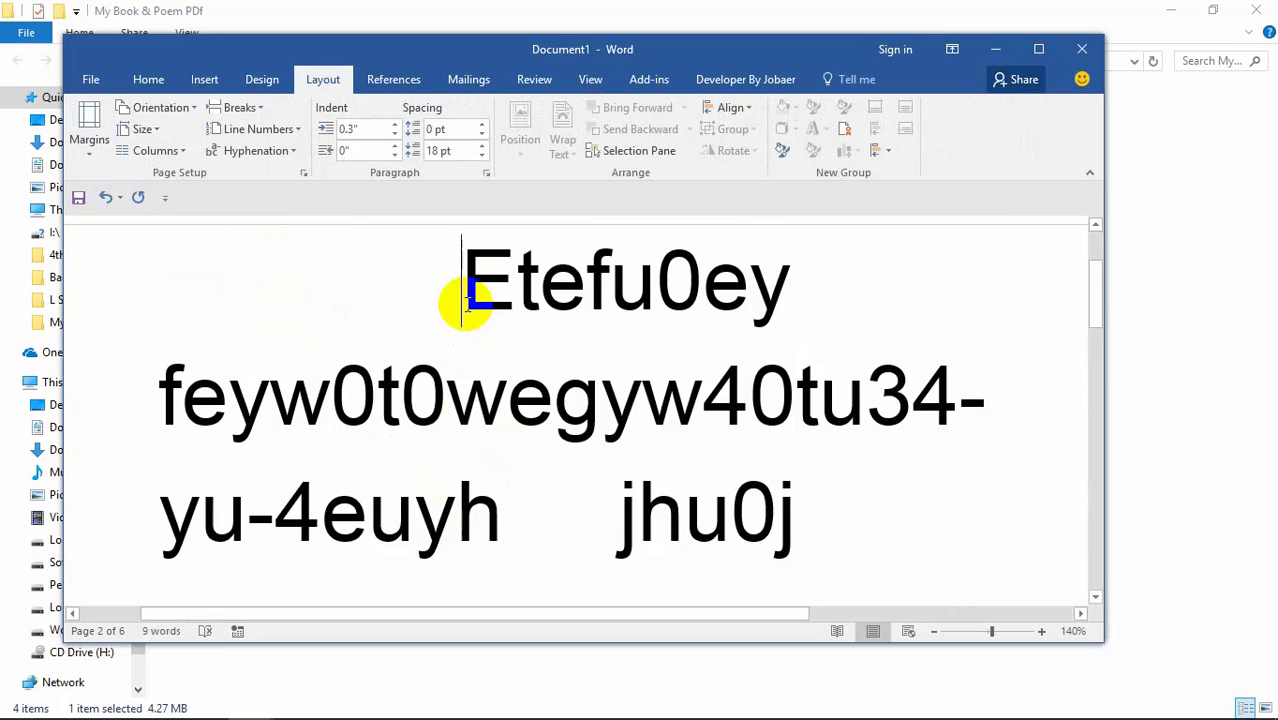
left_click(455, 515)
left_click(460, 515)
triple_click(479, 436)
double_click(700, 515)
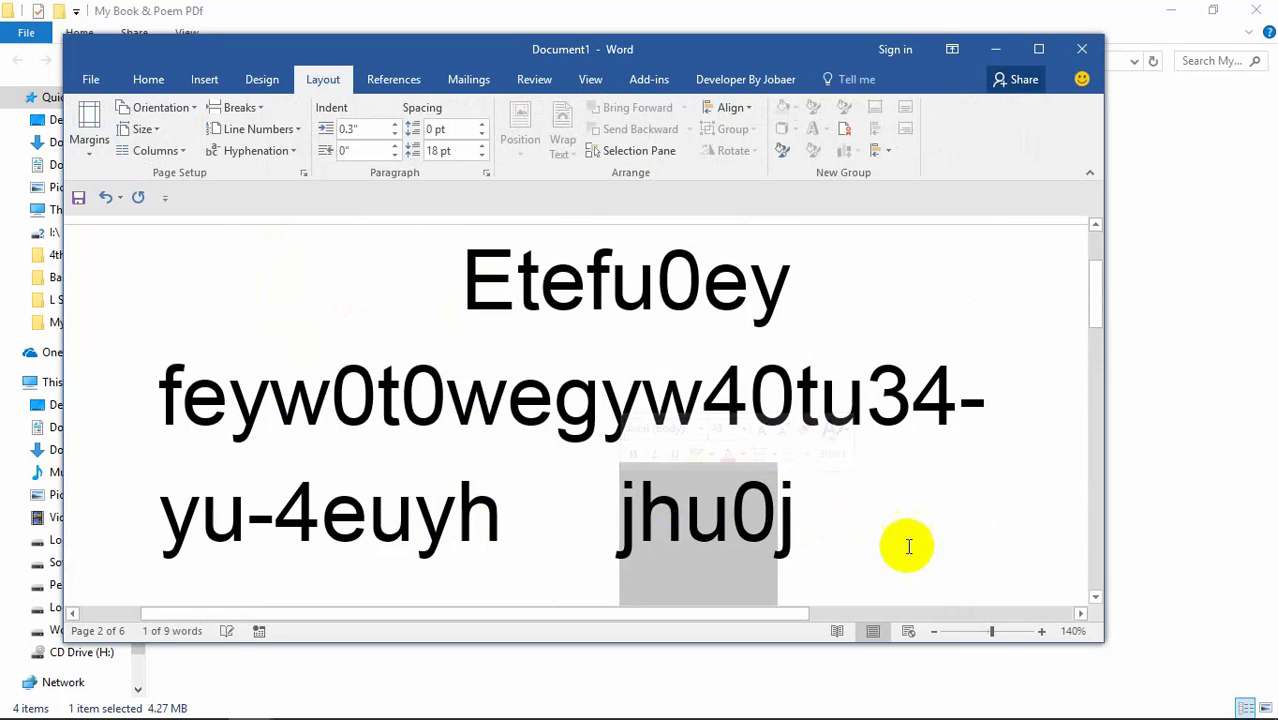
left_click_drag(908, 546, 388, 280)
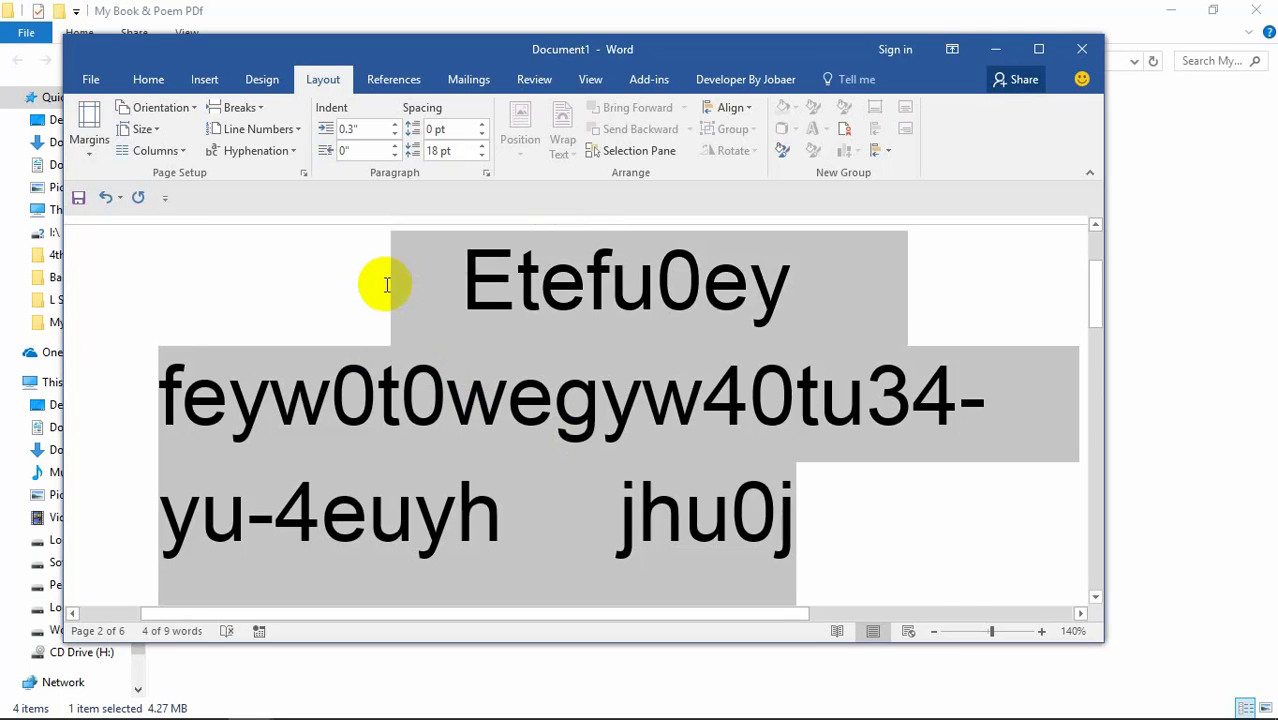
key("Delete")
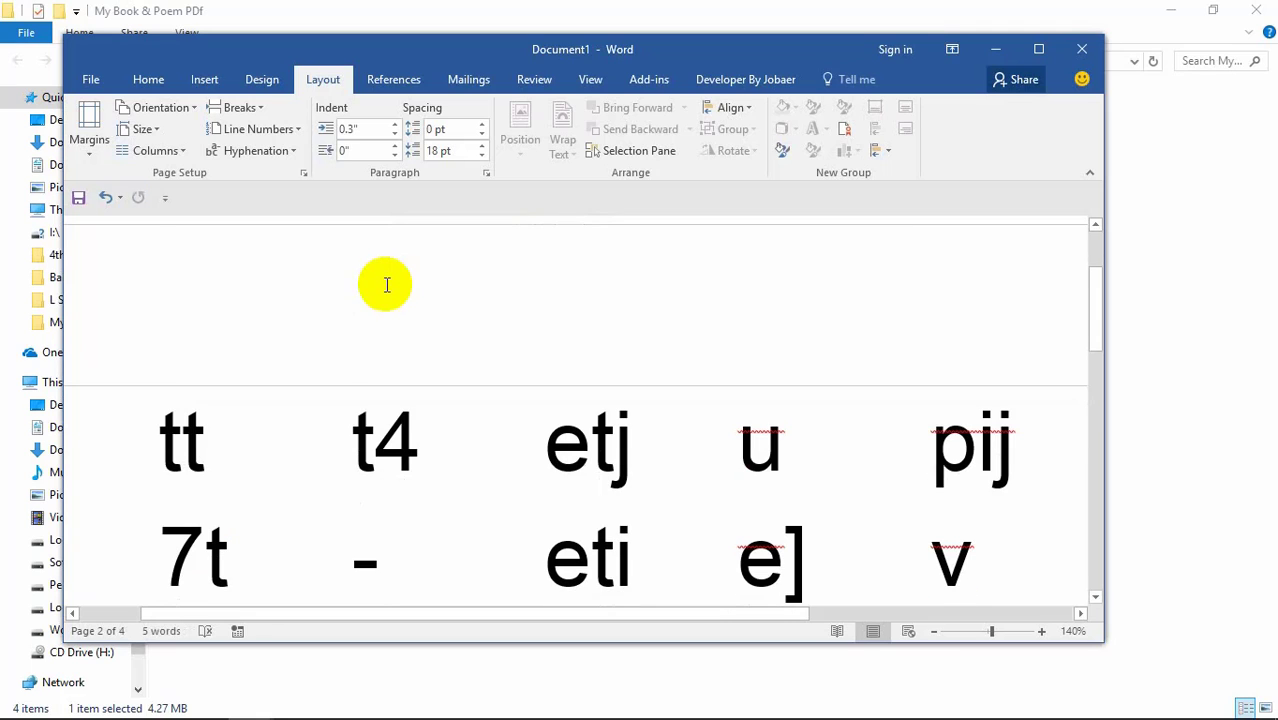
Step: Replace all document content with a 'Name:' label on the first line
type("nam")
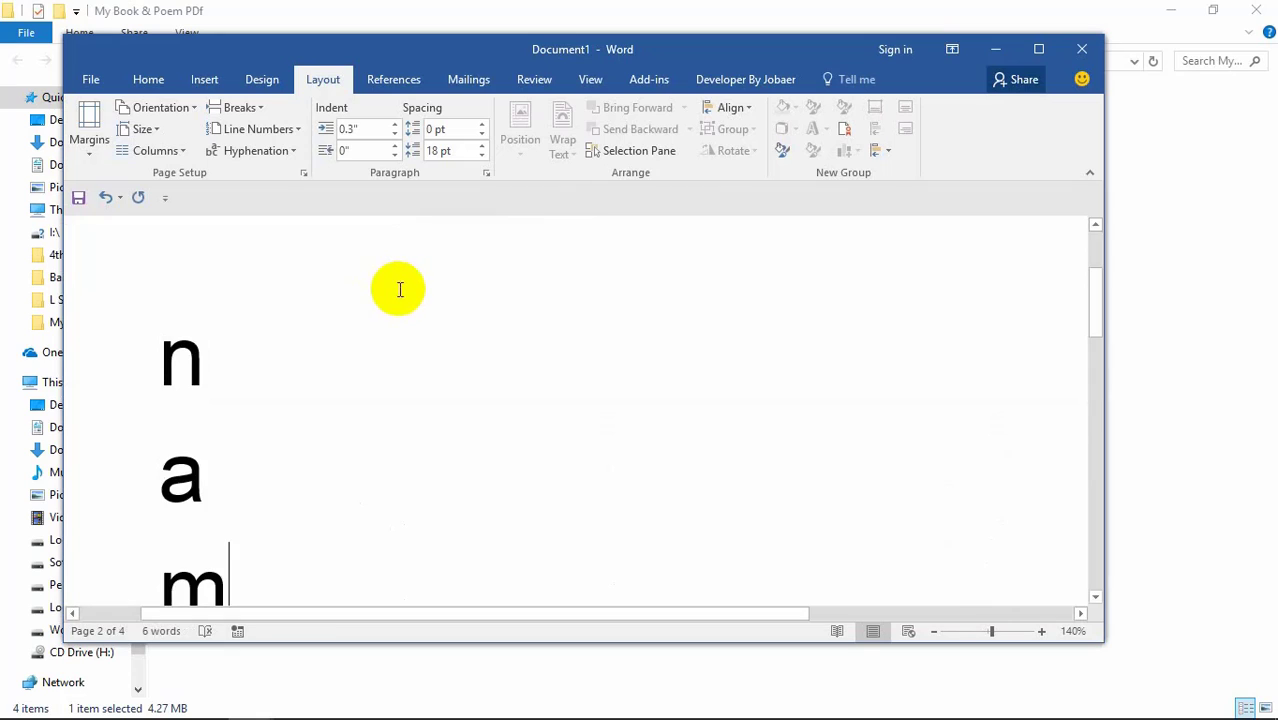
key("ctrl+a")
type("A")
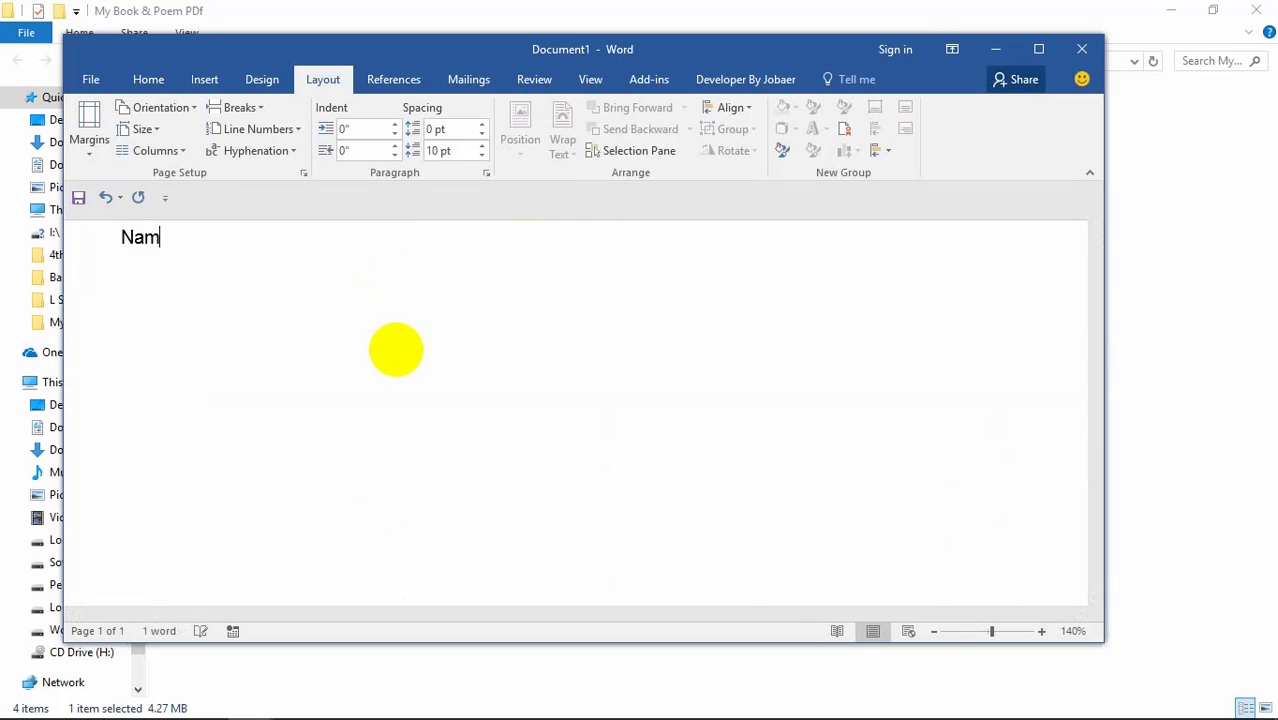
type("ame:\\")
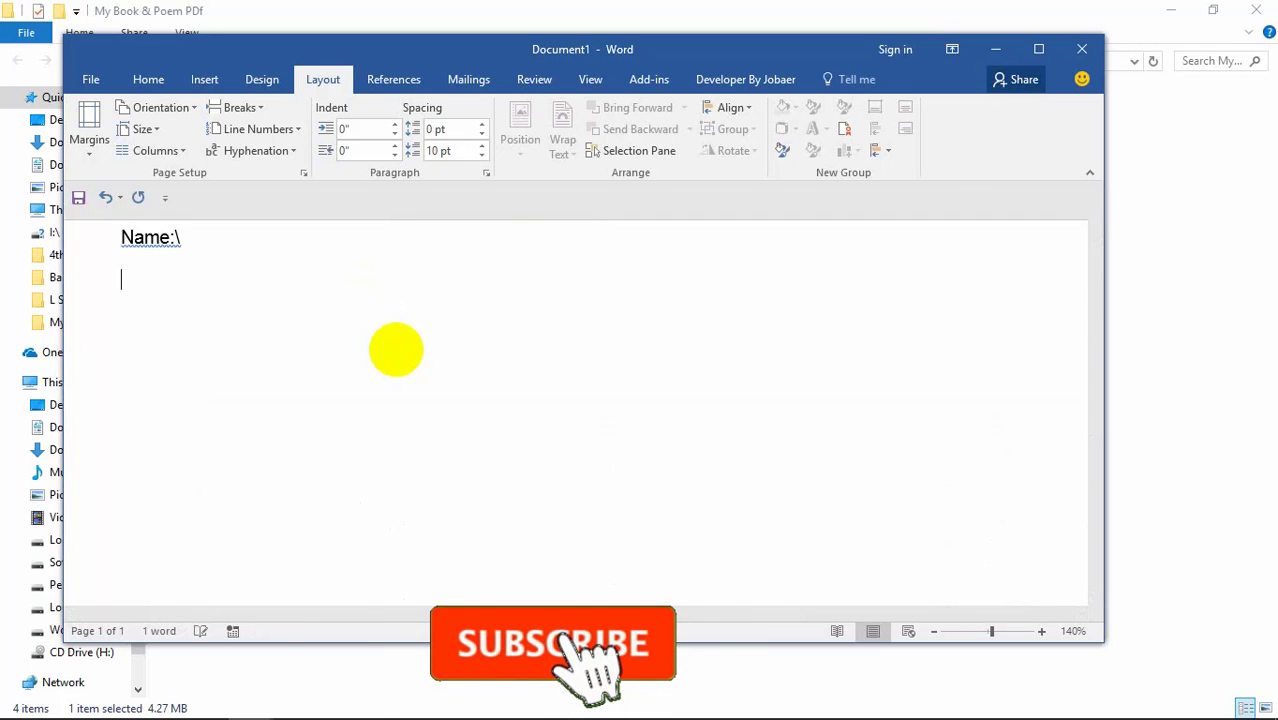
key("BackSpace")
key("BackSpace")
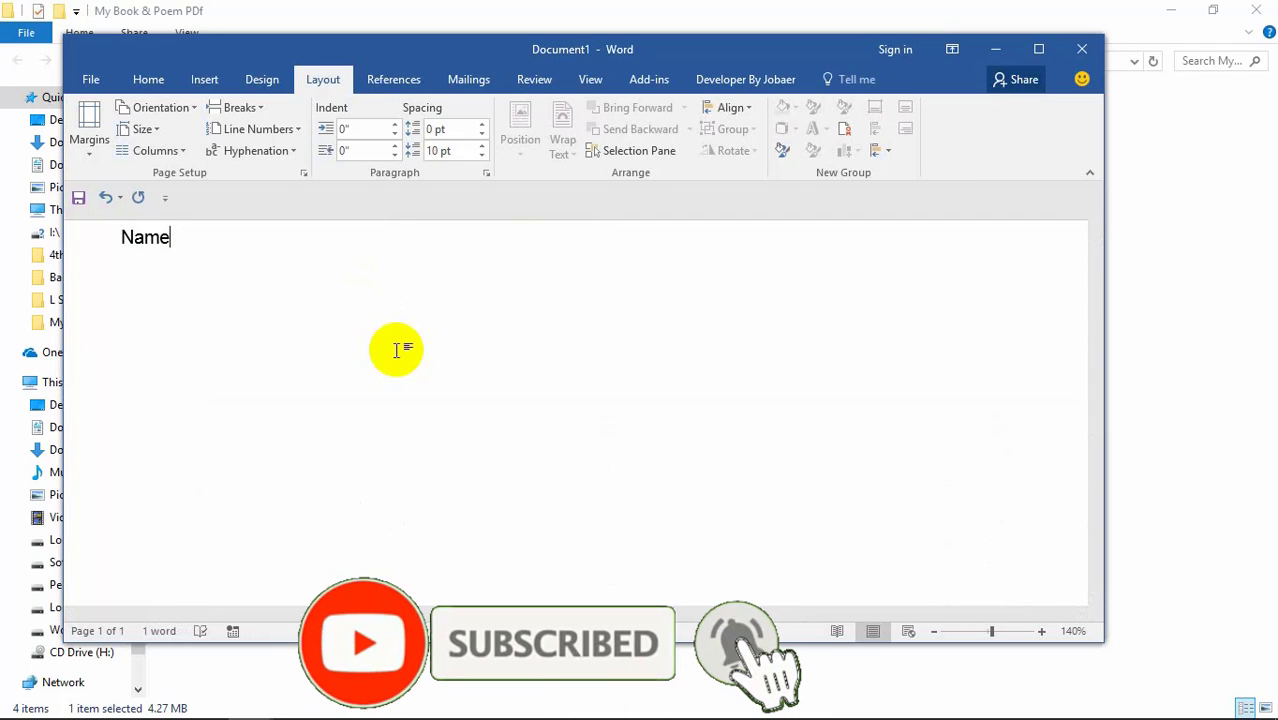
type(":")
key("Return")
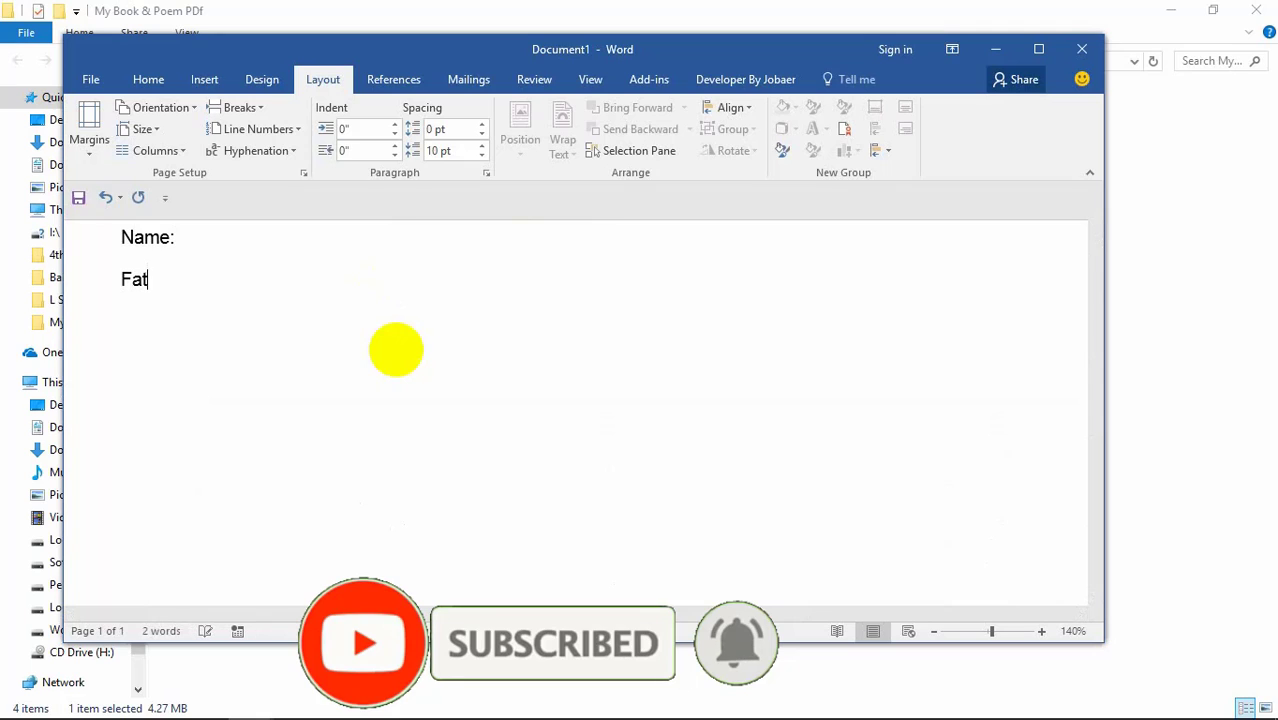
Step: Add a 'Father's name:' line and dotted leaders after both the Name and Father's name labels
type("Father’s name:")
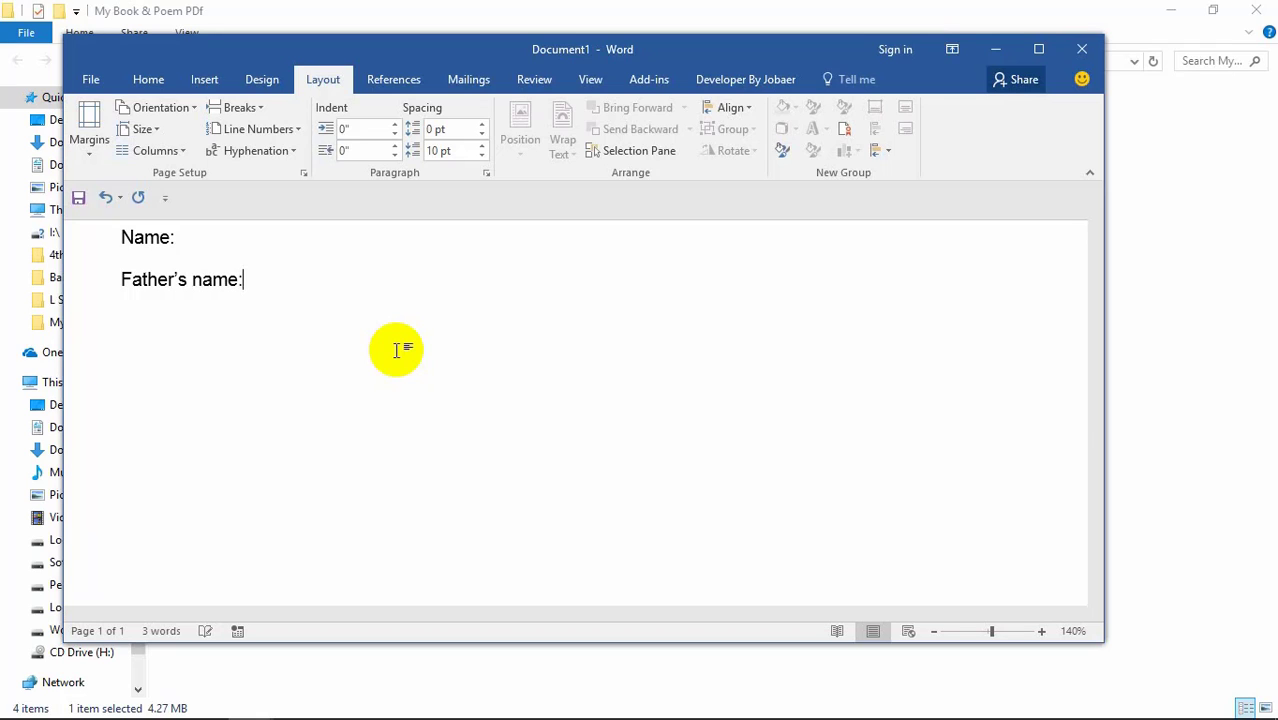
type(".......")
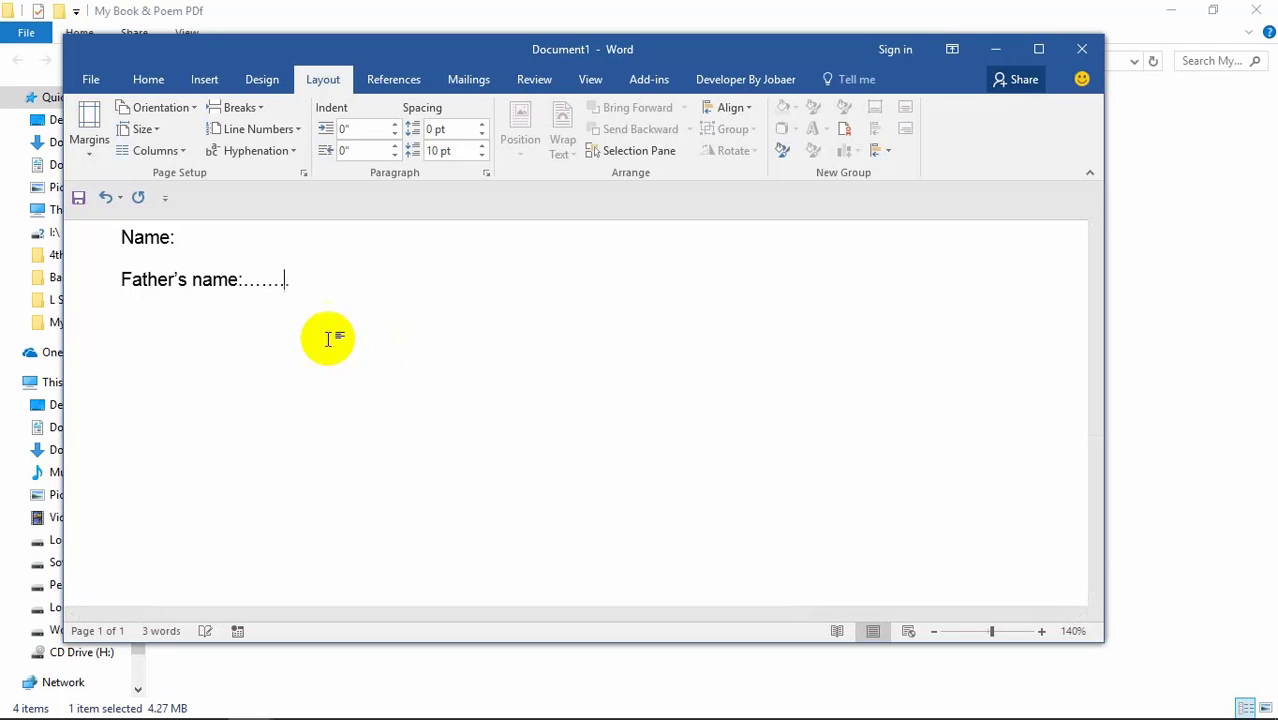
type("...............................")
left_click(180, 238)
type(".........................")
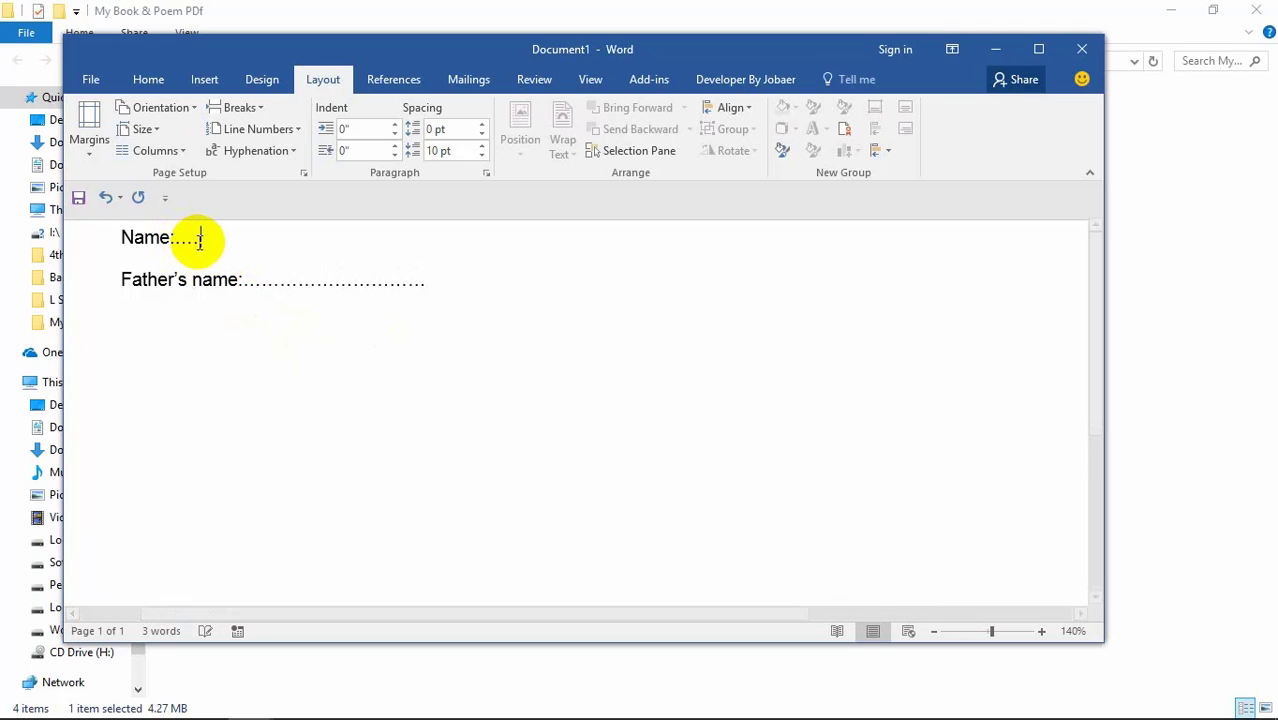
type("..........")
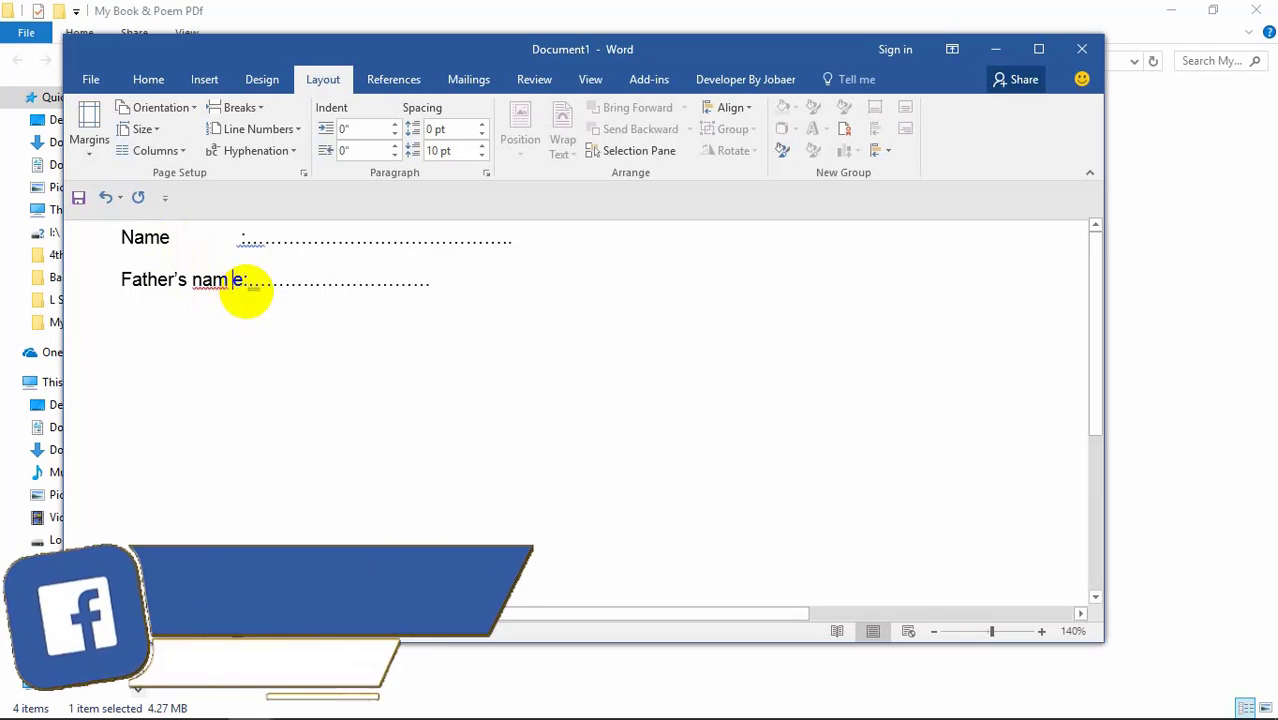
key("BackSpace")
type("m")
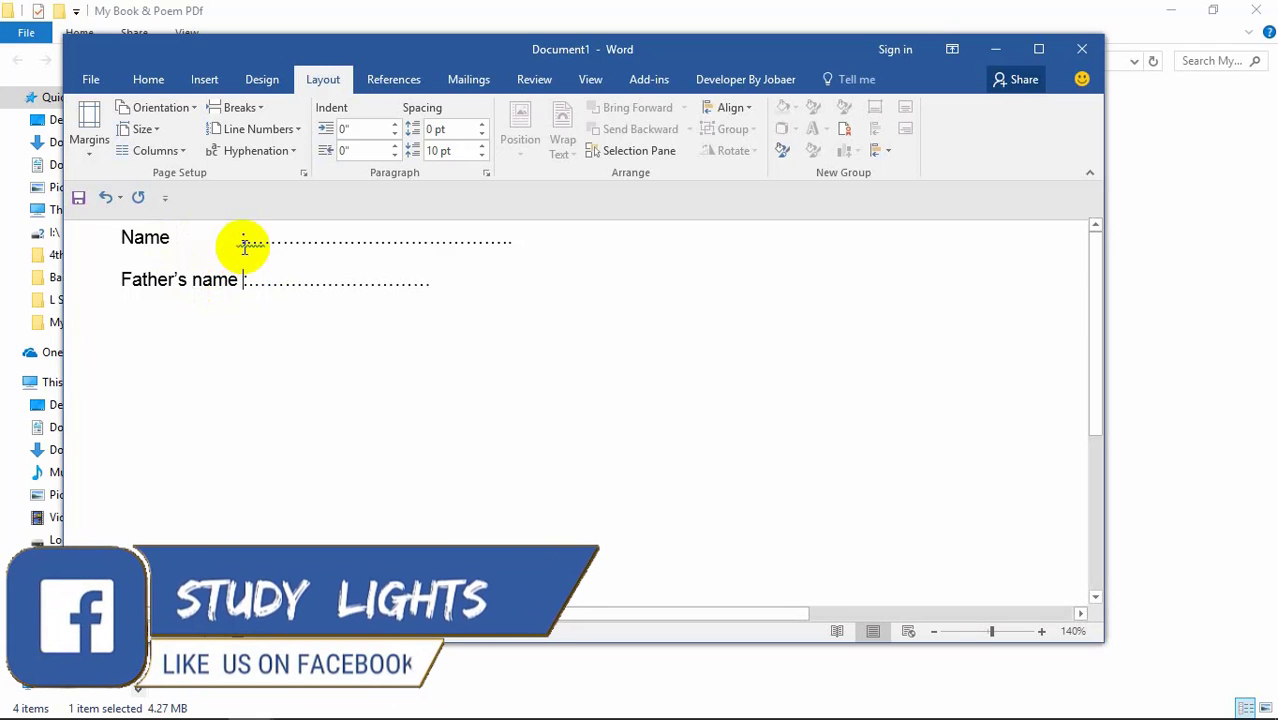
left_click(244, 281)
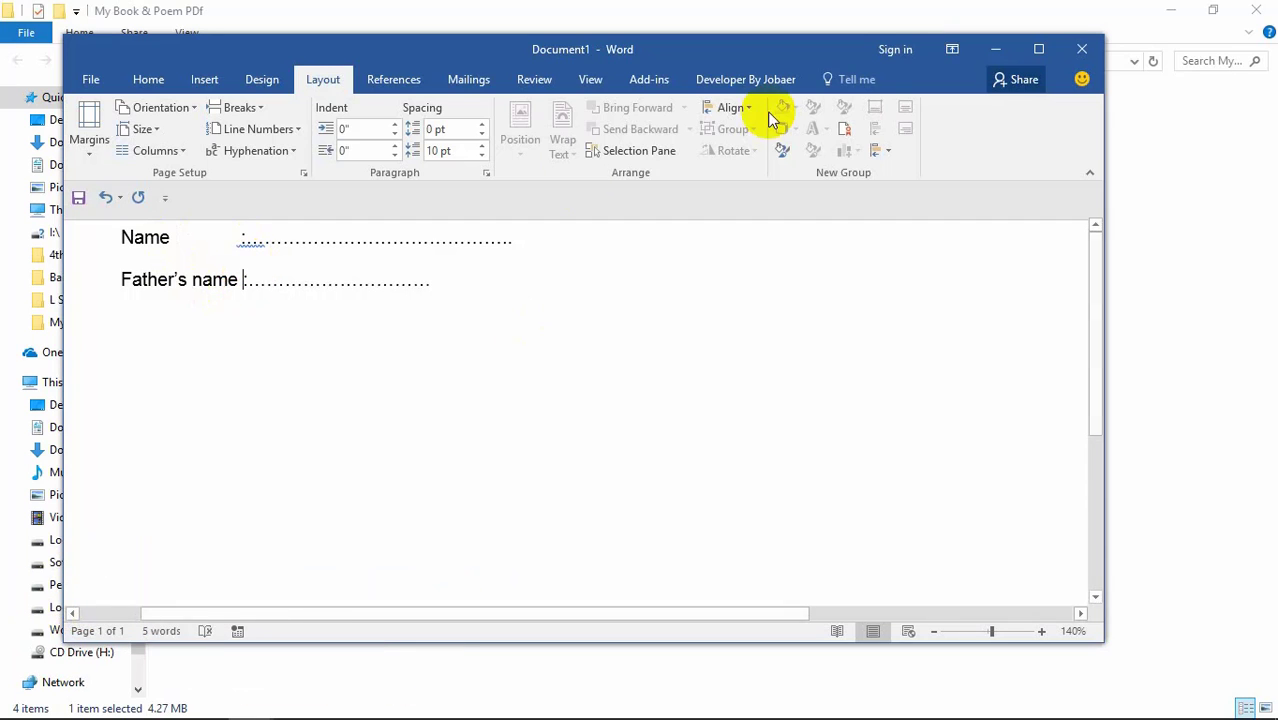
left_click(589, 79)
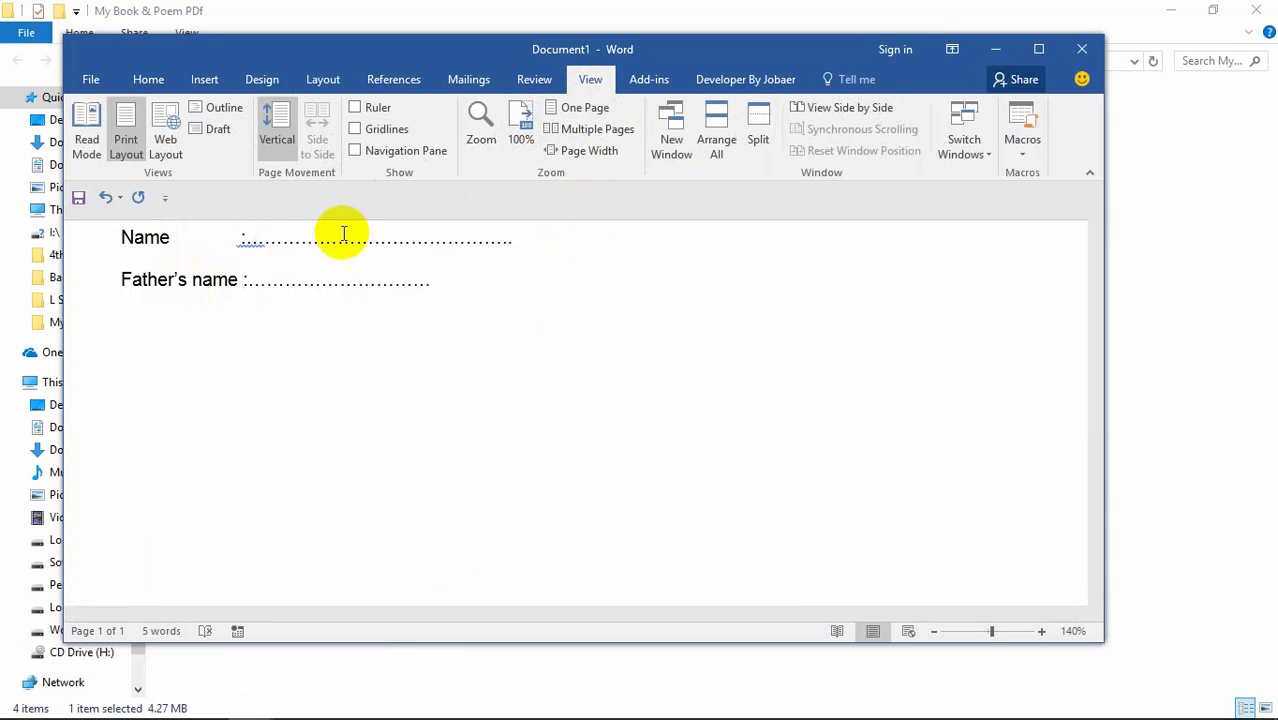
Step: Show gridlines and trim the Name line's dotted leader to a few dots, aligning both colons
left_click(381, 129)
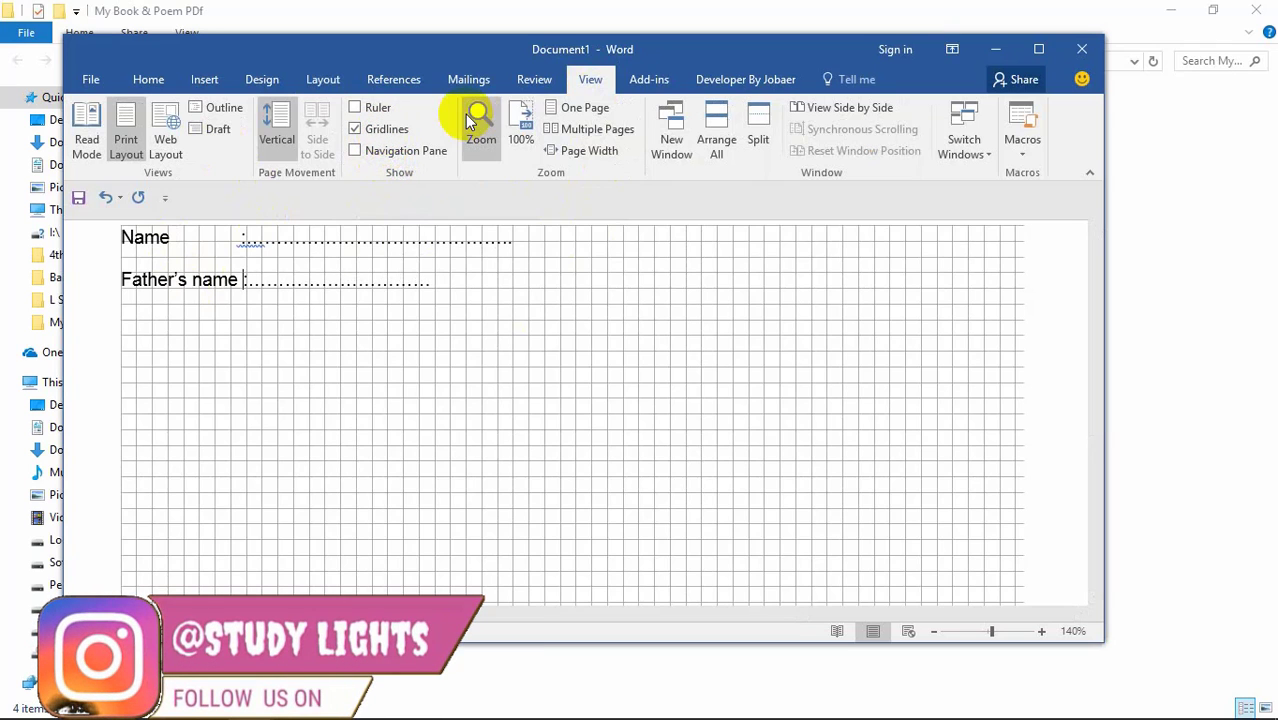
left_click(242, 240)
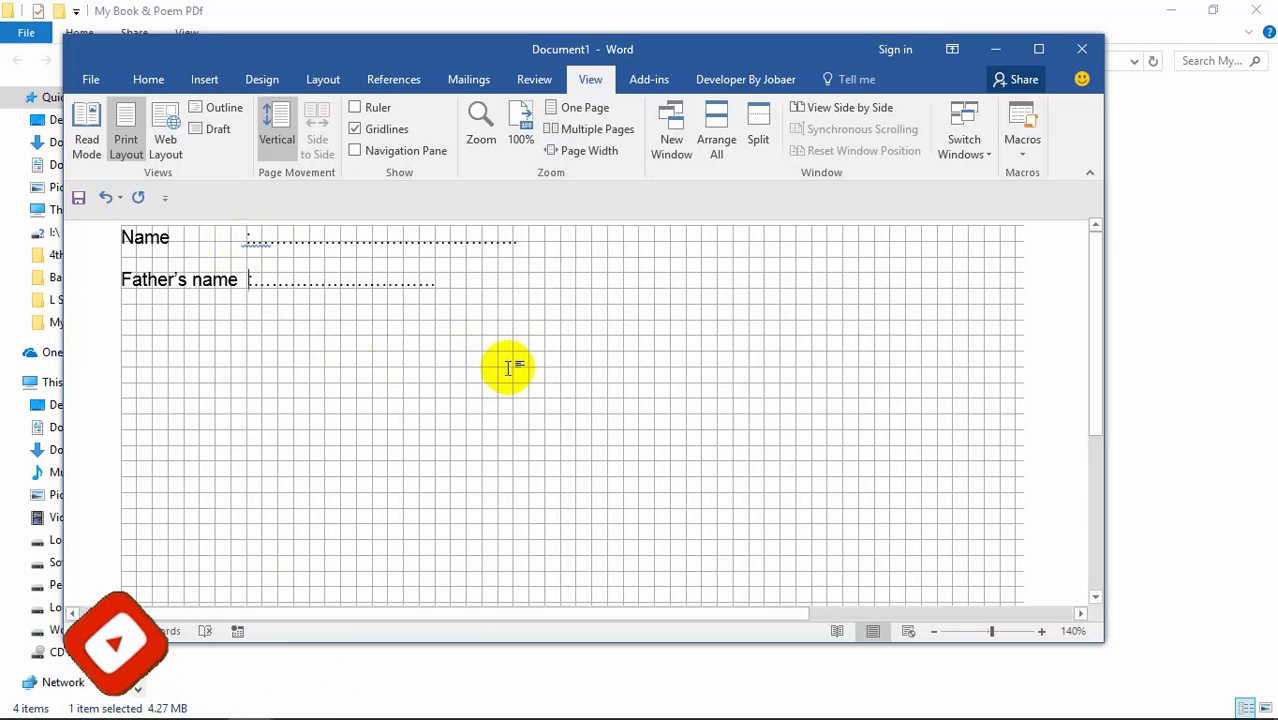
scroll(460, 350, "up", 12, "ctrl")
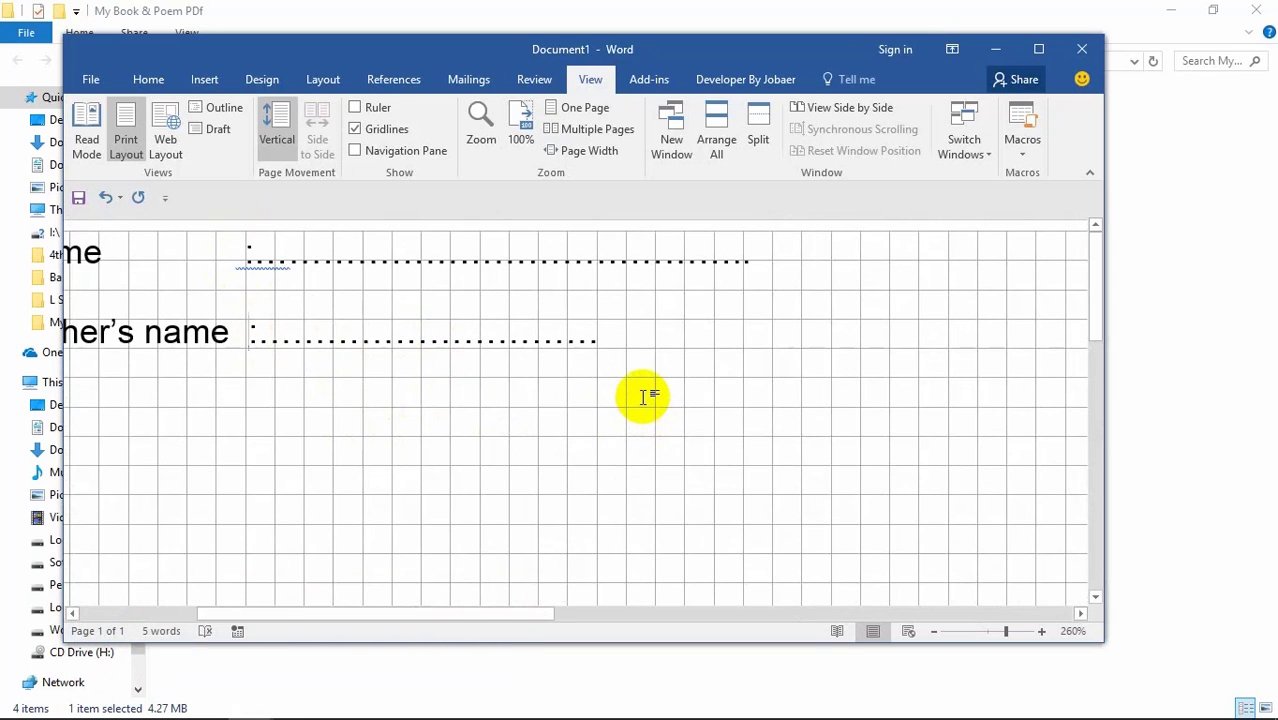
left_click(829, 352)
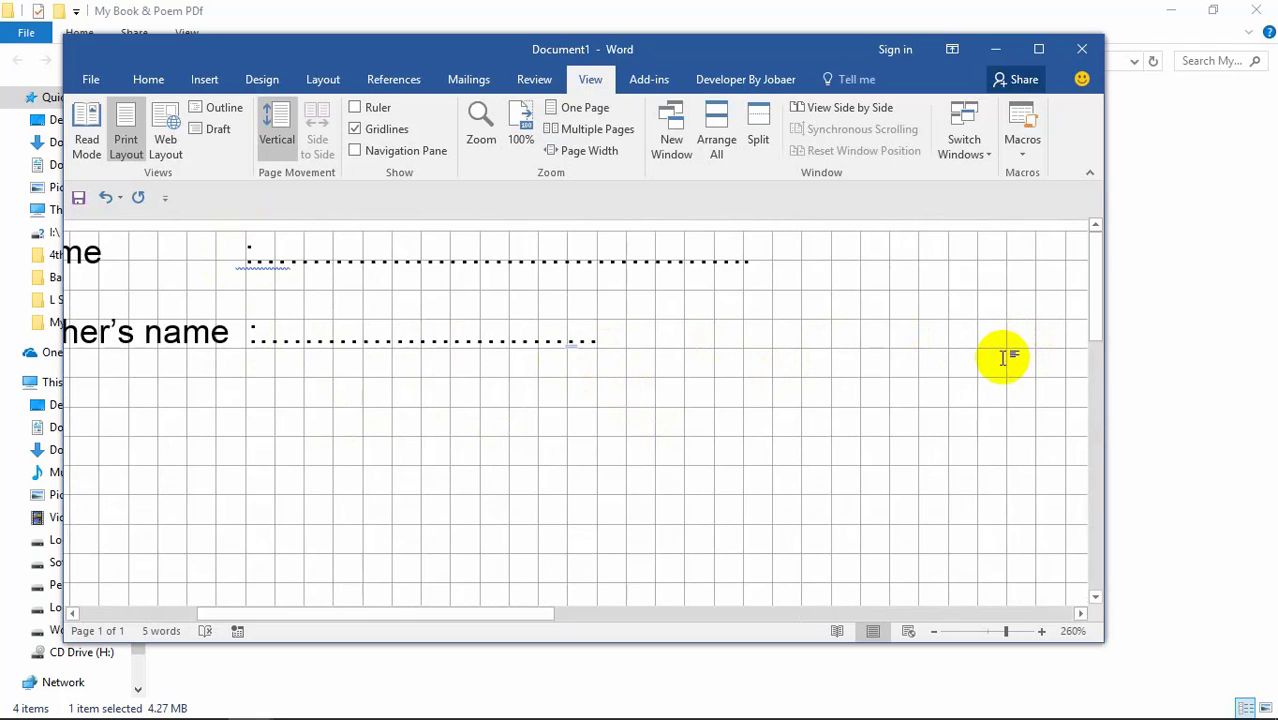
left_click(252, 334)
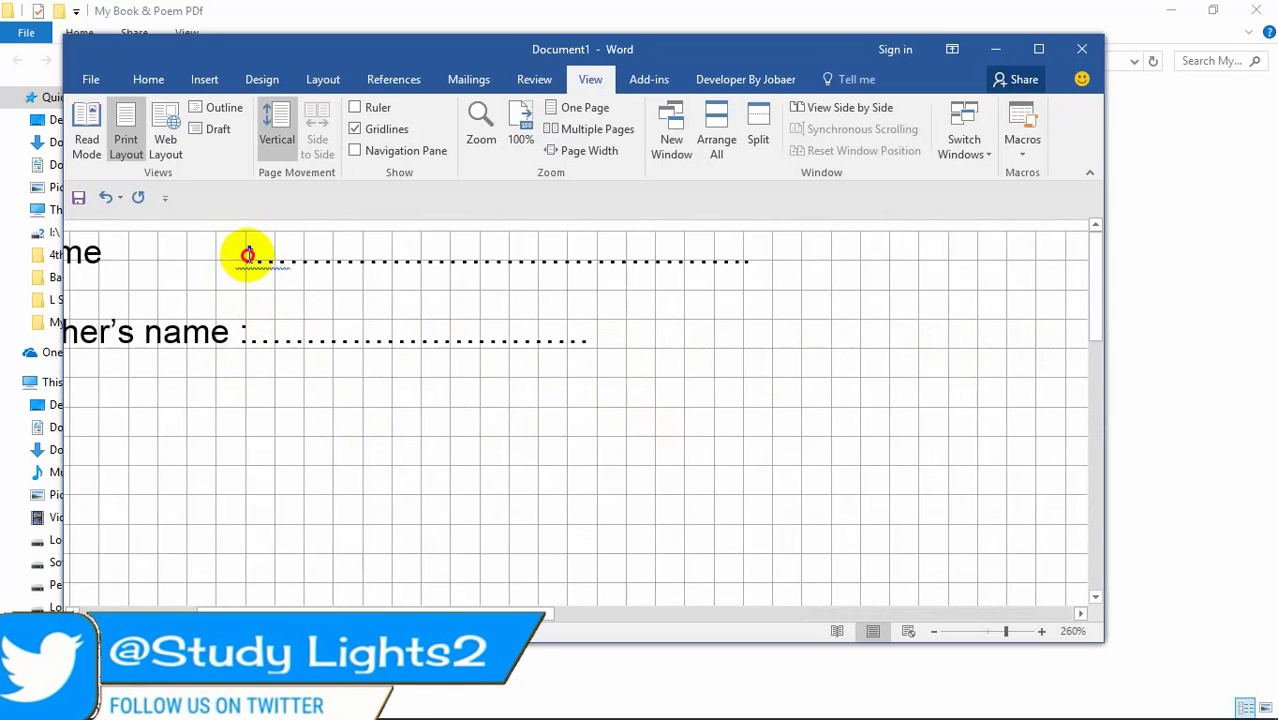
left_click(247, 255)
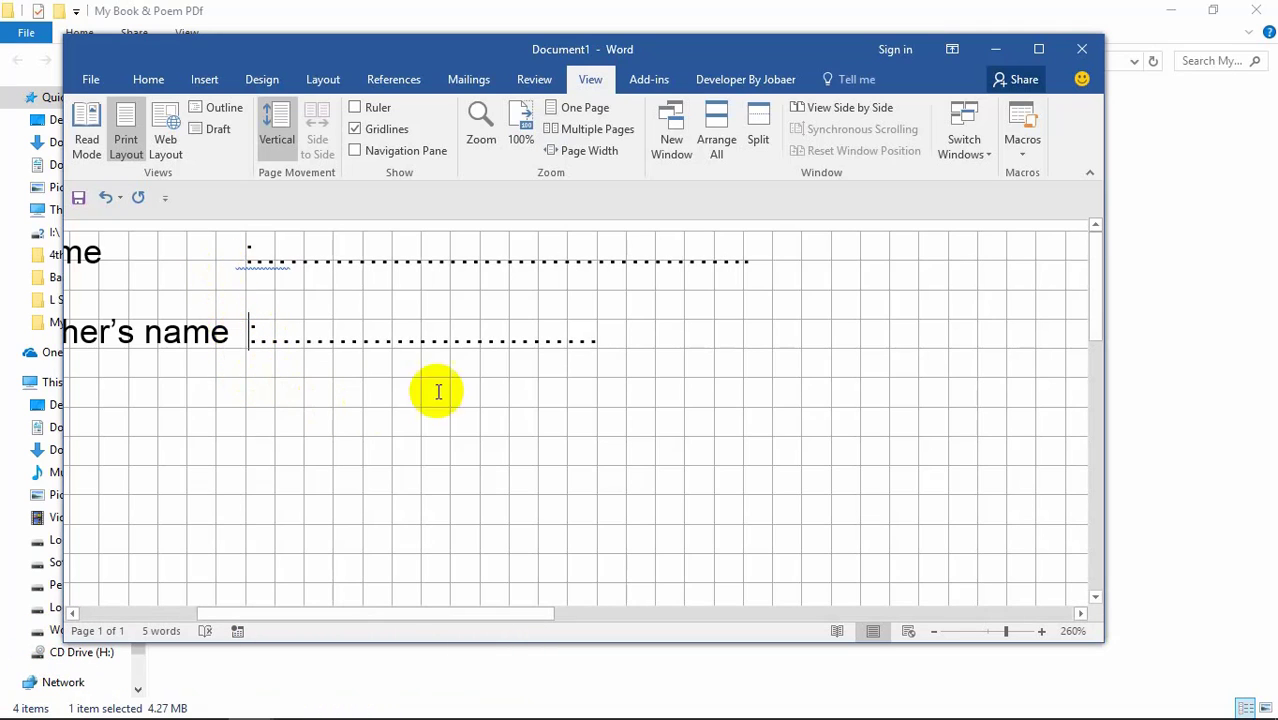
left_click(768, 258)
key("BackSpace")
key("BackSpace")
key("BackSpace")
key("BackSpace")
key("BackSpace")
key("BackSpace")
key("BackSpace")
key("BackSpace")
key("BackSpace")
key("BackSpace")
key("BackSpace")
key("BackSpace")
key("BackSpace")
key("BackSpace")
key("BackSpace")
key("BackSpace")
key("BackSpace")
key("BackSpace")
key("BackSpace")
key("BackSpace")
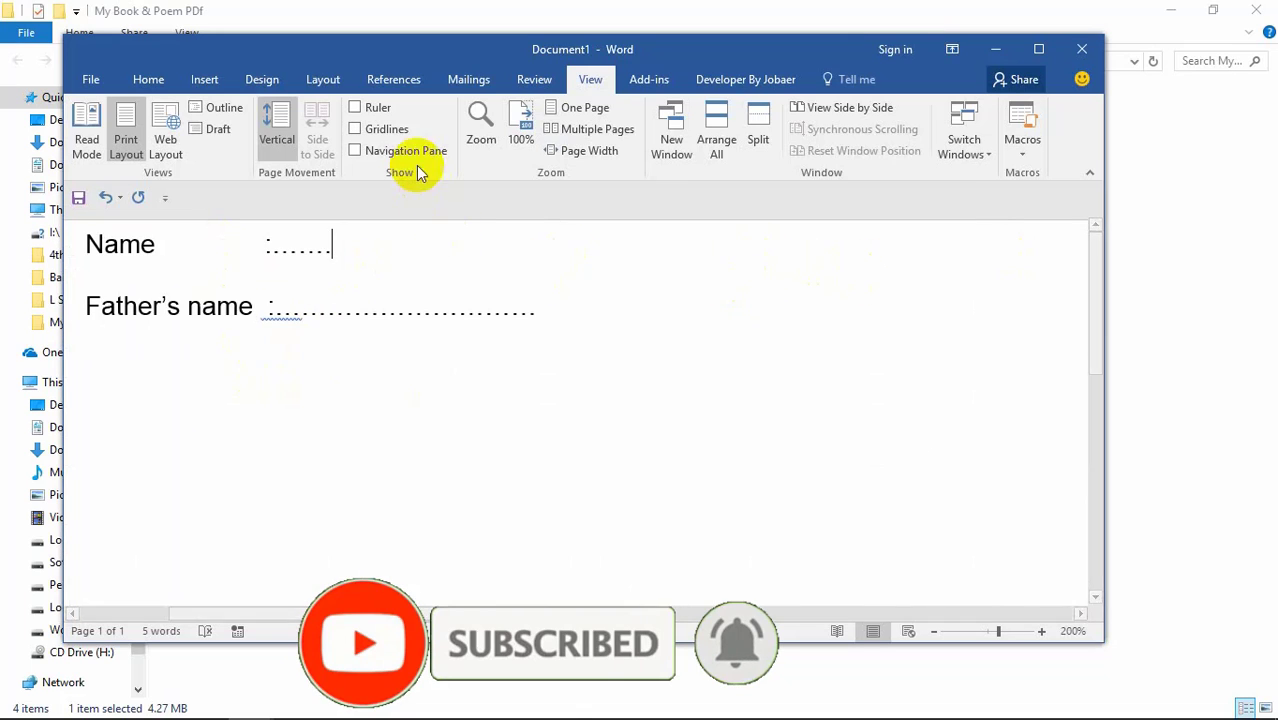
Step: Show the ruler and drag a 1.13" hanging indent on the Name line, checking it in Paragraph
left_click(356, 108)
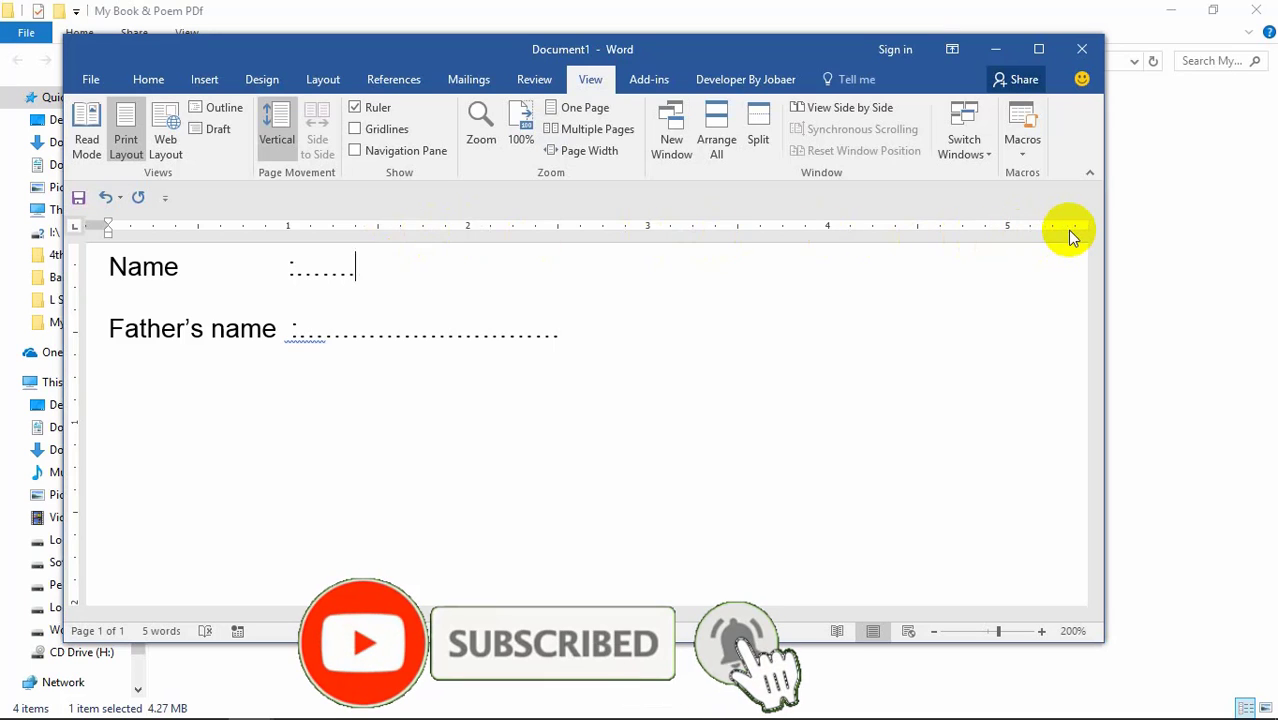
scroll(1012, 320, "down", 6)
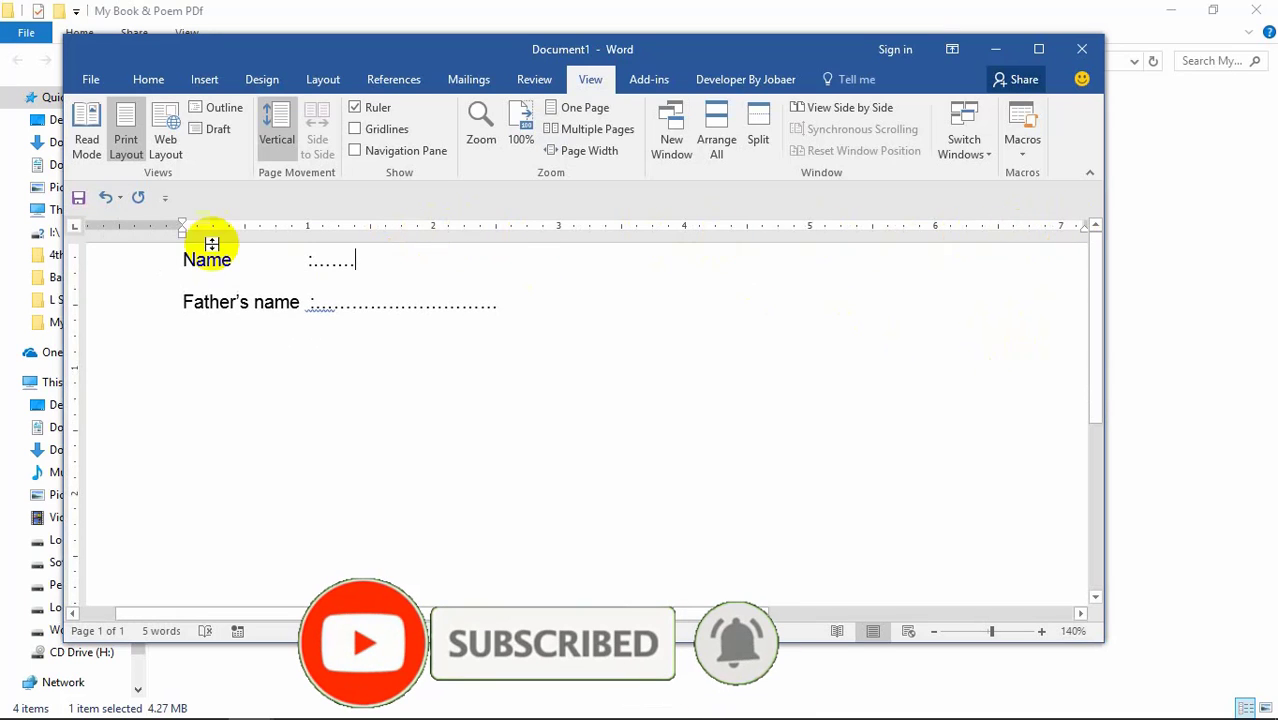
left_click_drag(182, 235, 318, 255)
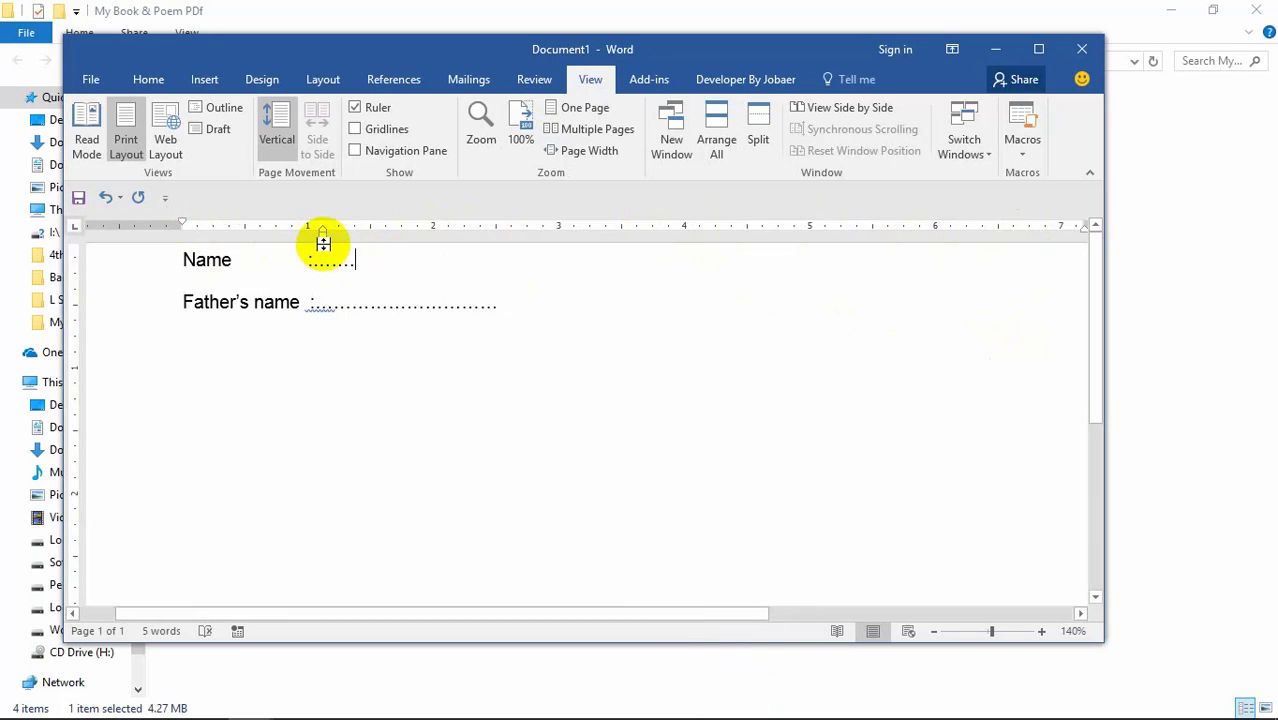
double_click(322, 240)
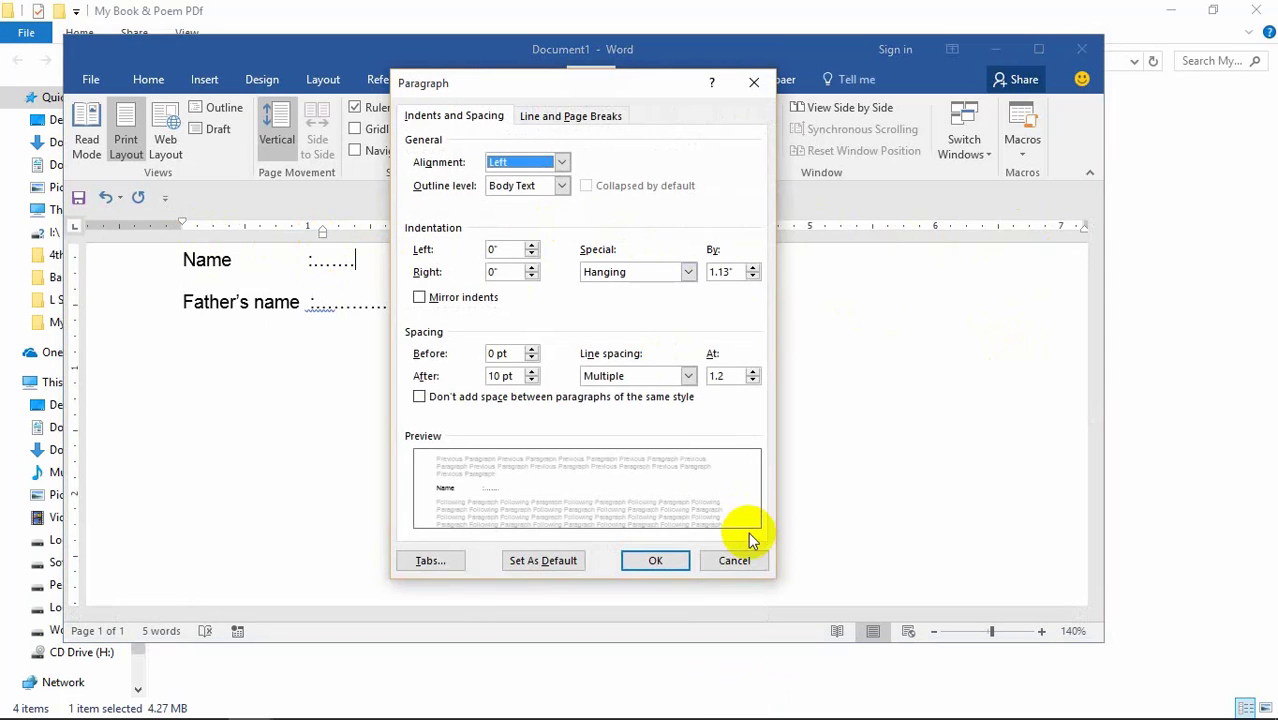
left_click(734, 560)
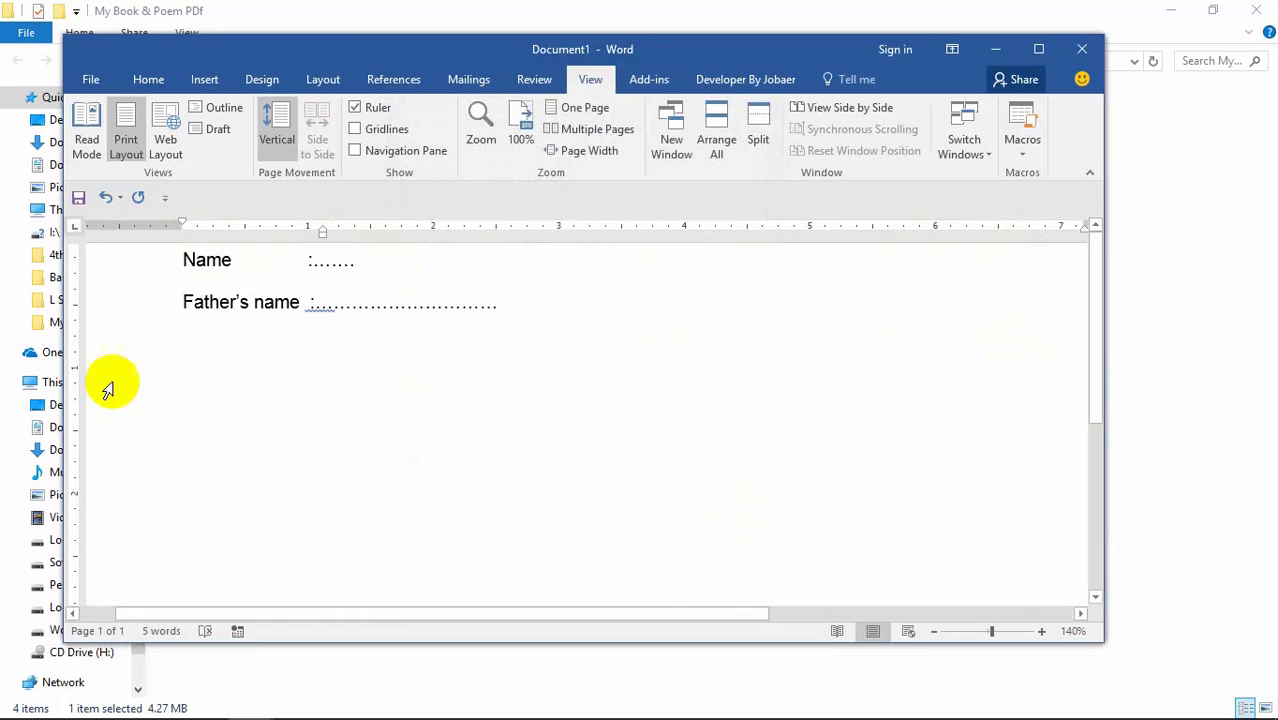